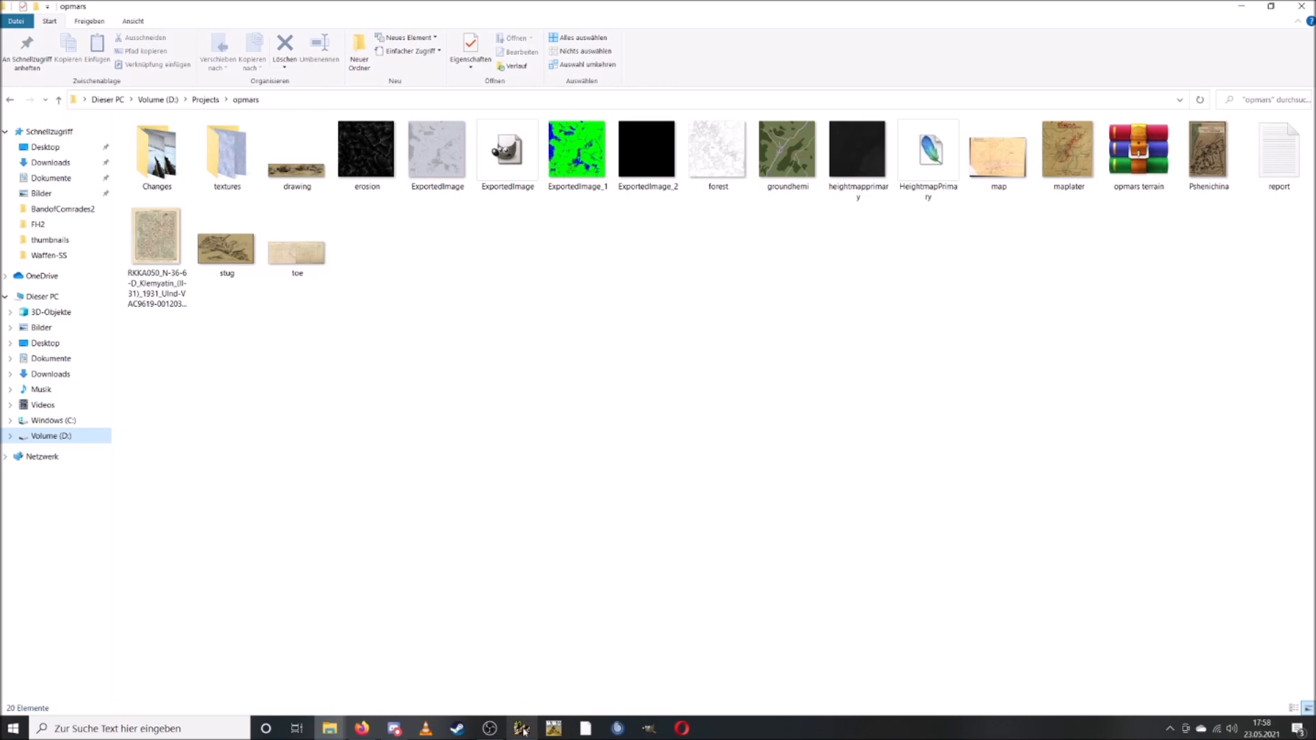
Switch to BF2Editor and hide the cq_64 layer of the operation_mars level, leaving the Default layer shown.
click(522, 728)
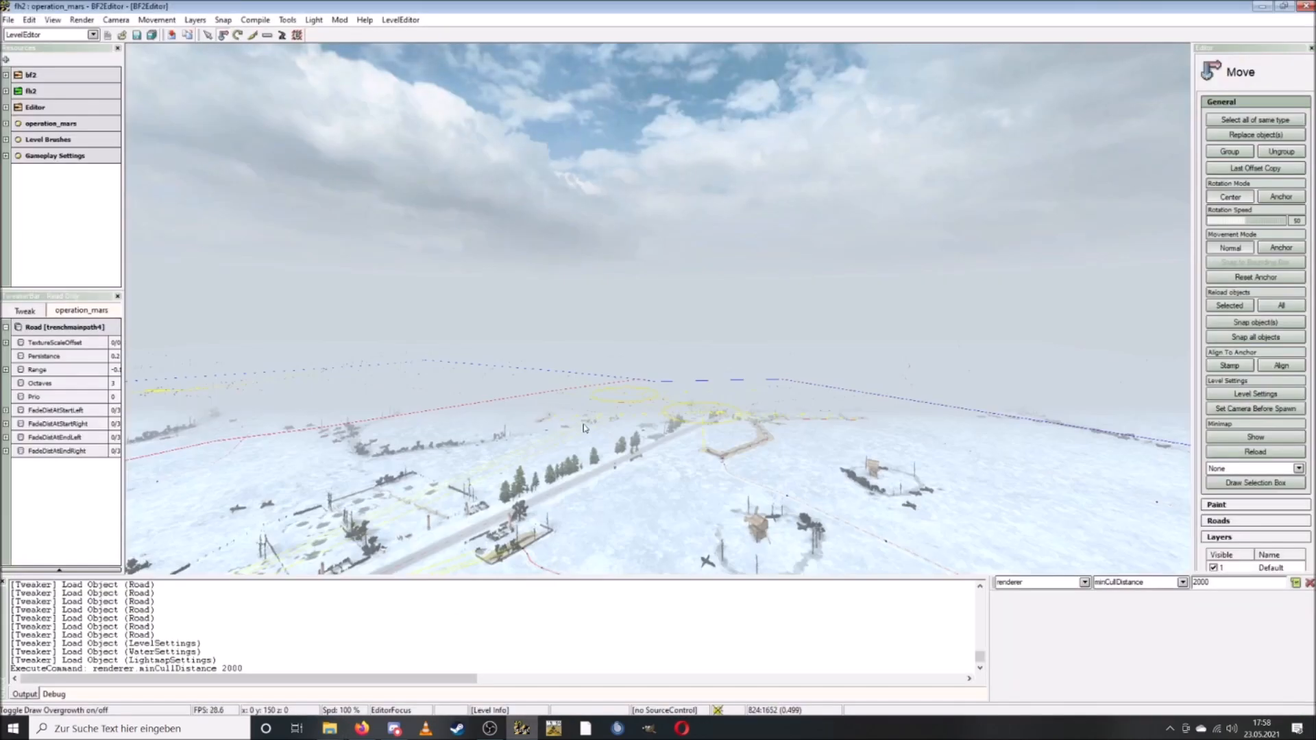
right_drag(667, 505, 445, 524)
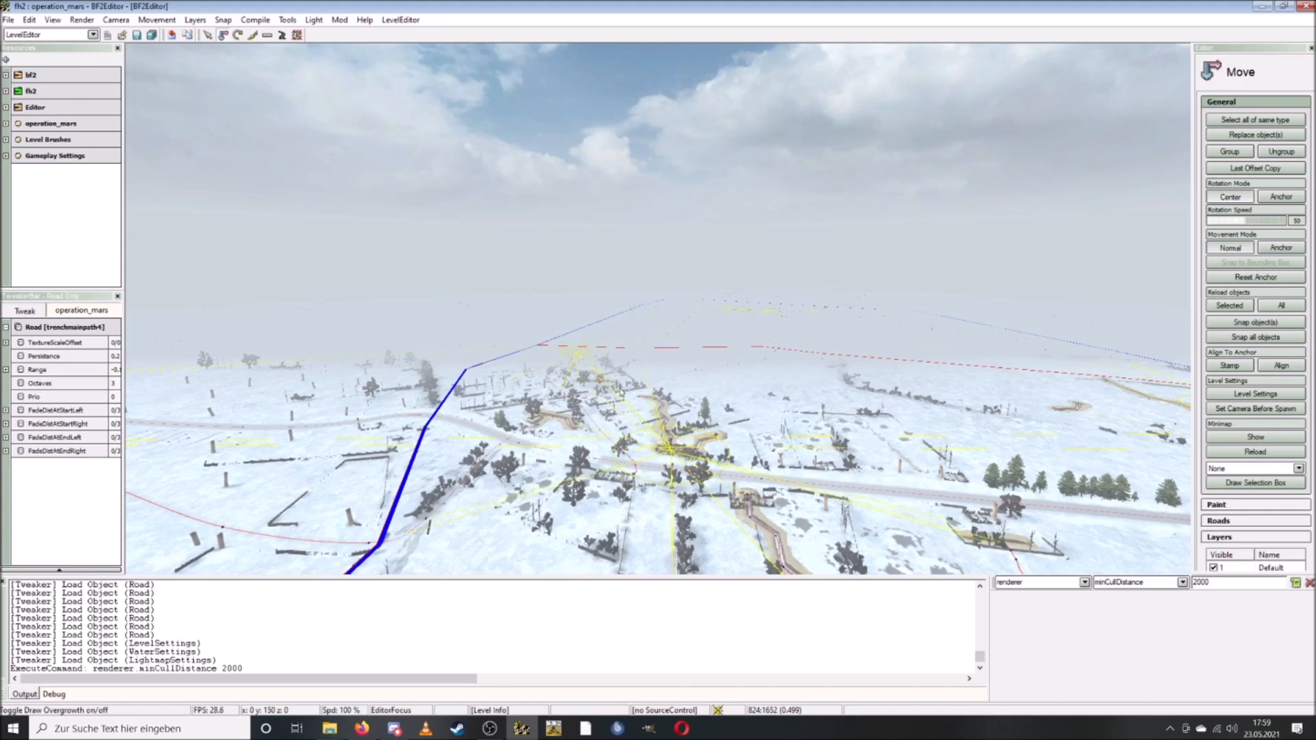
right_drag(642, 404, 642, 405)
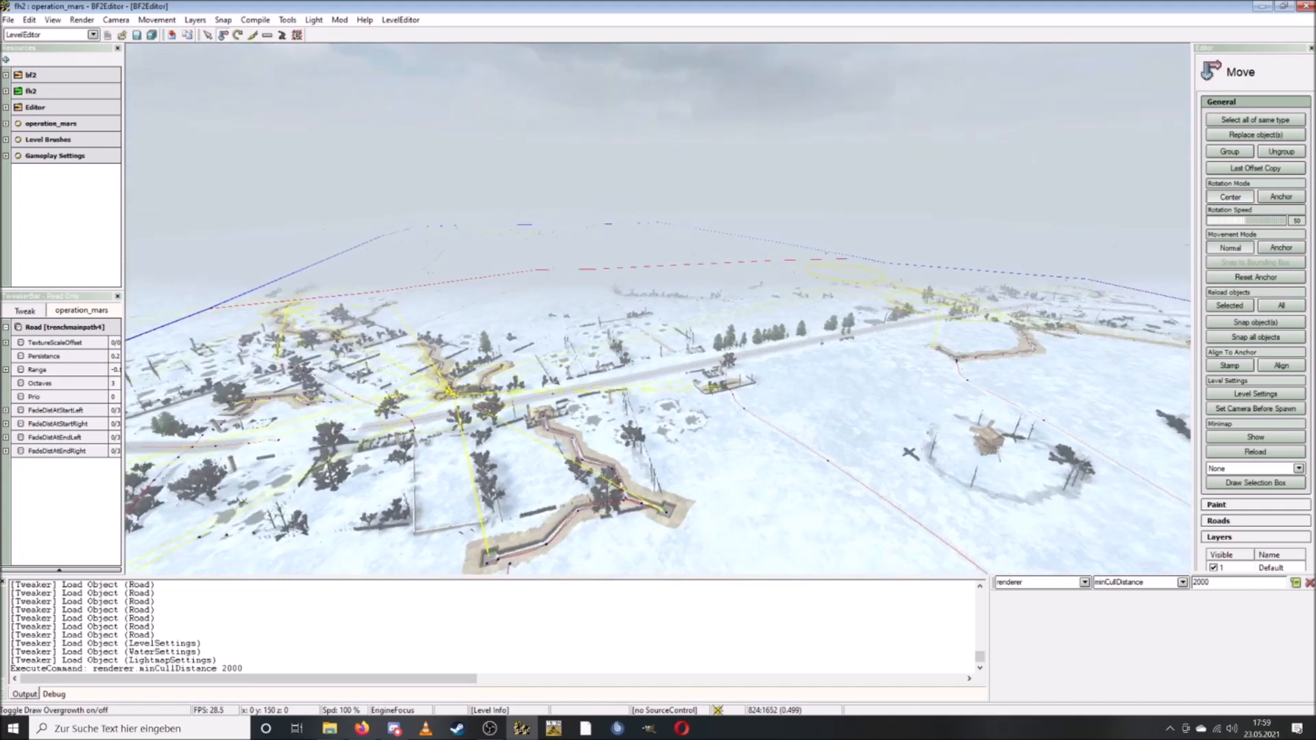
right_drag(667, 361, 669, 362)
key(w)
key(w)
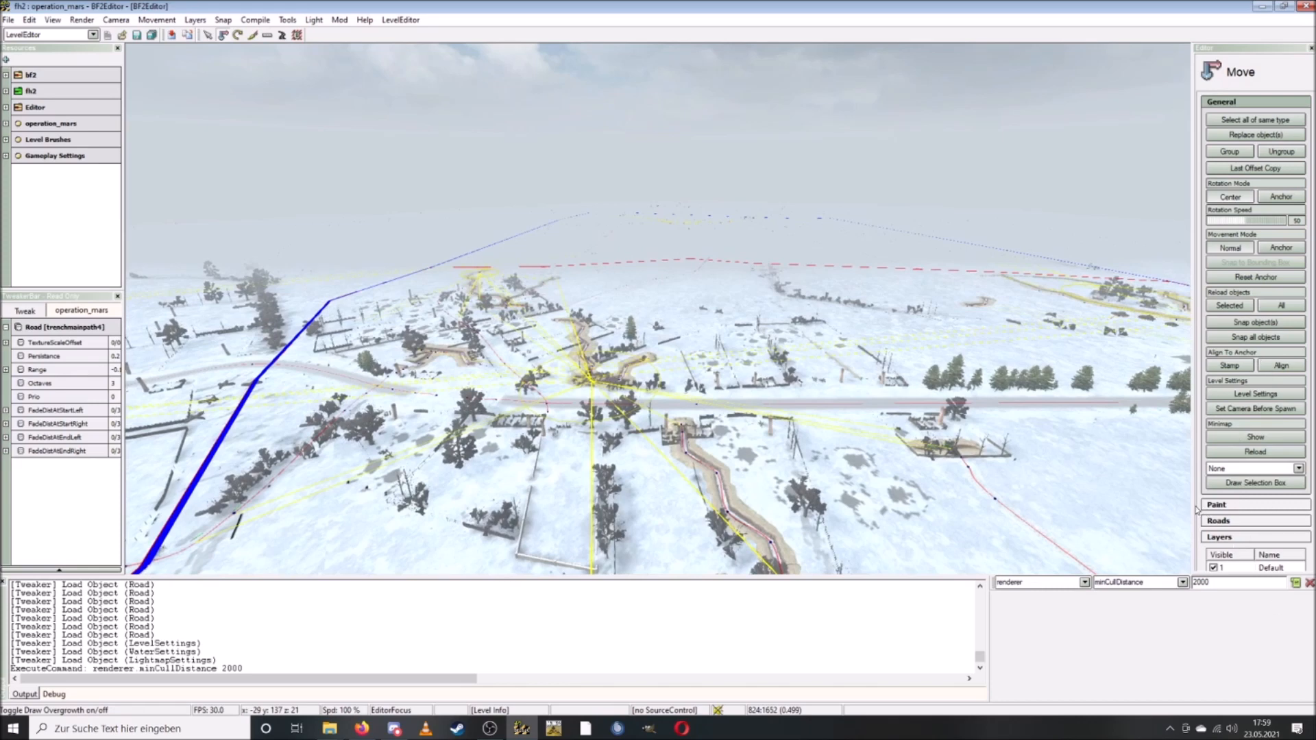
drag(1196, 506, 1183, 507)
click(1225, 539)
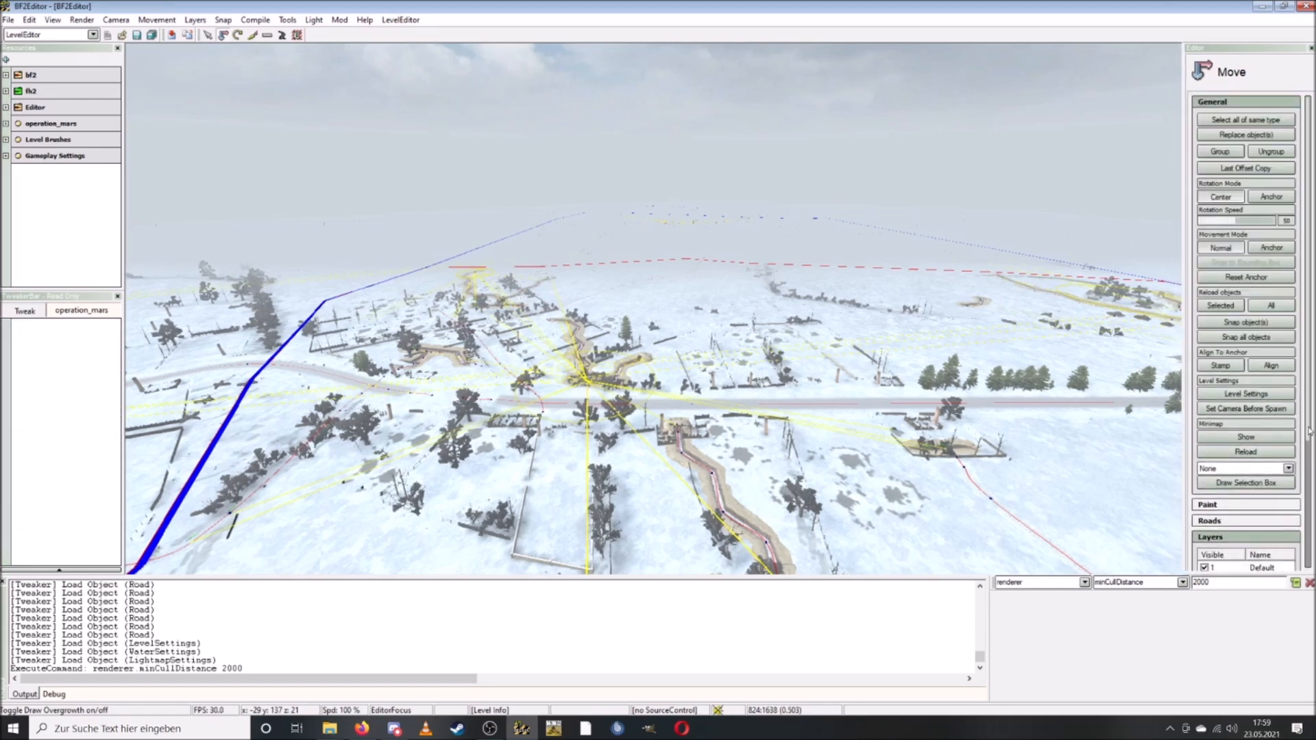
scroll(1308, 431, down, 2)
click(1204, 483)
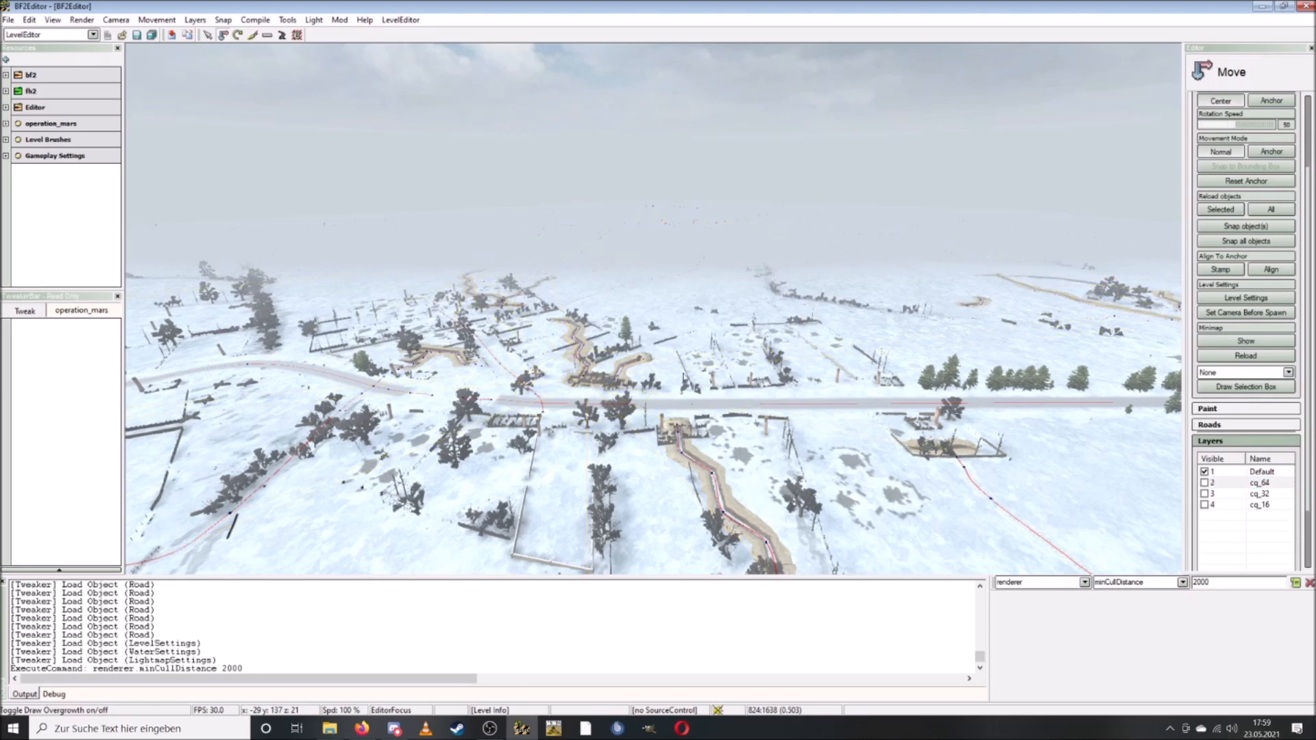
Widen the resource browser and fly the camera past the road and trenches to an open, empty snowfield.
right_drag(645, 427, 552, 427)
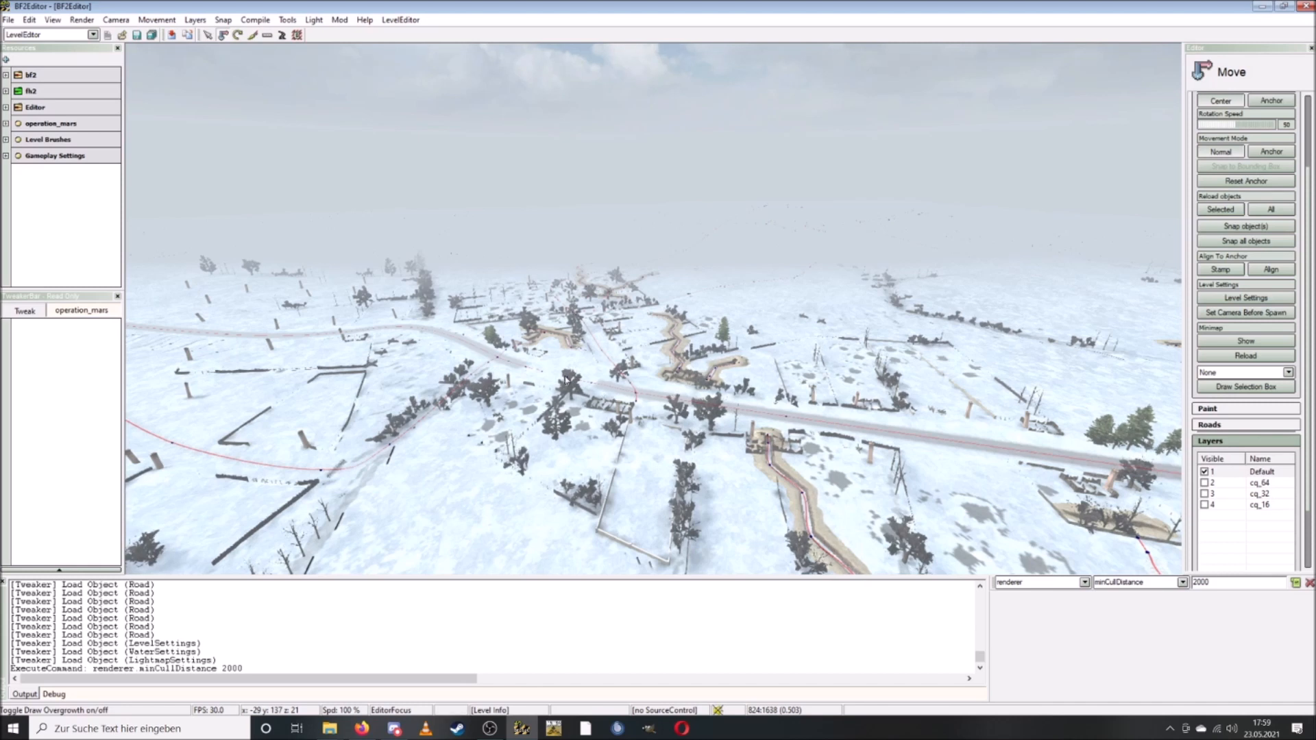
mouse_move(549, 389)
right_down()
mouse_move(452, 370)
mouse_move(692, 384)
mouse_move(549, 389)
right_up()
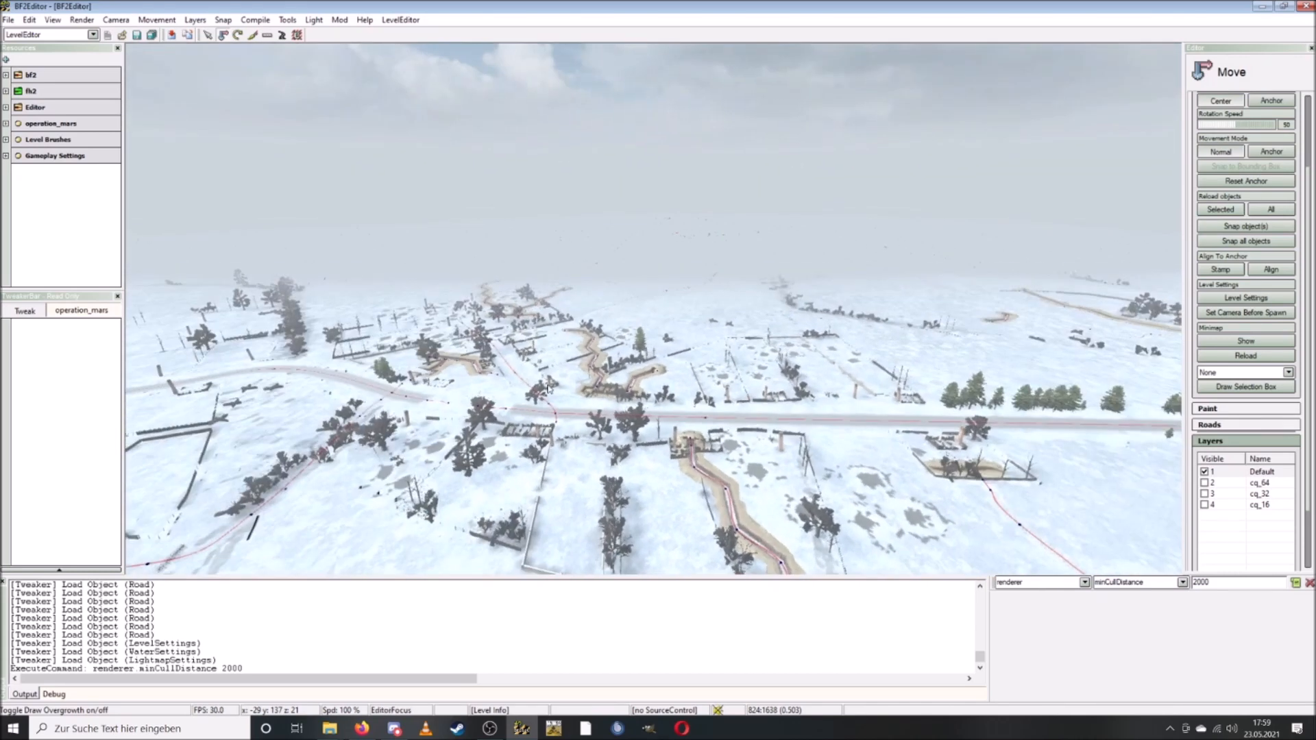
drag(123, 59, 194, 58)
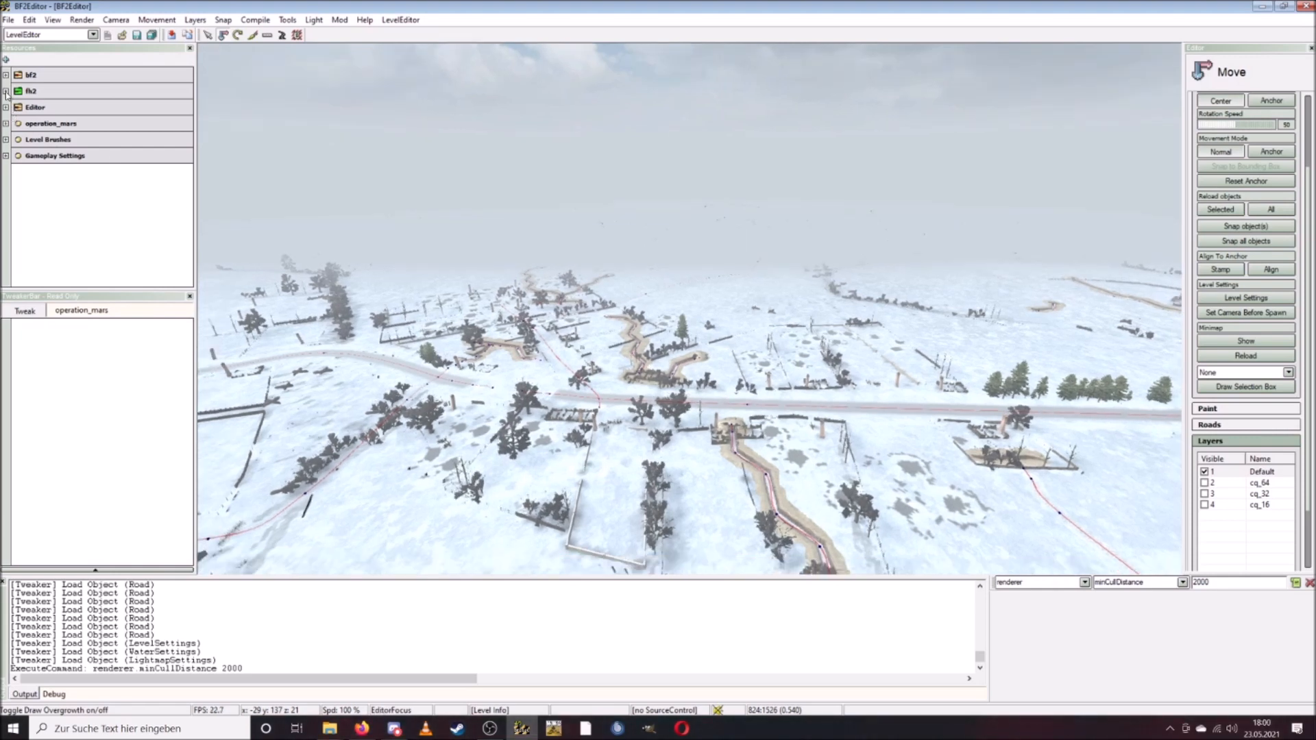
key(ctrl+w)
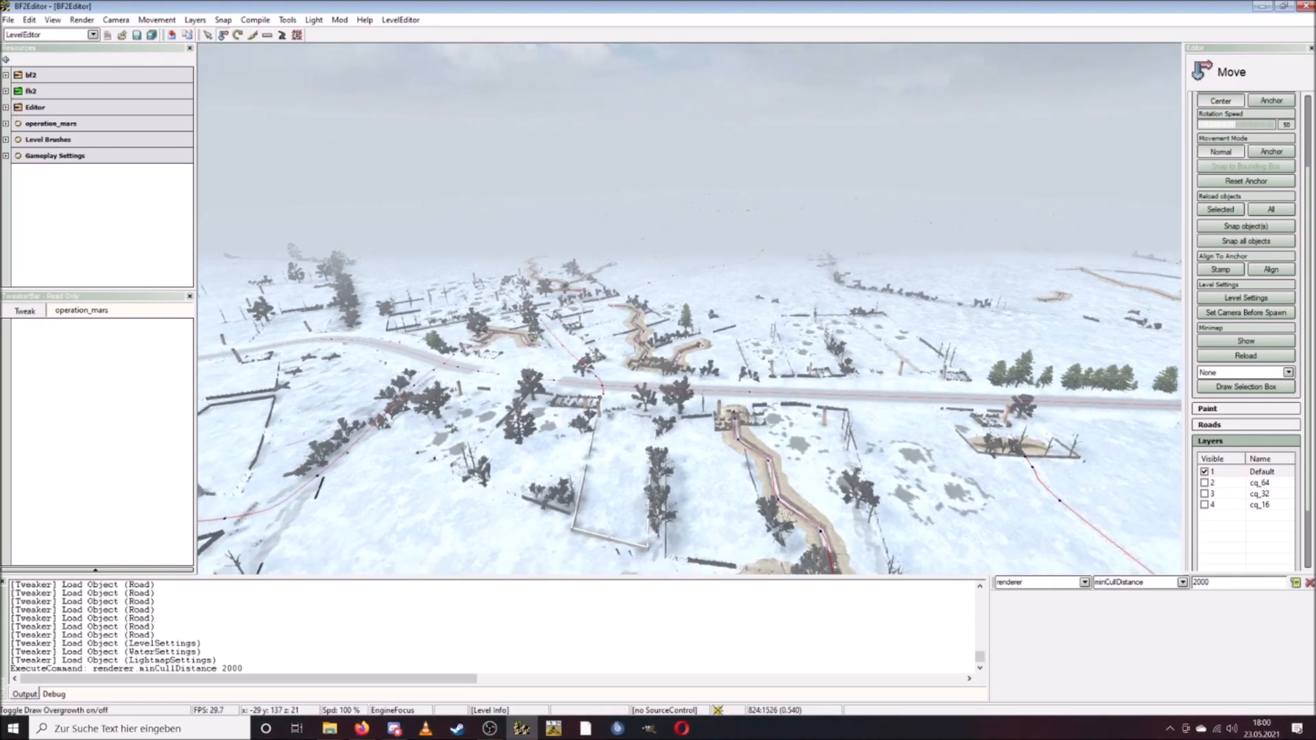
key(ctrl+w)
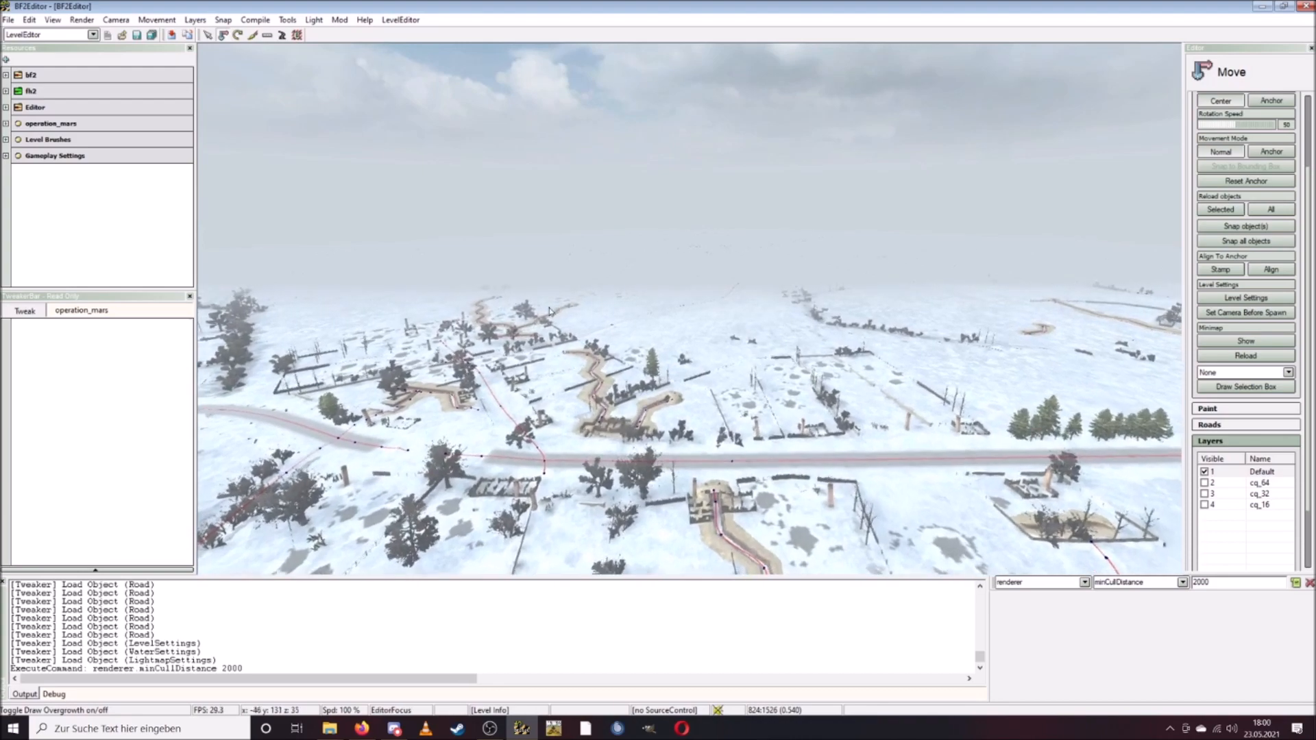
key(ctrl+w)
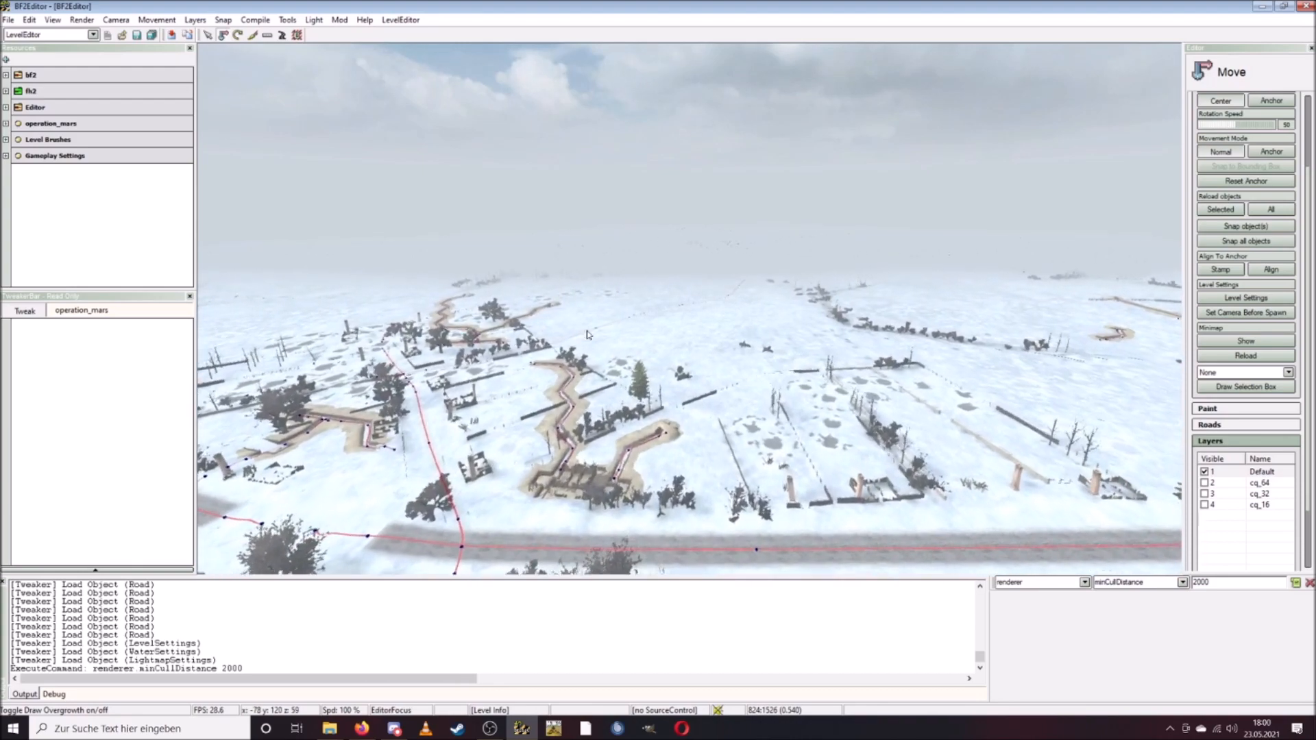
key(ctrl+w)
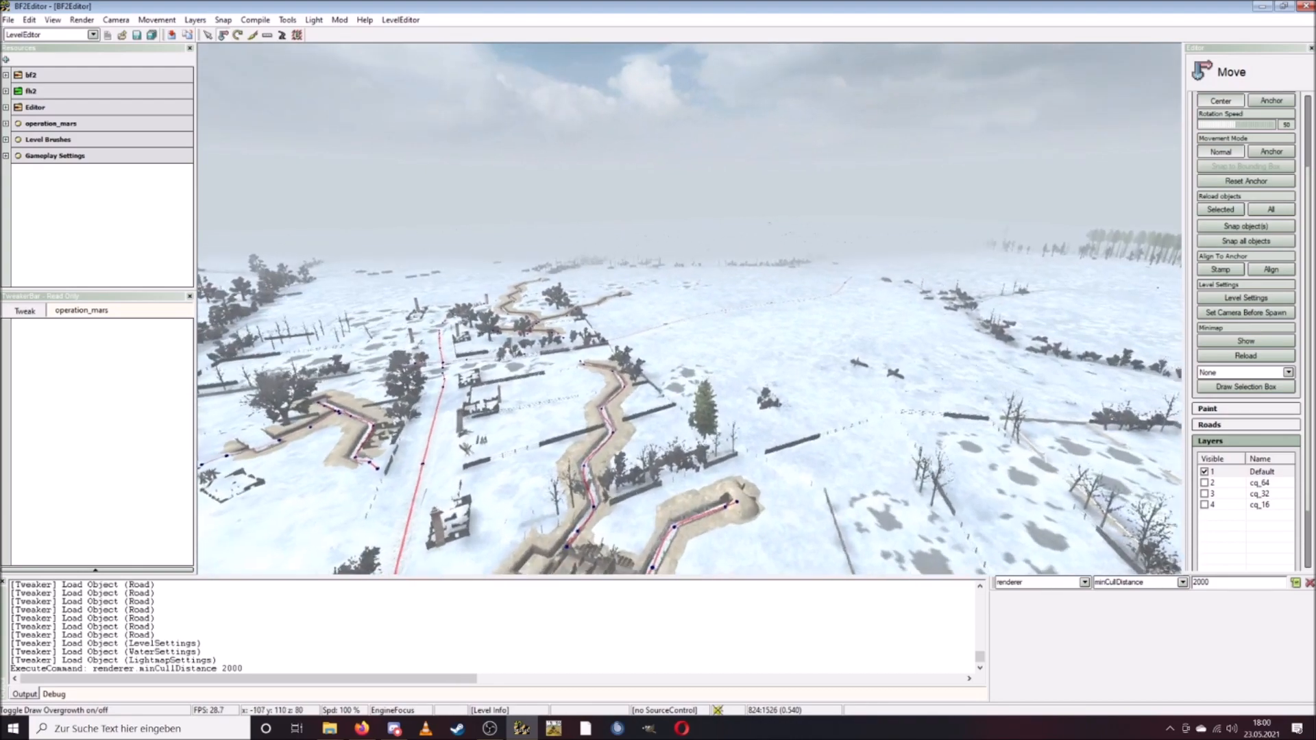
key(ctrl+w)
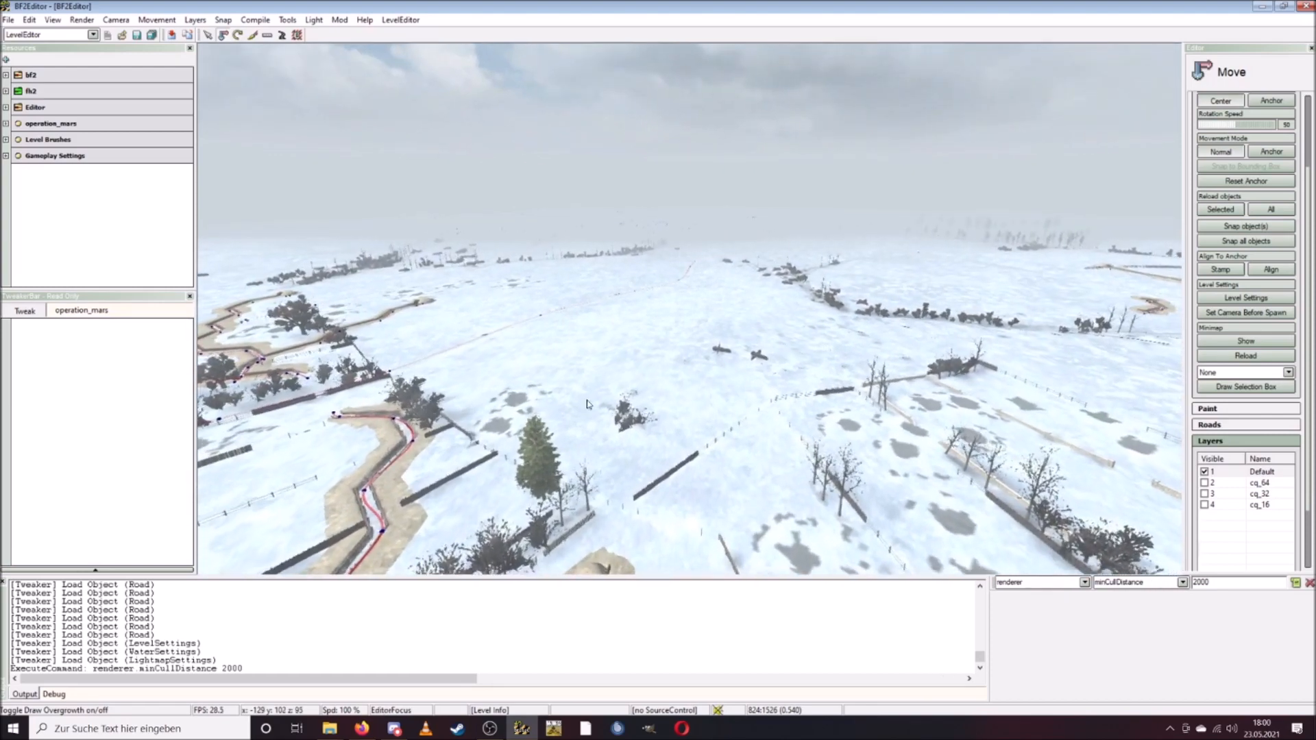
key(ctrl+w)
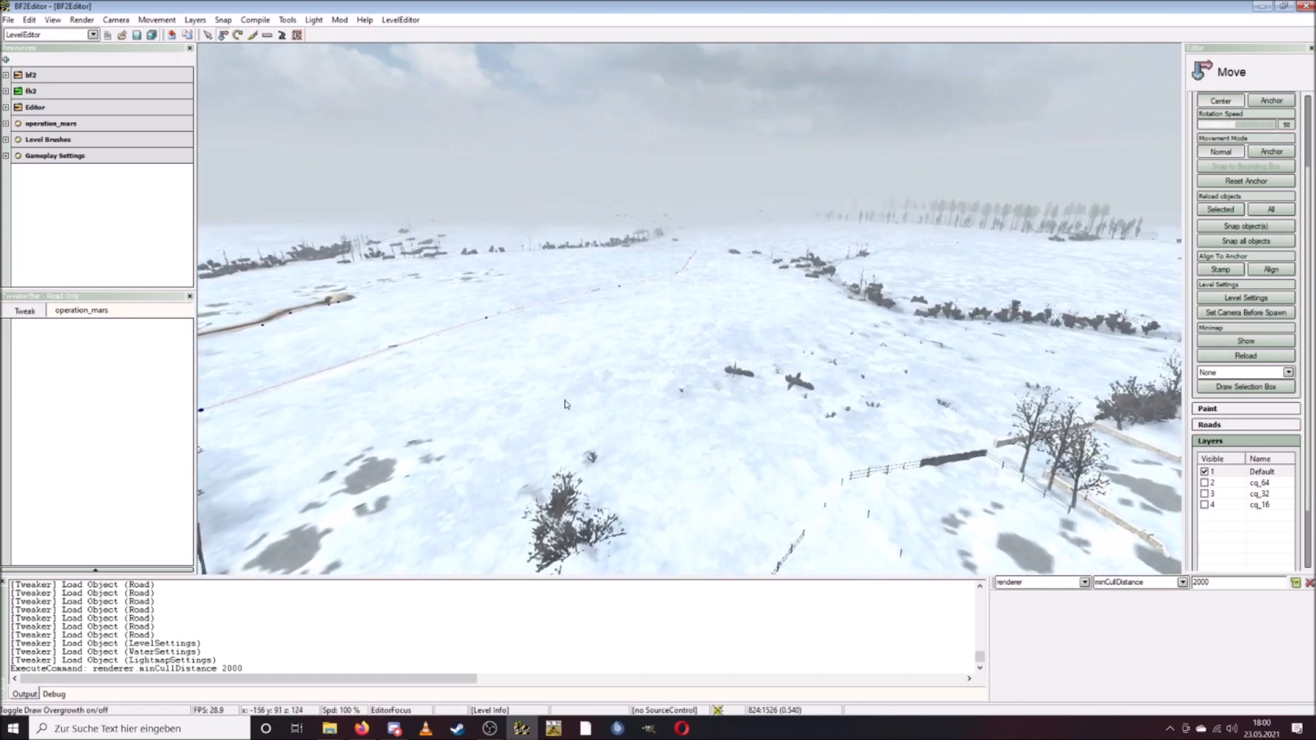
key(ctrl+w)
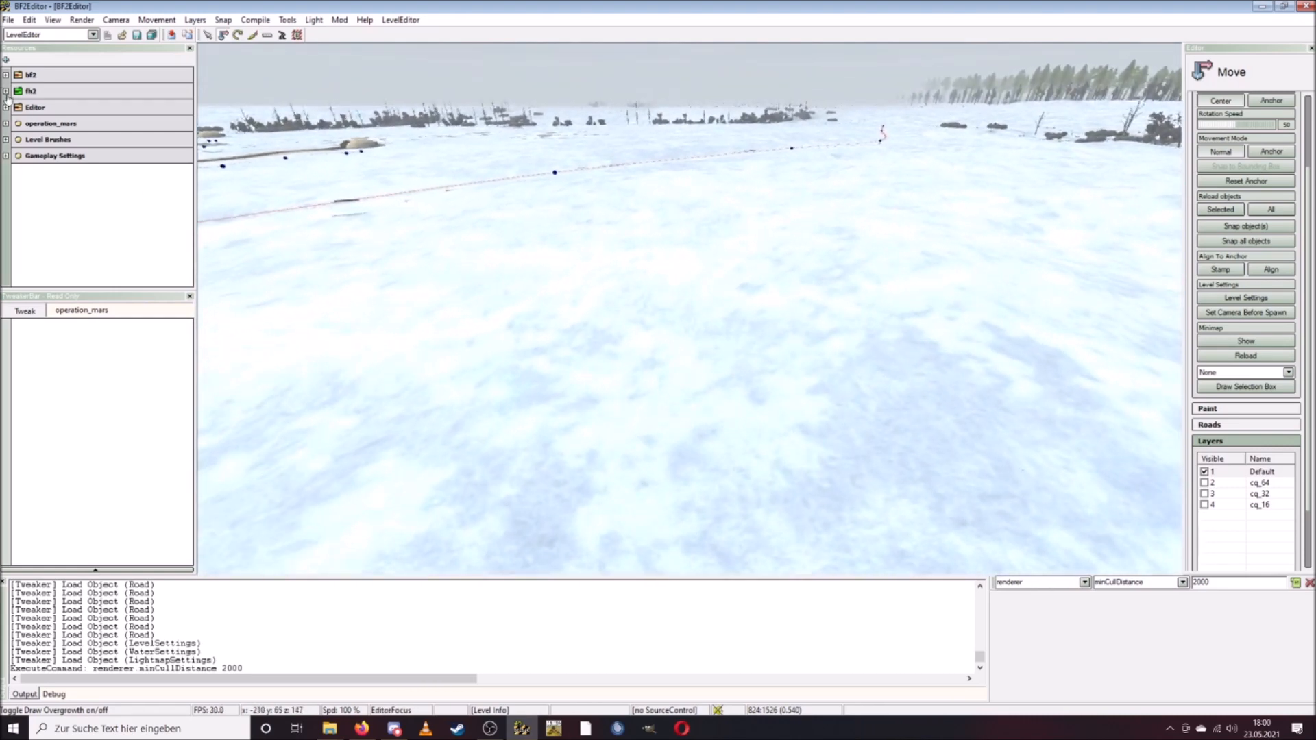
In the fh2 objects, expand vegitation, winter and beecha_winter, and select the beecha_winter object.
click(6, 92)
click(5, 107)
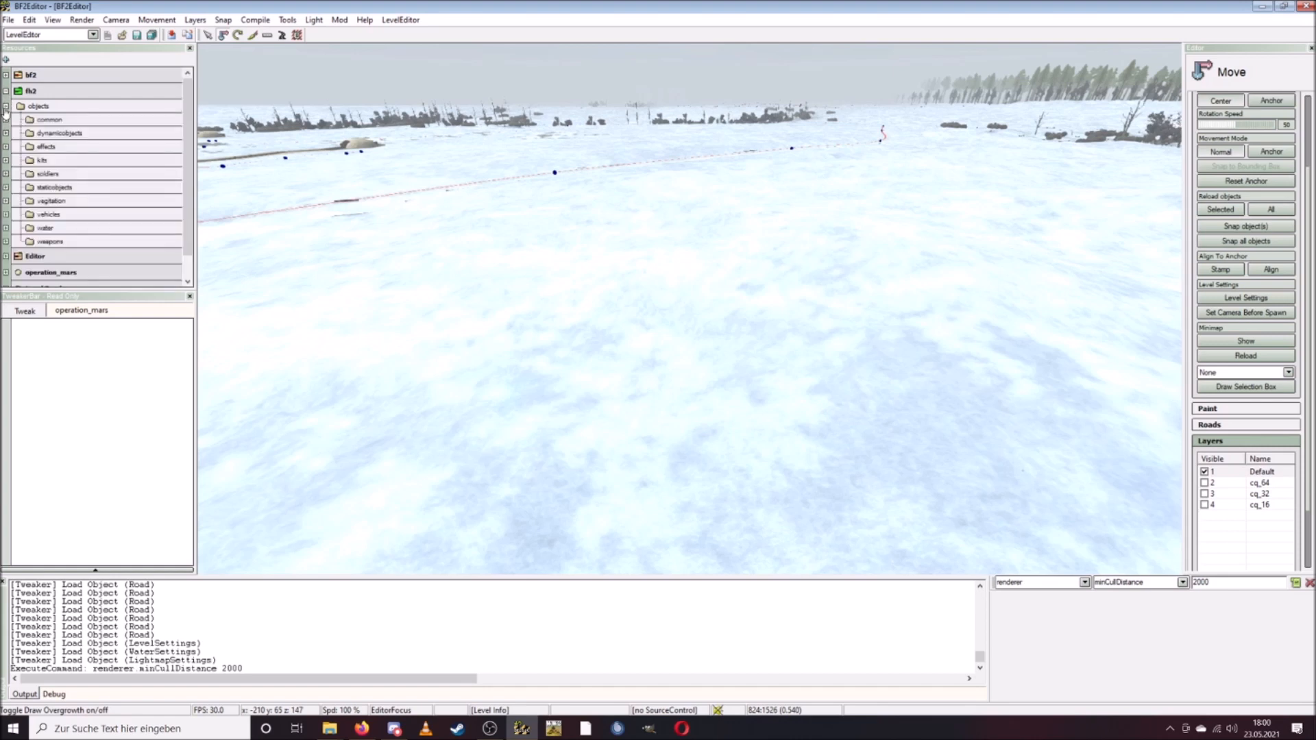
click(6, 201)
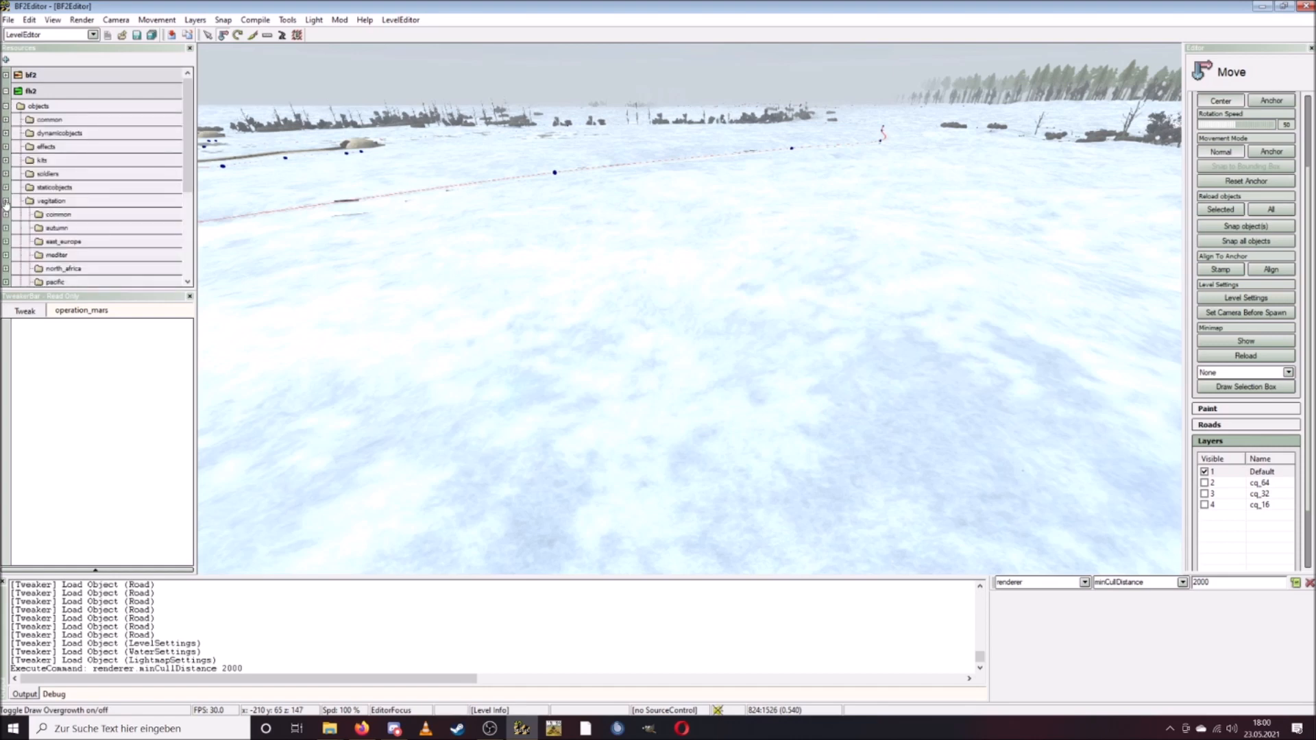
scroll(41, 236, down, 2)
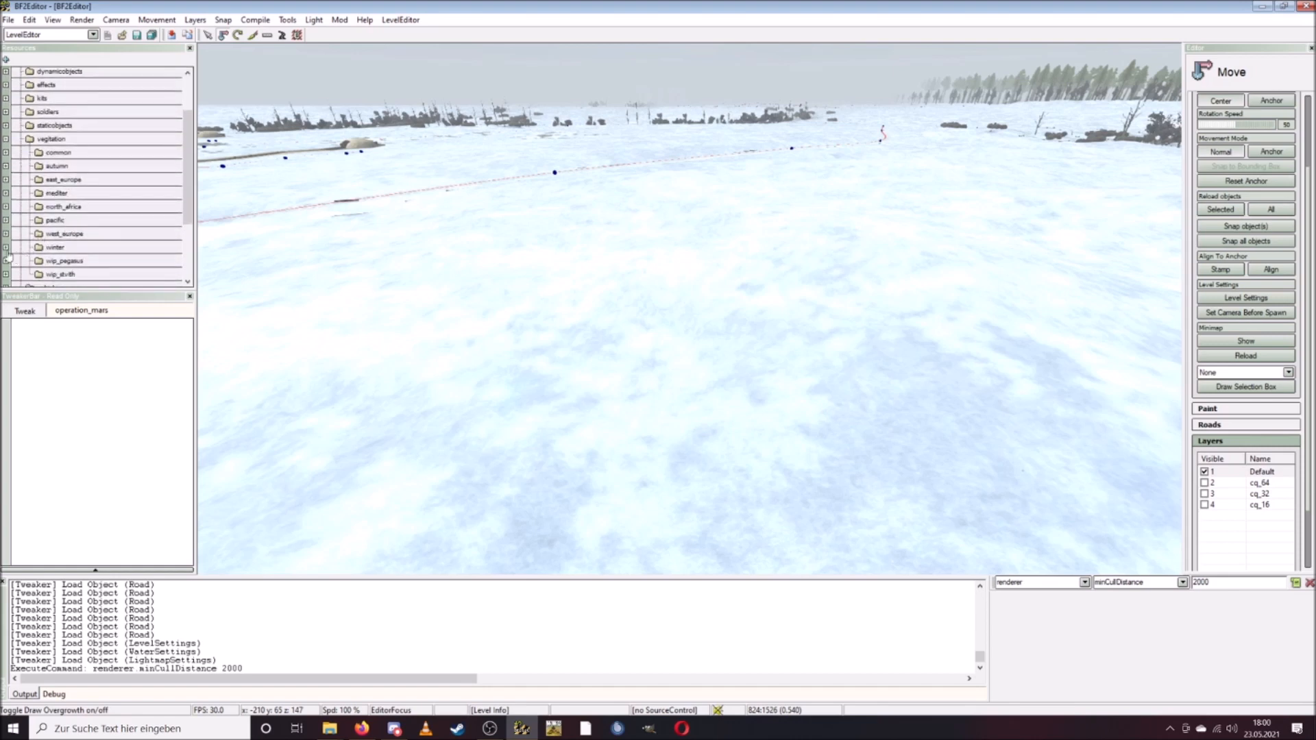
click(5, 247)
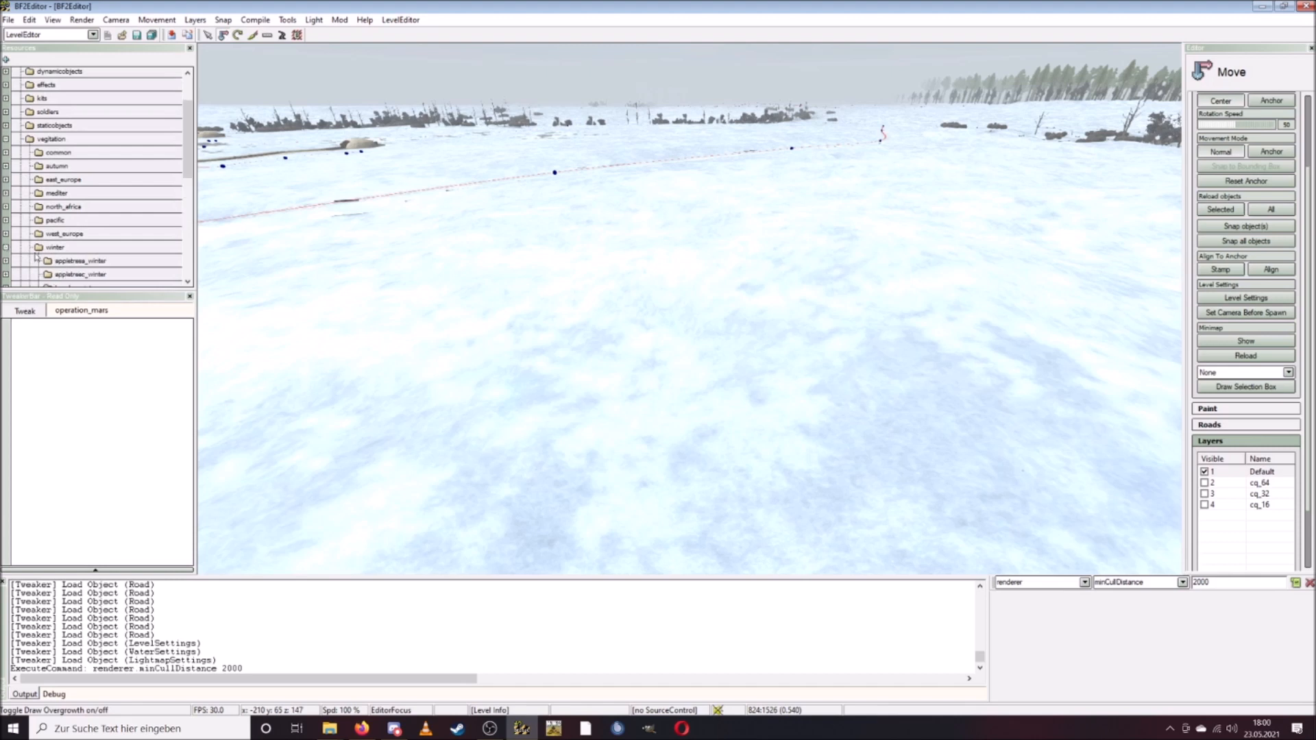
scroll(35, 256, down, 2)
scroll(35, 256, down, 1)
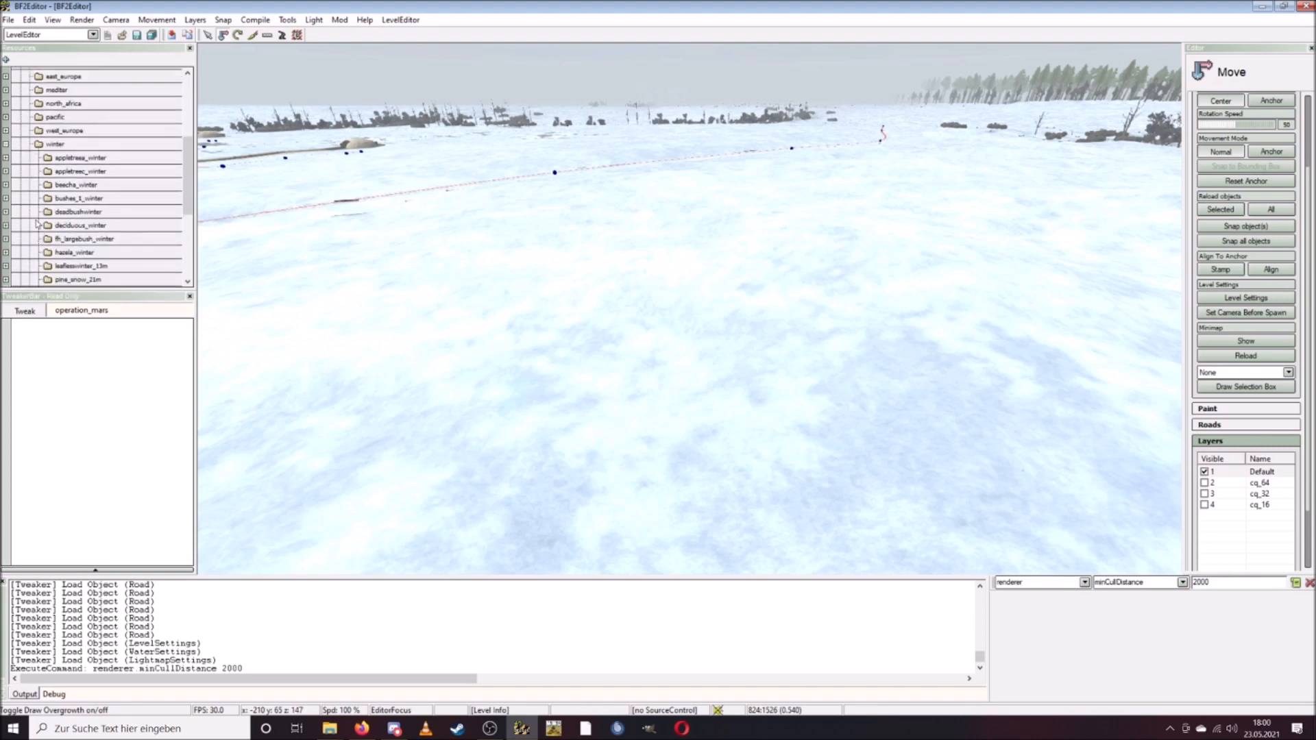
click(6, 184)
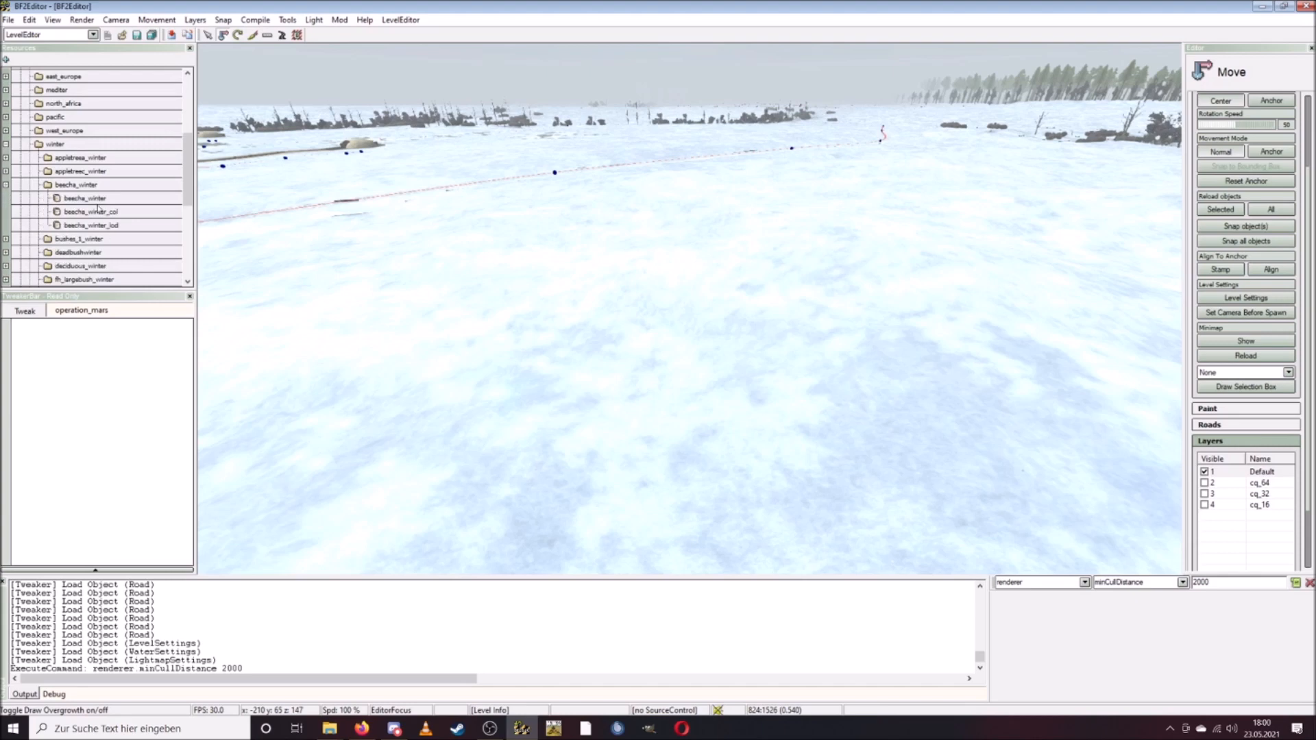
click(99, 199)
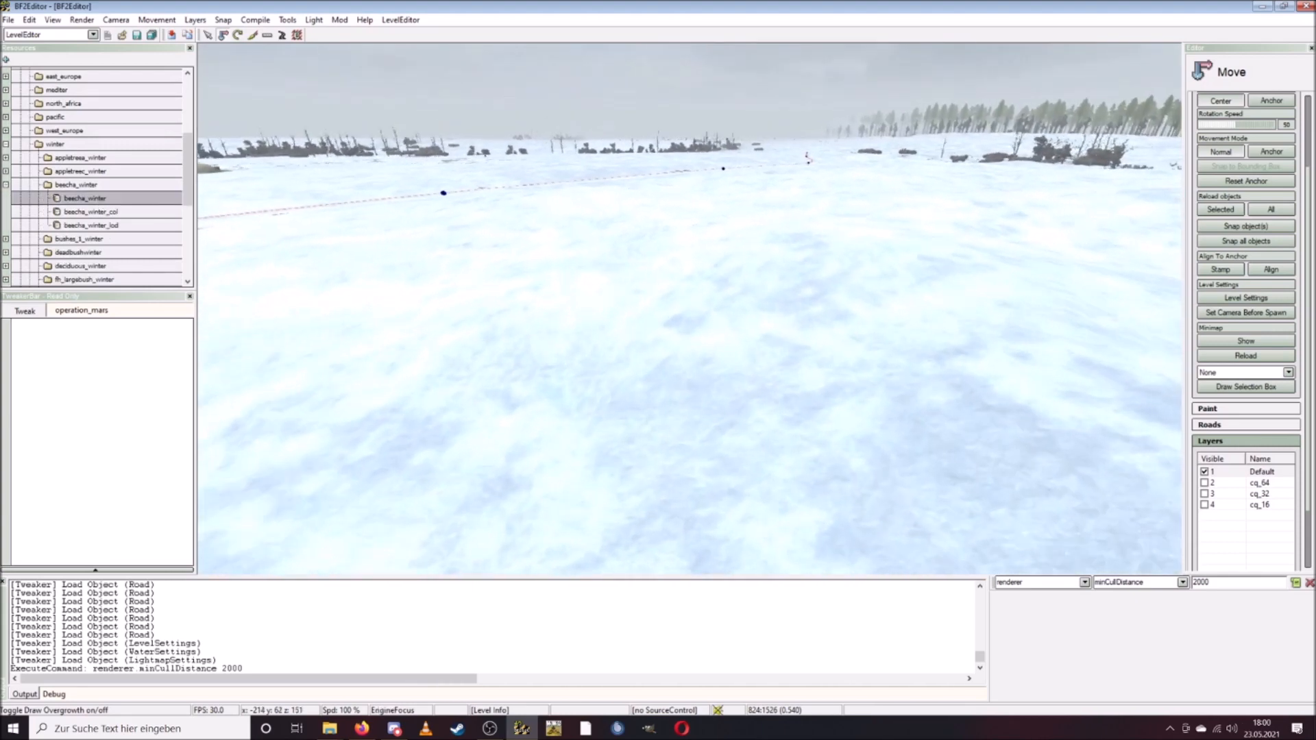
Place a beecha_winter tree on the open snowfield and reduce the camera speed to 37%.
key(w)
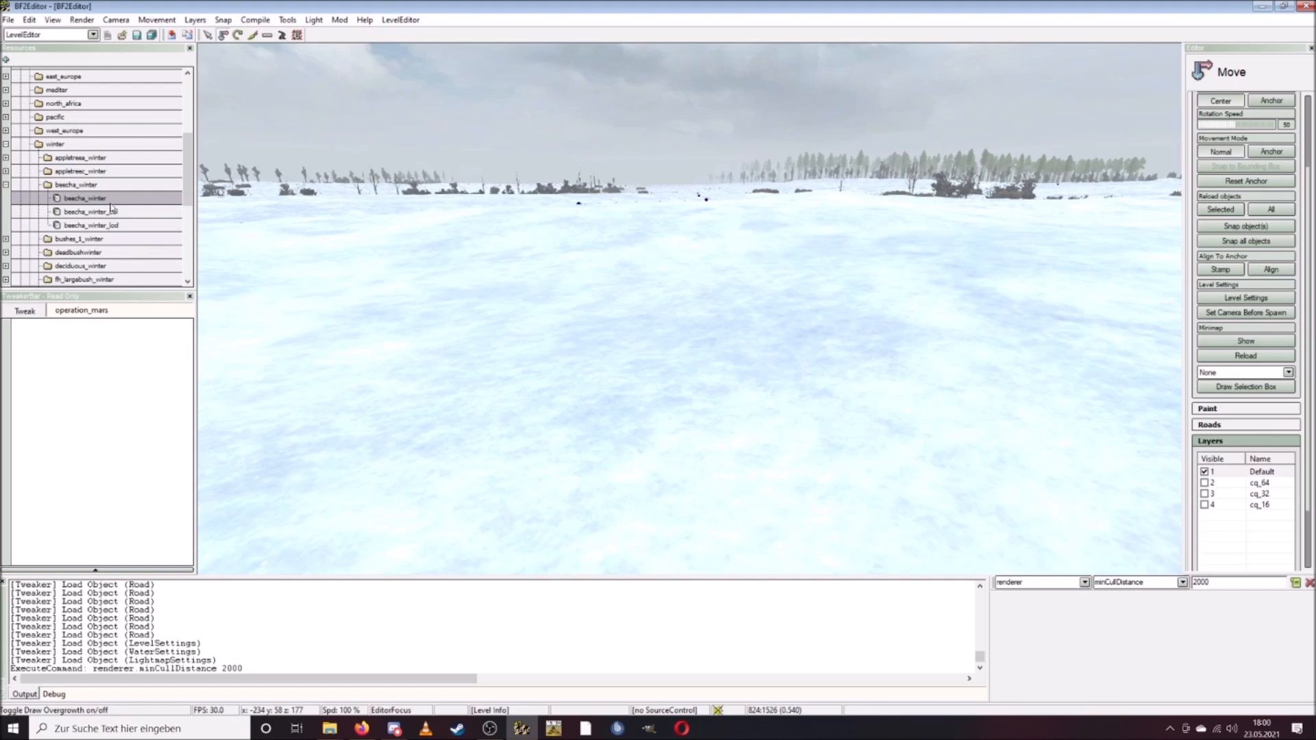
drag(111, 205, 625, 416)
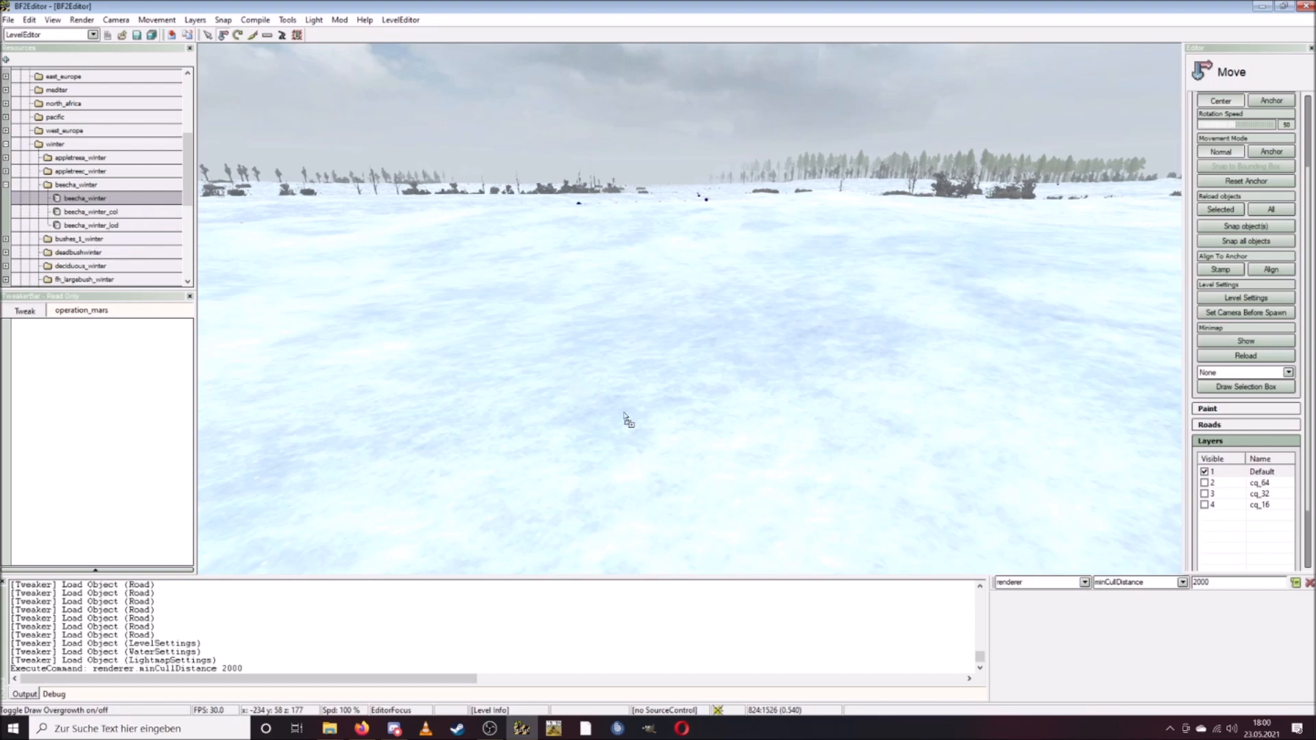
drag(624, 416, 625, 416)
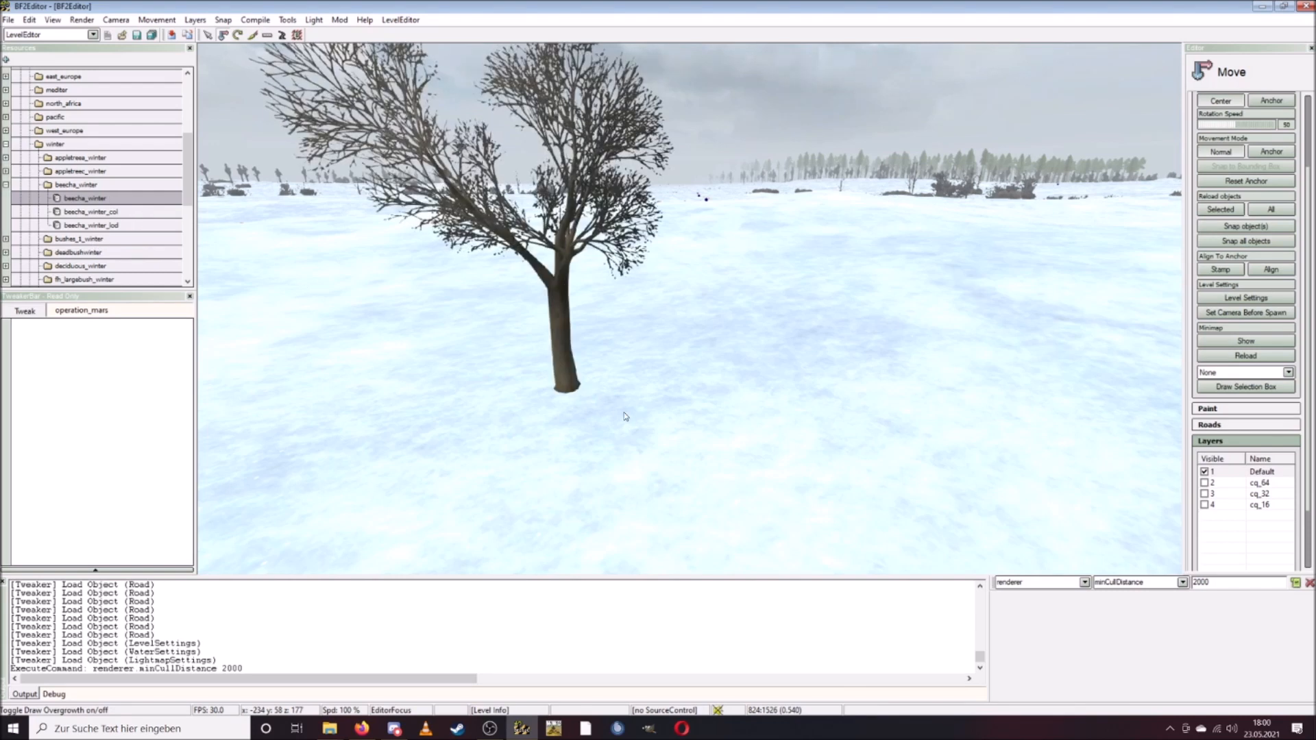
key(w)
key(s)
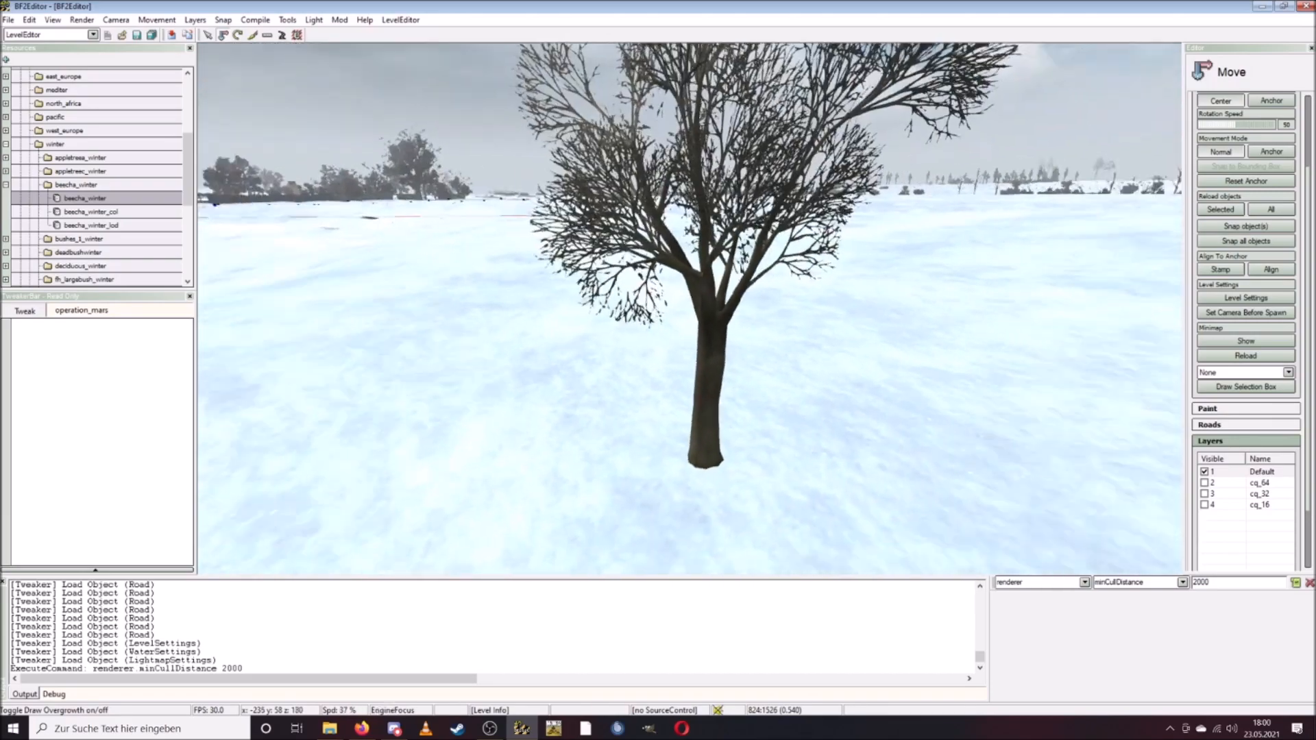
scroll(625, 416, down, 4)
key(w)
key(s)
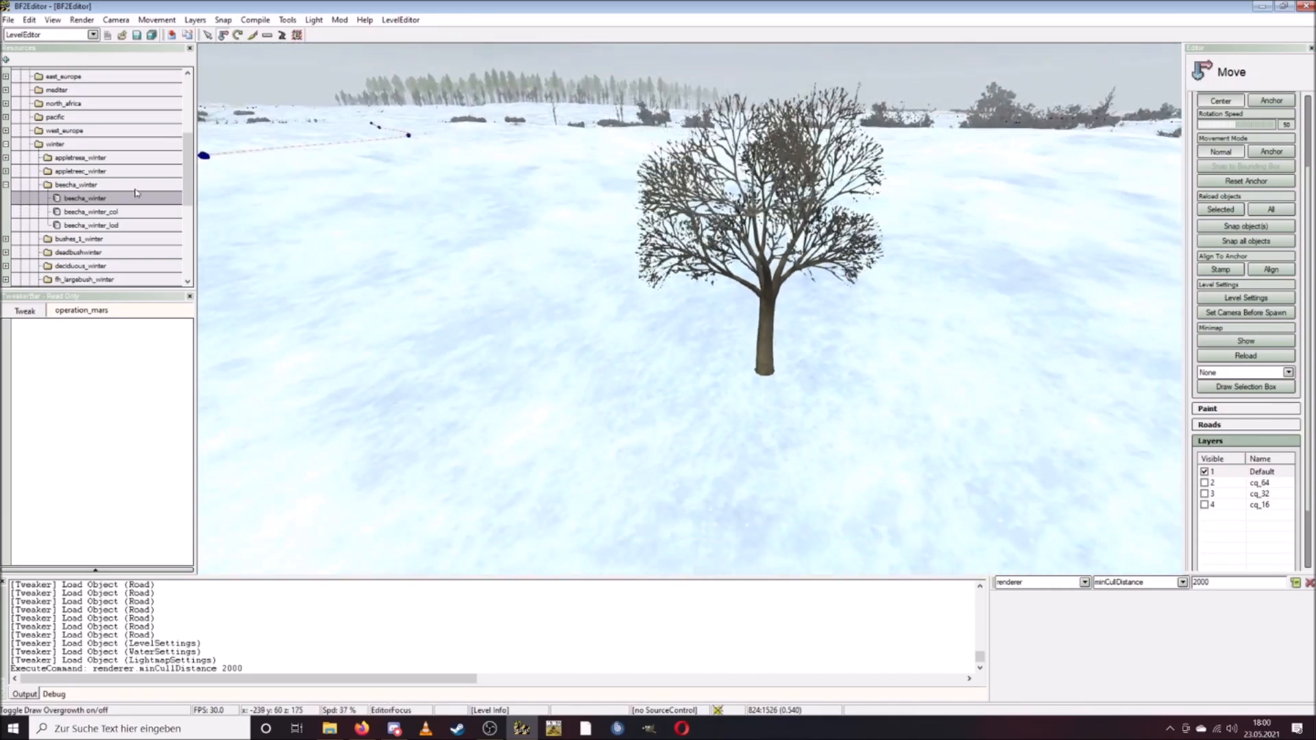
Expand the hazela_winter folder and place a hazela_winter tree on the snow beside the beech.
drag(190, 172, 189, 201)
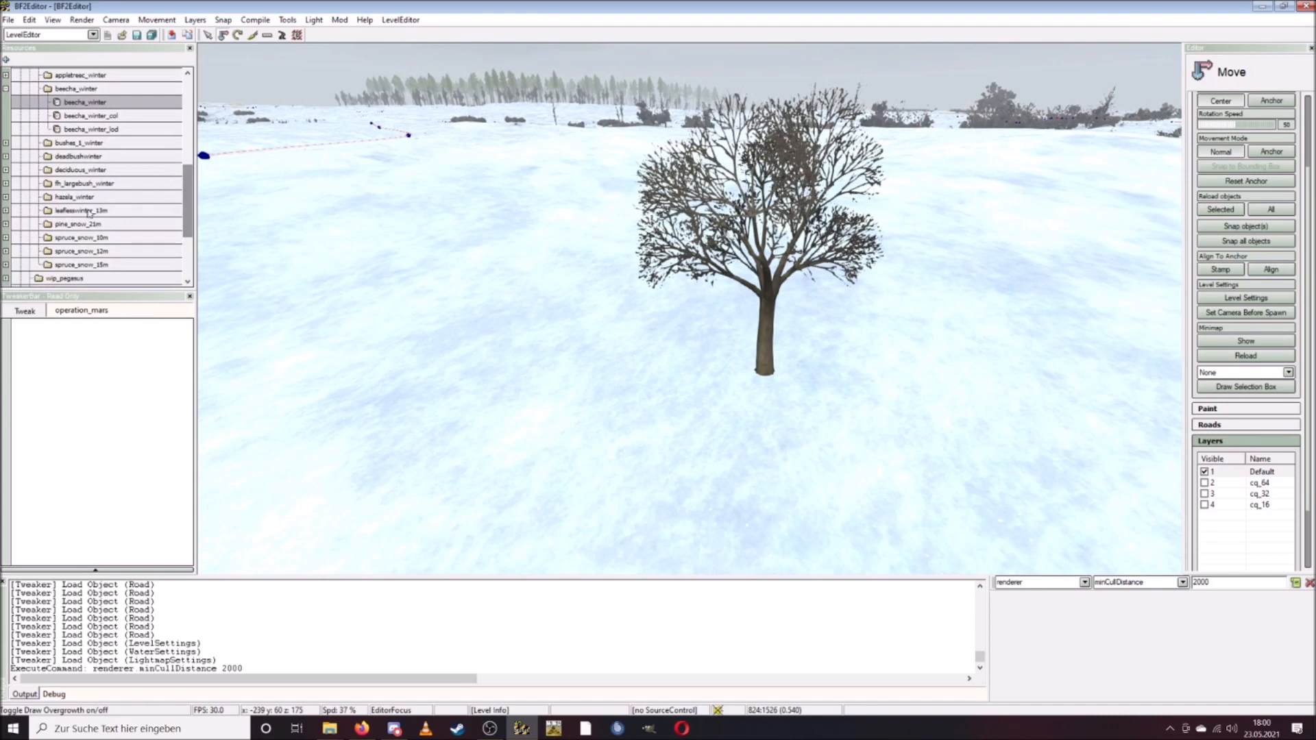
click(5, 197)
drag(77, 210, 581, 374)
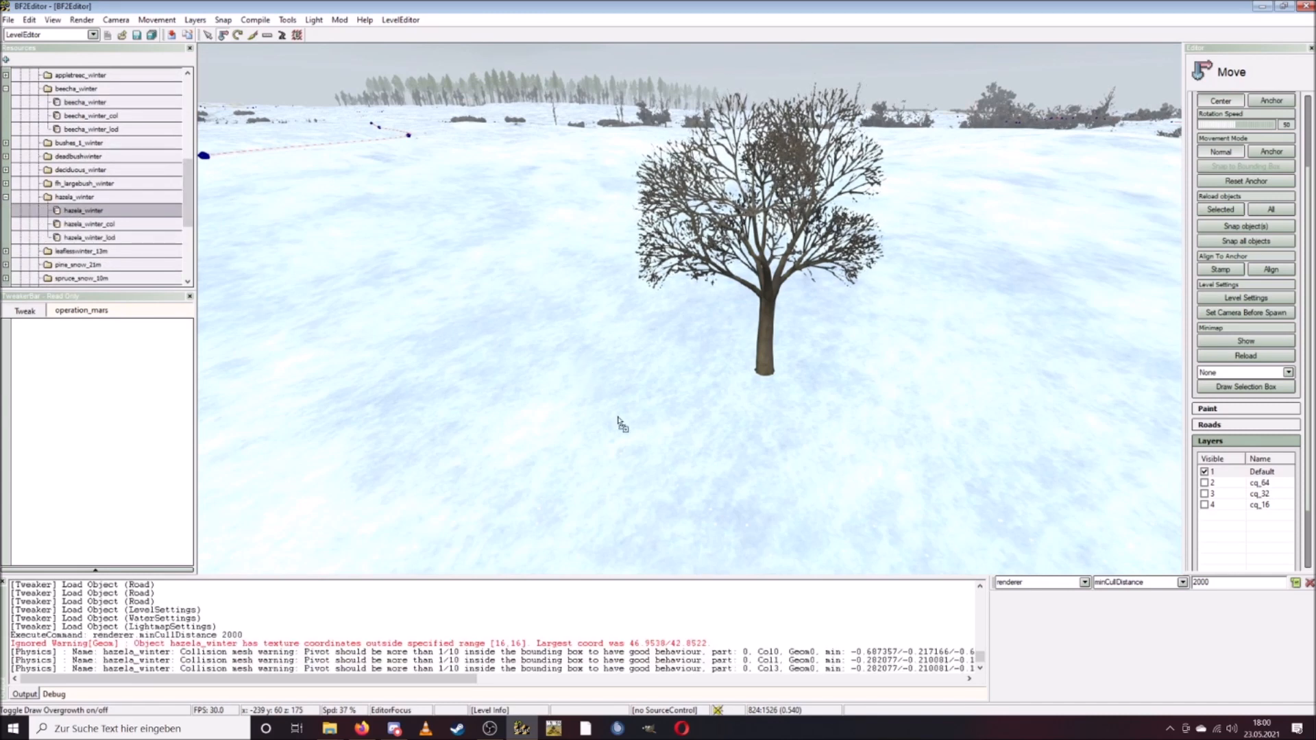
drag(609, 414, 610, 413)
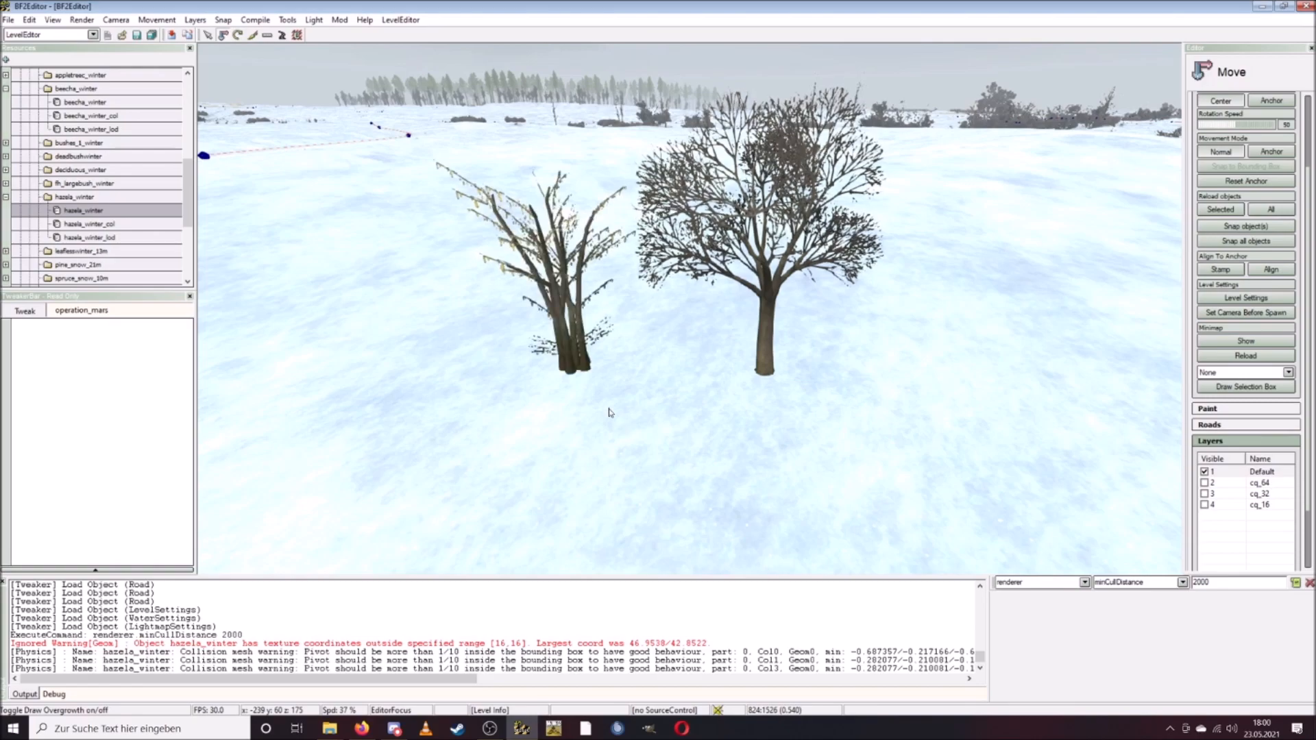
Examine the placed hazel and beech trees up close from several sides.
key(w)
key(s)
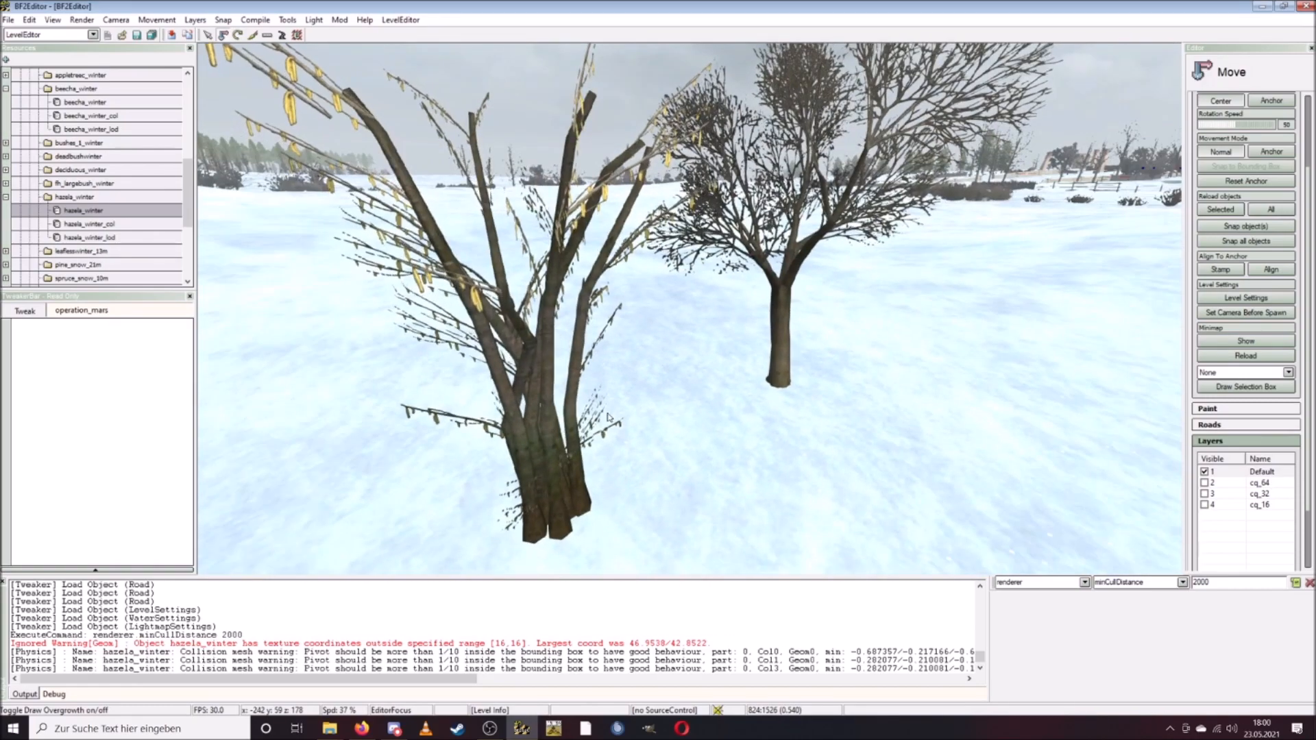
key(a)
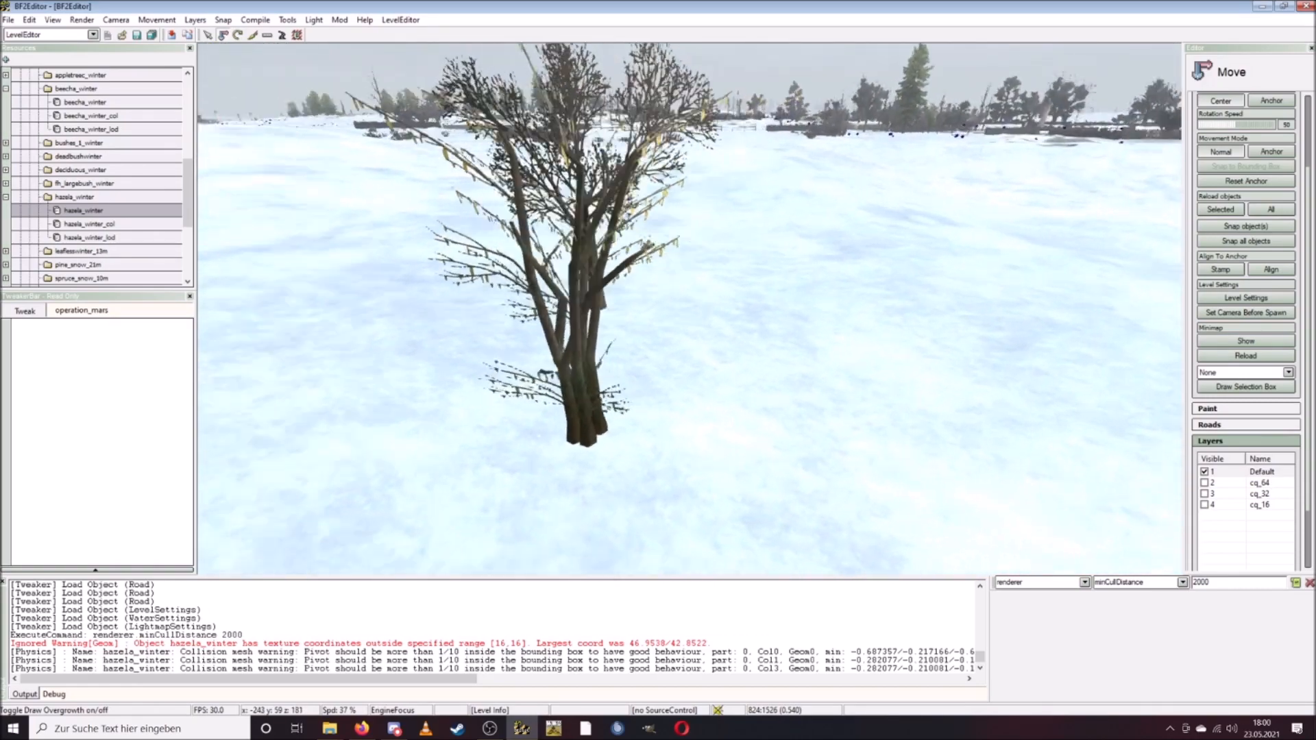
key(d)
key(w)
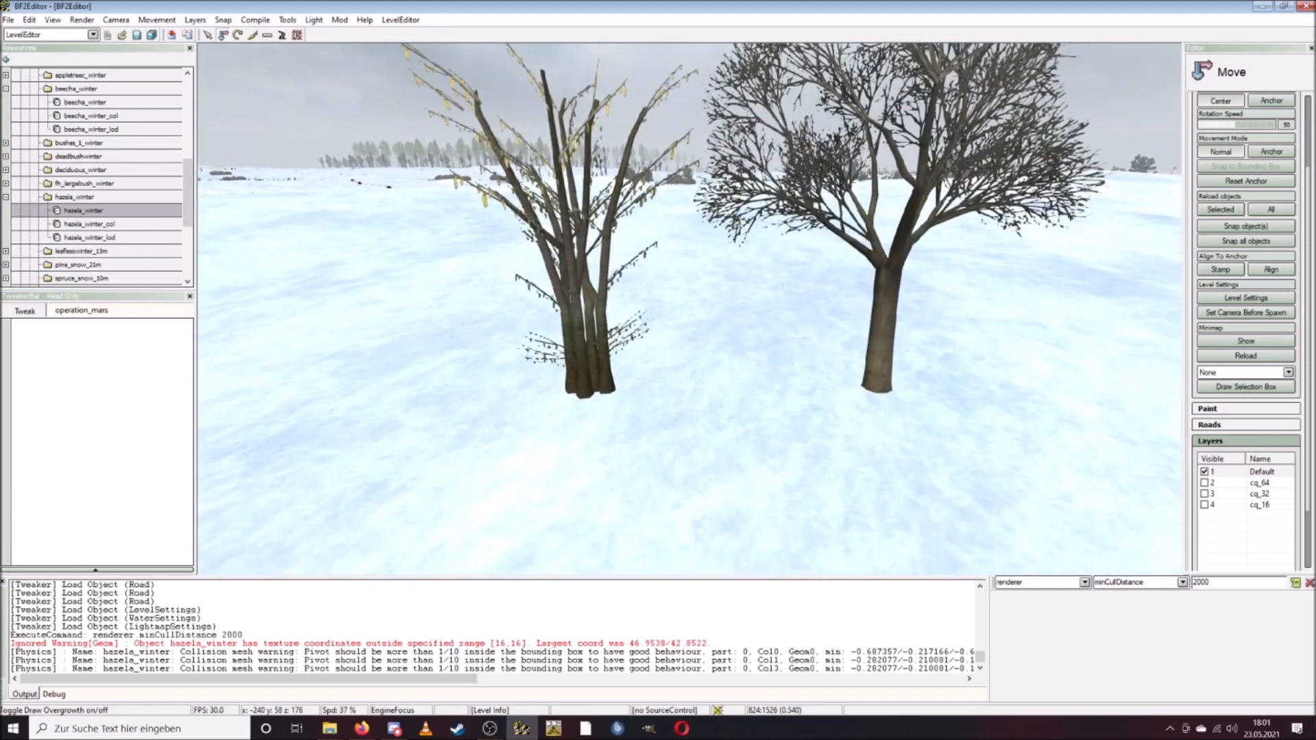
key(d)
key(d)
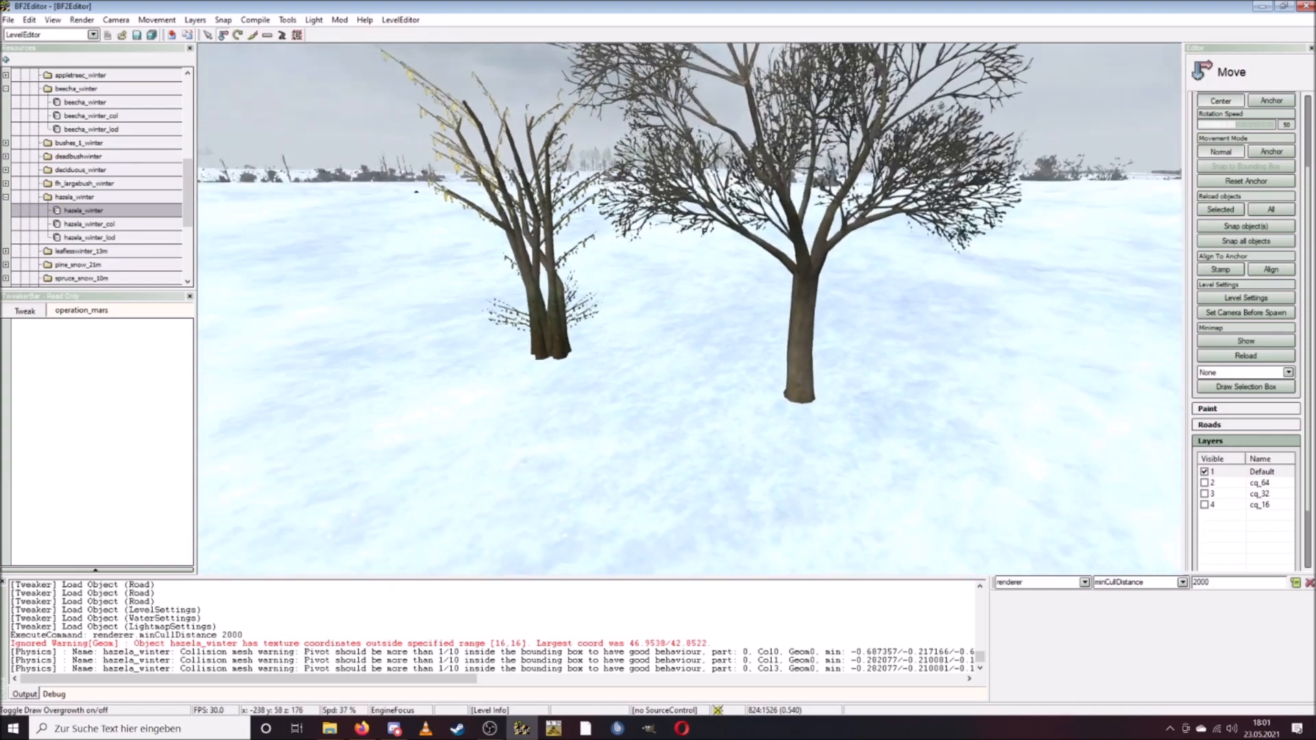
Compare the beech trunk base with the hazel stems and branches, from close by and from a distance.
key(a)
key(w)
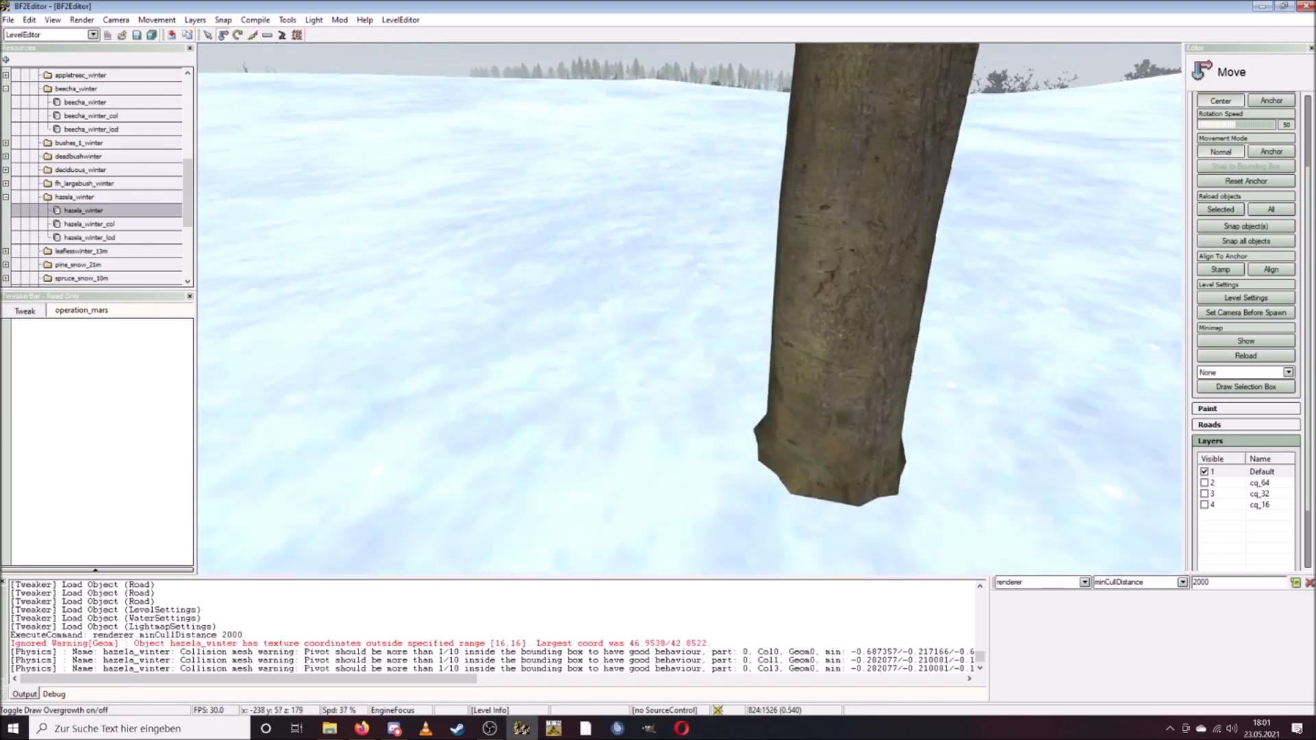
key(s)
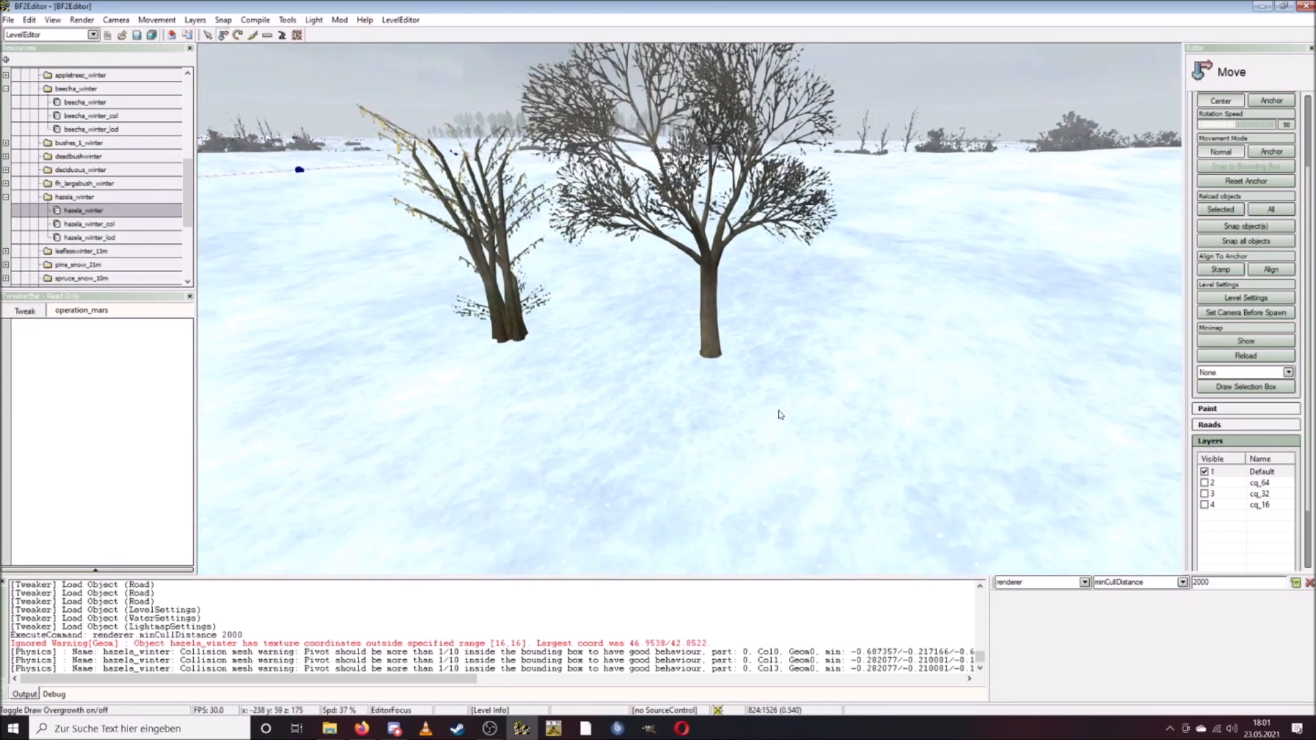
key(a)
key(w)
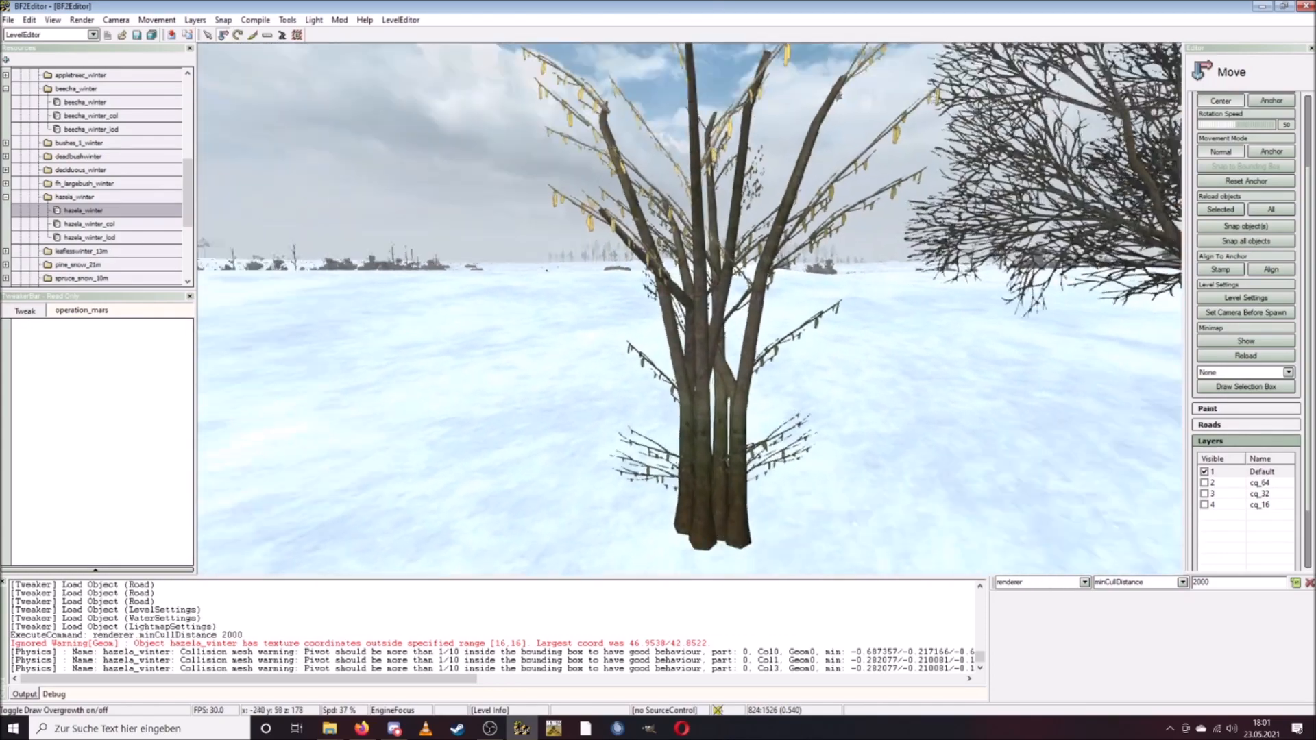
key(d)
key(a)
key(s)
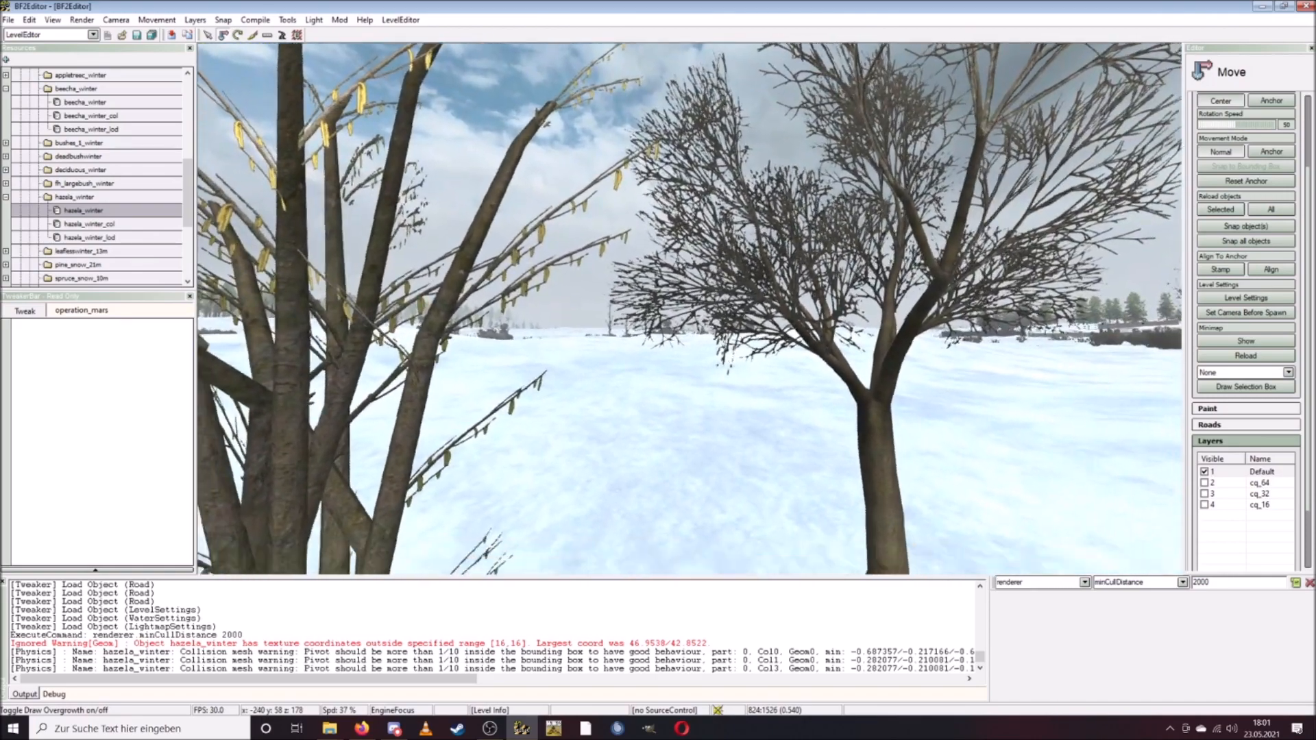
key(w)
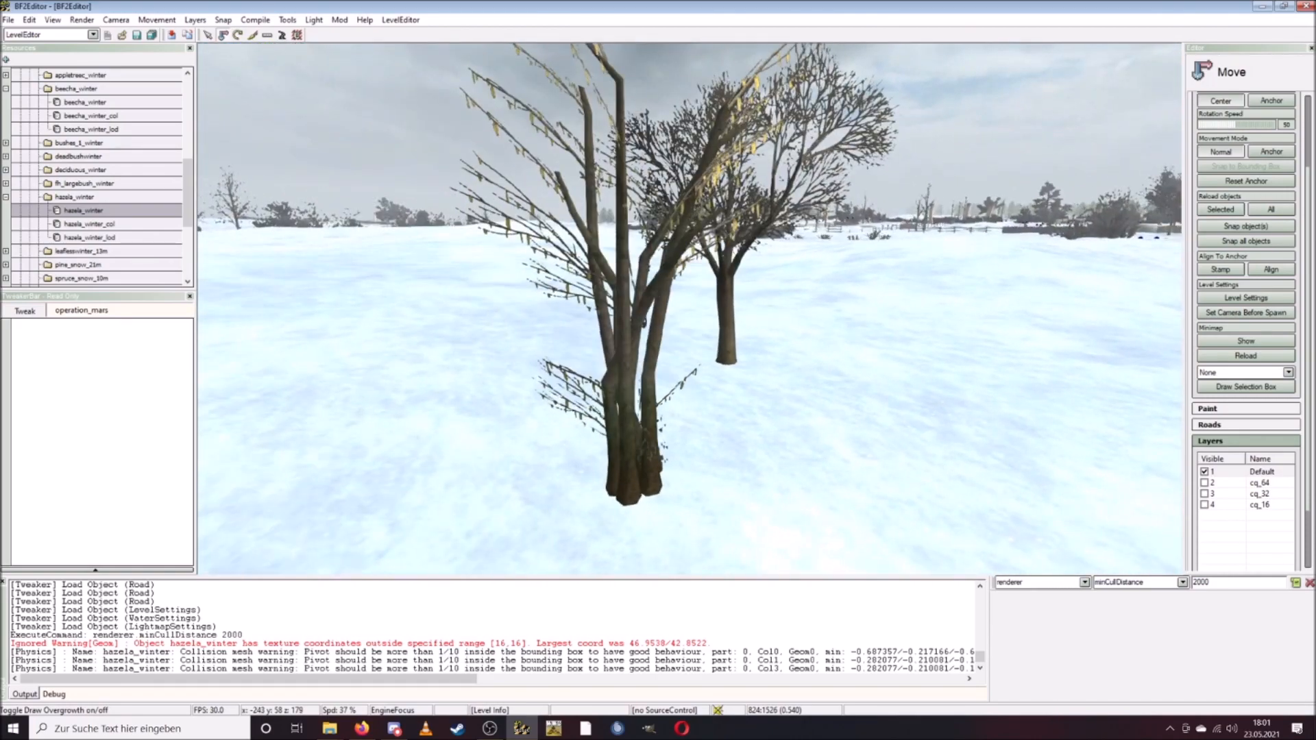
Delete the hazela_winter tree and the beecha_winter tree from the snowfield.
key(s)
click(665, 349)
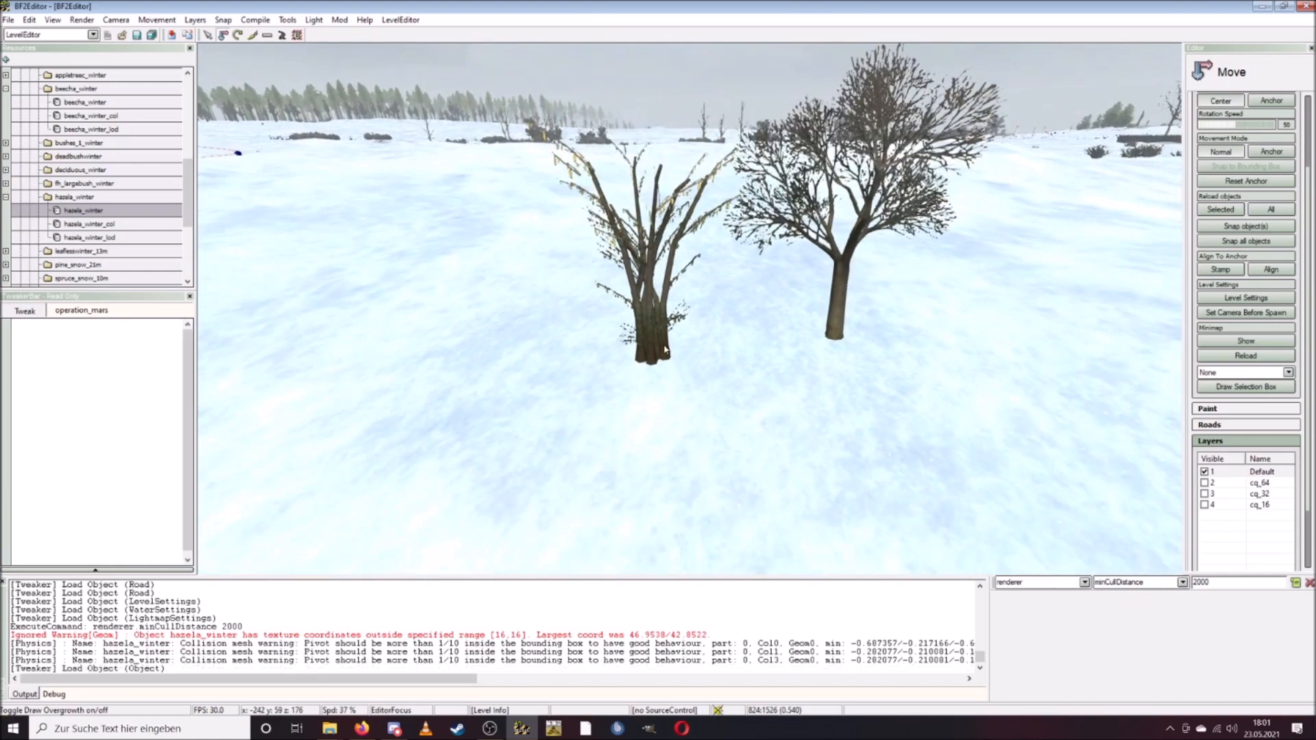
key(Delete)
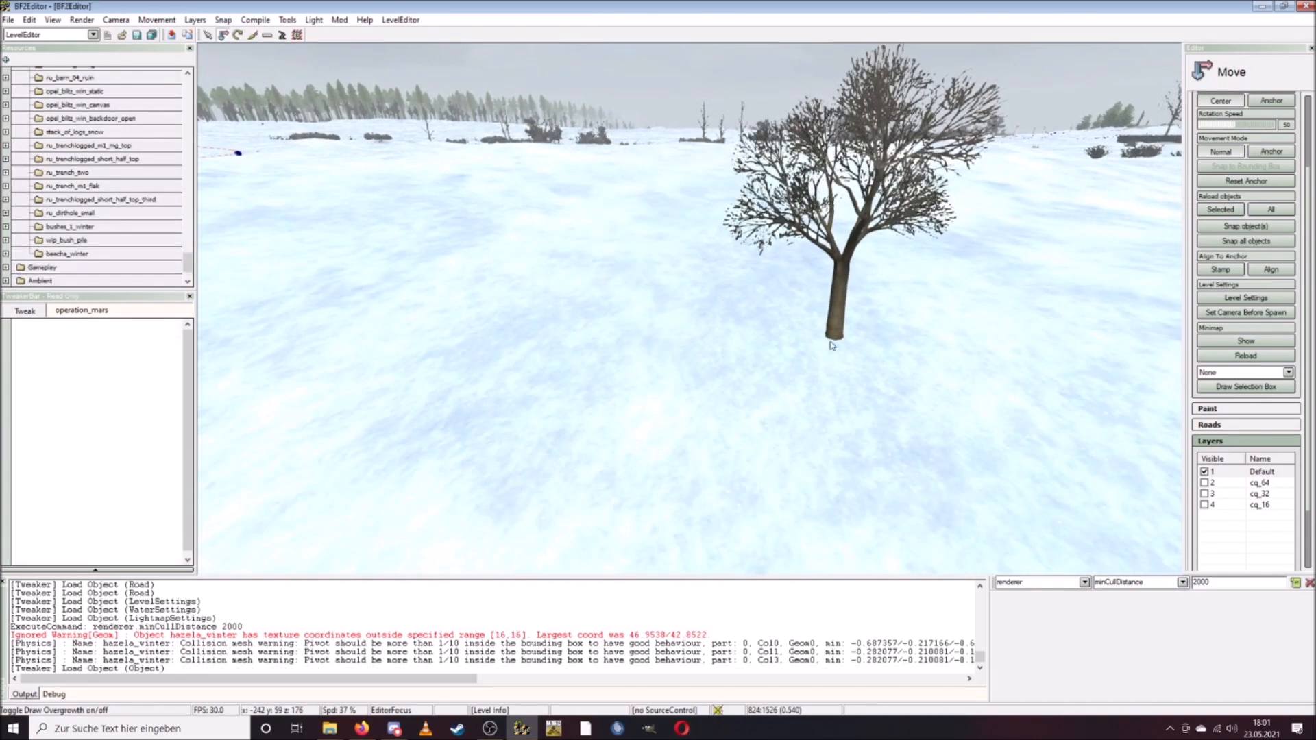
click(831, 339)
key(Delete)
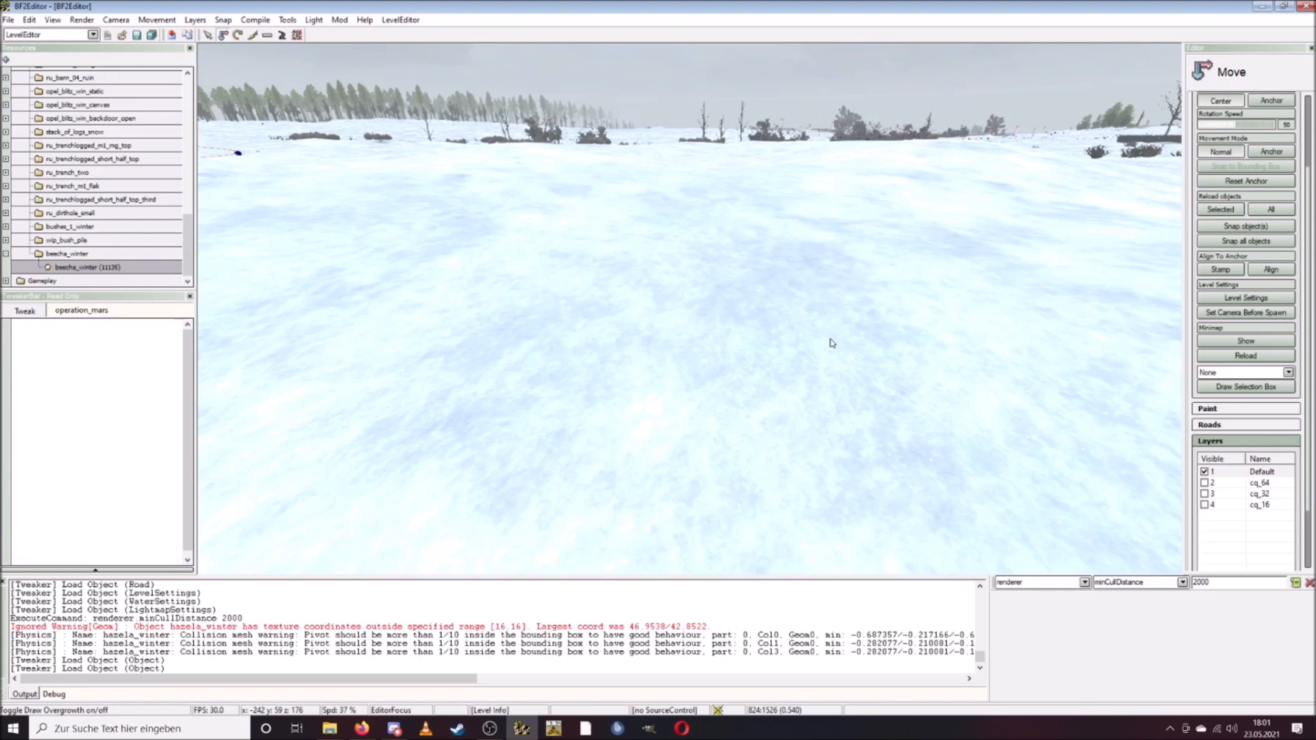
Switch to the TerrainEditor's Overgrowth mode and expand the Material folder of the overgrowth properties.
click(39, 36)
click(39, 77)
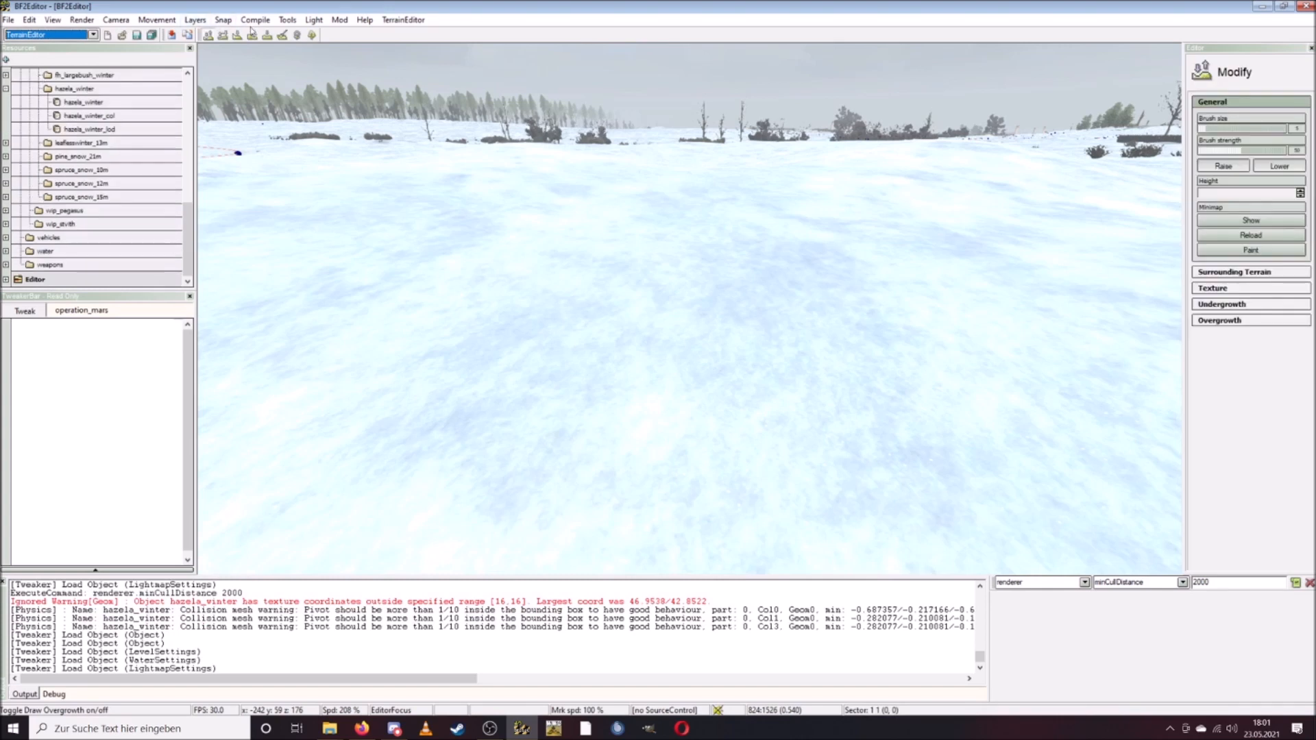
click(296, 35)
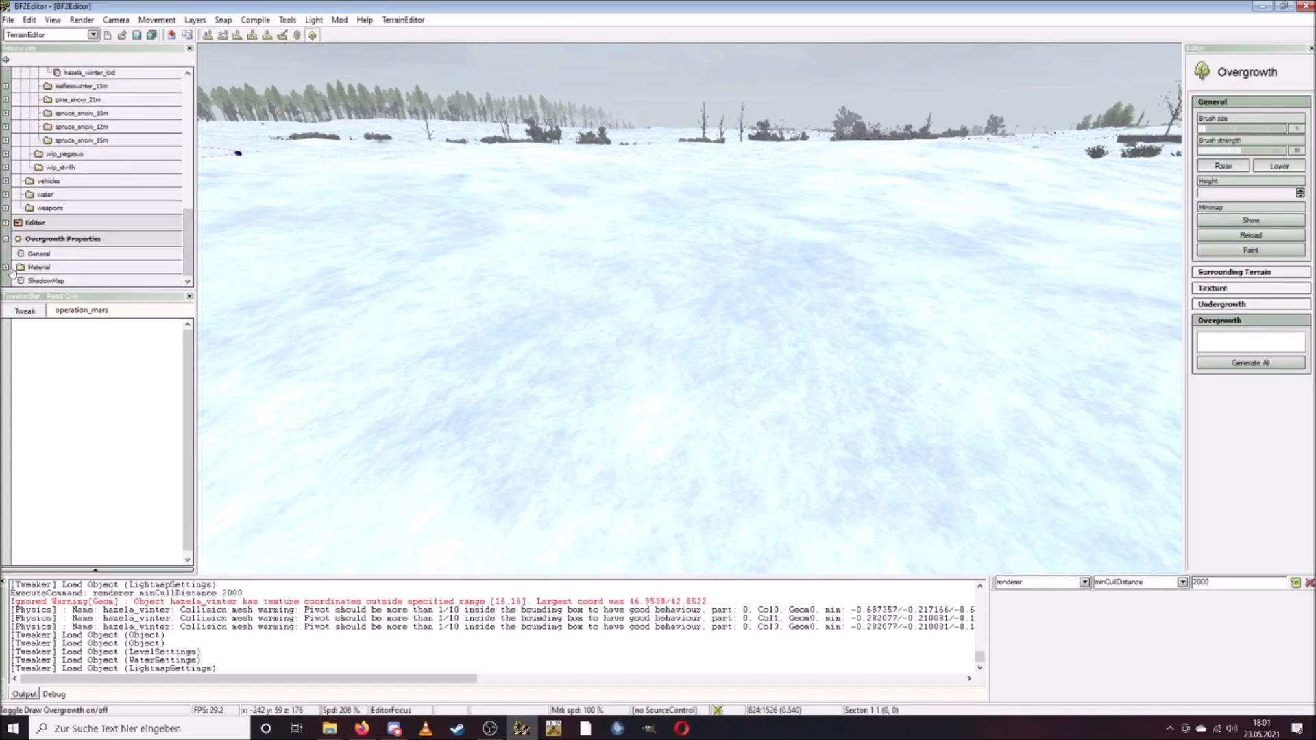
scroll(107, 248, down, 3)
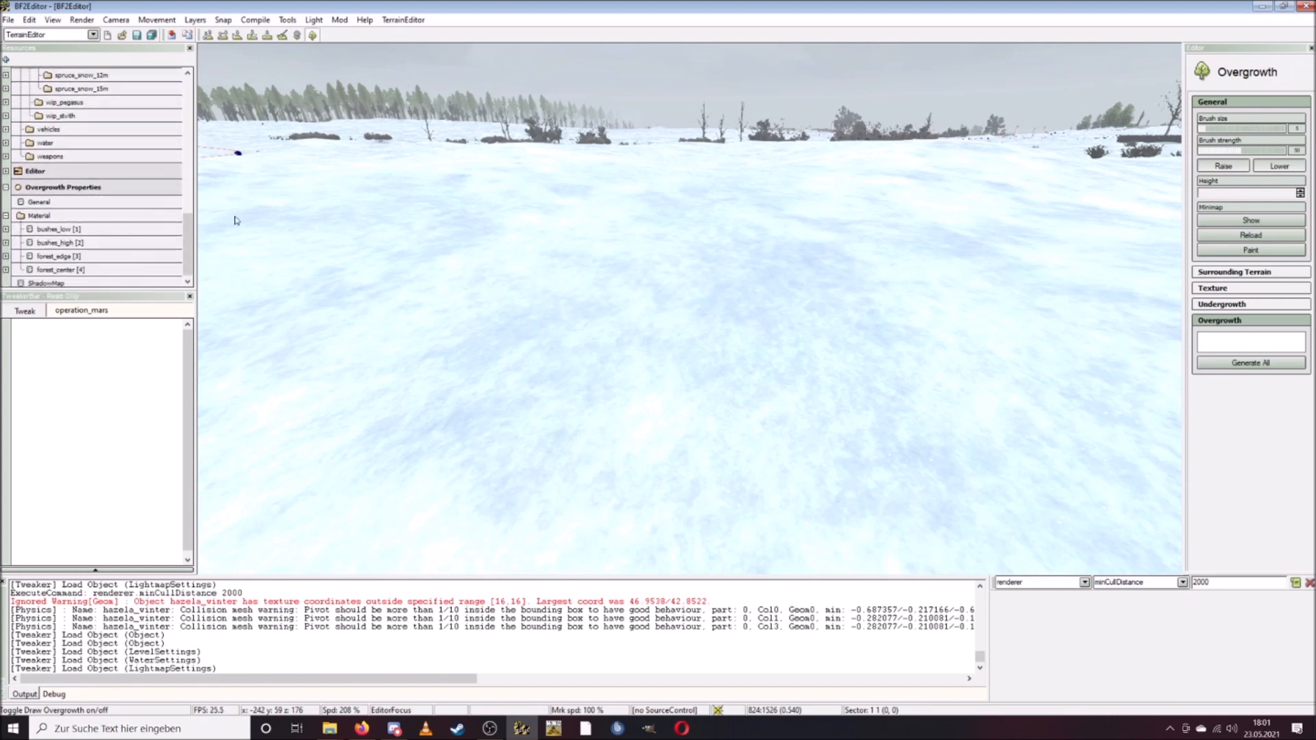
Select the bushes_low overgrowth material and expand its list of bush types.
click(71, 229)
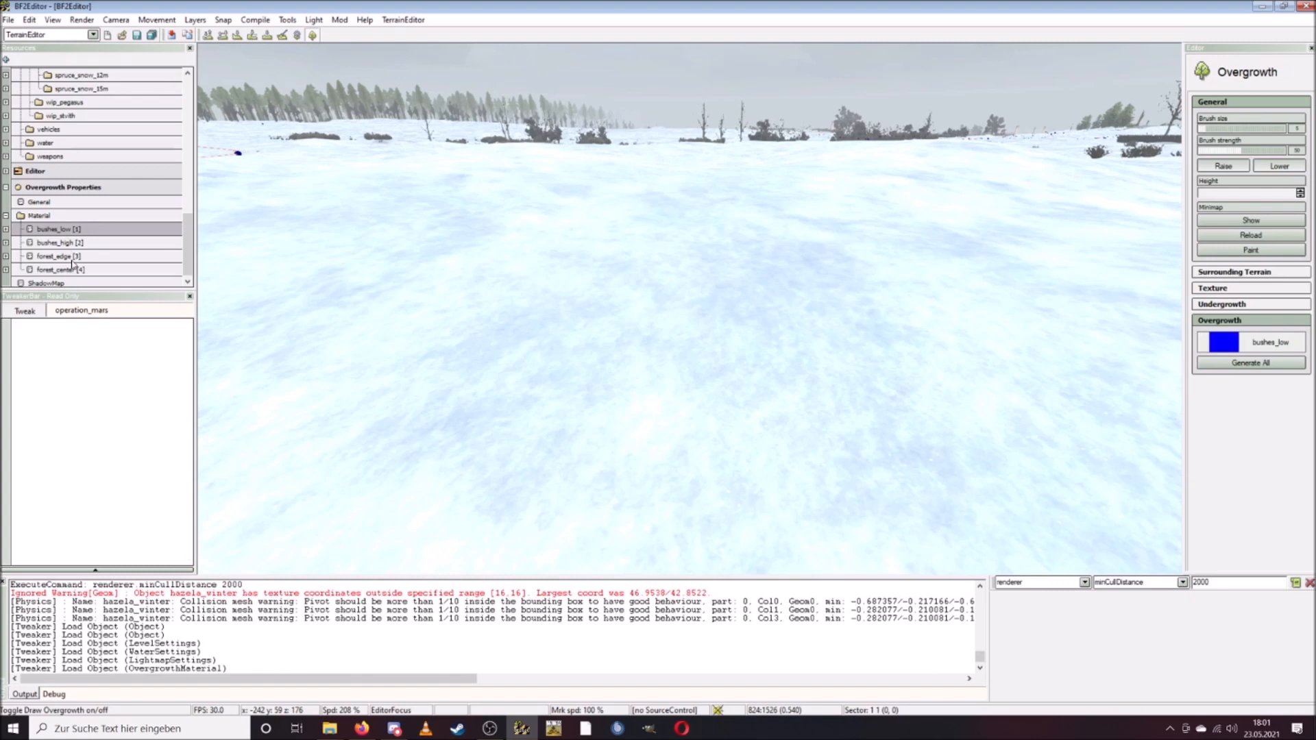
click(71, 256)
double_click(86, 231)
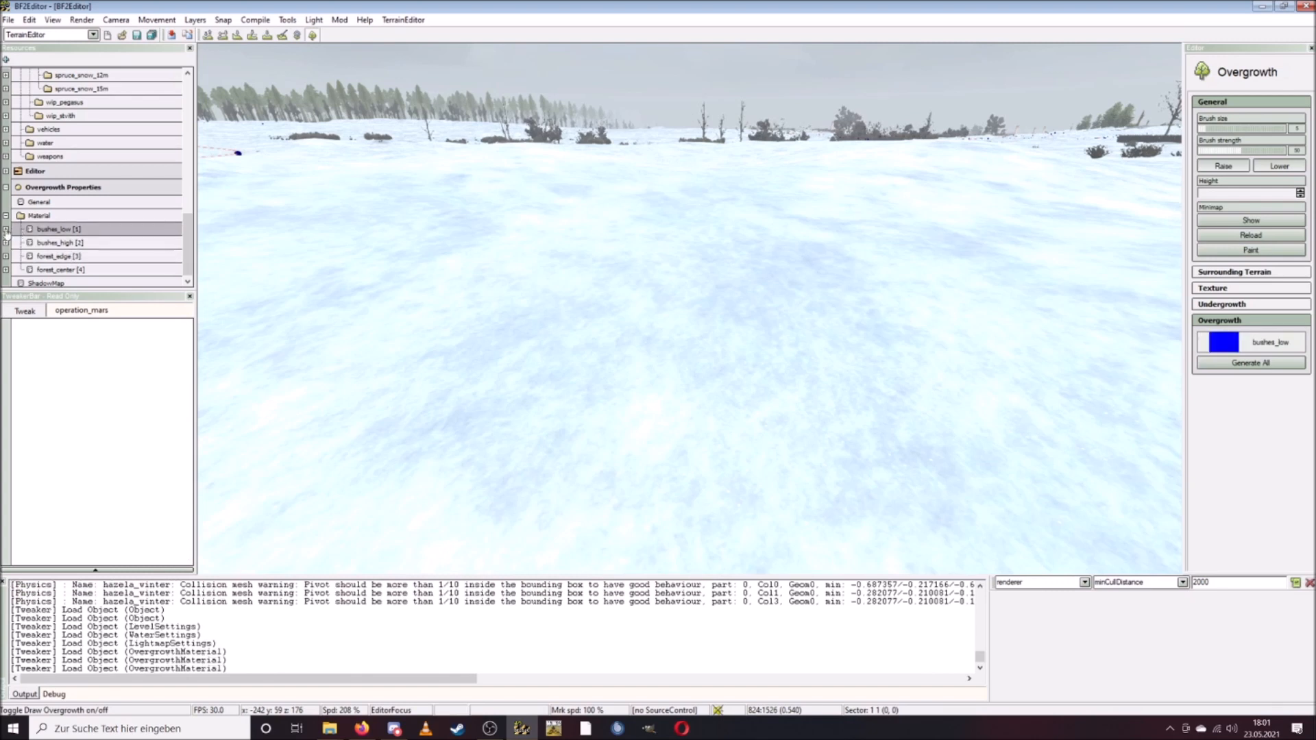
scroll(79, 255, down, 1)
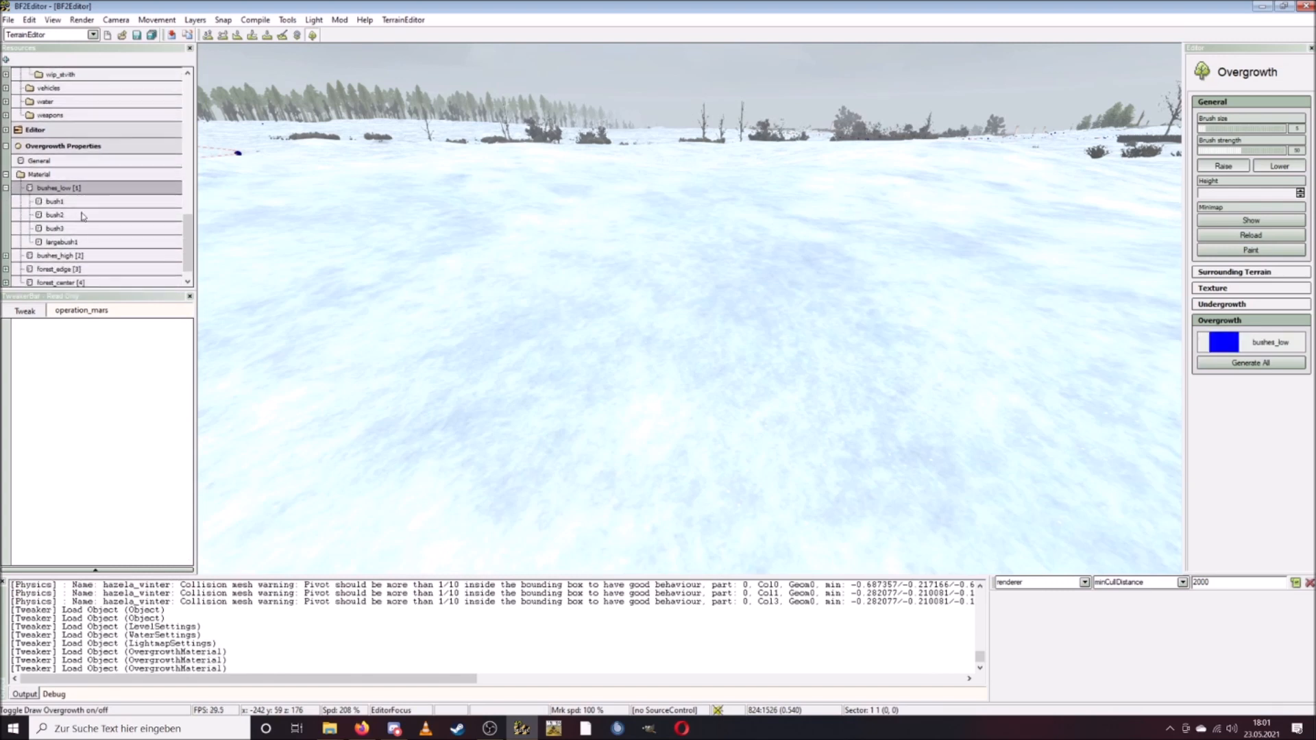
Set the density of bush1 in the bushes_low material to 25.
right_drag(485, 338, 469, 274)
key(w)
mouse_move(573, 388)
right_down()
mouse_move(542, 384)
mouse_move(535, 329)
mouse_move(507, 332)
mouse_move(584, 395)
right_up()
key(d)
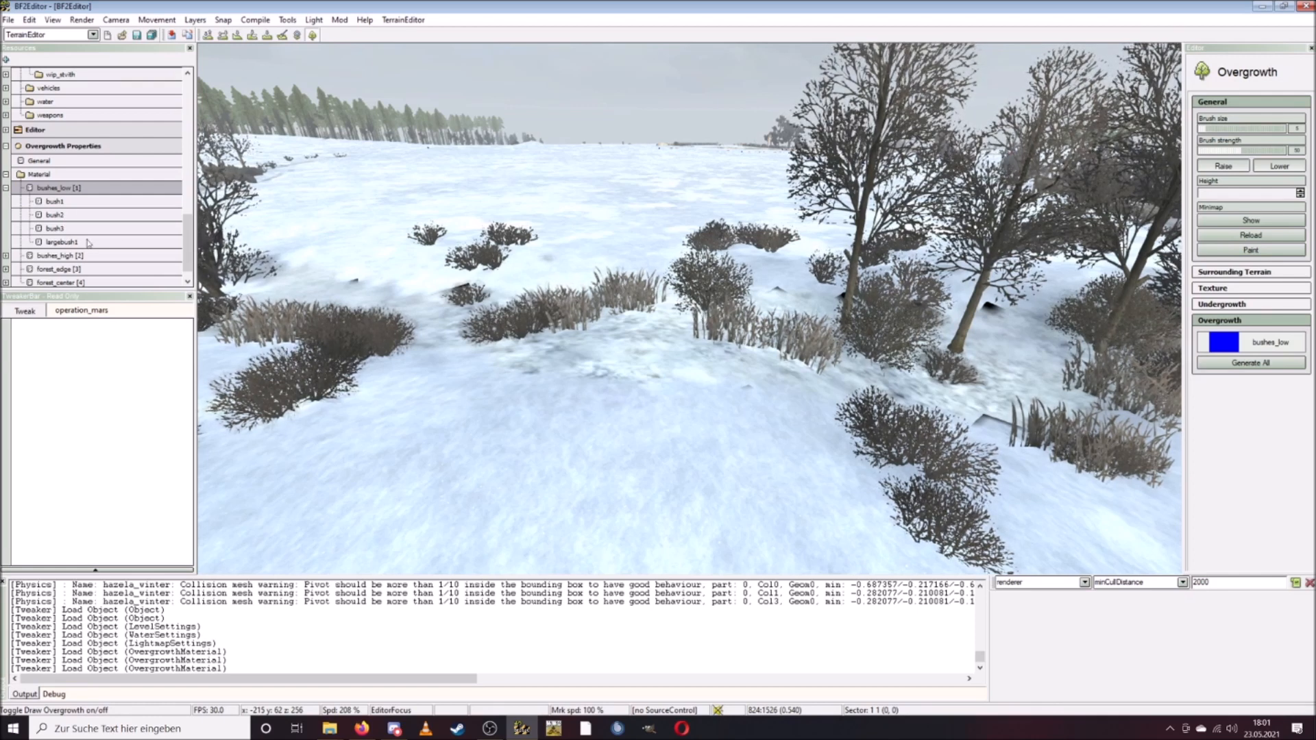
scroll(79, 240, down, 1)
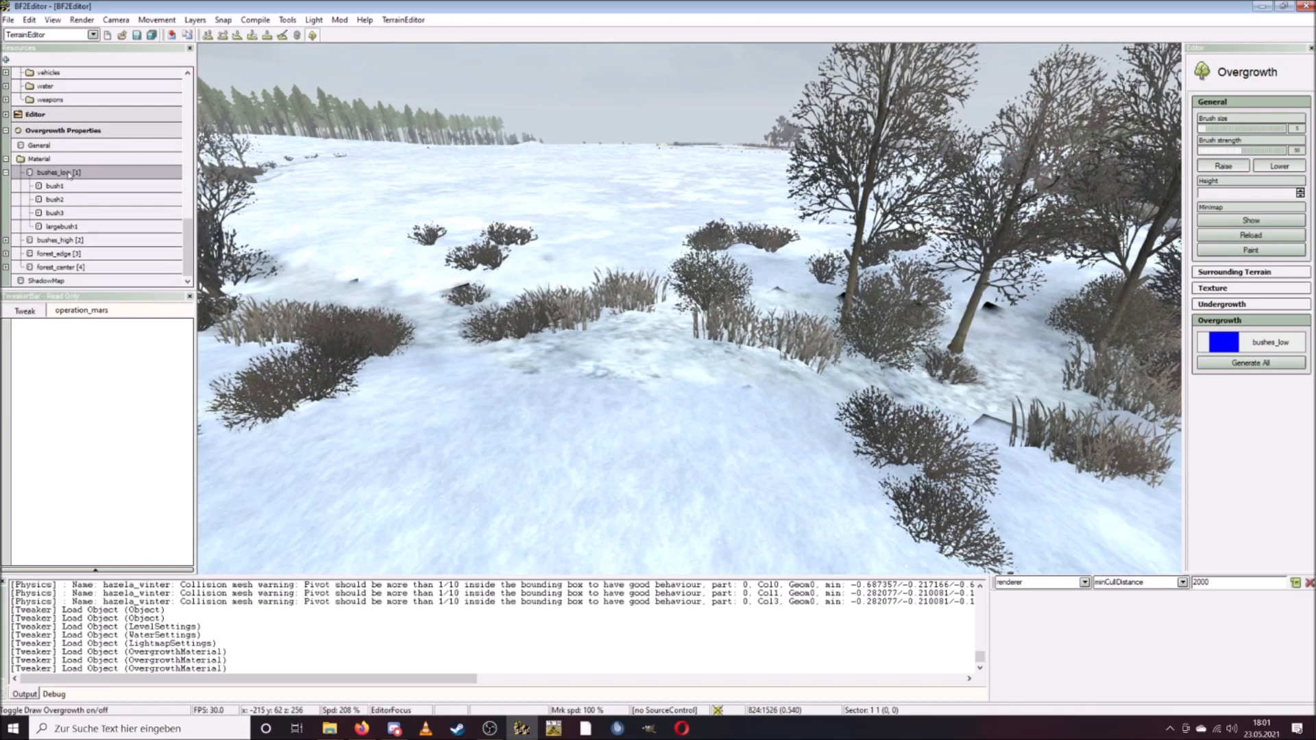
click(41, 189)
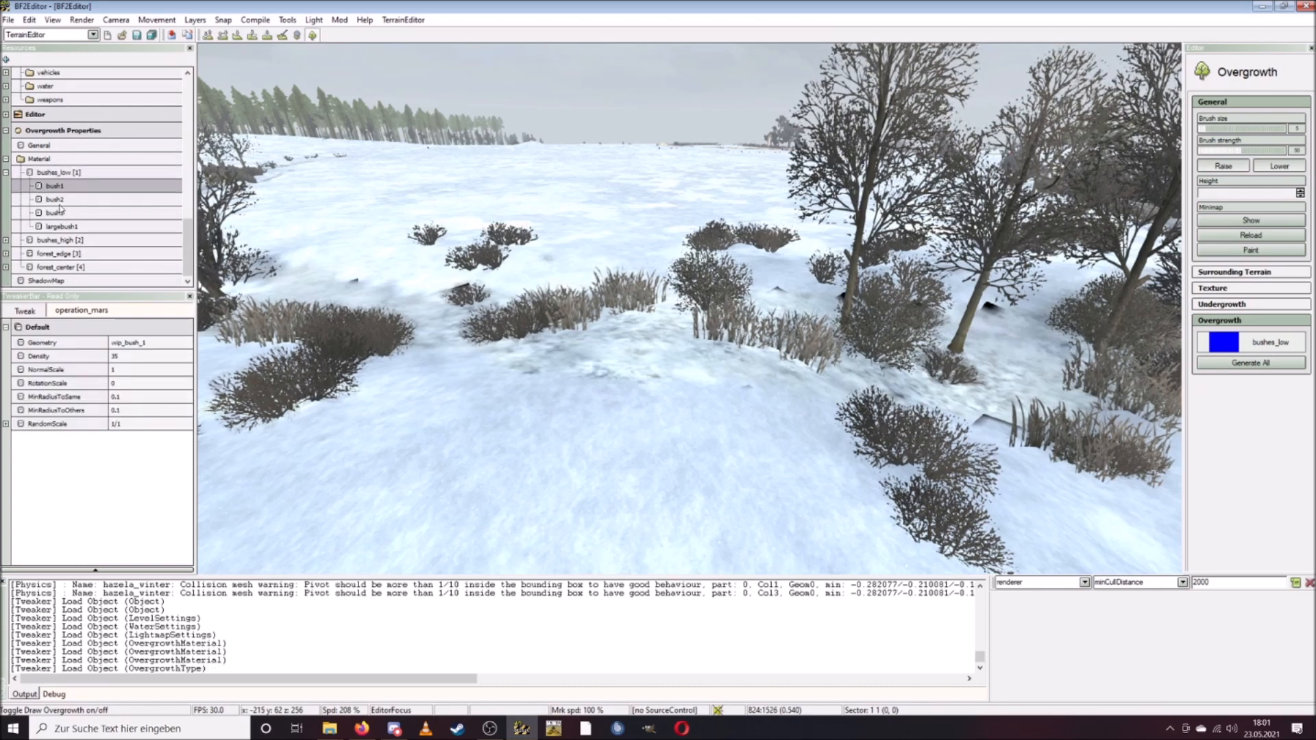
click(144, 358)
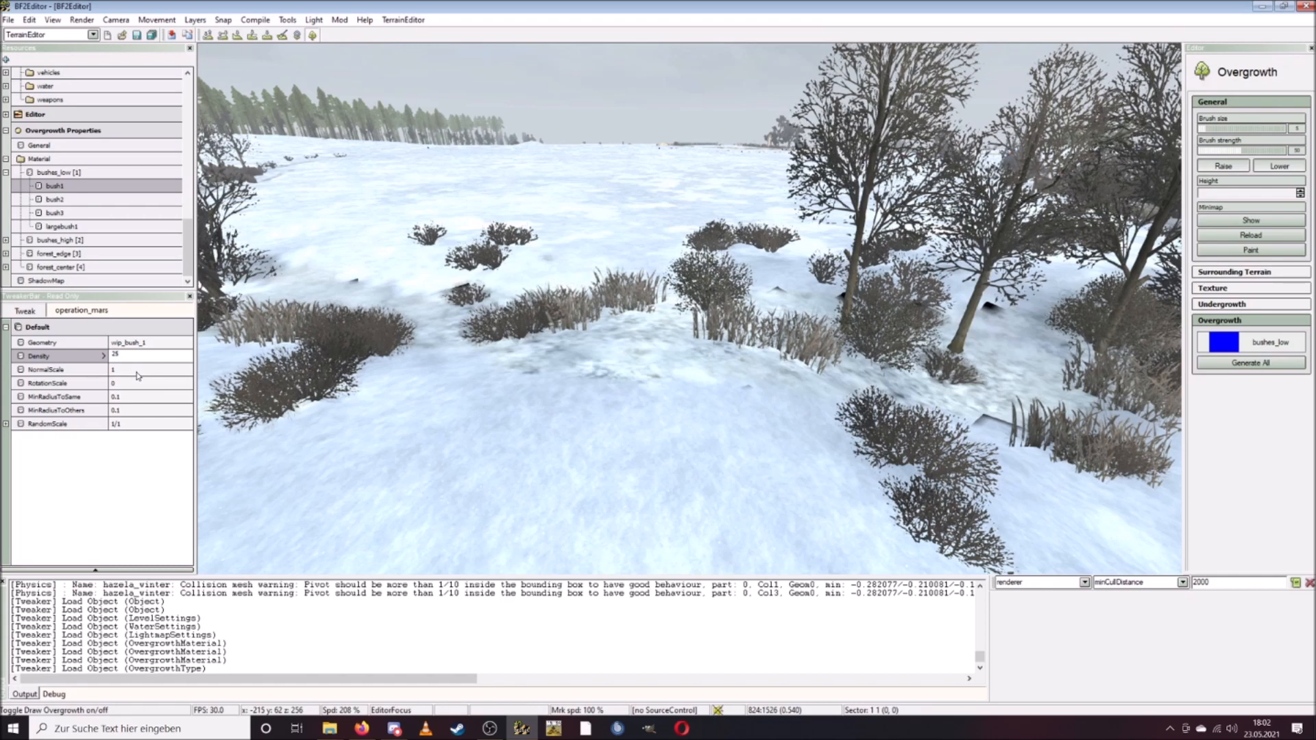
key(Return)
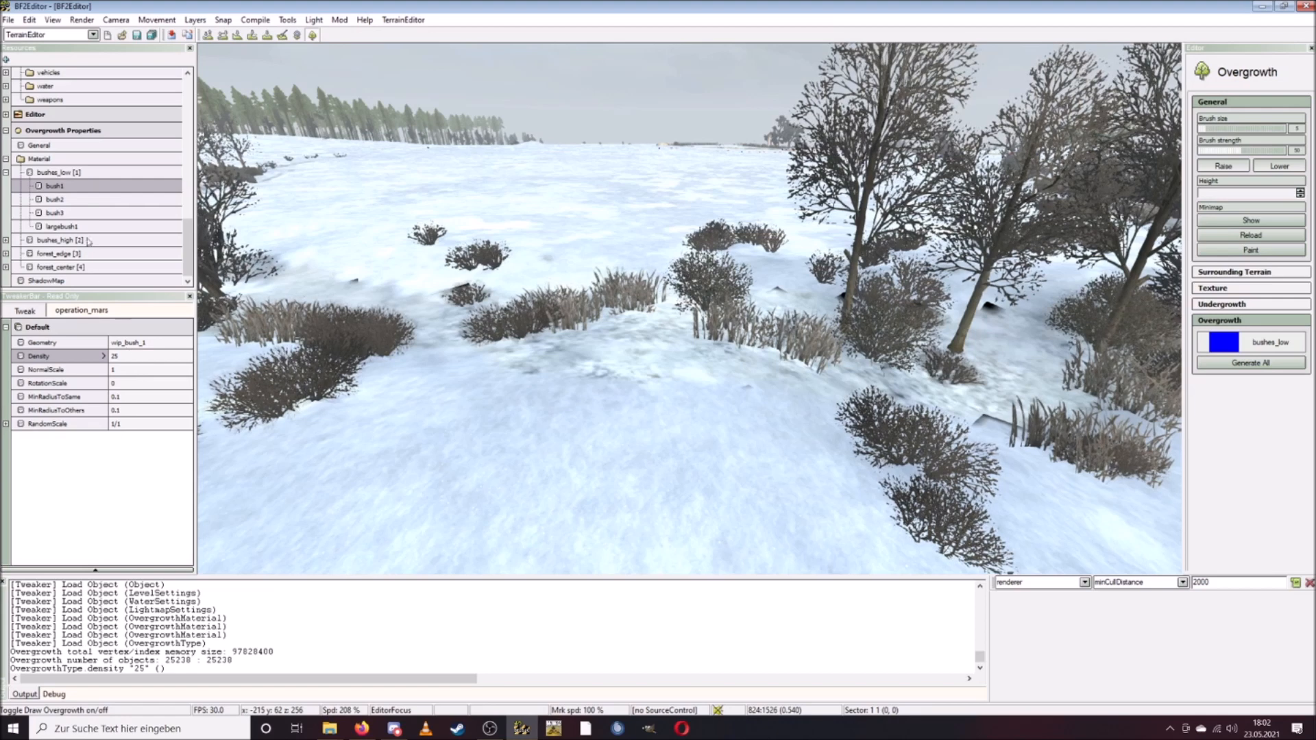
Set the density of bush2 to 36 and the density of bush3 to 24 in the bushes_low material.
click(55, 198)
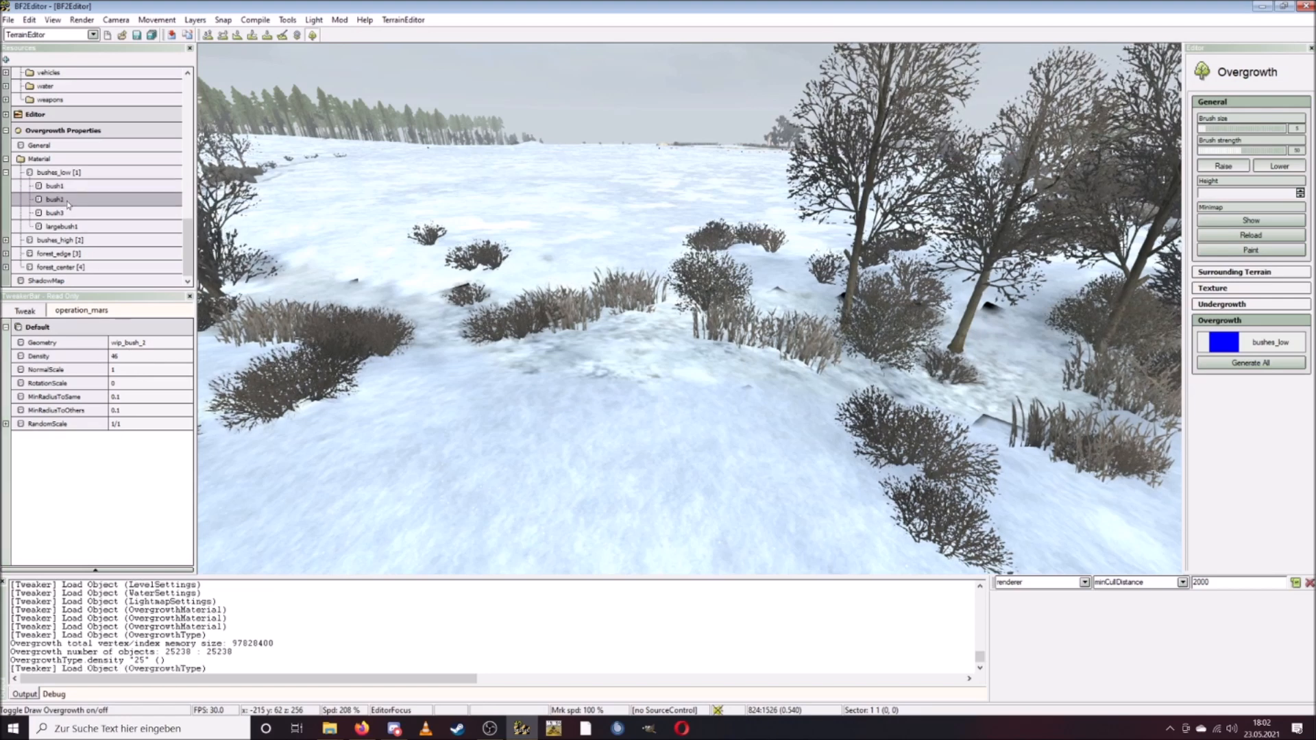
click(124, 357)
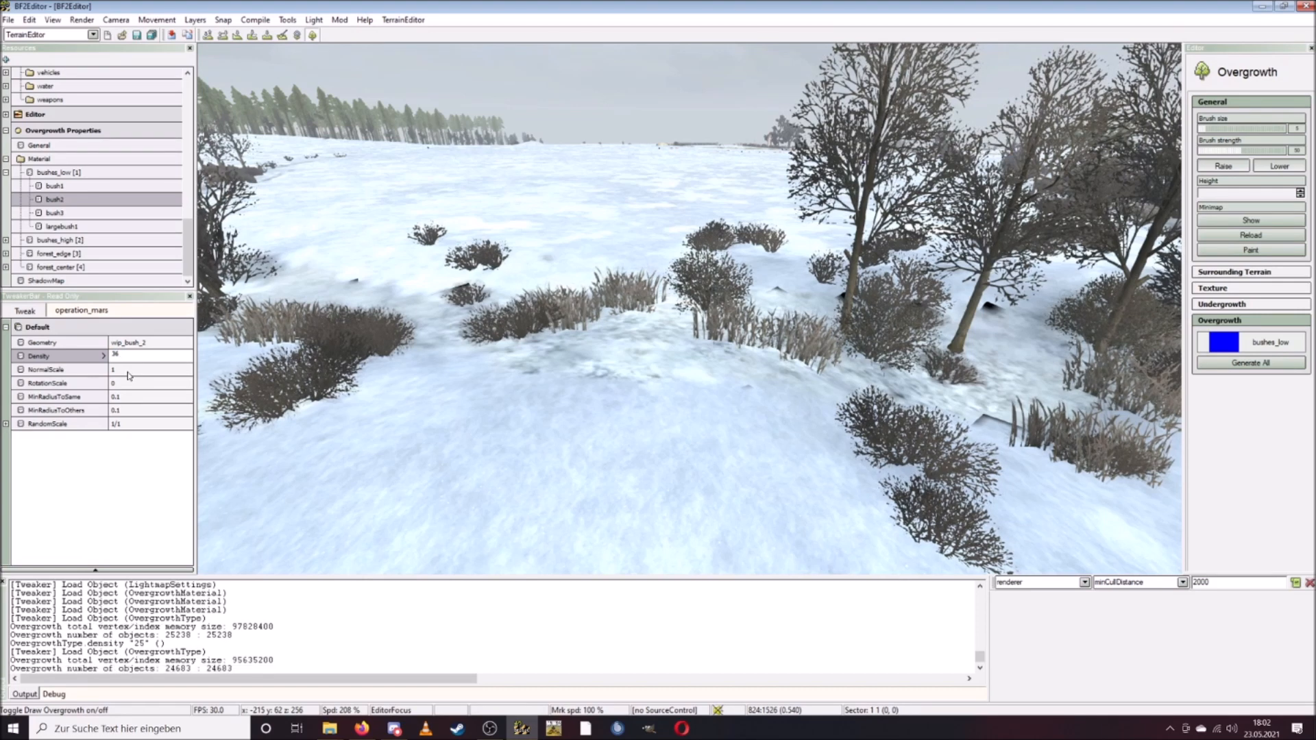
key(Return)
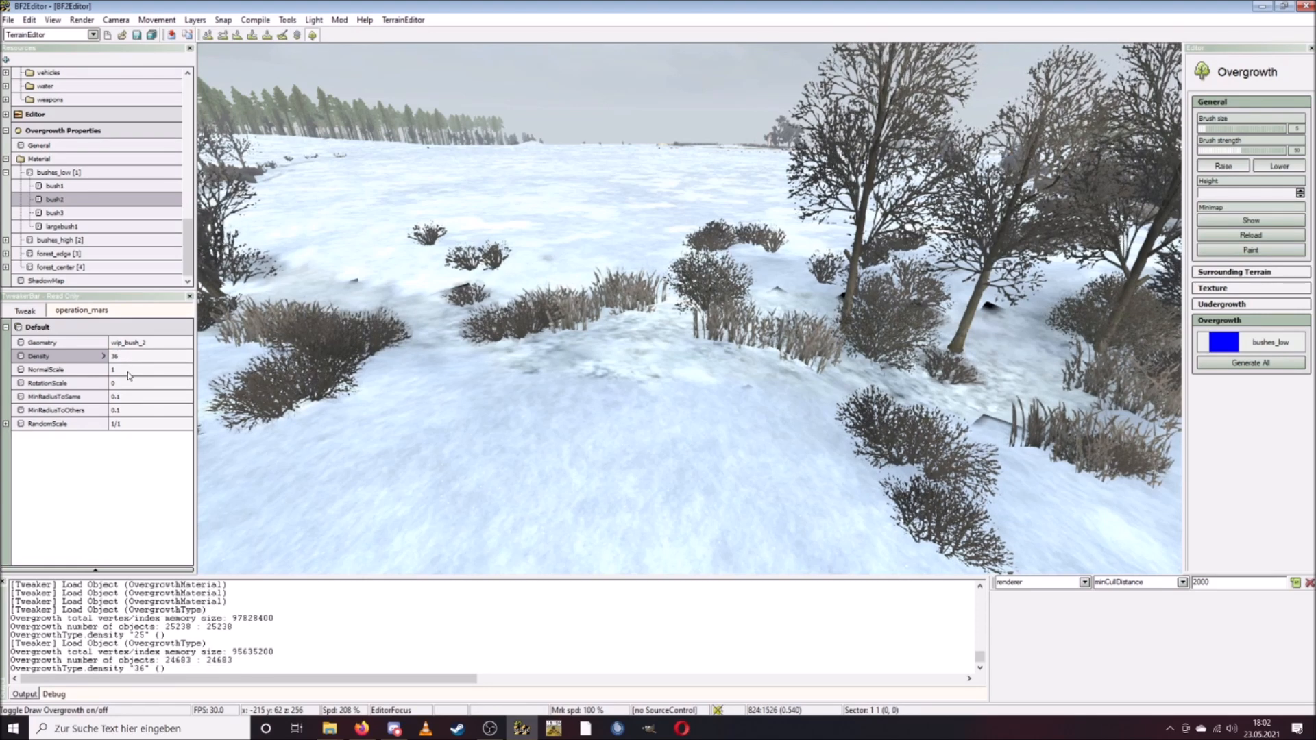
click(81, 214)
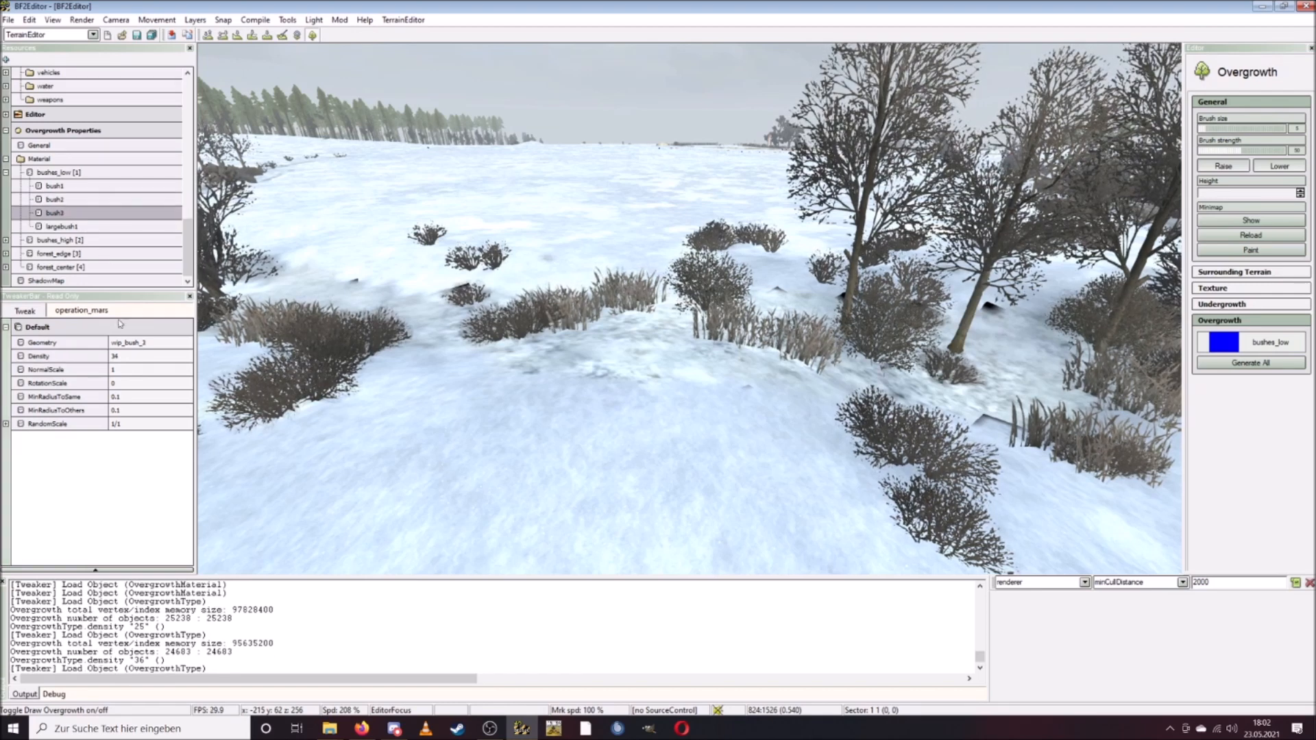
click(130, 355)
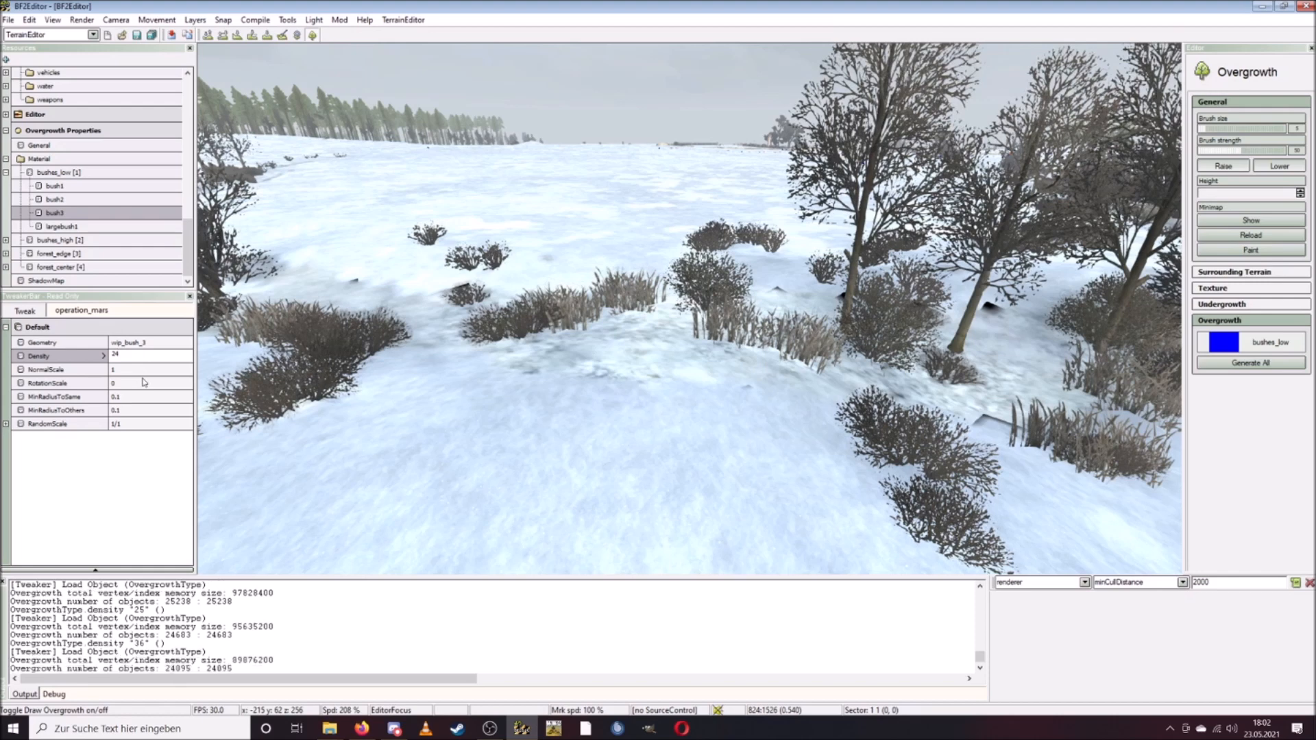
key(Return)
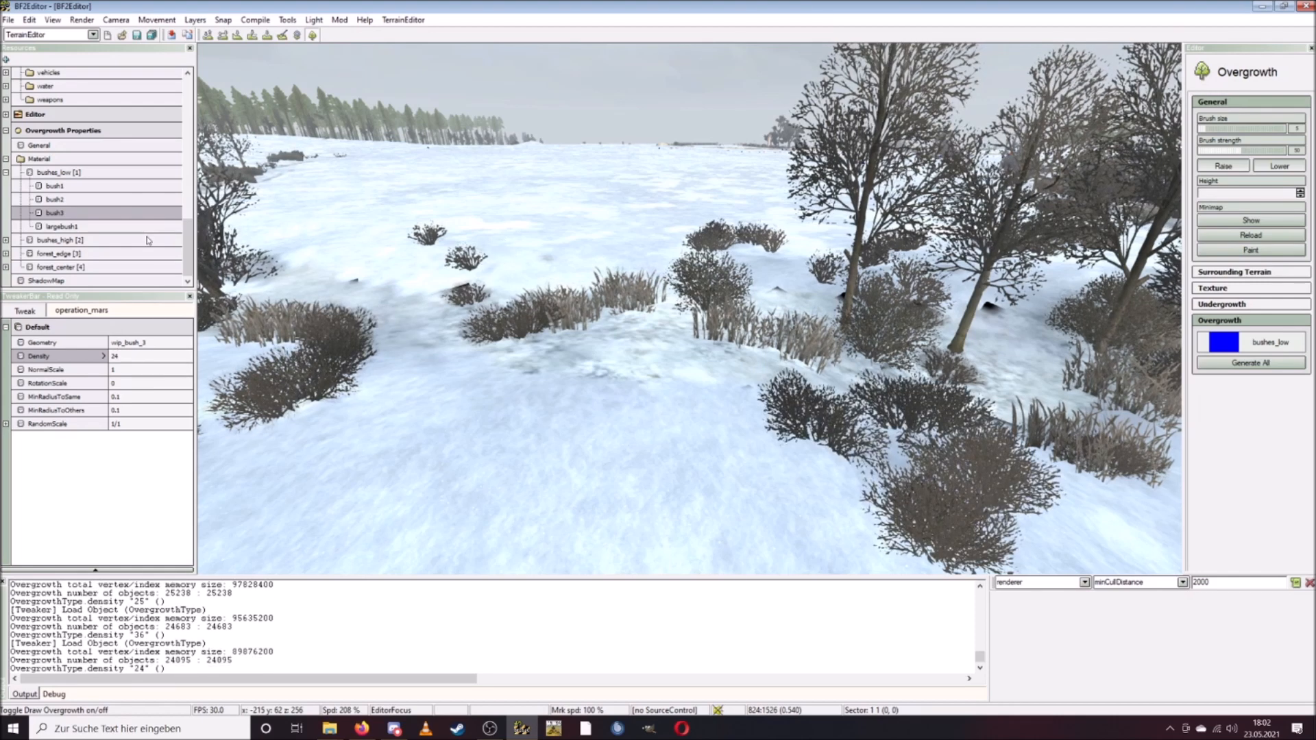
Set the density of largebush1 in the bushes_low material to 10.
click(83, 226)
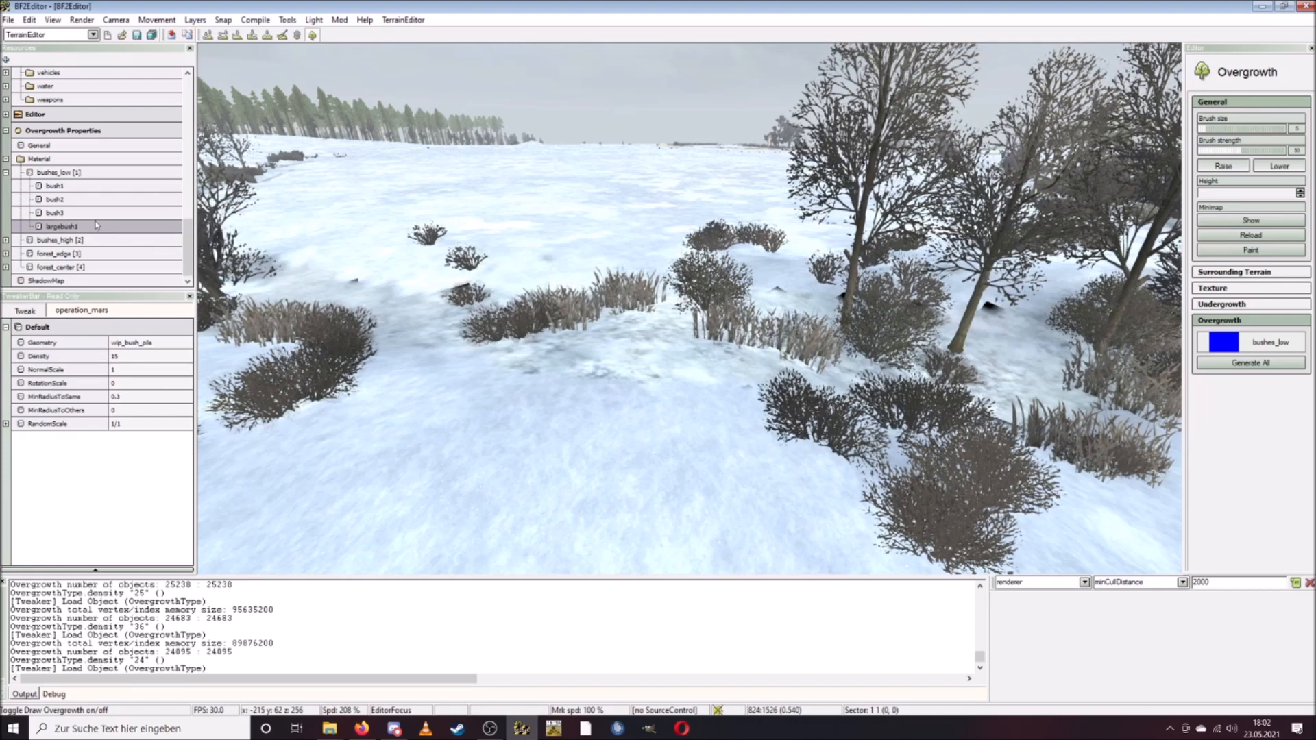
click(130, 355)
text(10)
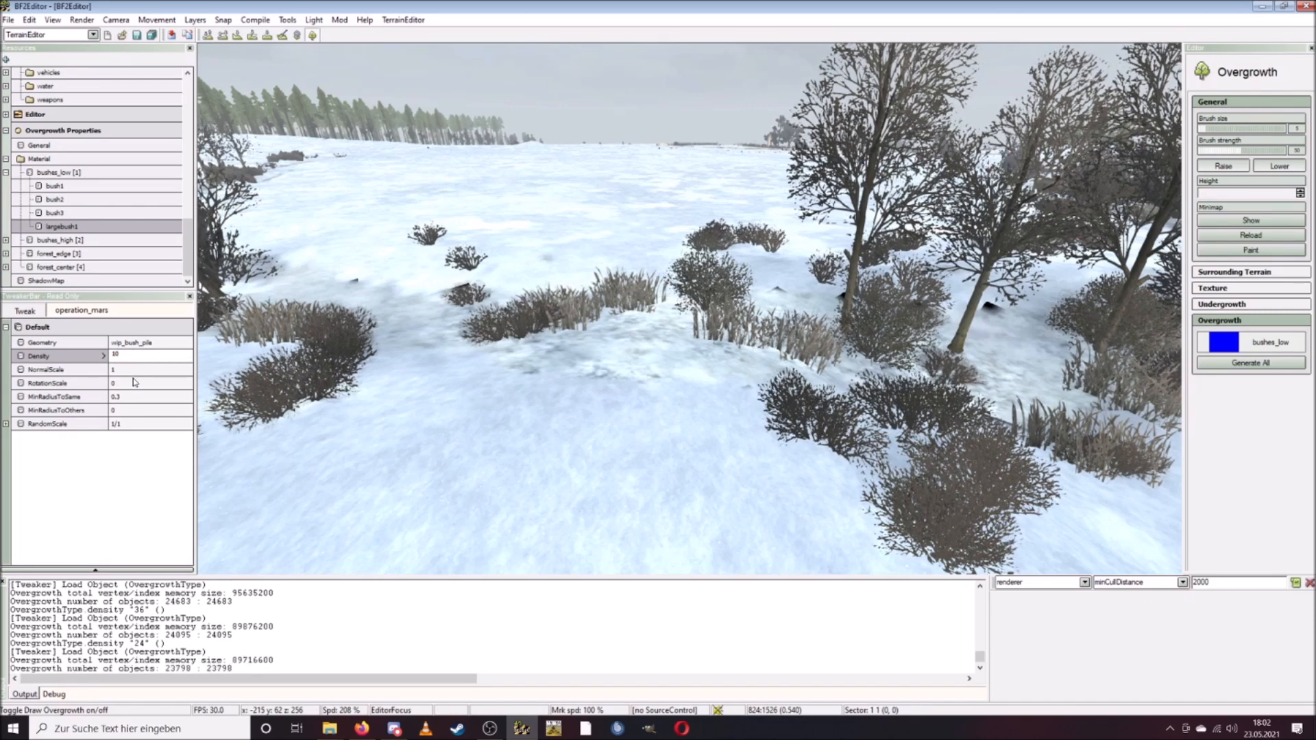
key(Return)
Examine the bushes on the terrain up close and review the properties of bush1, bush2, bush3 and largebush1.
key(ctrl)
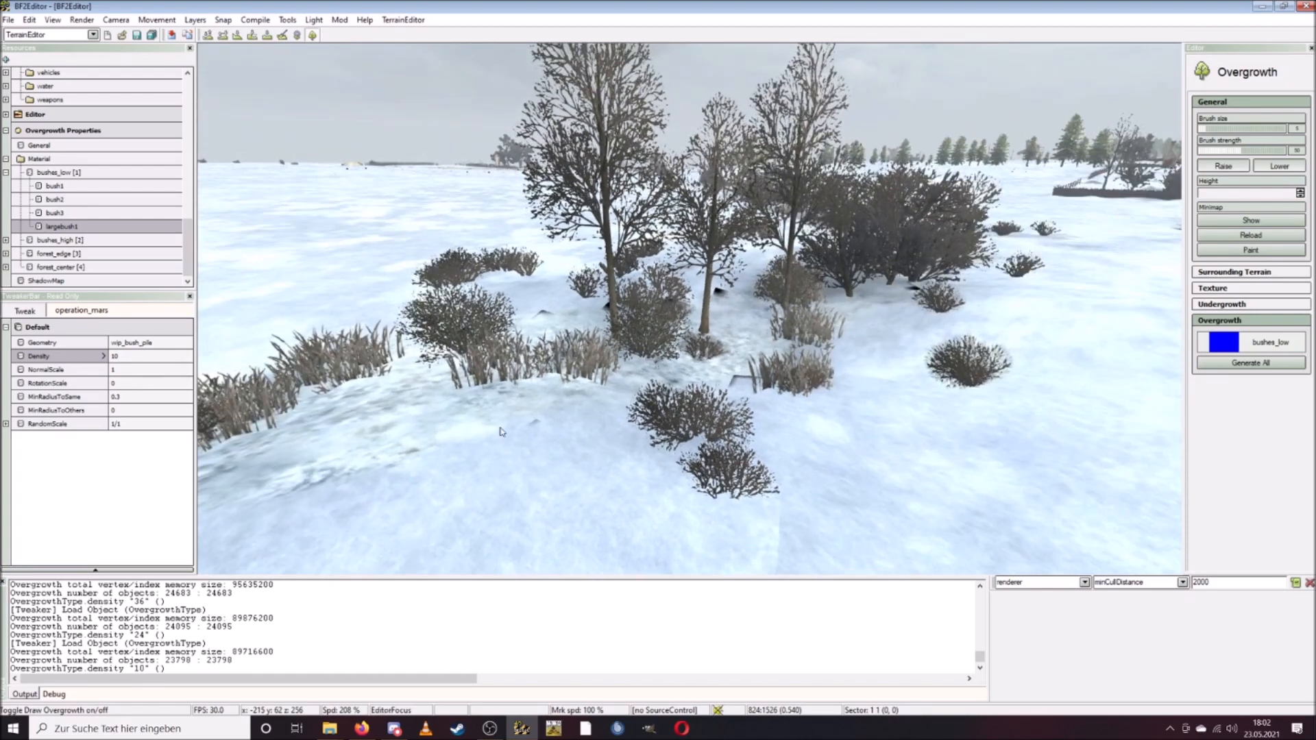
key(ctrl)
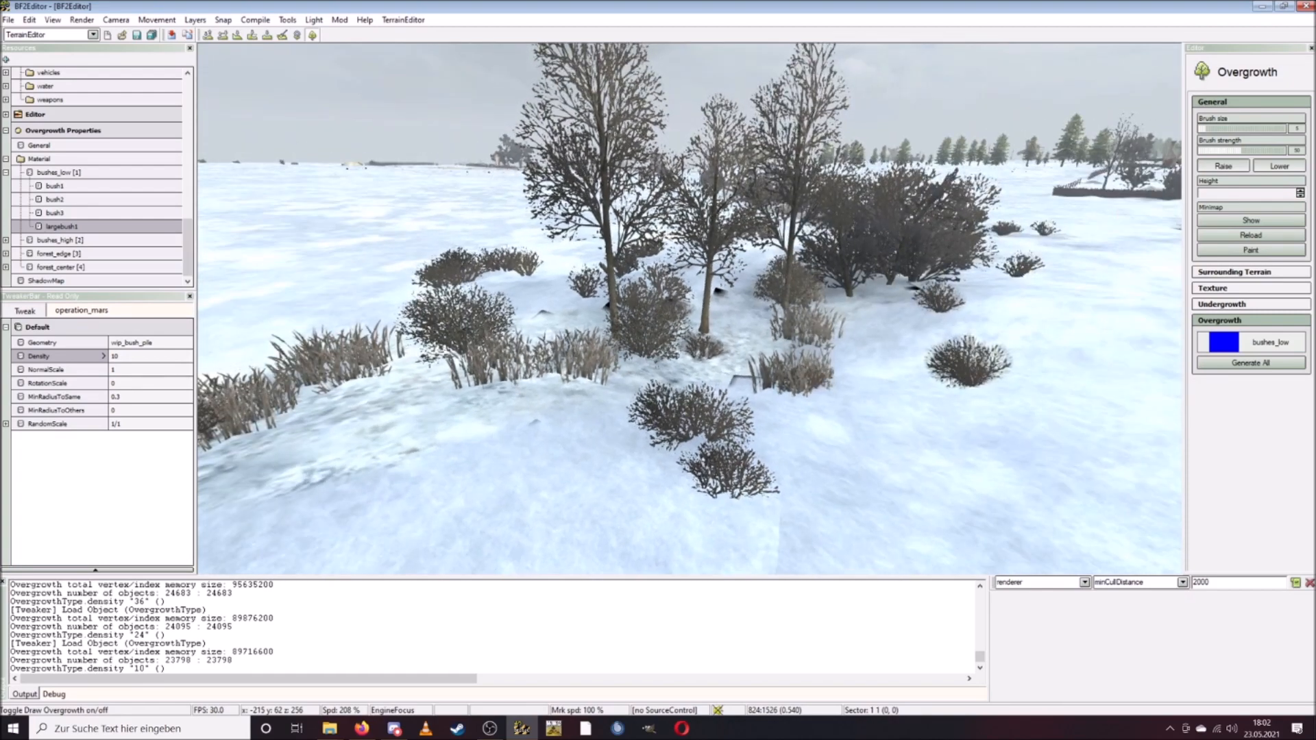
key(w)
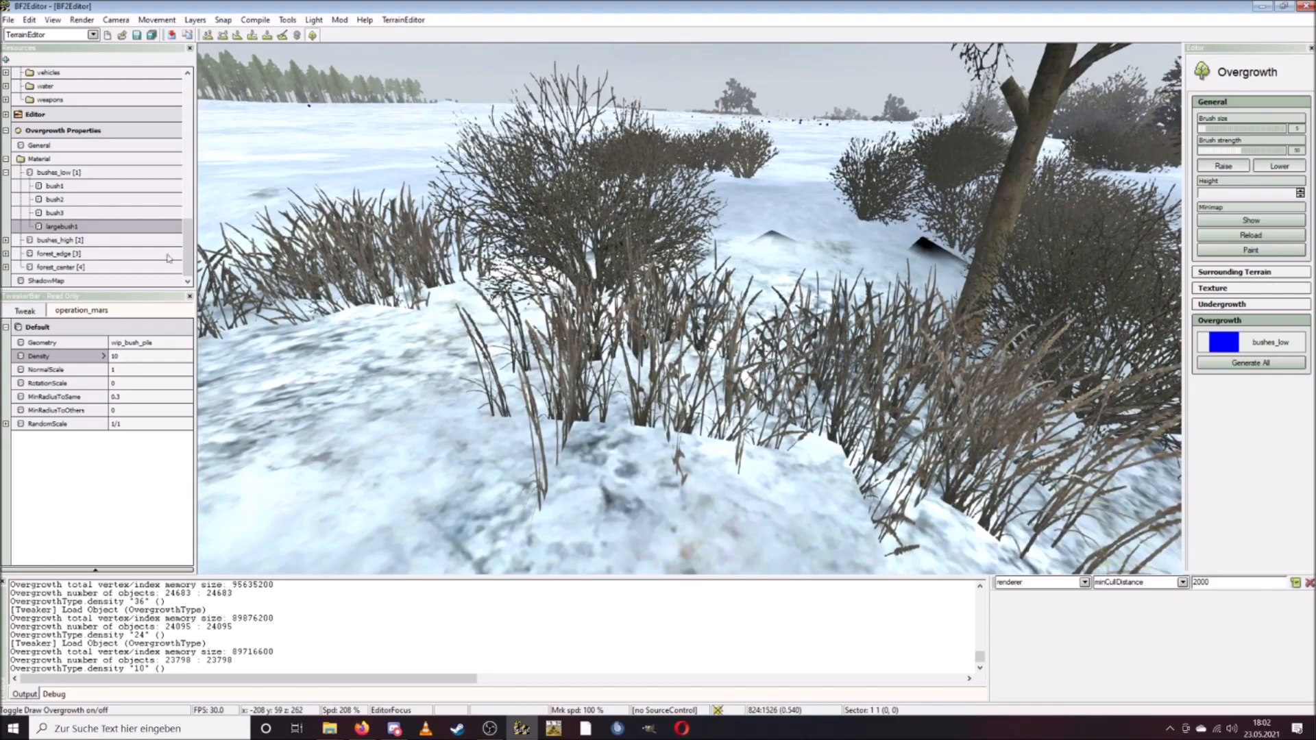
click(72, 190)
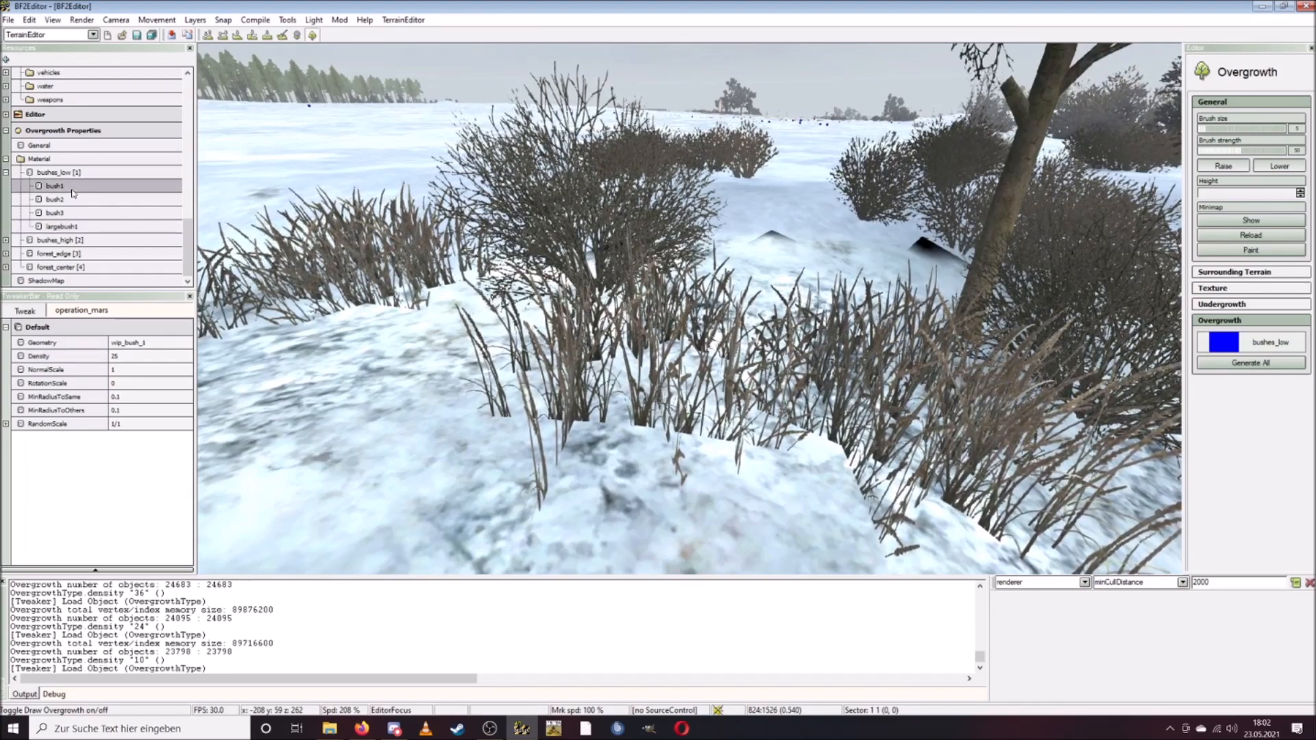
click(59, 200)
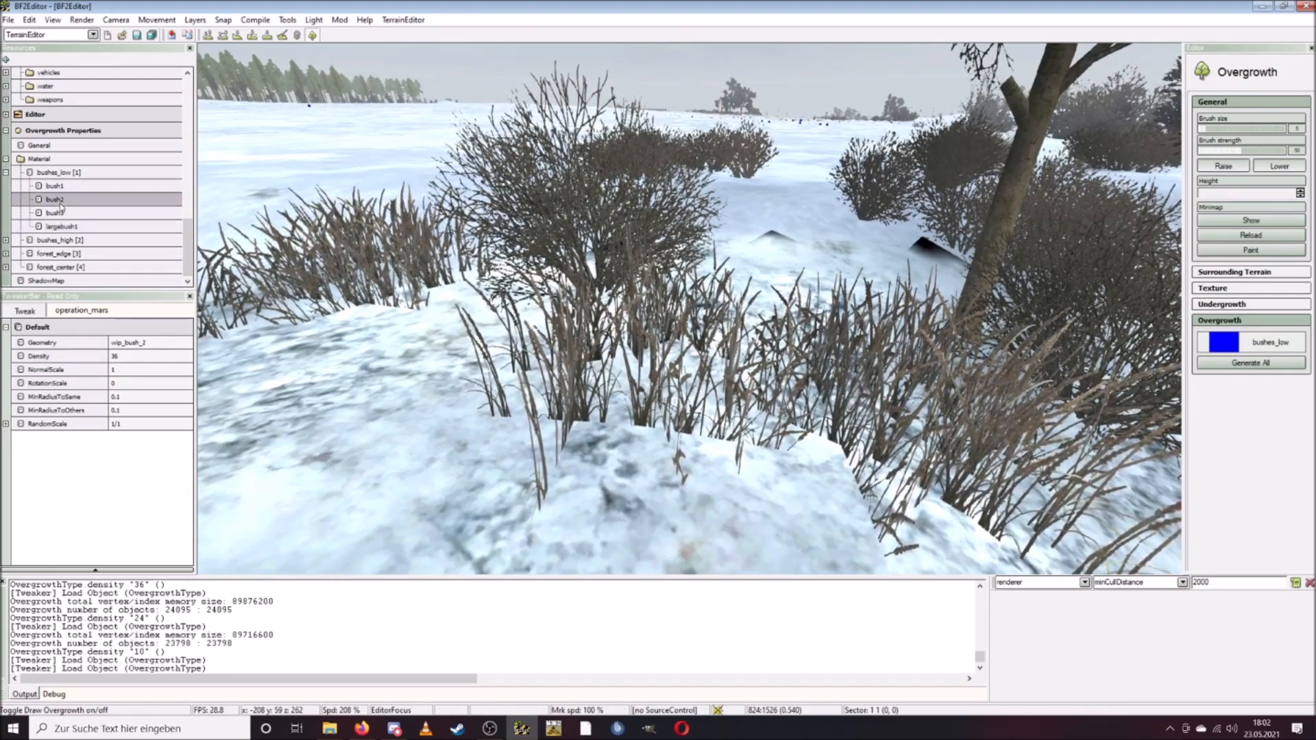
click(59, 214)
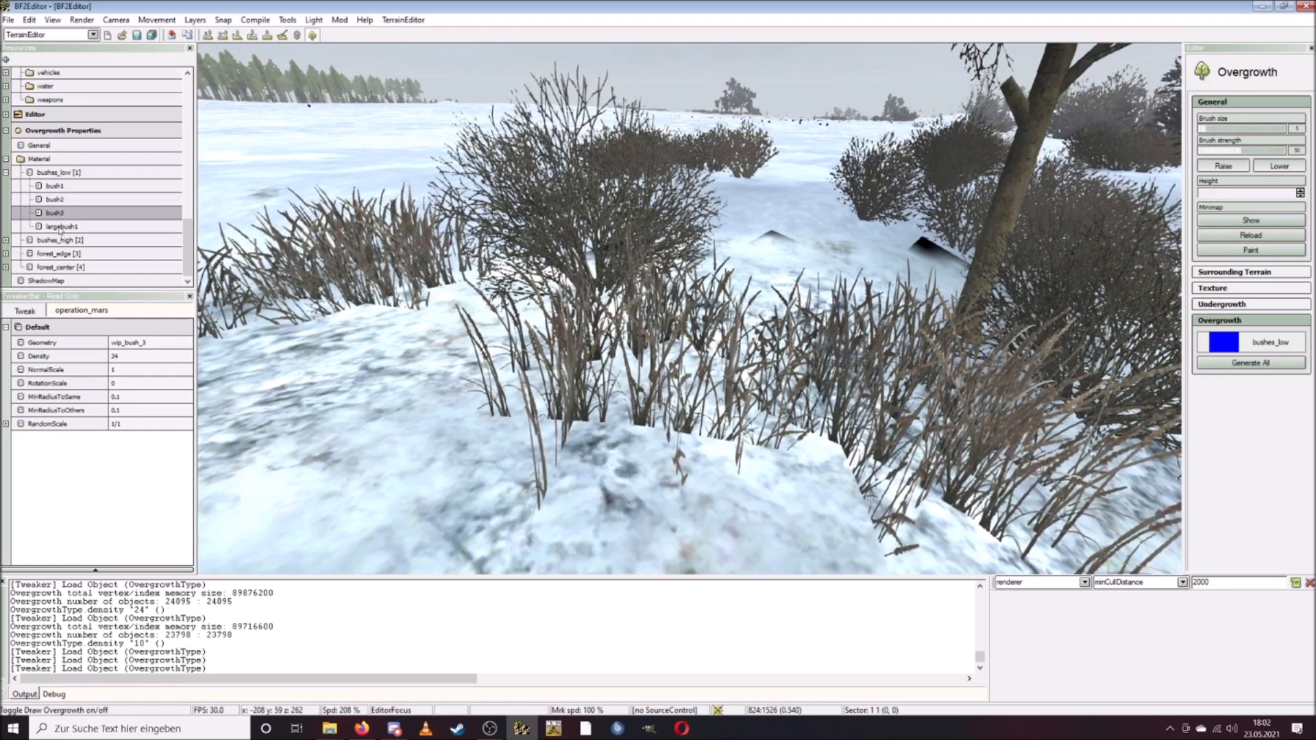
click(59, 227)
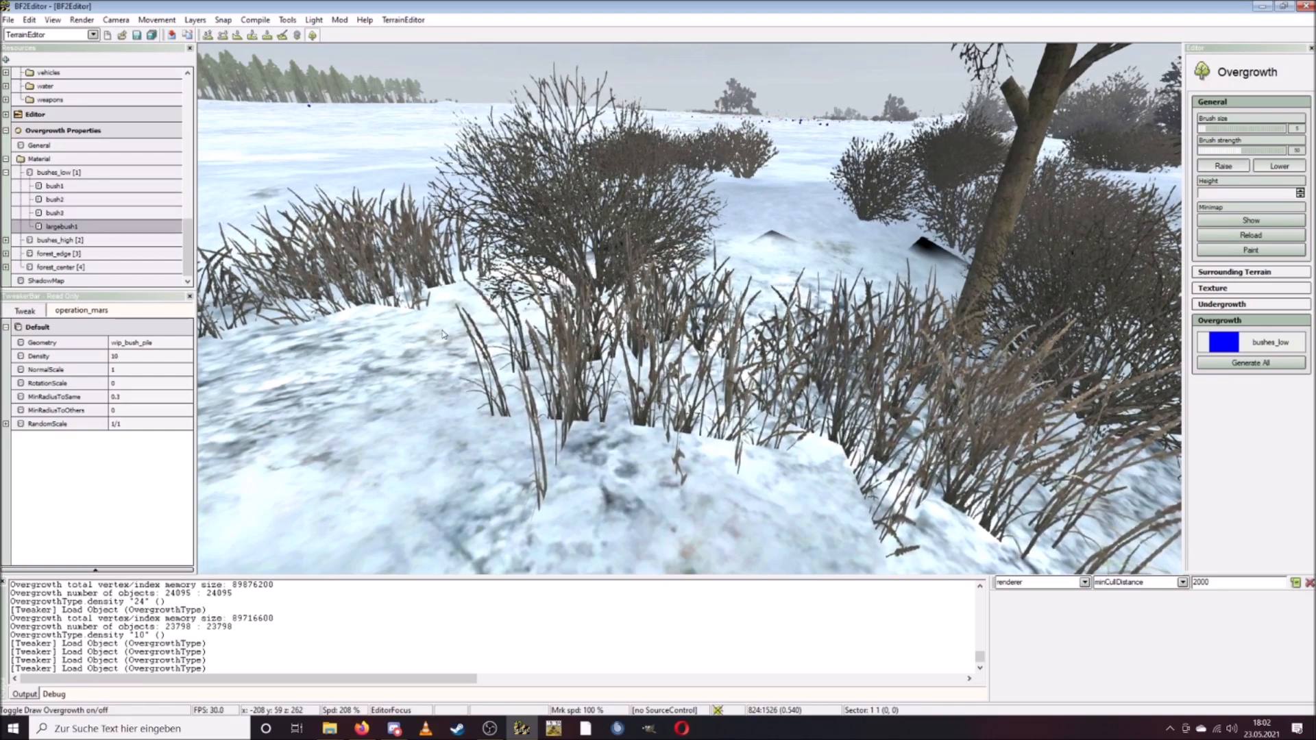
Toggle the drawing of overgrowth in the level view.
click(81, 19)
click(150, 317)
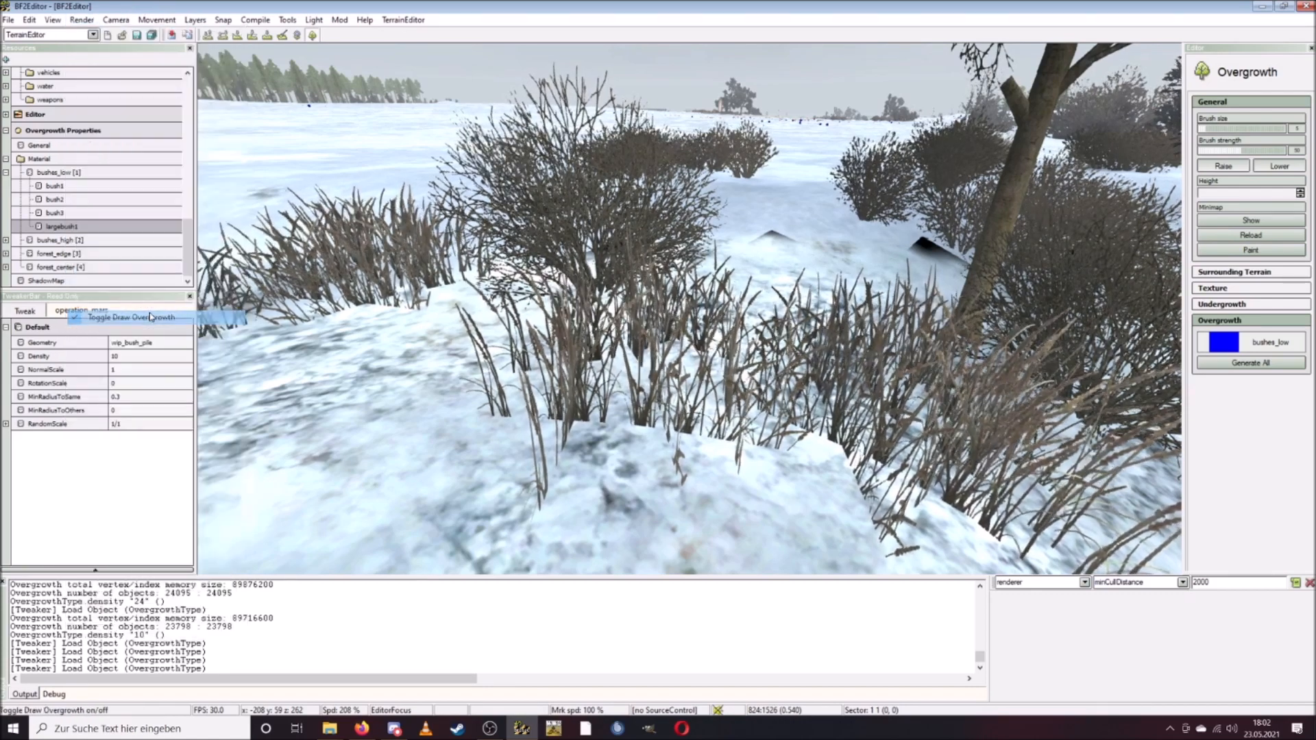
Turn the drawing of overgrowth back on and check the properties of bush3, bush2 and bush1 in the bushes_low material.
click(82, 20)
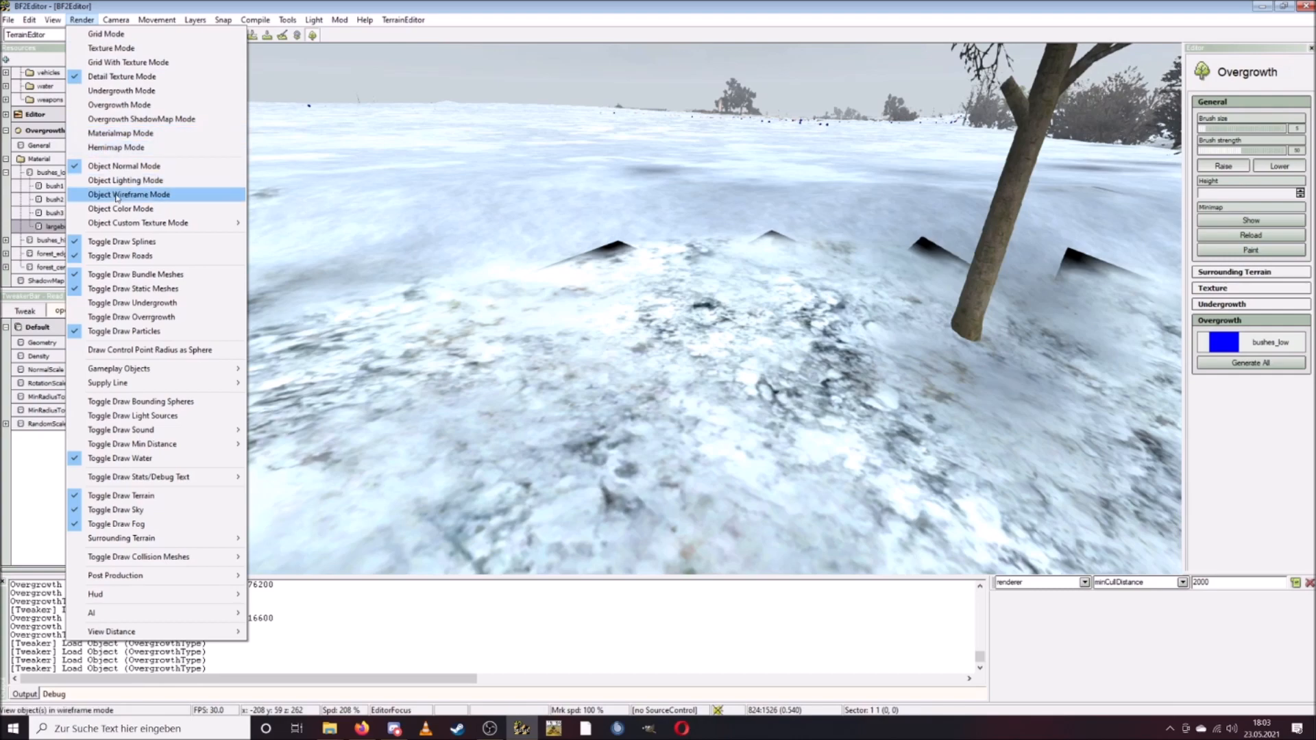
click(146, 317)
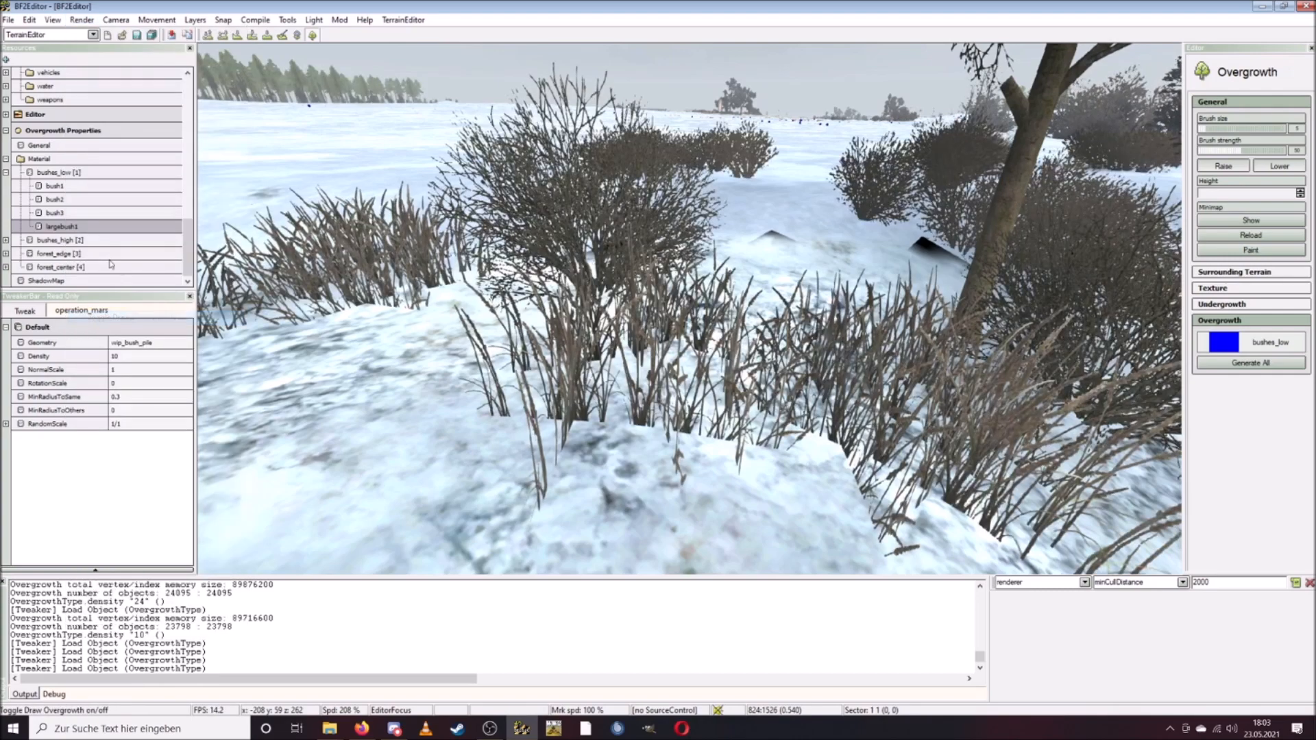
click(85, 212)
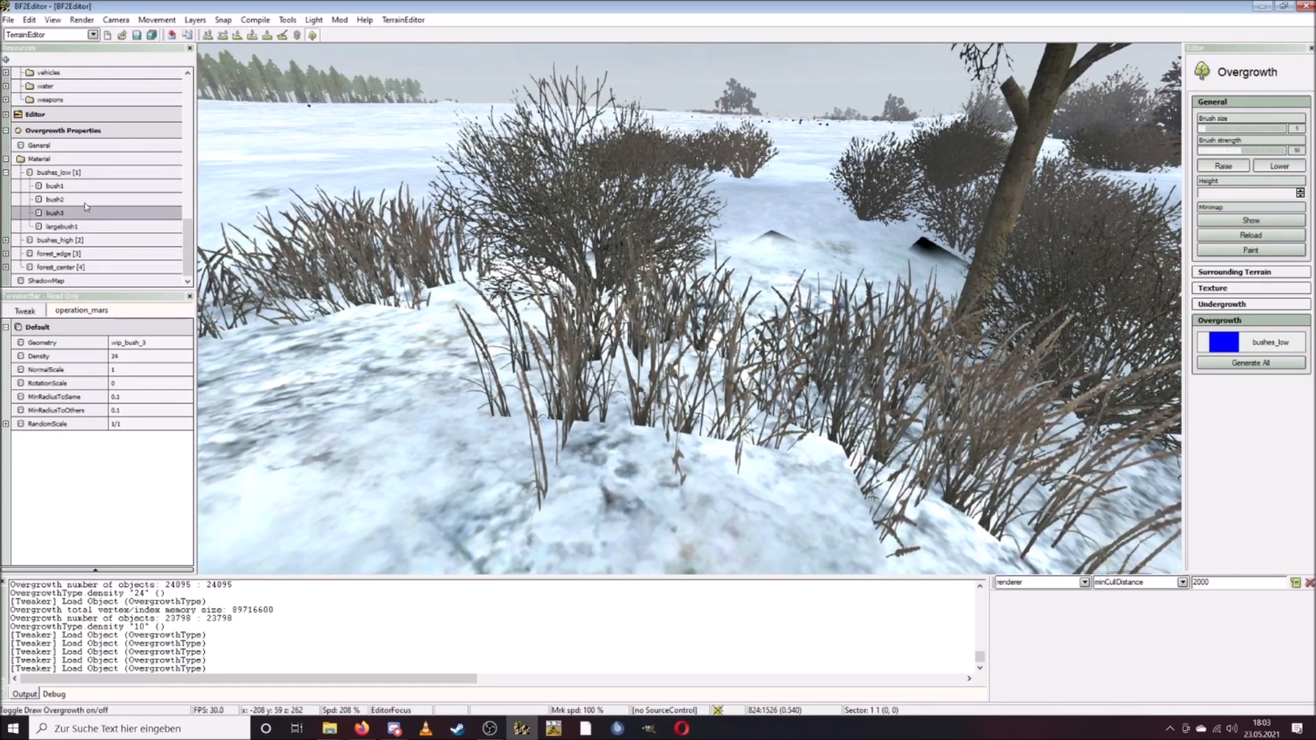
click(86, 198)
click(86, 185)
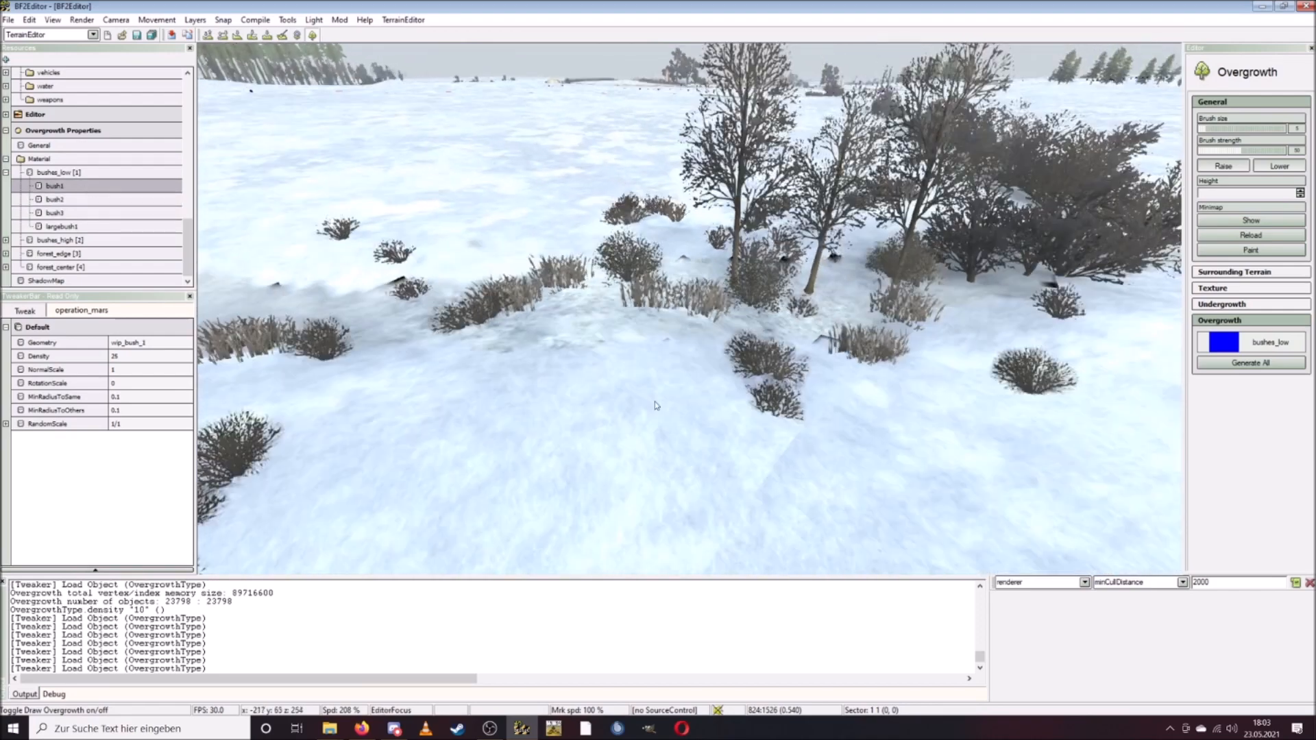
Inspect the vegetation from a distance and review the properties of deadbush, bush3, bush2, bush1 and tree1 in the forest_edge material.
key(s)
right_drag(655, 404, 795, 336)
key(w)
mouse_move(690, 313)
right_down()
mouse_move(675, 312)
mouse_move(795, 314)
mouse_move(690, 314)
right_up()
key(d)
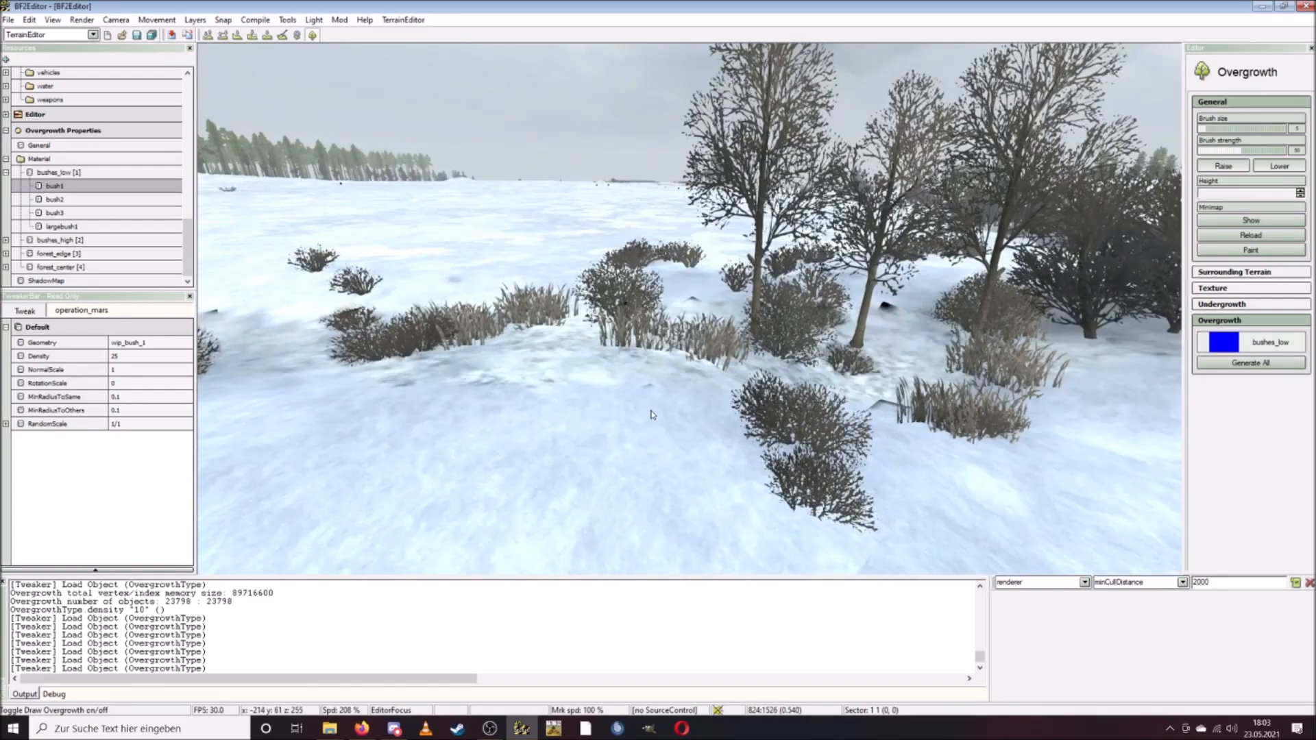
click(6, 254)
scroll(82, 271, down, 5)
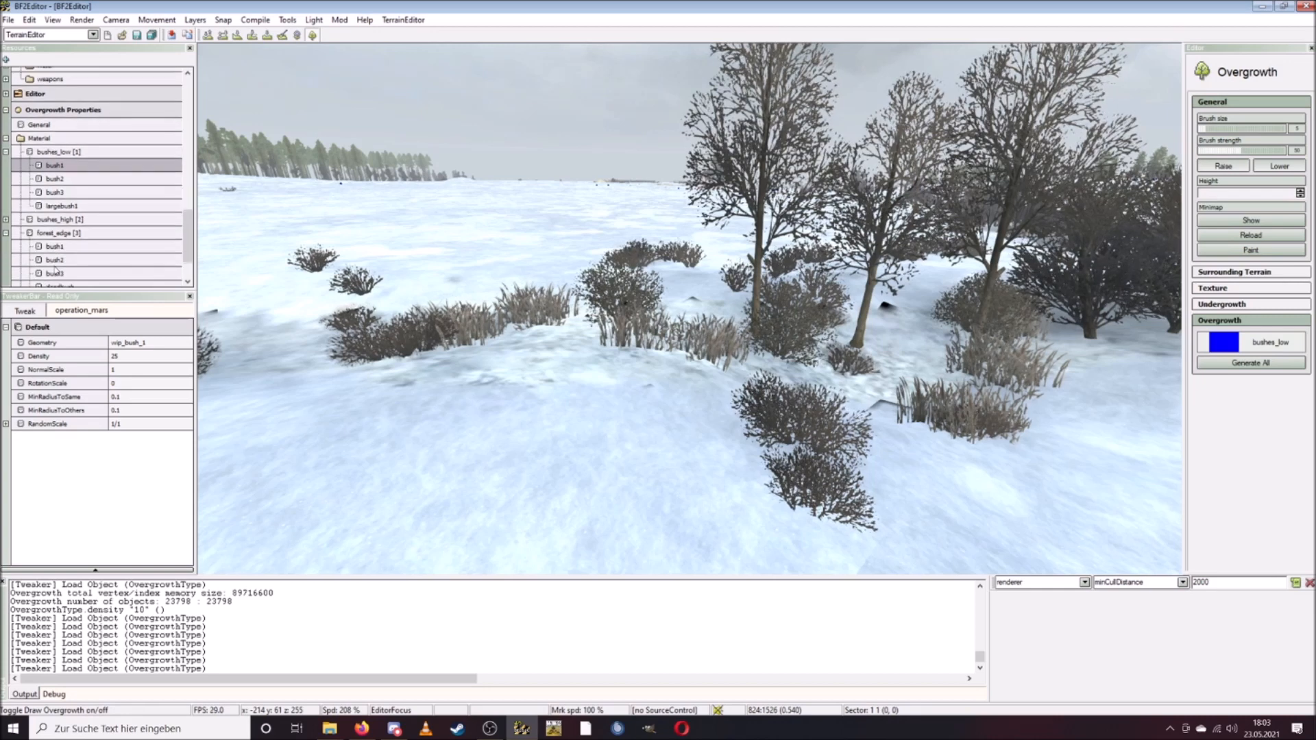
click(79, 240)
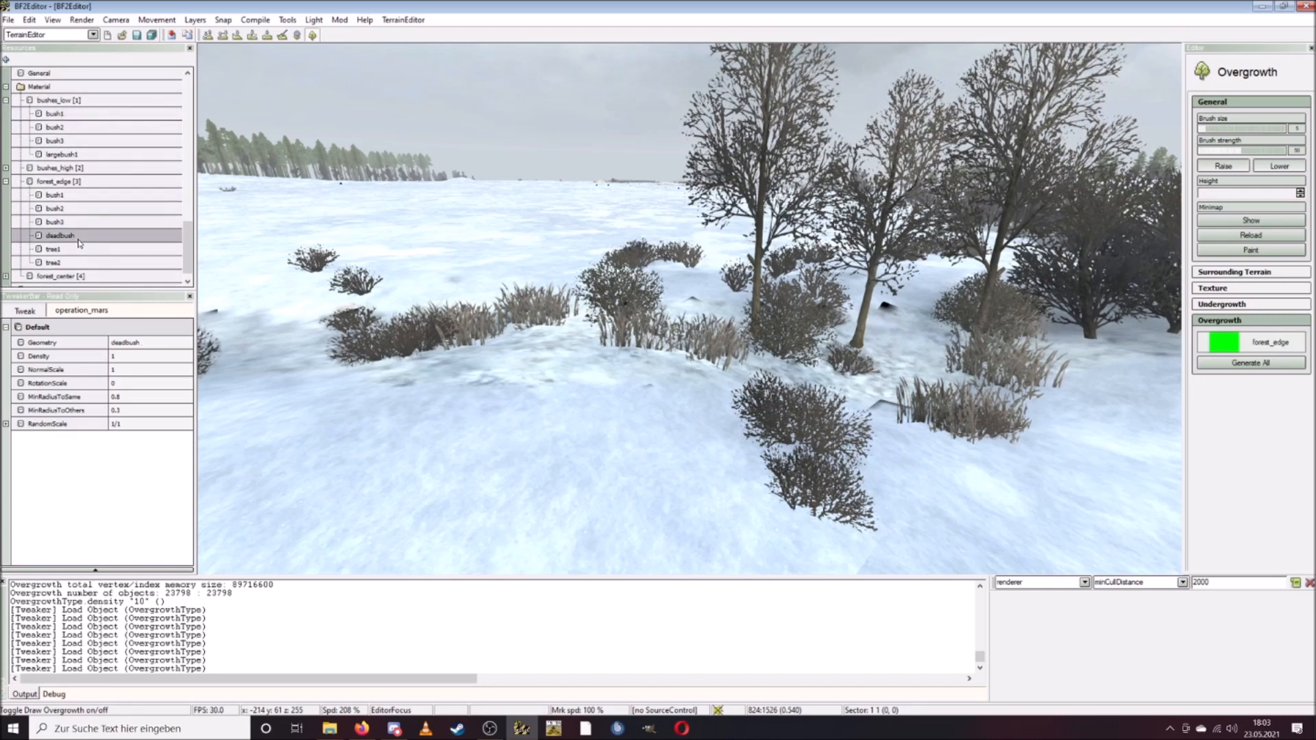
click(81, 223)
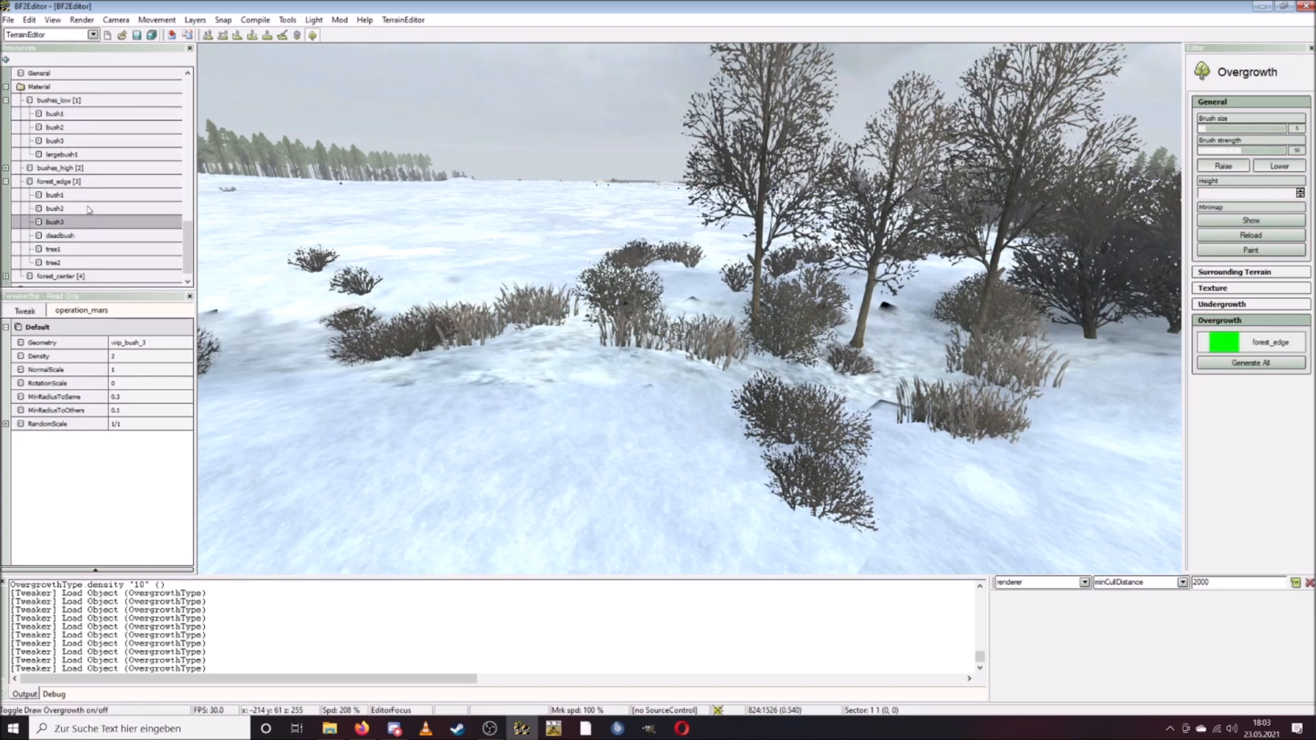
click(89, 209)
click(89, 195)
click(73, 249)
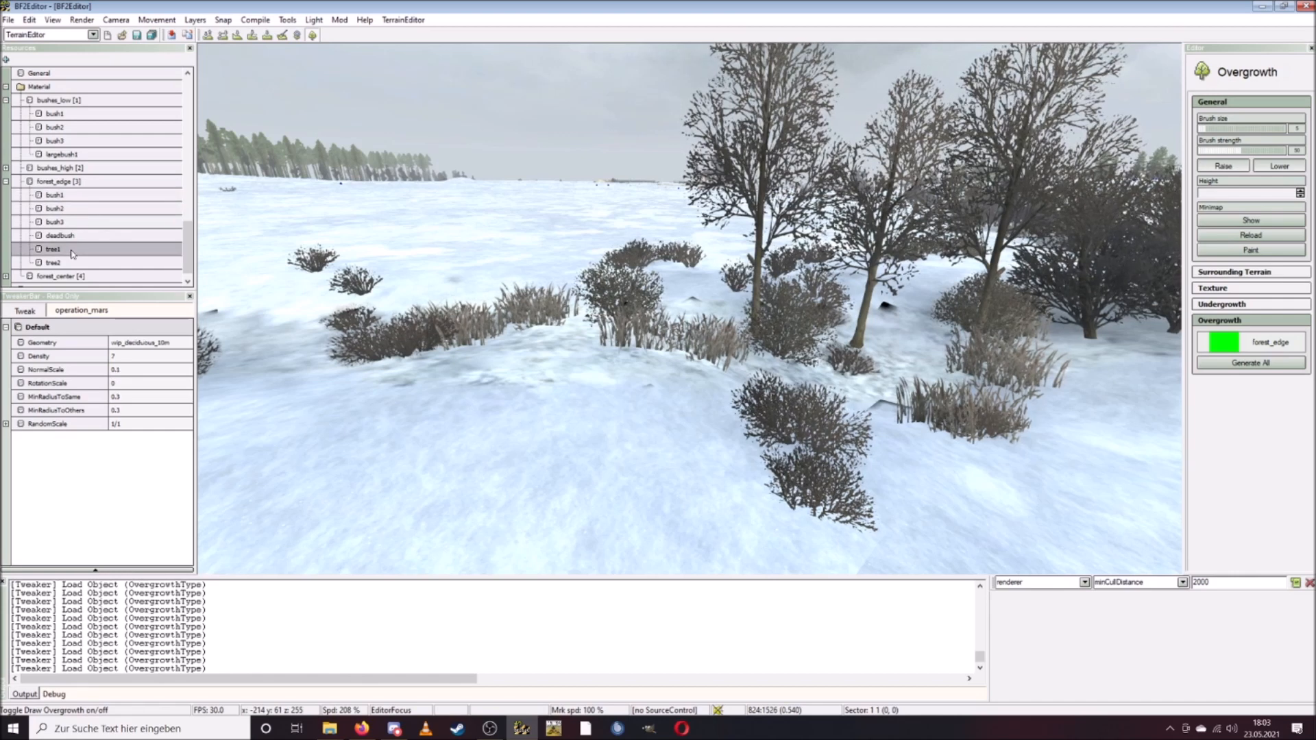
Display the terrain in Overgrowth Mode and collapse the forest_edge and bushes_low materials.
click(82, 19)
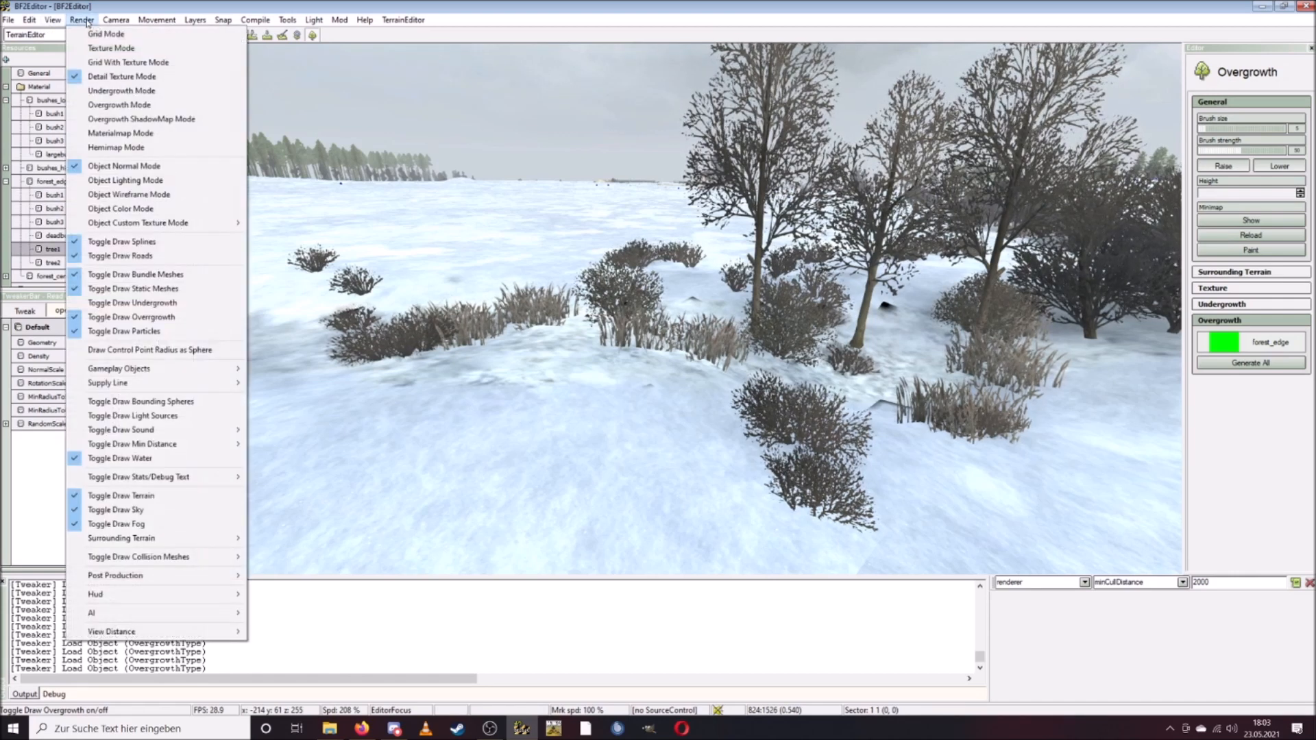
click(100, 109)
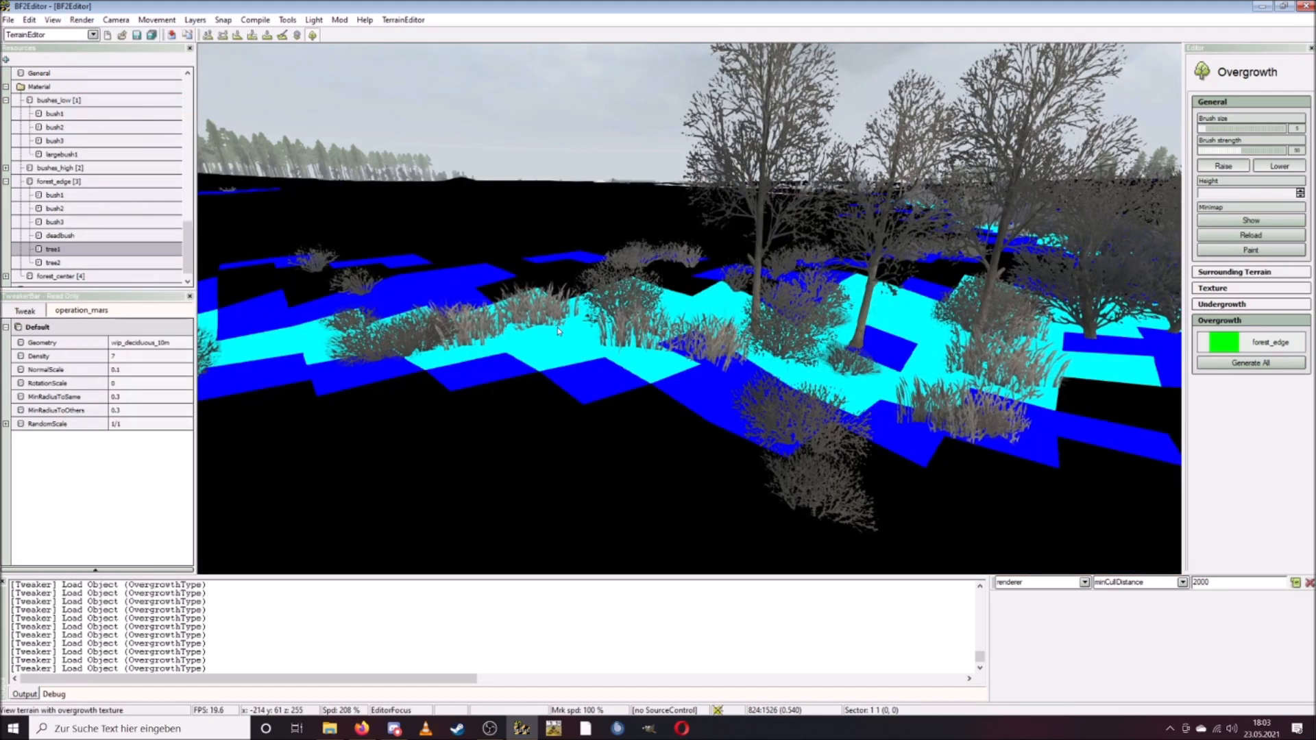
drag(186, 252, 186, 259)
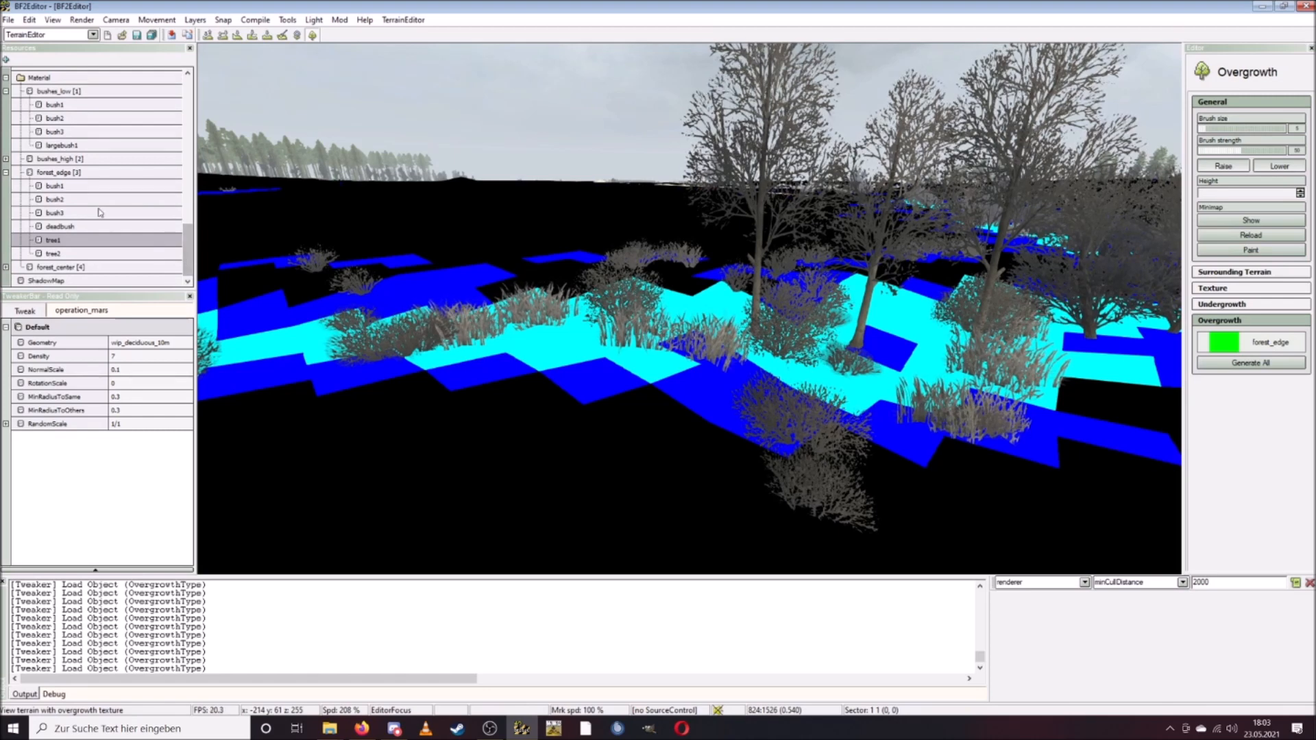
click(6, 173)
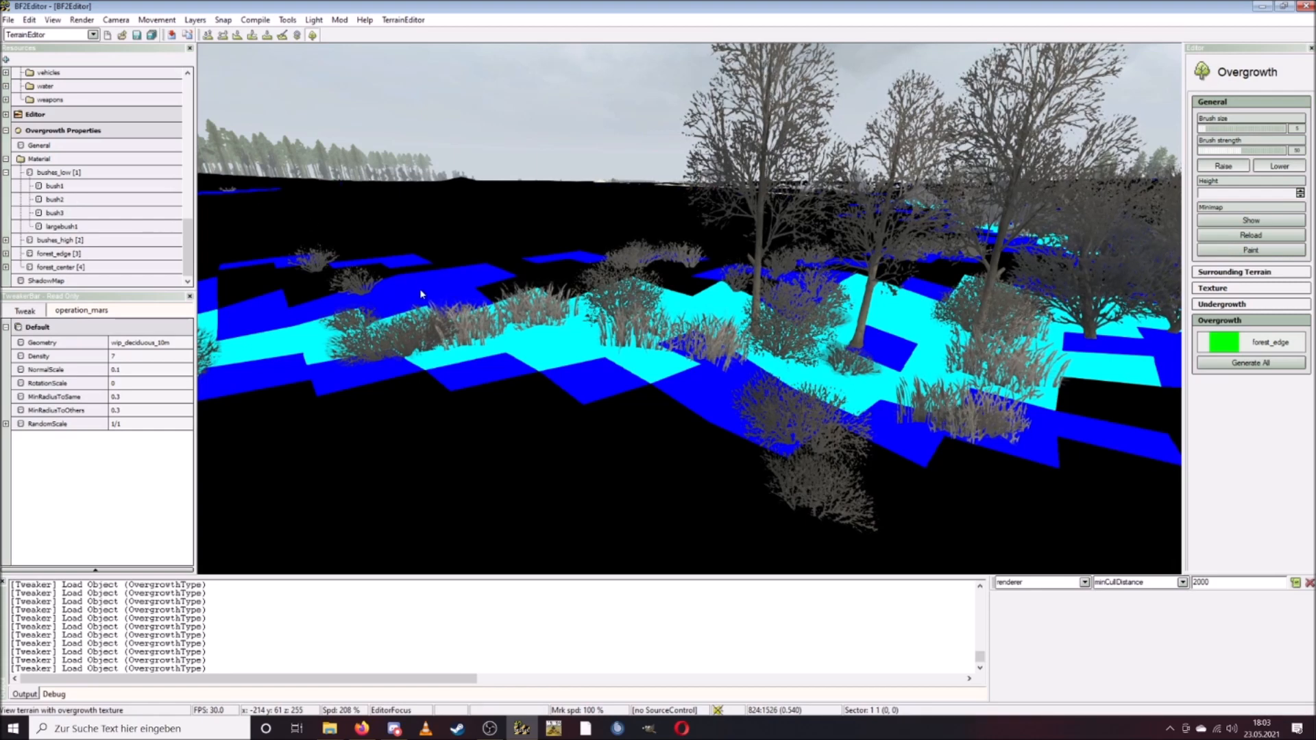
click(6, 172)
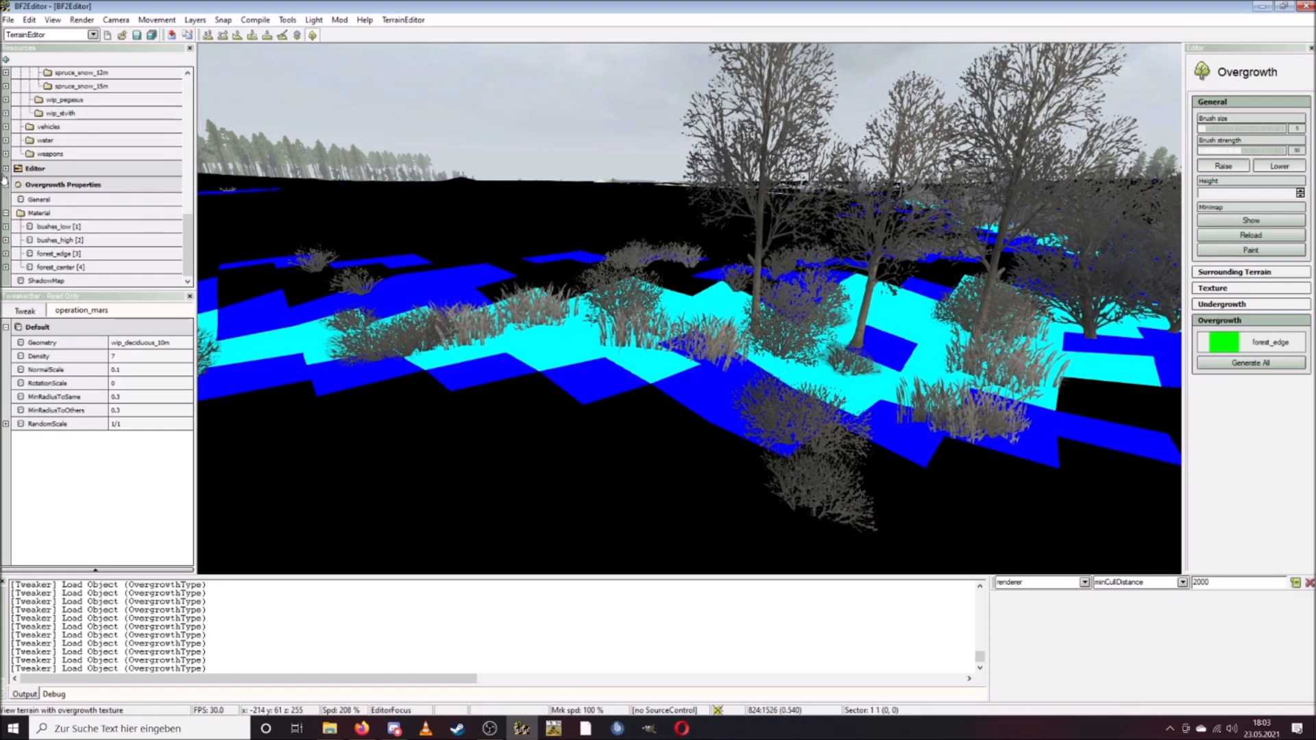
Set the density of bush1 in the bushes_high material to 15.
click(6, 240)
click(77, 194)
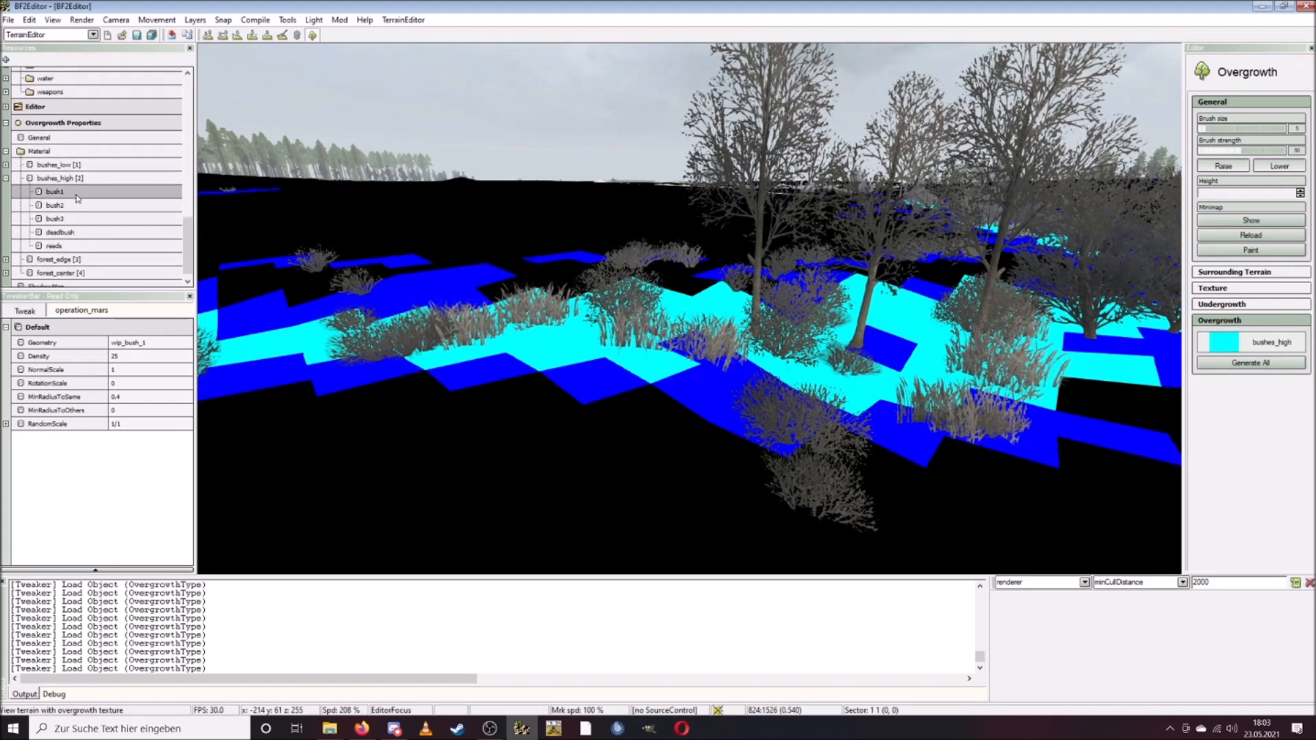
click(131, 358)
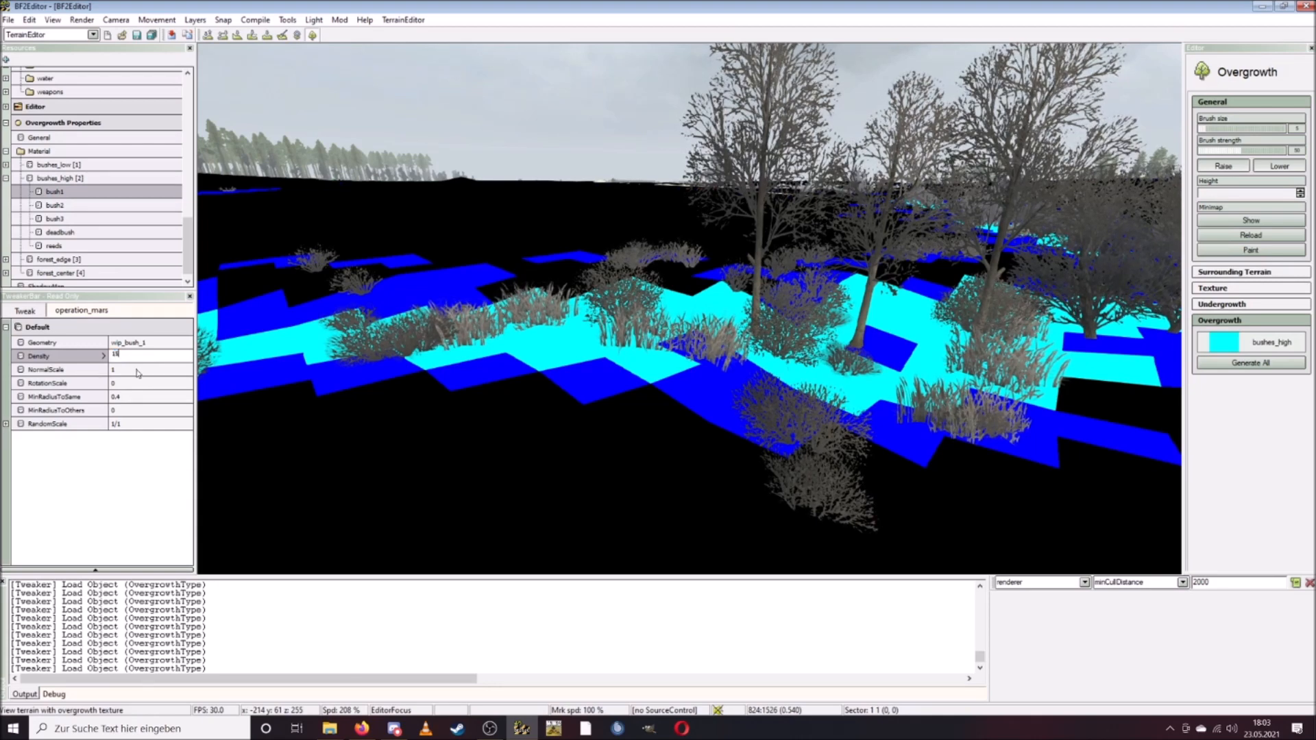
text(15)
key(Return)
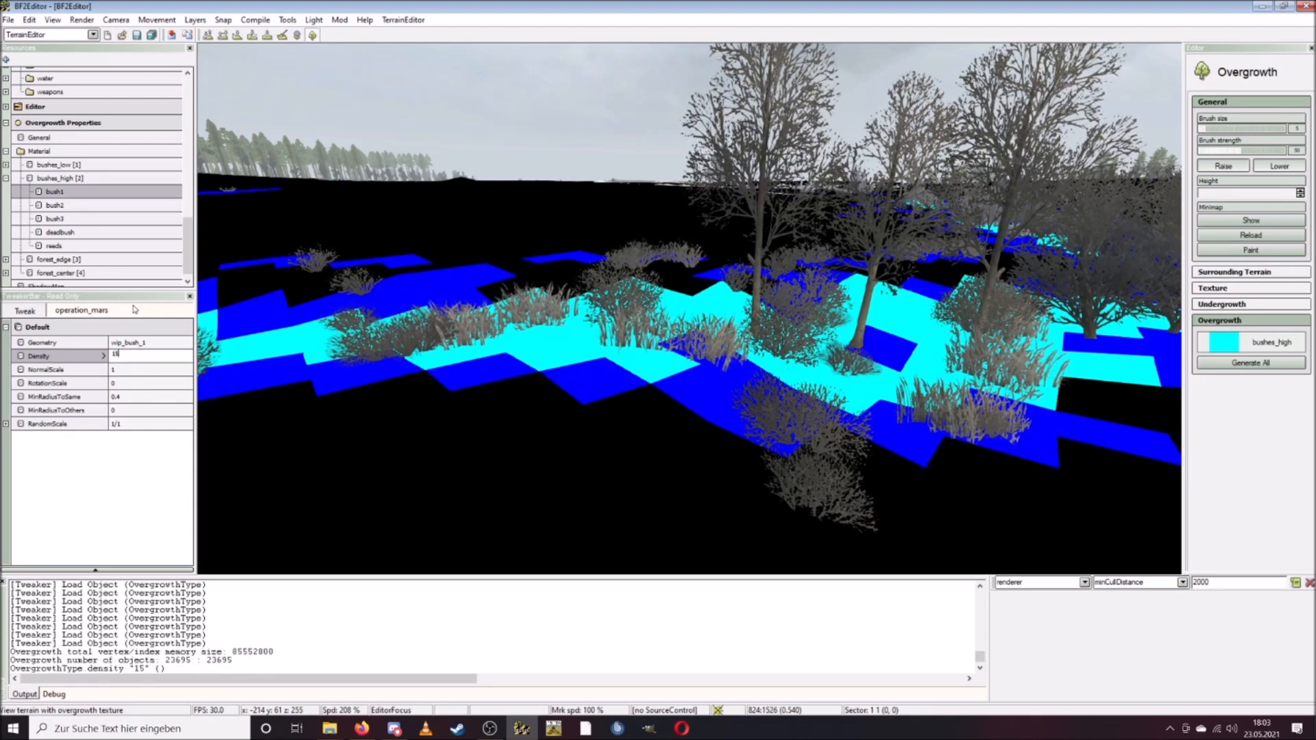
Set the density of bush2 to 29 and the density of bush3 to 27 in the bushes_high material.
click(55, 206)
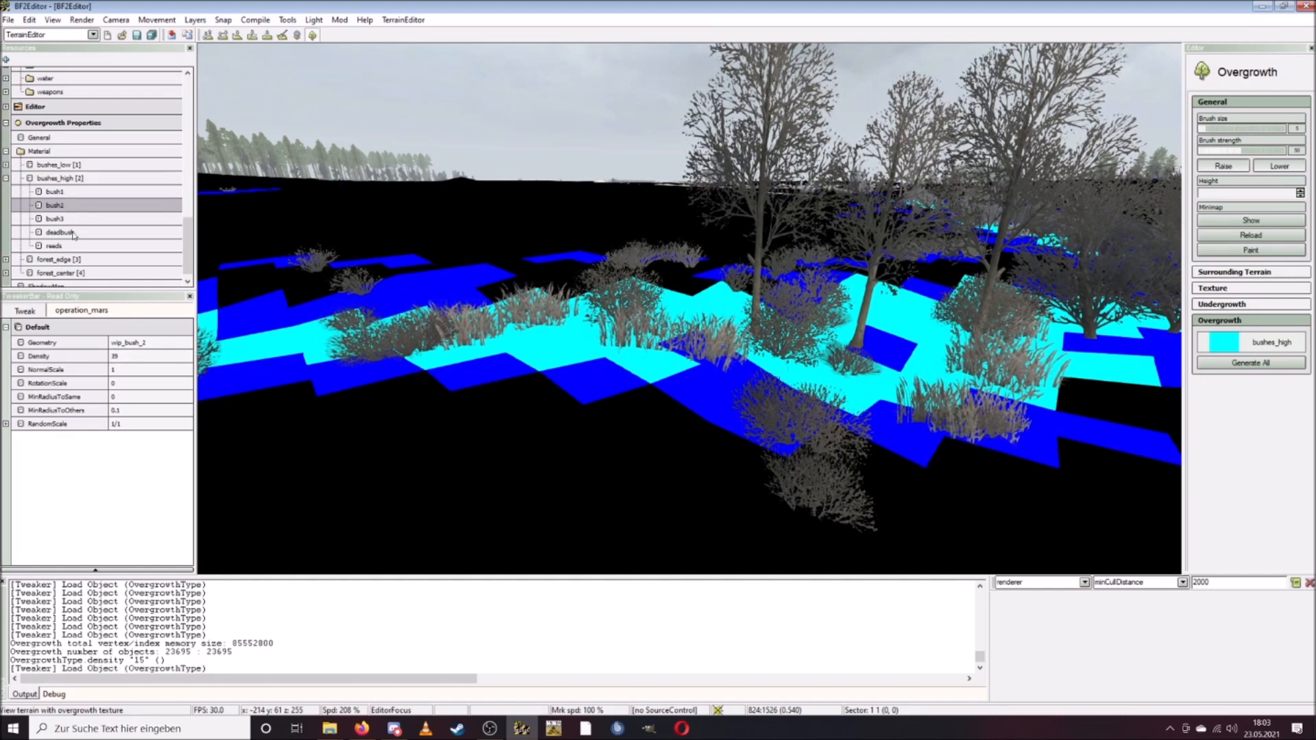
click(130, 356)
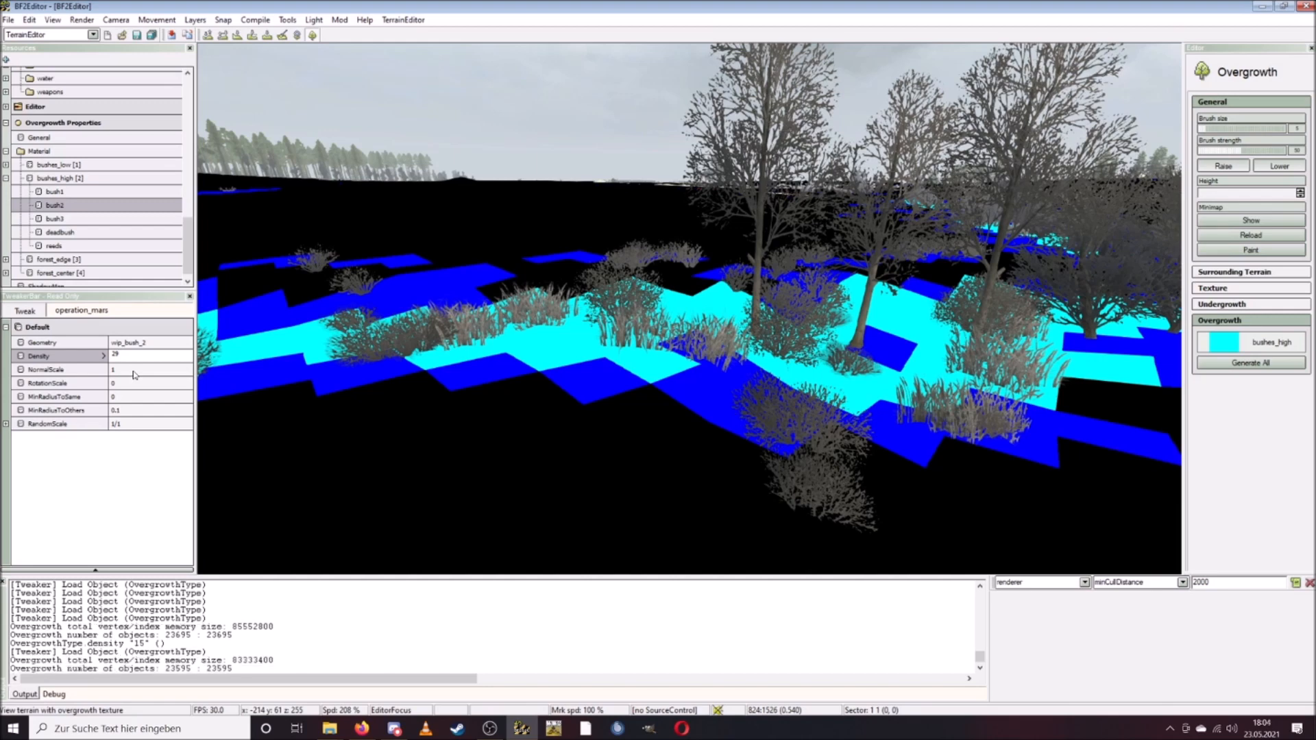
key(Return)
click(81, 219)
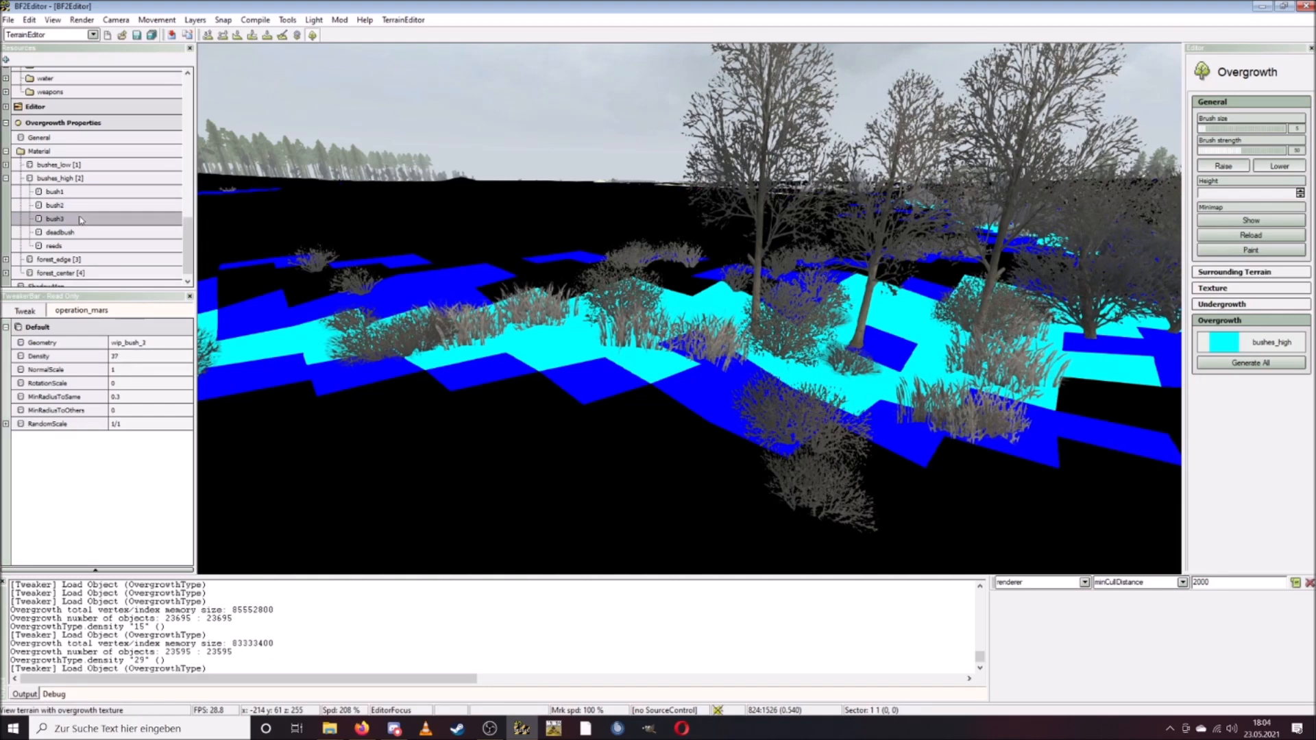
click(131, 356)
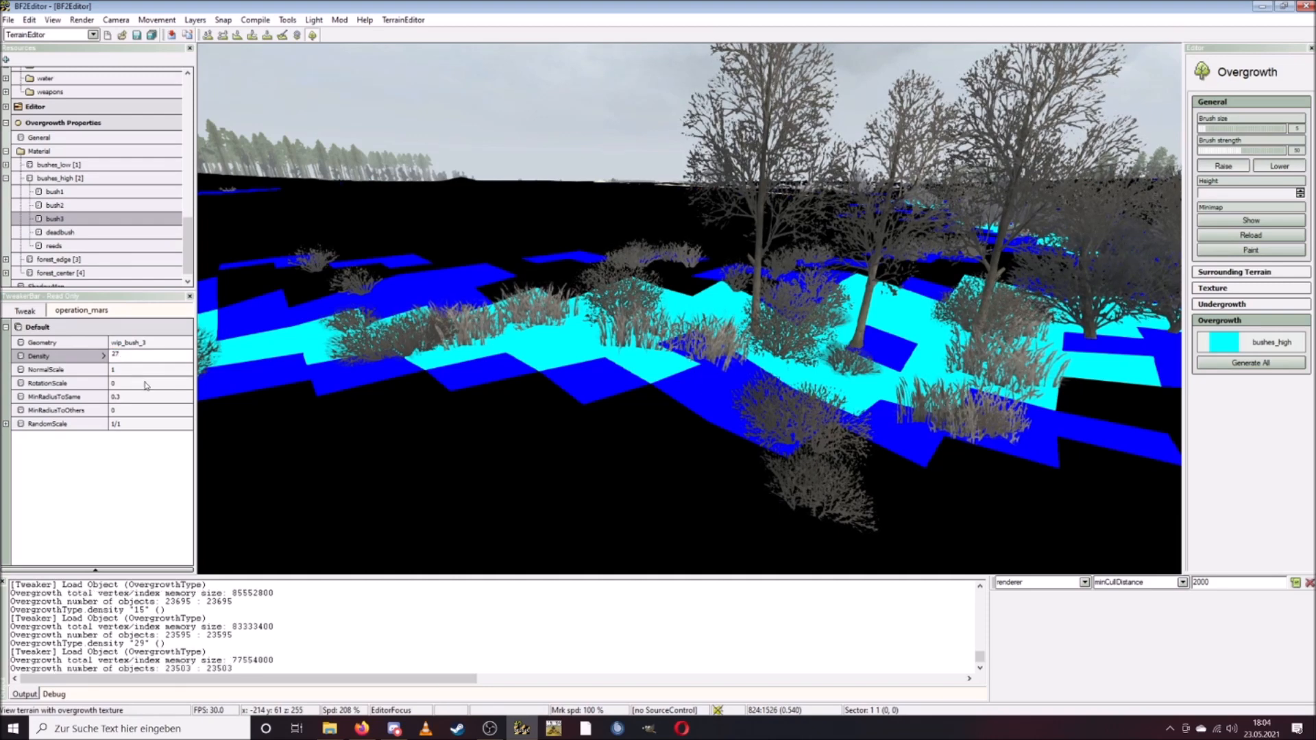
Check the density of deadbush in the bushes_high material and return the terrain display to Detail Texture Mode.
click(60, 232)
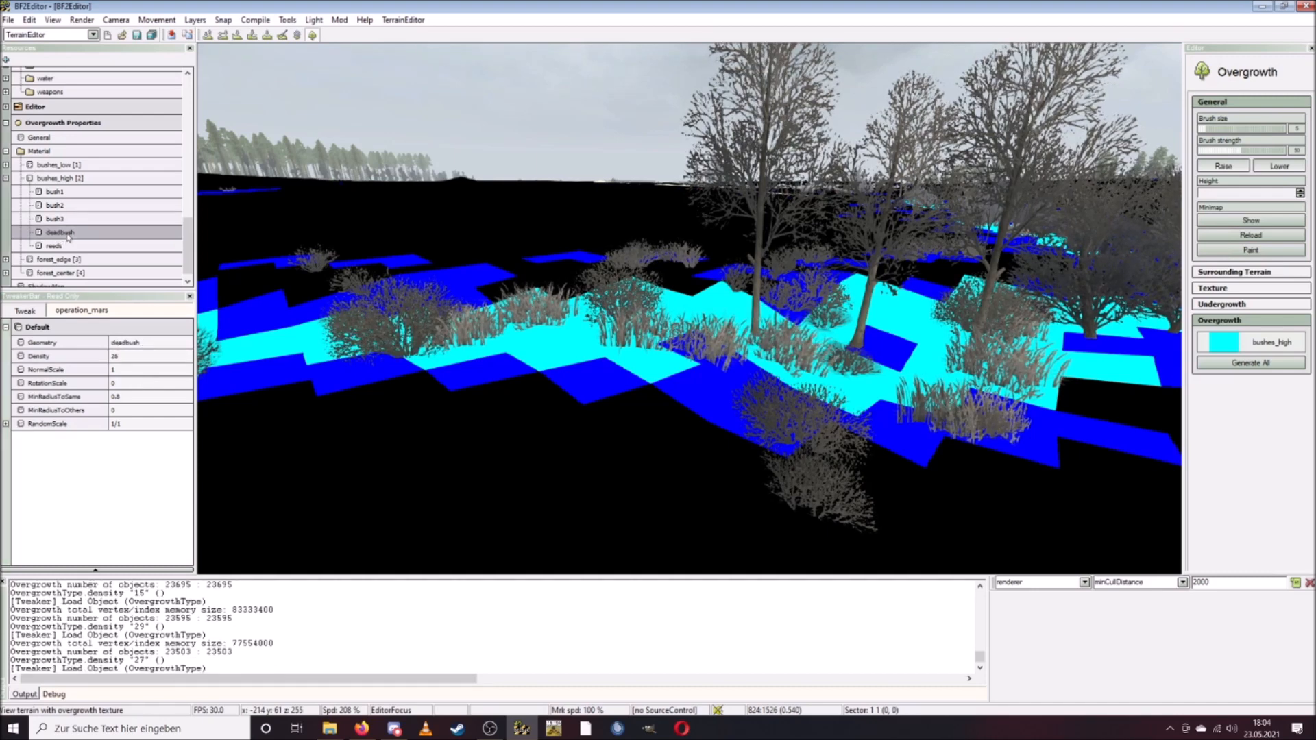
click(132, 357)
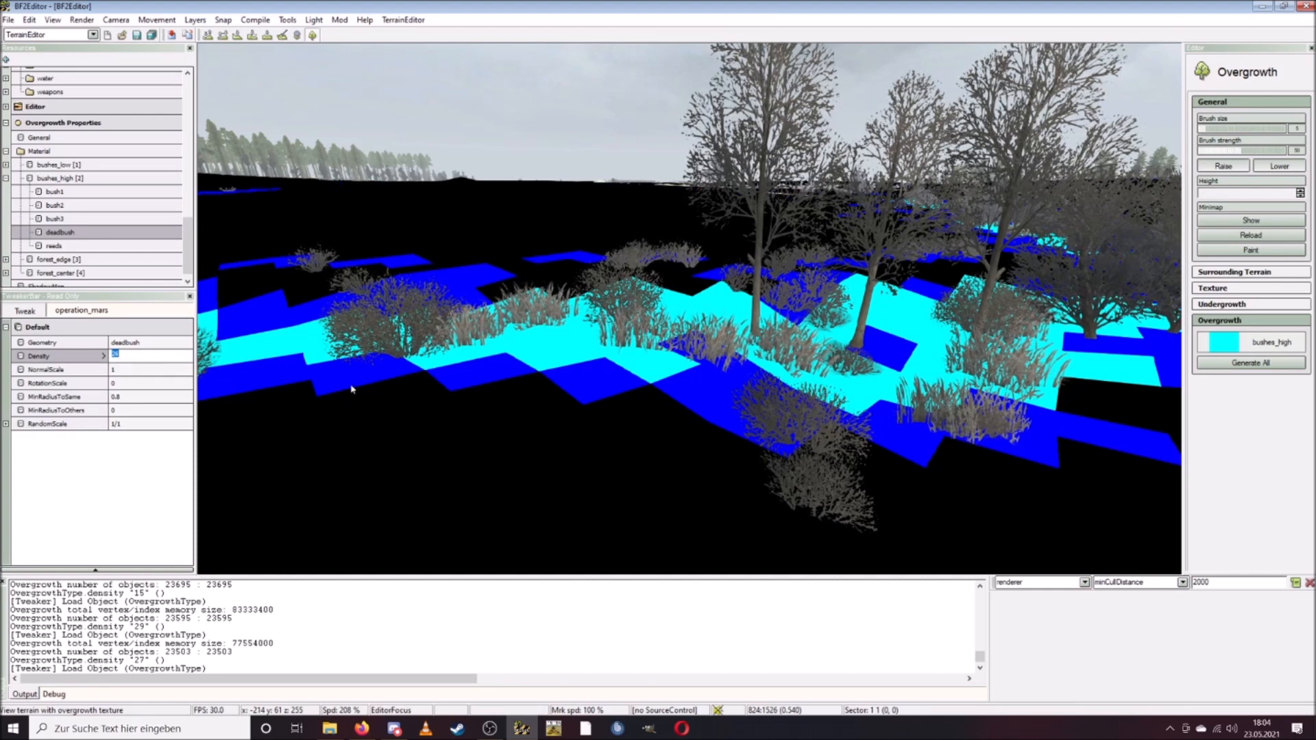
click(230, 350)
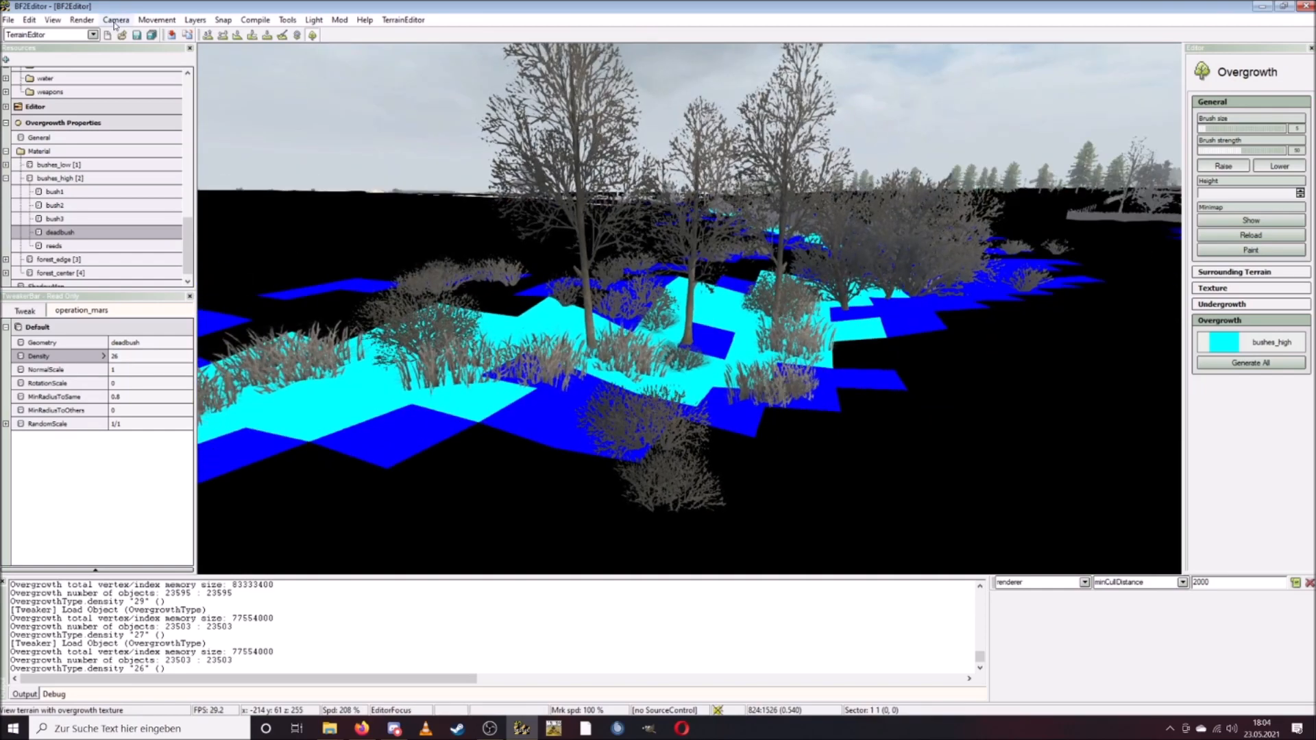
click(82, 19)
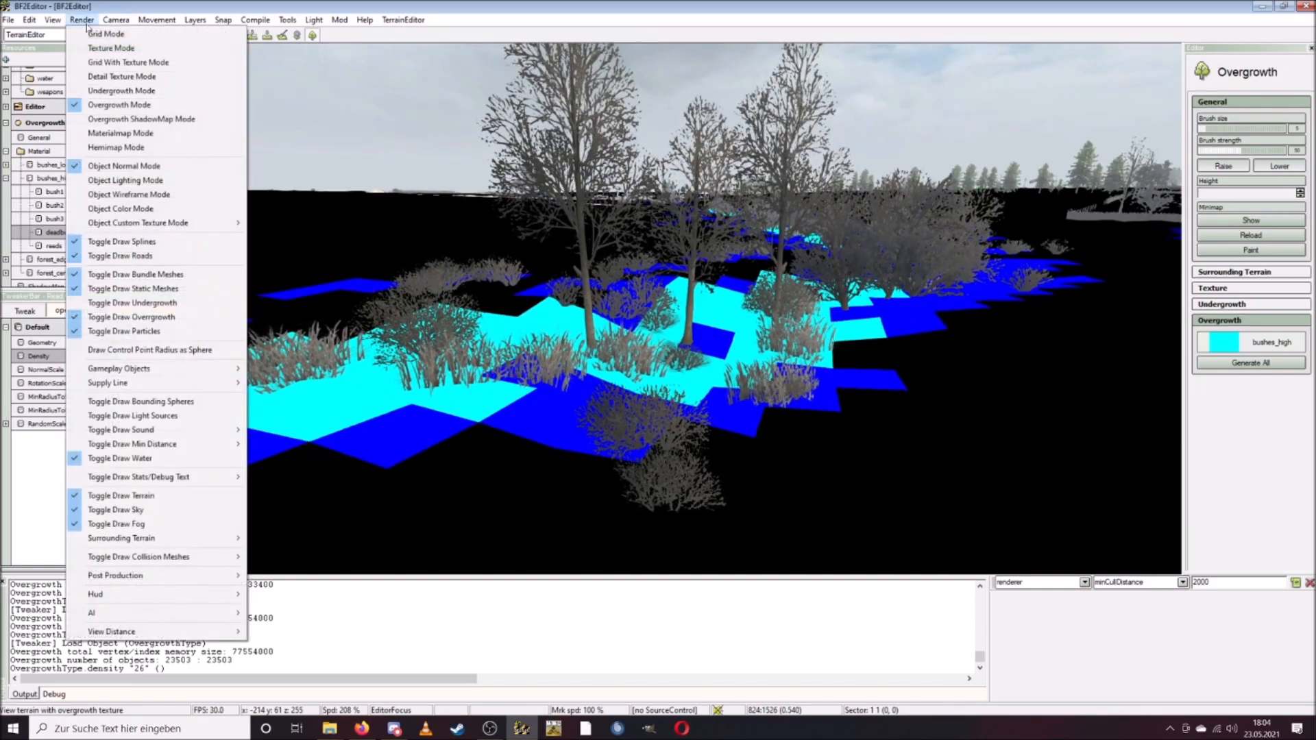
click(109, 76)
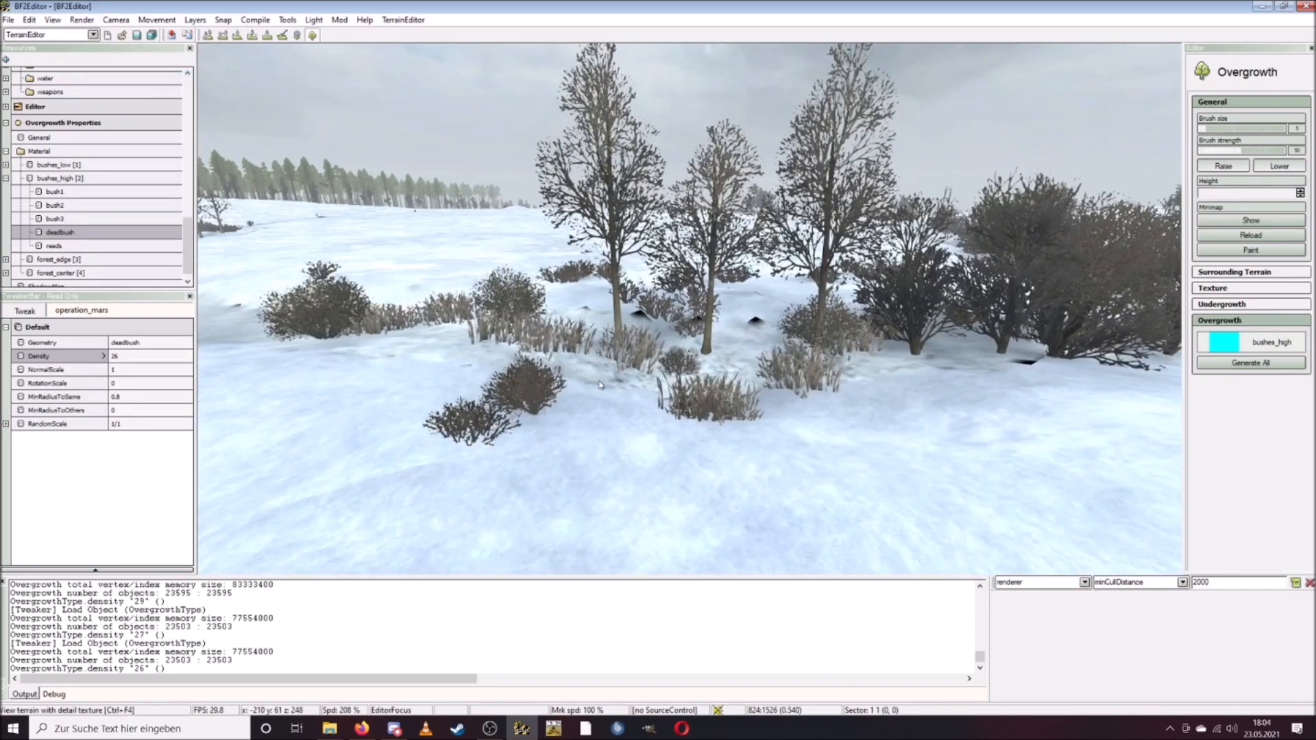
Add a new overgrowth type named beech to the bushes_high material.
click(67, 178)
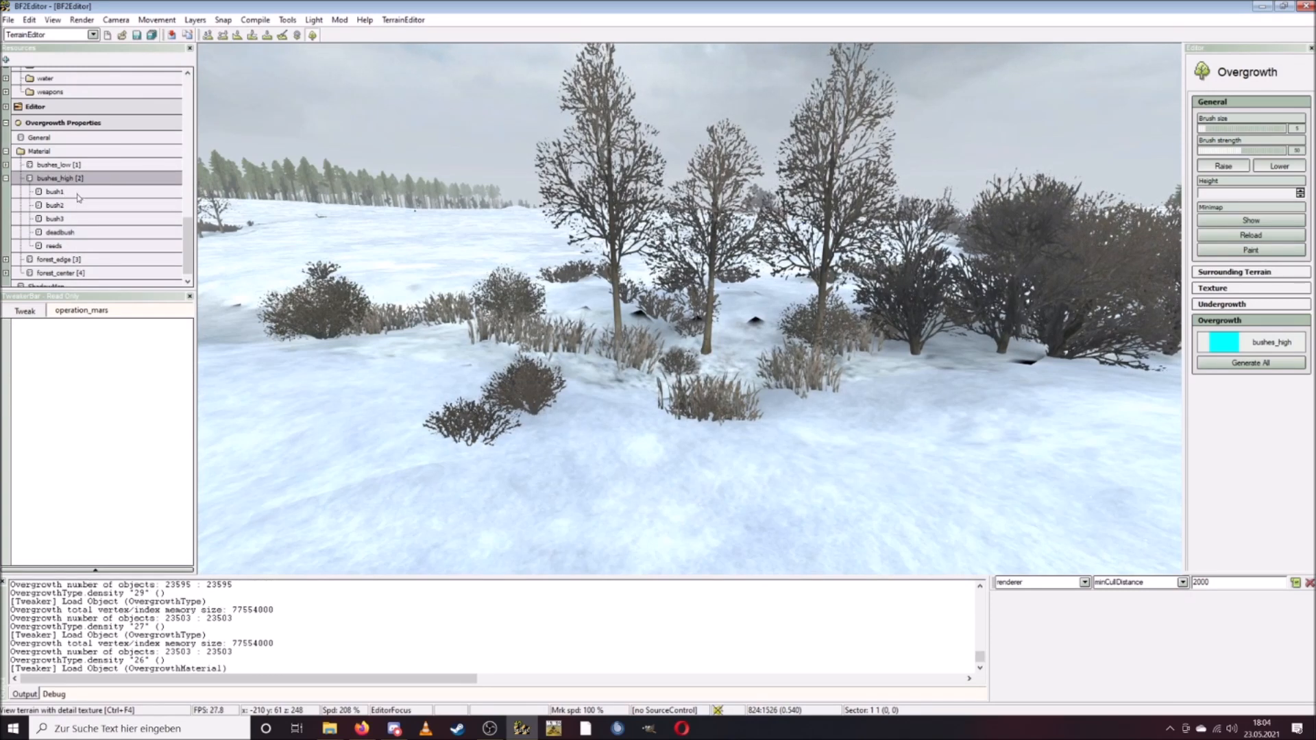
right_click(81, 182)
click(92, 187)
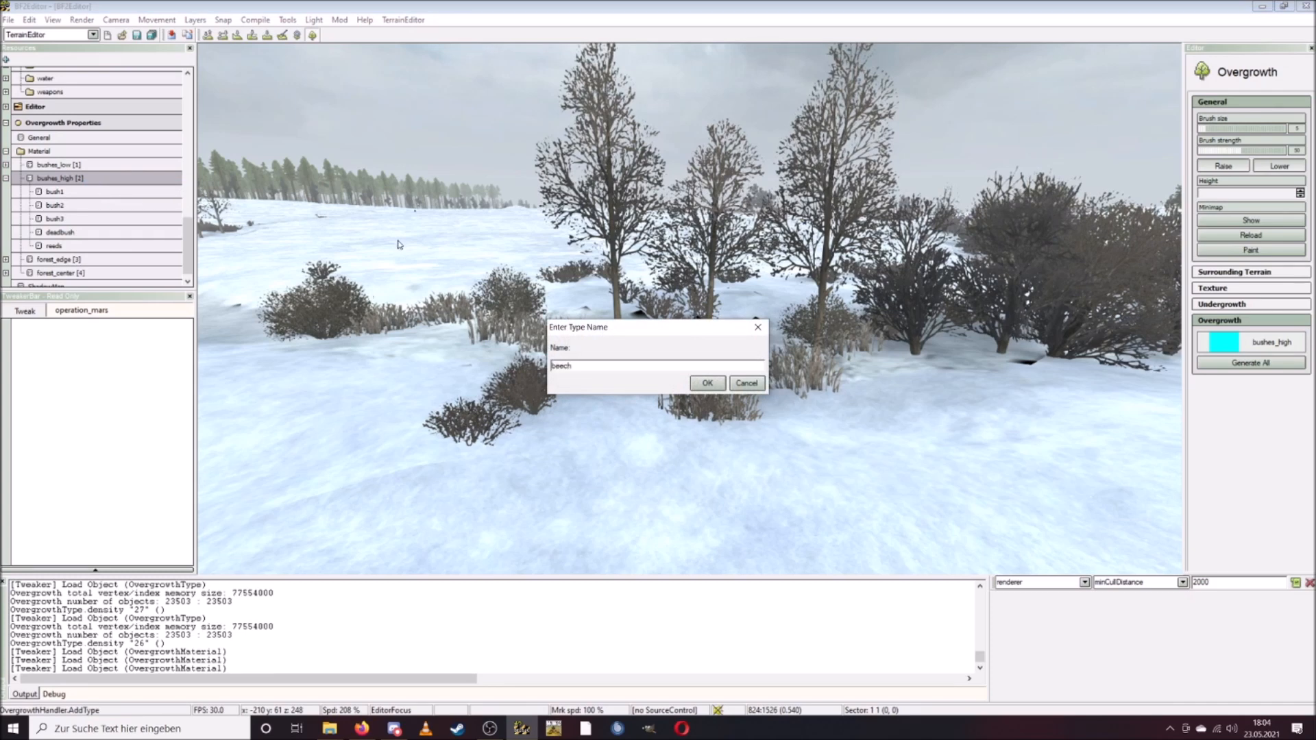
text(beech)
click(695, 382)
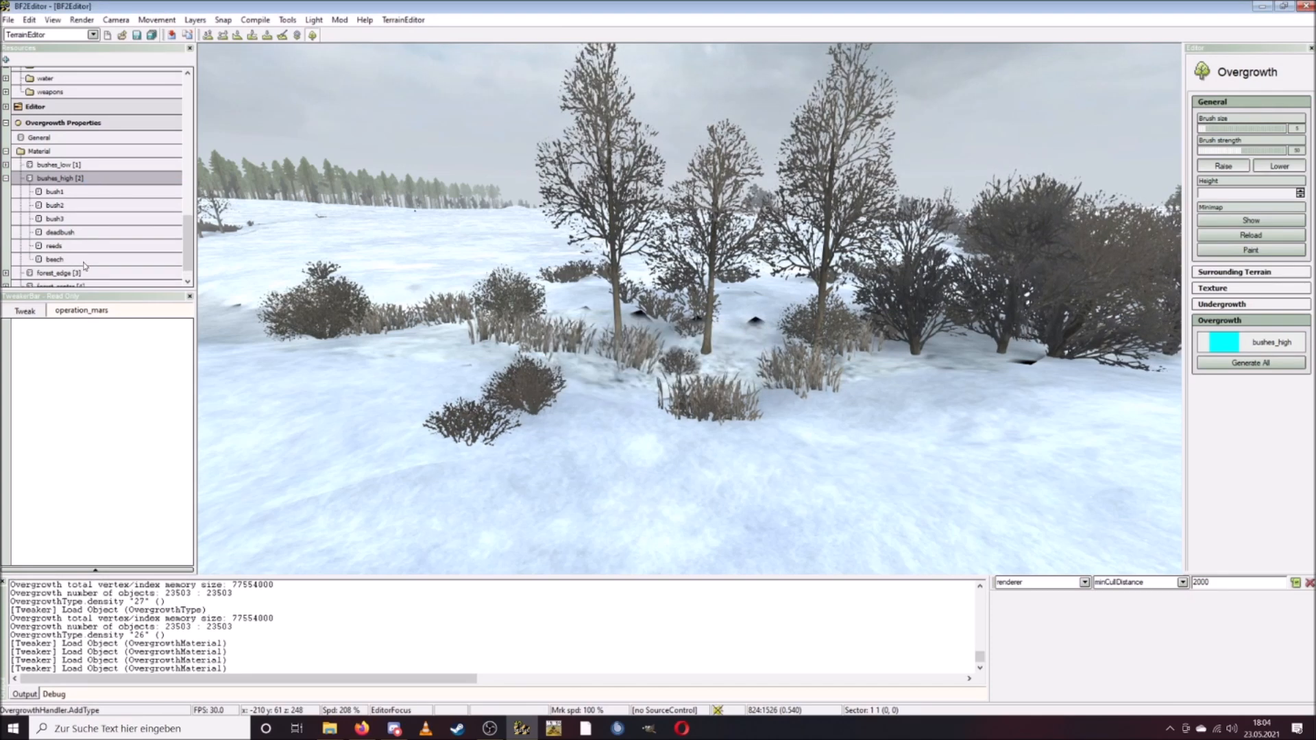
Show the properties of the beech type and examine the trees and bushes around the snowy terrain.
click(55, 259)
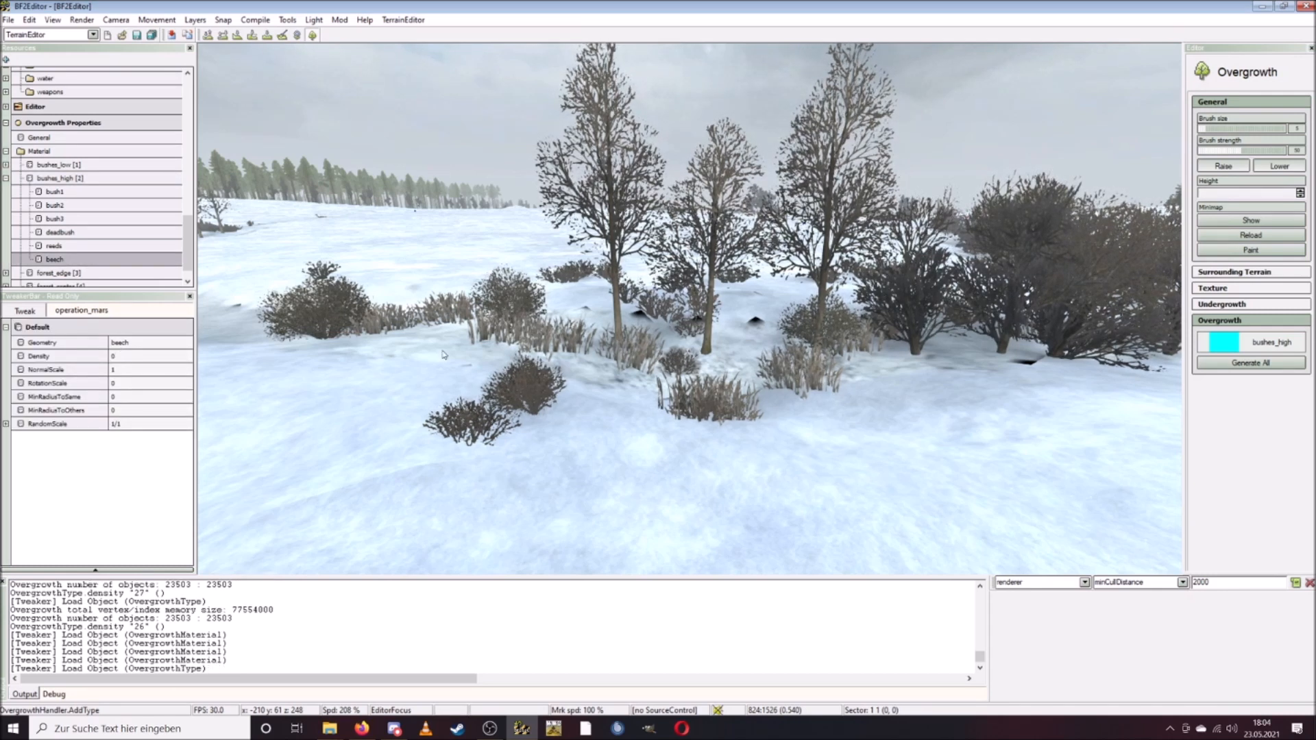
key(ctrl+w)
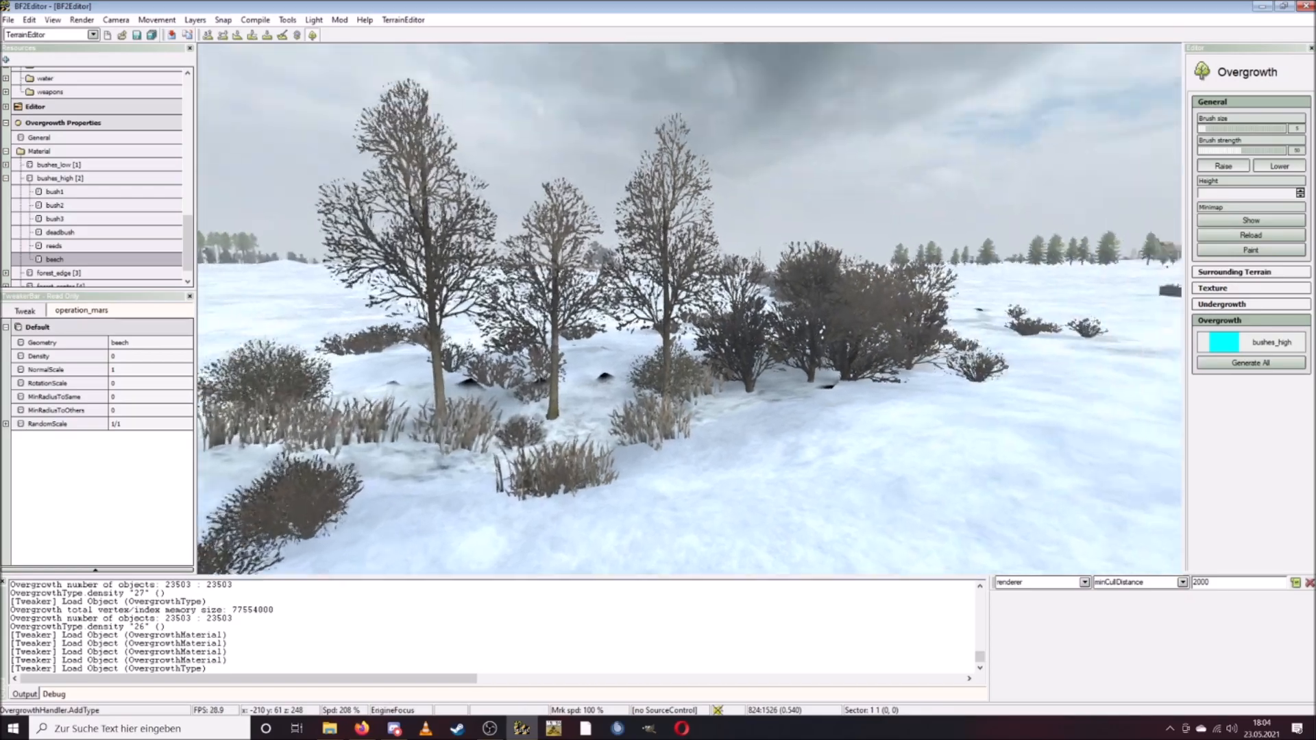
key(ctrl+s)
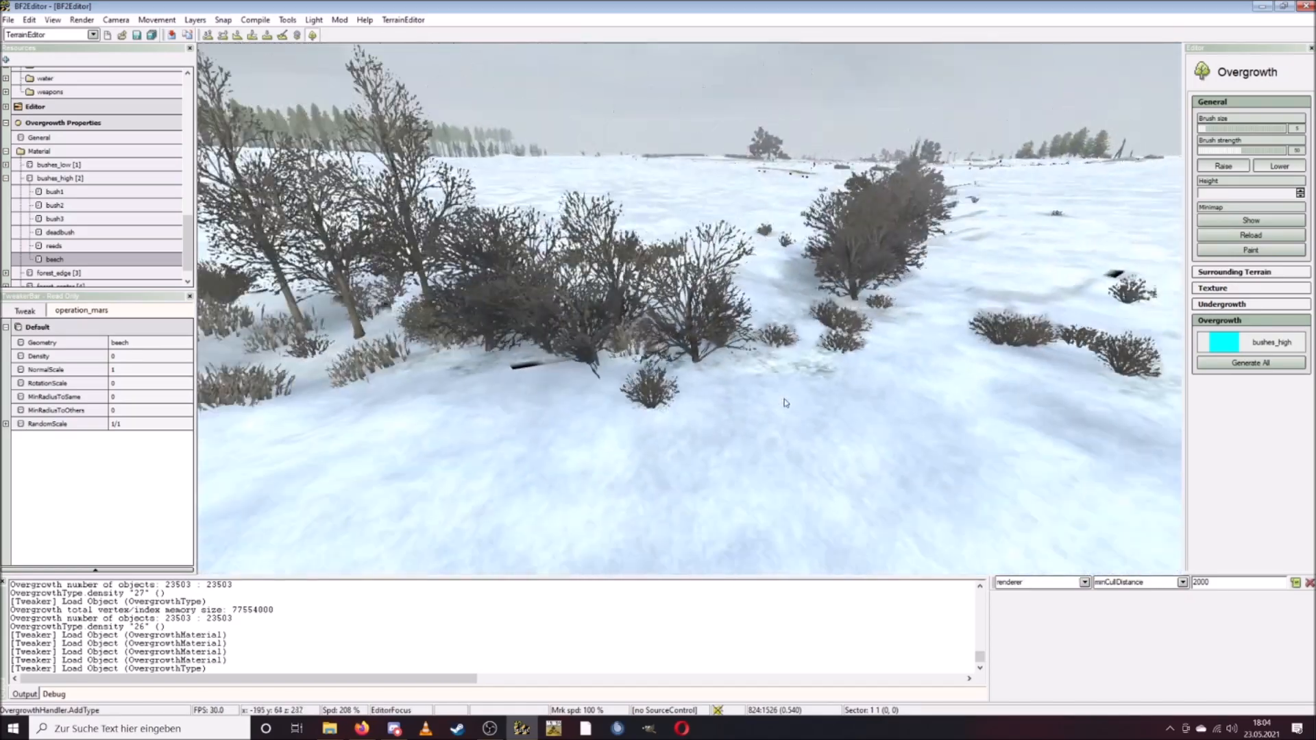
key(ctrl+w)
key(ctrl+a)
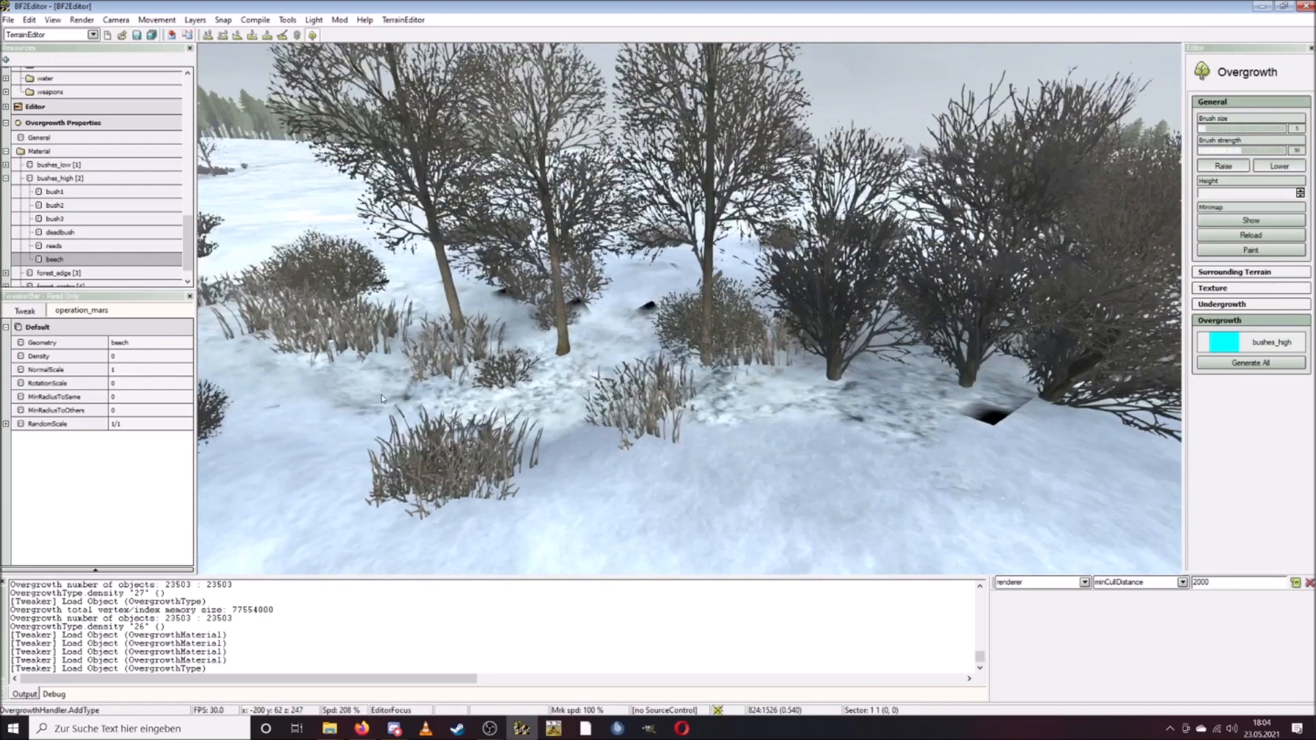
key(ctrl+a)
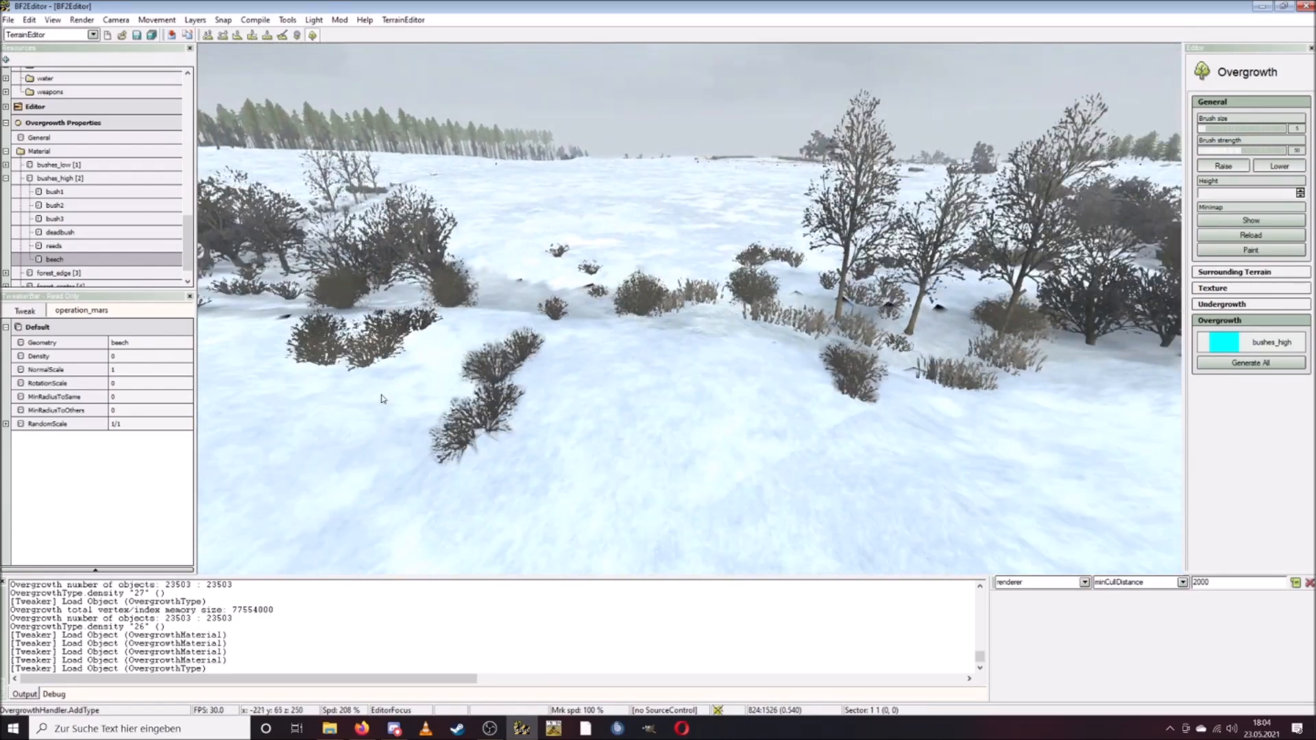
key(ctrl+d)
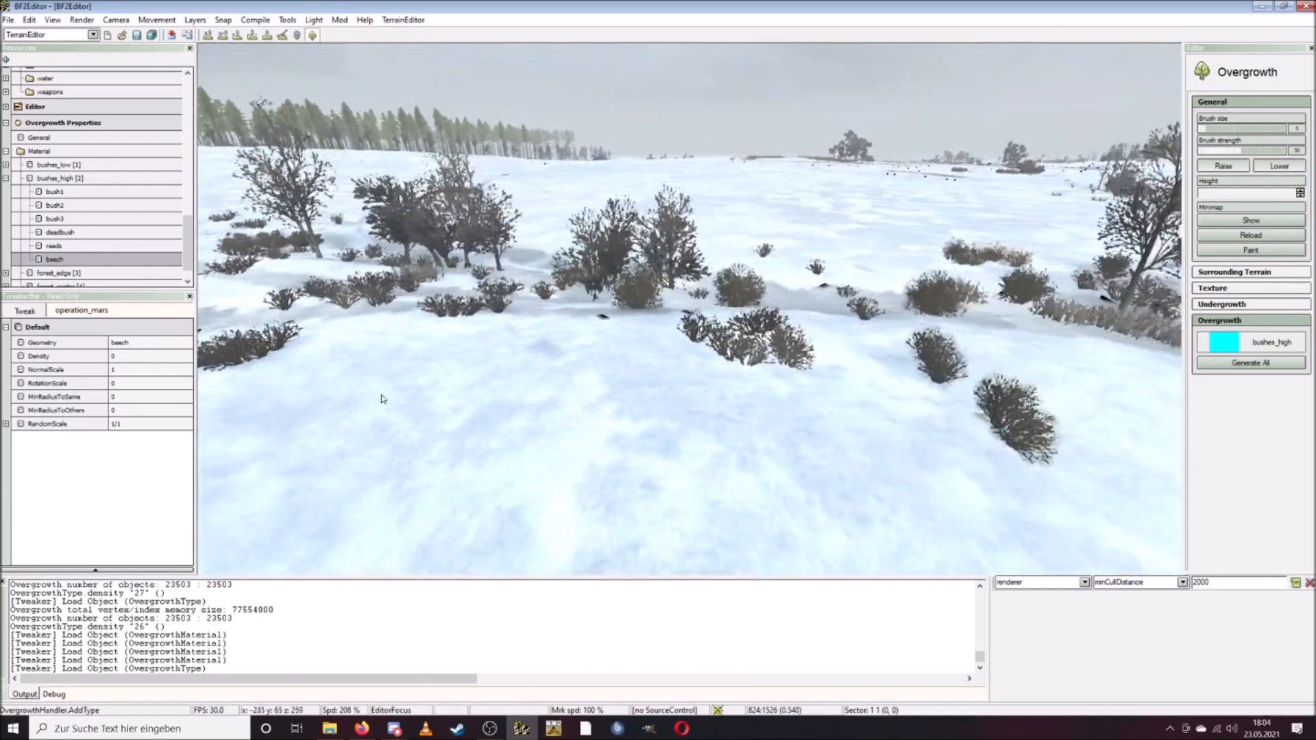
Assign the beecha_winter geometry from the winter BeechA_winter folder to the beech overgrowth type.
key(ctrl+w)
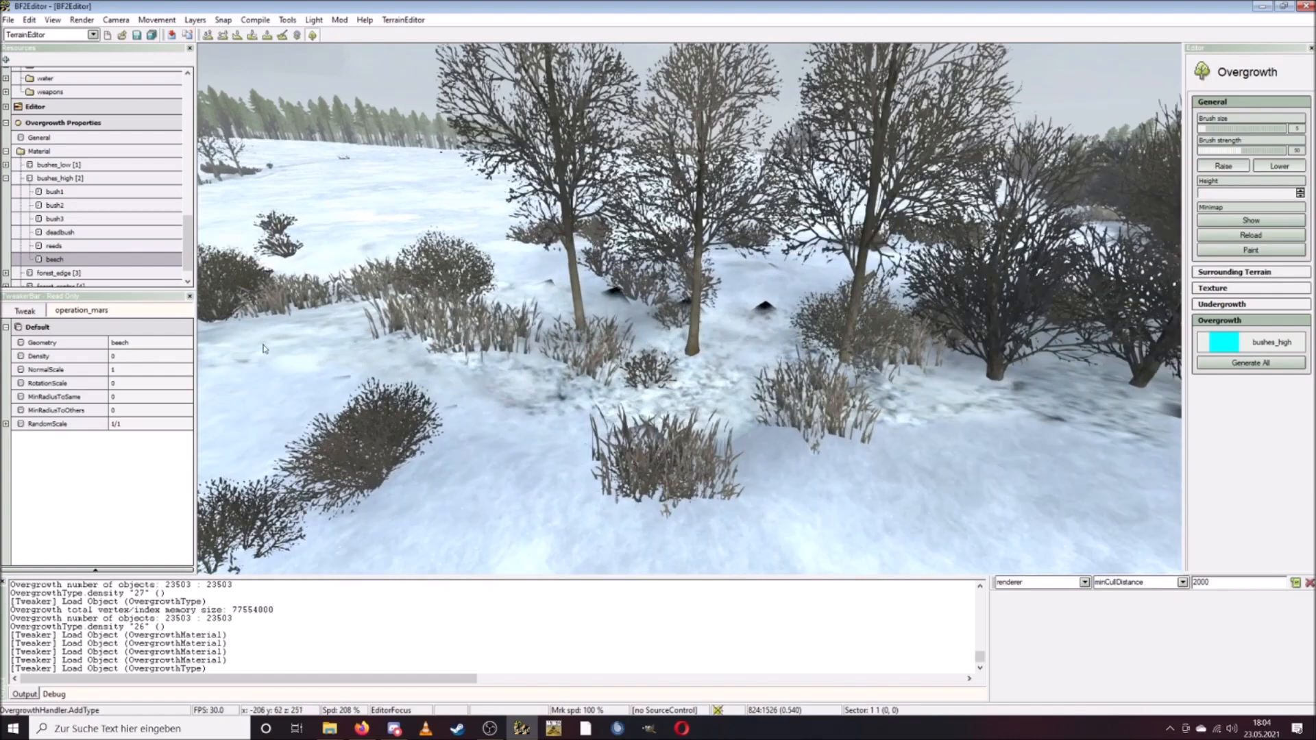
click(128, 347)
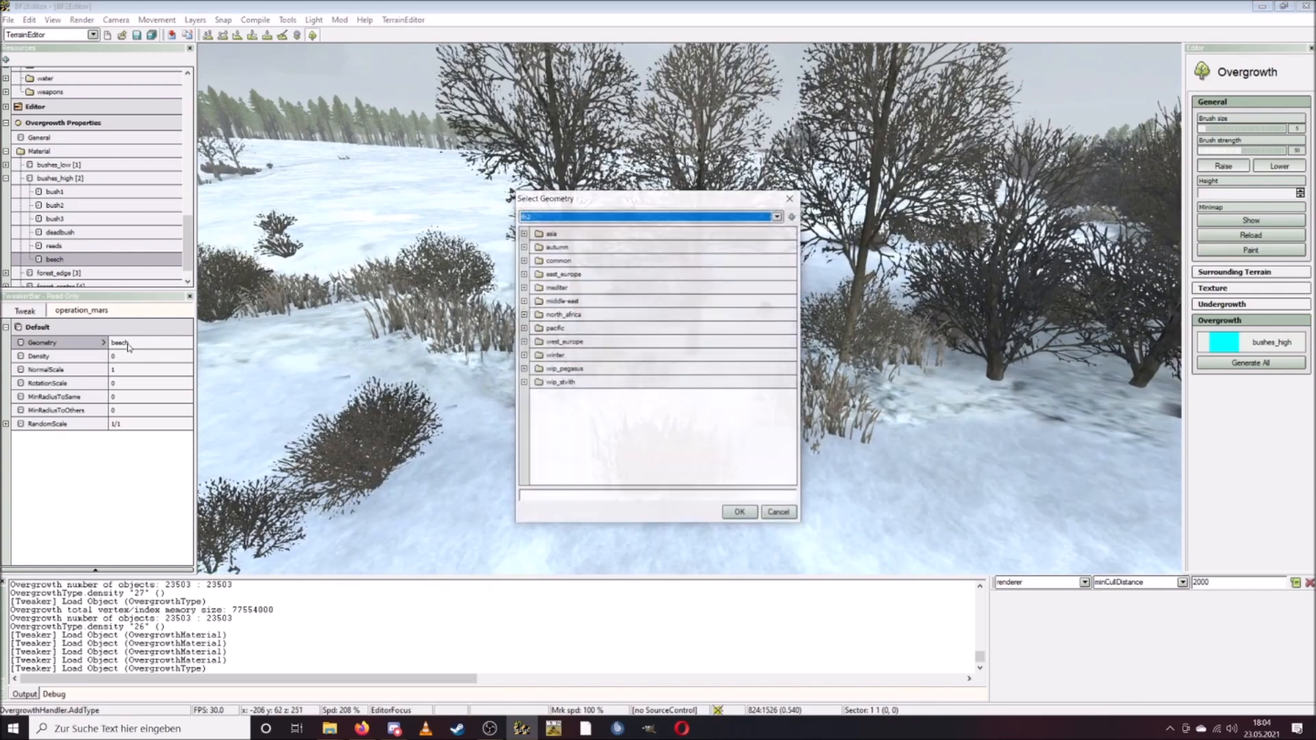
click(523, 355)
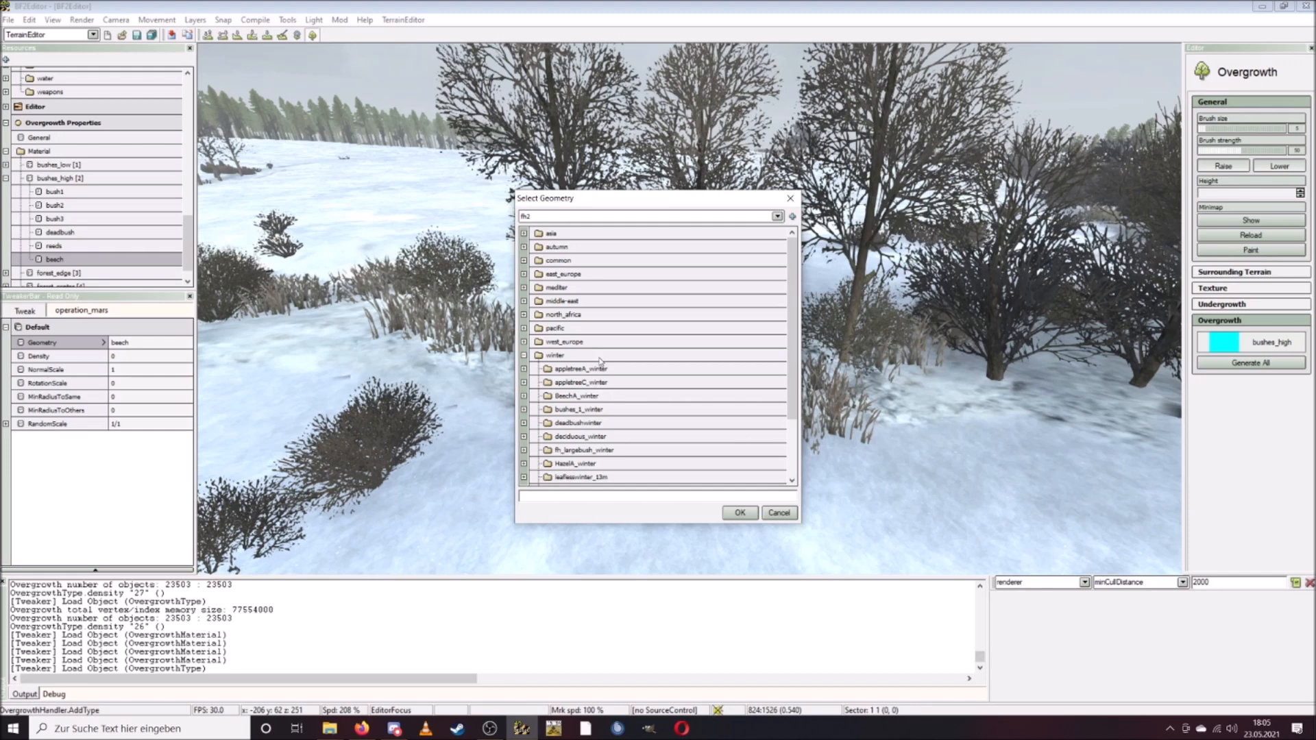
click(525, 396)
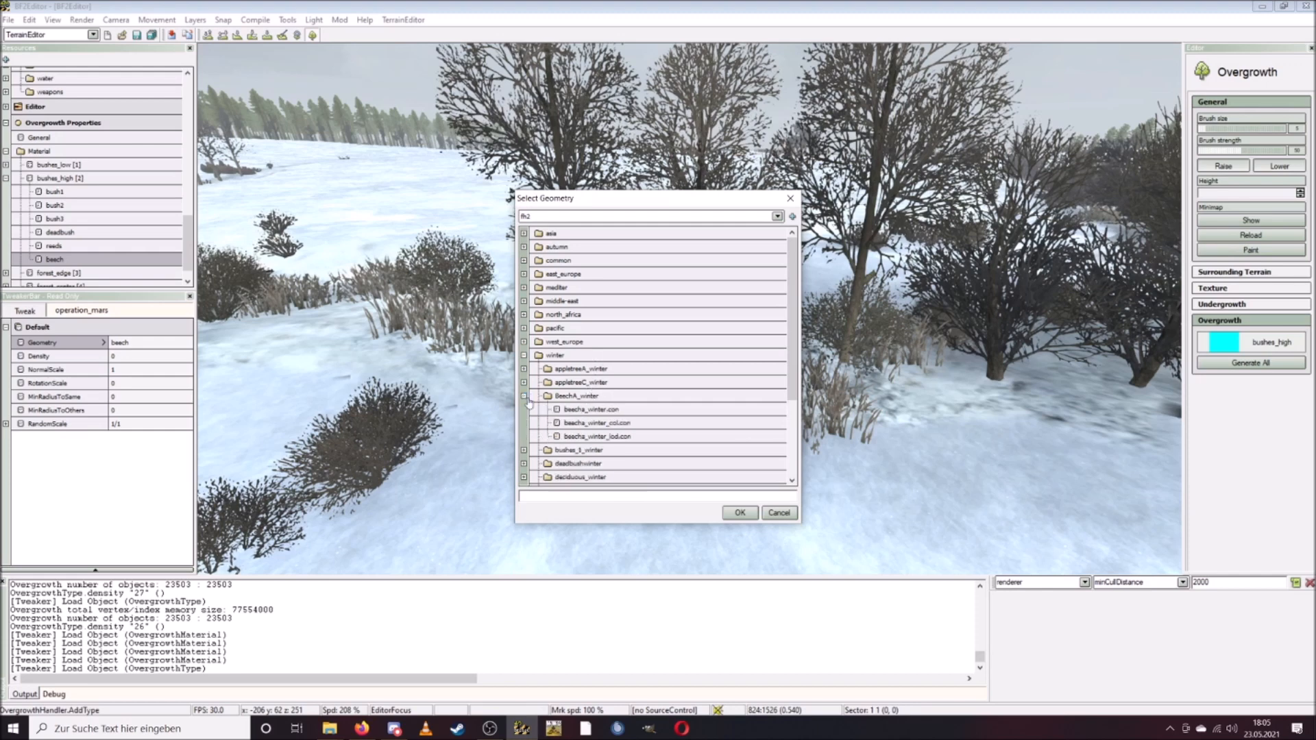
click(596, 410)
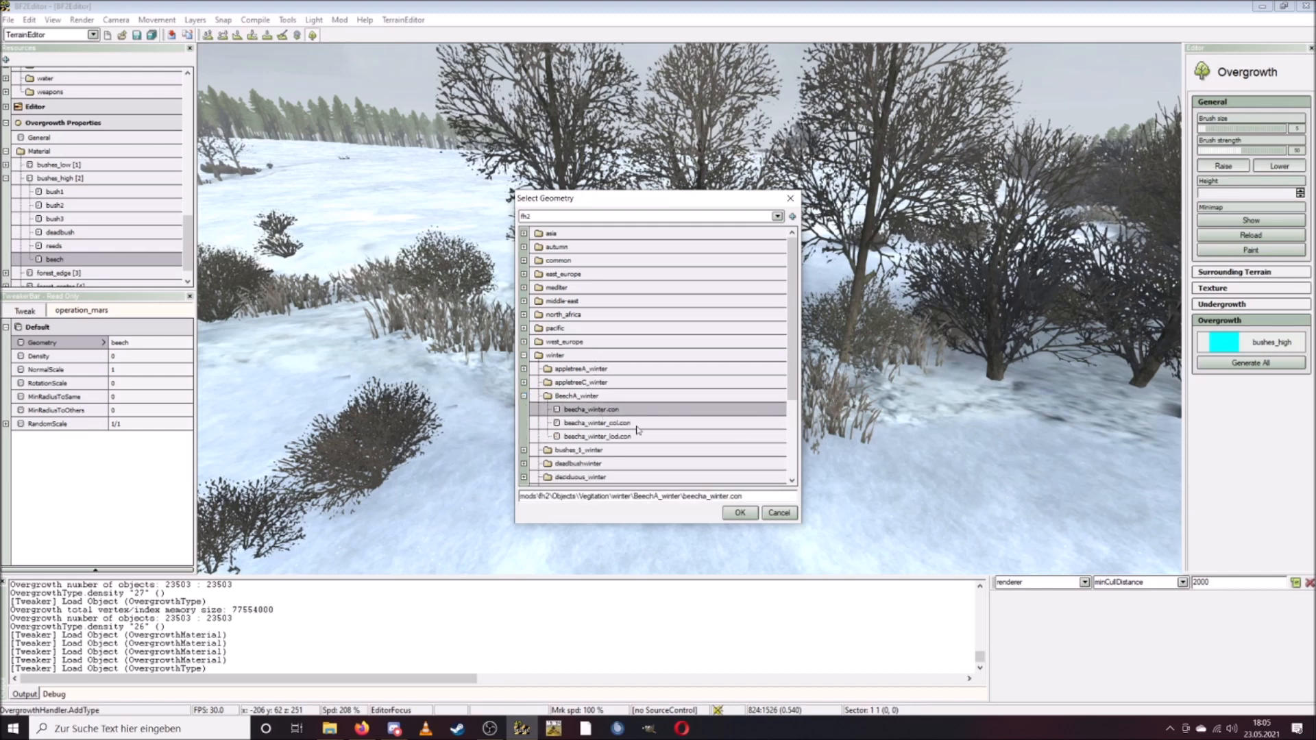
click(739, 513)
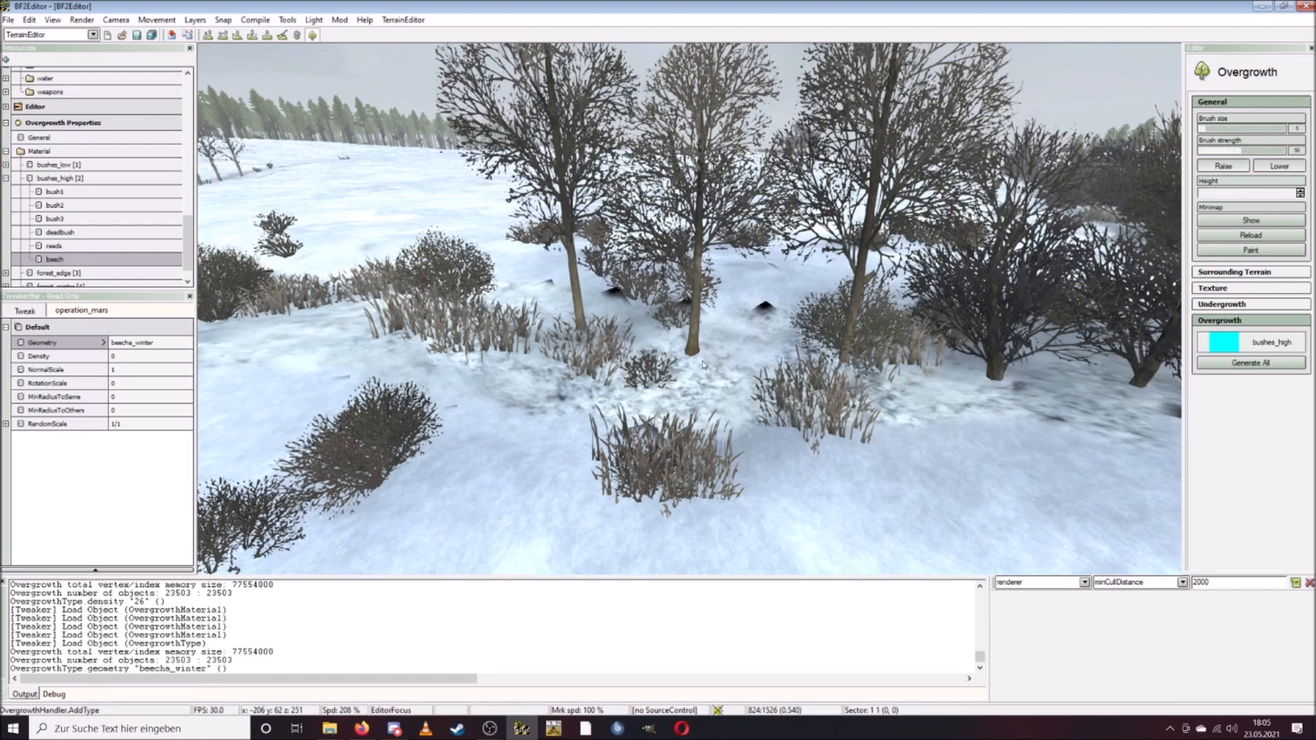
Set the density of the beech type in bushes_high to 12.
right_drag(385, 396, 275, 394)
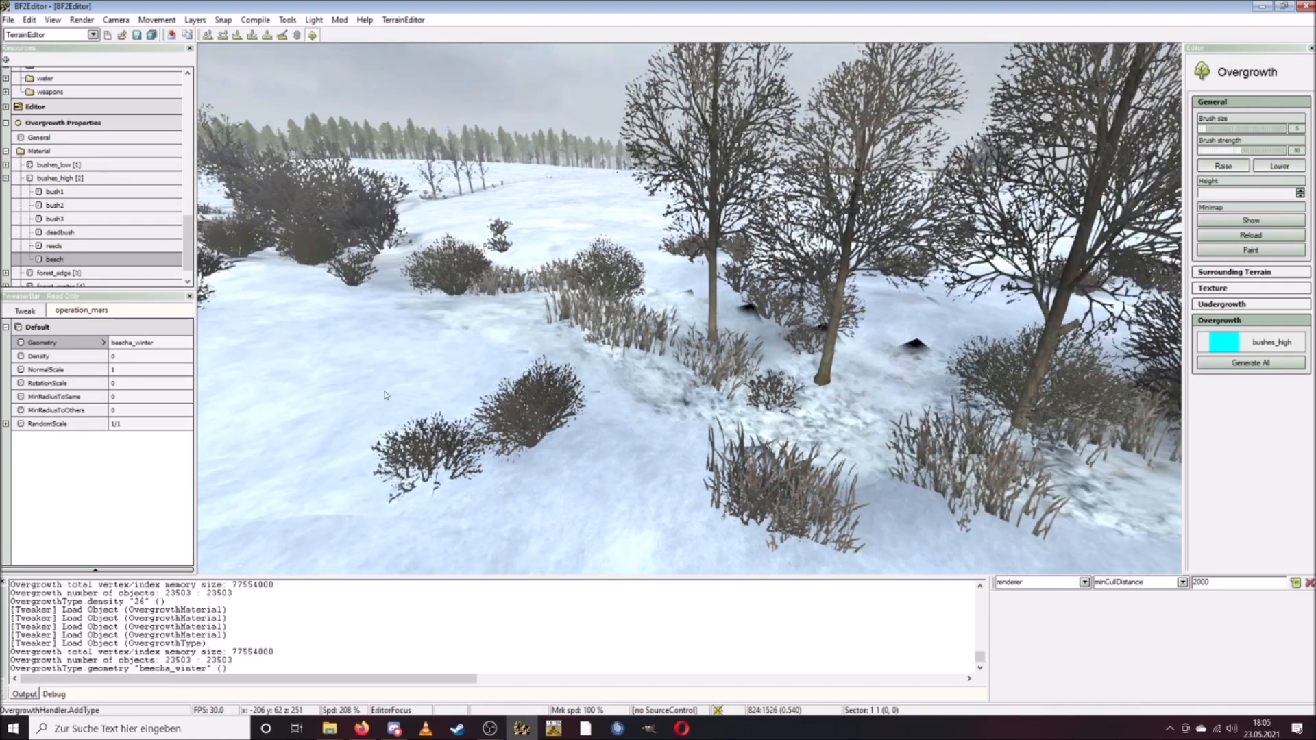
click(135, 357)
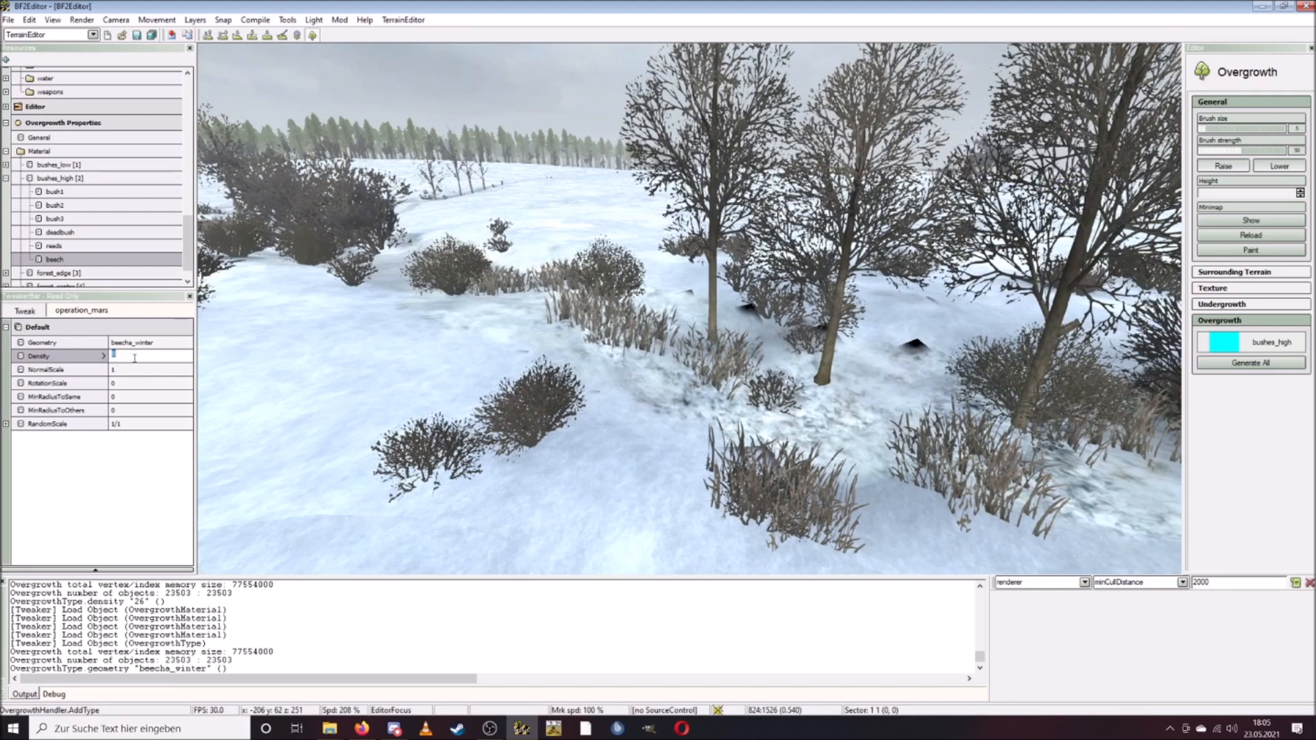
text(12)
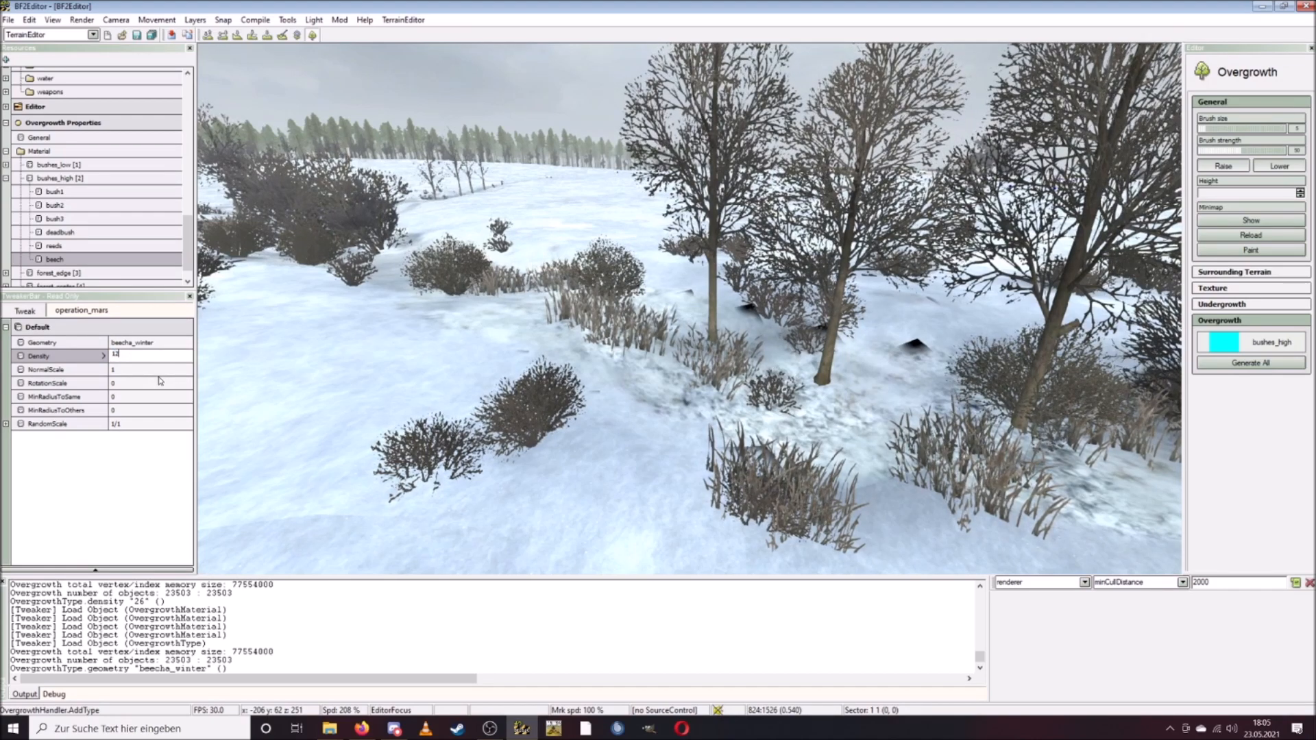
key(Return)
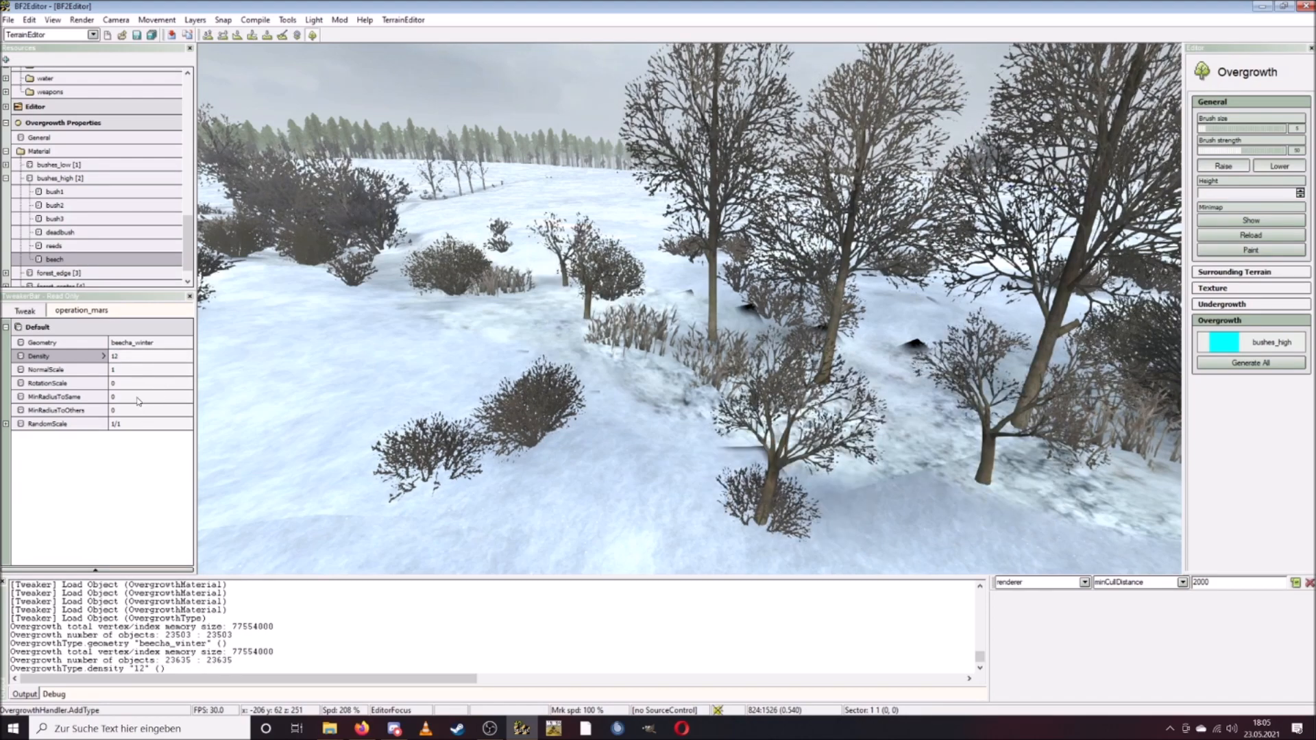
Set the beech type's MinRadiusToSame to 0.2 and MinRadiusToOthers to 0.05.
click(138, 397)
text(0.)
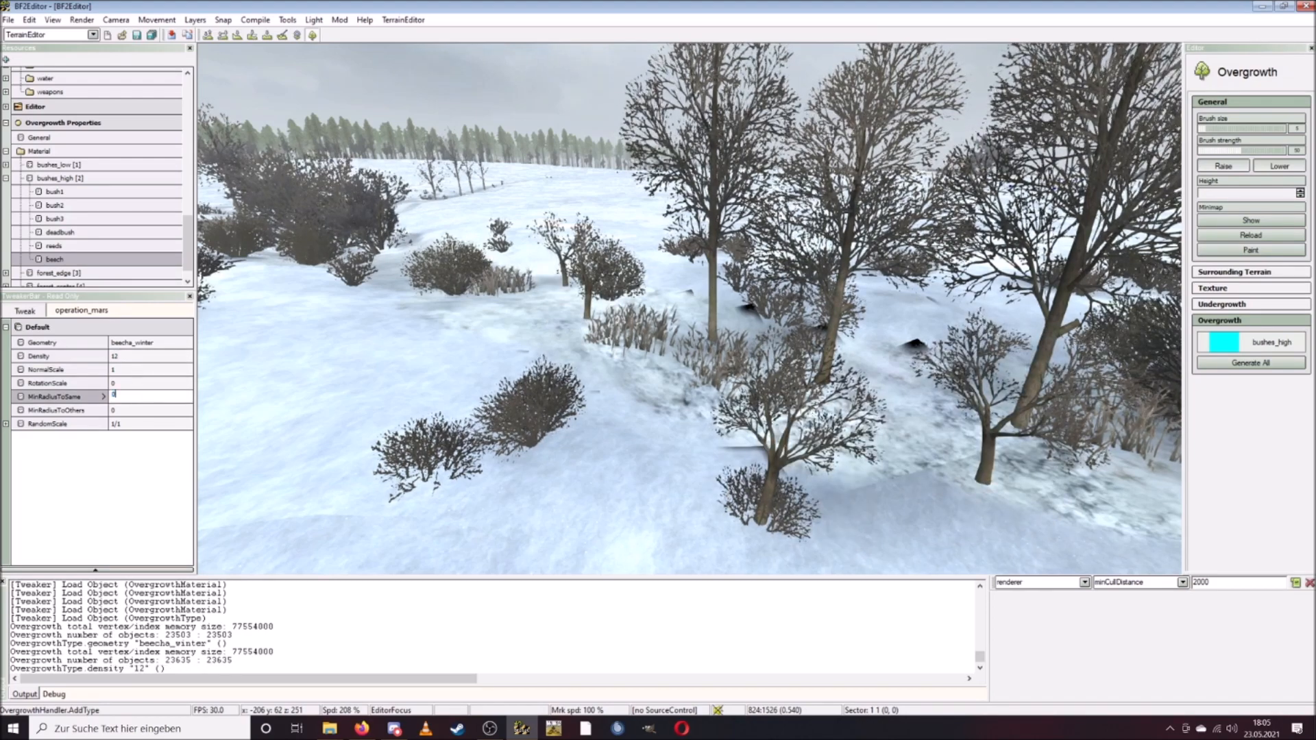
text(2)
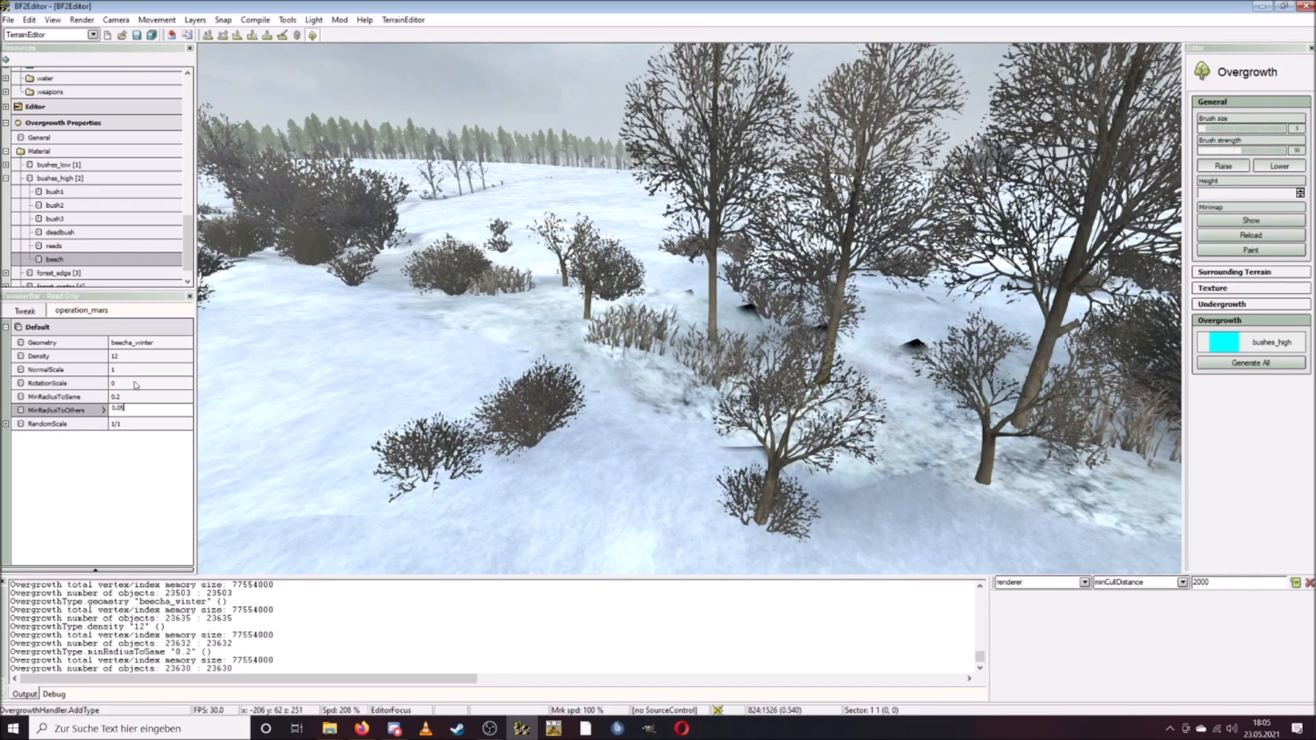
key(Return)
Add another overgrowth type named haze to the bushes_high material.
right_drag(505, 389, 810, 412)
scroll(587, 352, down, 5)
click(81, 179)
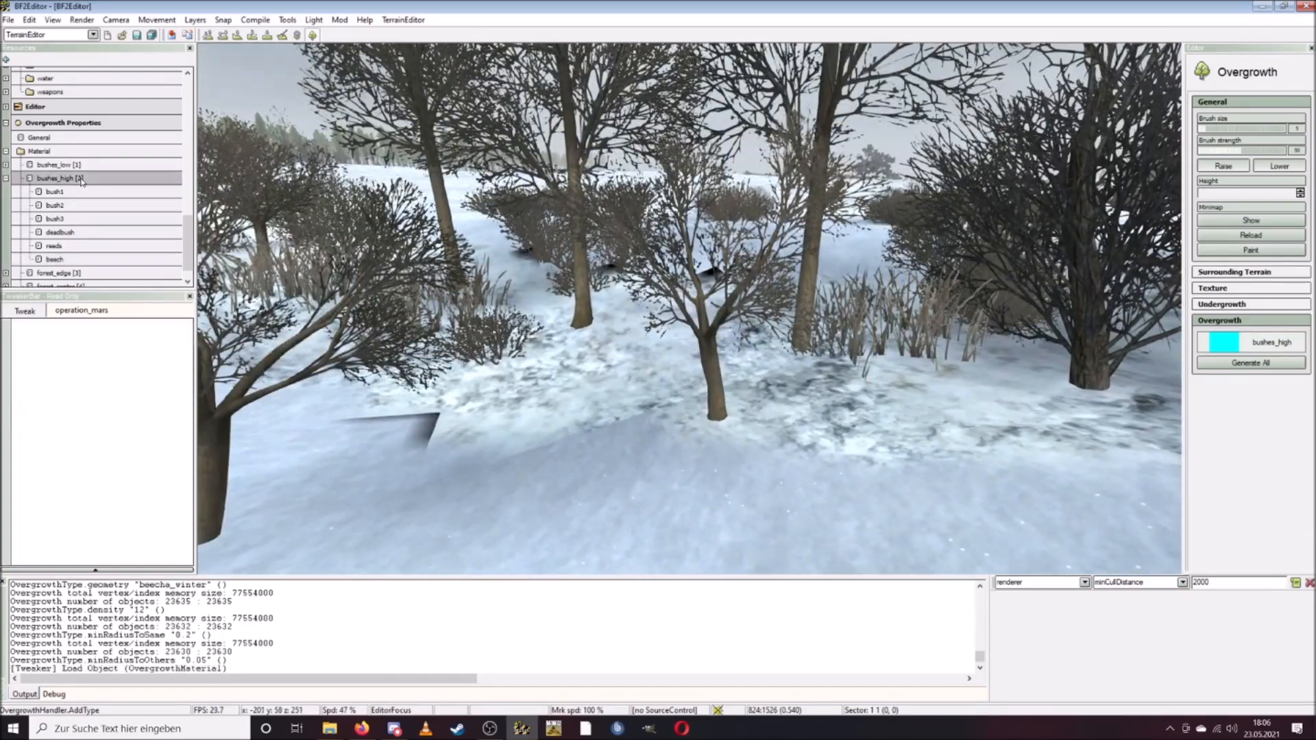
right_click(85, 183)
click(104, 186)
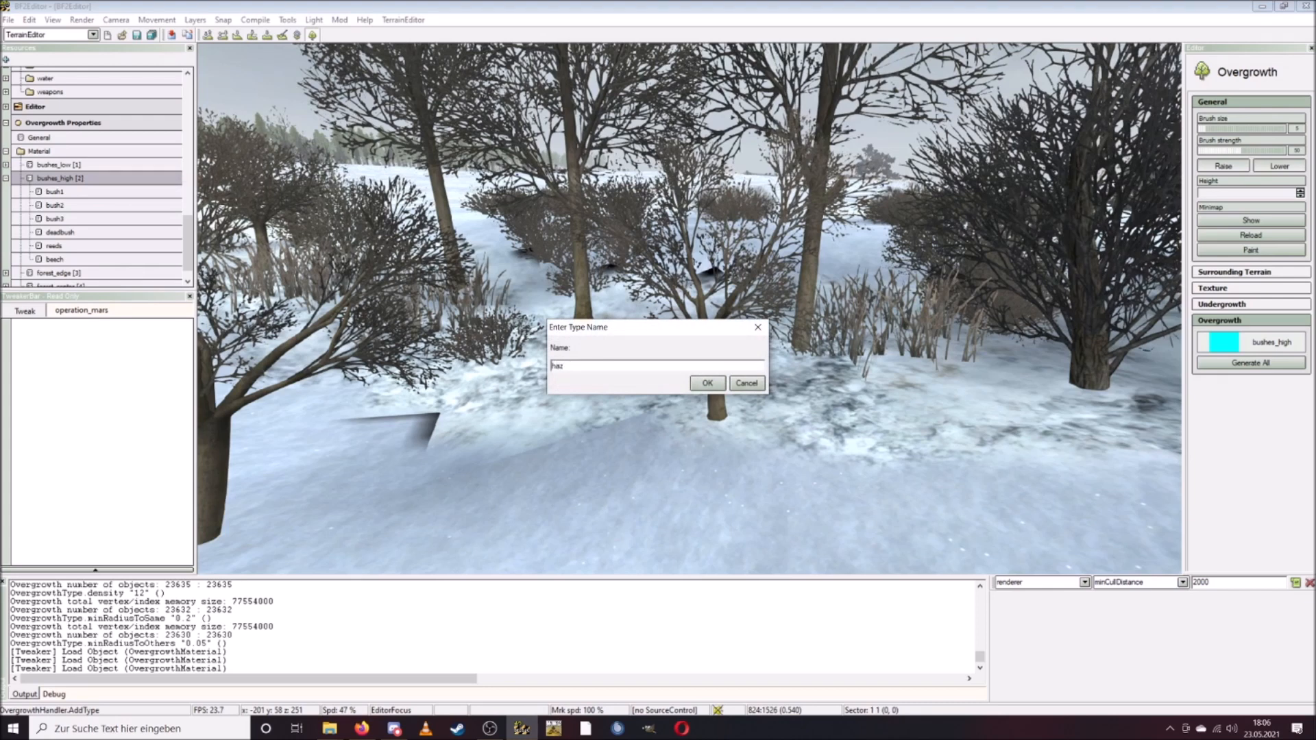
click(697, 387)
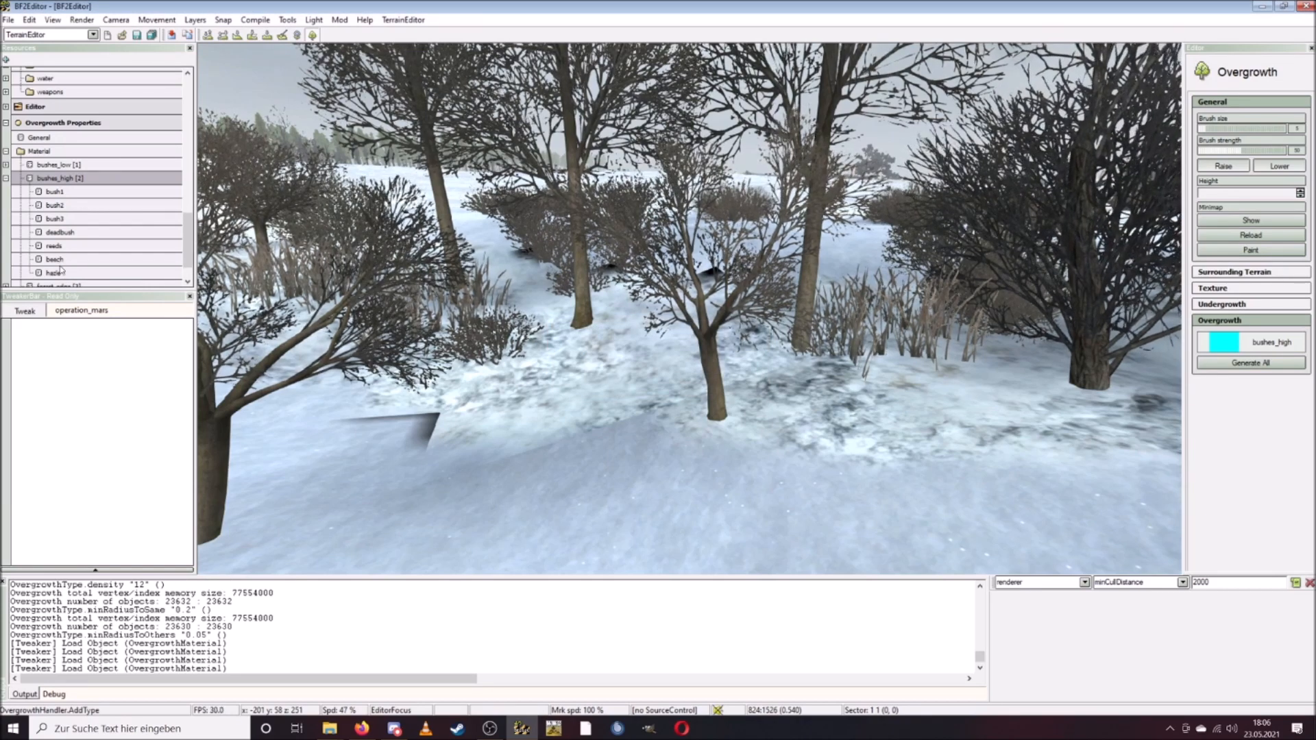
Assign the hazela_winter geometry from the winter HazelA_winter folder to the haze overgrowth type.
click(59, 271)
click(124, 344)
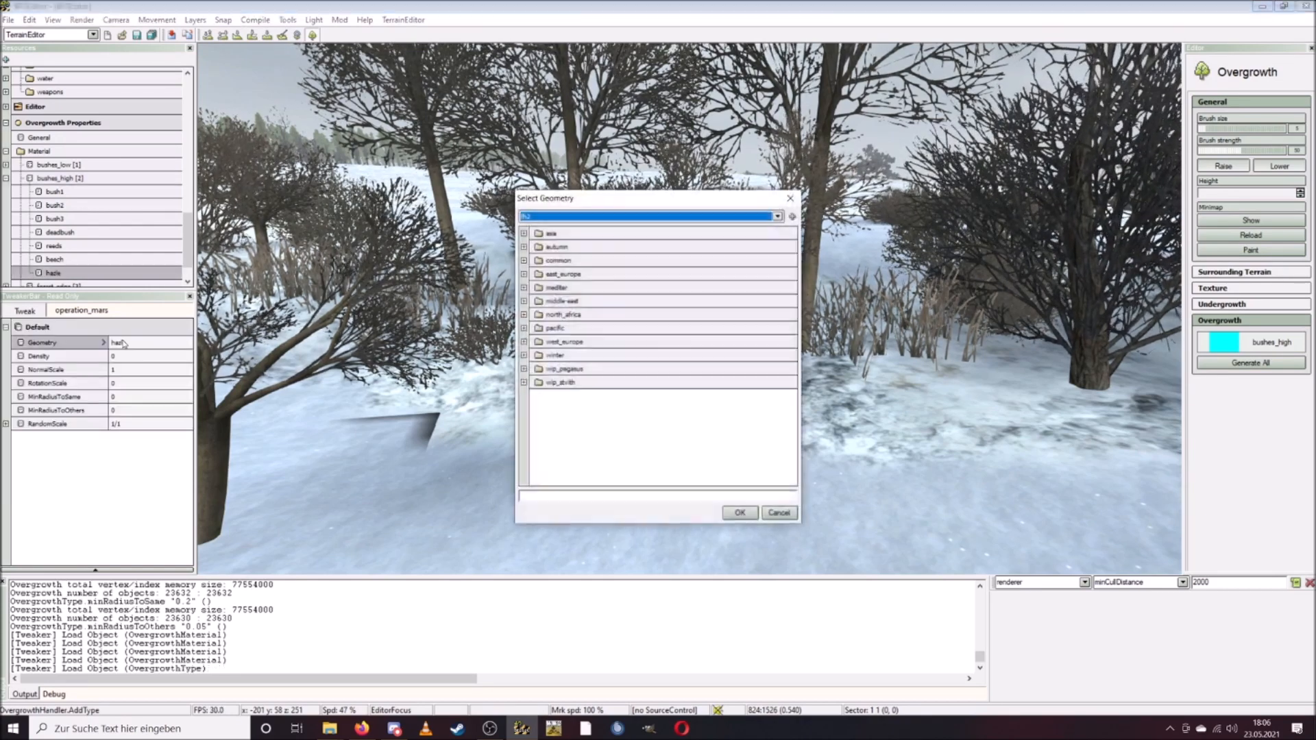
click(525, 355)
scroll(620, 404, down, 2)
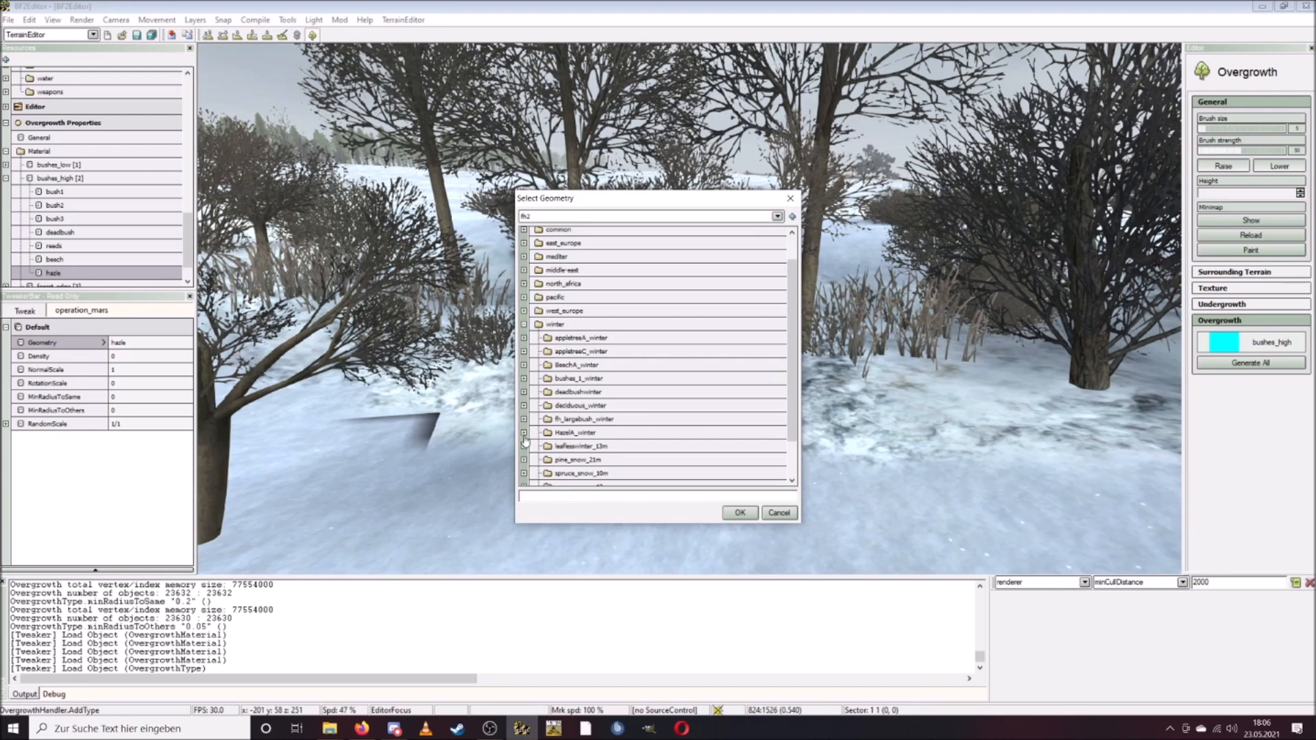
click(738, 515)
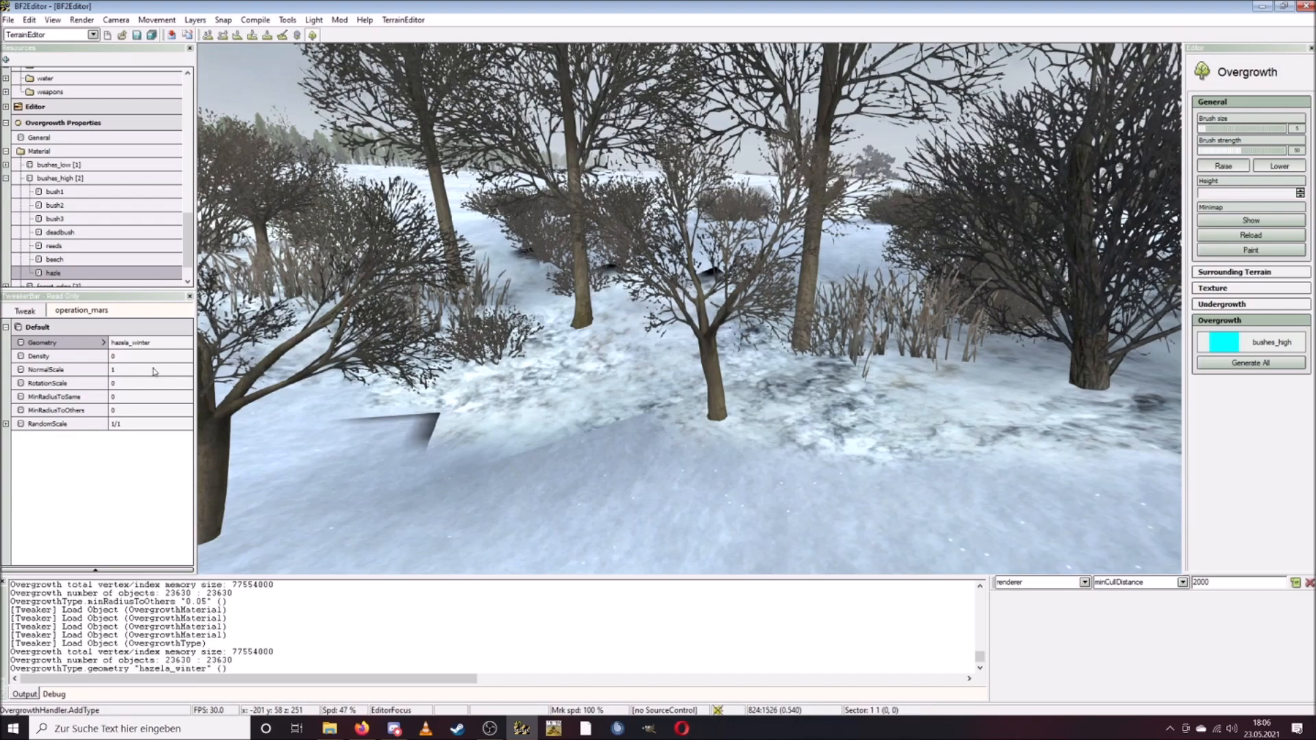
Set the density of the haze type in bushes_high to 10.
click(151, 357)
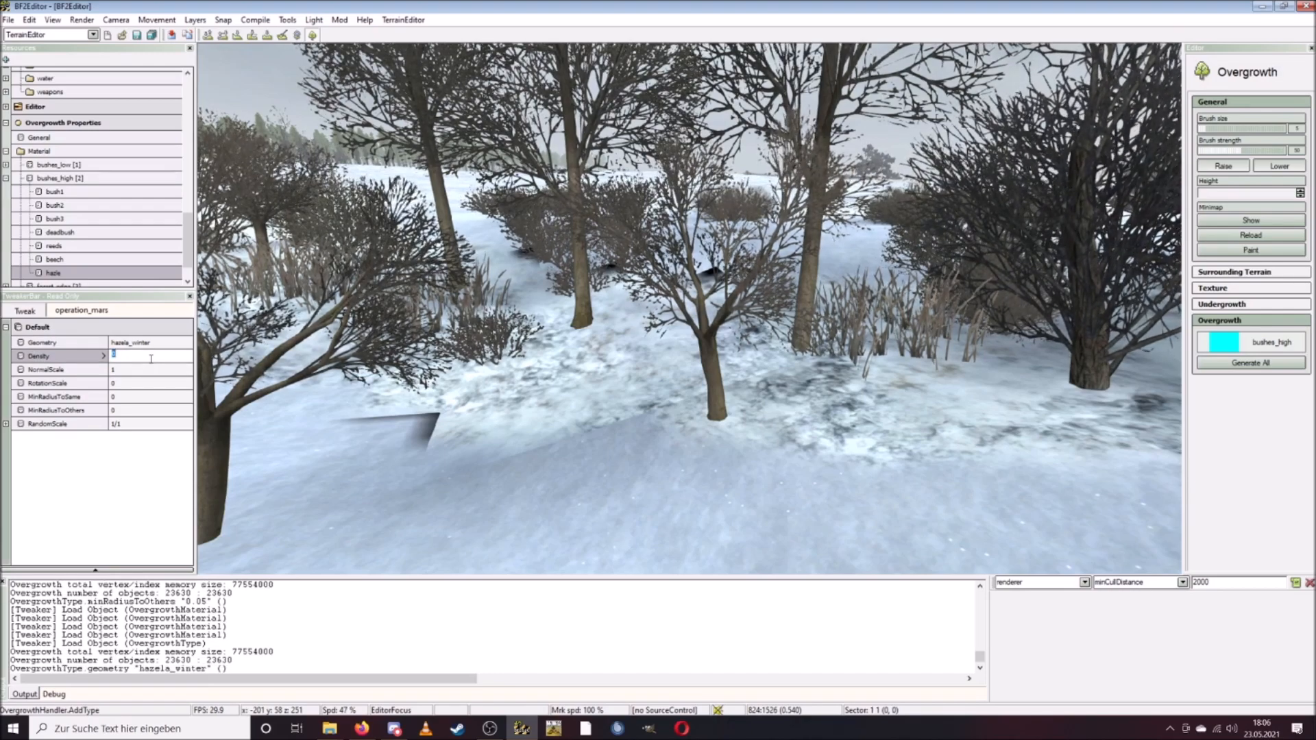
text(10)
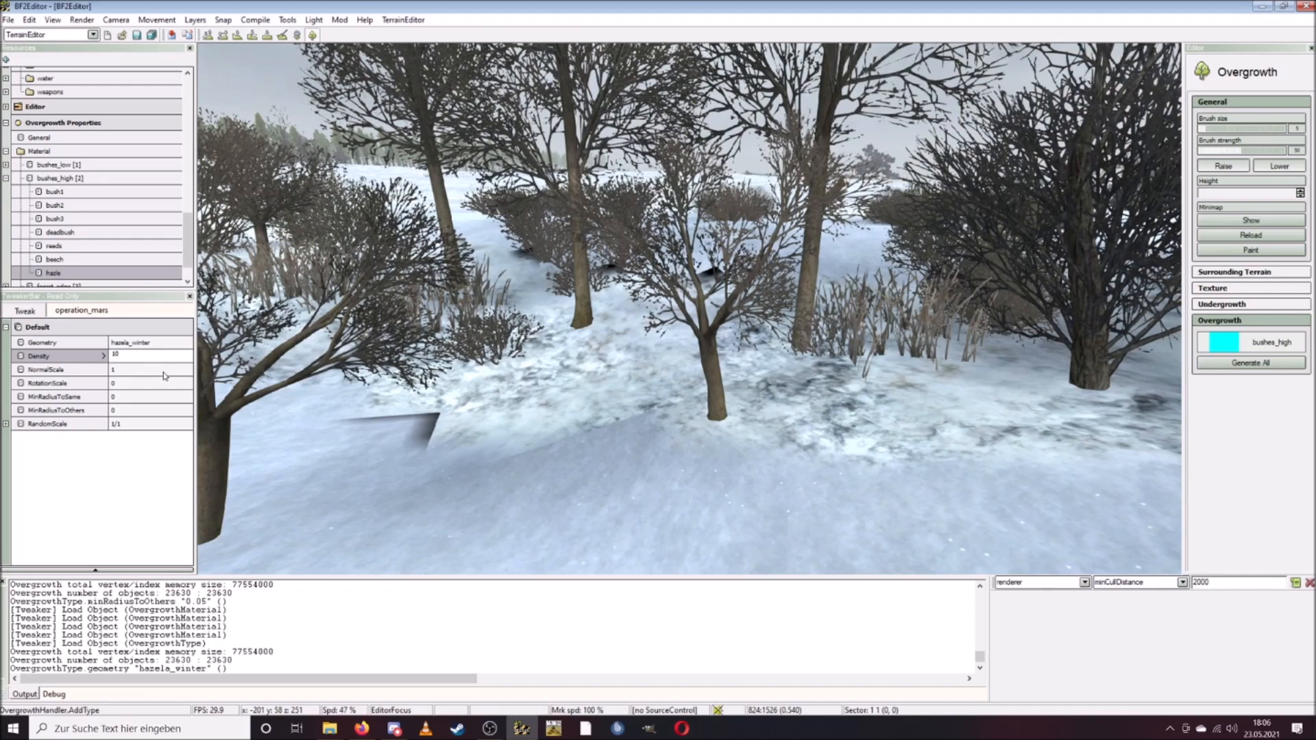
key(Return)
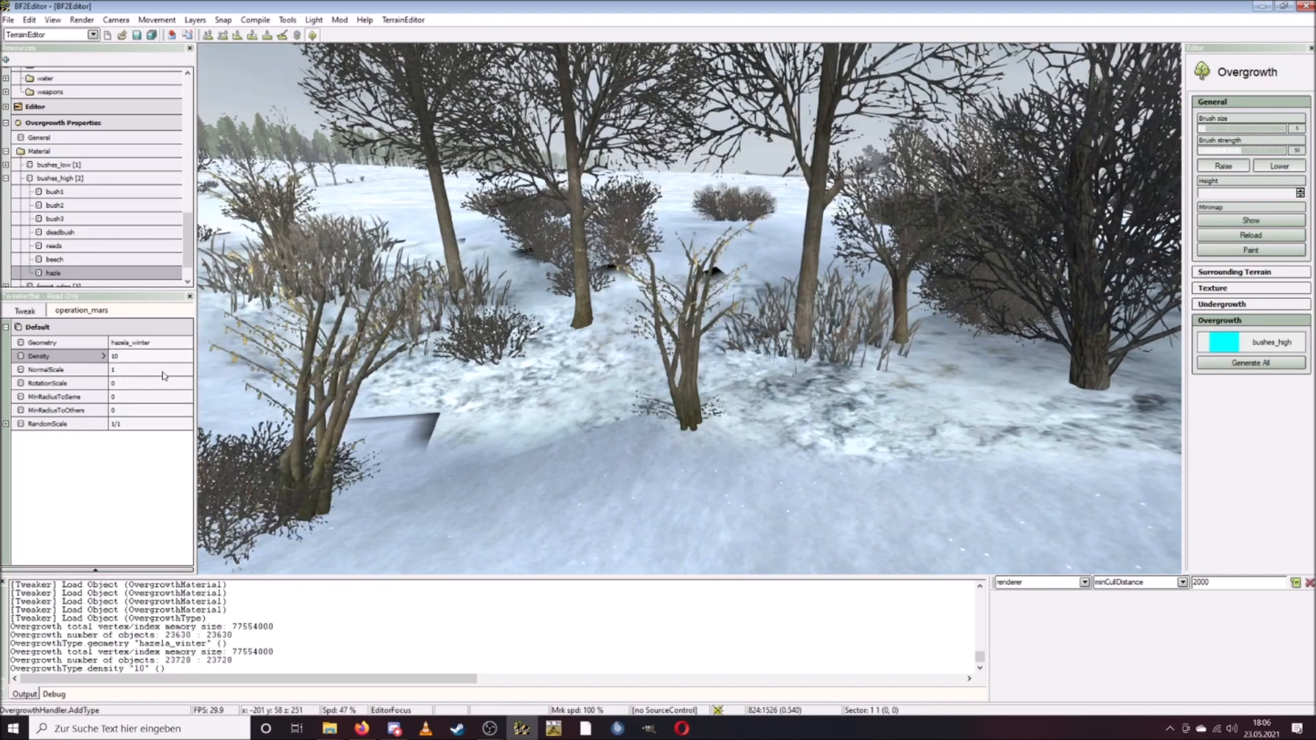
Inspect the regenerated trees up close and compare the properties of the beech and haze types.
key(s)
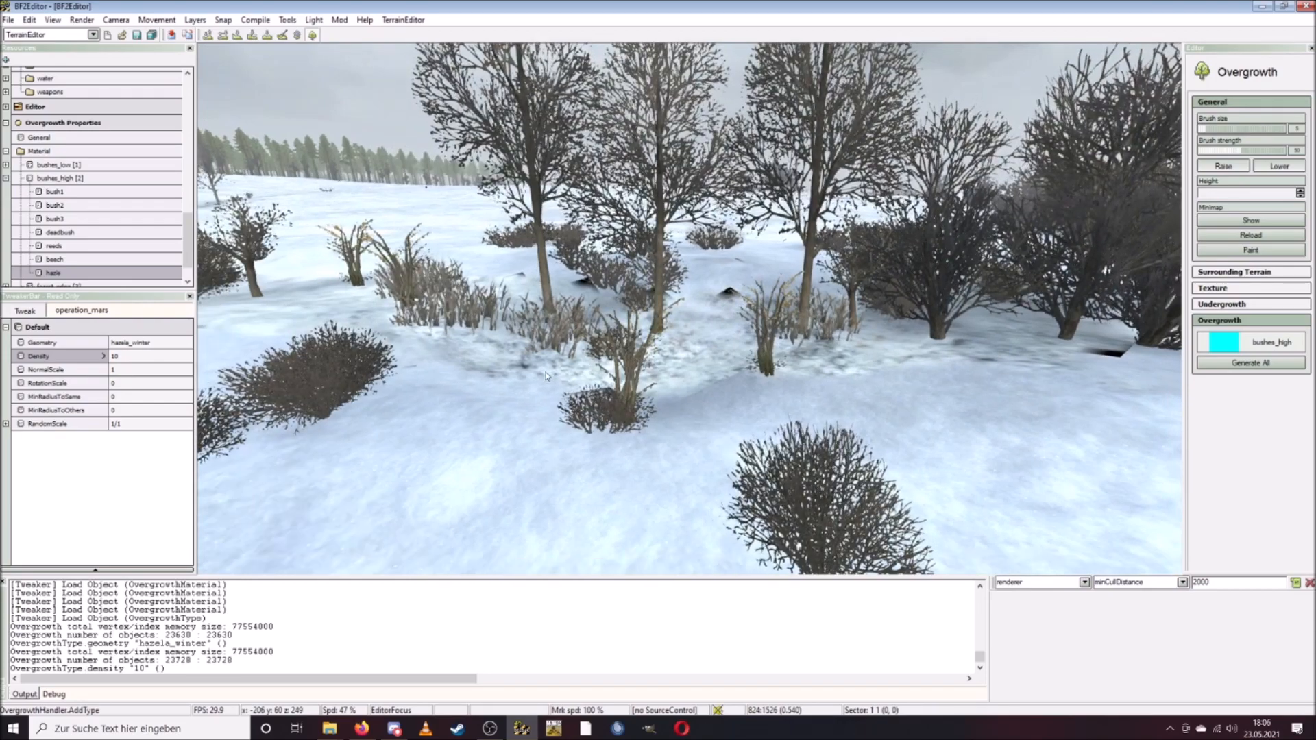
key(a)
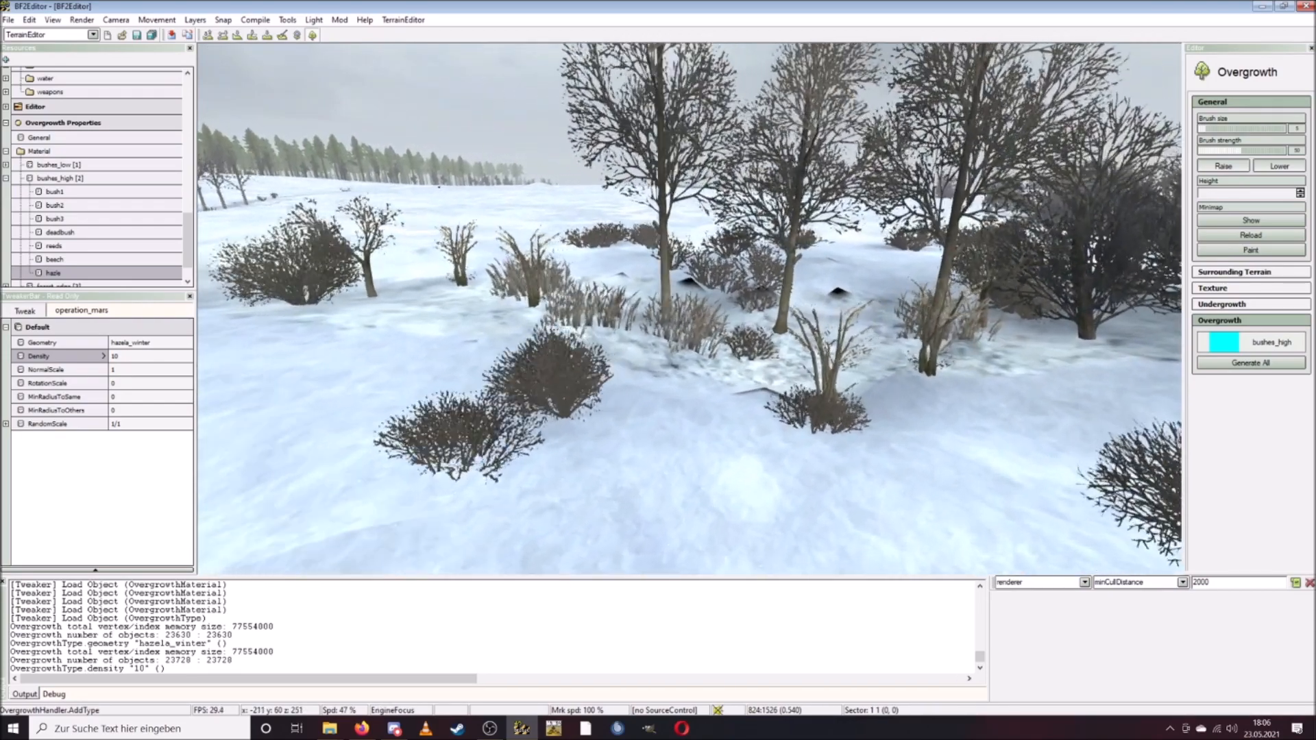
key(w)
click(48, 260)
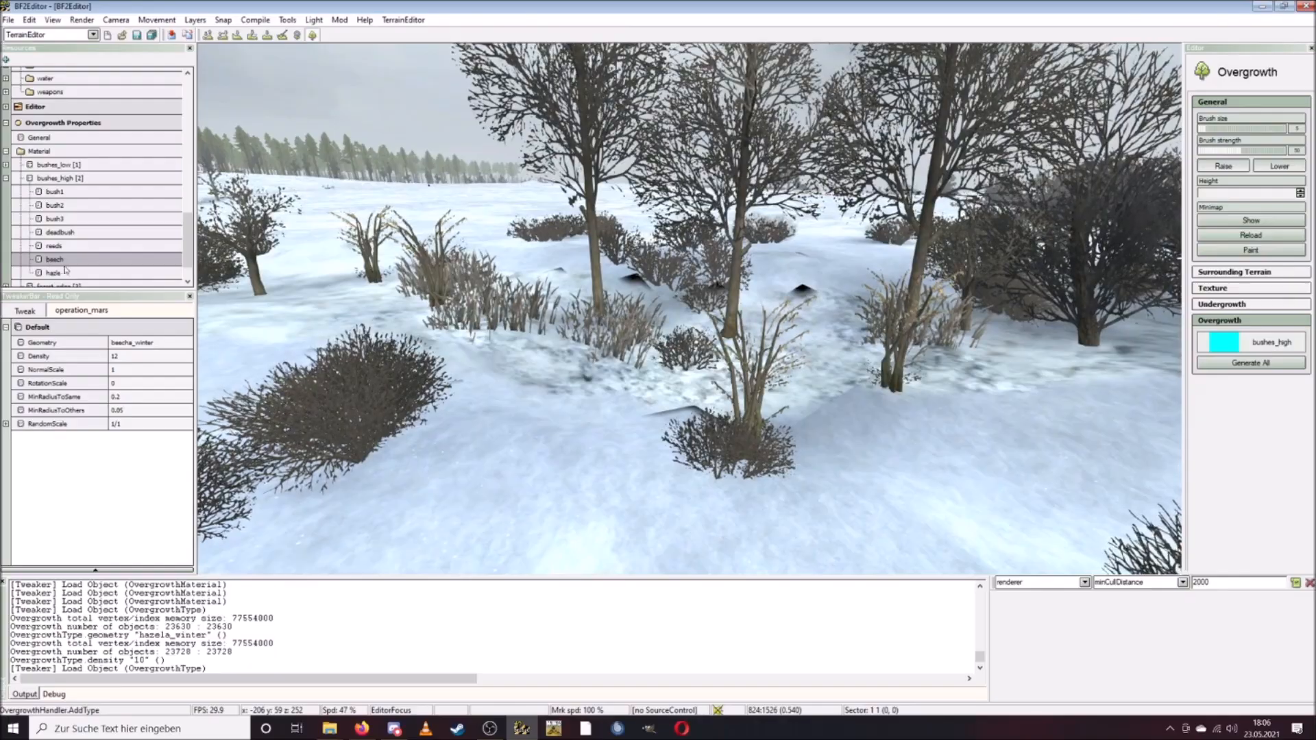
click(53, 273)
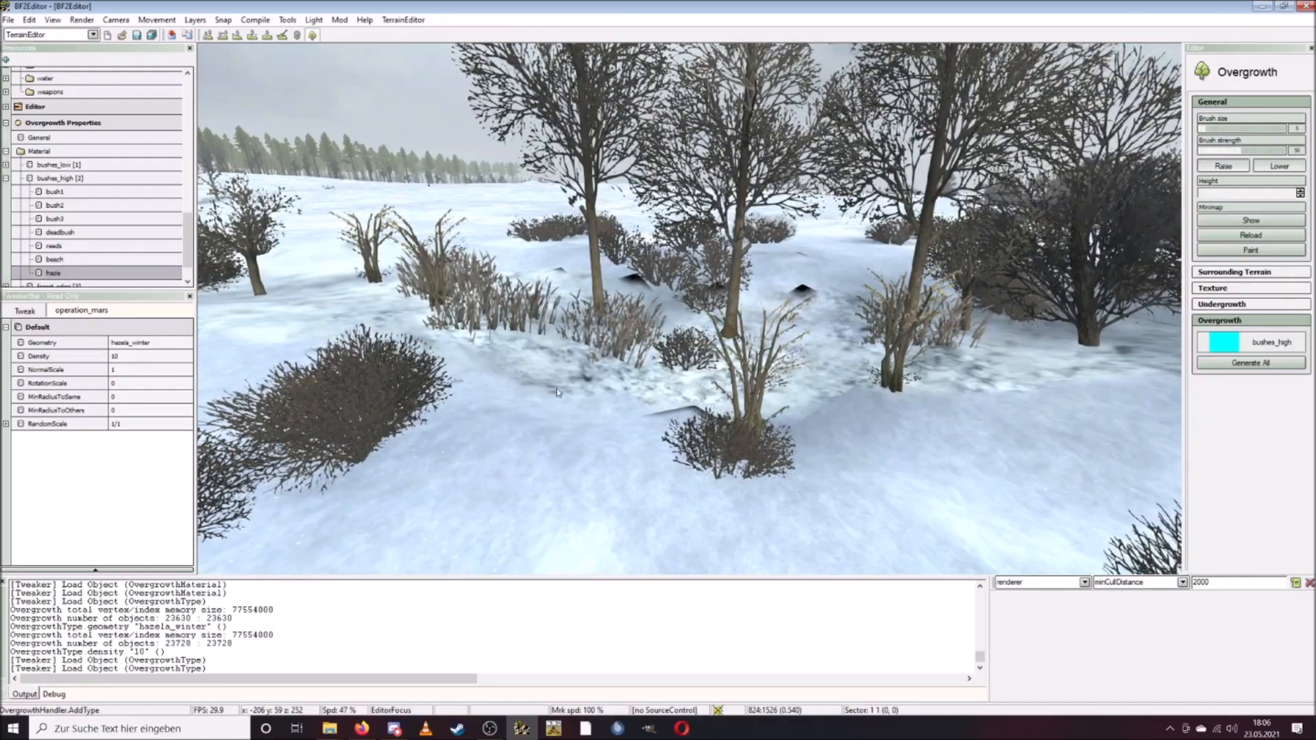
Fly across the snowy terrain and examine how the bushes_high overgrowth is distributed around the fields, trenches and forest edge.
key(w)
key(s)
key(a)
key(w)
key(w)
key(w)
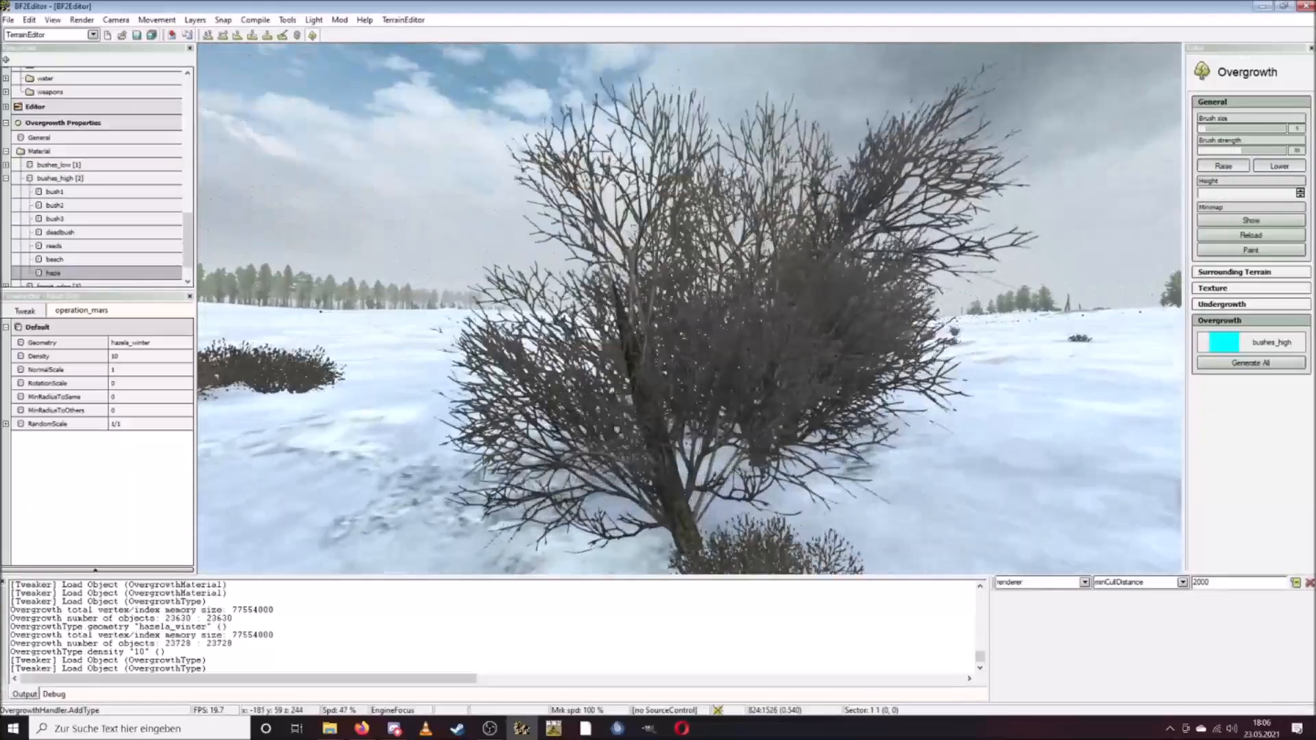
key(w)
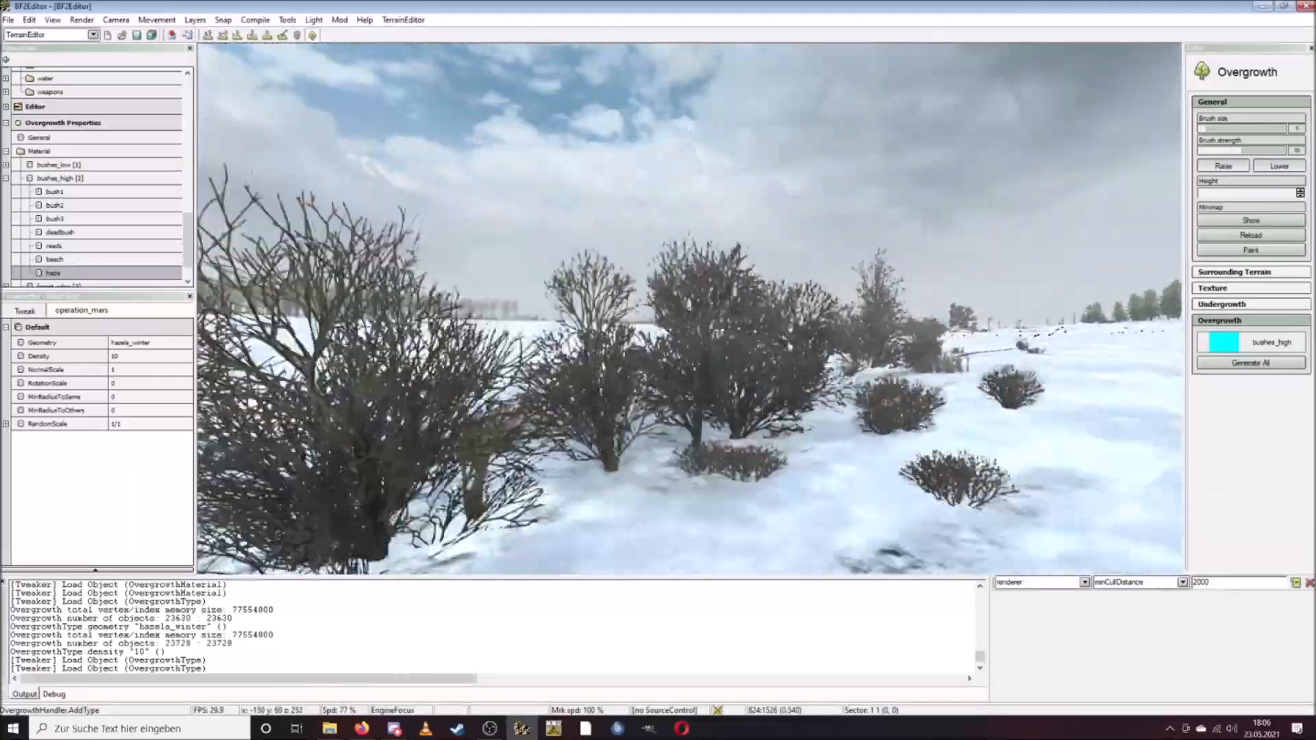
key(w)
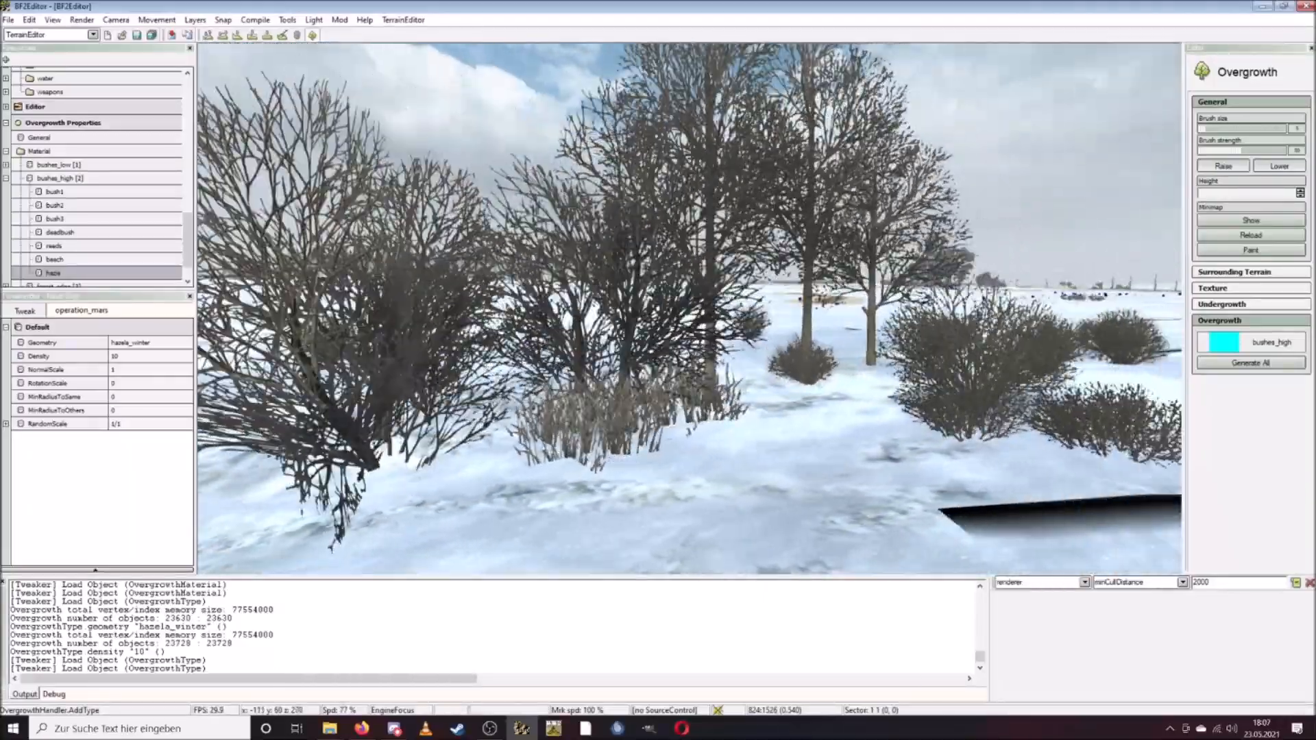
key(w)
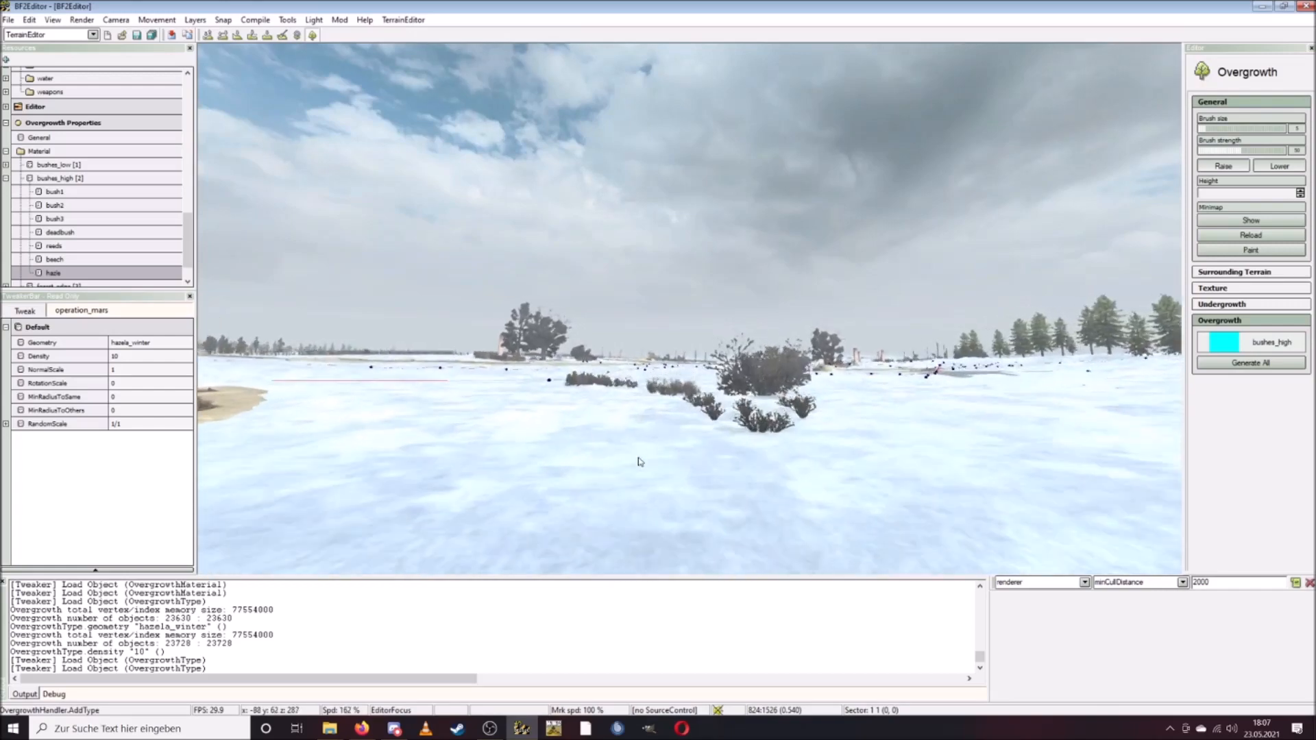
key(w)
key(s)
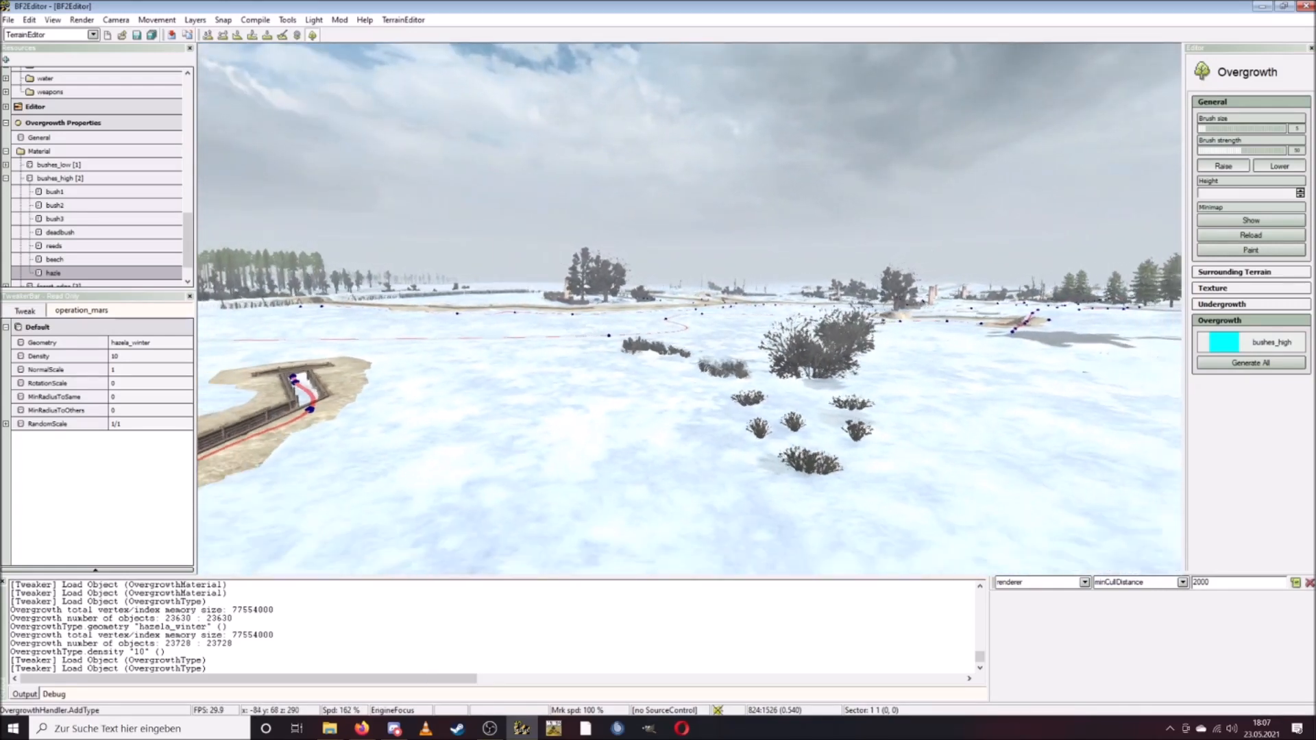
key(s)
key(w)
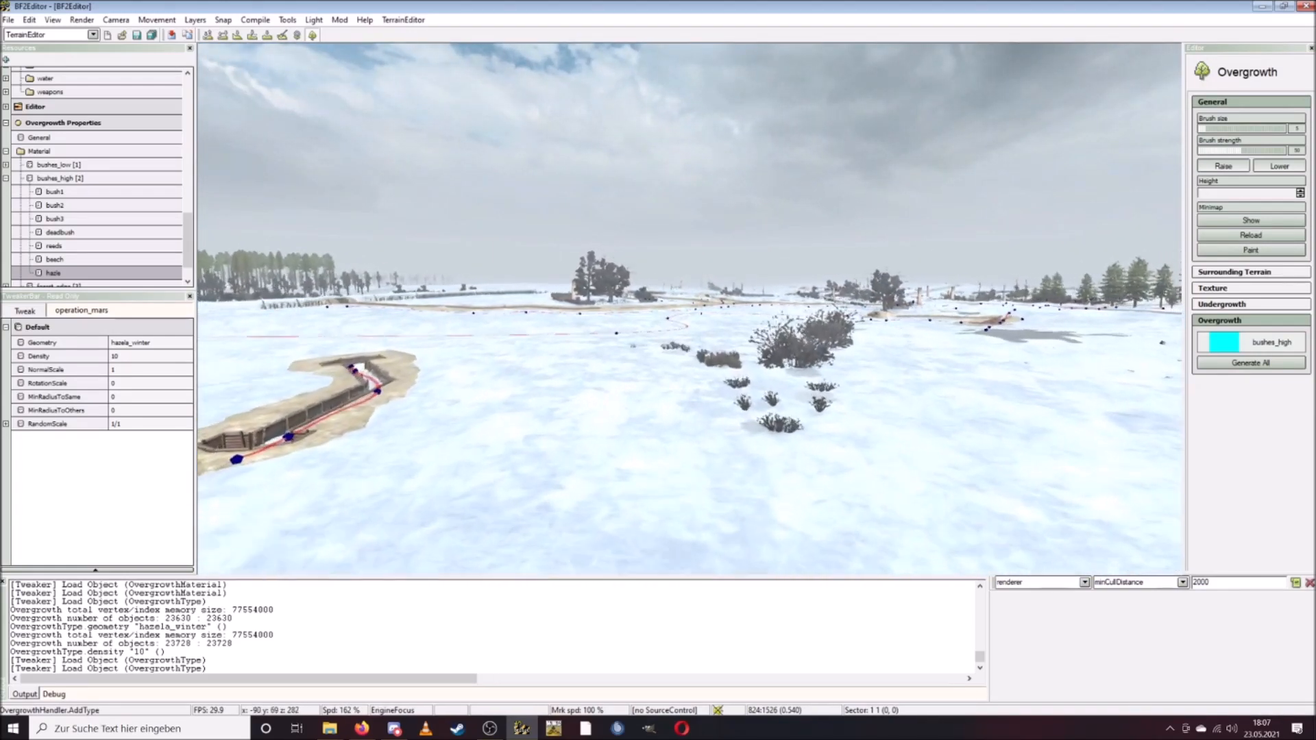
key(w)
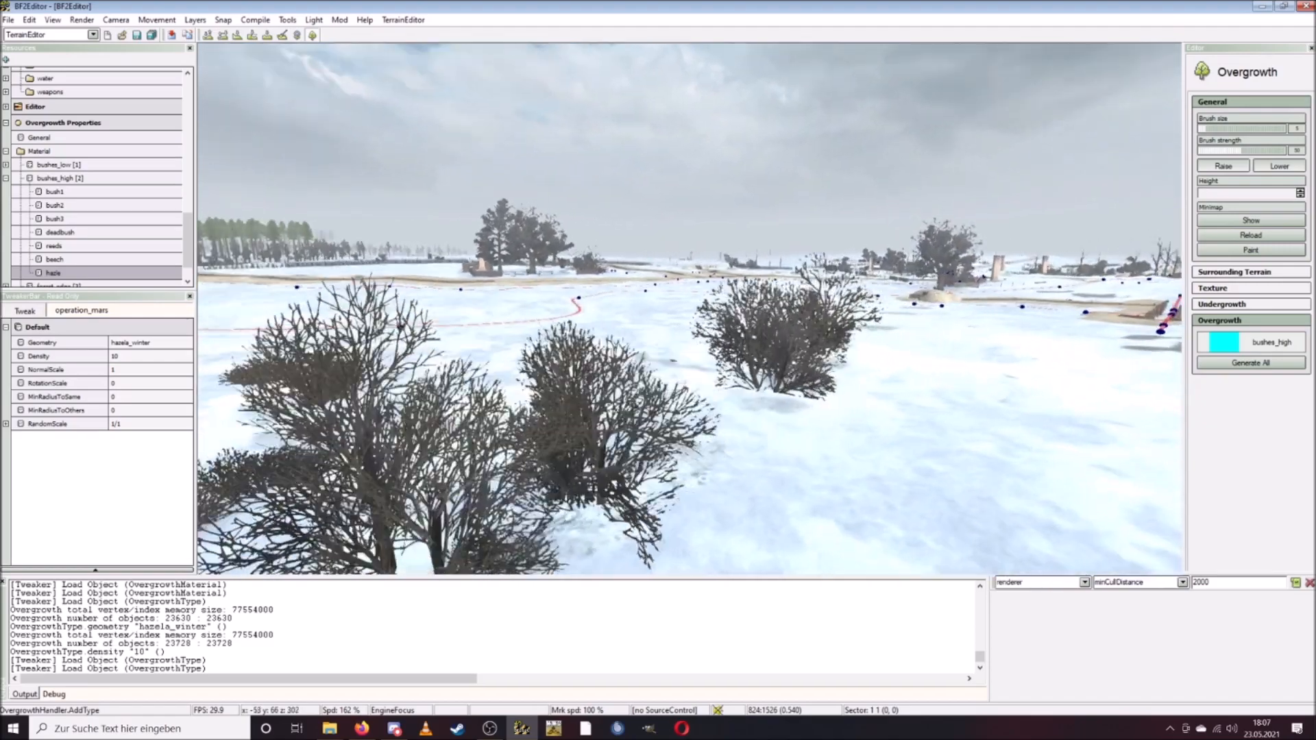
key(w)
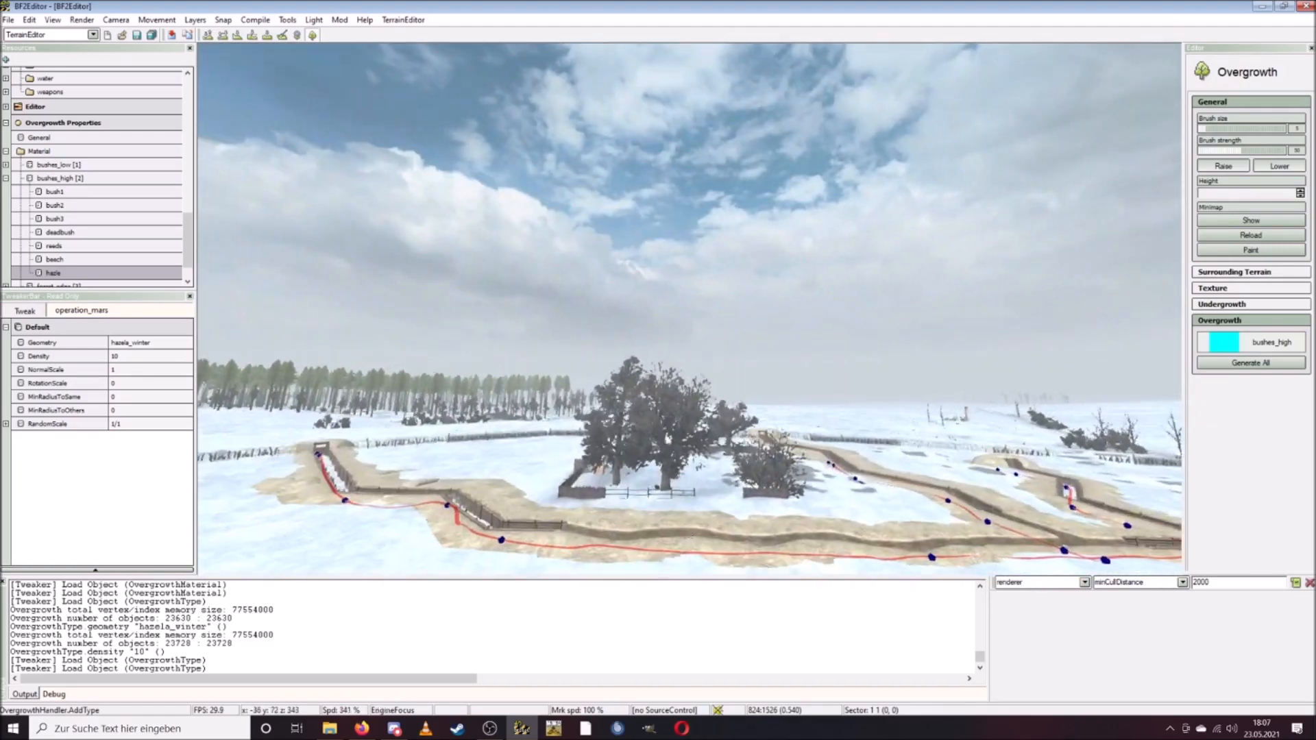
key(w)
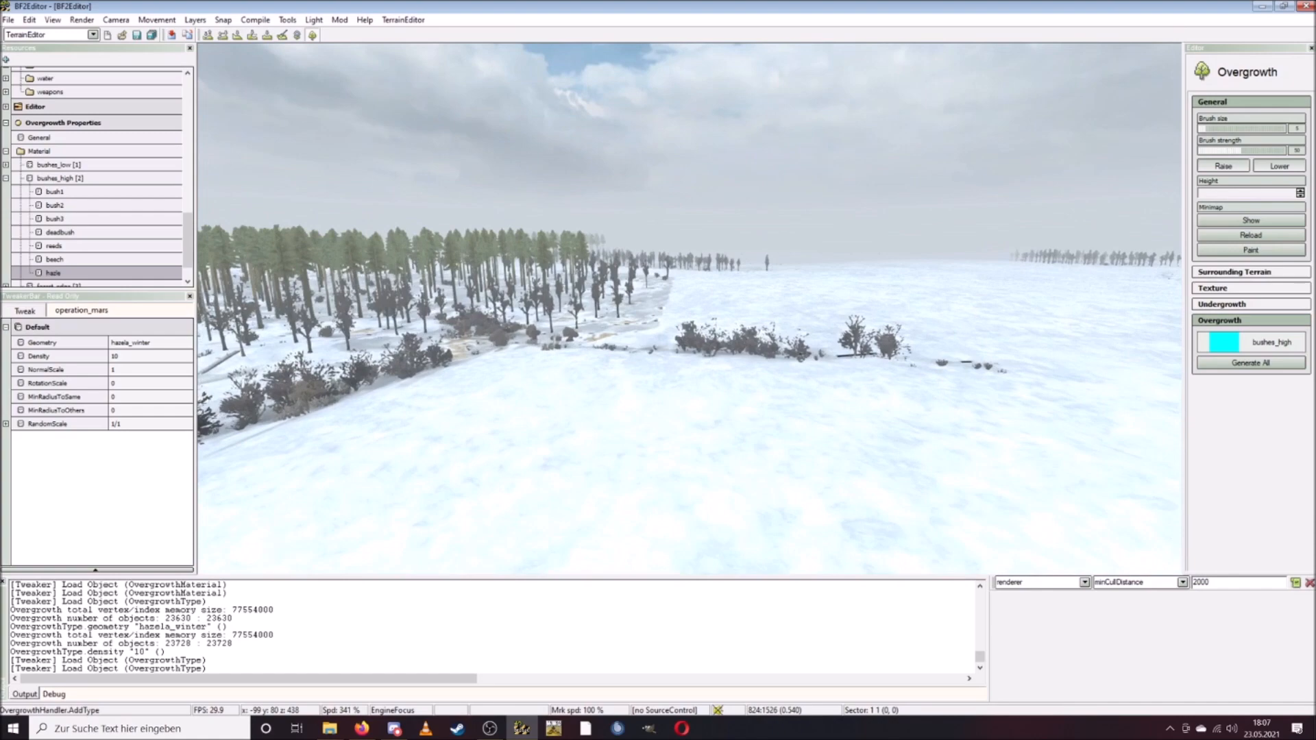
key(w)
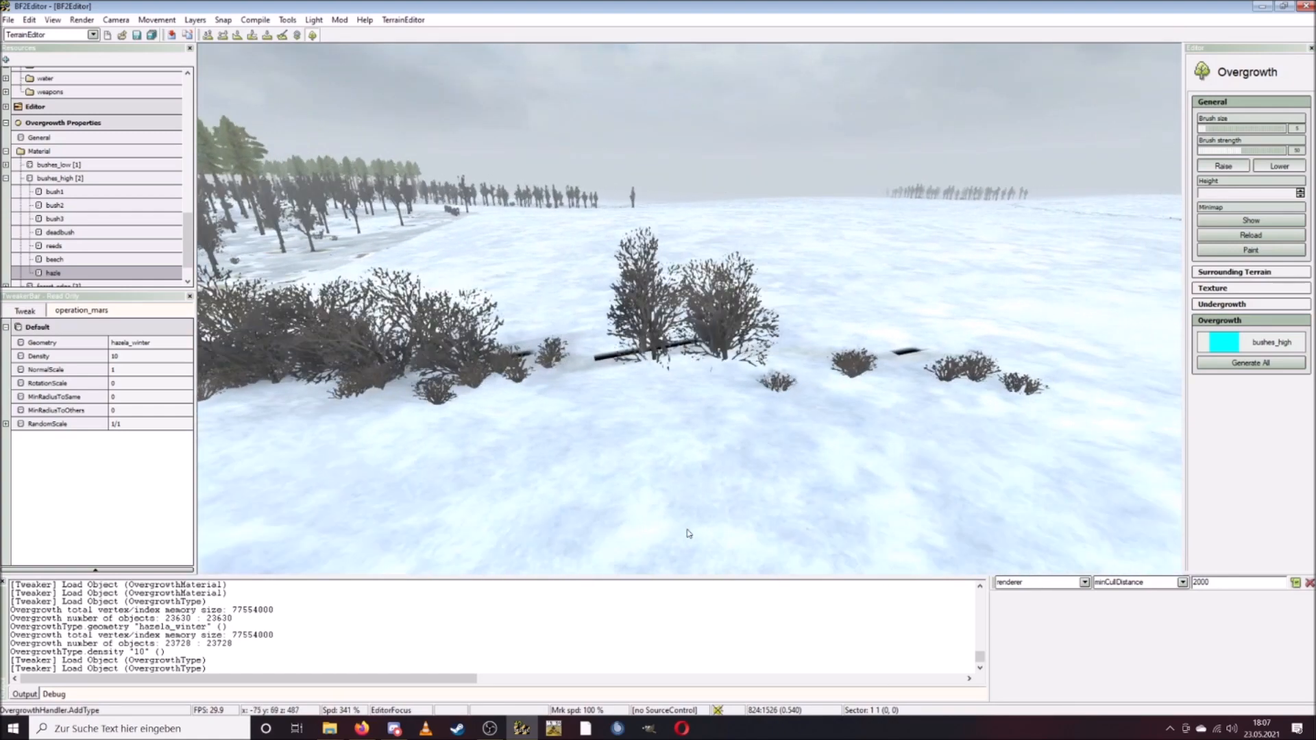
Check the painted overgrowth areas around the field in Overgrowth Mode and return the terrain to Detail Texture Mode.
click(81, 20)
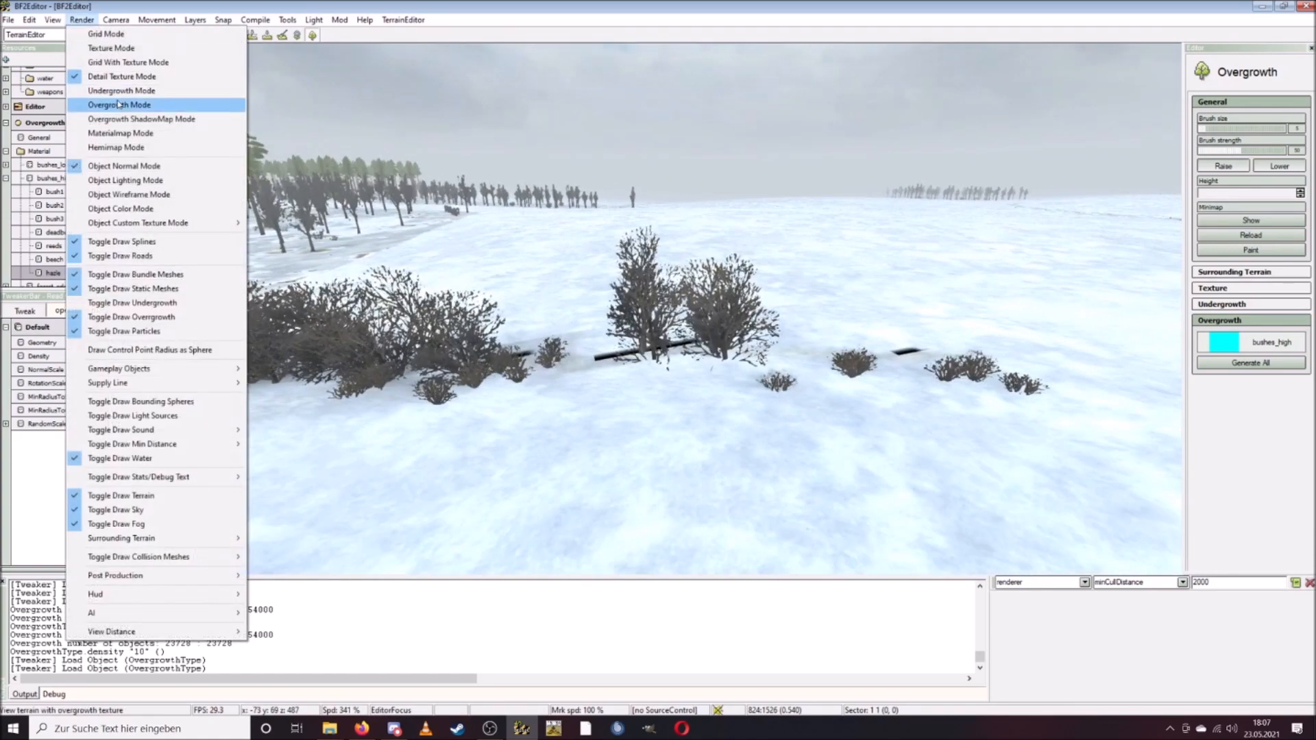
click(118, 105)
key(s)
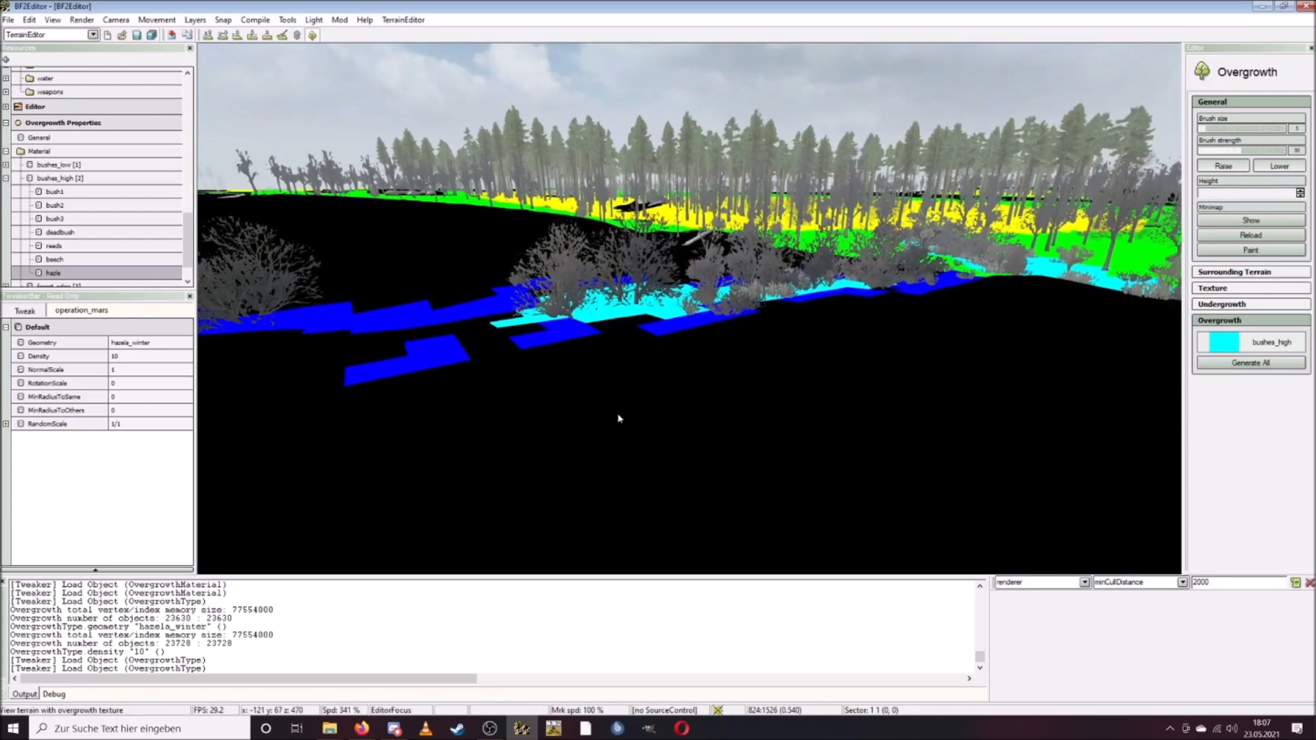
click(81, 19)
click(113, 63)
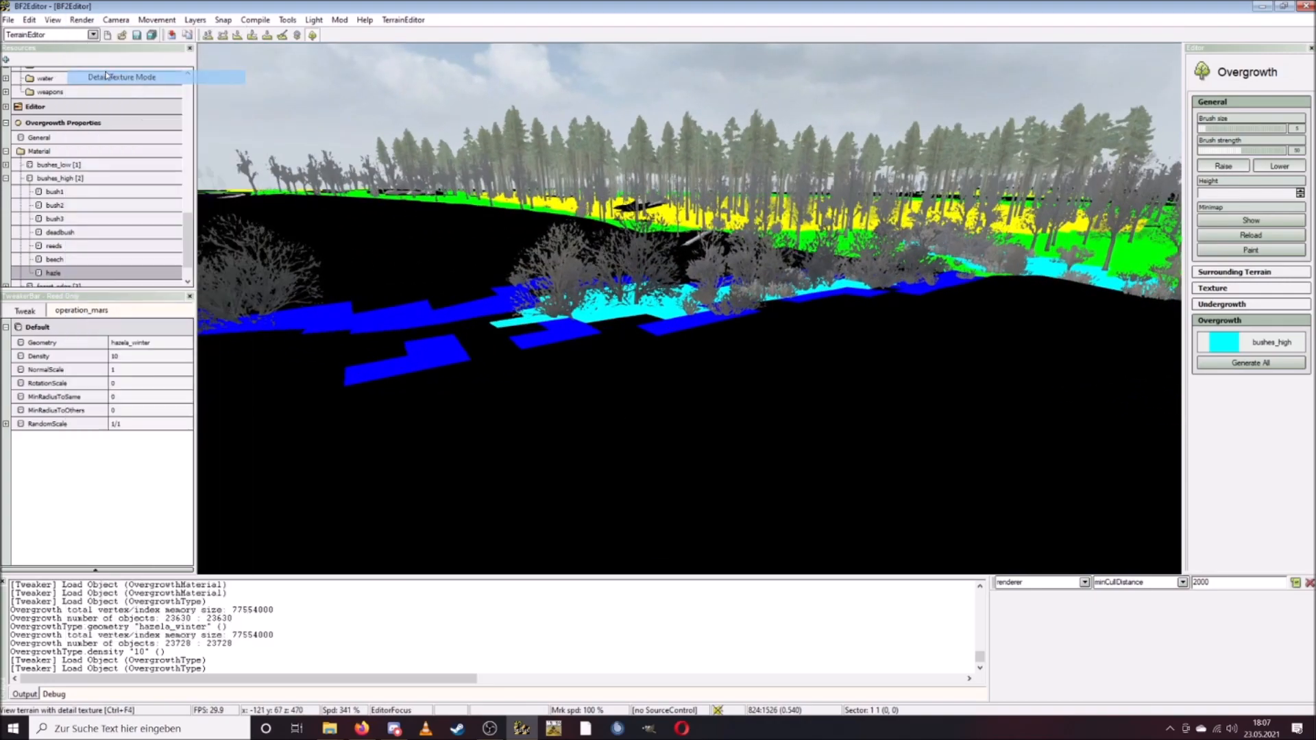
Set the haze type in bushes_high to a Density of 12 and a MinRadiusToSame of 0.1.
key(w)
scroll(689, 308, down, 5)
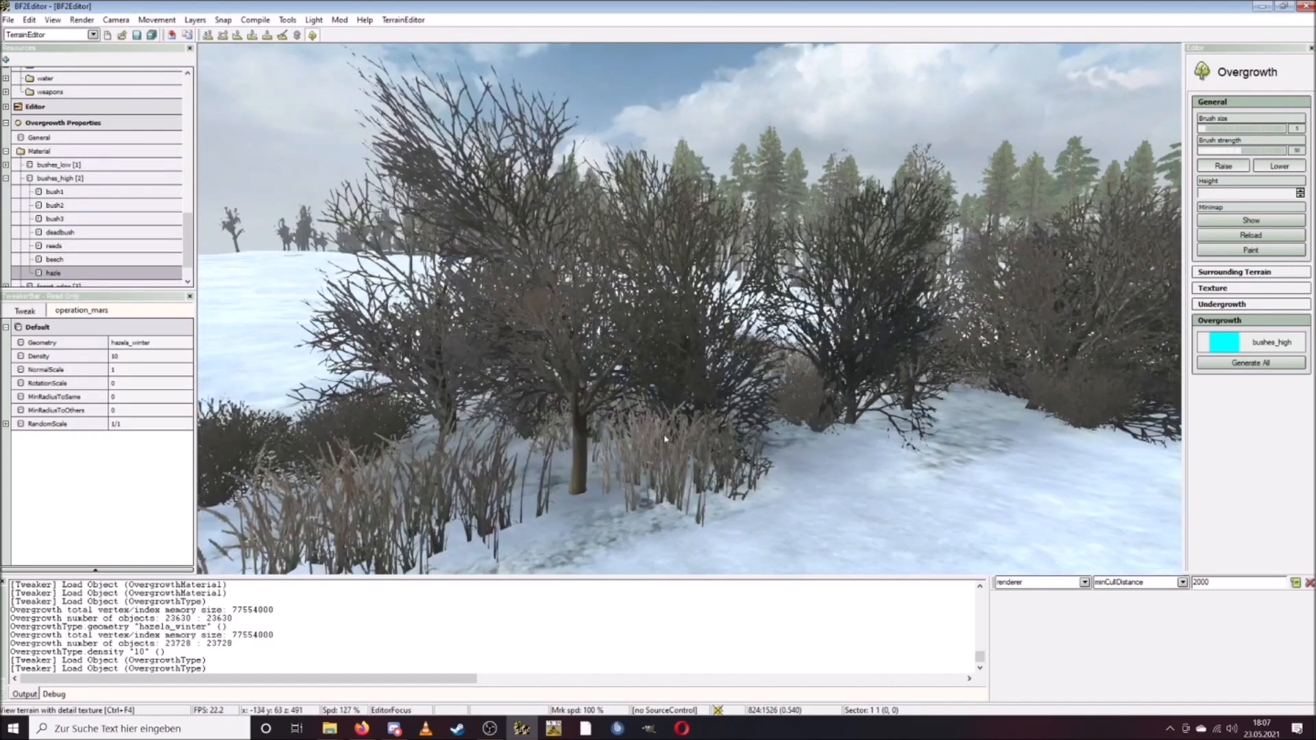
key(w)
scroll(688, 308, down, 3)
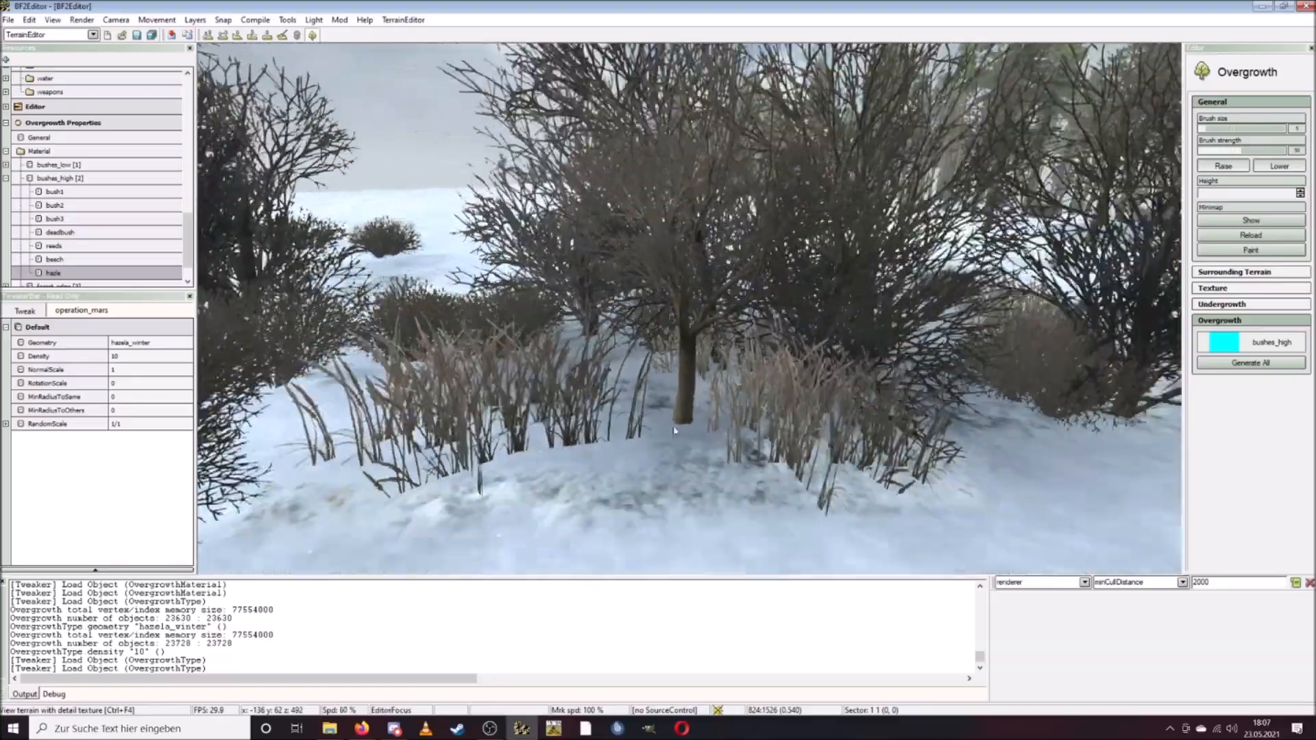
key(w)
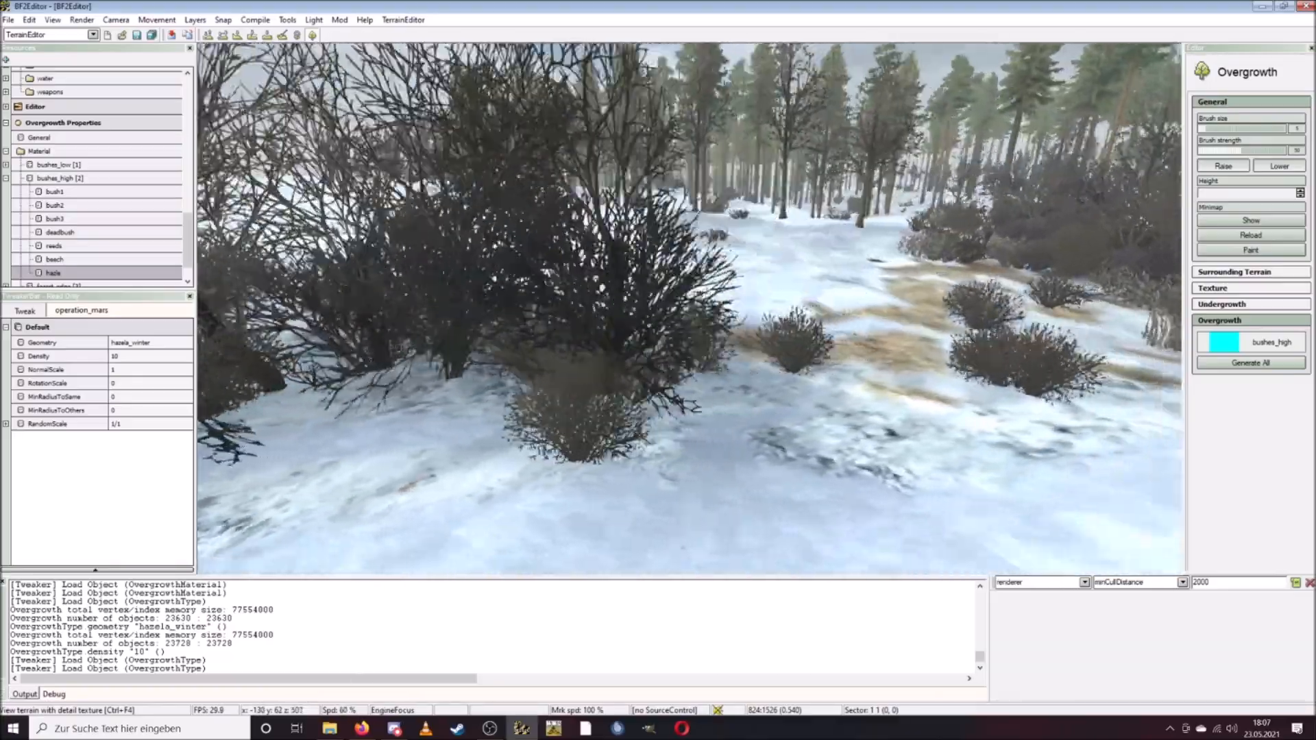
key(s)
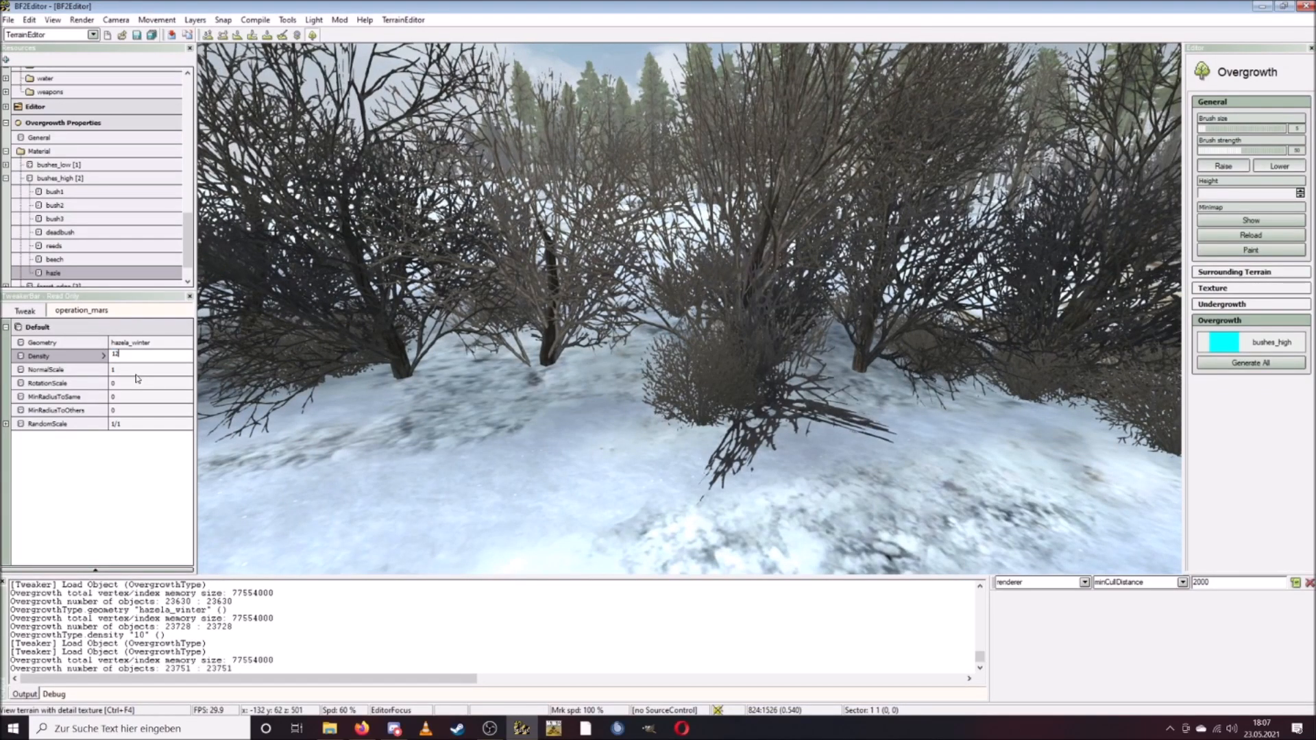
key(Return)
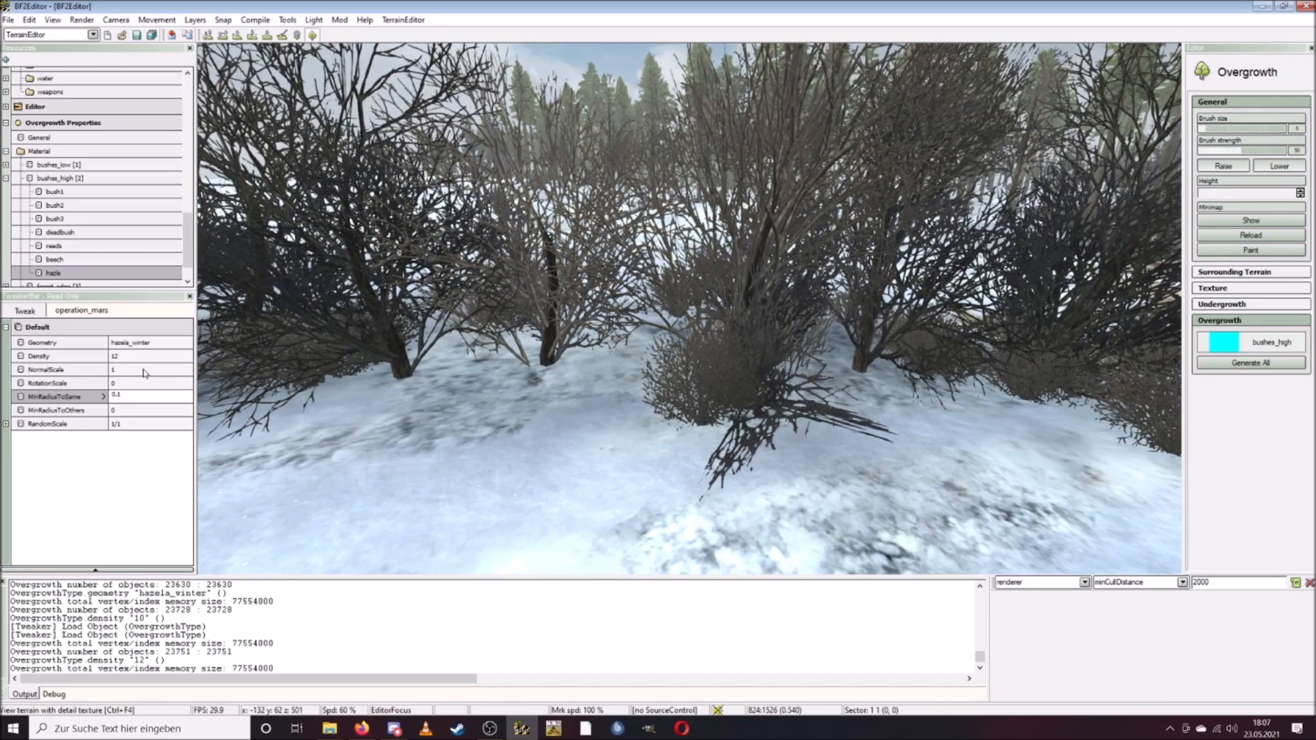
key(Return)
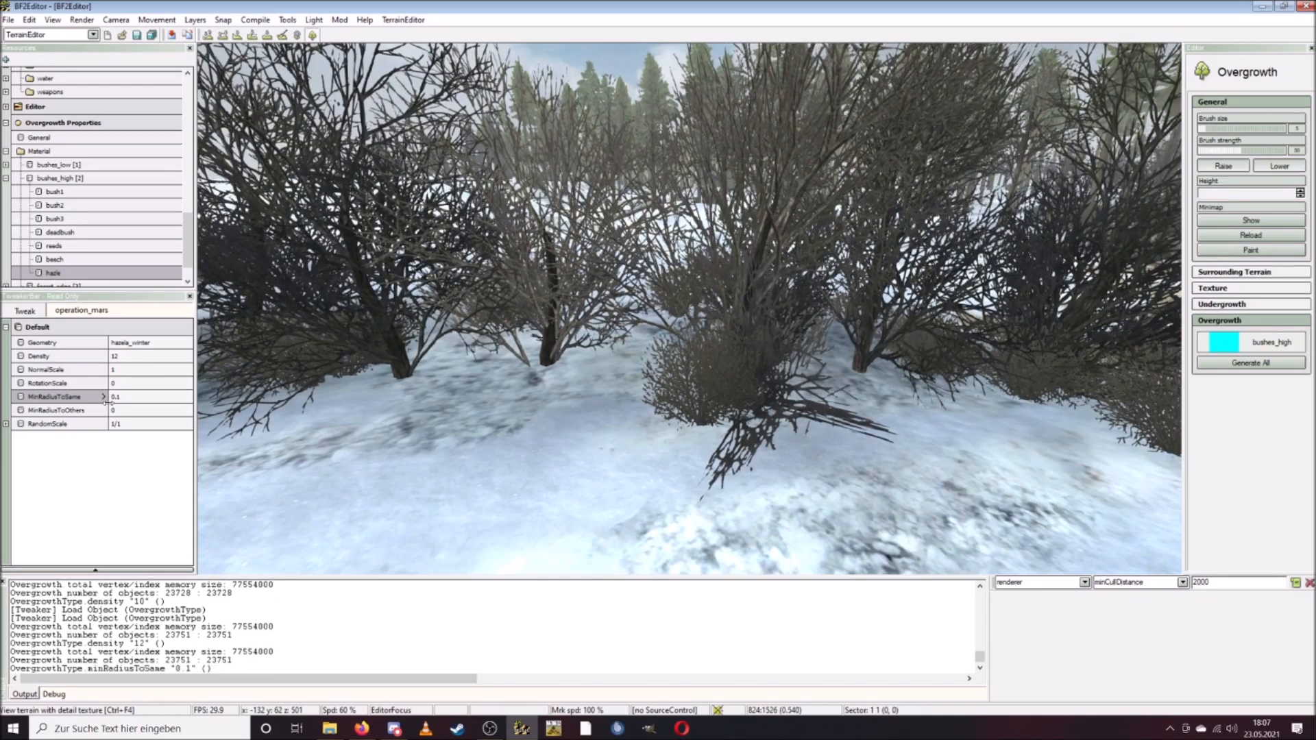
Fly across the snowy terrain and examine the regenerated bushes_high trees and bushes from near and far.
key(s)
right_drag(493, 412, 484, 477)
key(w)
key(s)
scroll(528, 433, up, 10)
key(w)
key(w)
scroll(515, 489, down, 8)
key(w)
right_drag(692, 439, 644, 428)
key(s)
key(w)
key(s)
key(a)
key(w)
scroll(696, 391, up, 5)
key(s)
key(w)
key(w)
key(w)
key(w)
key(w)
key(w)
key(w)
scroll(678, 422, down, 7)
key(w)
mouse_move(751, 389)
right_down()
mouse_move(686, 400)
mouse_move(737, 384)
mouse_move(743, 369)
right_up()
scroll(716, 393, down, 2)
key(w)
key(s)
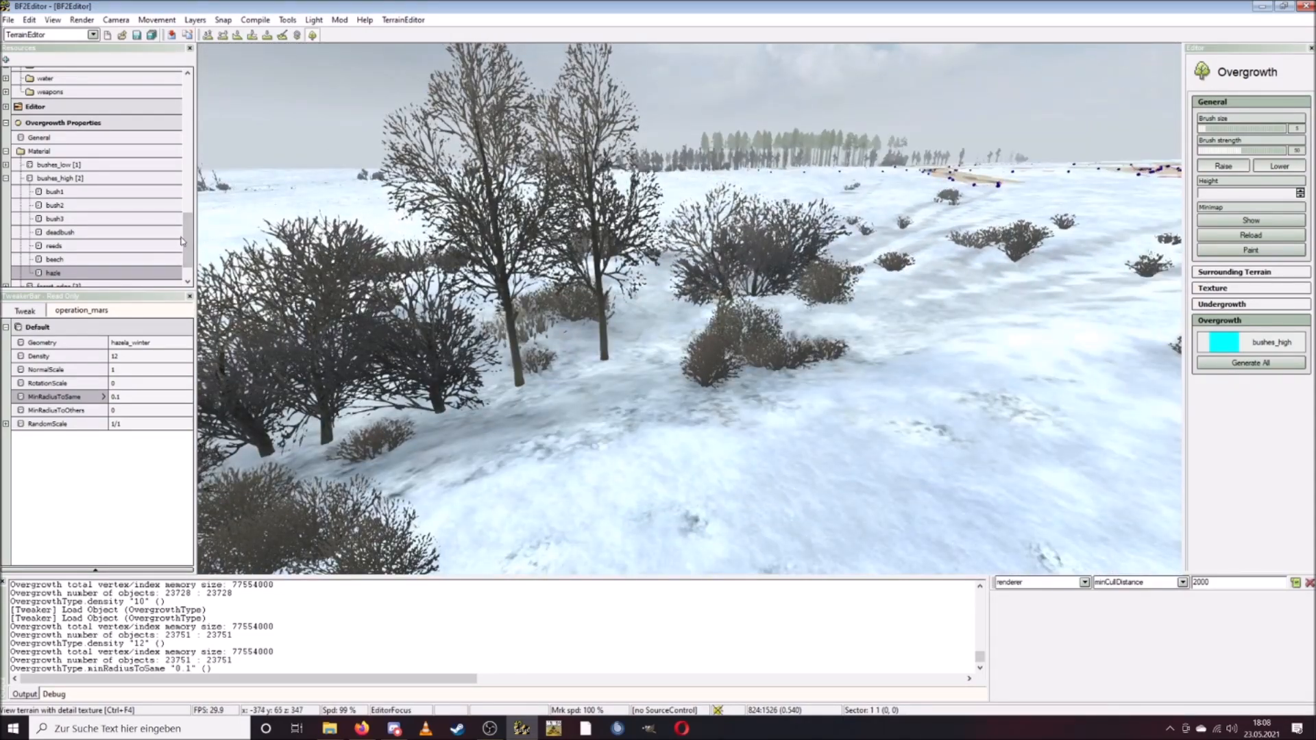
Expand the forest_edge material and review the properties of its bush1, bush2, bush3 and deadbush types.
scroll(187, 260, down, 1)
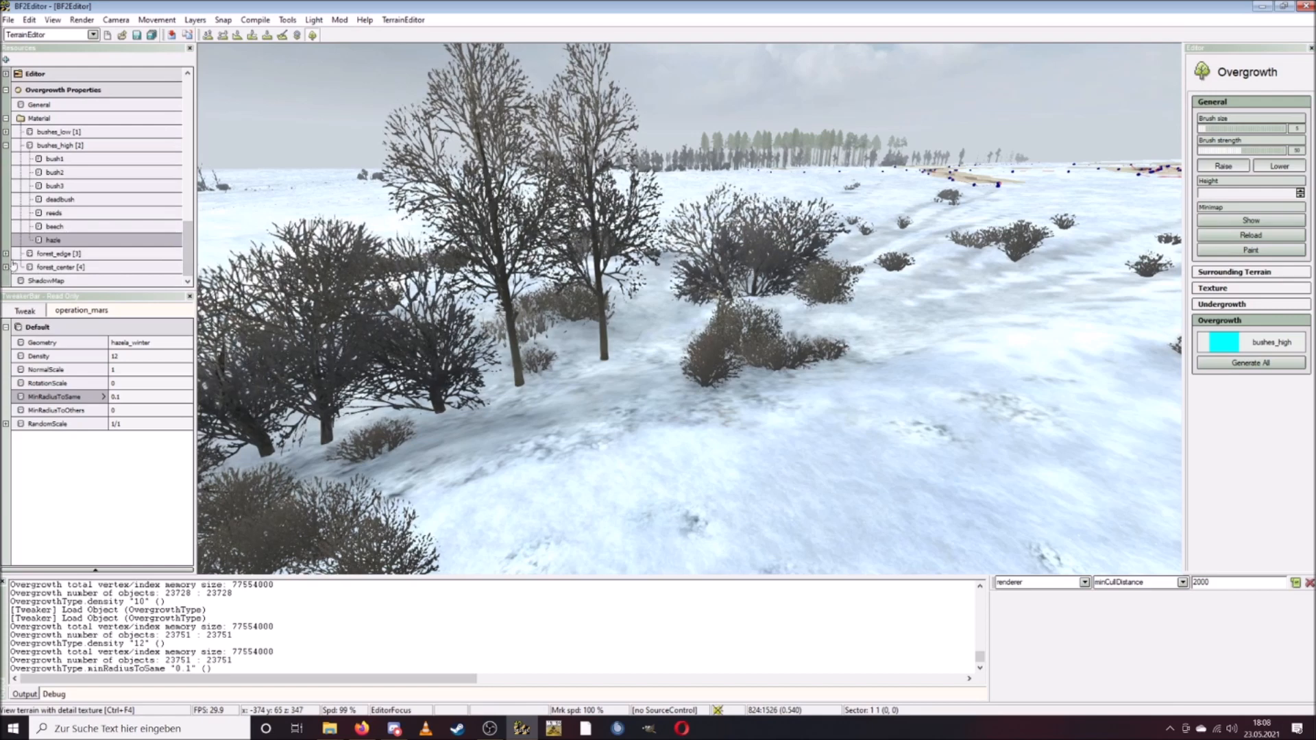
scroll(72, 273, down, 2)
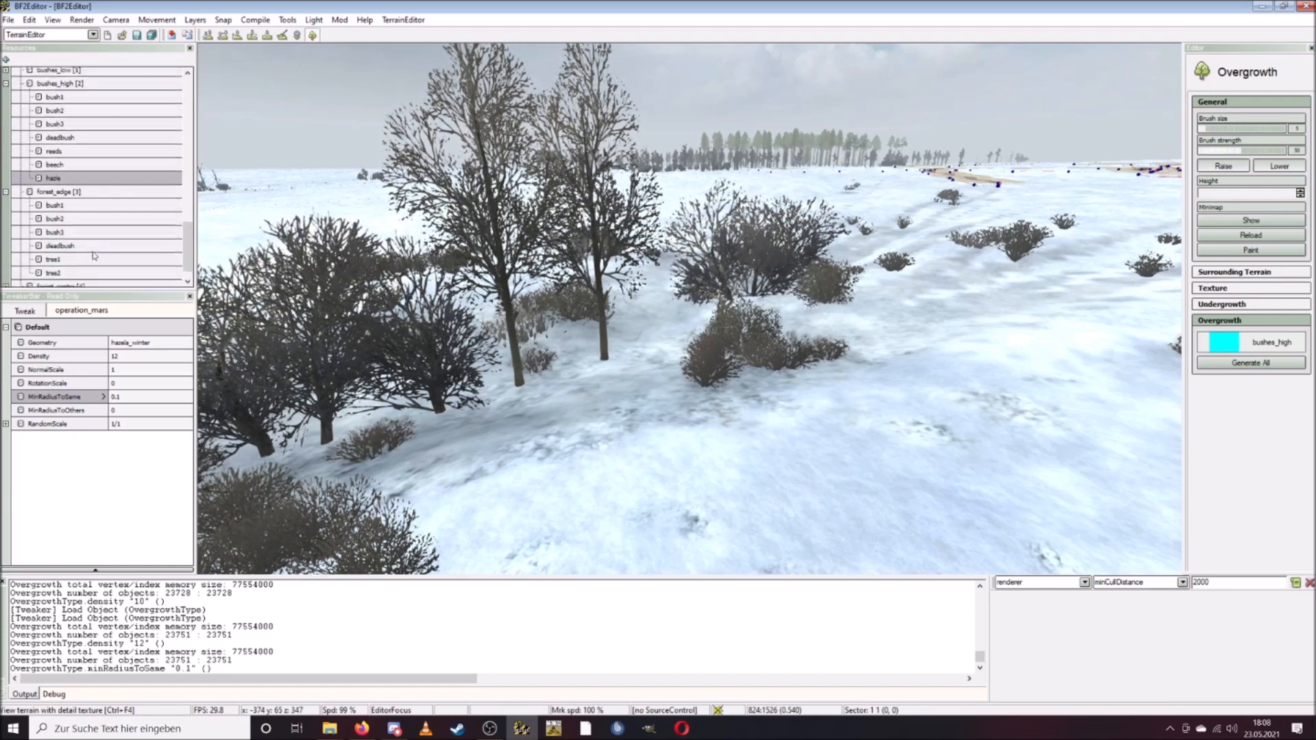
click(75, 199)
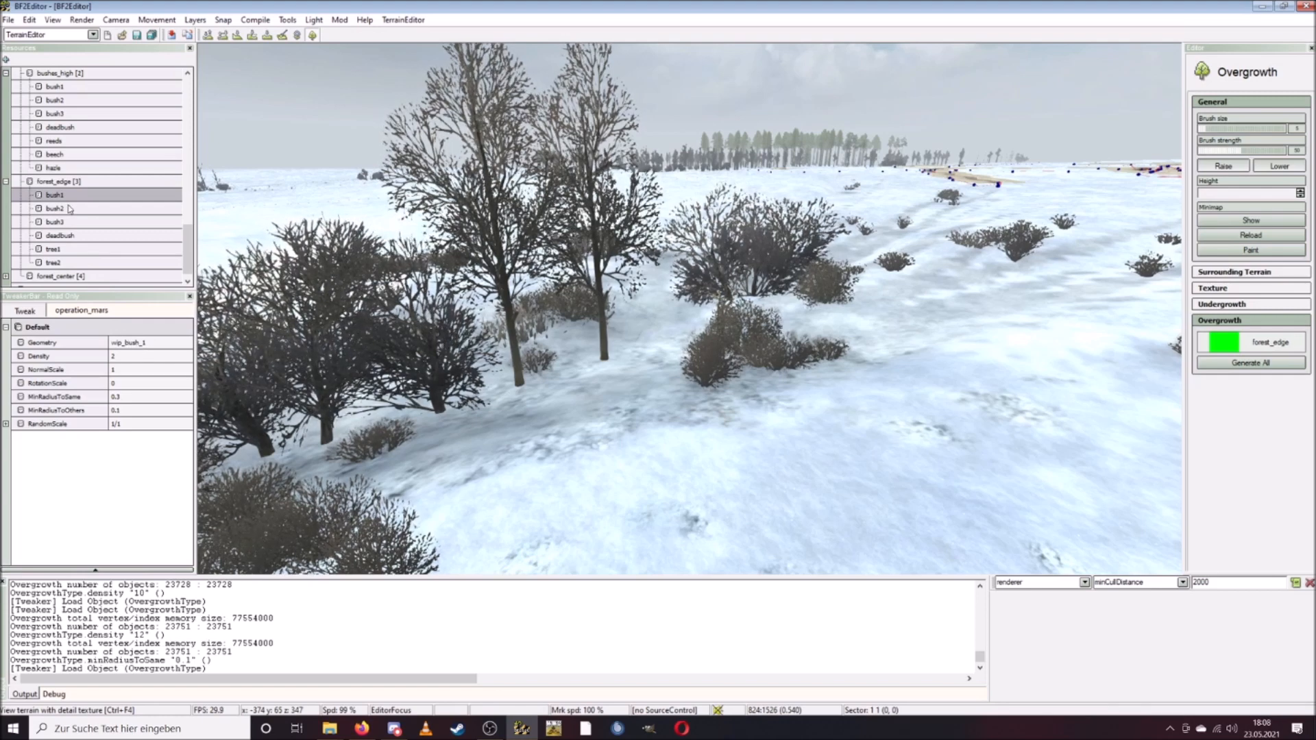
click(70, 209)
click(69, 222)
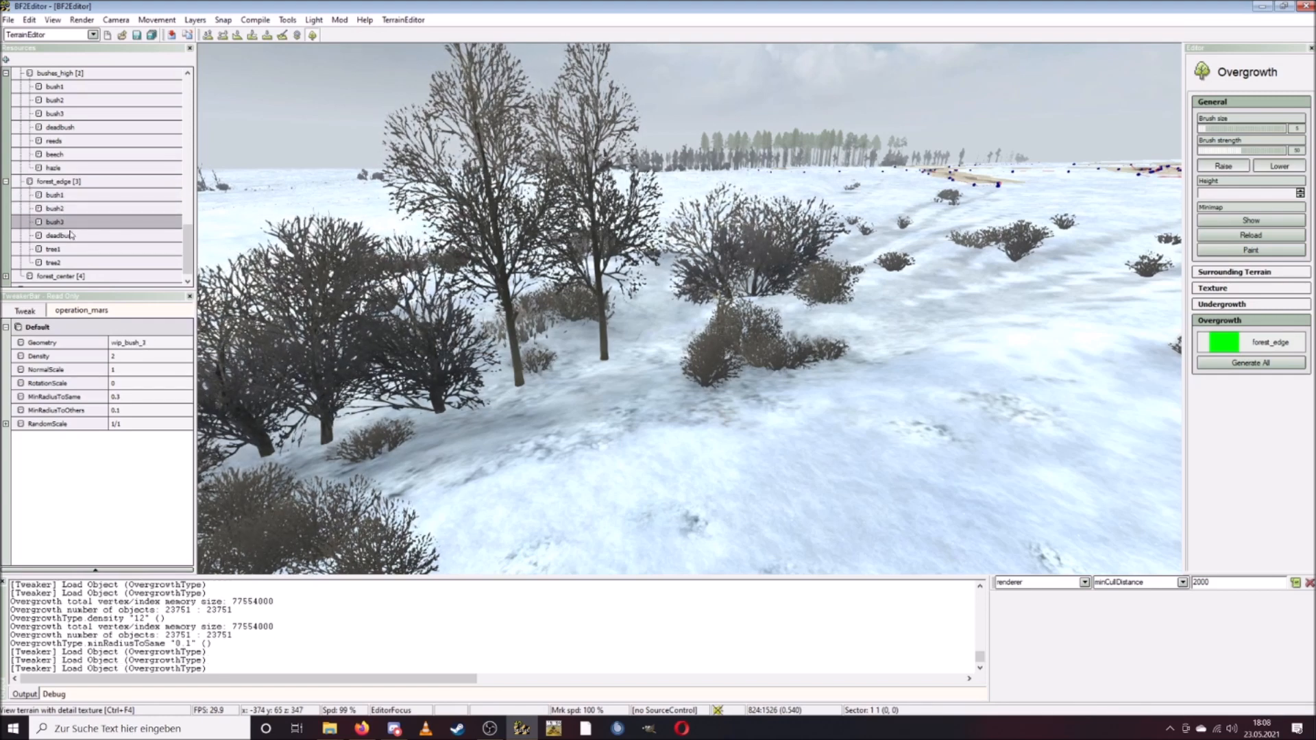
click(70, 235)
Add a new overgrowth type named beech to the forest_edge material.
right_drag(205, 295, 710, 379)
key(w)
scroll(561, 367, up, 5)
key(s)
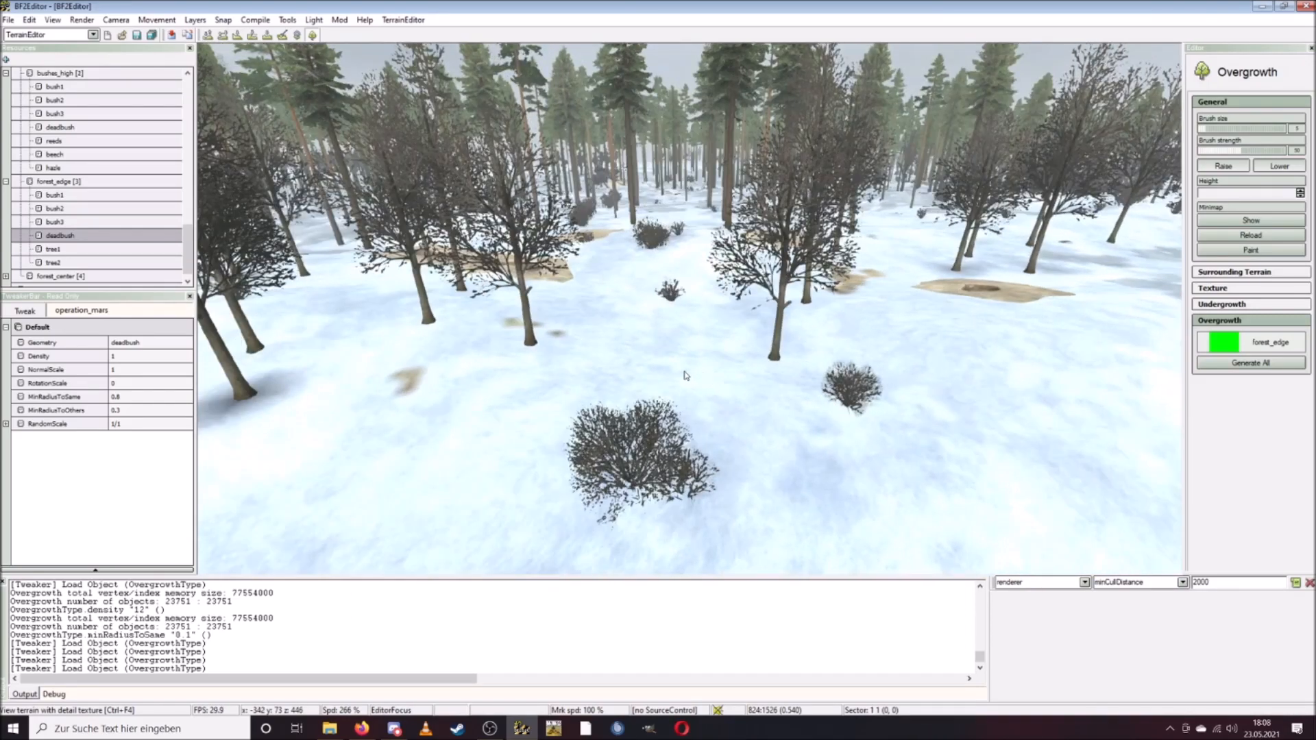
key(s)
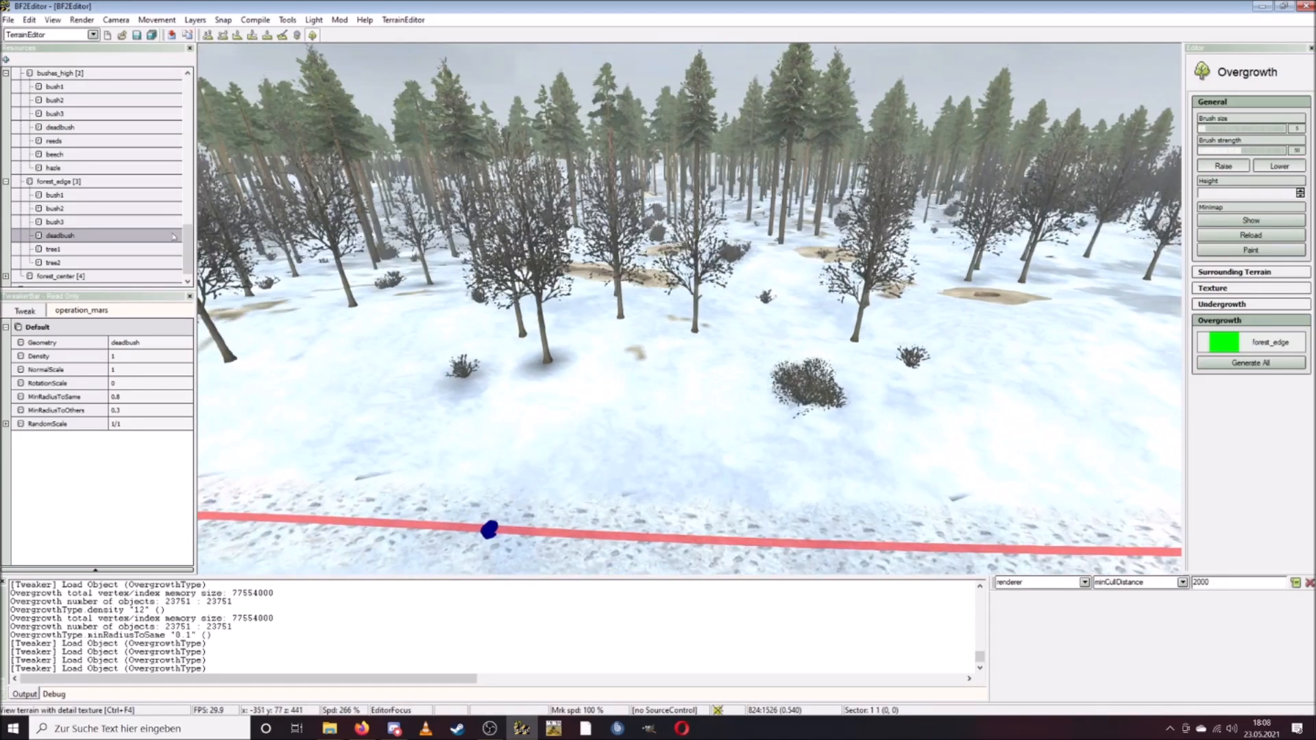
click(74, 181)
right_click(71, 182)
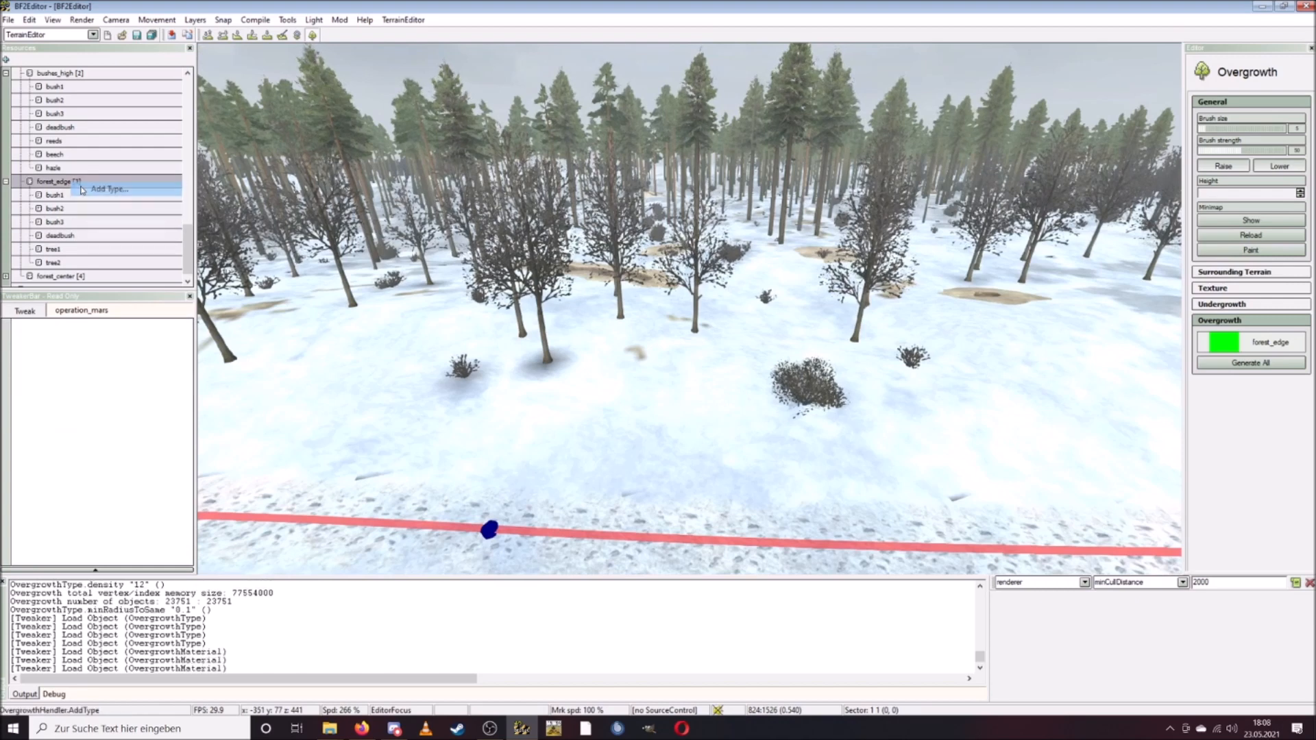
click(96, 189)
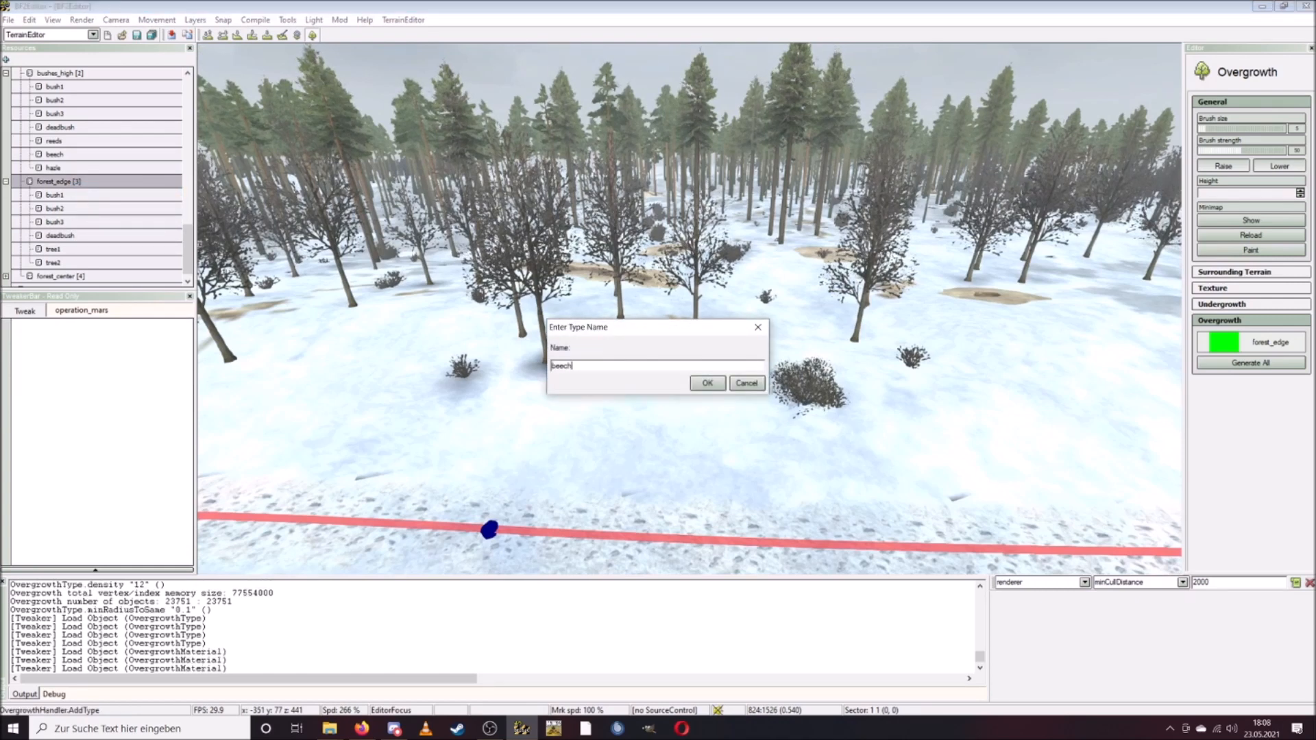
click(708, 381)
scroll(98, 253, down, 1)
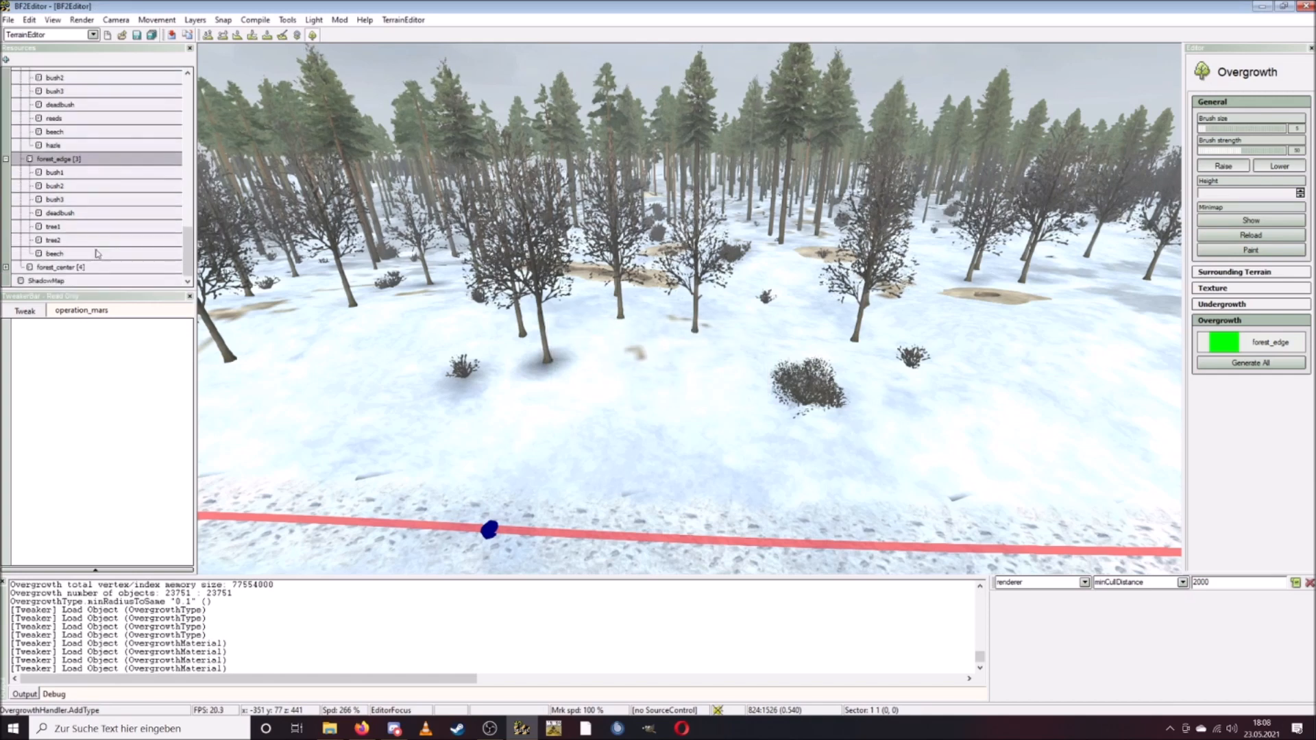
Assign the beecha_winter geometry from the winter BeechA_winter folder to the beech type in forest_edge.
click(55, 254)
click(146, 343)
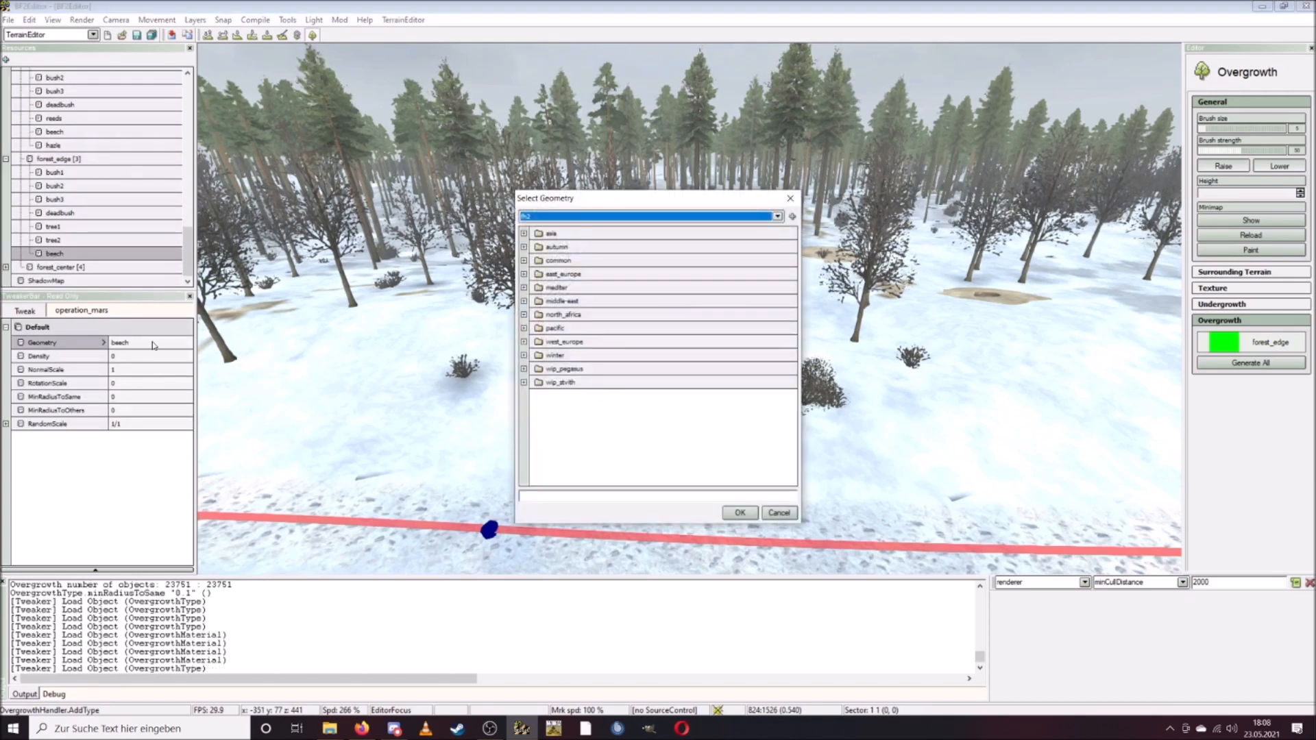
click(524, 355)
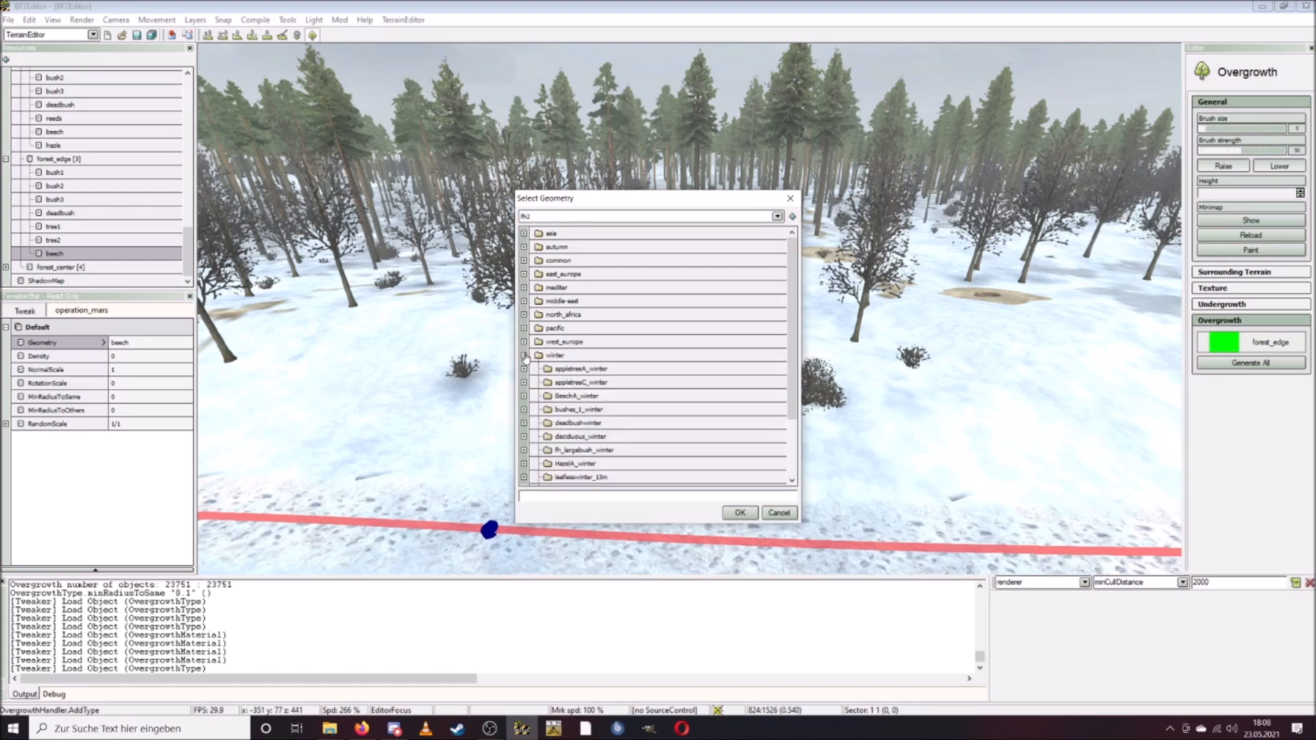
scroll(648, 402, down, 1)
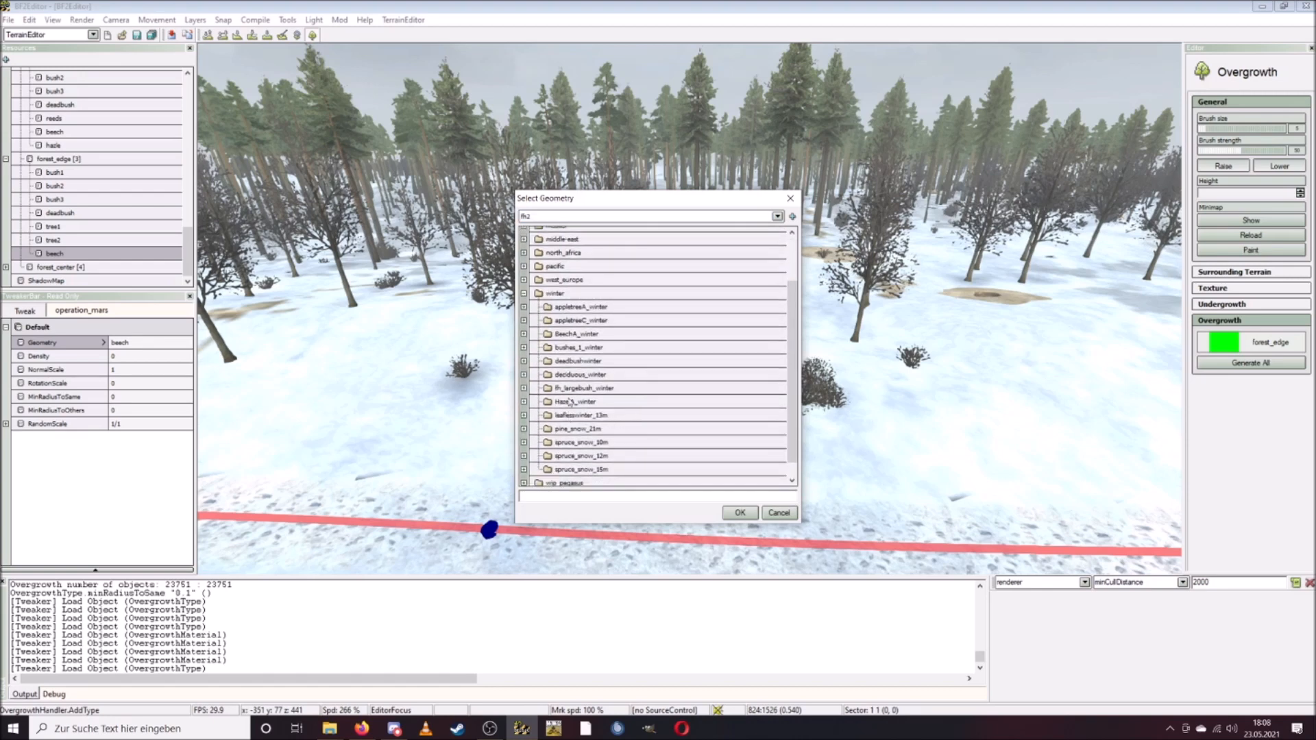
click(525, 334)
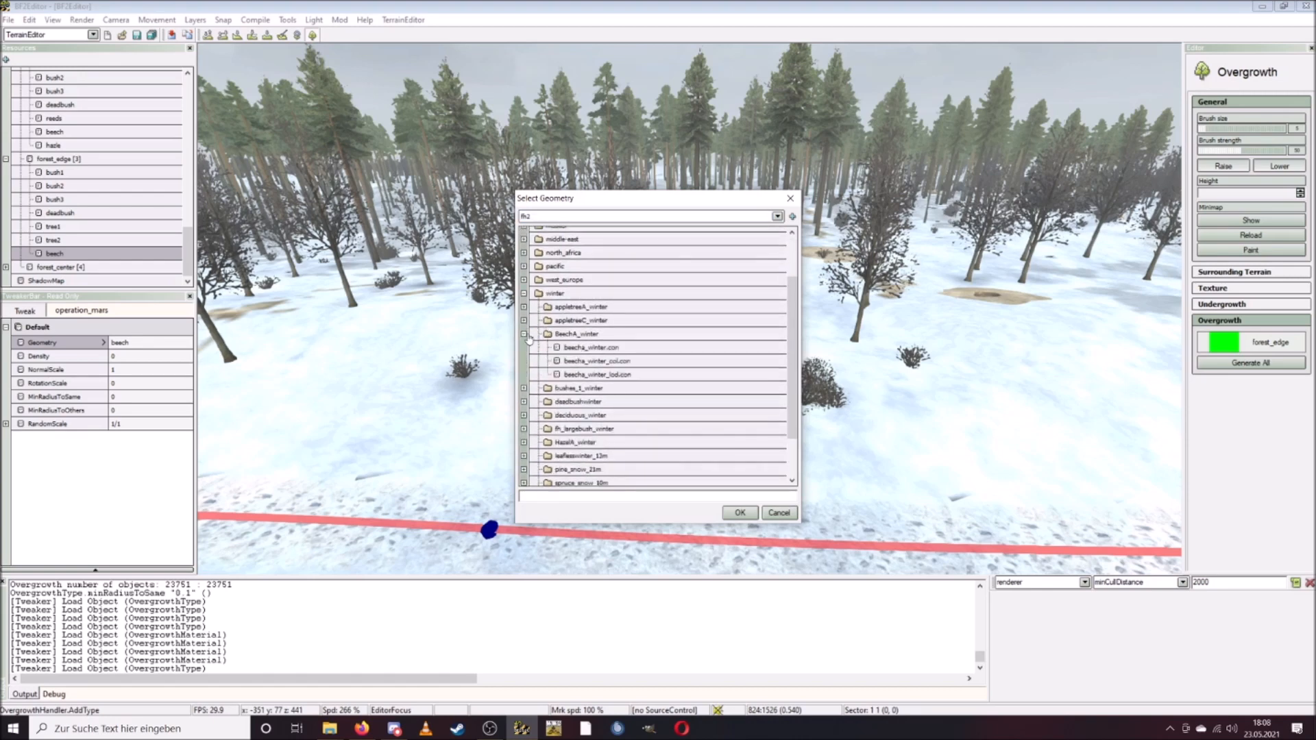
click(612, 350)
click(742, 515)
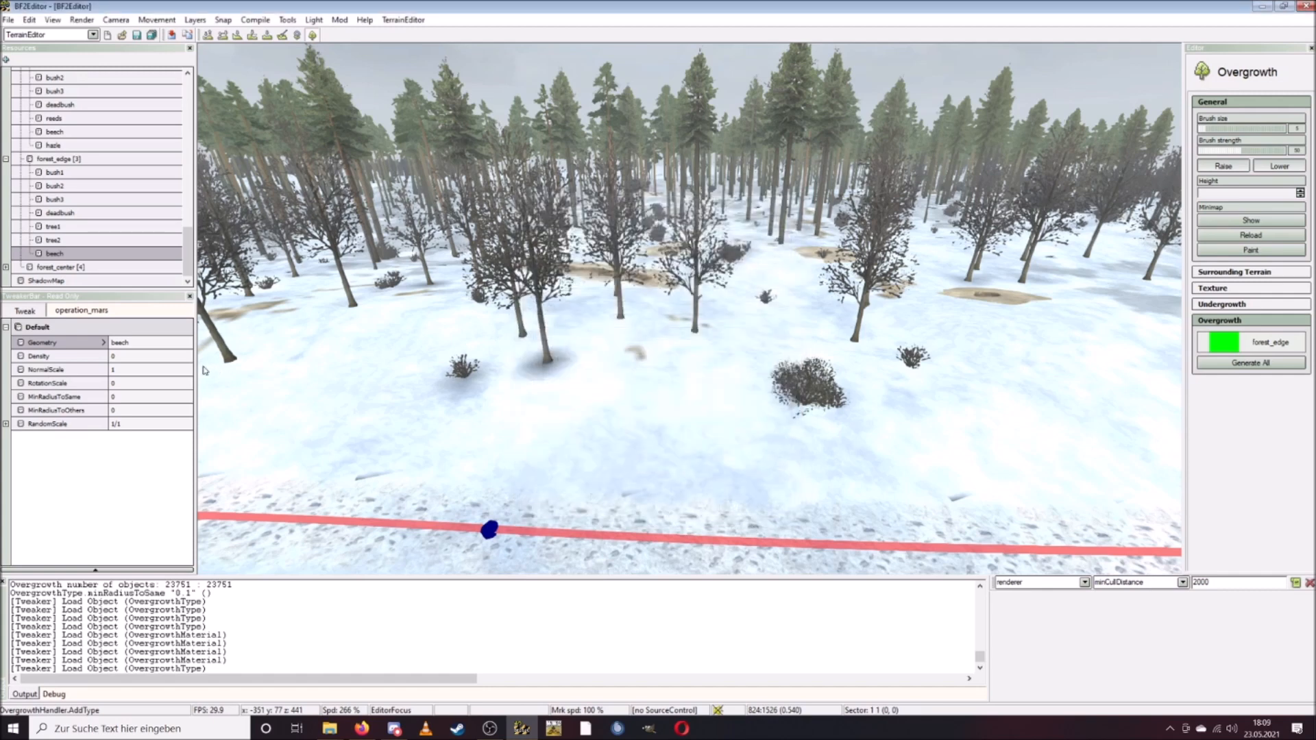
Set the Density of the beech type in forest_edge to 2.
click(146, 355)
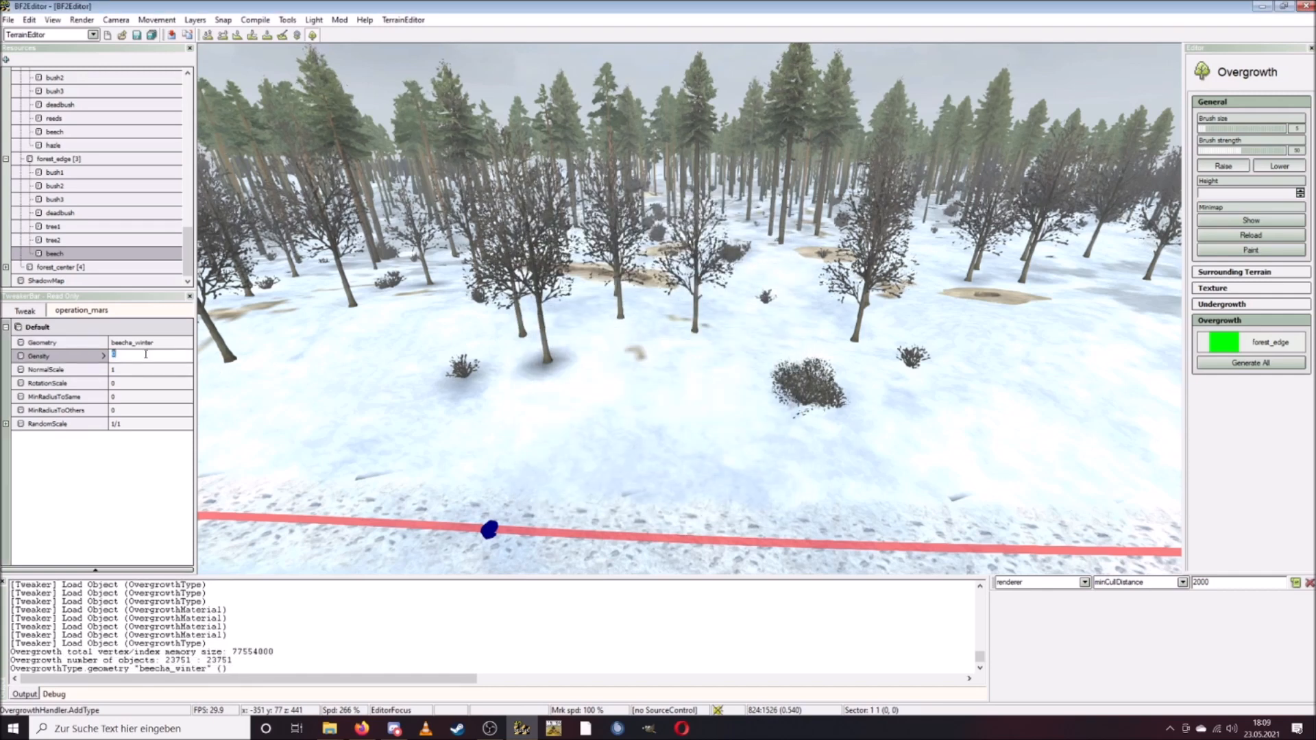
text(2)
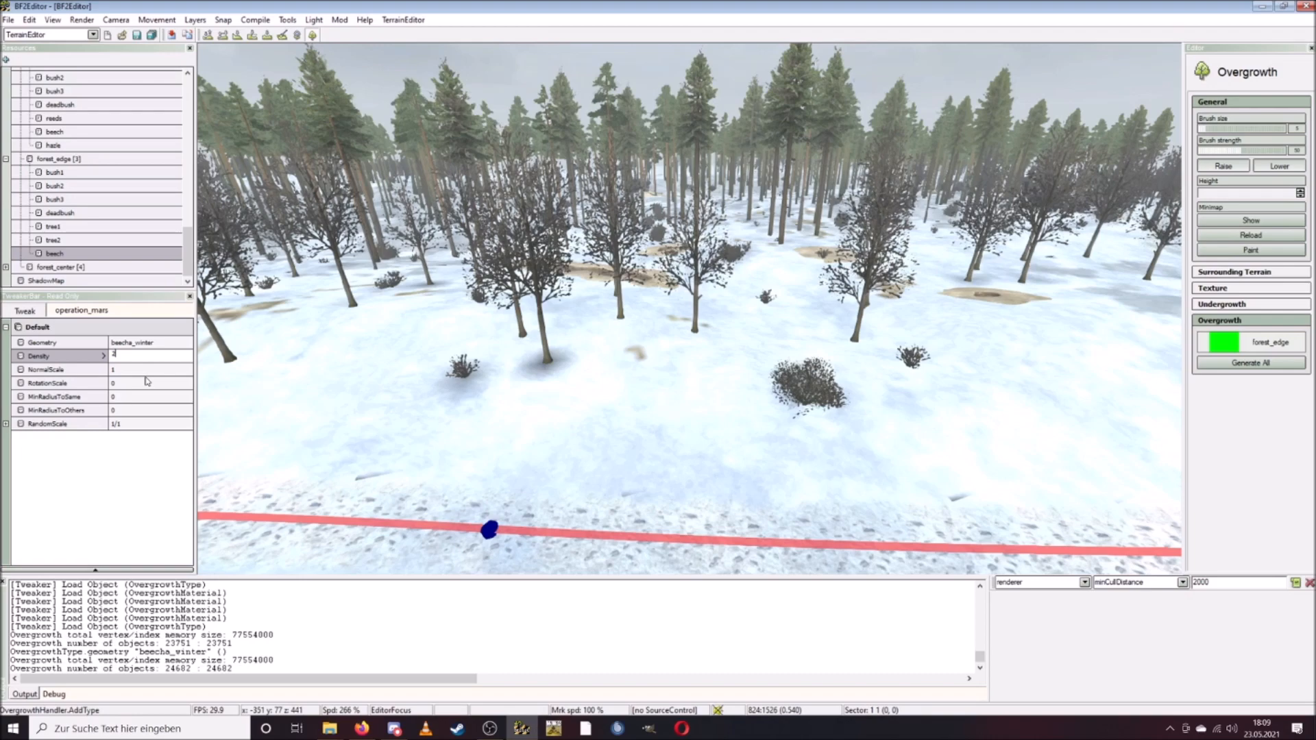
key(Return)
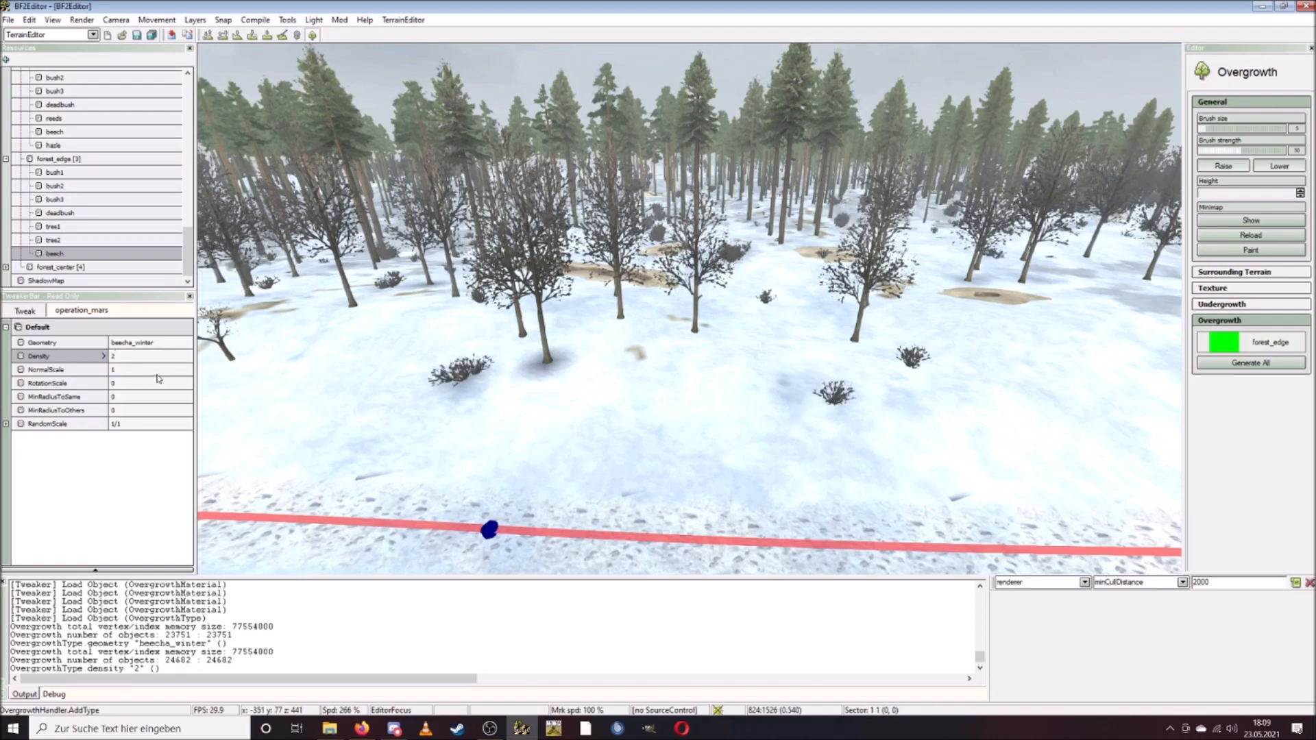
Set MinRadiusToSame to 0.1 and MinRadiusToOthers to 0.05 for the forest_edge beech type.
key(a)
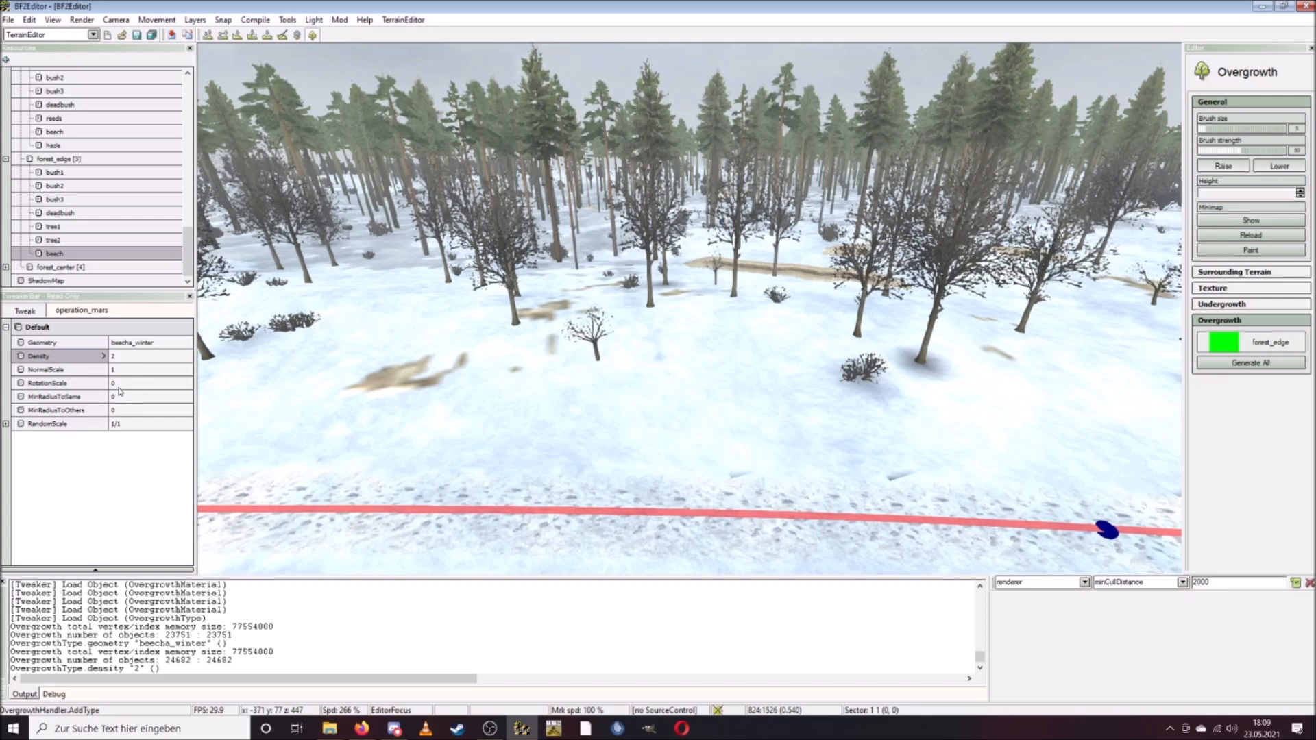
click(138, 399)
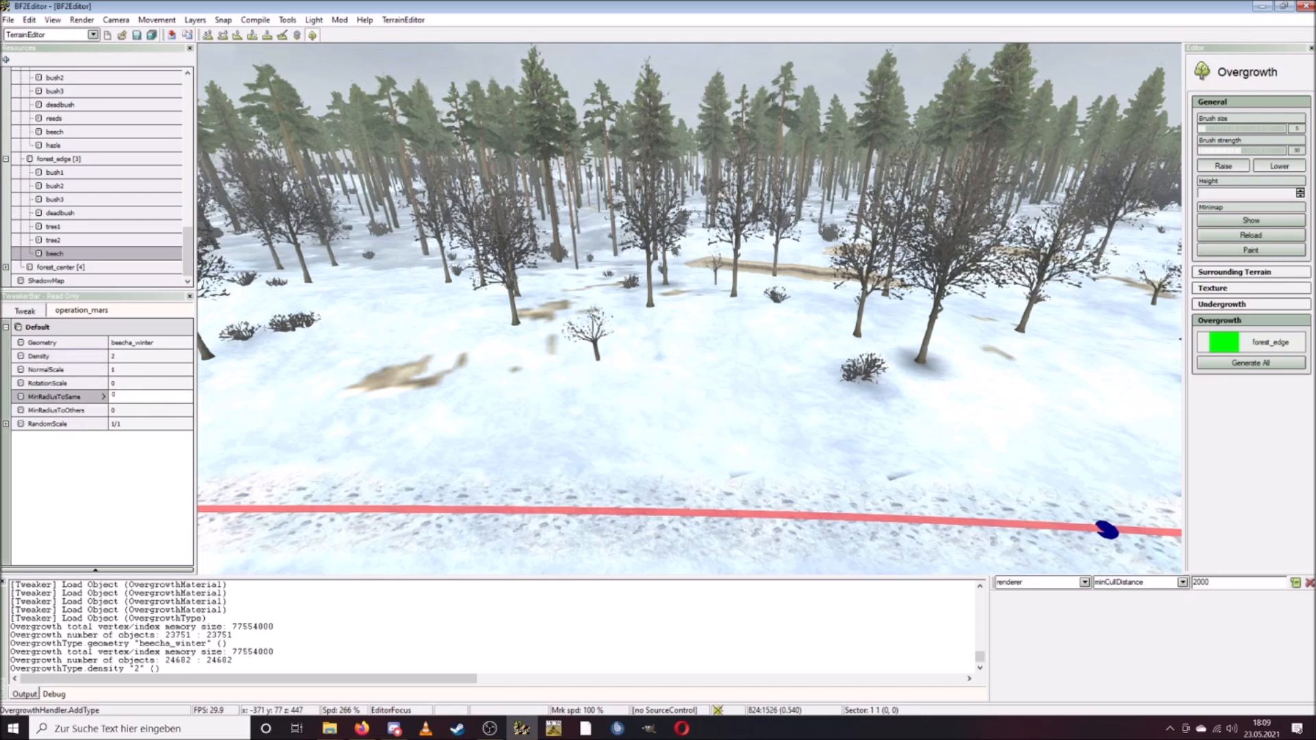
text(.1)
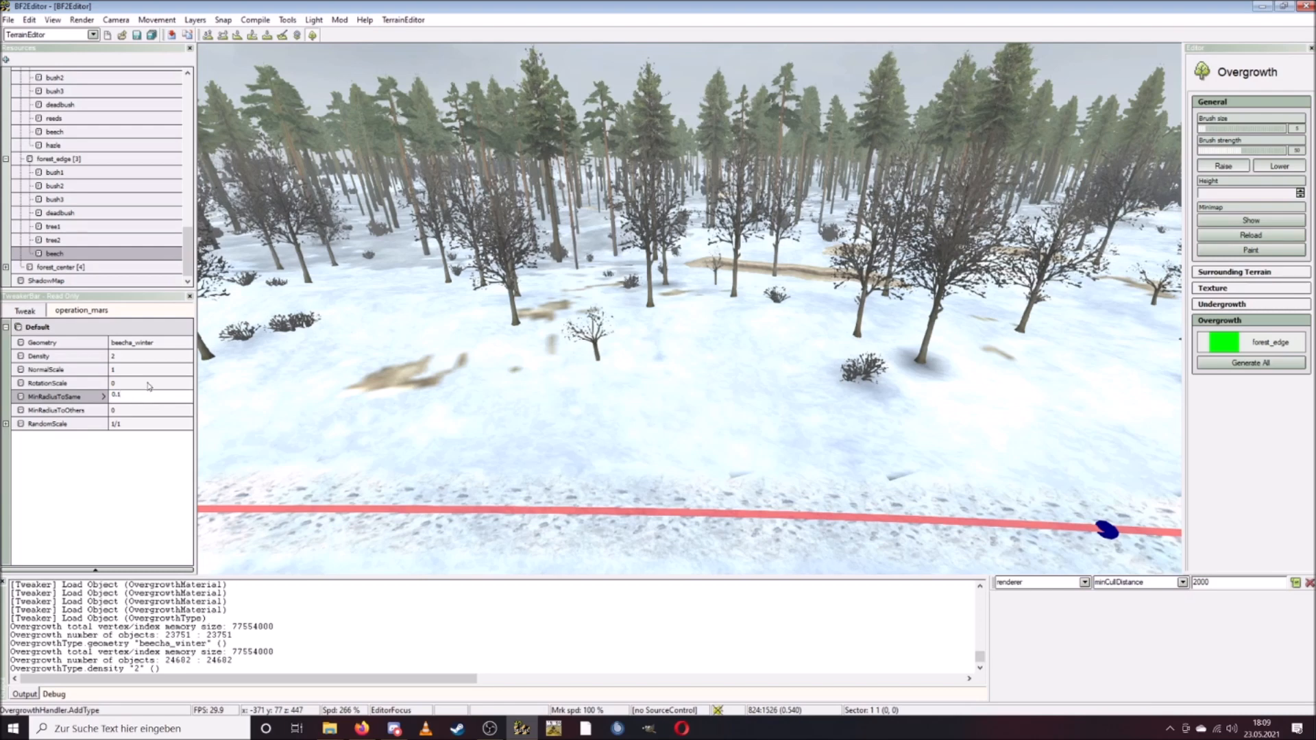
key(Return)
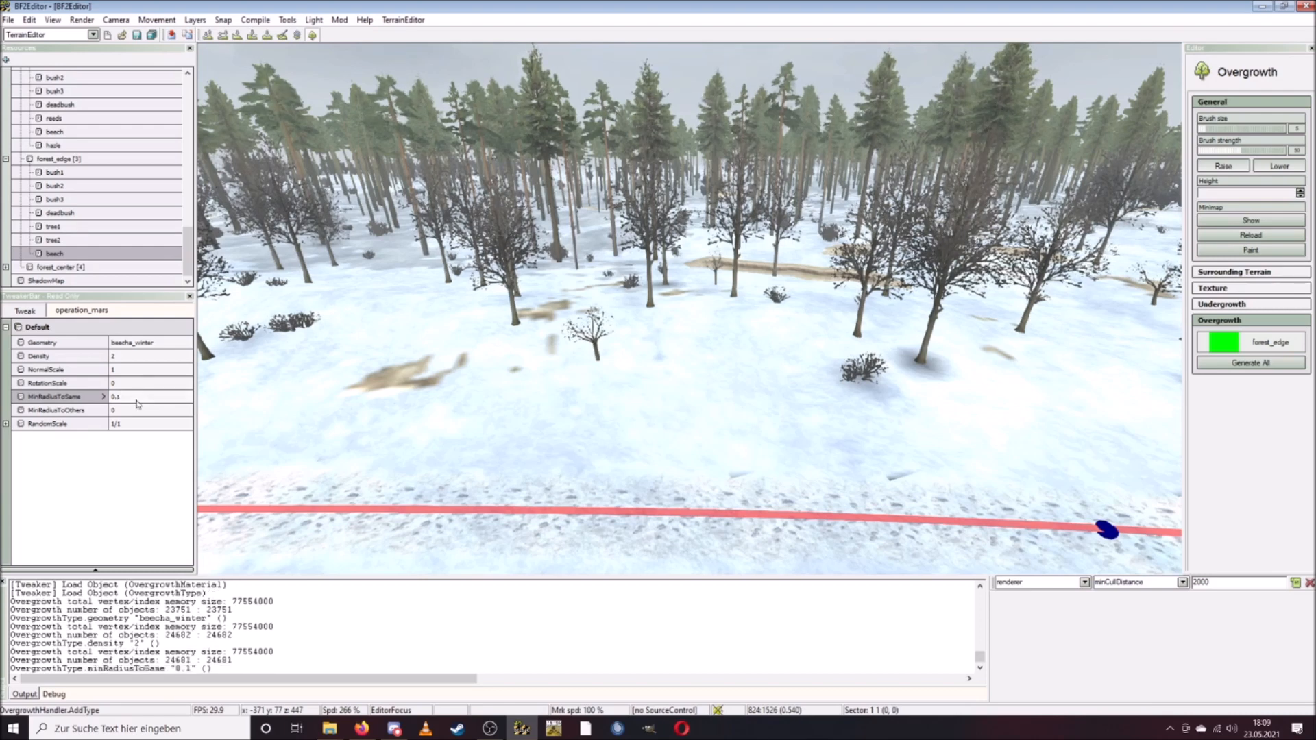
click(131, 410)
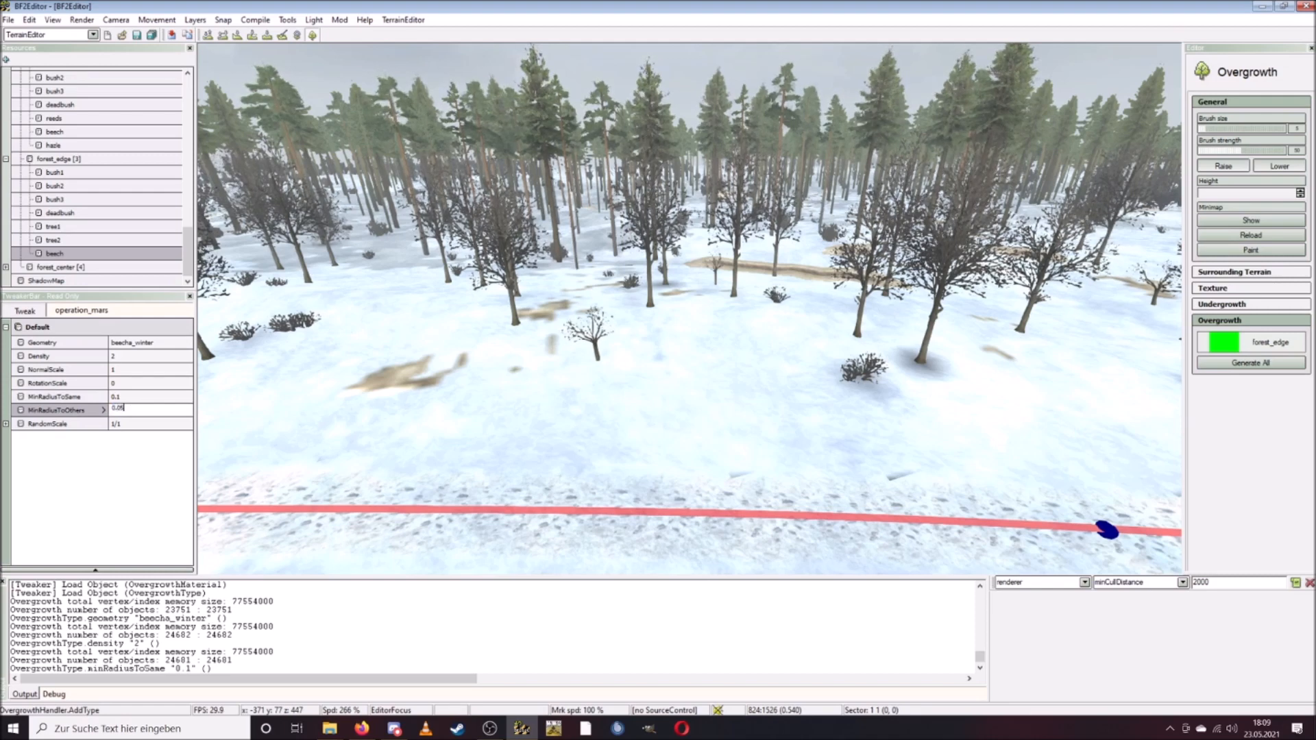
text(0.05)
key(Return)
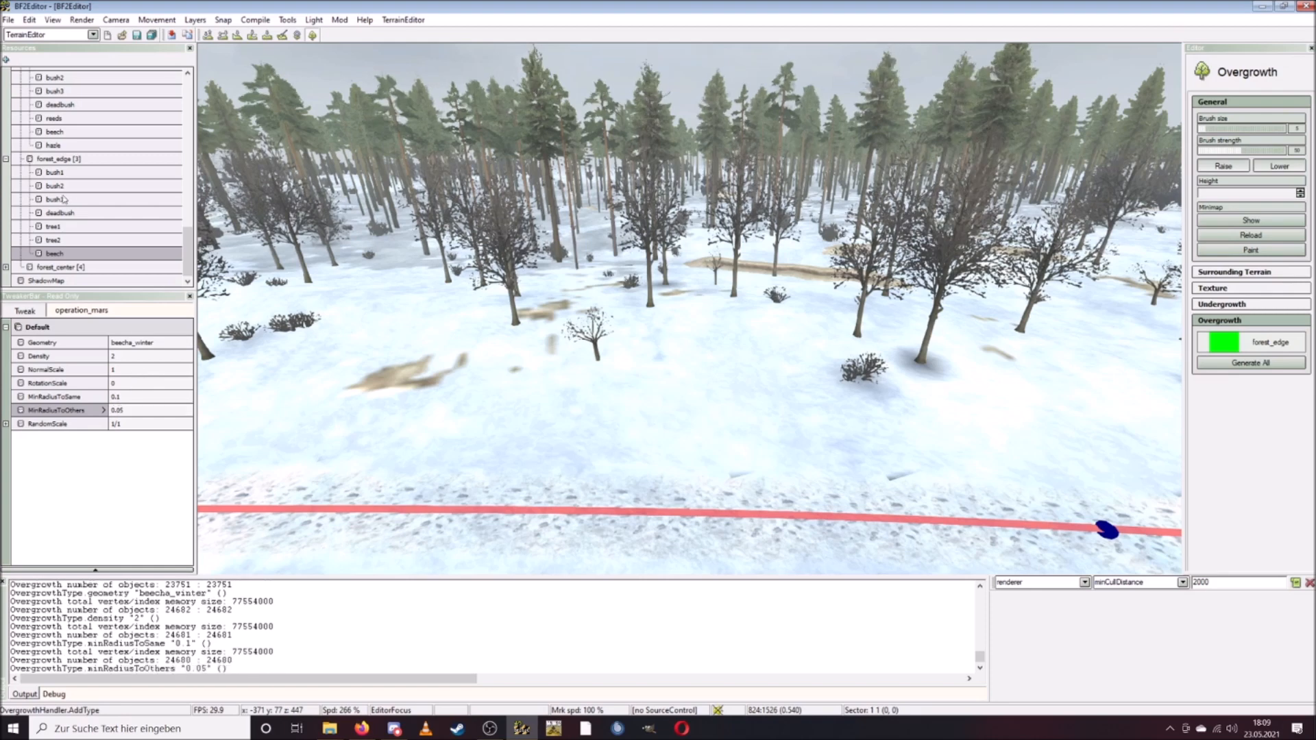
Add a new overgrowth type named hazel to the forest_edge material.
right_click(83, 161)
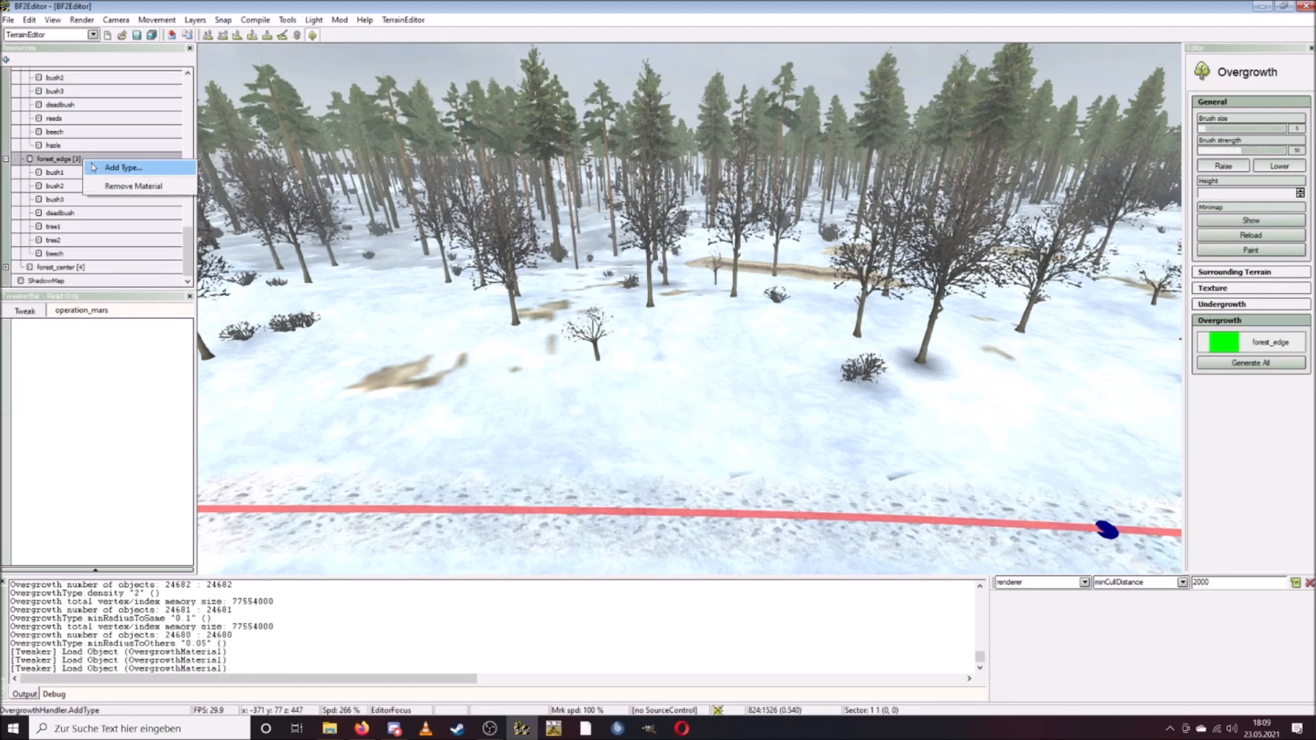
click(96, 168)
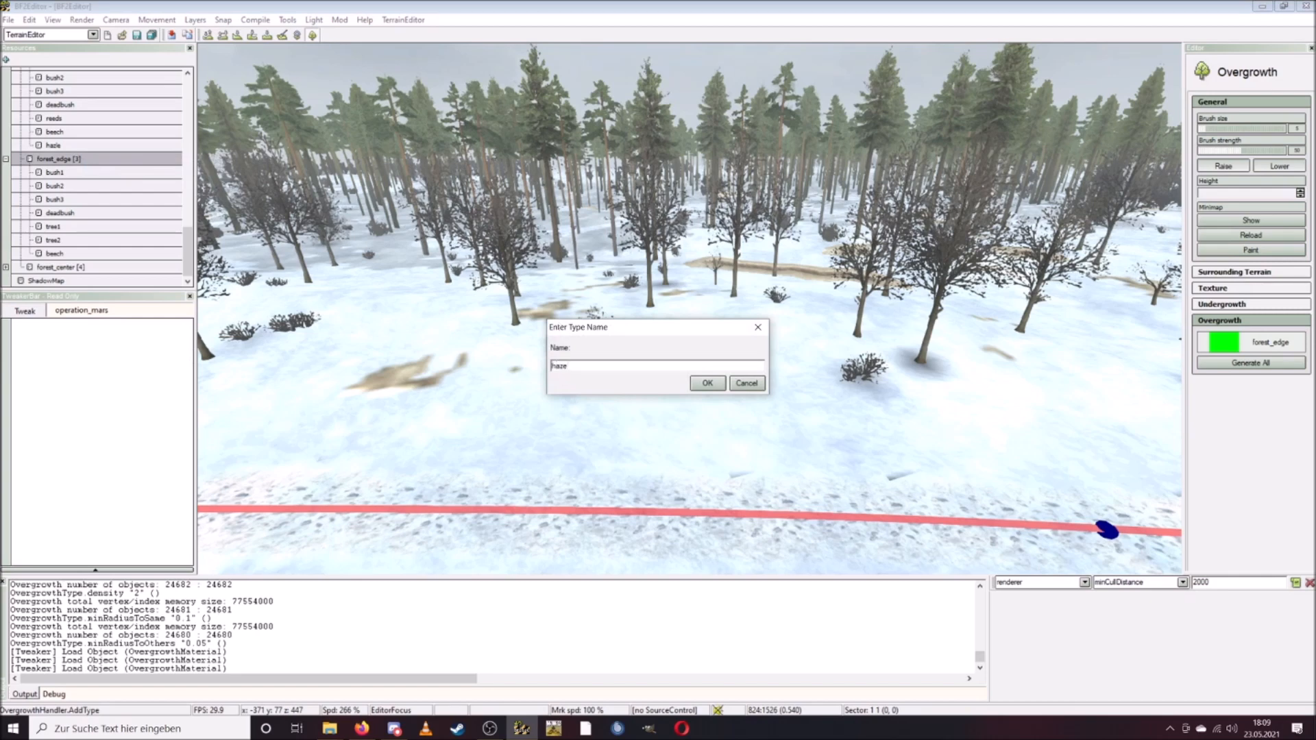
click(707, 384)
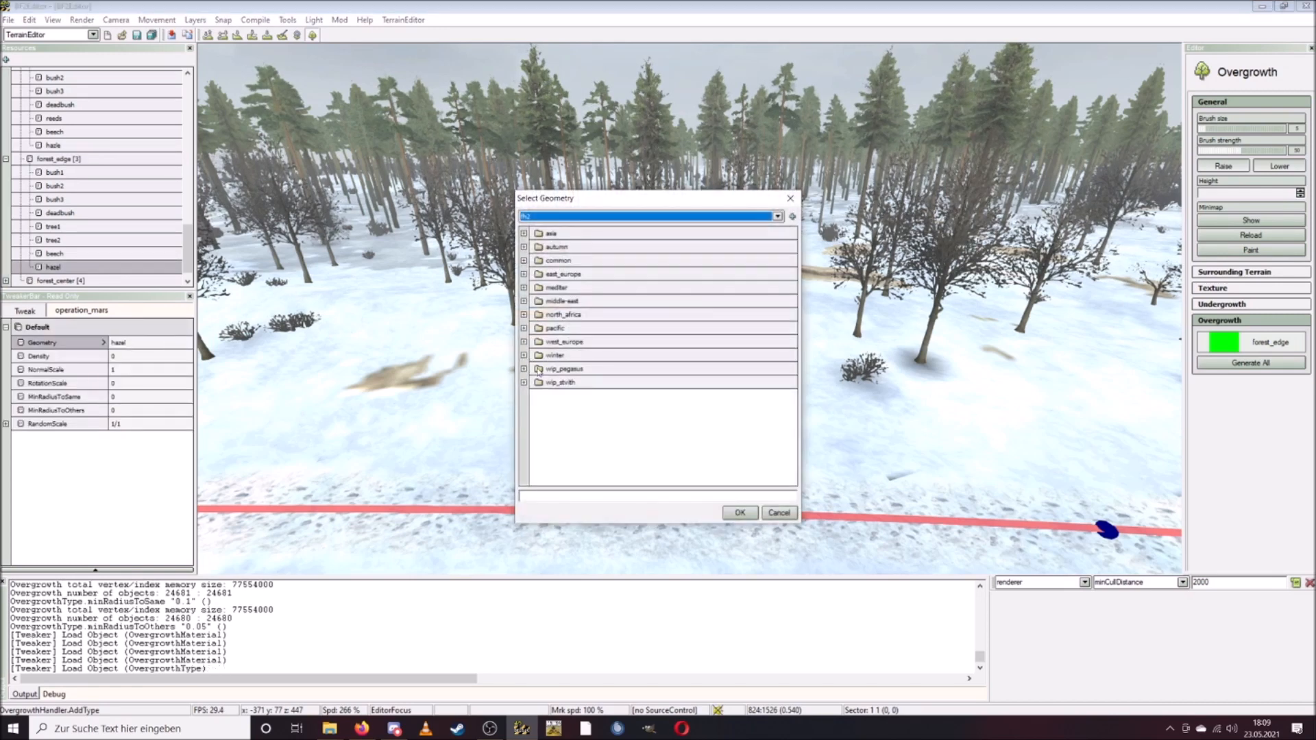
Assign the hazela_winter geometry from the winter HazelA_winter folder to the hazel type in forest_edge.
click(525, 356)
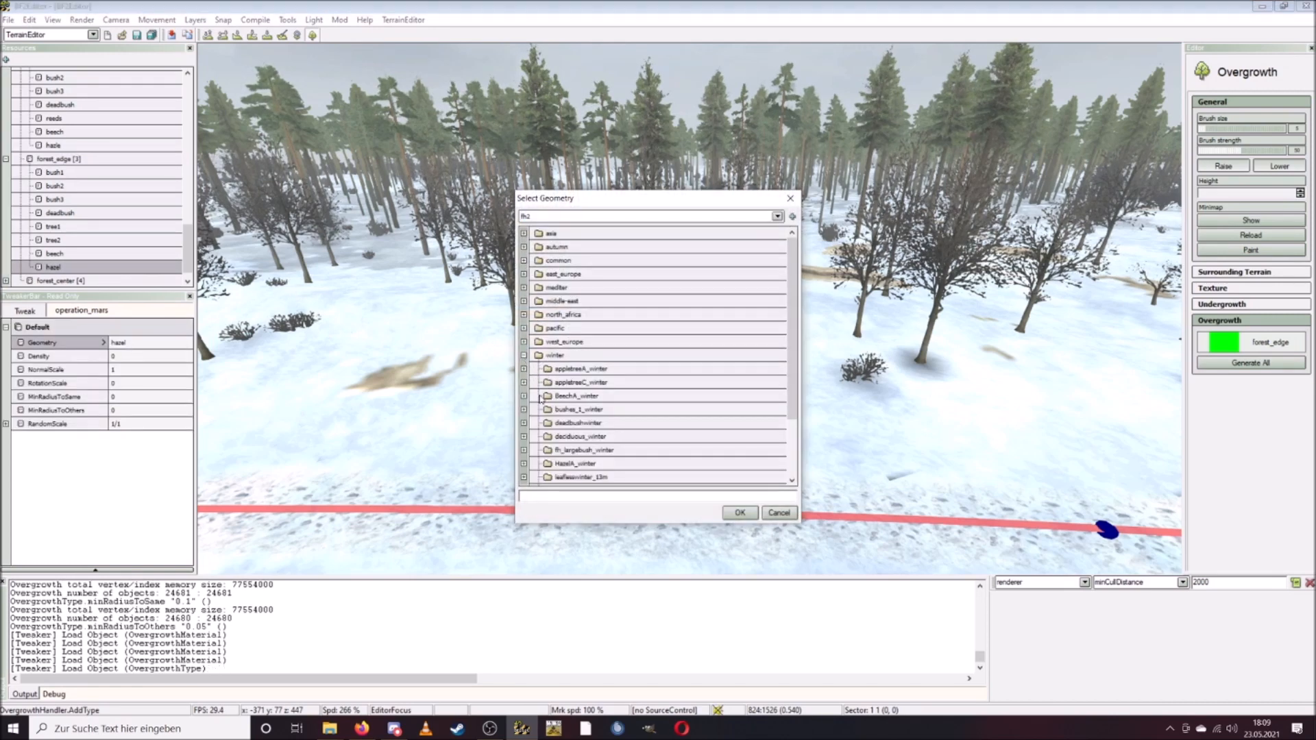
click(524, 464)
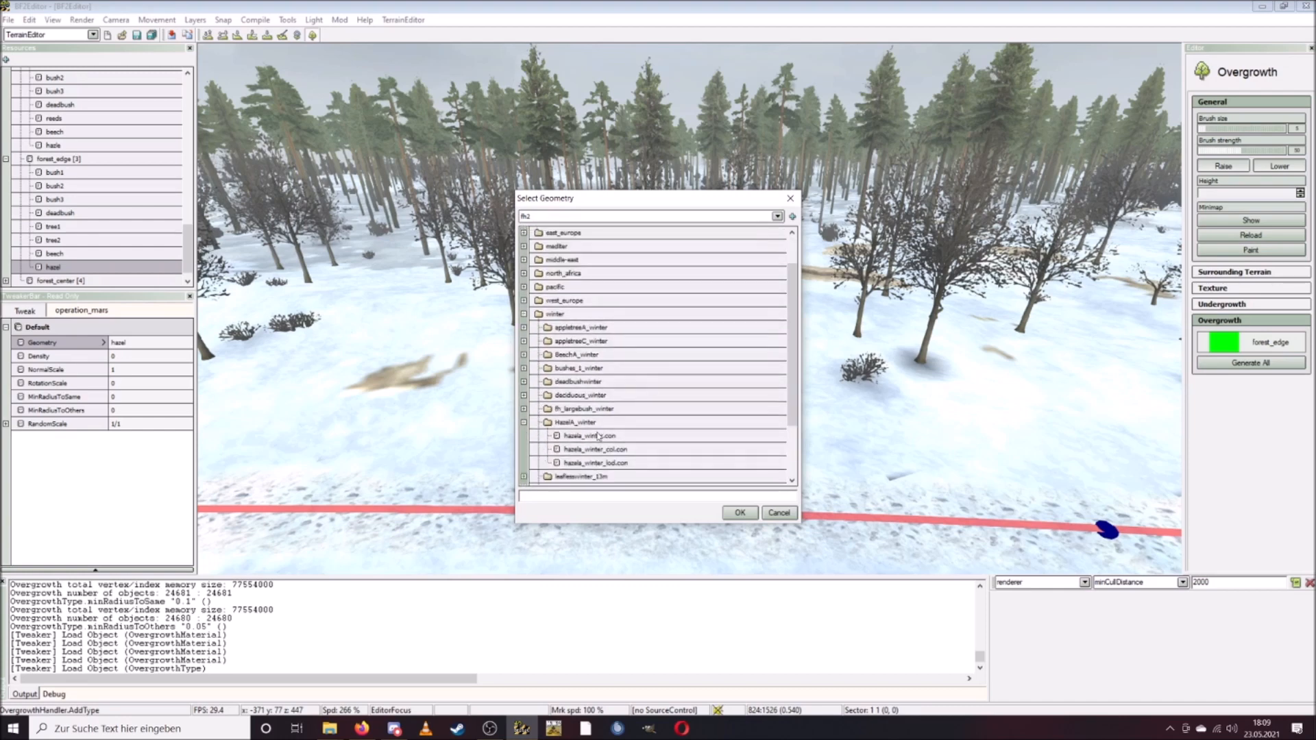
click(599, 436)
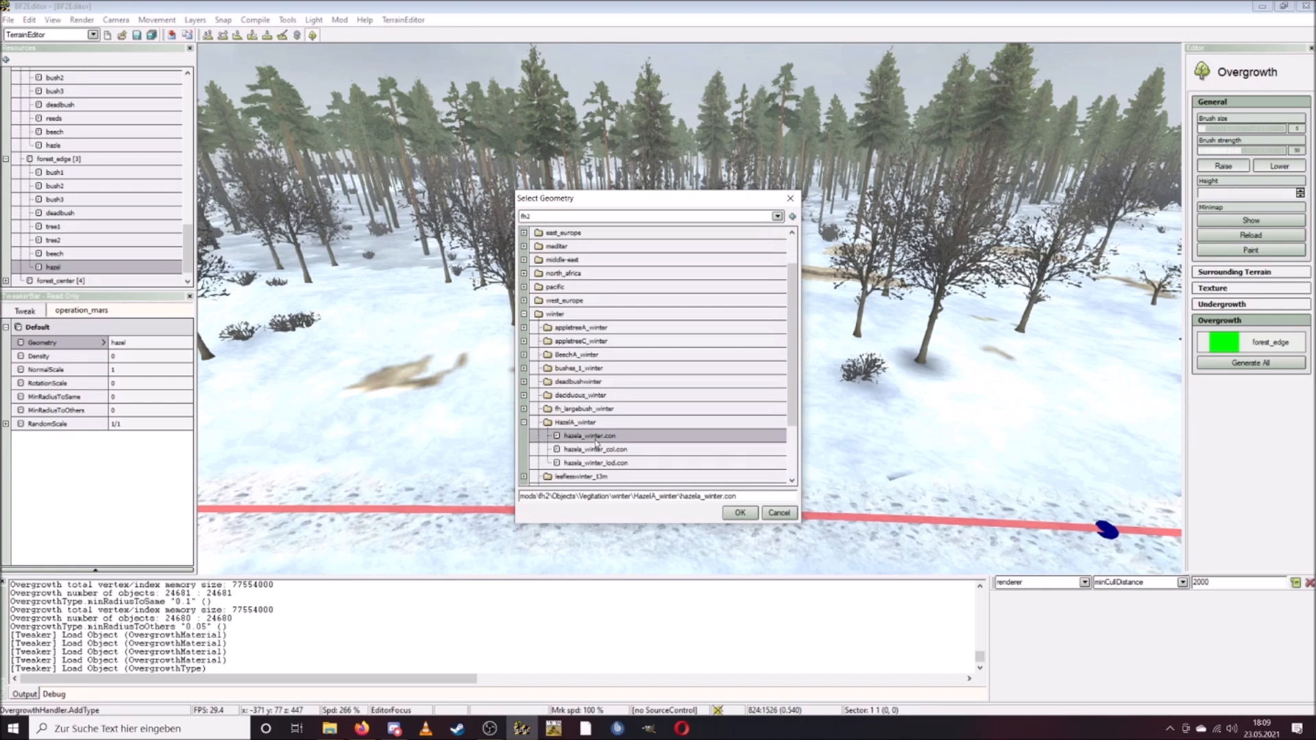
click(739, 513)
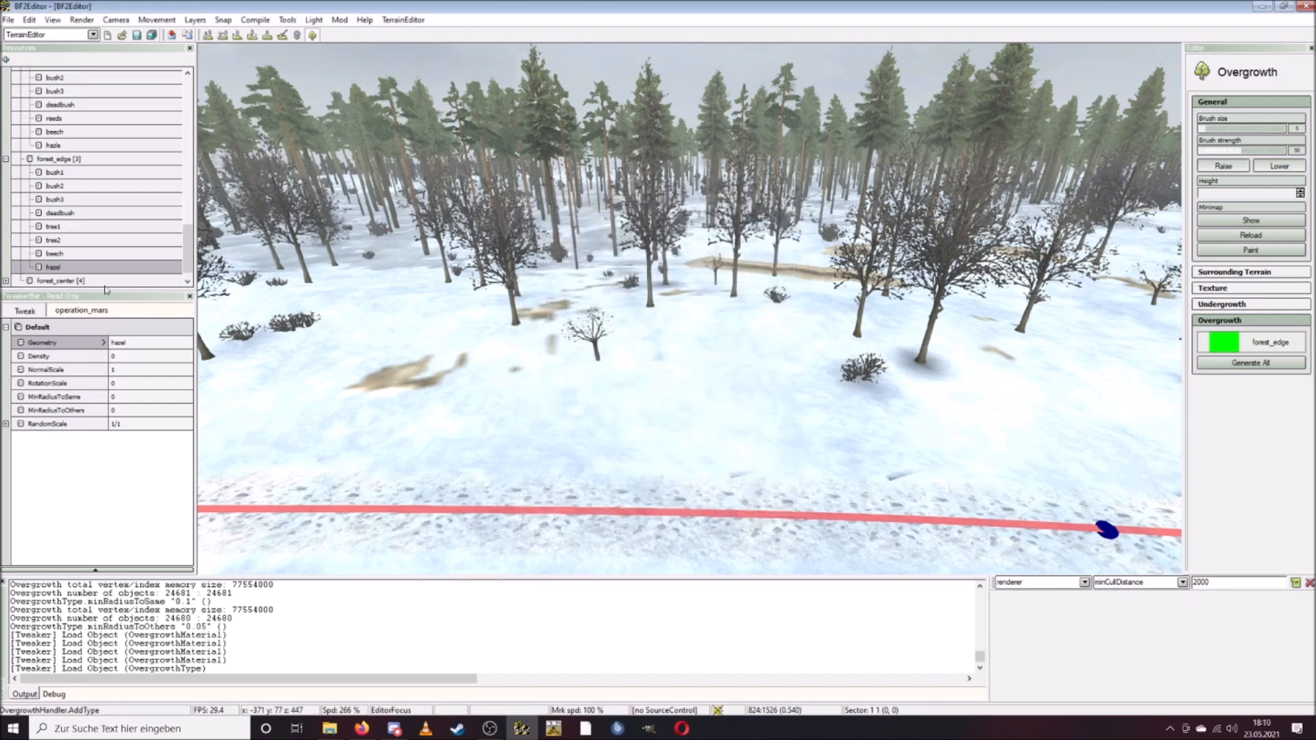
Set Density to 2 and MinRadiusToSame to 0.05 for the forest_edge hazel type.
click(134, 356)
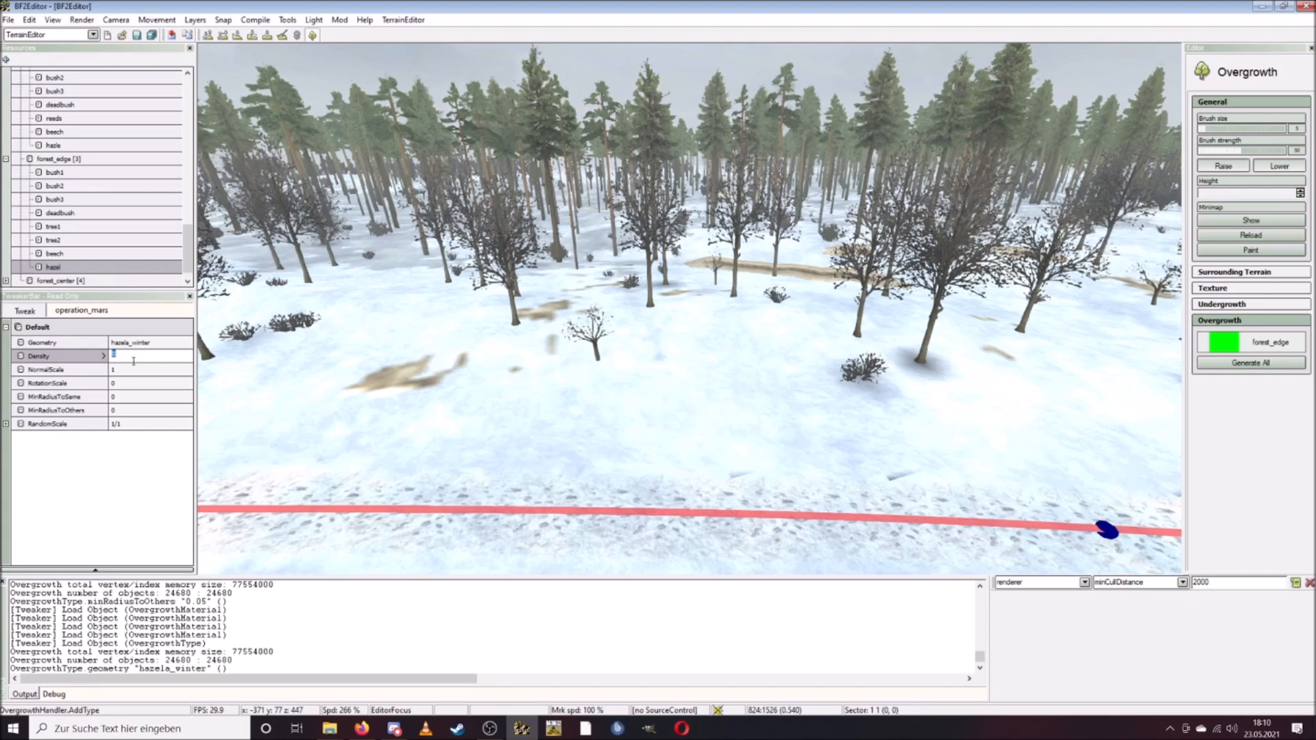
text(2)
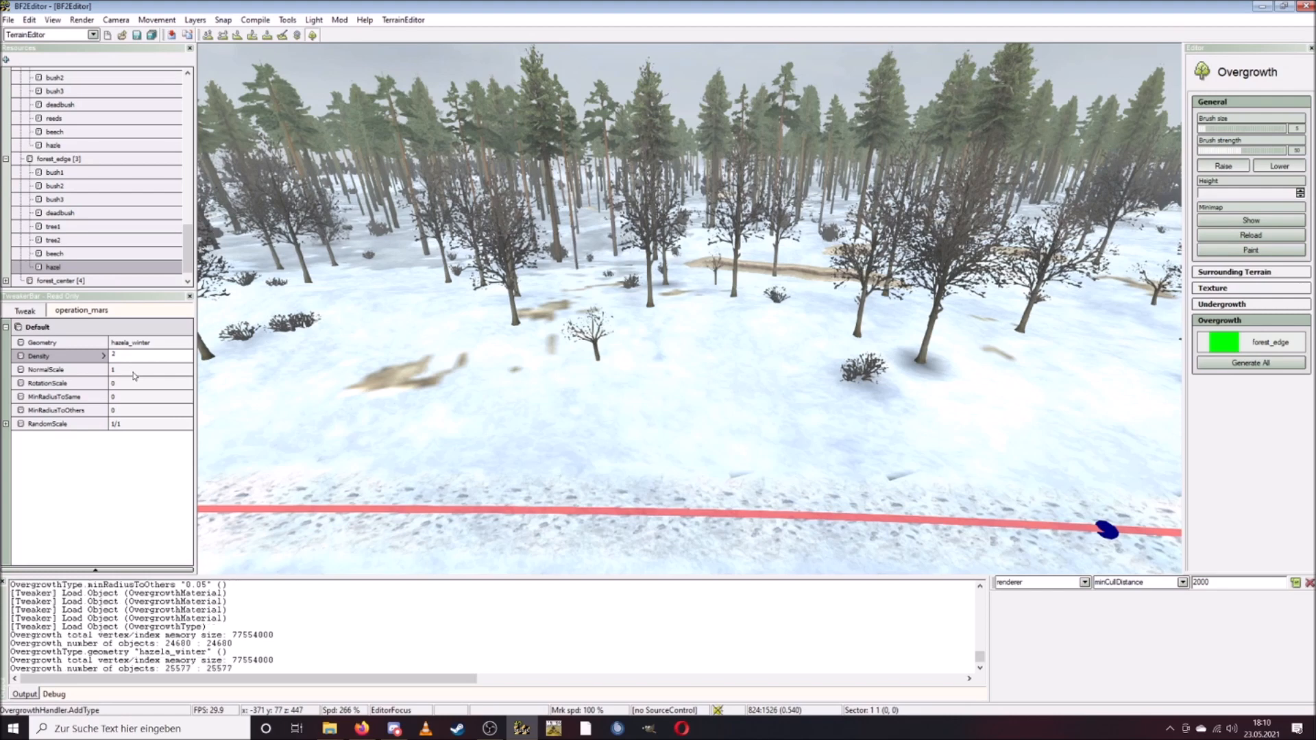
key(Return)
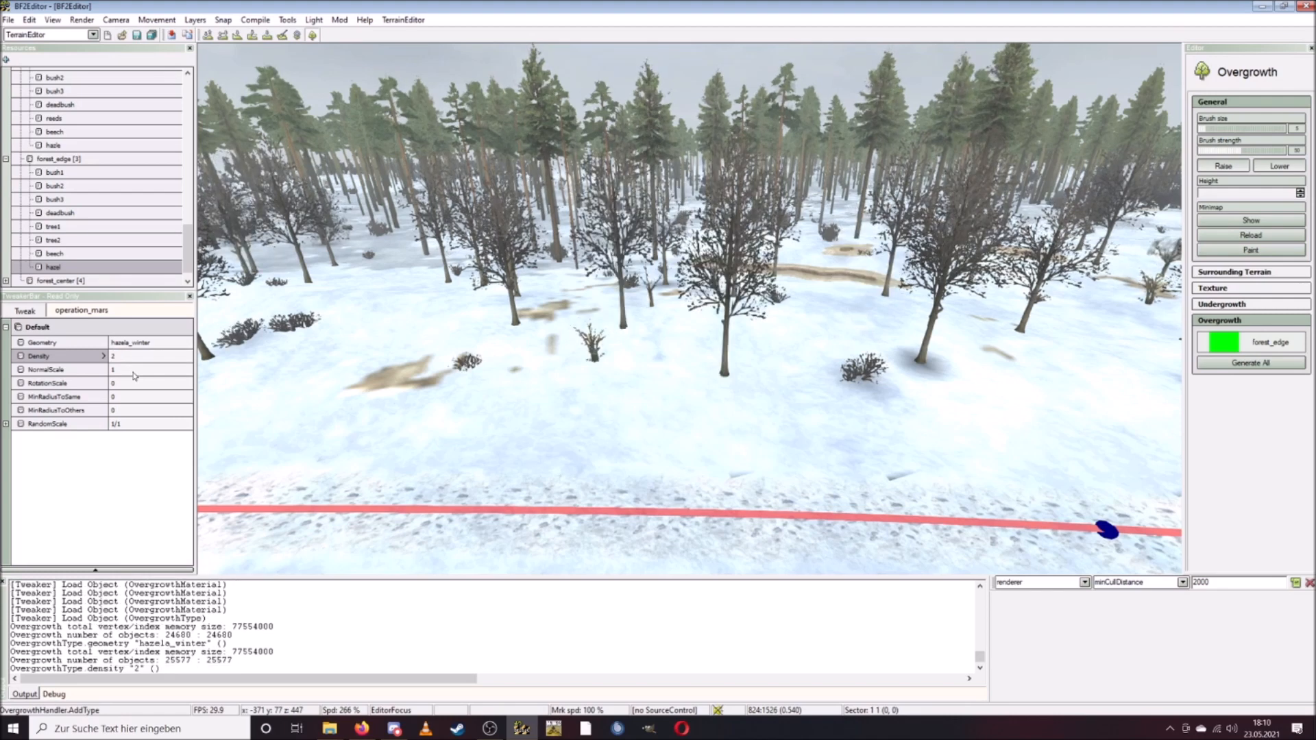
click(123, 396)
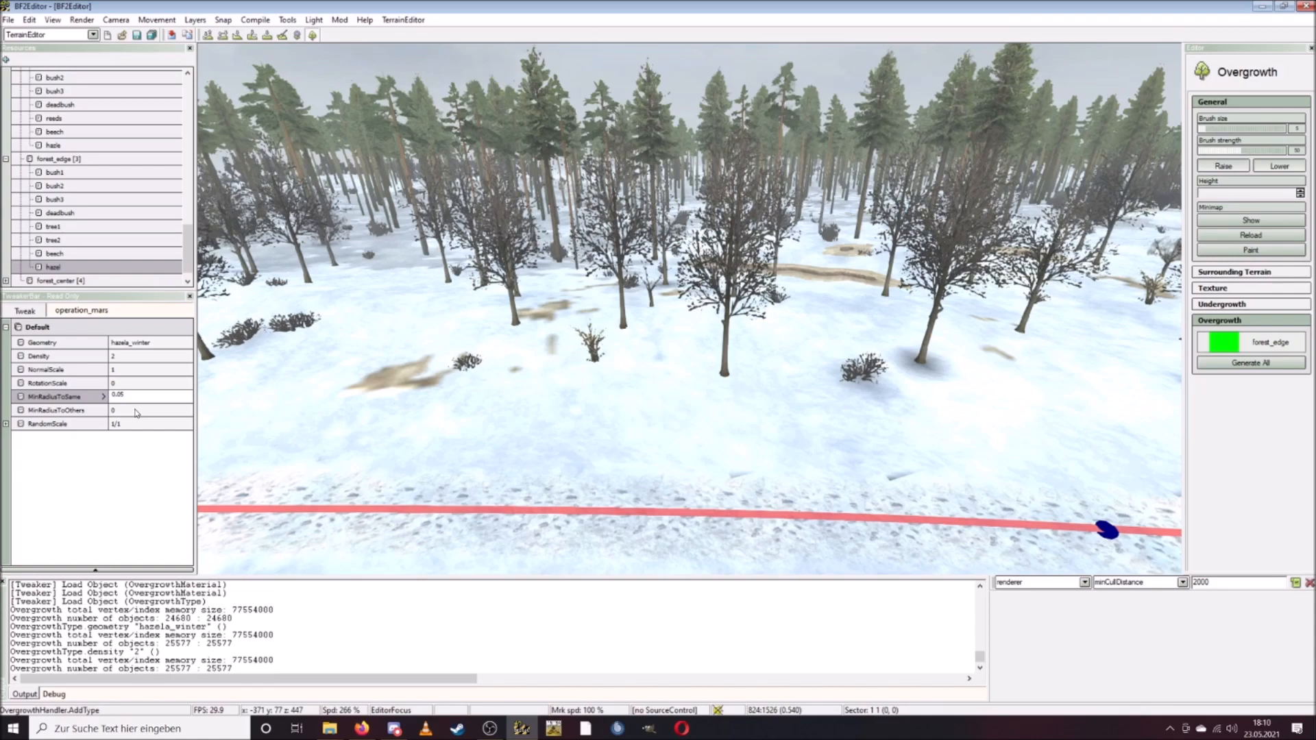
Turn on undergrowth drawing while viewing the new hazel at the forest edge up close.
right_drag(480, 329, 574, 336)
key(w)
scroll(574, 335, down, 5)
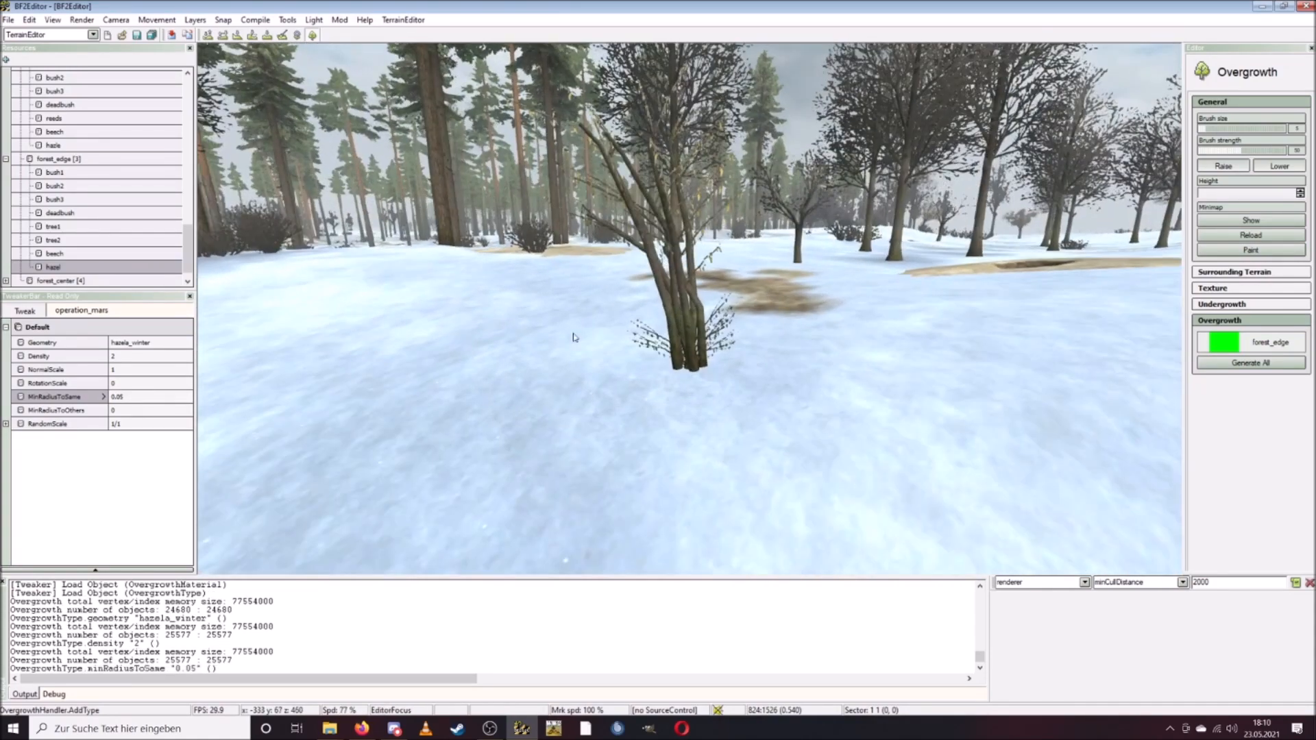
click(81, 19)
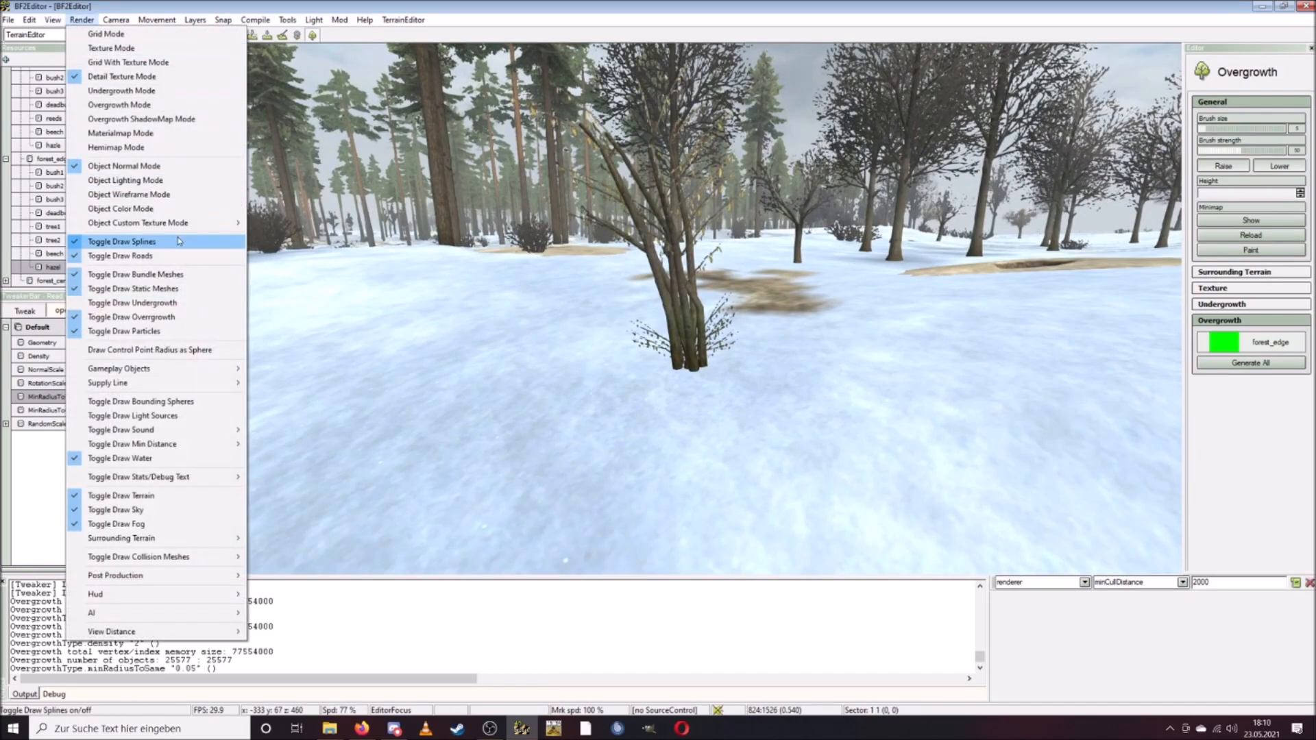
click(179, 302)
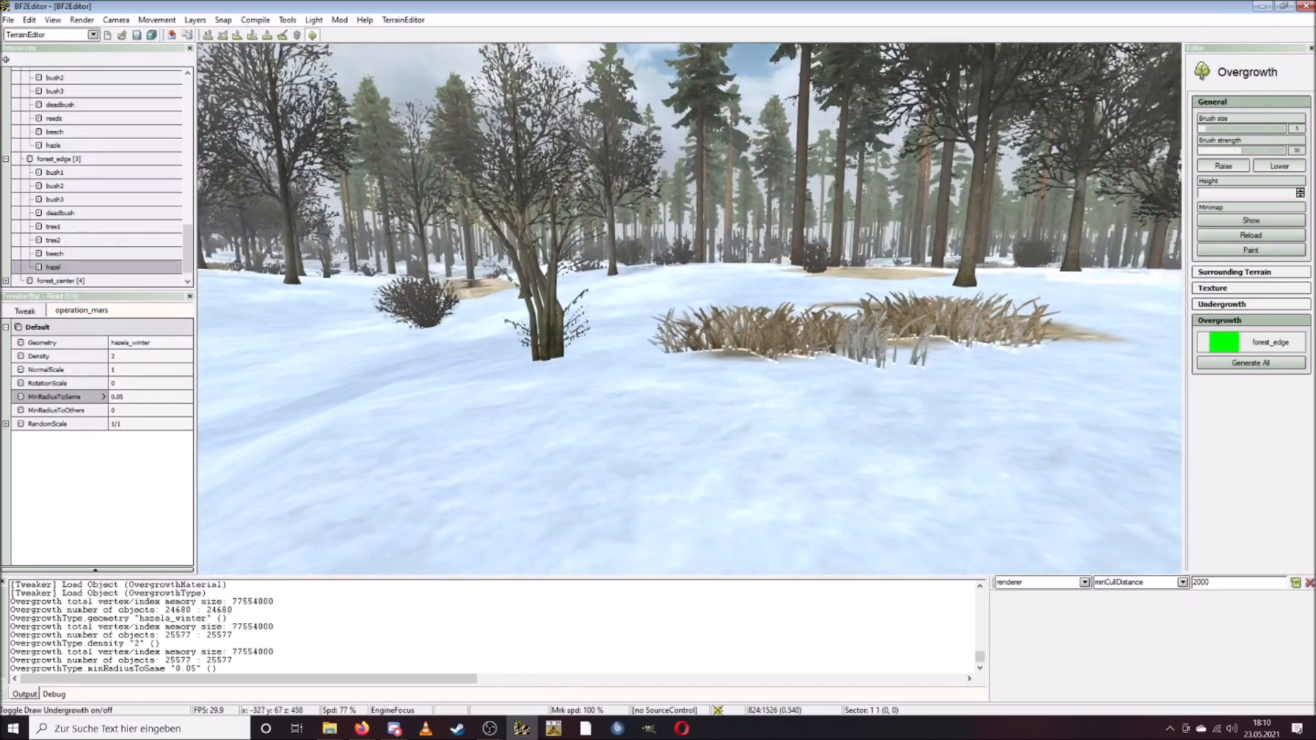
Examine how the overgrowth and undergrowth look together at ground level along the forest edge and within the woods.
key(s)
key(d)
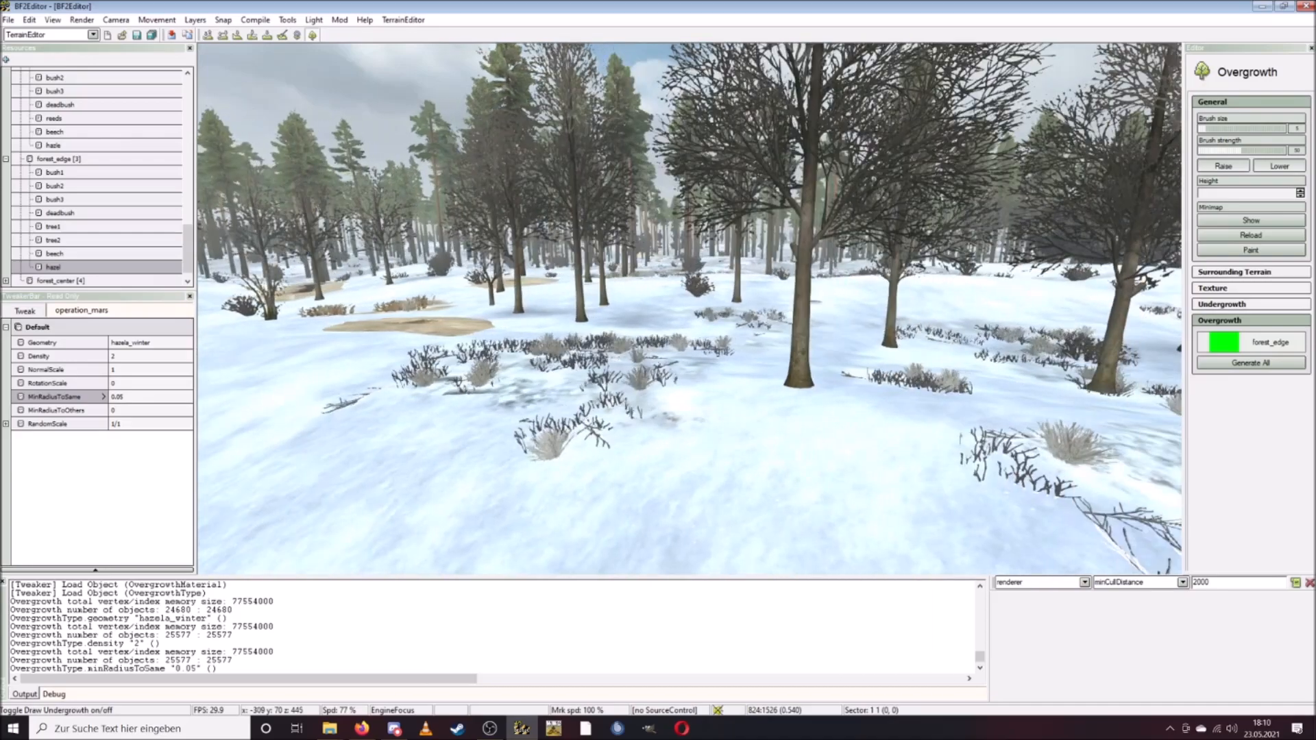
key(d)
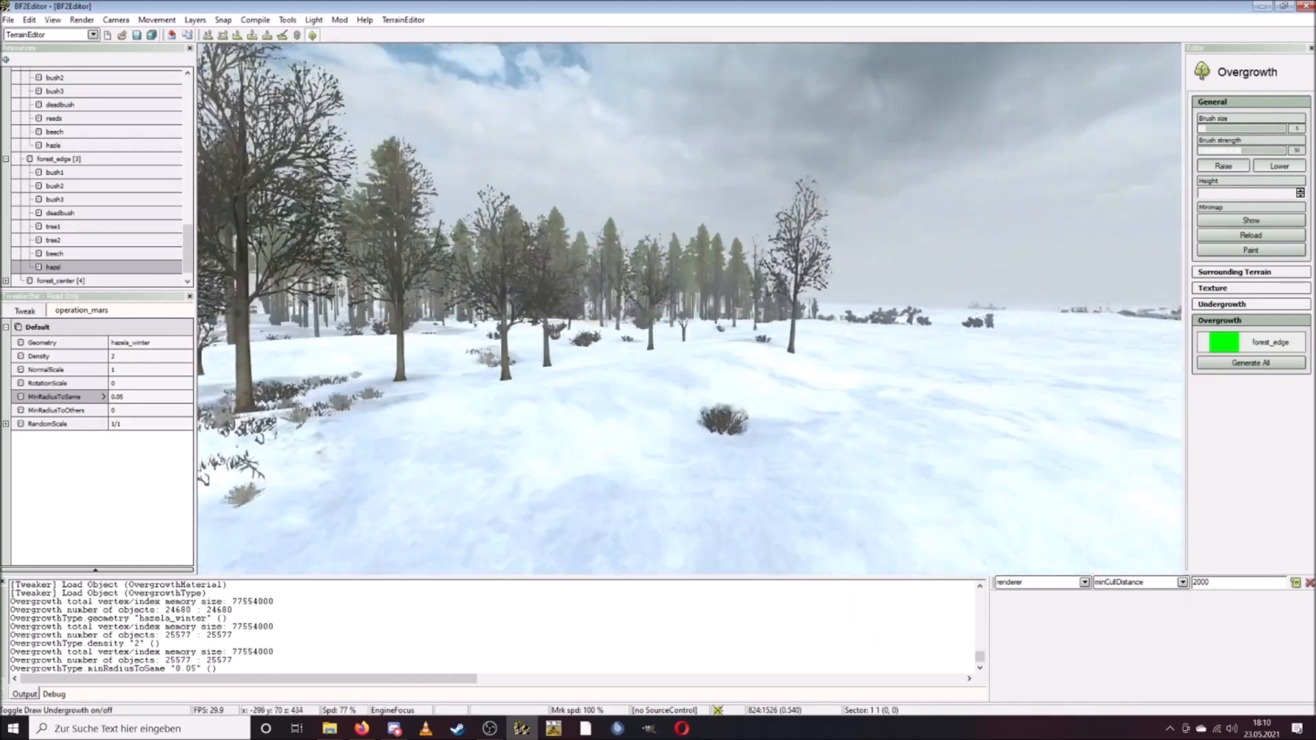
key(w)
key(ctrl)
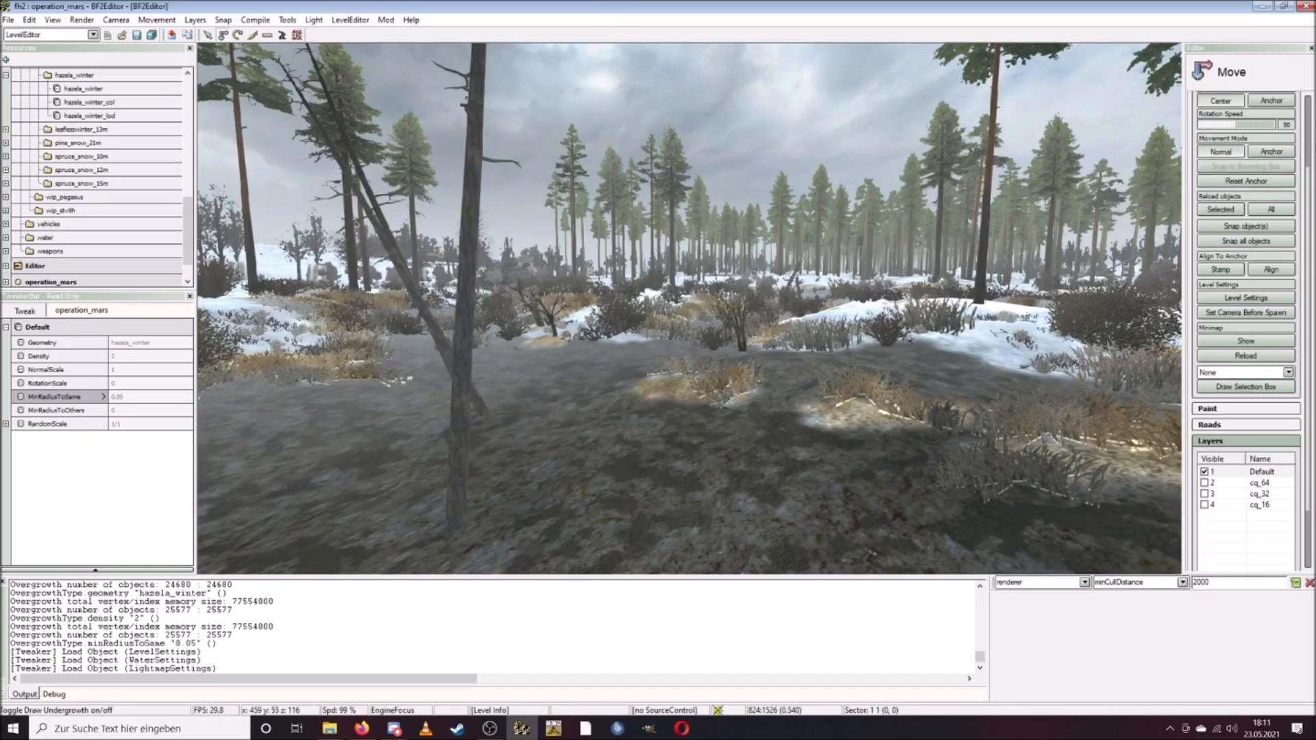
key(ctrl)
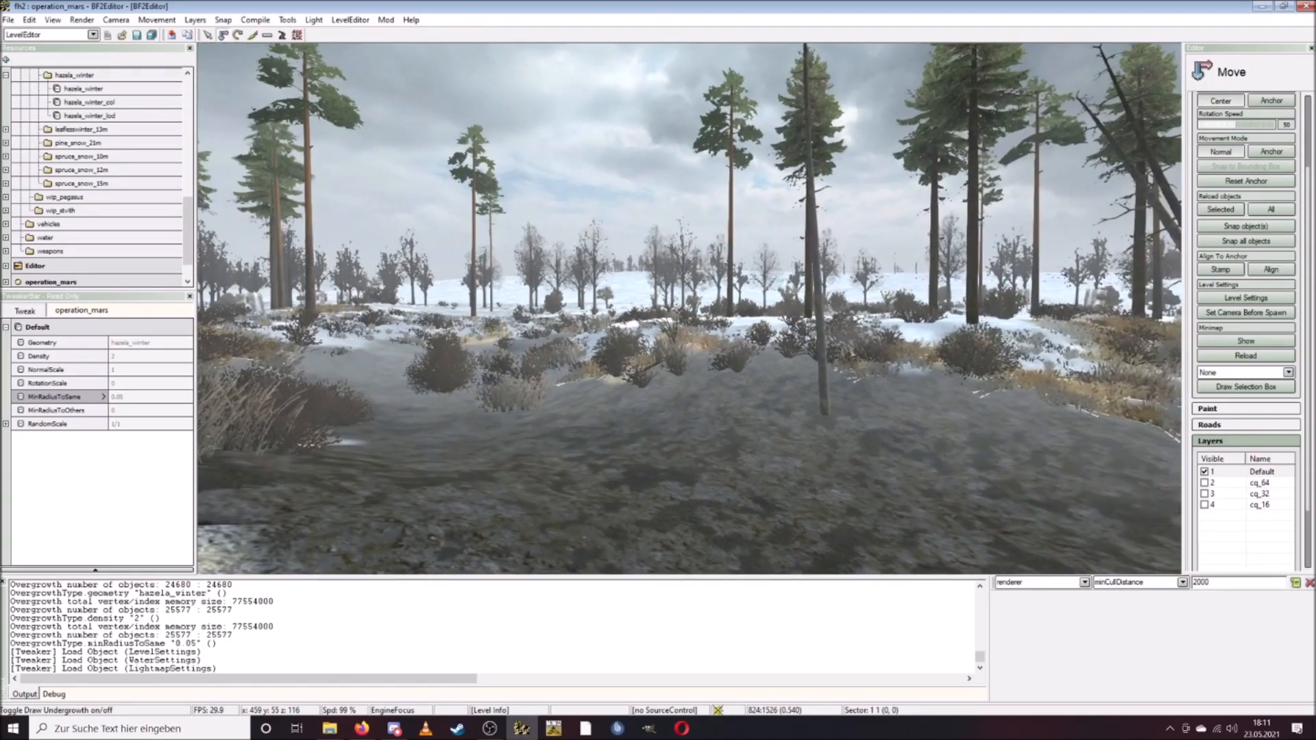
key(w)
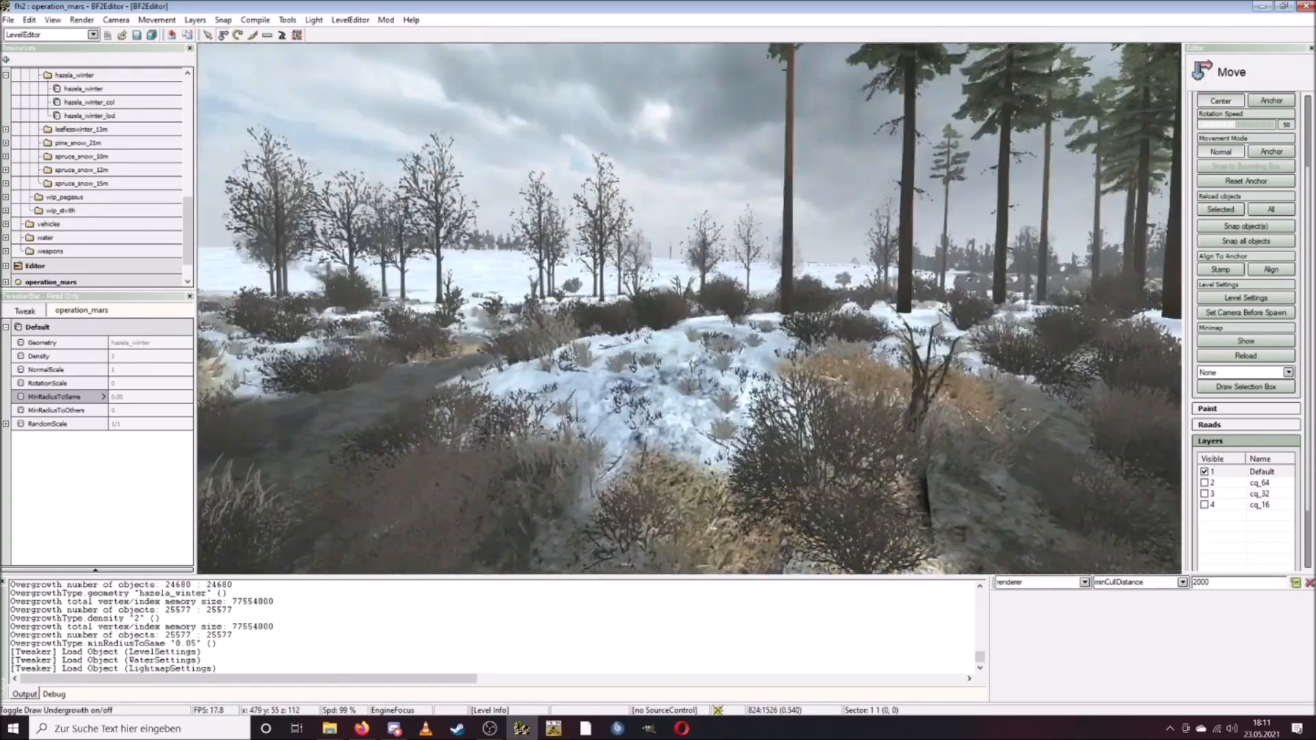
key(w)
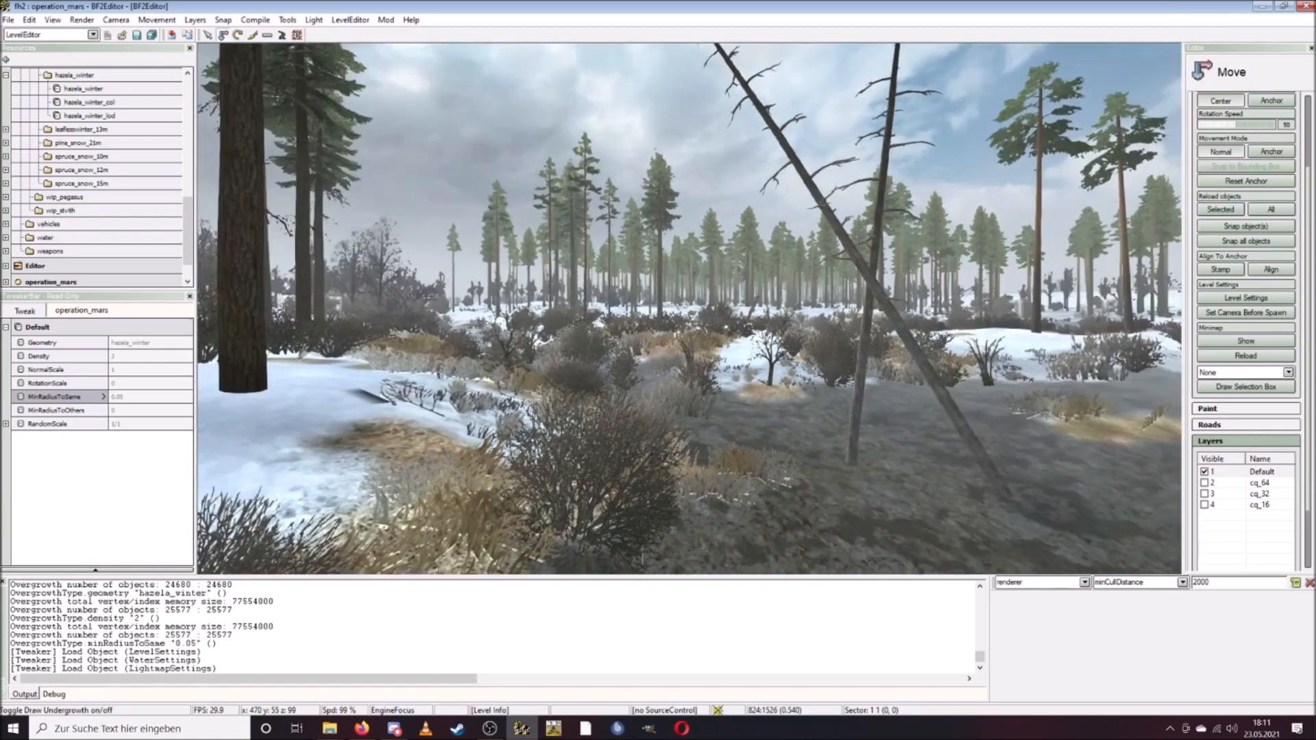
key(w)
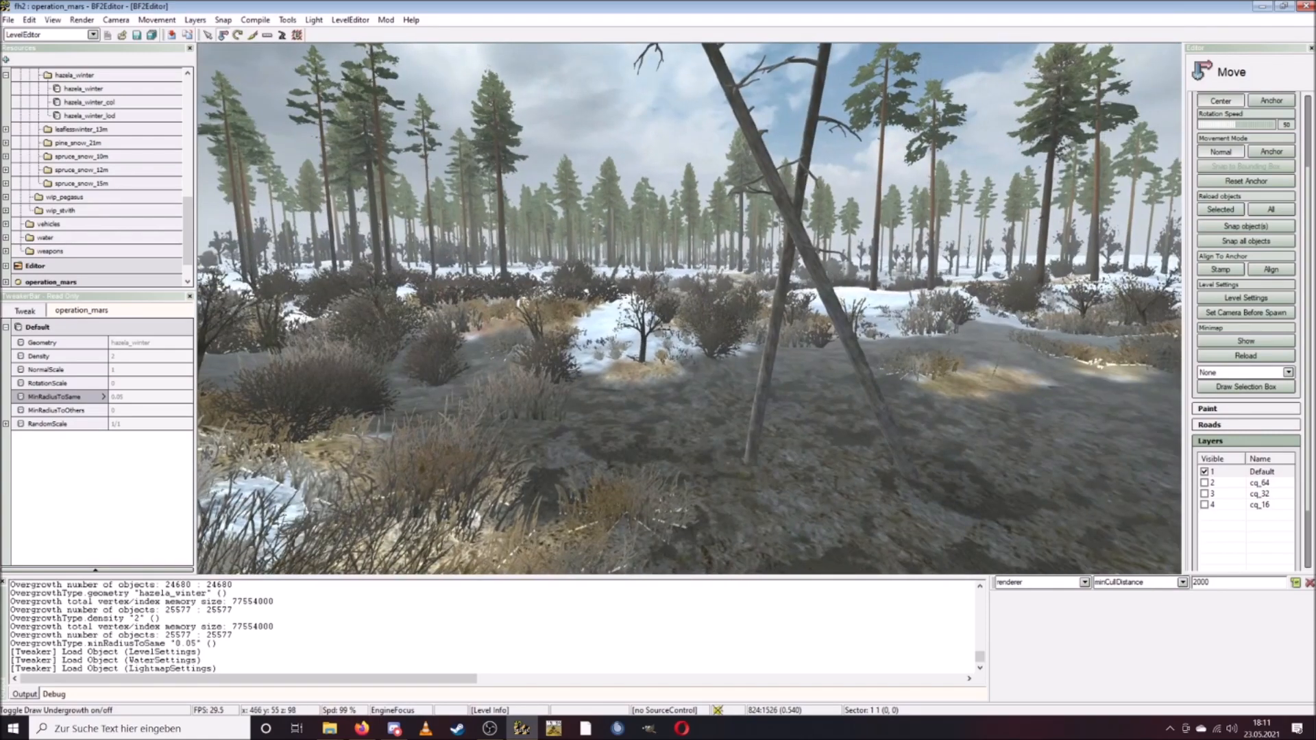
key(w)
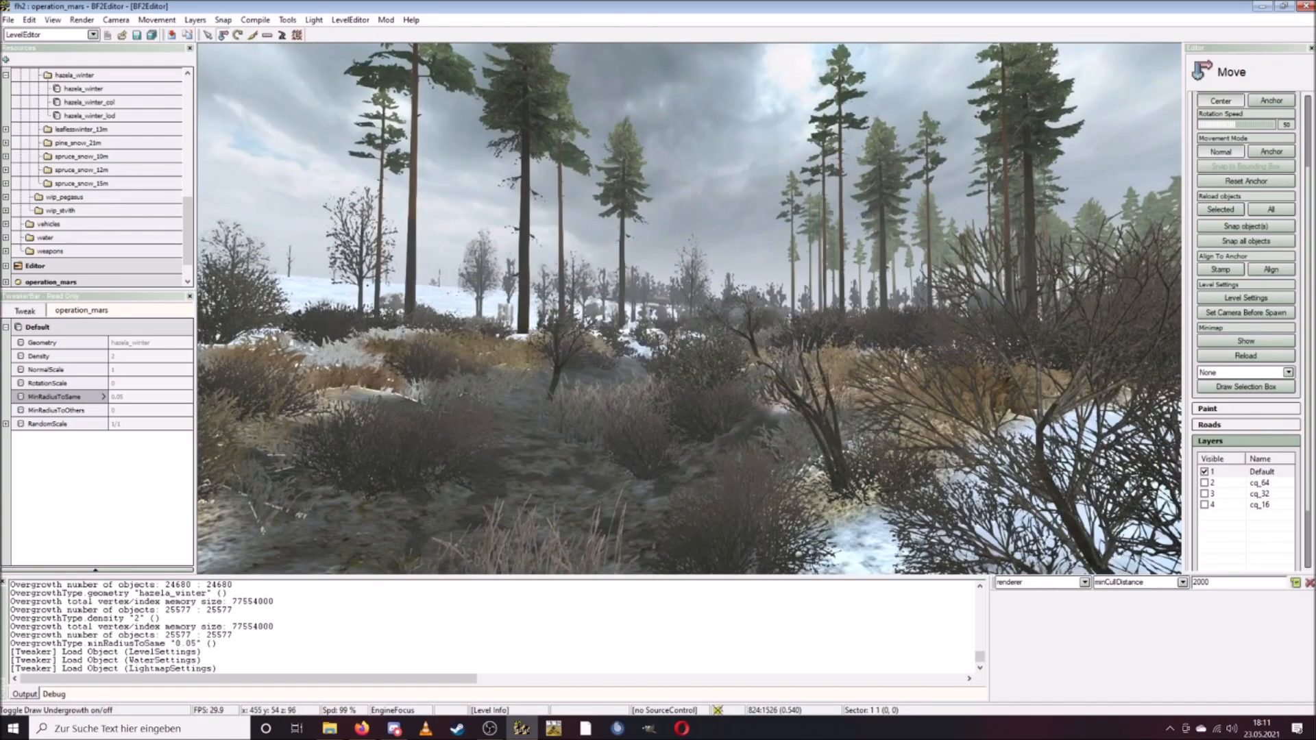
key(w)
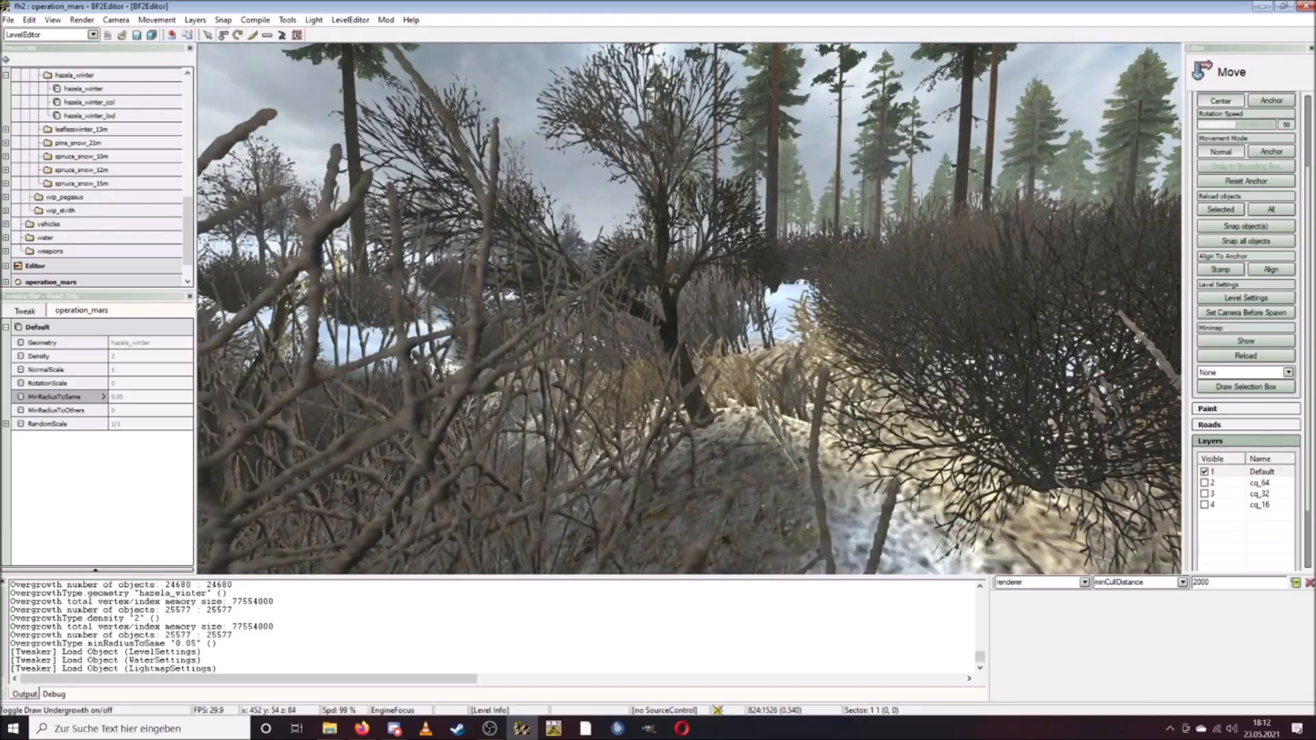
key(w)
key(w)
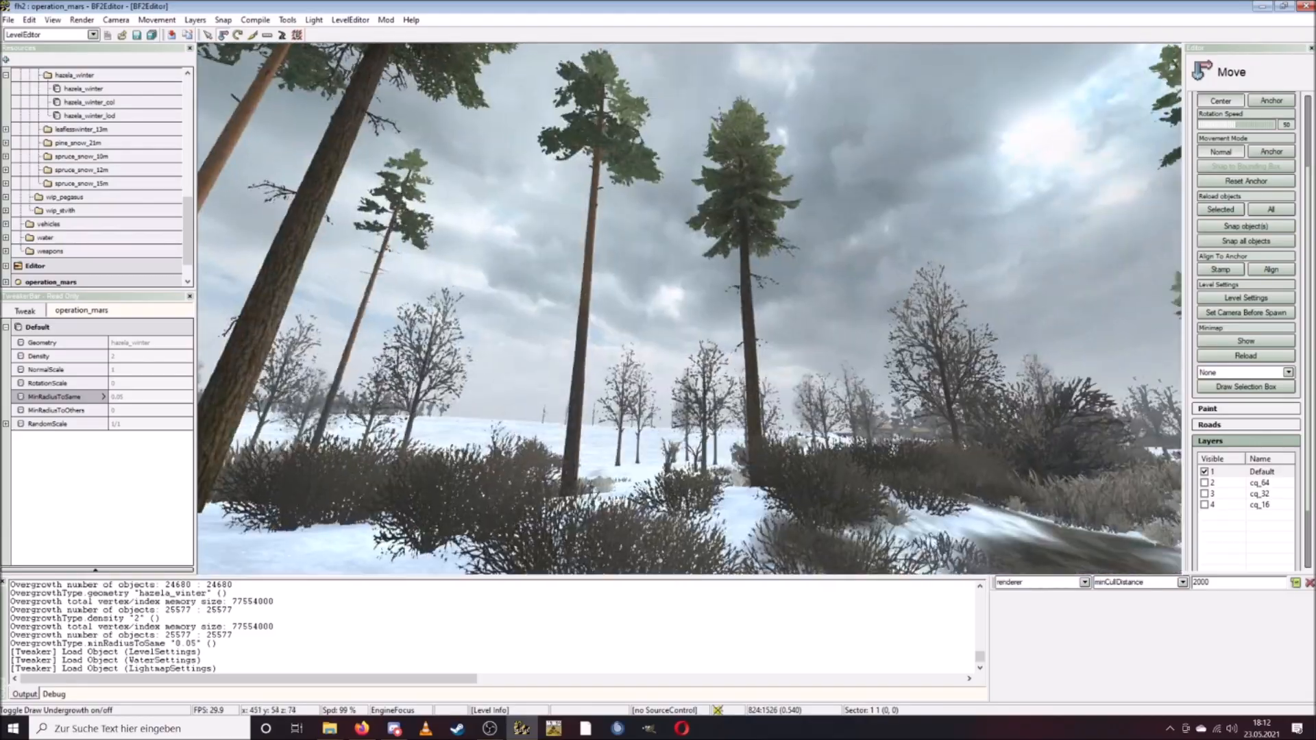
key(w)
key(w)
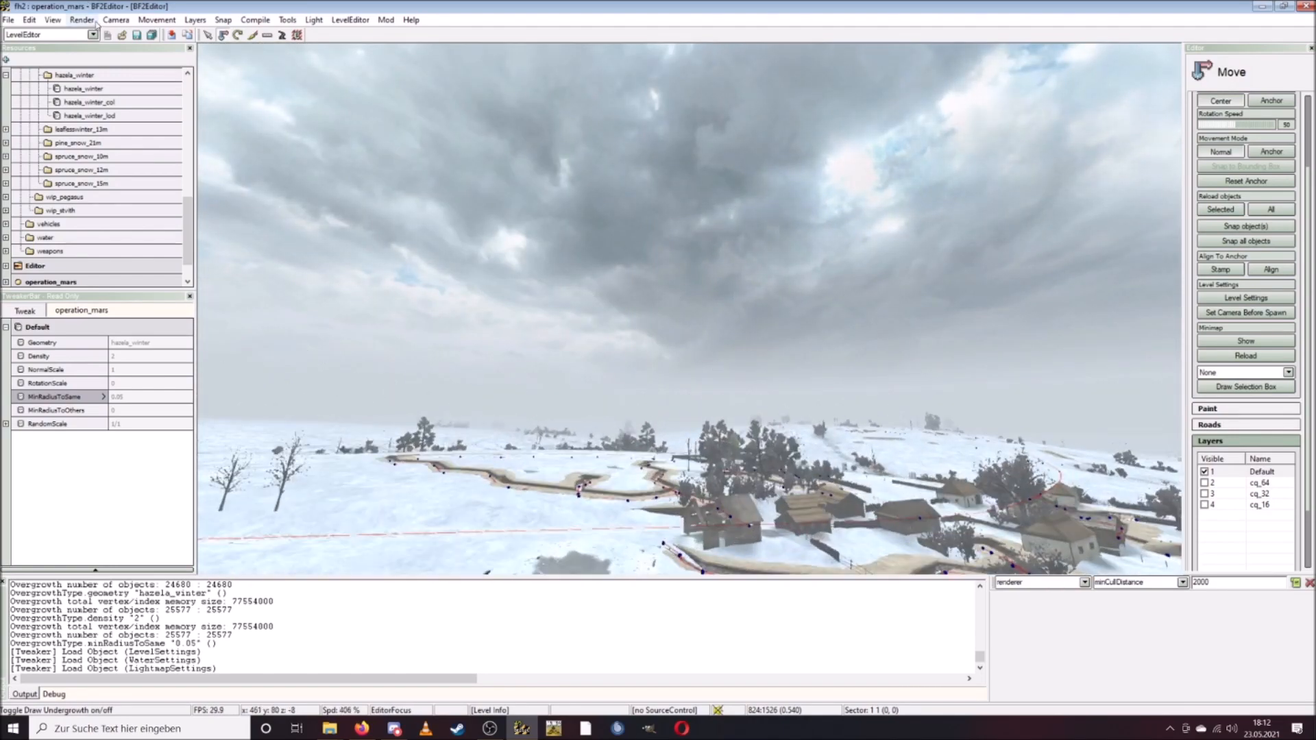
Turn off undergrowth drawing.
click(85, 20)
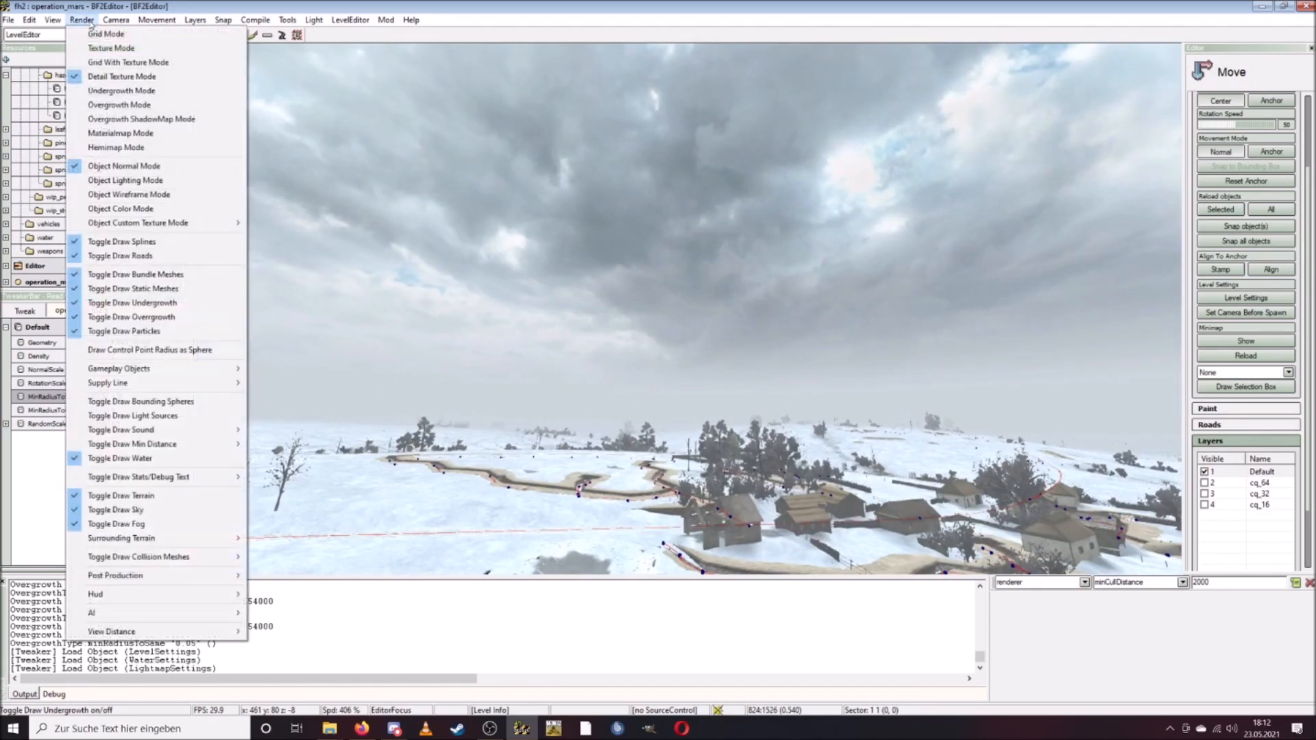
click(128, 309)
right_drag(221, 328, 308, 500)
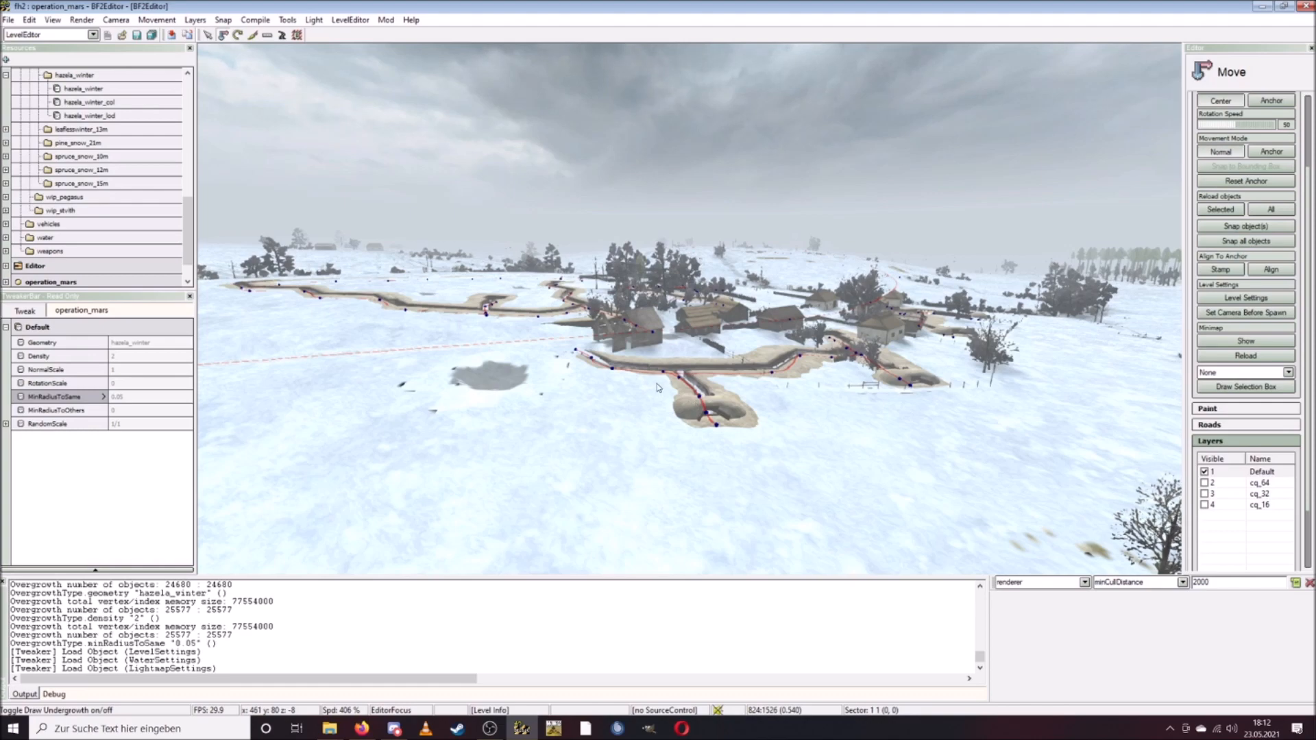
Select the damaged wooden barn ru_barn_damaged_1 beside the trench in the village.
right_drag(626, 415, 687, 411)
key(w)
key(w)
key(s)
key(a)
scroll(688, 411, down, 5)
right_drag(688, 260, 678, 322)
key(w)
key(d)
right_drag(843, 343, 799, 352)
key(w)
key(d)
key(s)
key(s)
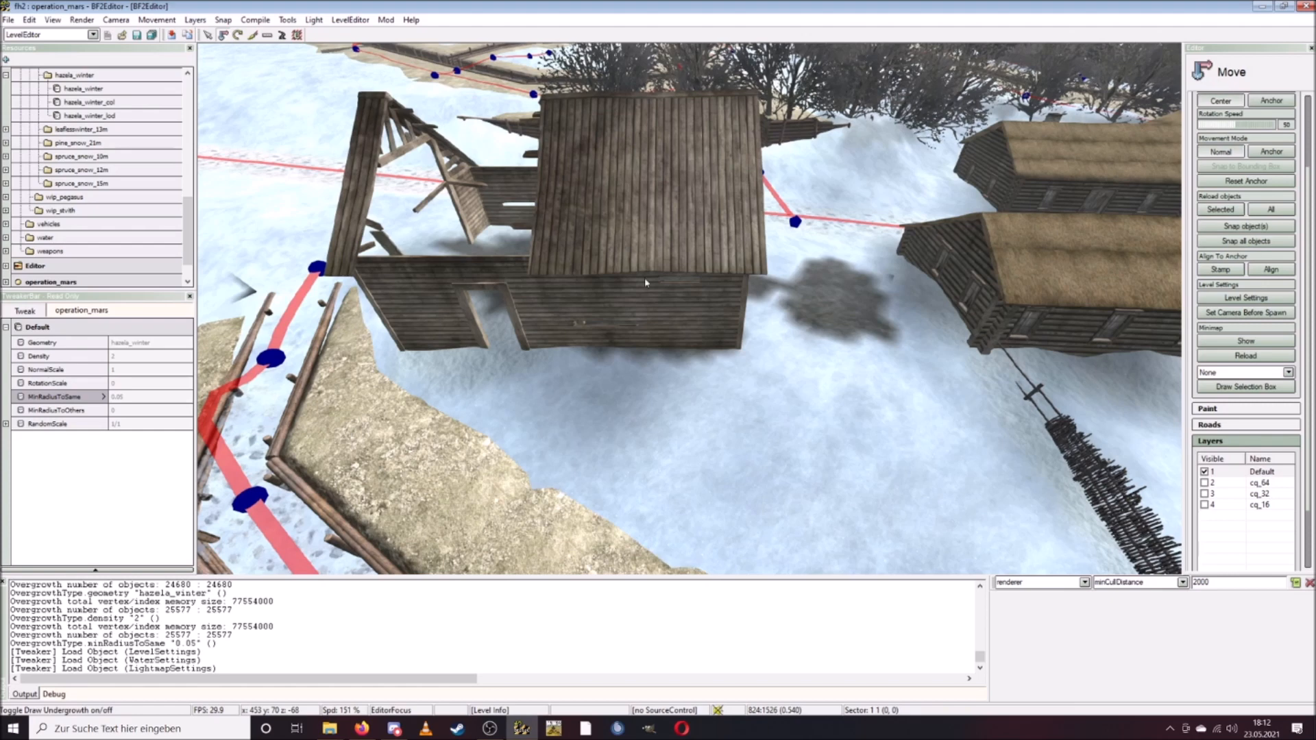
click(643, 331)
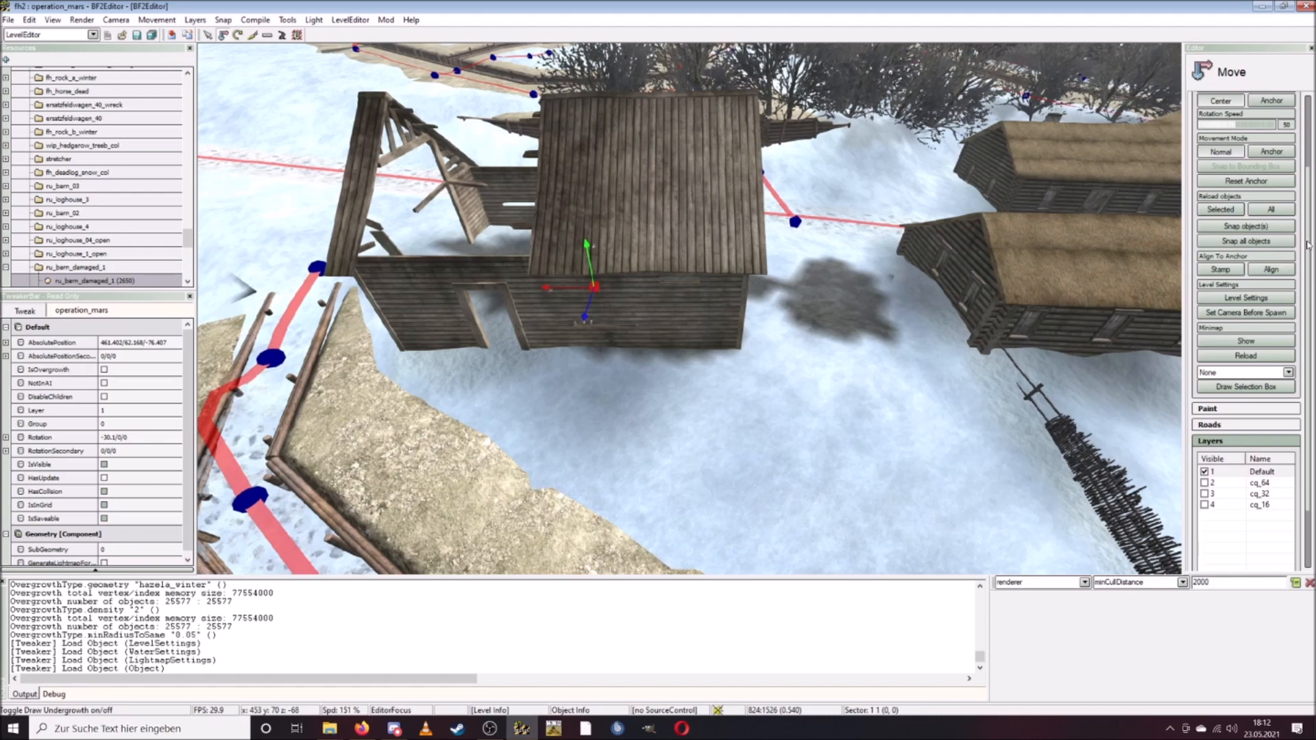
Replace the selected damaged barn with ru_barn_damaged_1_shingle.con from StaticObjects > Russia > rural in the fh2 objects.
scroll(1309, 245, up, 2)
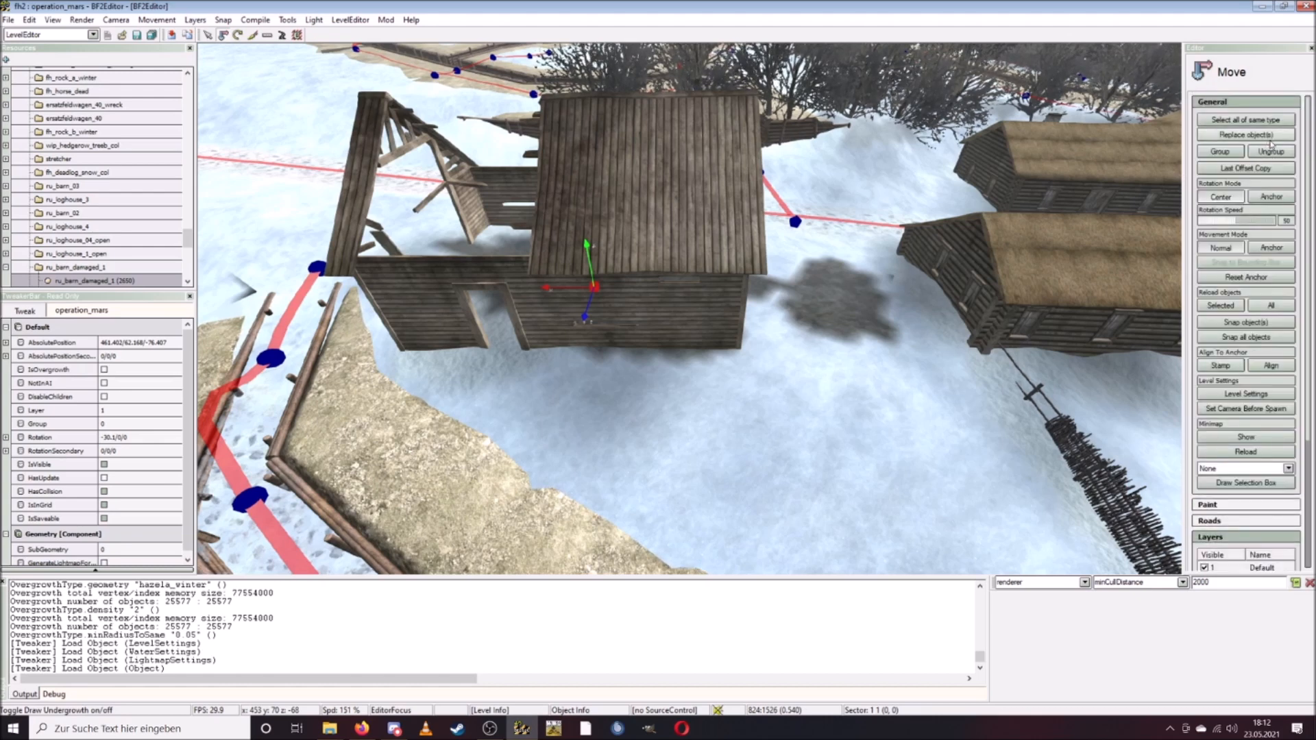
click(1268, 136)
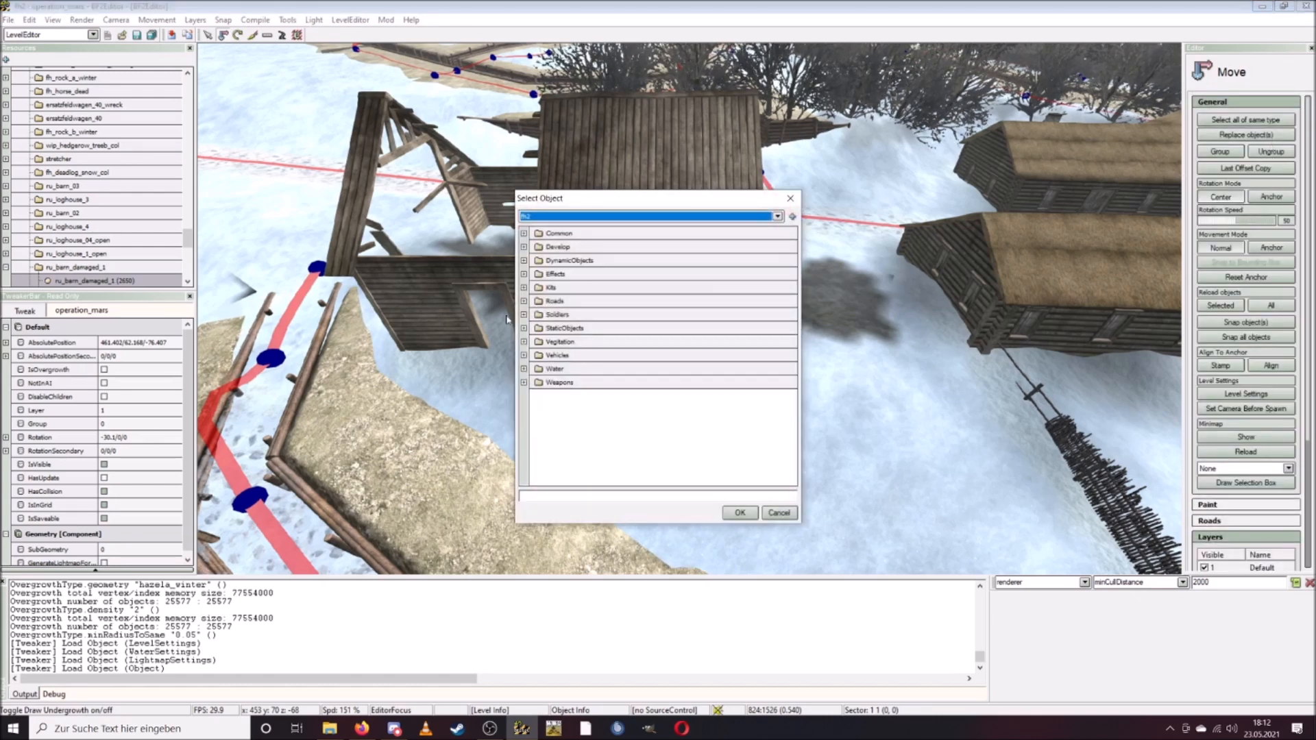
click(524, 328)
scroll(581, 410, down, 3)
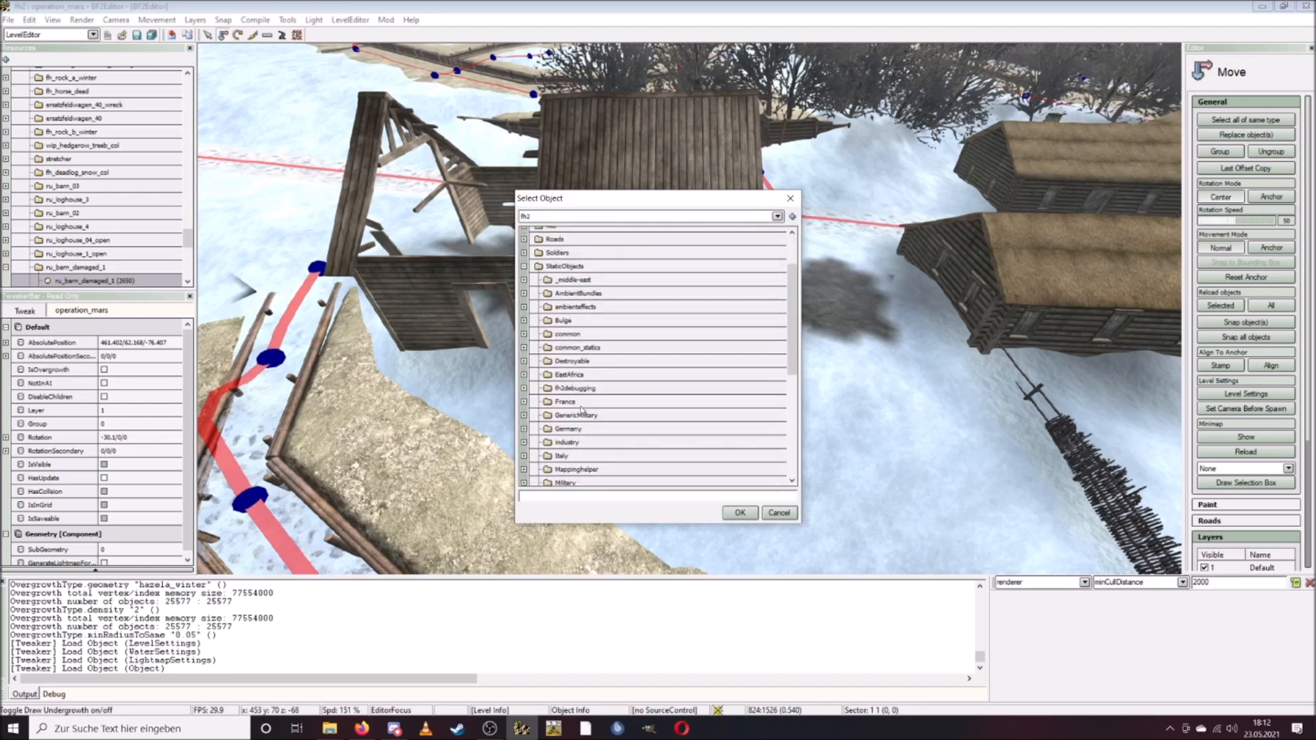
scroll(581, 410, down, 1)
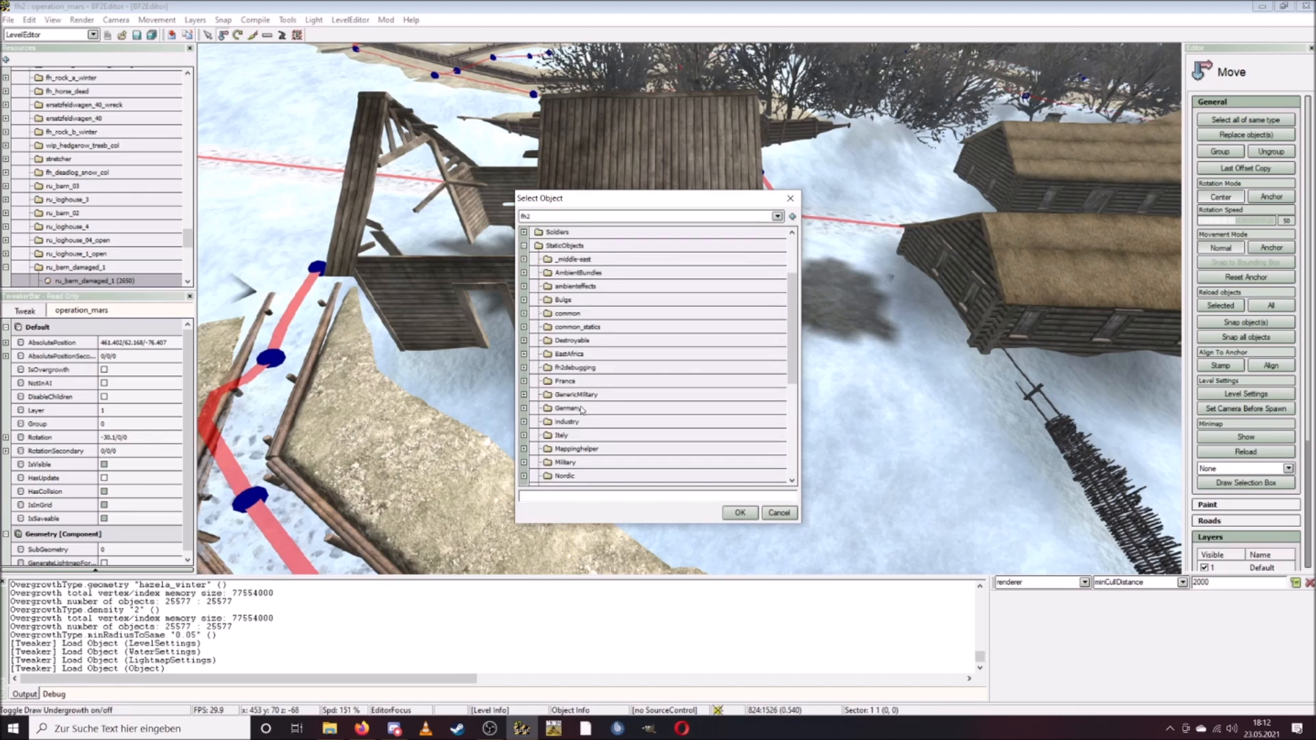
scroll(581, 414, down, 4)
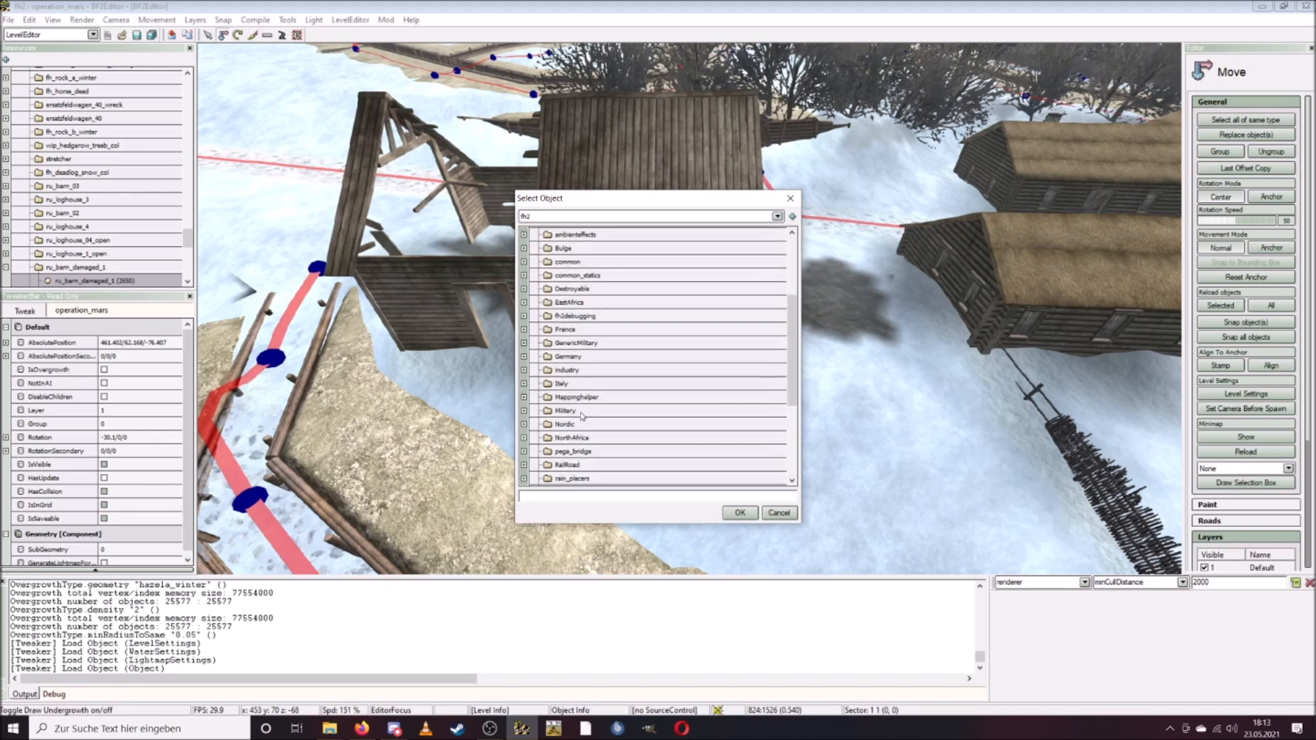
click(524, 460)
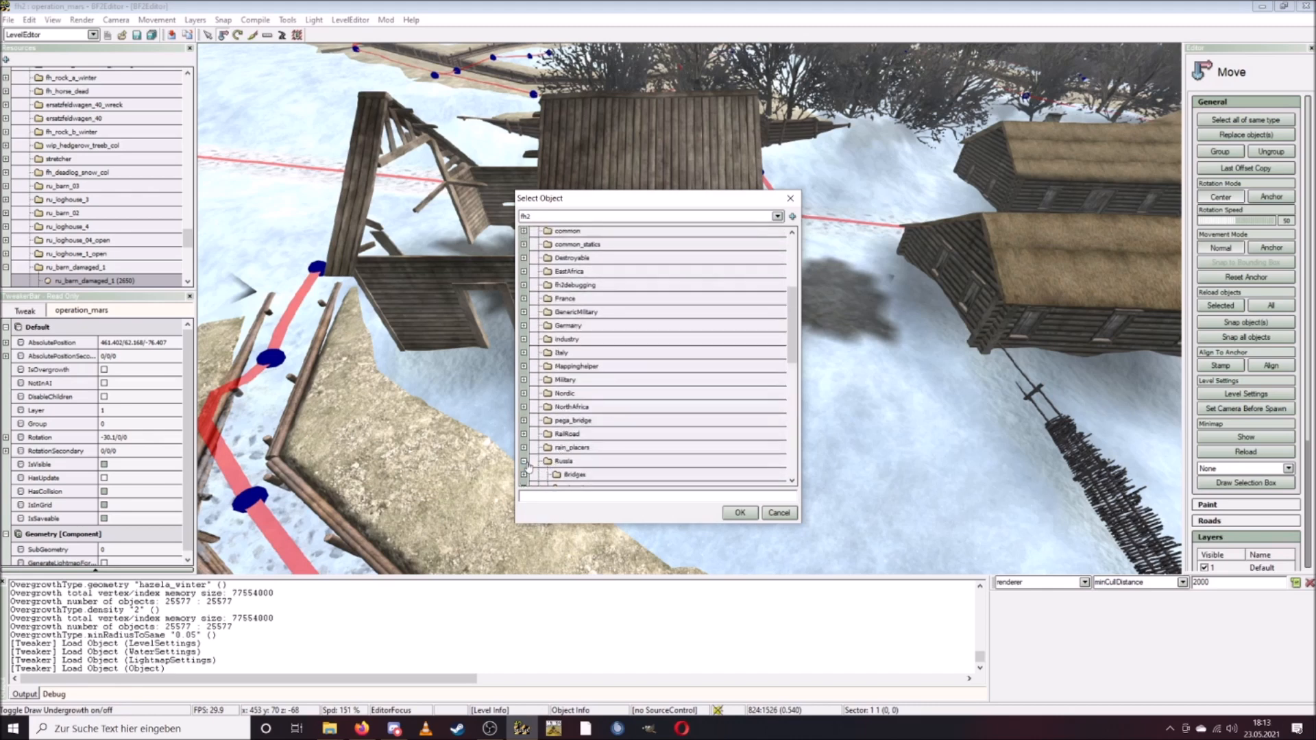
scroll(631, 427, down, 7)
scroll(631, 427, down, 1)
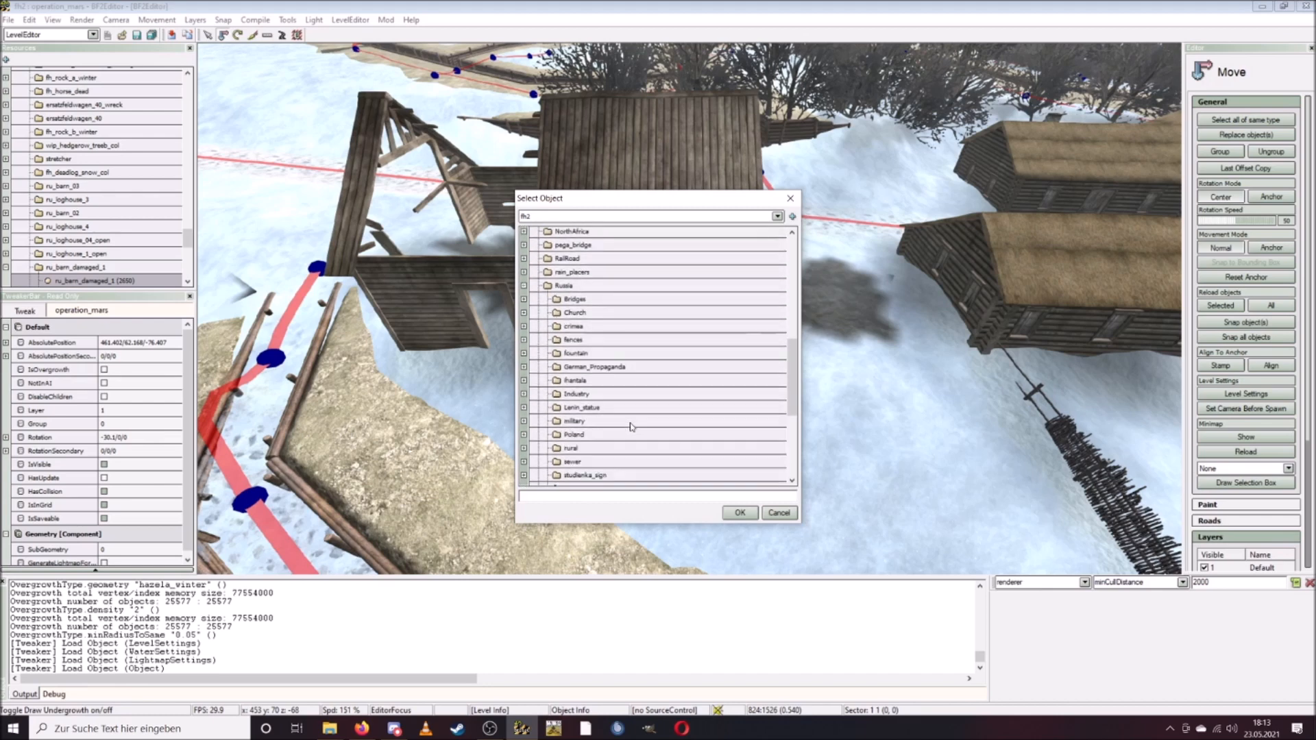
click(524, 449)
scroll(581, 421, down, 6)
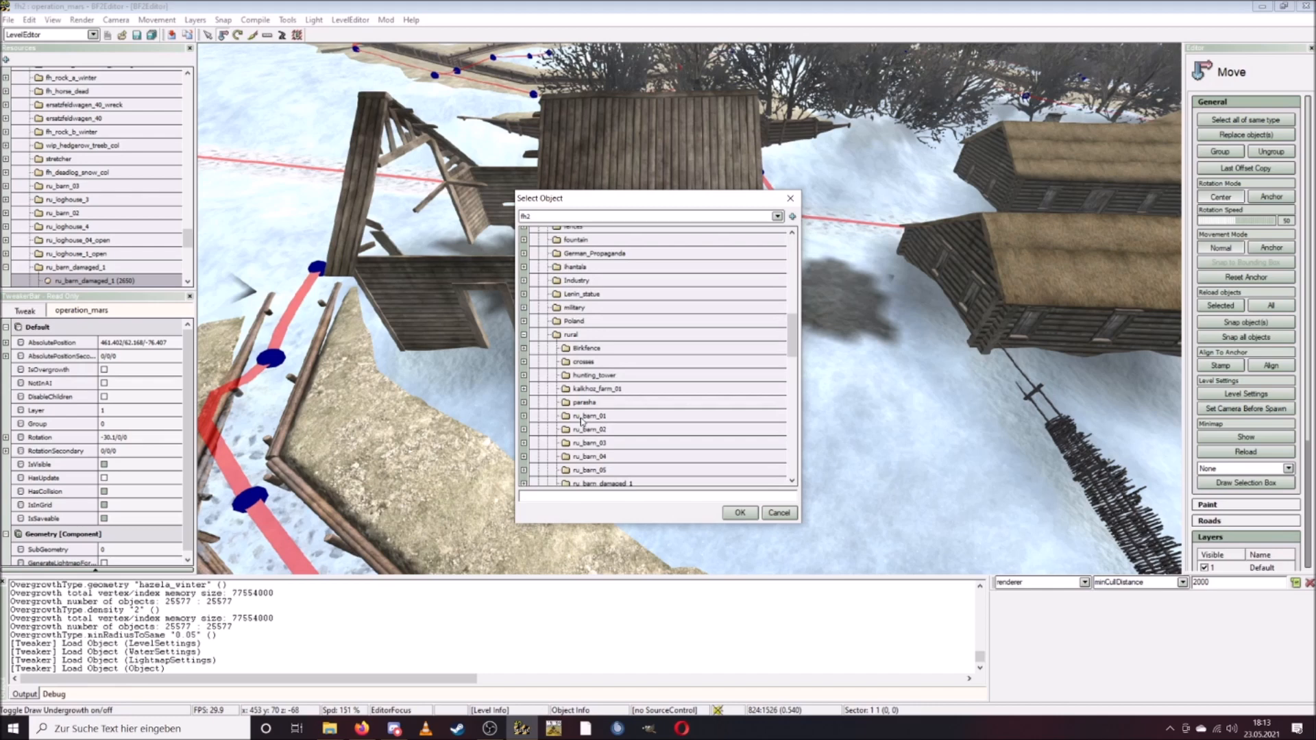
scroll(648, 436, down, 3)
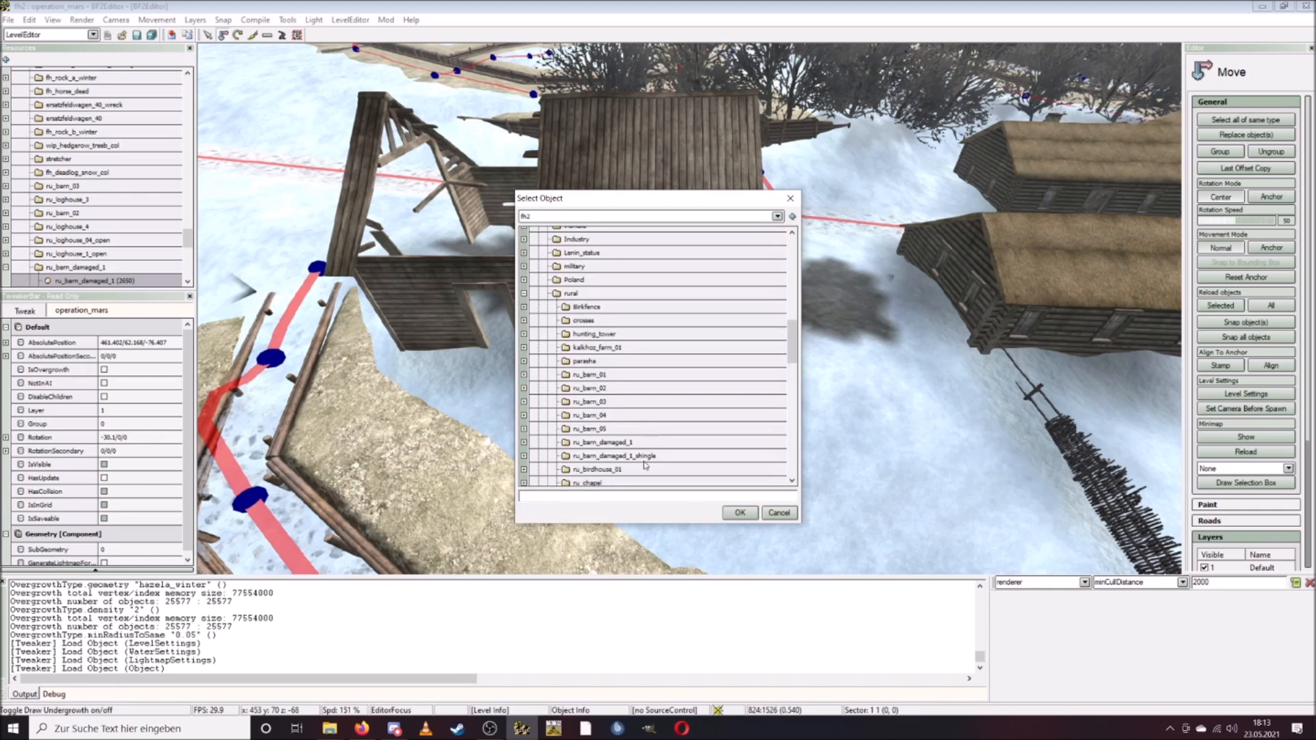
click(523, 456)
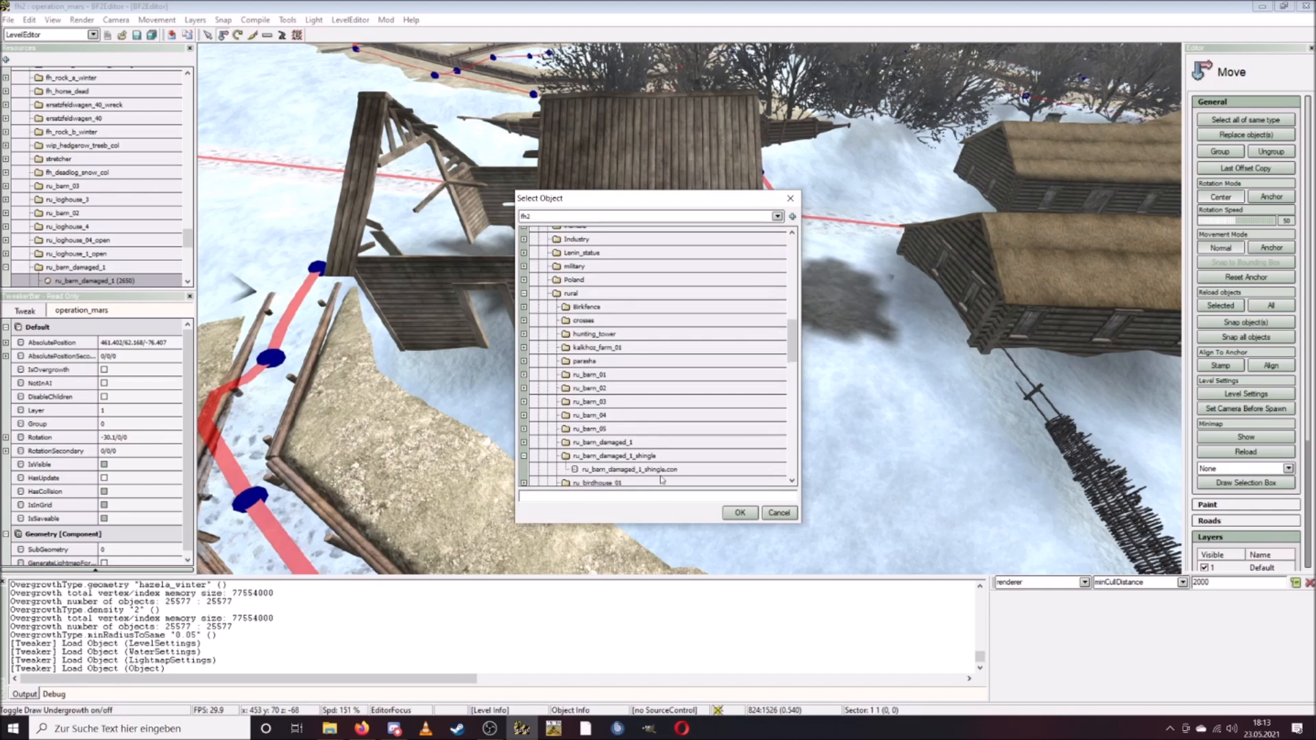
click(673, 472)
click(735, 512)
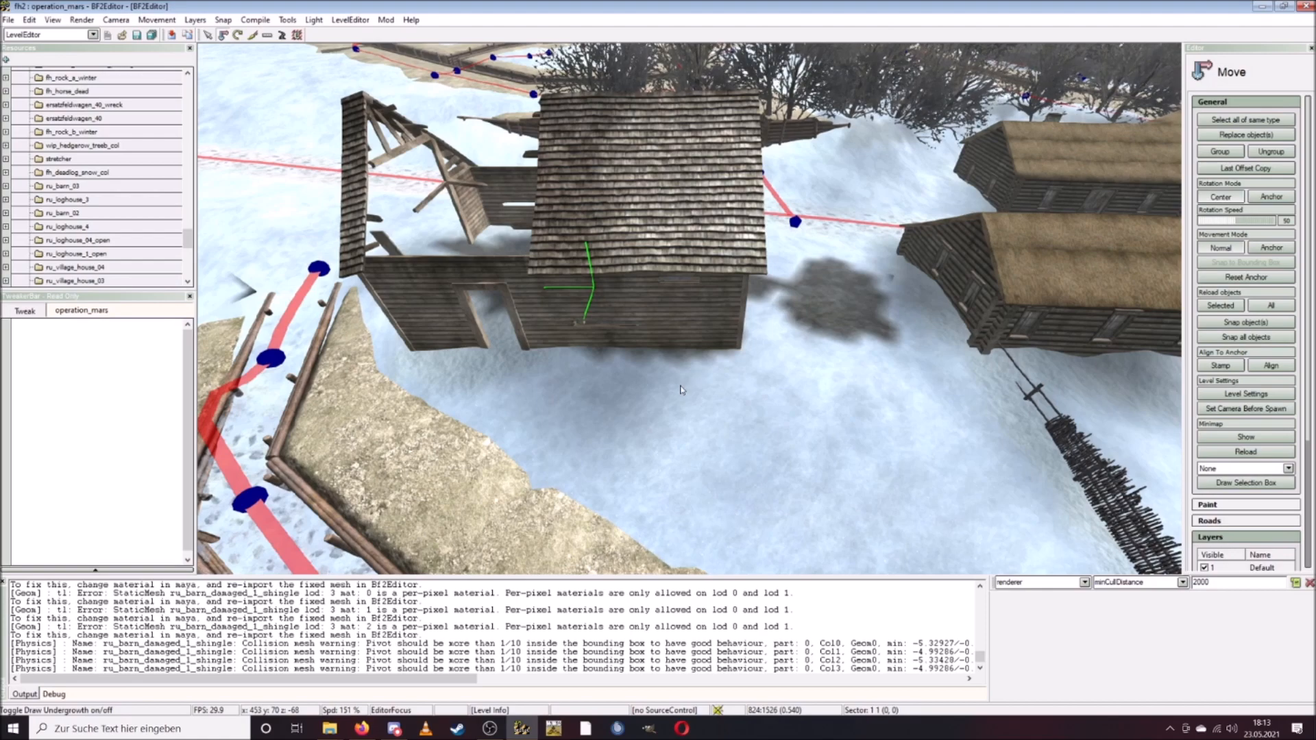
Examine the replaced barn's shingle roof from outside and its rafters, loft and walls from inside.
key(ctrl+w)
ctrl+scroll(663, 409, down, 5)
key(ctrl+a)
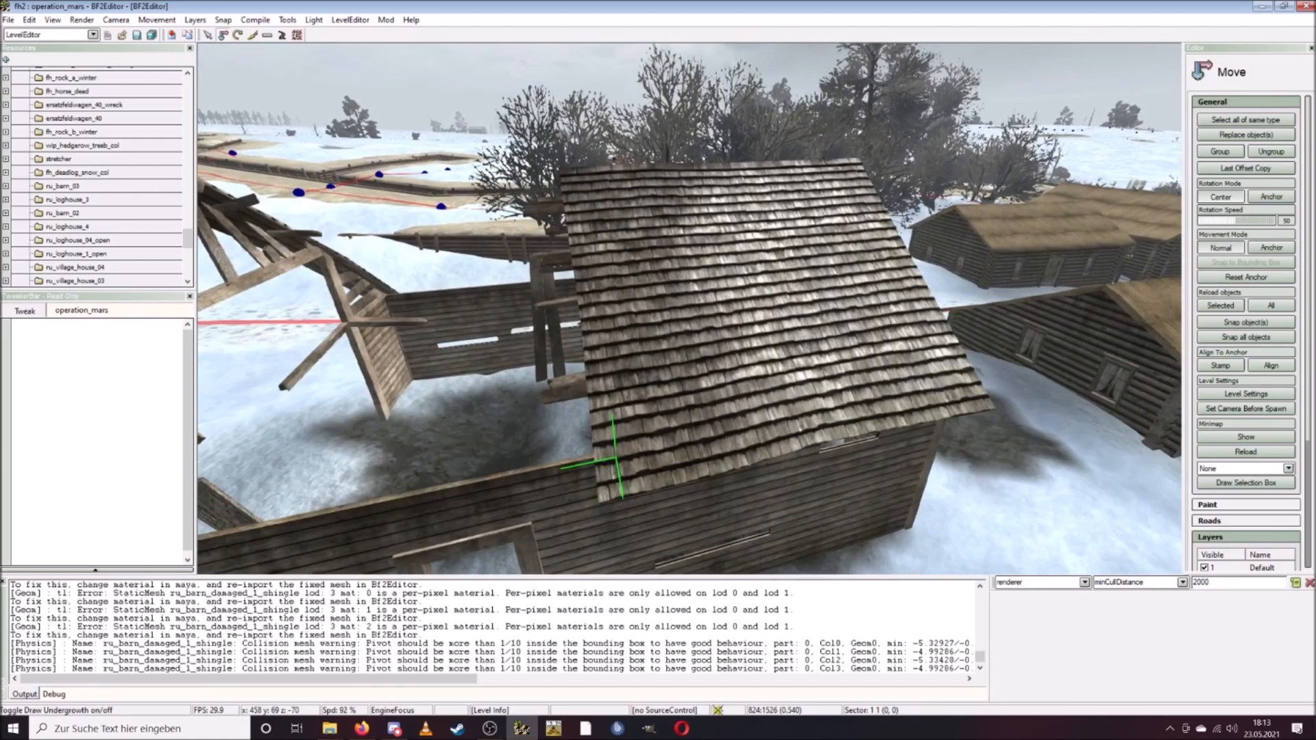
key(ctrl+w)
key(ctrl+a)
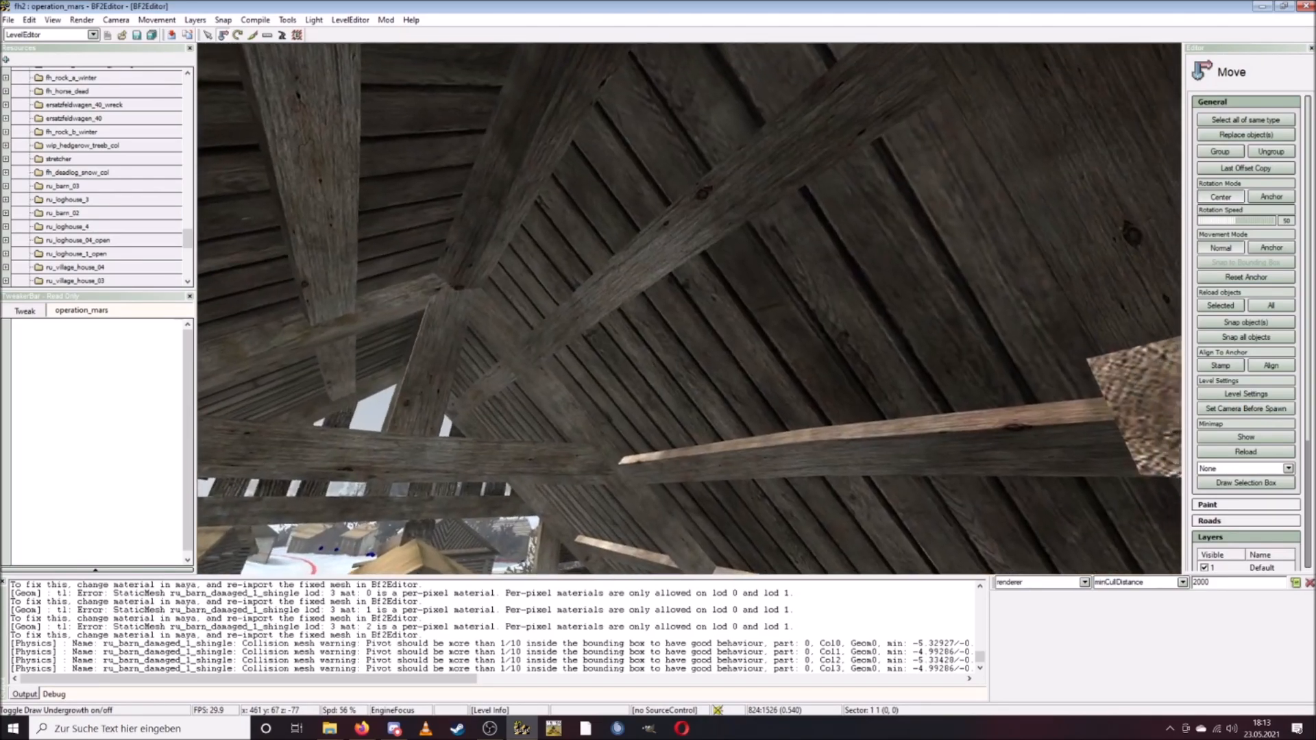
ctrl+scroll(664, 408, down, 3)
key(s)
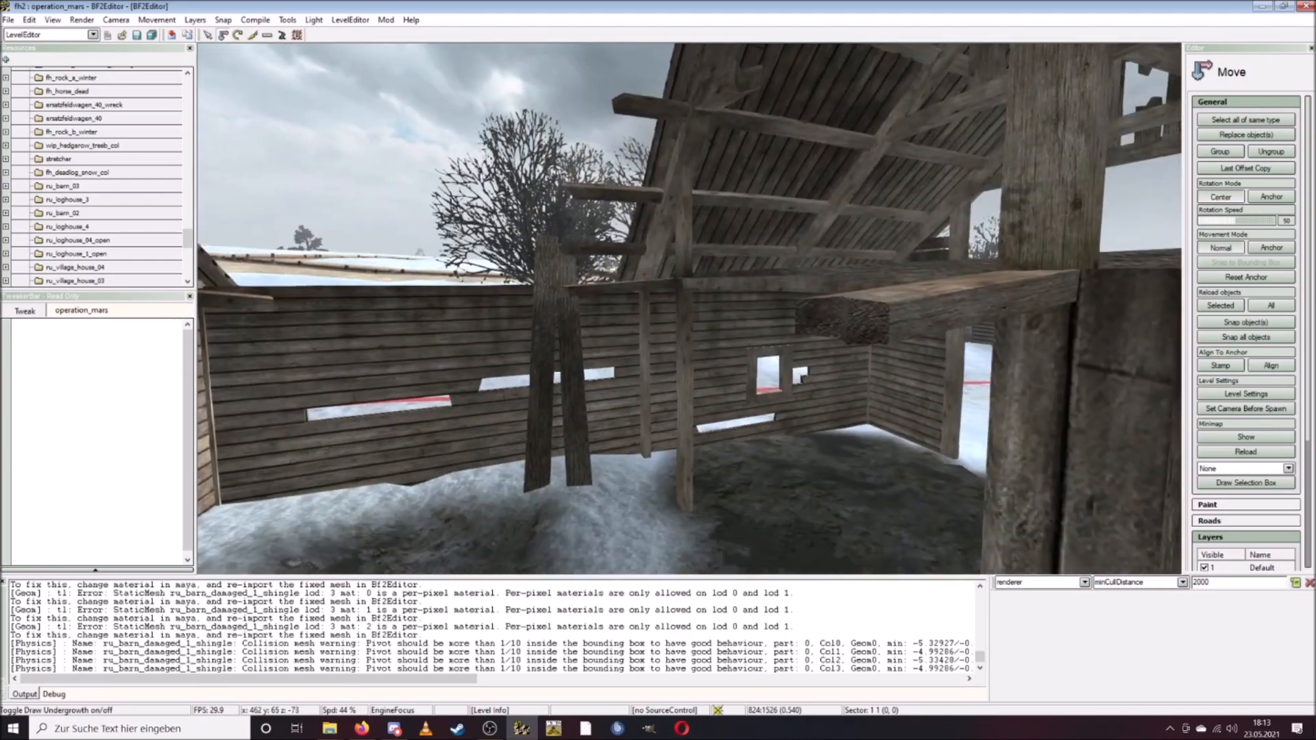
key(w)
key(w)
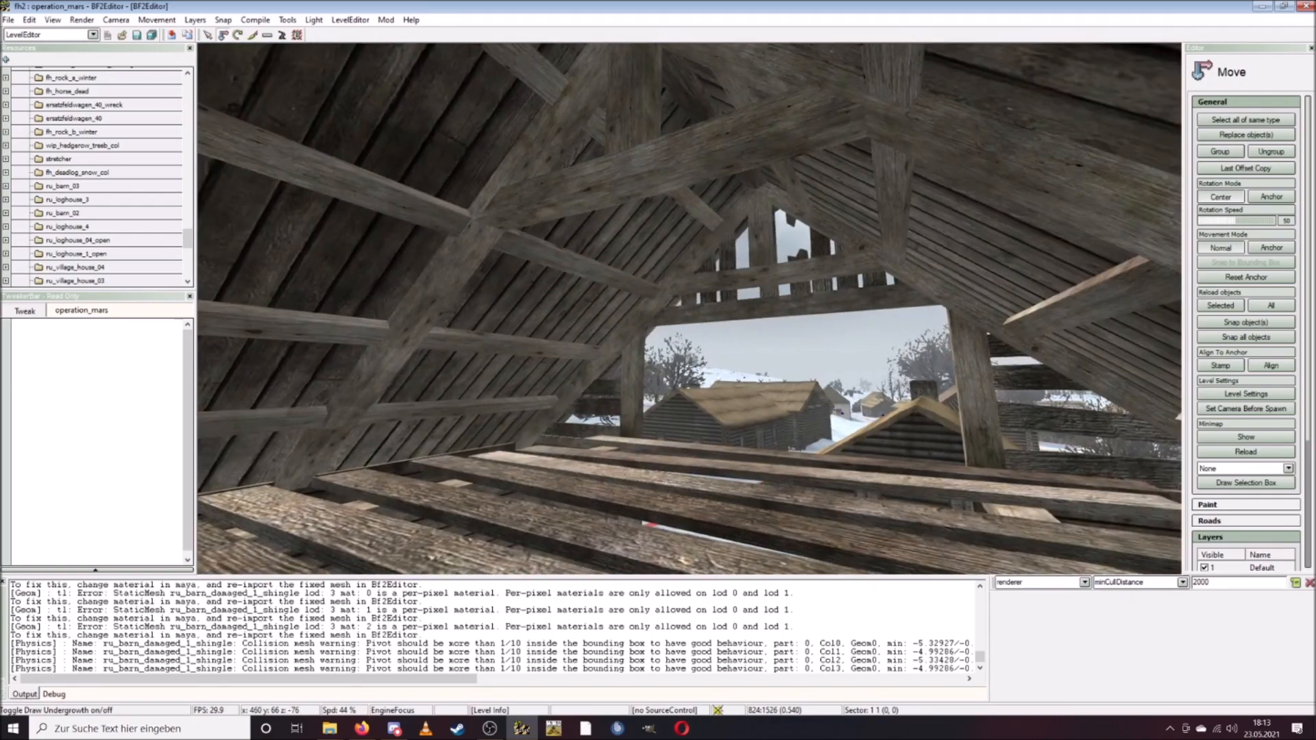
key(s)
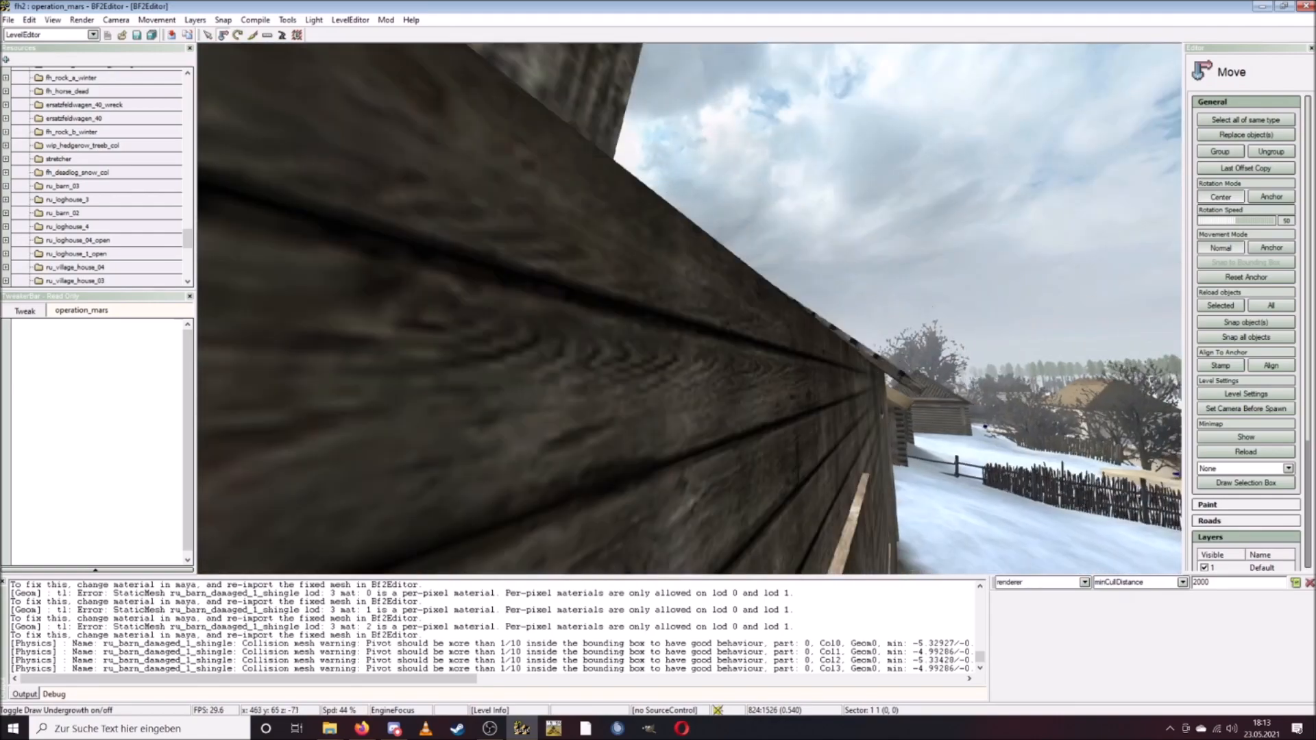
key(w)
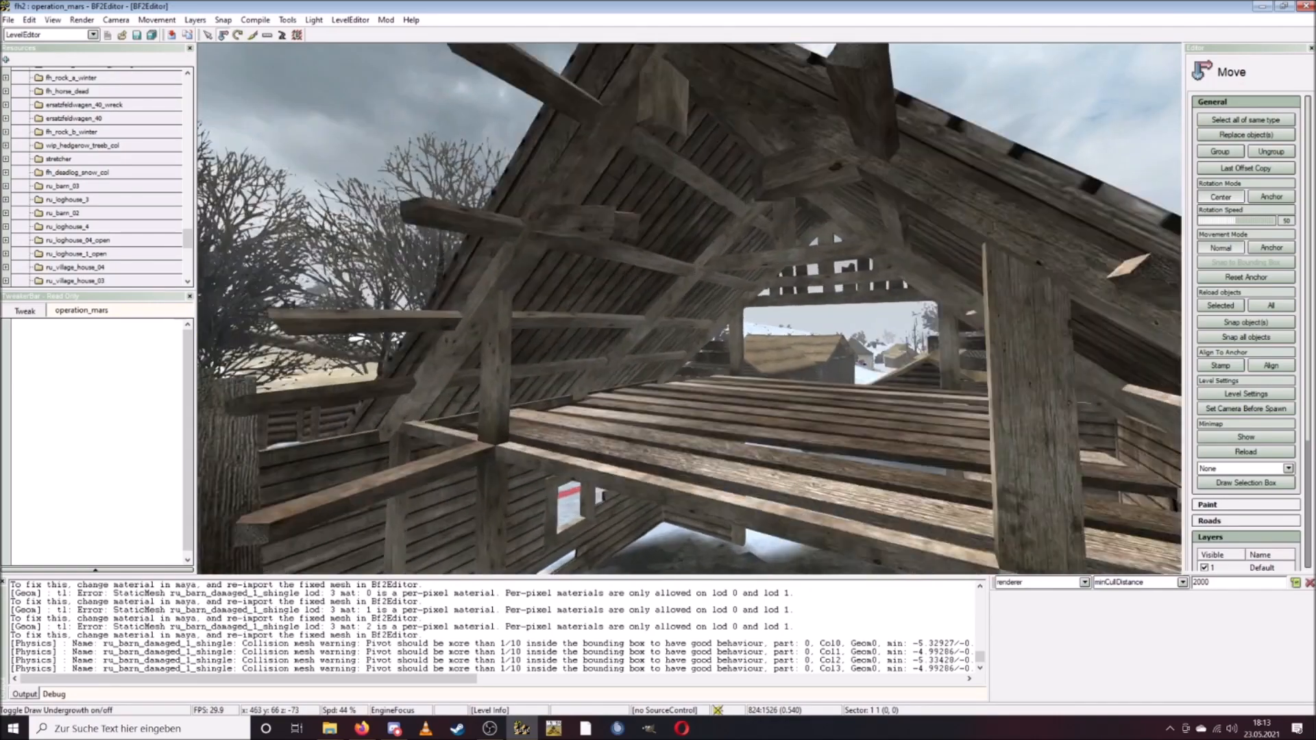
key(s)
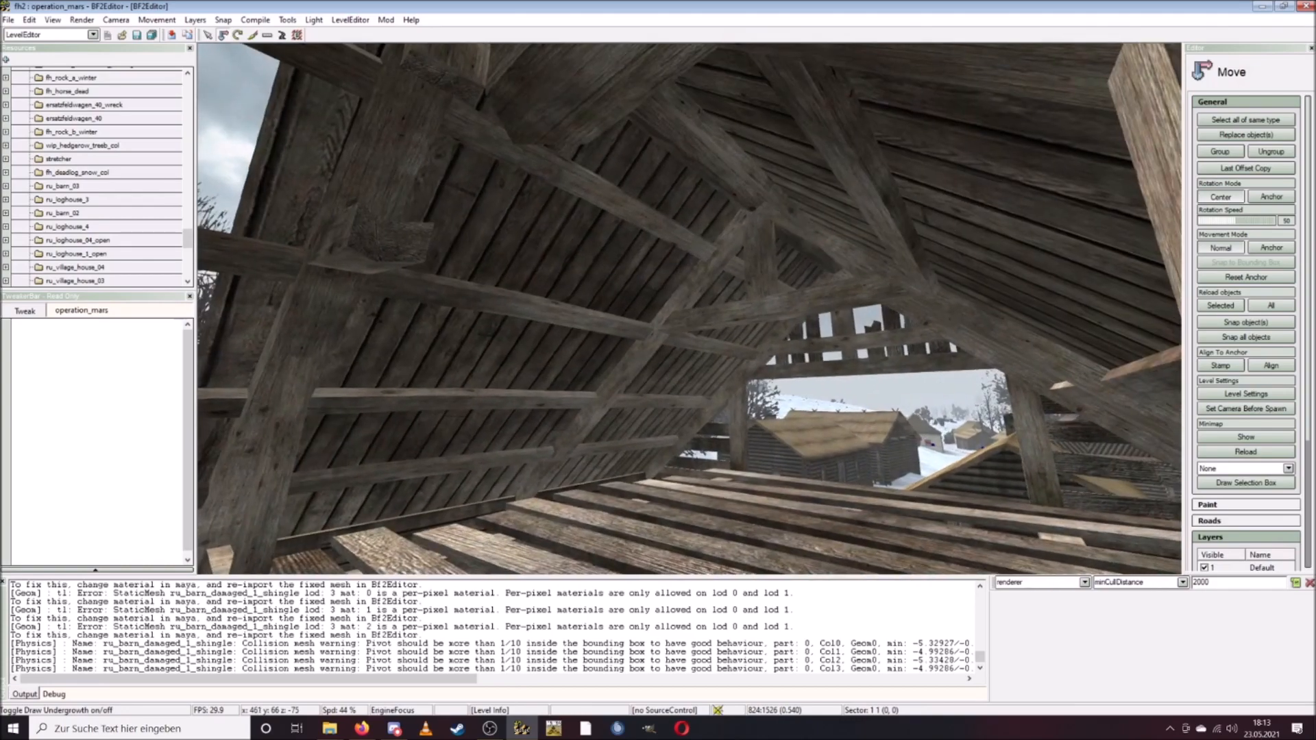
key(d)
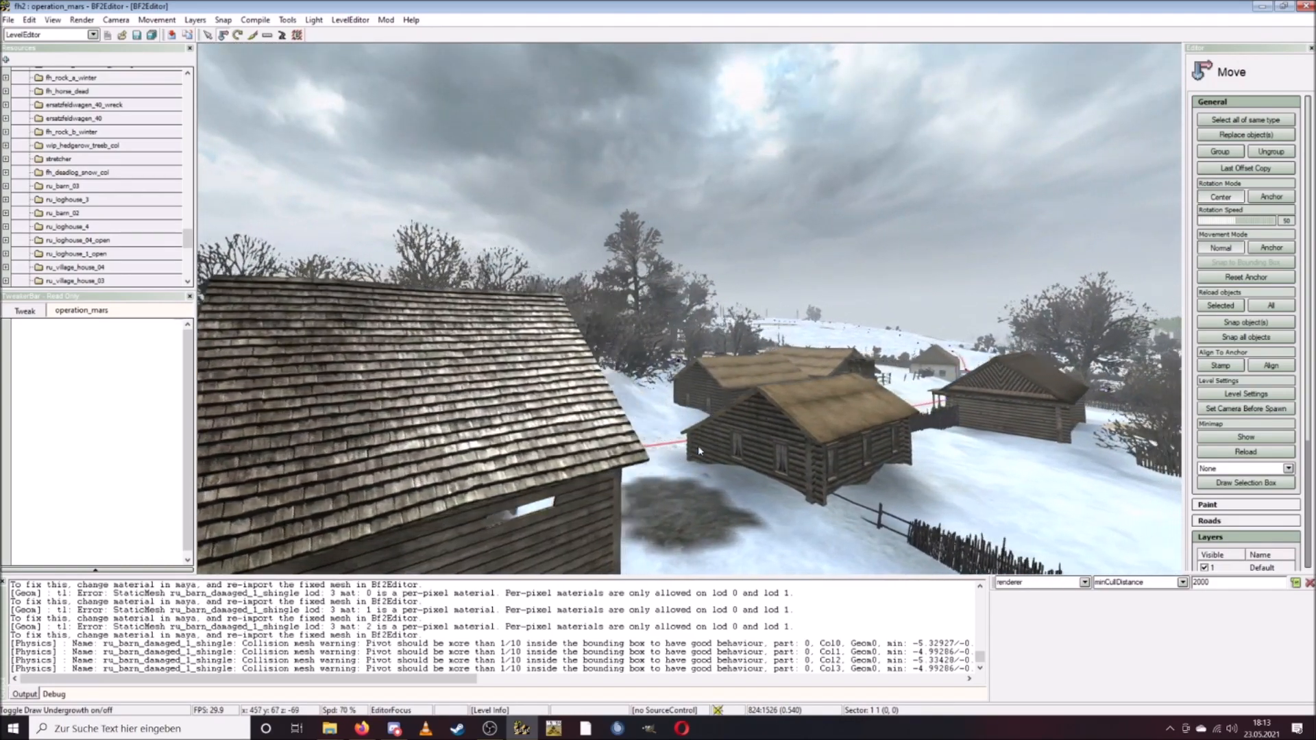
Replace the plank-roofed log house ru_loghouse_1_open beside the wattle fence with ru_loghouse_1_shingle_open.con from the Russia rural objects.
key(w)
scroll(698, 446, up, 3)
key(w)
key(d)
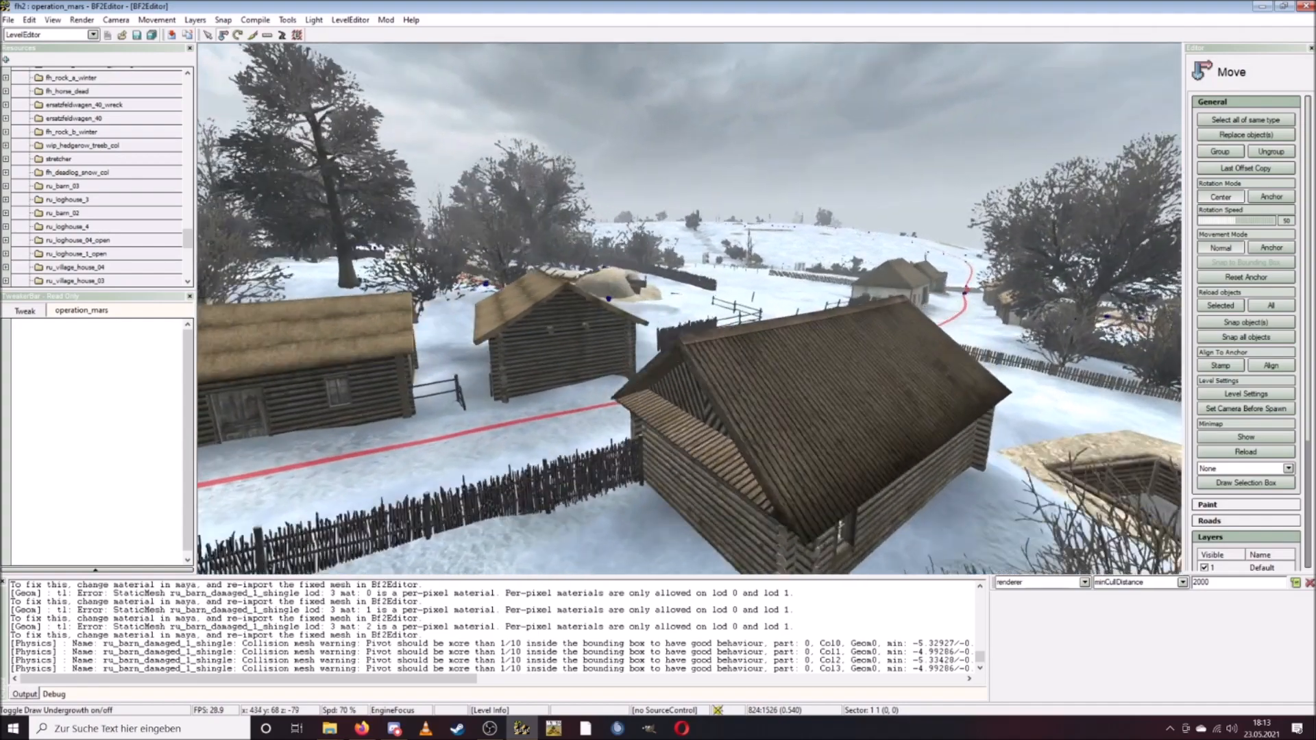
key(s)
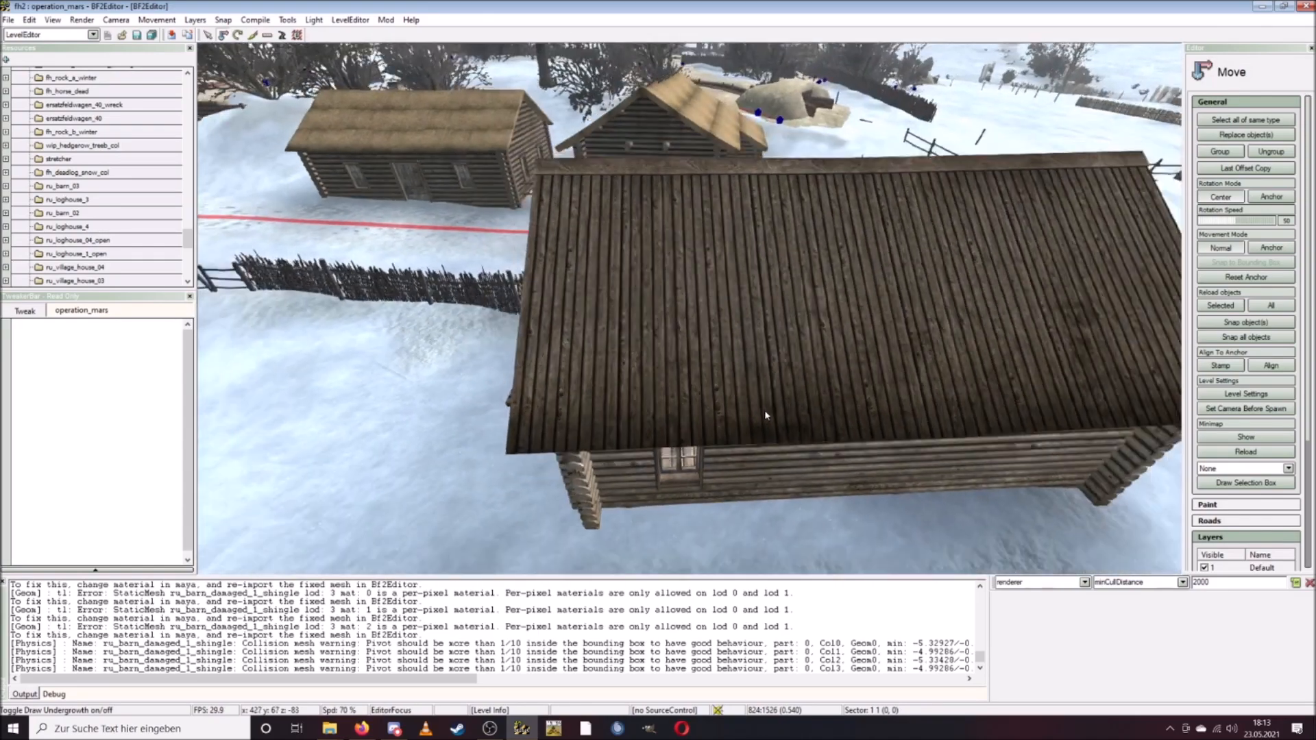
key(w)
click(719, 355)
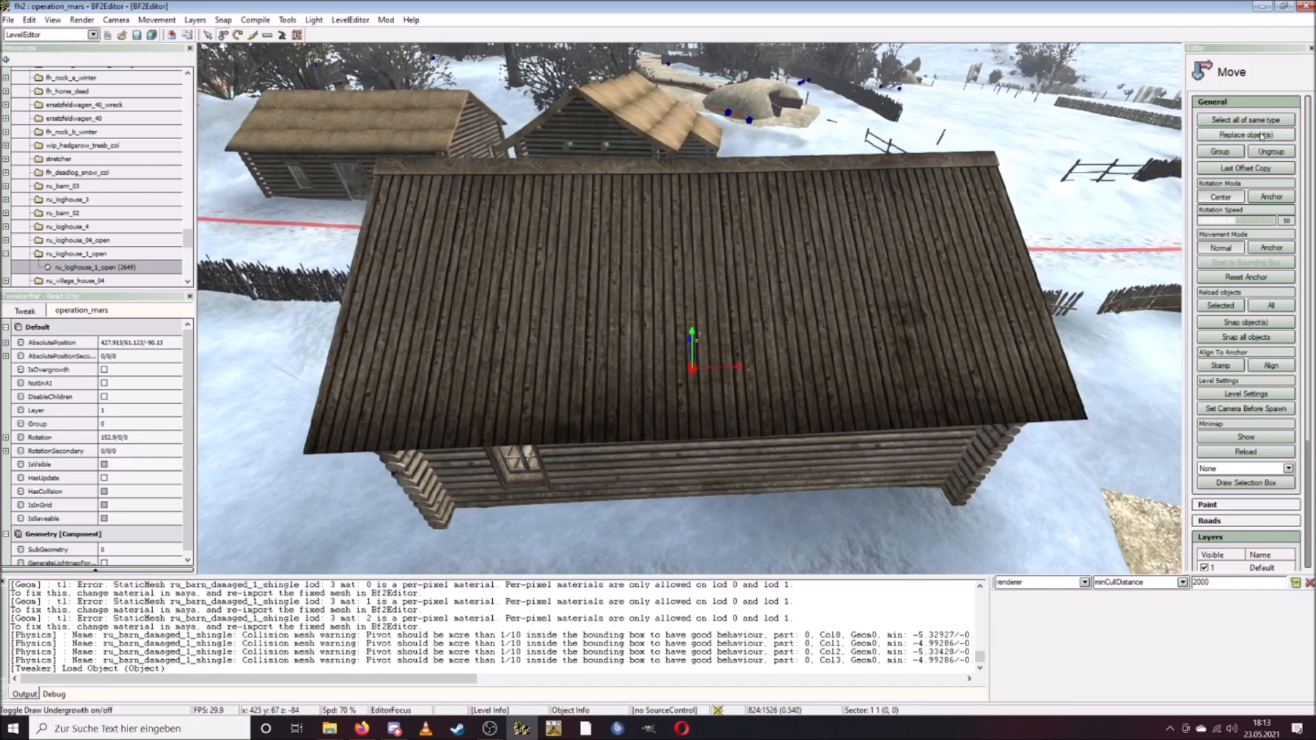
click(1223, 136)
scroll(671, 398, down, 10)
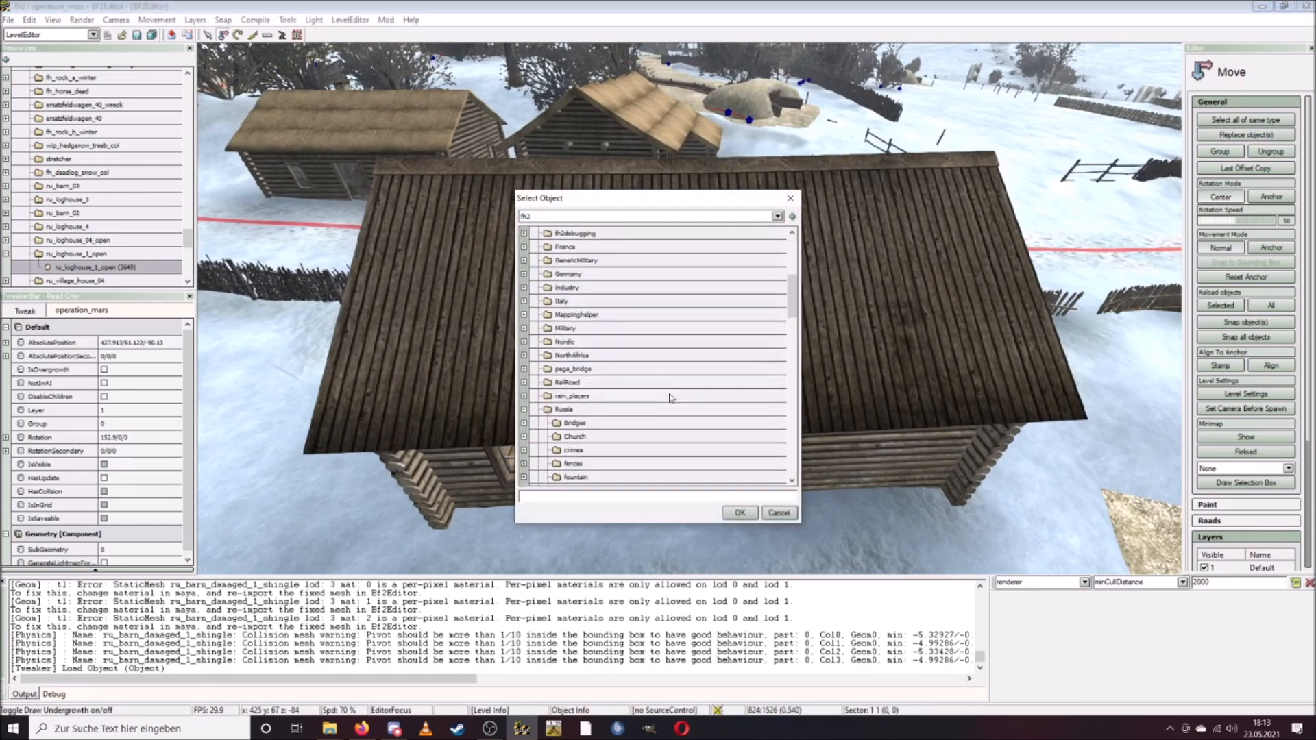
scroll(670, 398, down, 4)
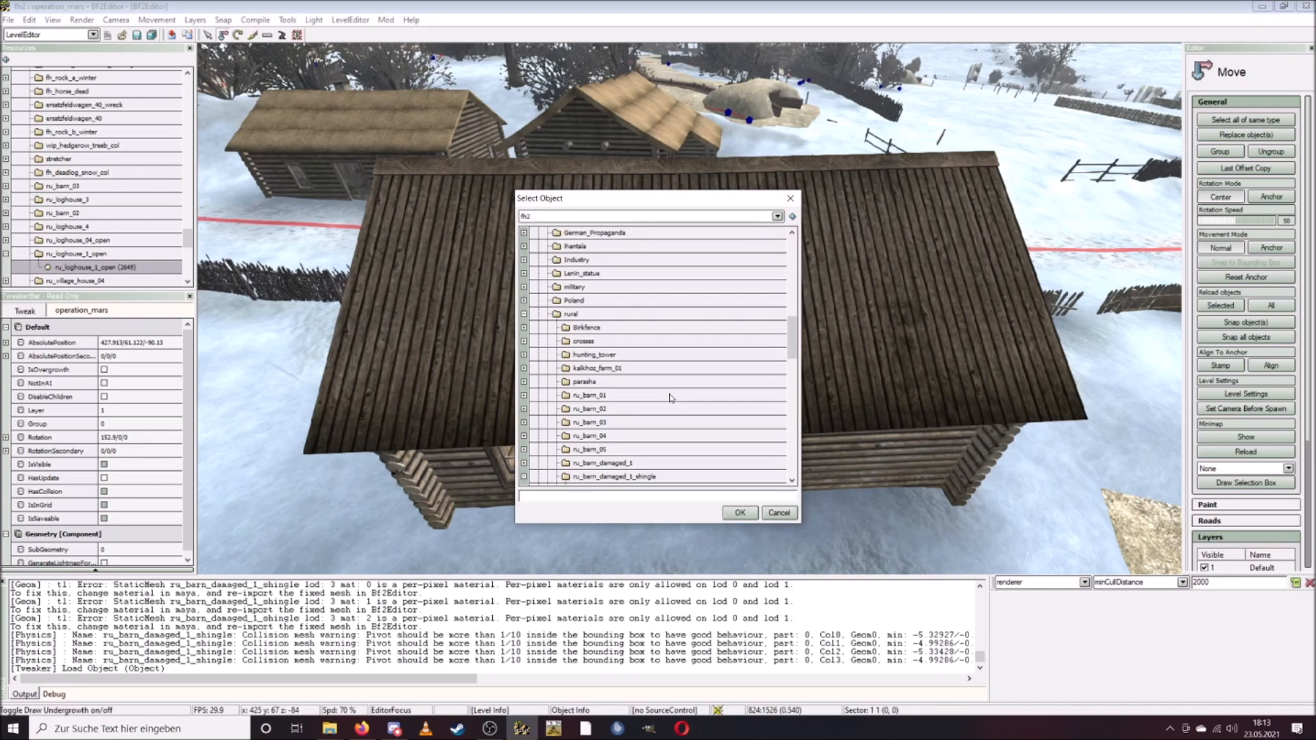
scroll(670, 397, down, 2)
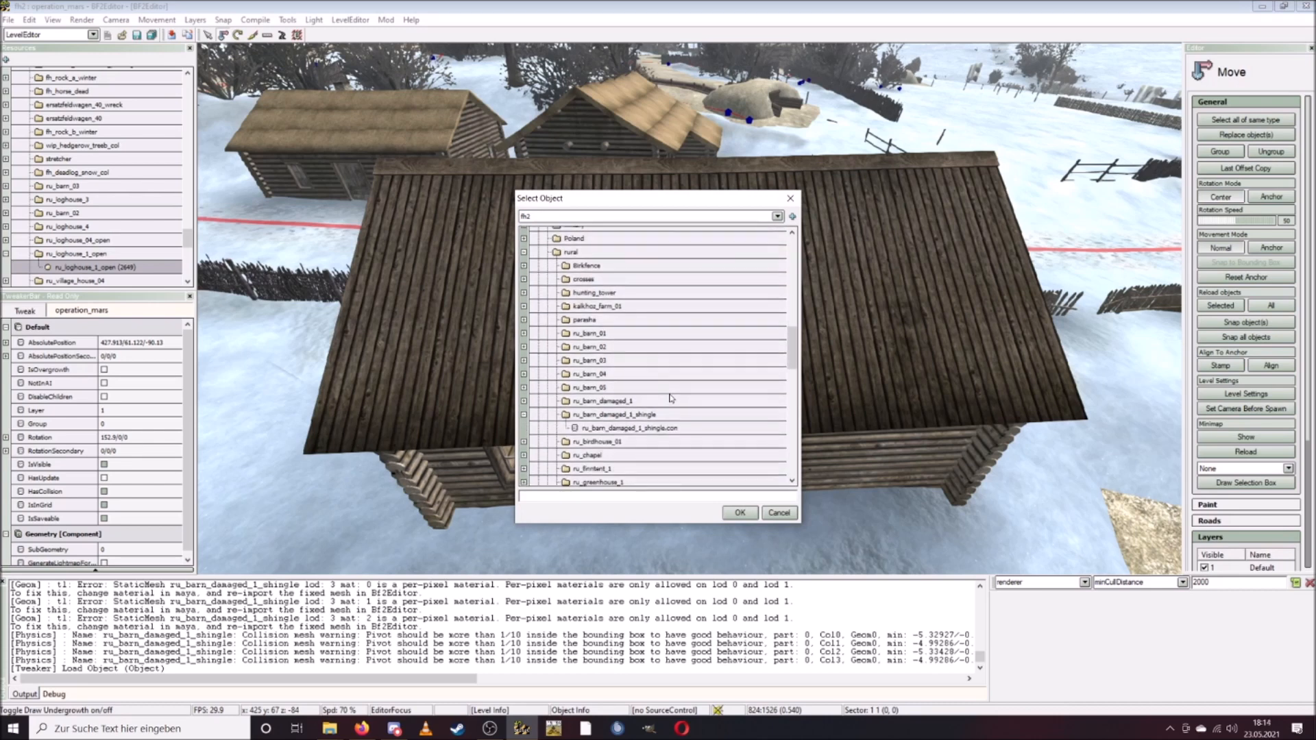
scroll(671, 397, down, 4)
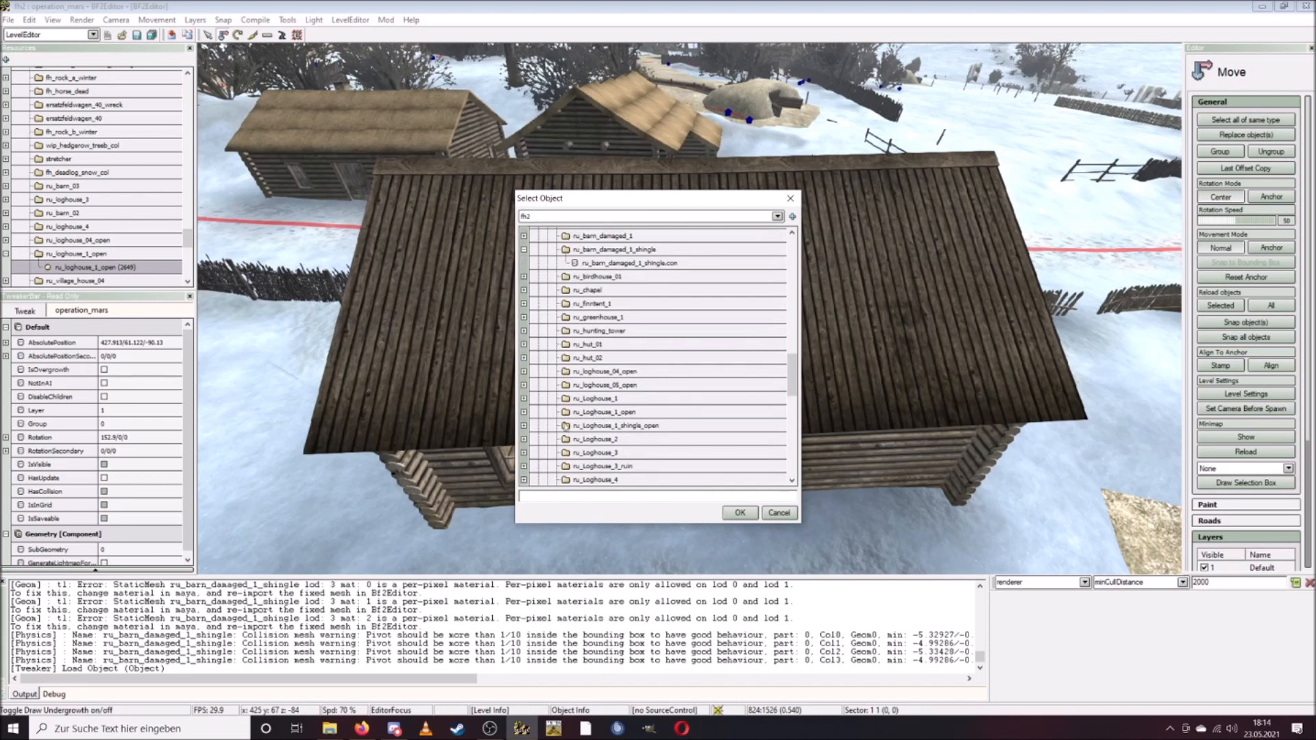
click(646, 439)
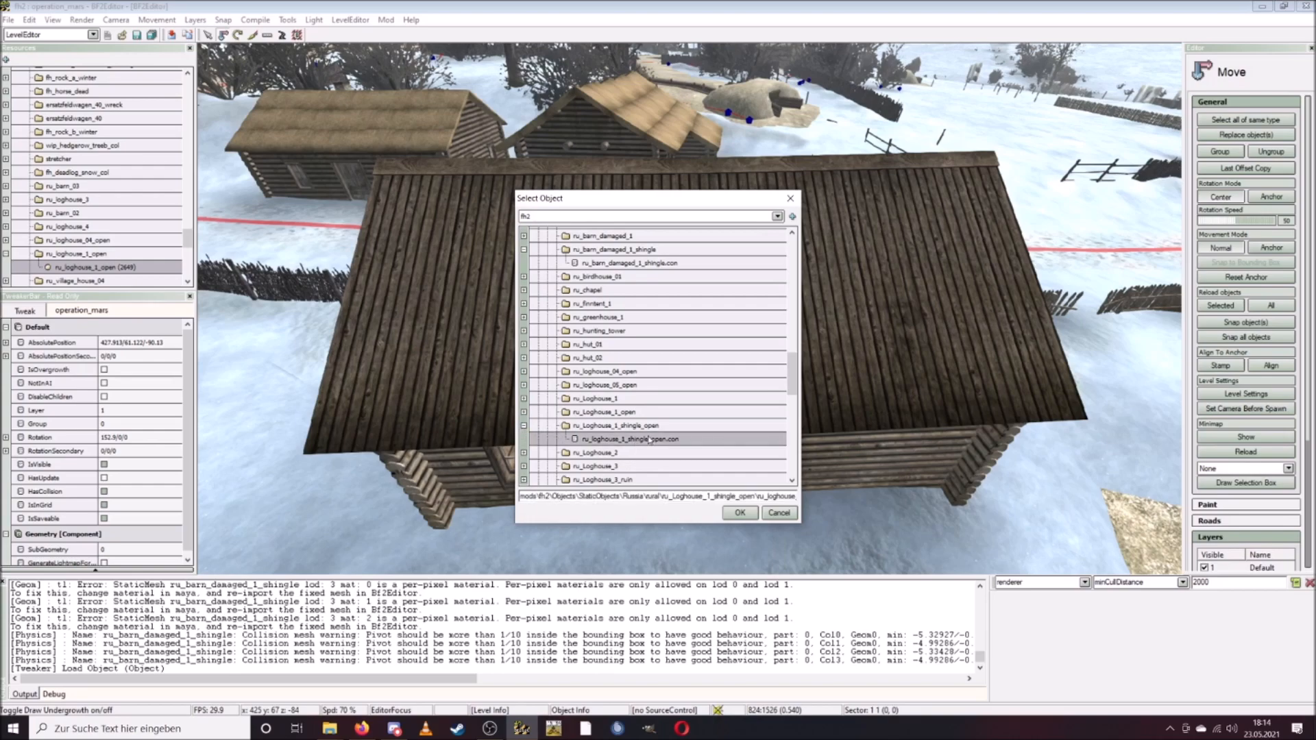
click(740, 514)
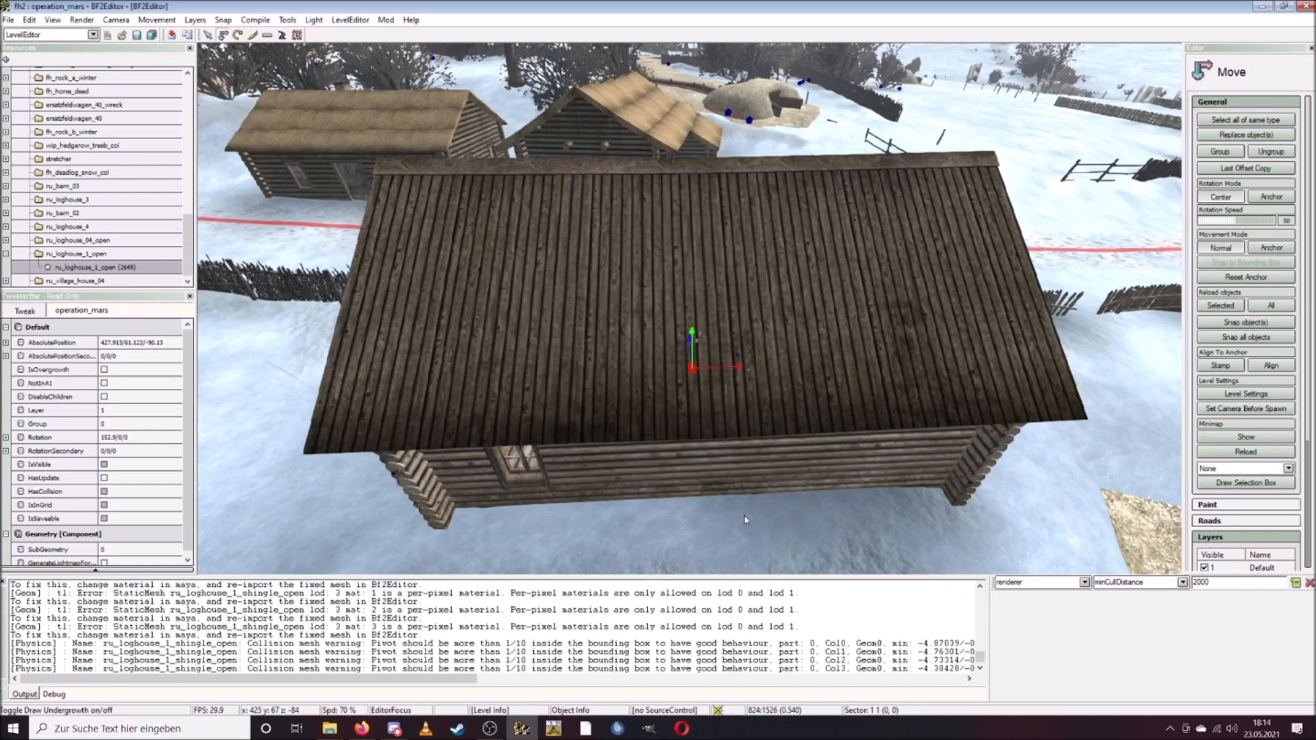
Examine the replaced log house from inside and from above among the neighbouring village buildings.
right_click(737, 473)
key(w)
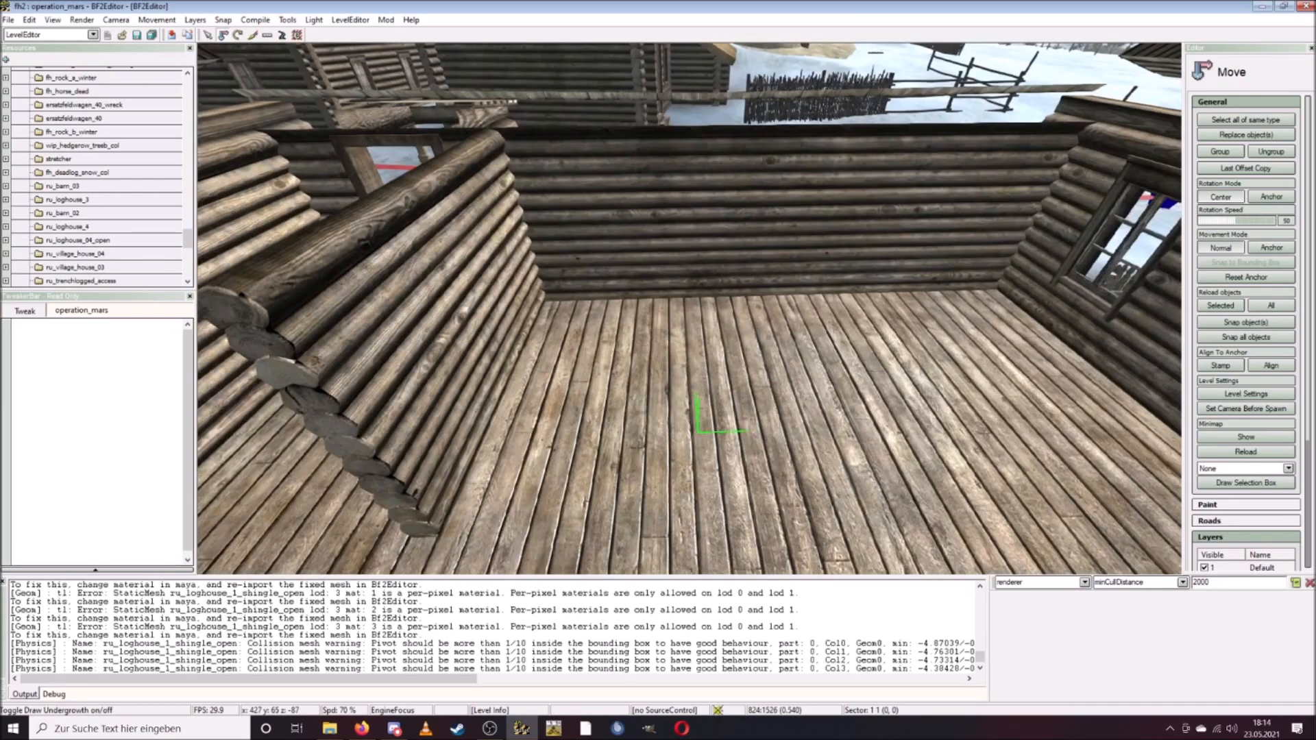
key(s)
key(w)
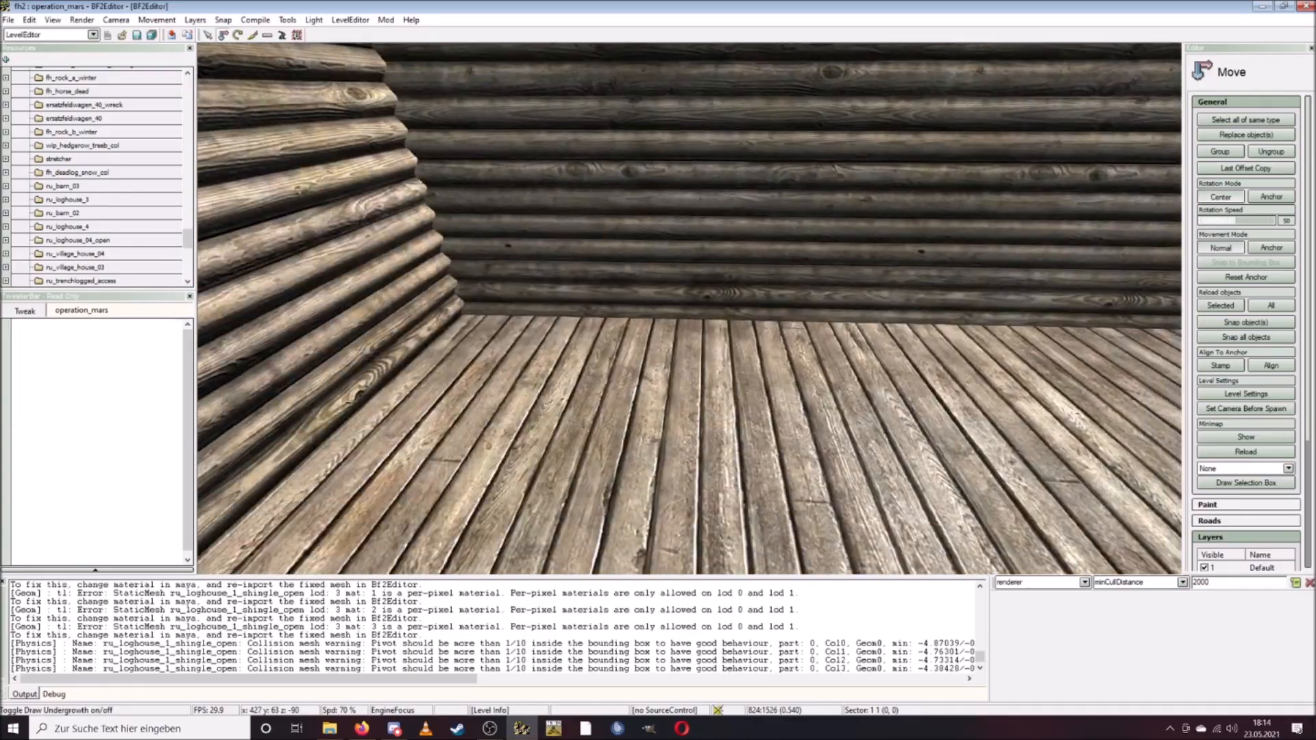
key(s)
scroll(757, 385, down, 5)
right_click(756, 386)
right_click(756, 386)
scroll(756, 386, up, 5)
key(s)
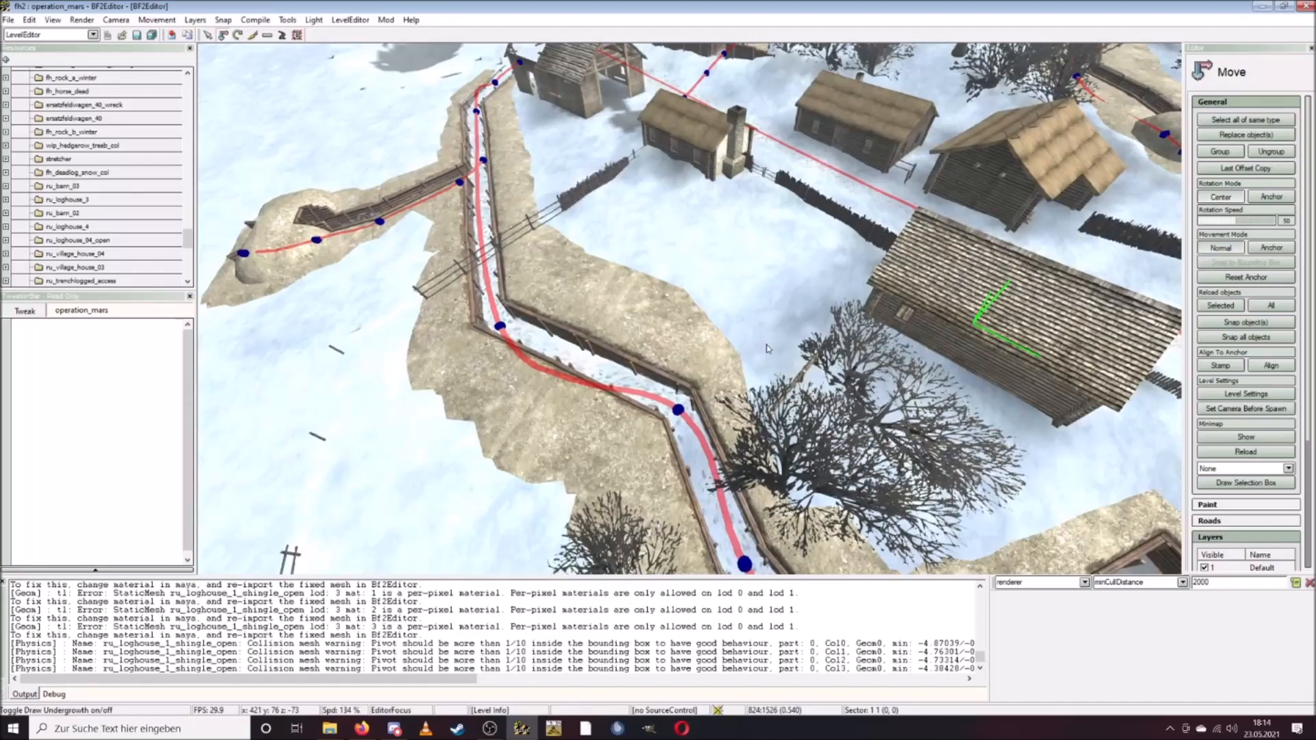
Compare the shingled barn and log house with the rest of the village from close up and from the air.
key(w)
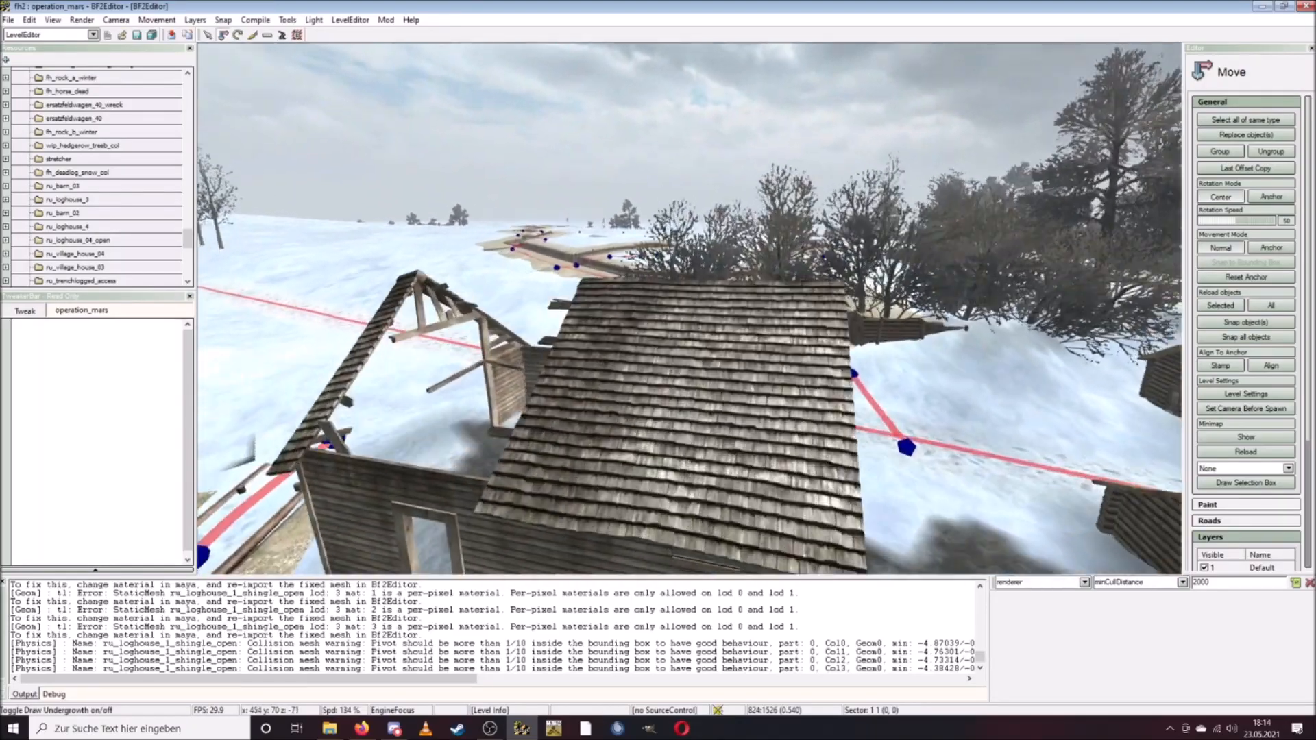
key(w)
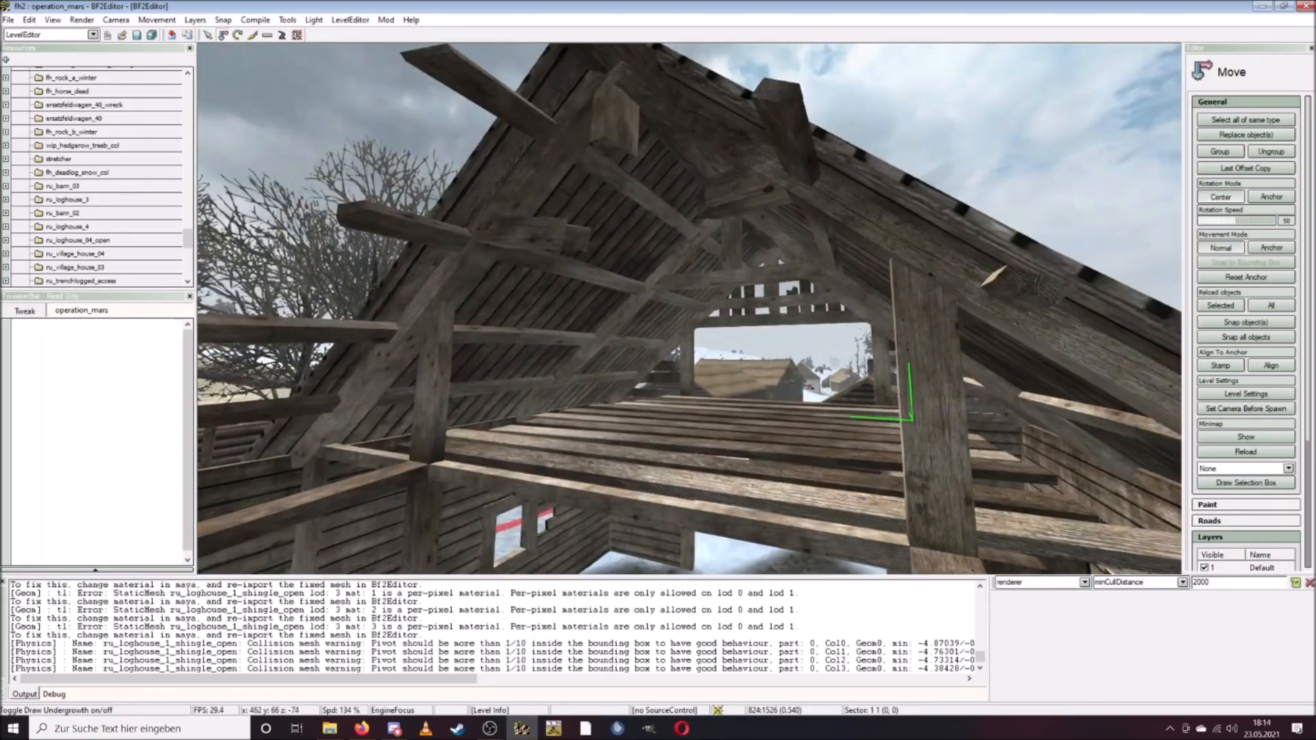
key(s)
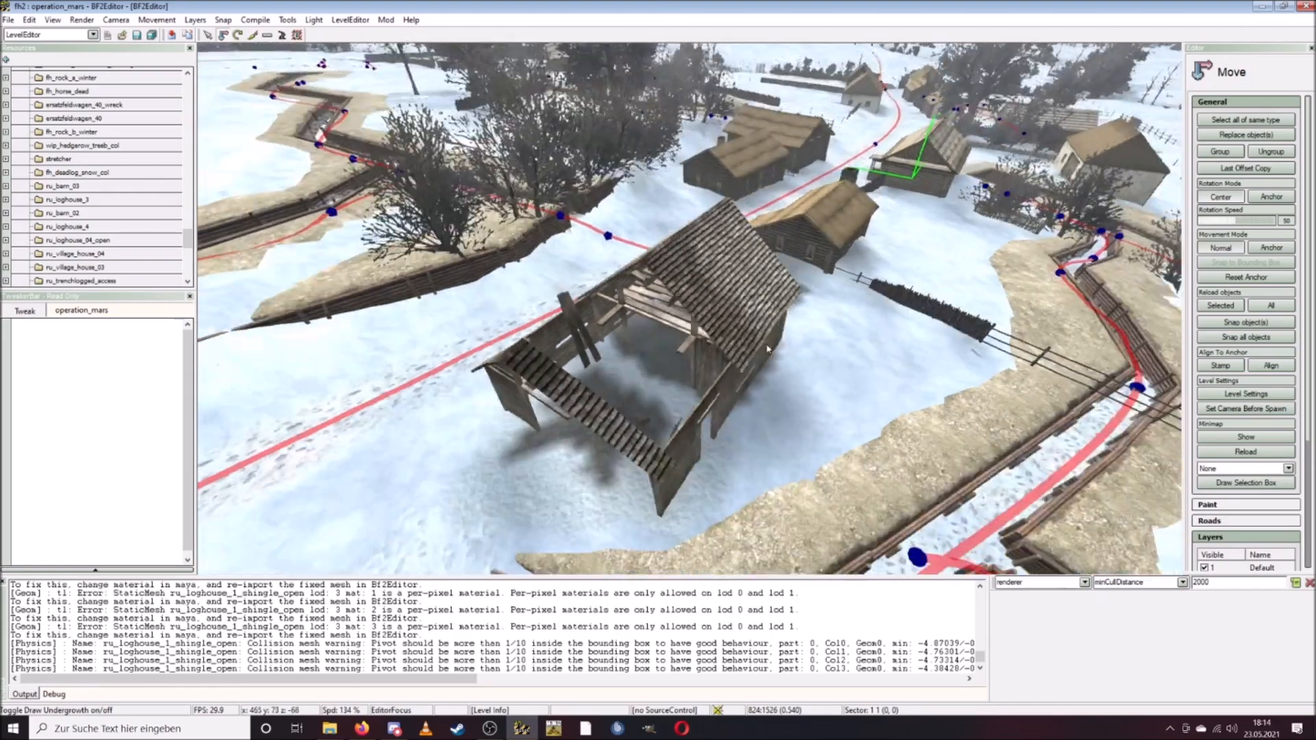
right_click(773, 338)
right_click(791, 291)
key(w)
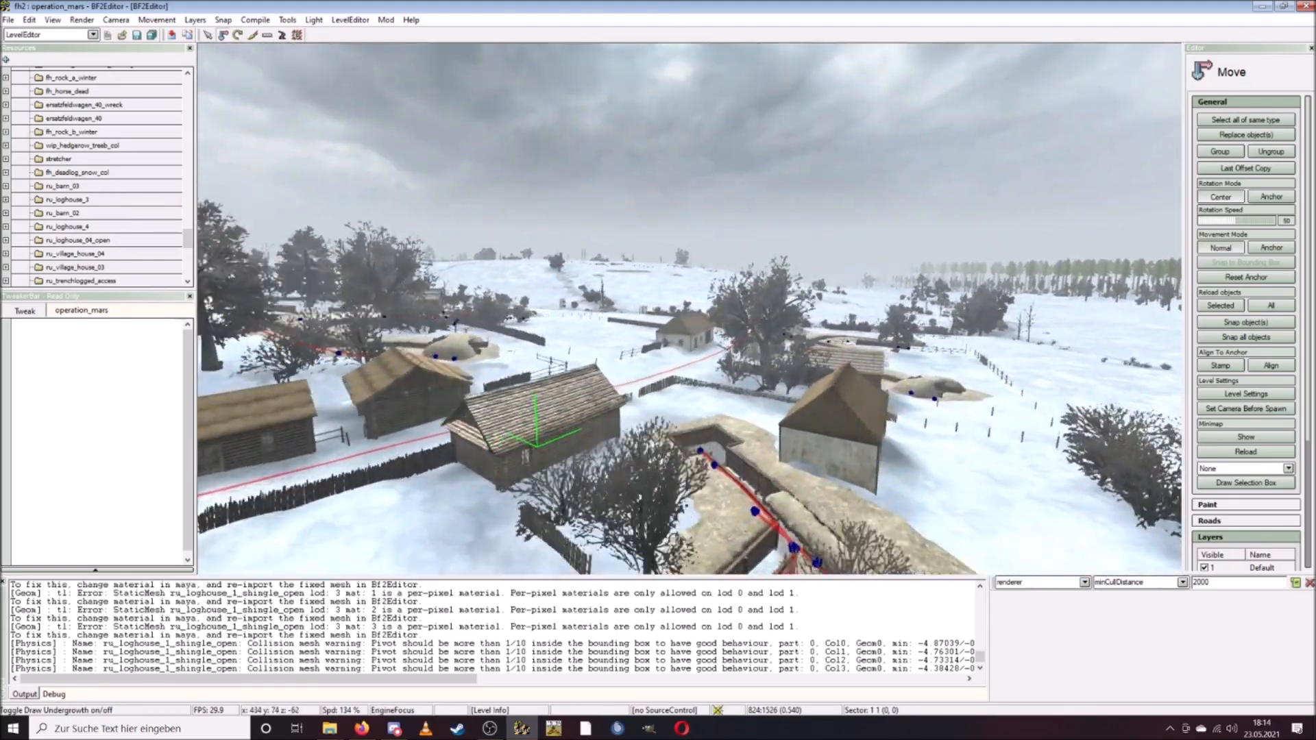
Survey the village's houses, fences, trees and trenches from several directions in the air.
key(s)
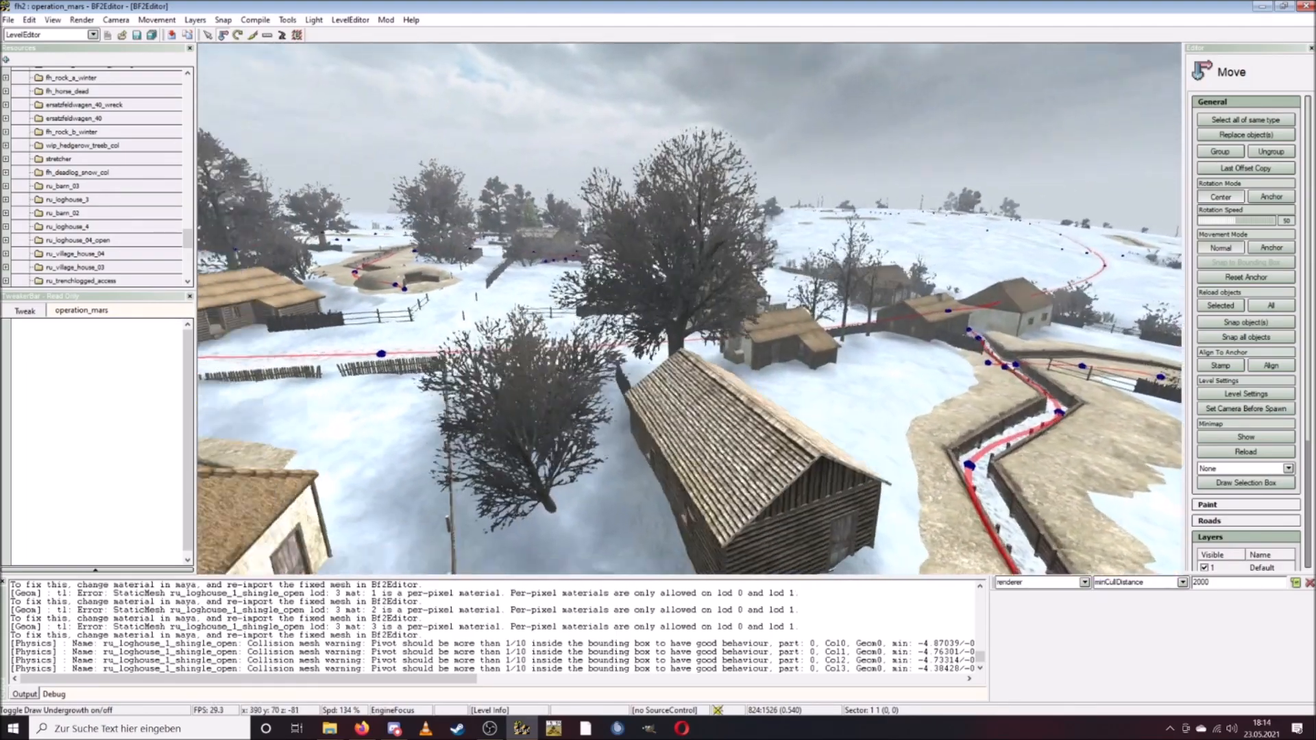
key(w)
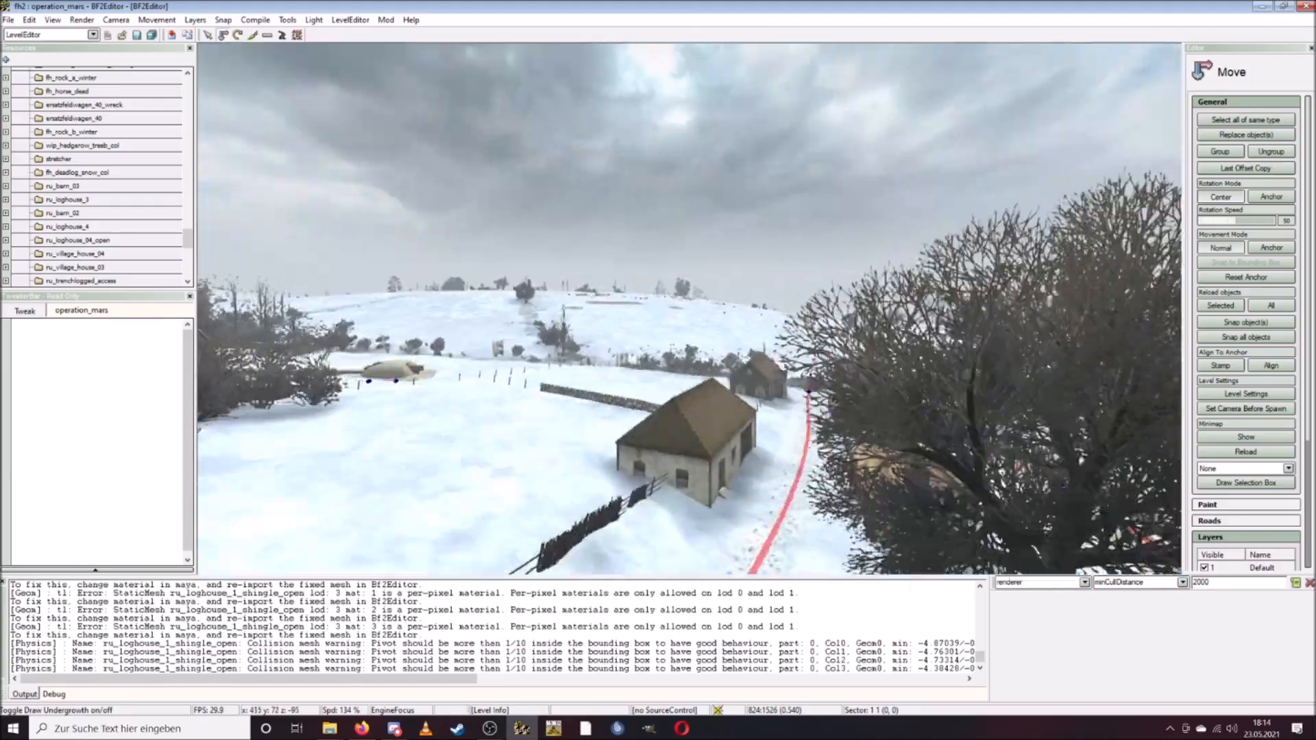
key(w)
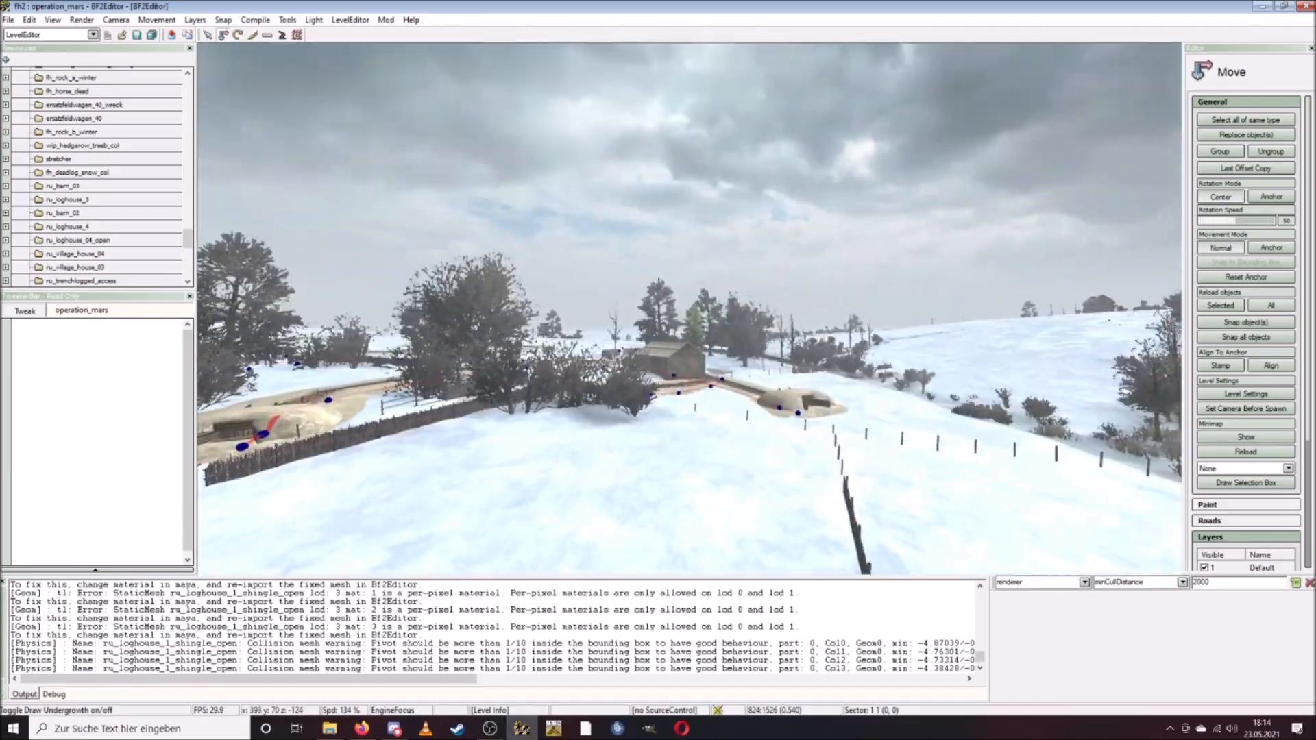
key(w)
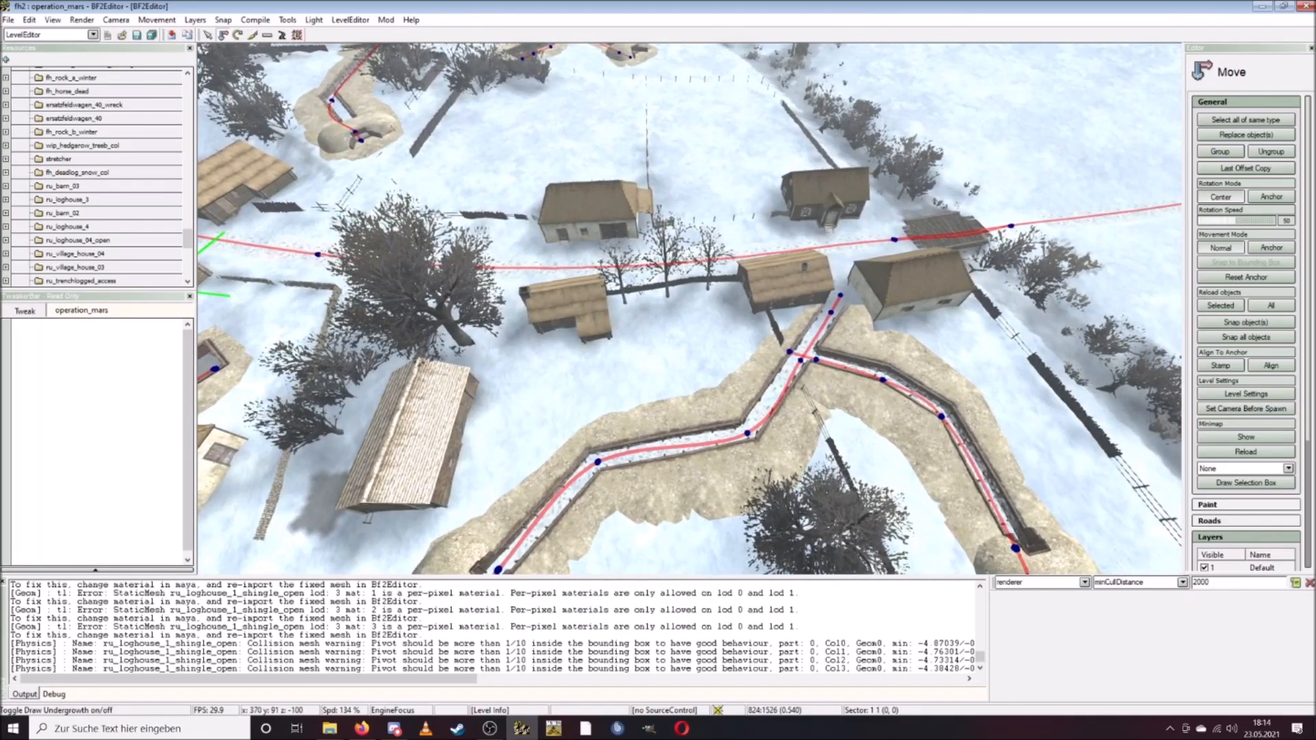
key(w)
key(w)
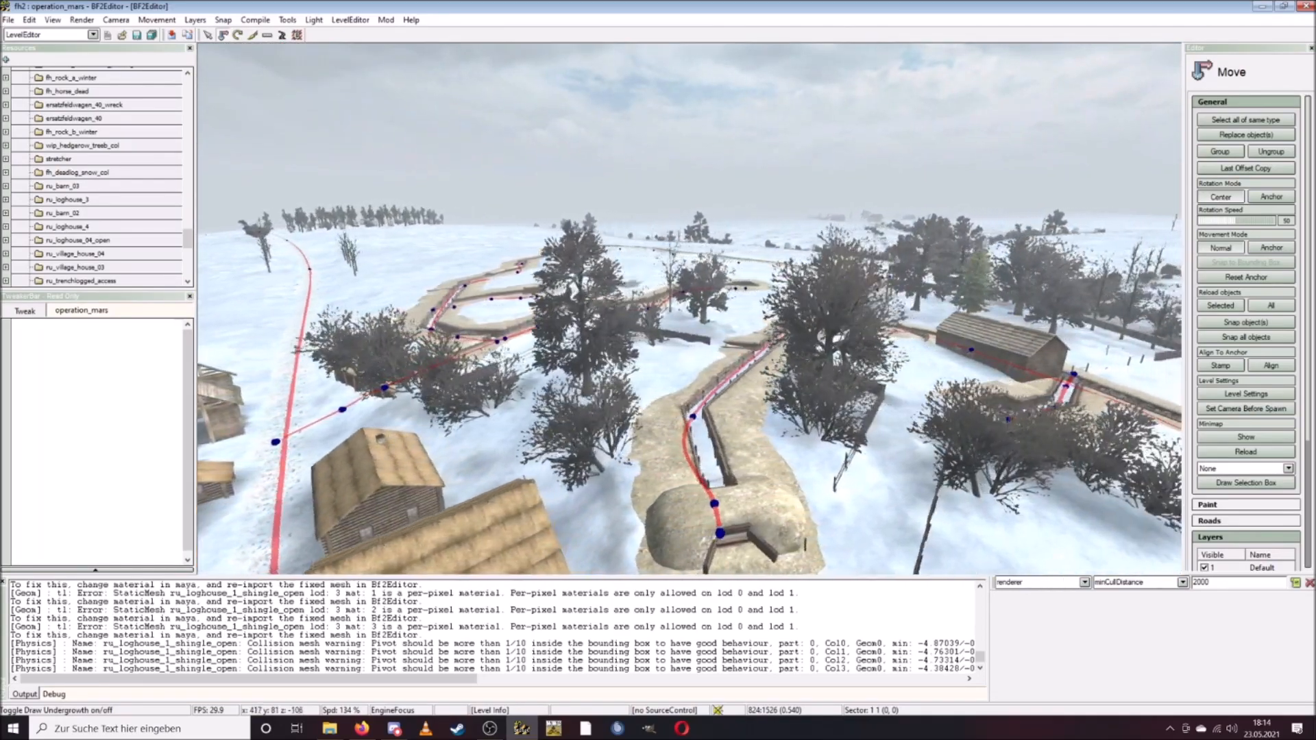
key(w)
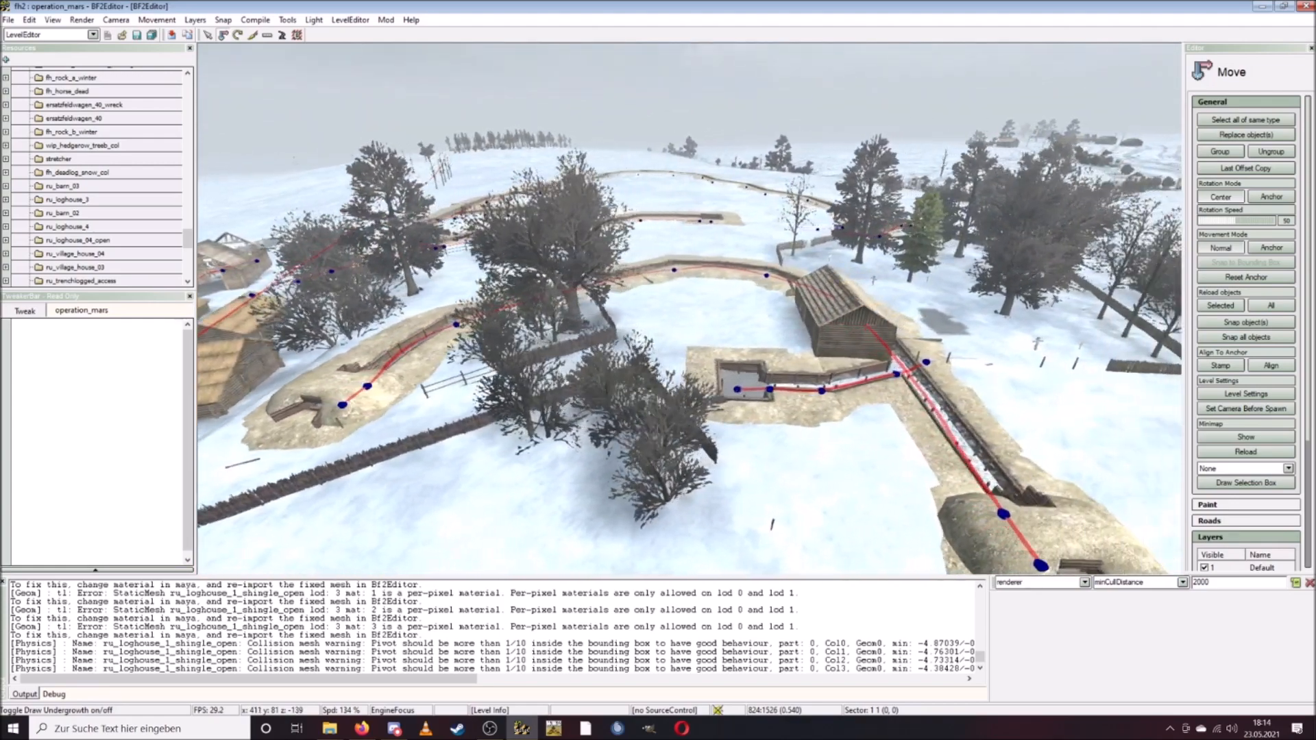
key(w)
Select both plank-roofed ru_windmill1 windmills standing in the open snowfields outside the village.
right_drag(829, 259, 838, 360)
key(w)
scroll(809, 257, up, 8)
key(w)
key(w)
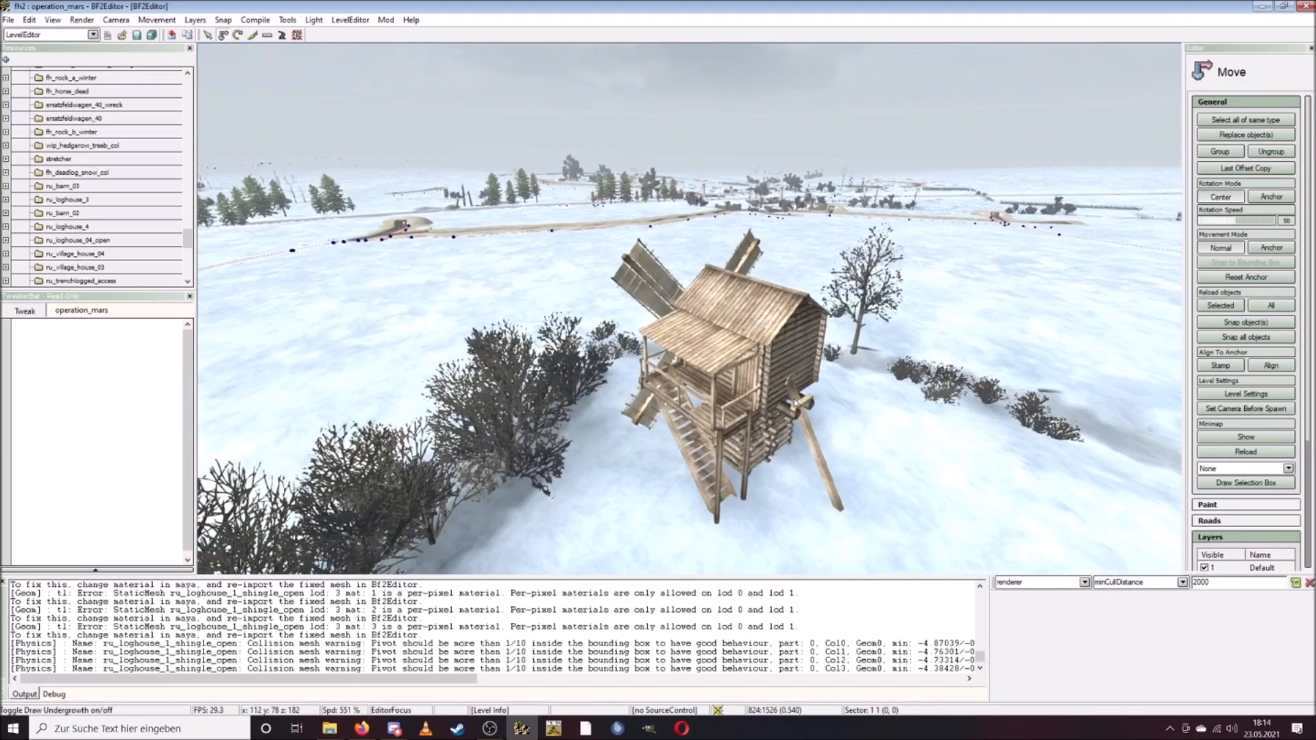
key(w)
click(838, 360)
key(s)
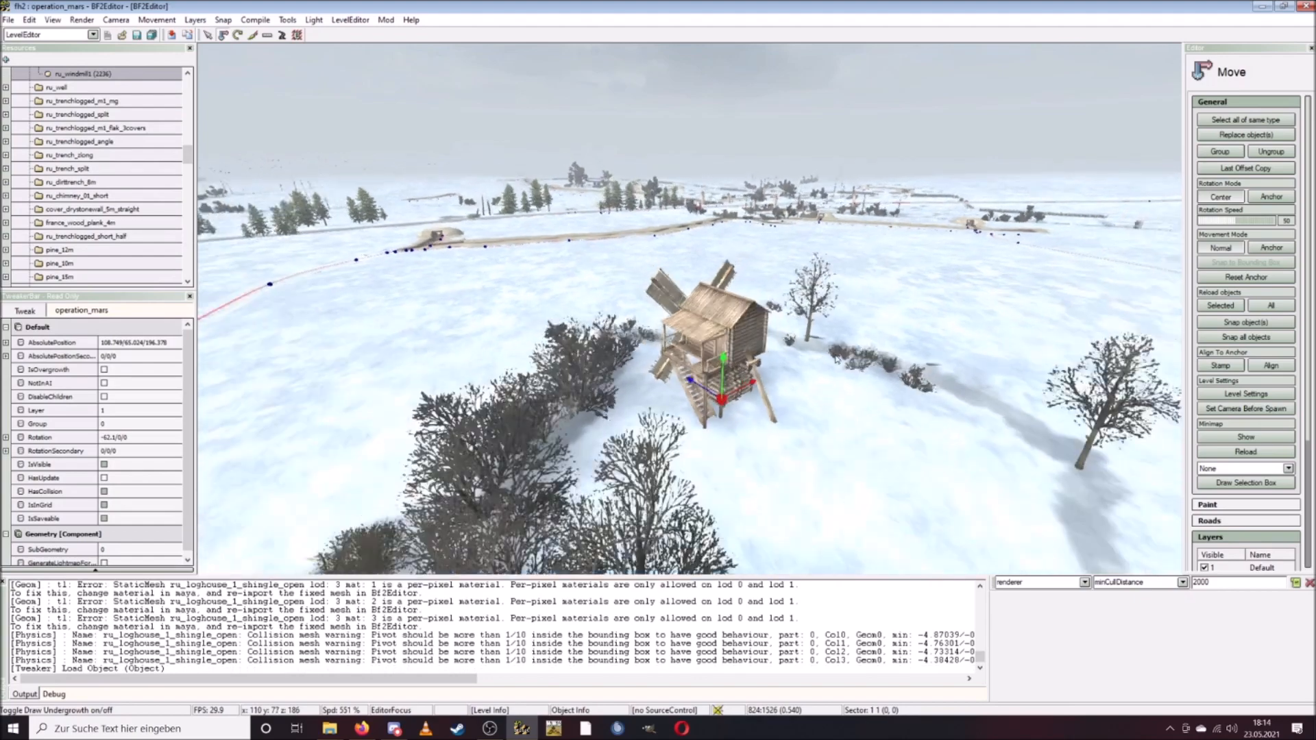
key(a)
key(w)
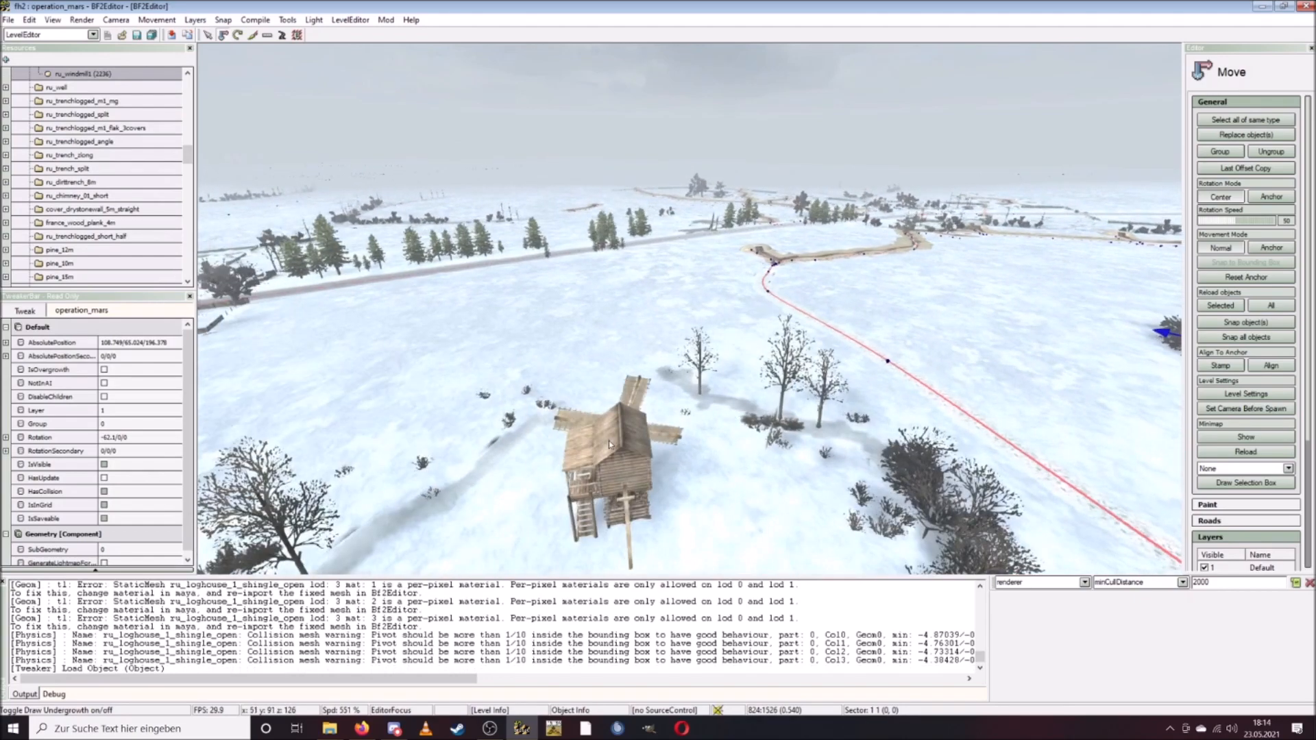
click(608, 442)
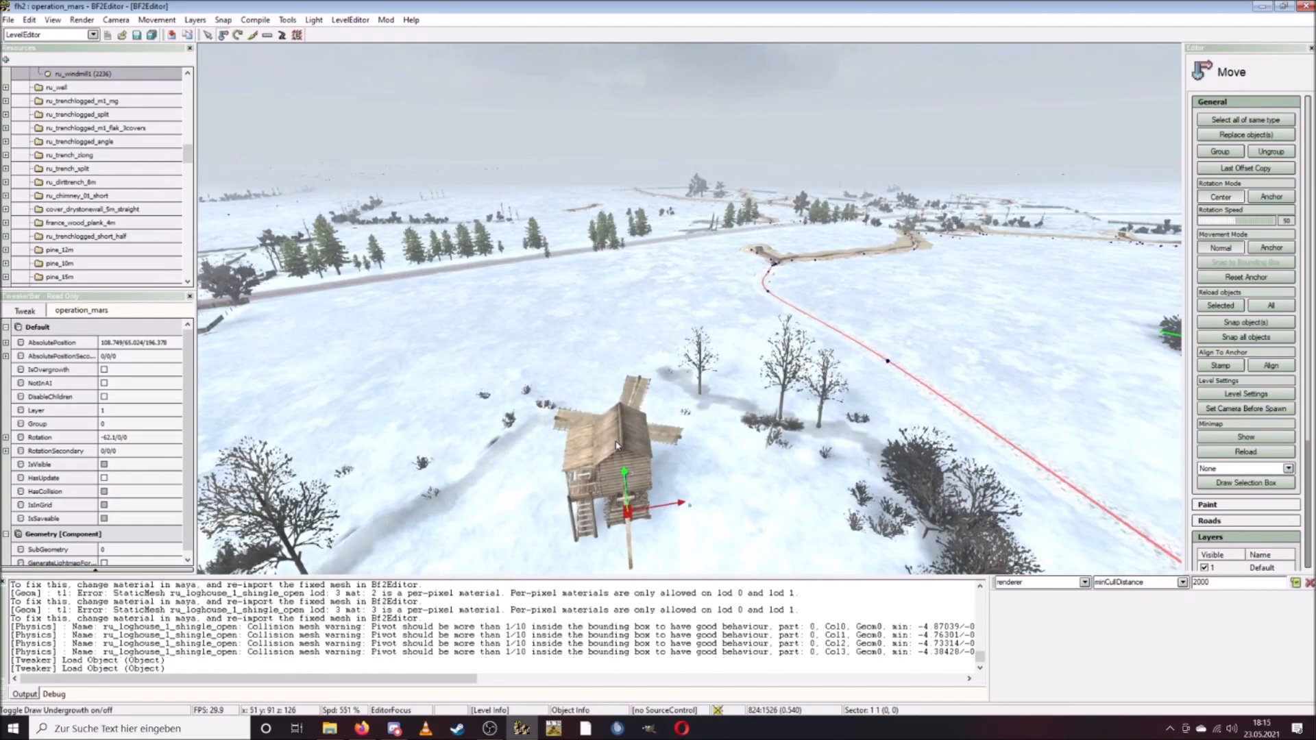
Replace the two selected windmills with shingleroof.con from ru_windmill1 in the Russia rural ru_mills objects.
click(1240, 135)
scroll(660, 393, down, 10)
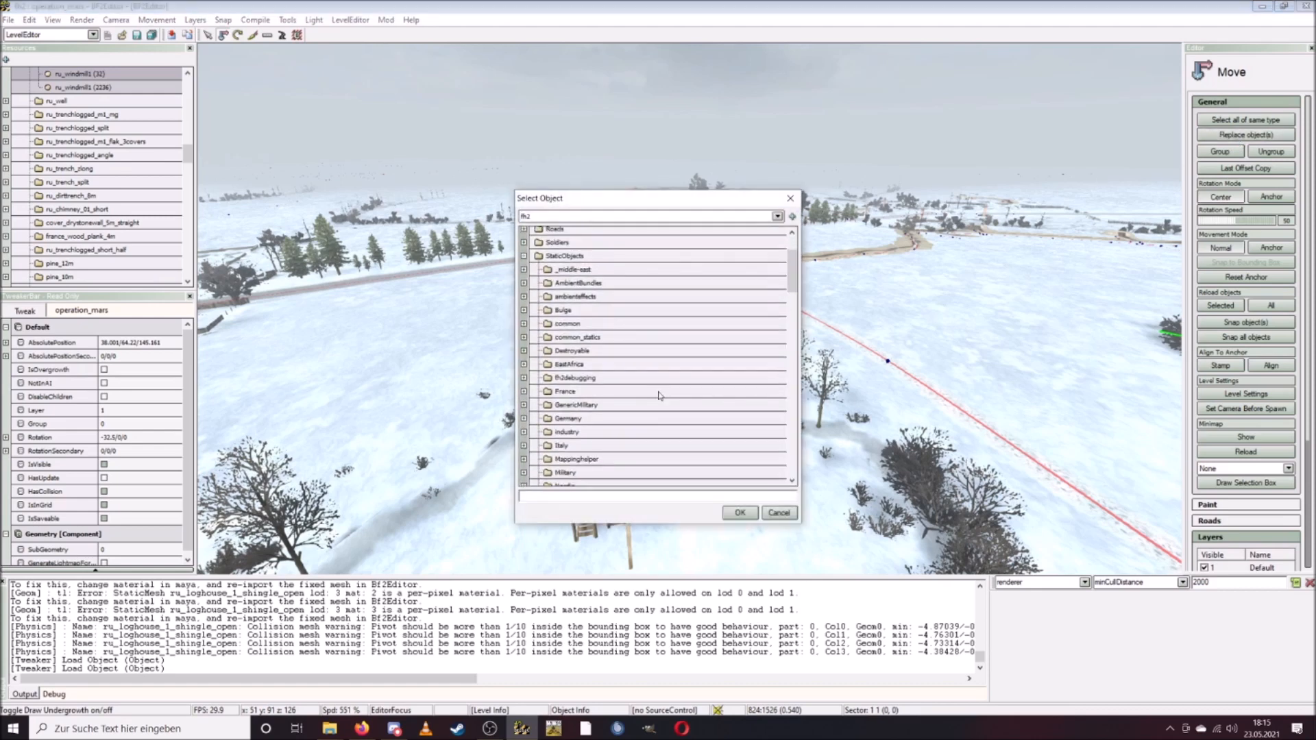
scroll(656, 386, down, 8)
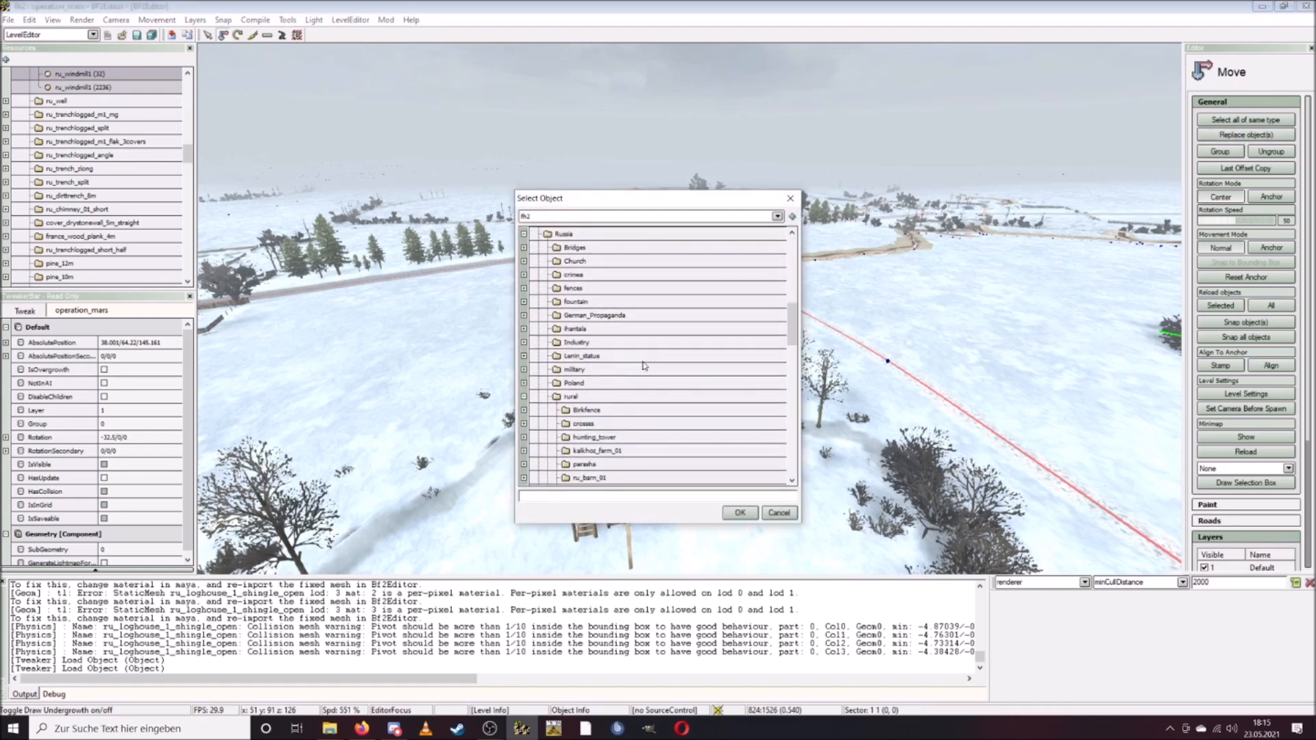
scroll(645, 364, down, 1)
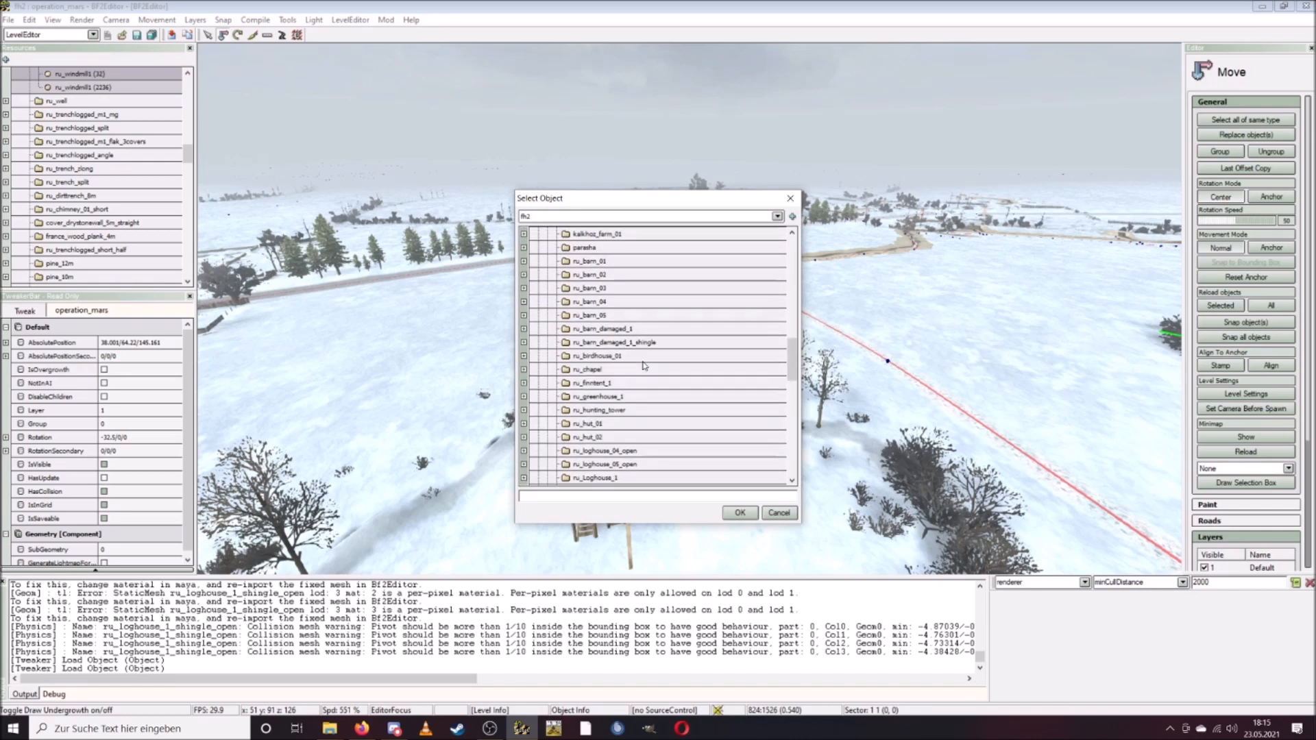
scroll(645, 366, down, 2)
scroll(644, 365, down, 1)
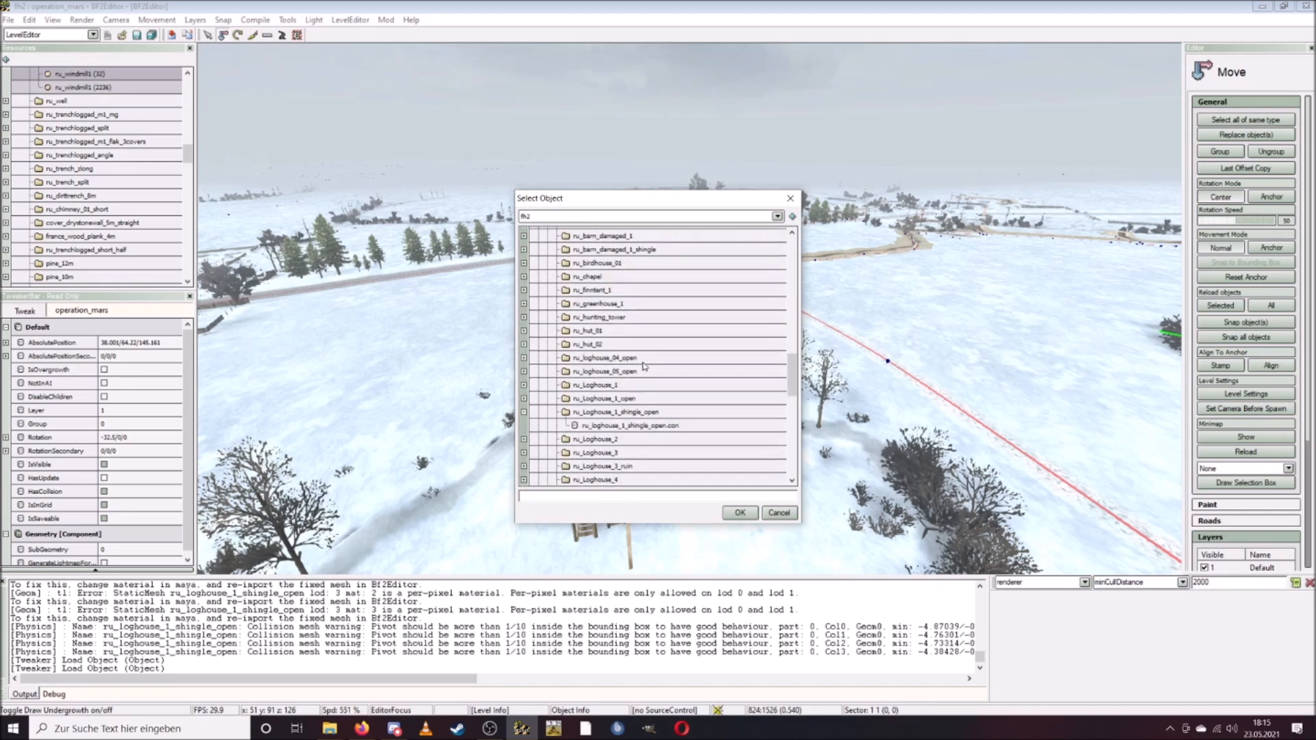
scroll(644, 370, down, 8)
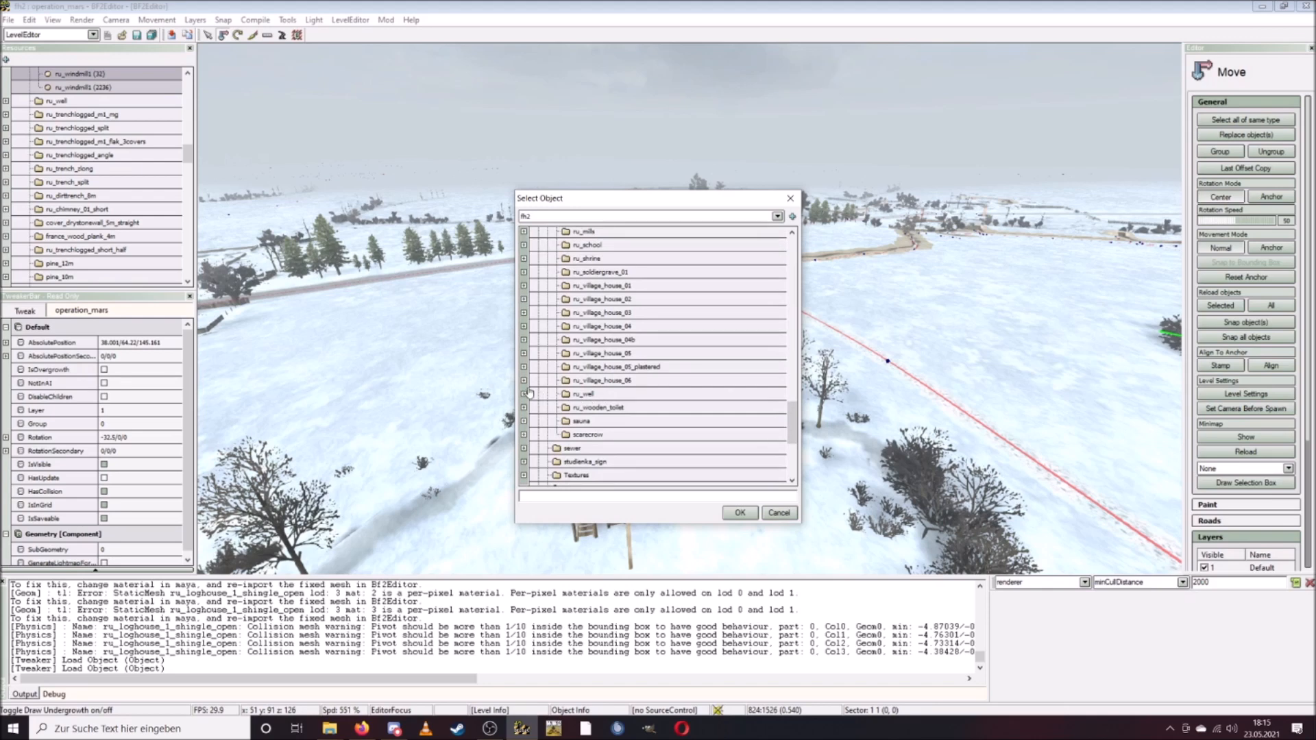
scroll(536, 394, up, 3)
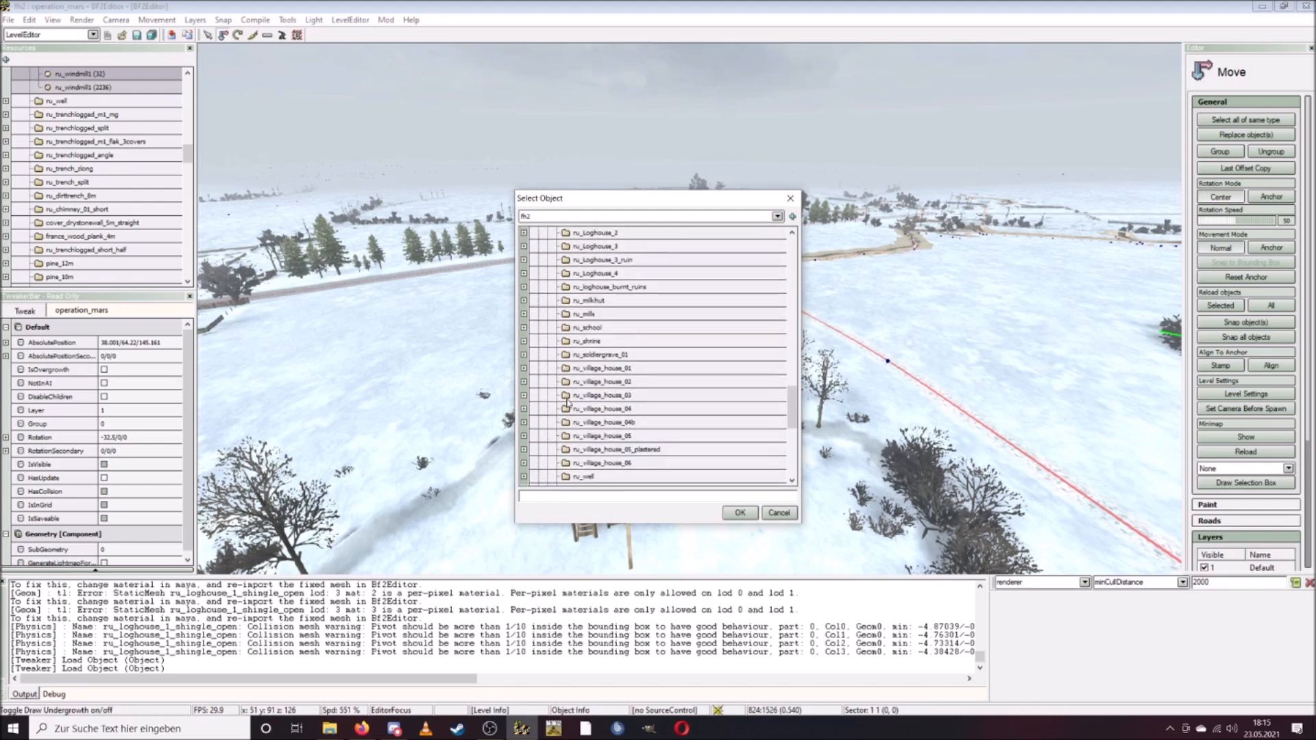
scroll(567, 402, up, 2)
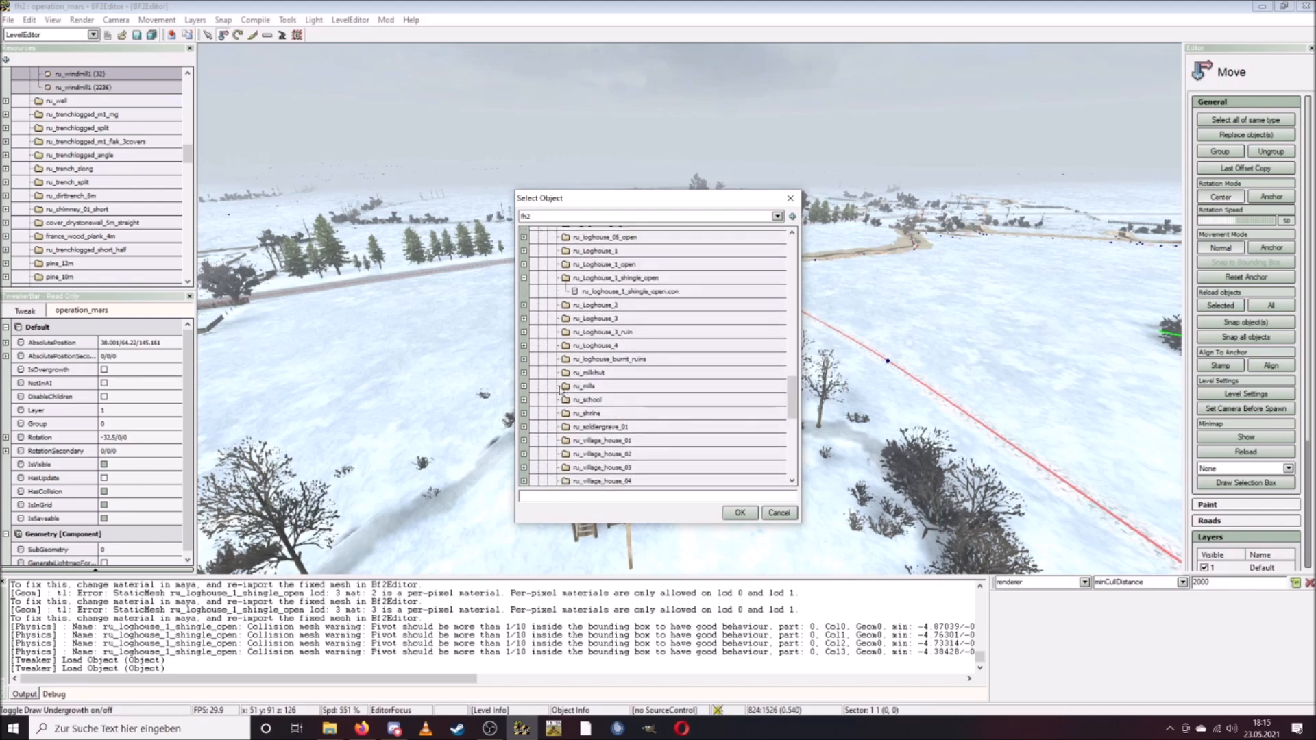
click(525, 400)
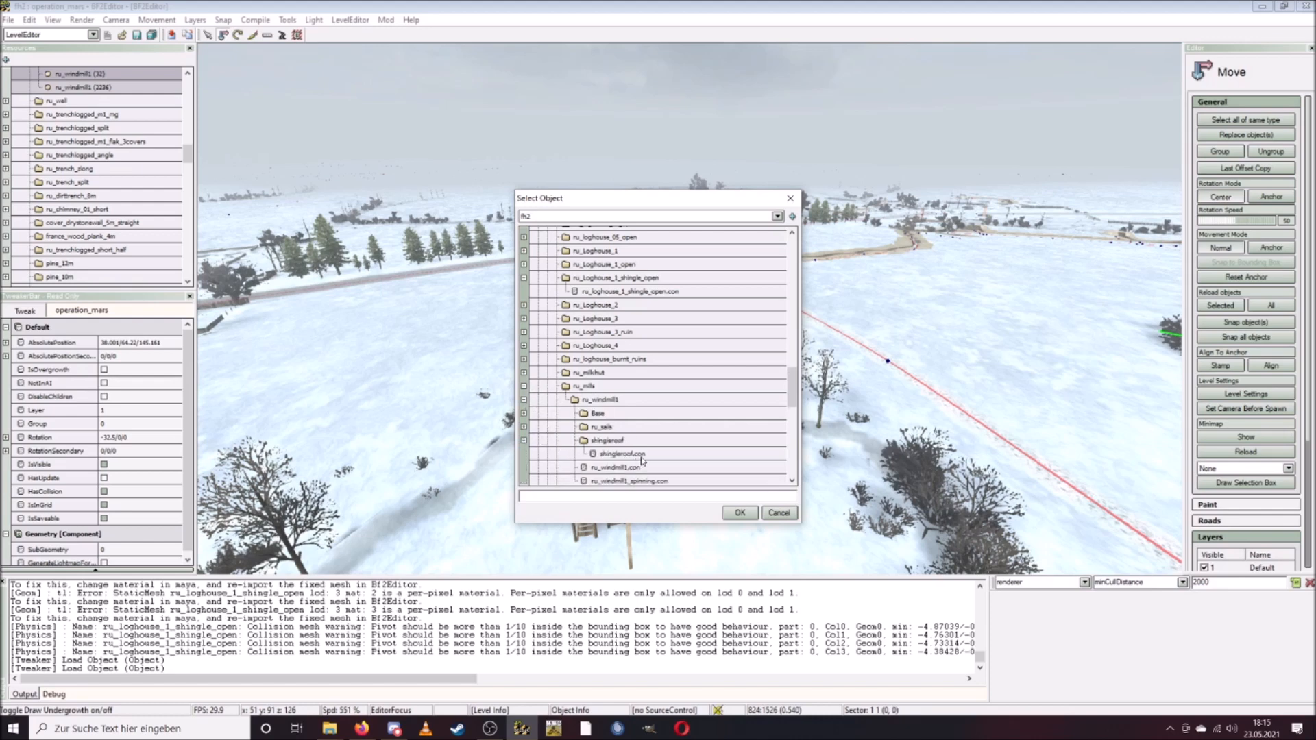
scroll(645, 460, down, 1)
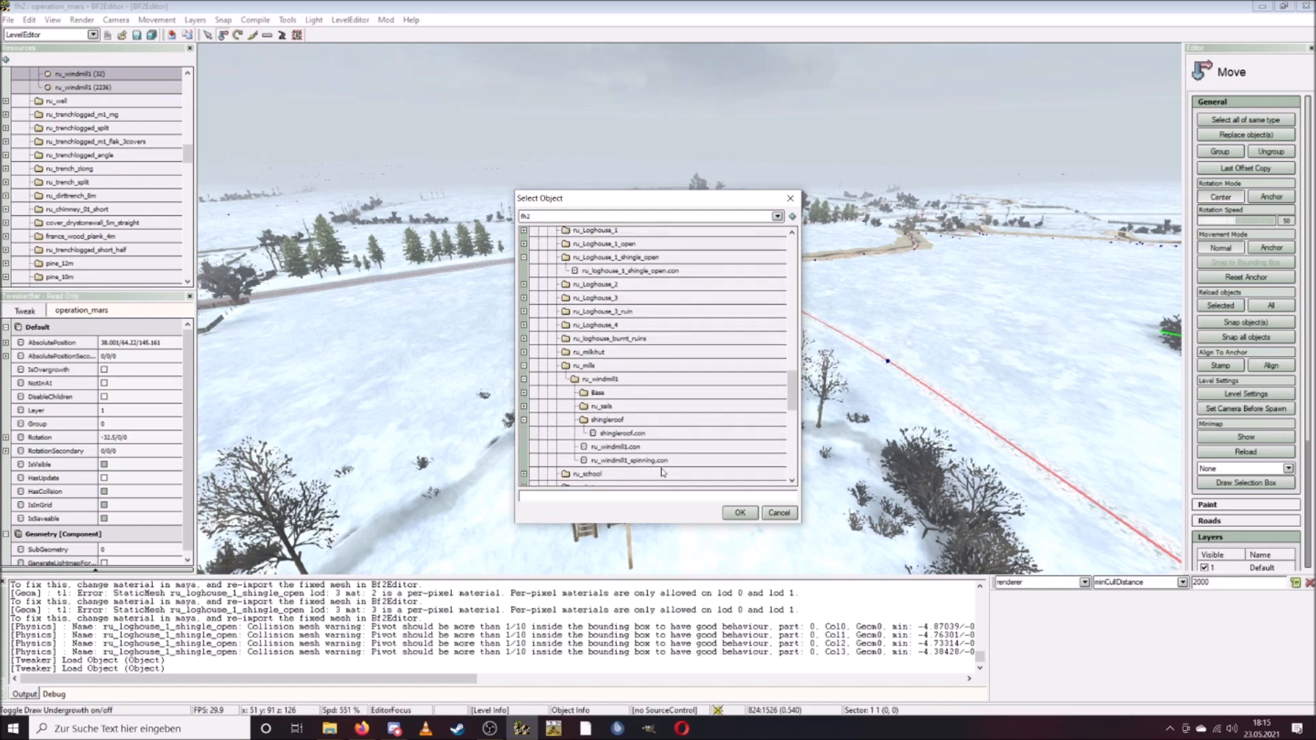
click(641, 434)
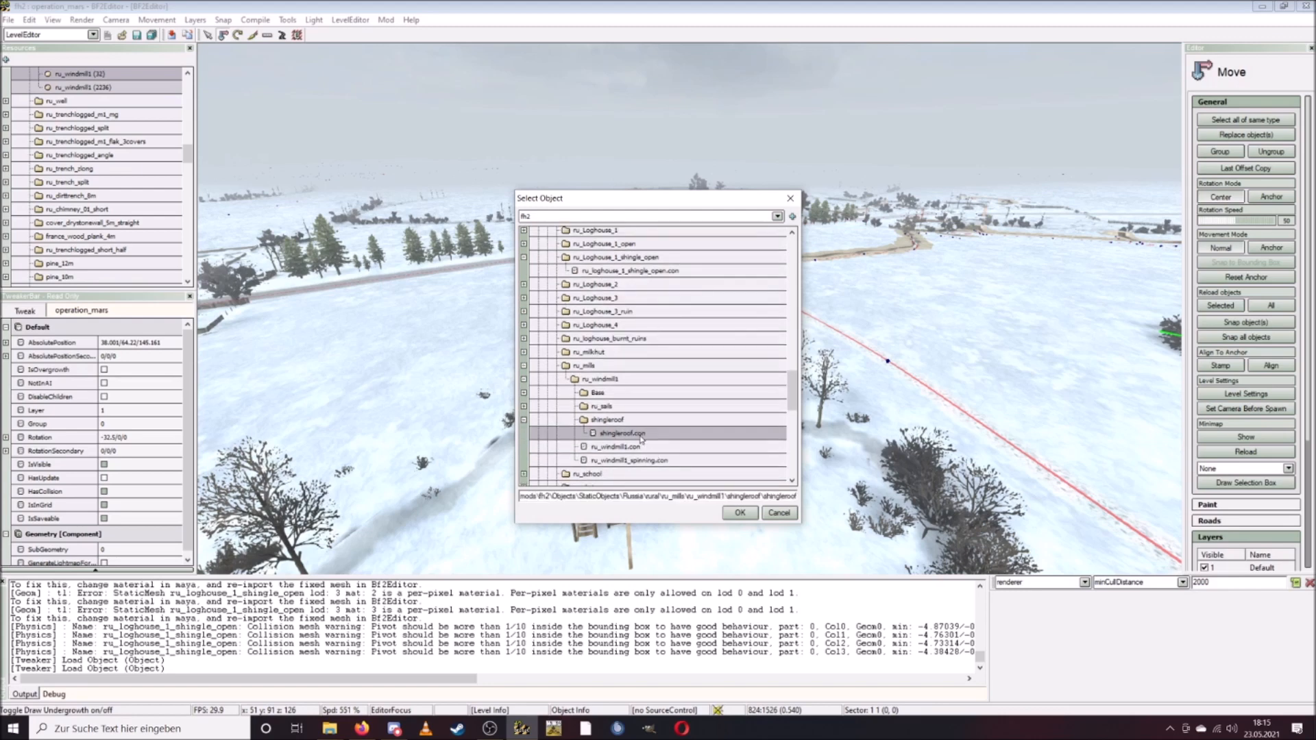
click(739, 515)
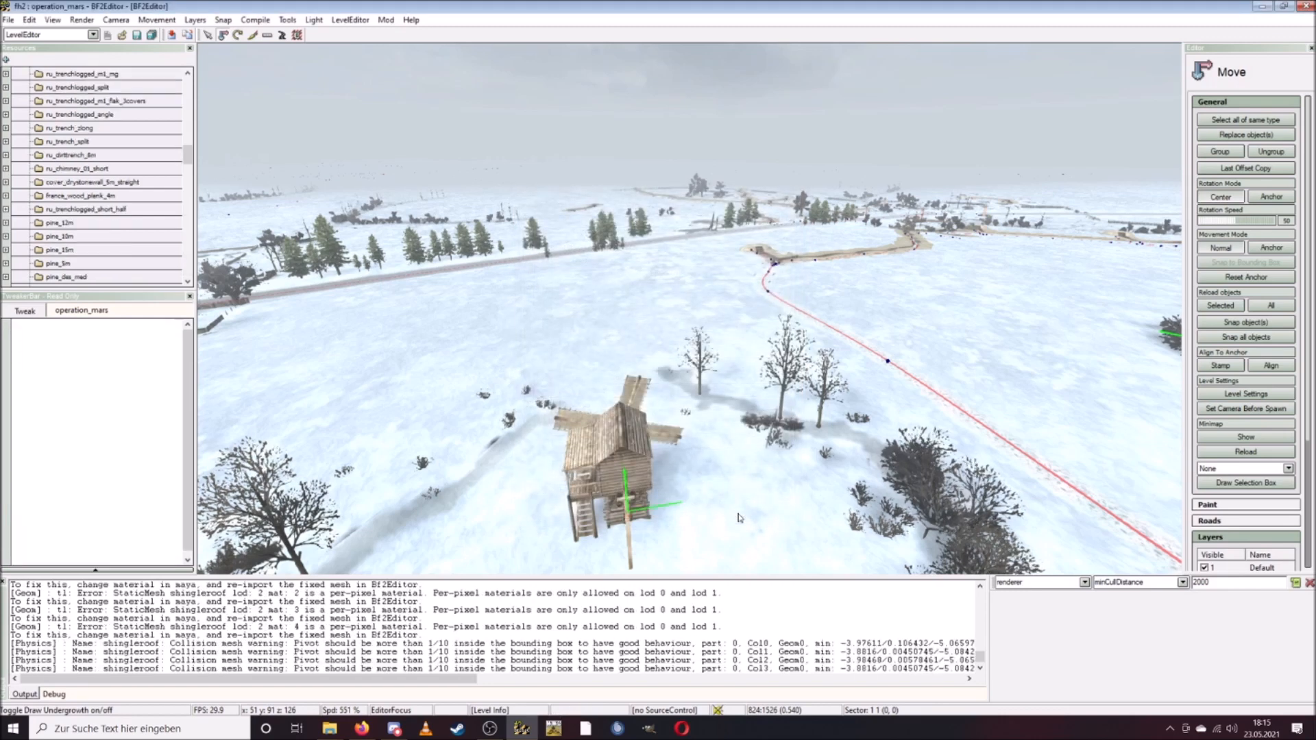
Examine the replaced windmill from all around, including its sails, log walls and shingle roof.
key(ctrl+w)
ctrl+scroll(748, 500, down, 4)
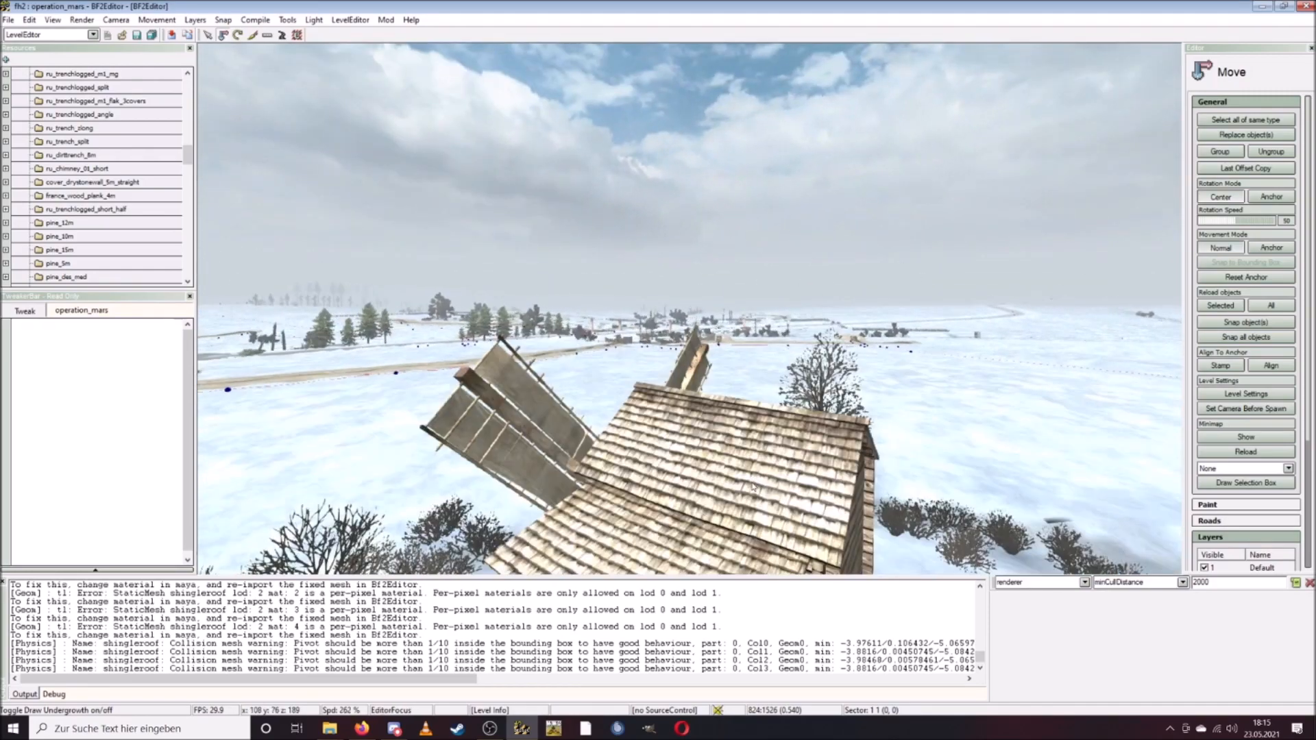
key(ctrl+a)
ctrl+scroll(755, 484, down, 5)
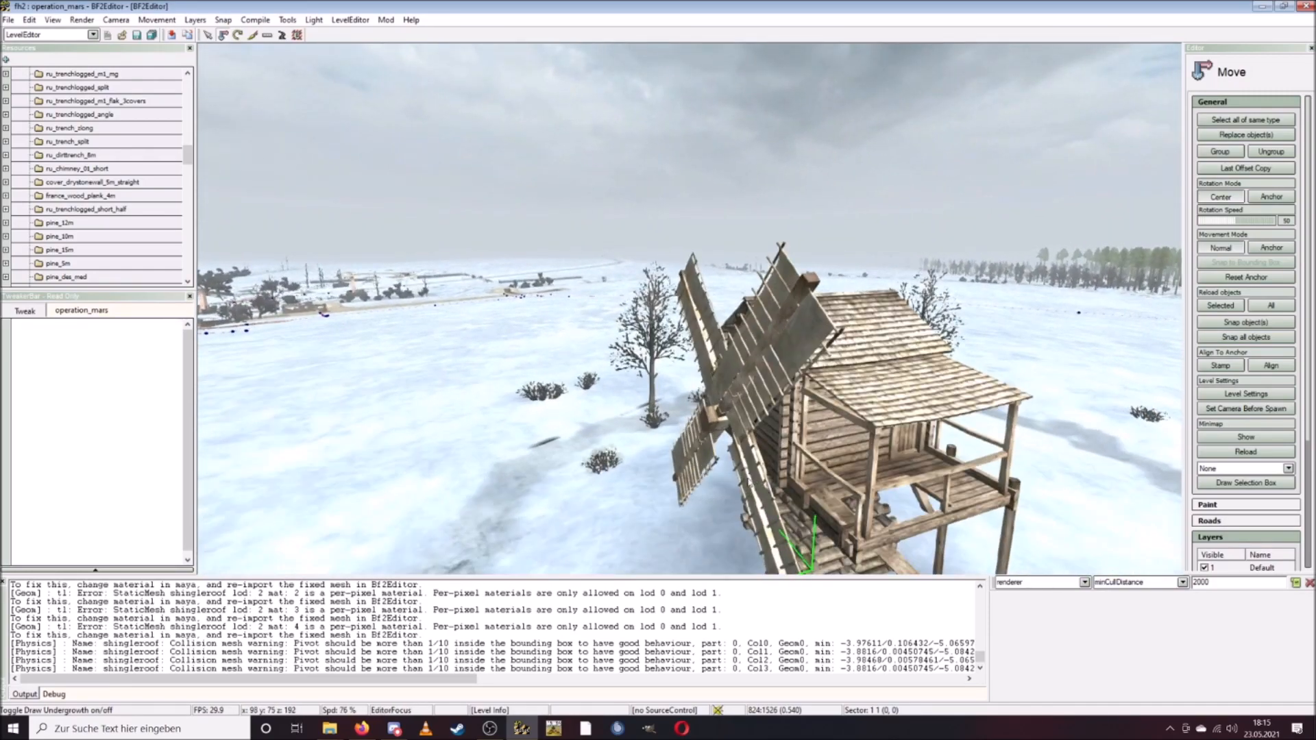
key(ctrl+d)
key(ctrl+a)
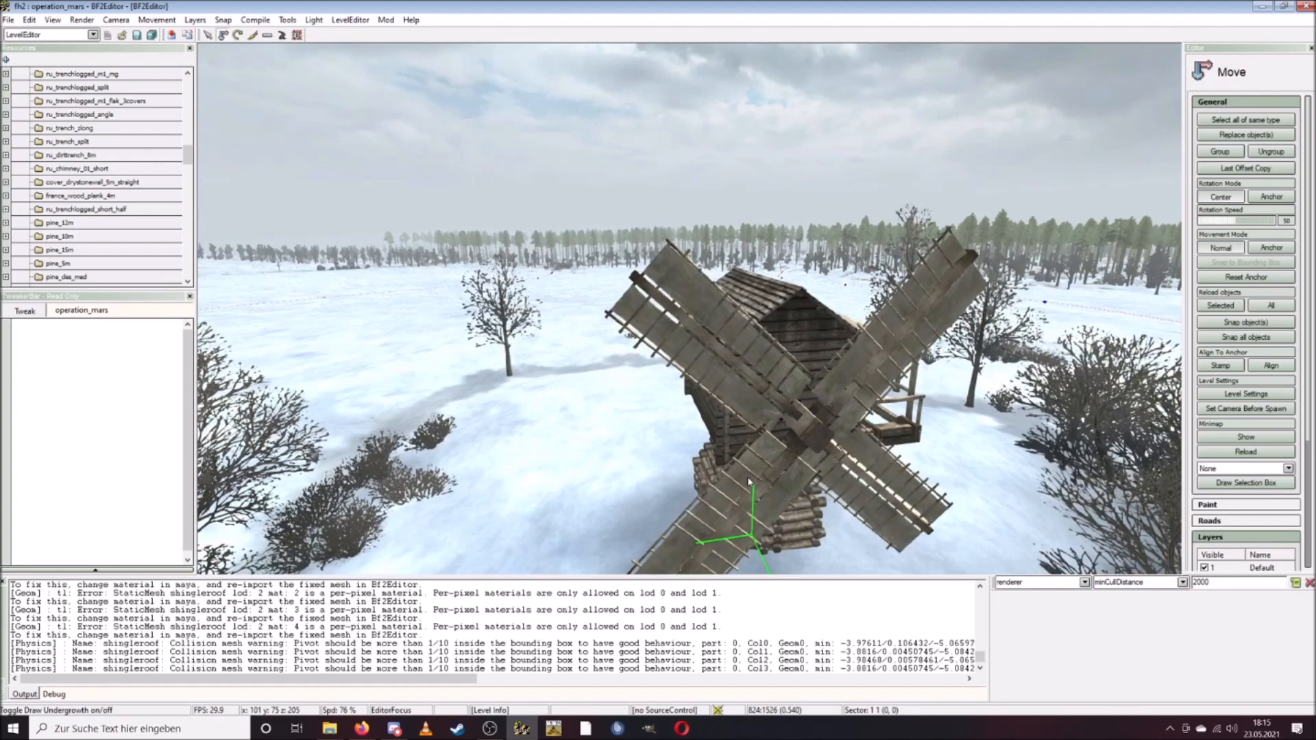
key(ctrl+w)
key(ctrl+a)
key(ctrl+w)
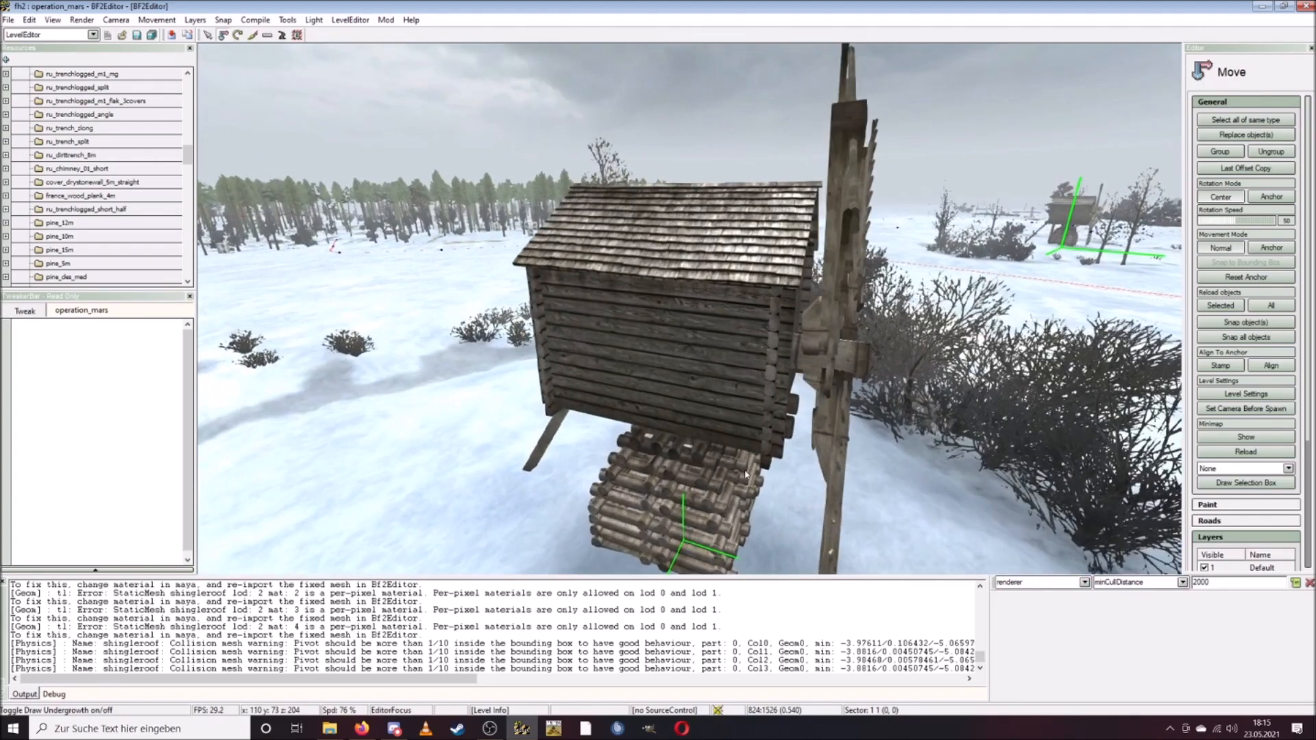
key(ctrl+w)
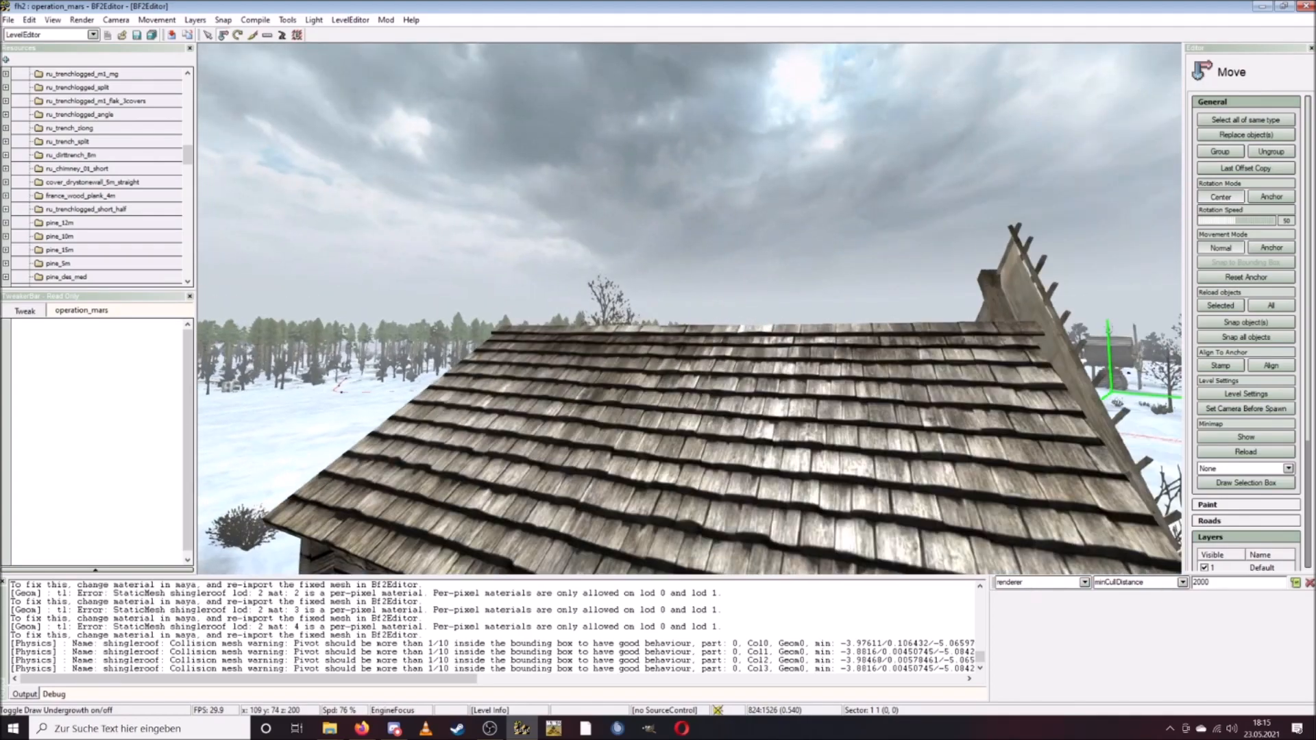
key(ctrl+s)
key(ctrl+w)
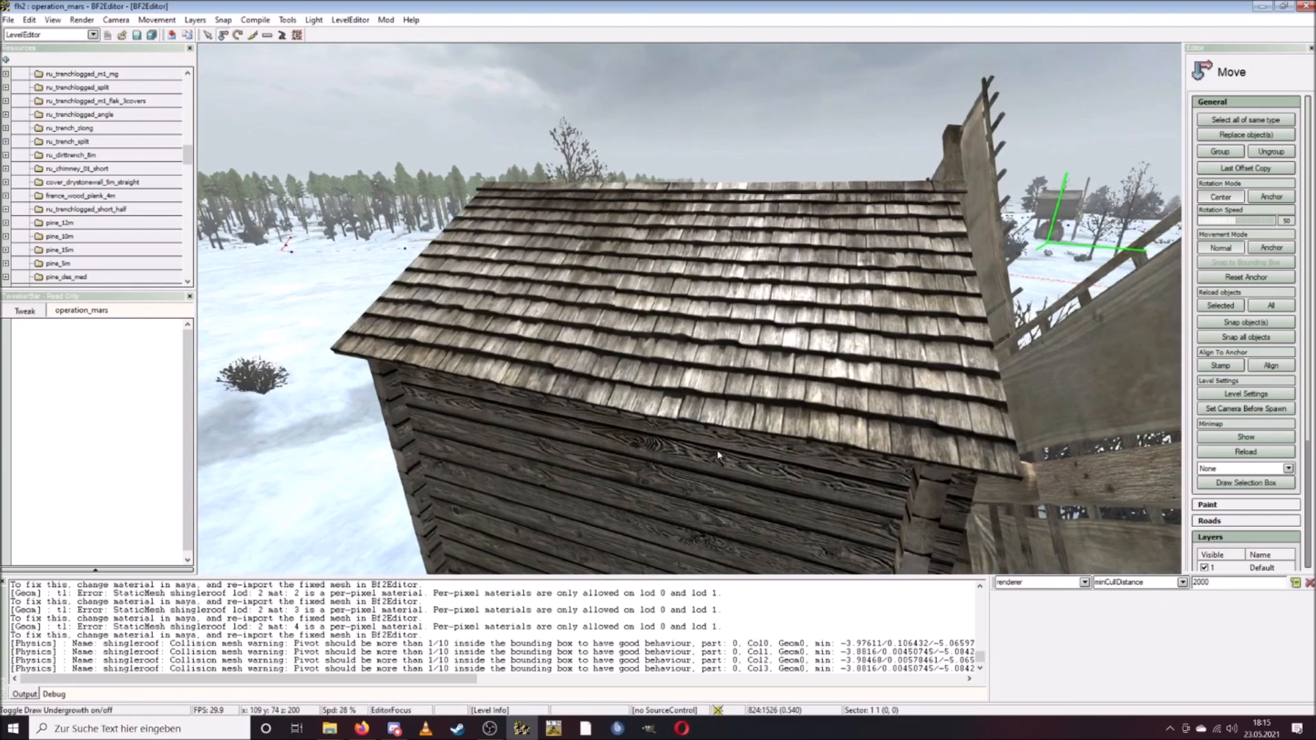
Inspect the windmill's gable beams and porch roof up close and from a distance, and clear the windmill selection.
ctrl+scroll(718, 450, down, 5)
key(ctrl+w)
key(ctrl+d)
key(ctrl+d)
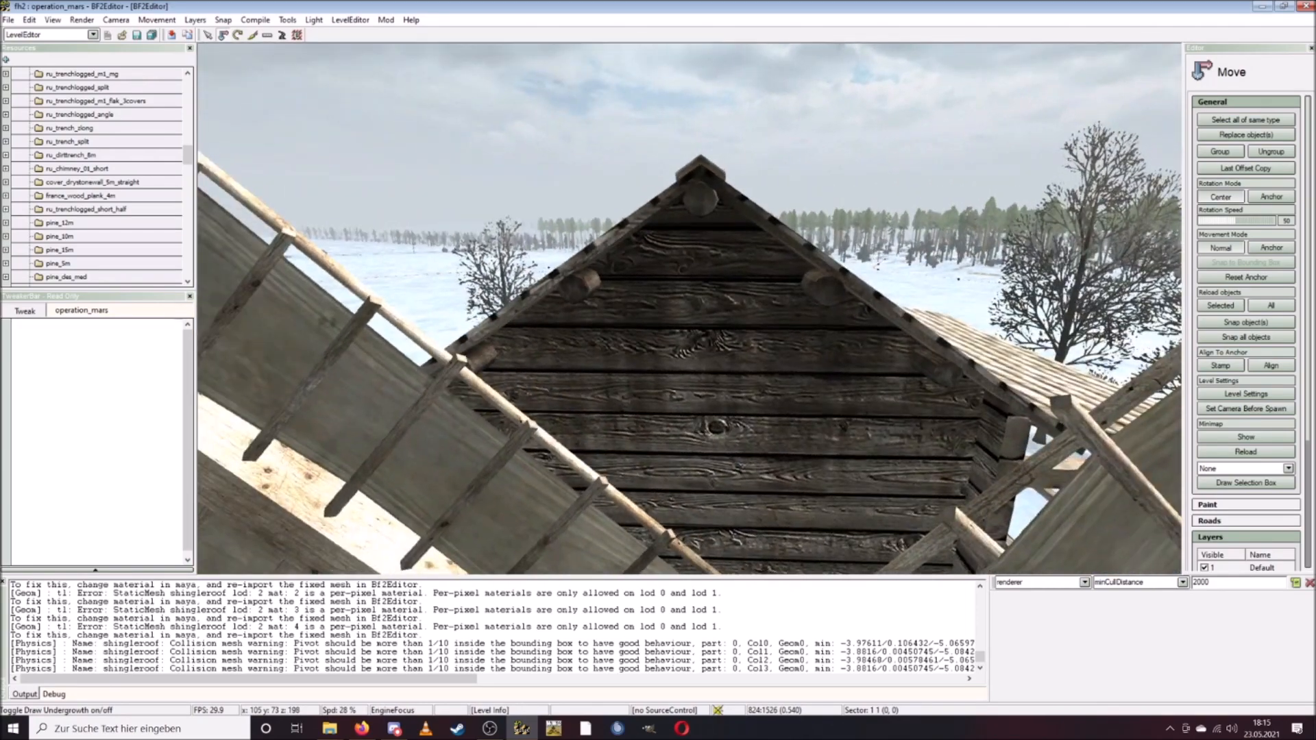
key(ctrl+d)
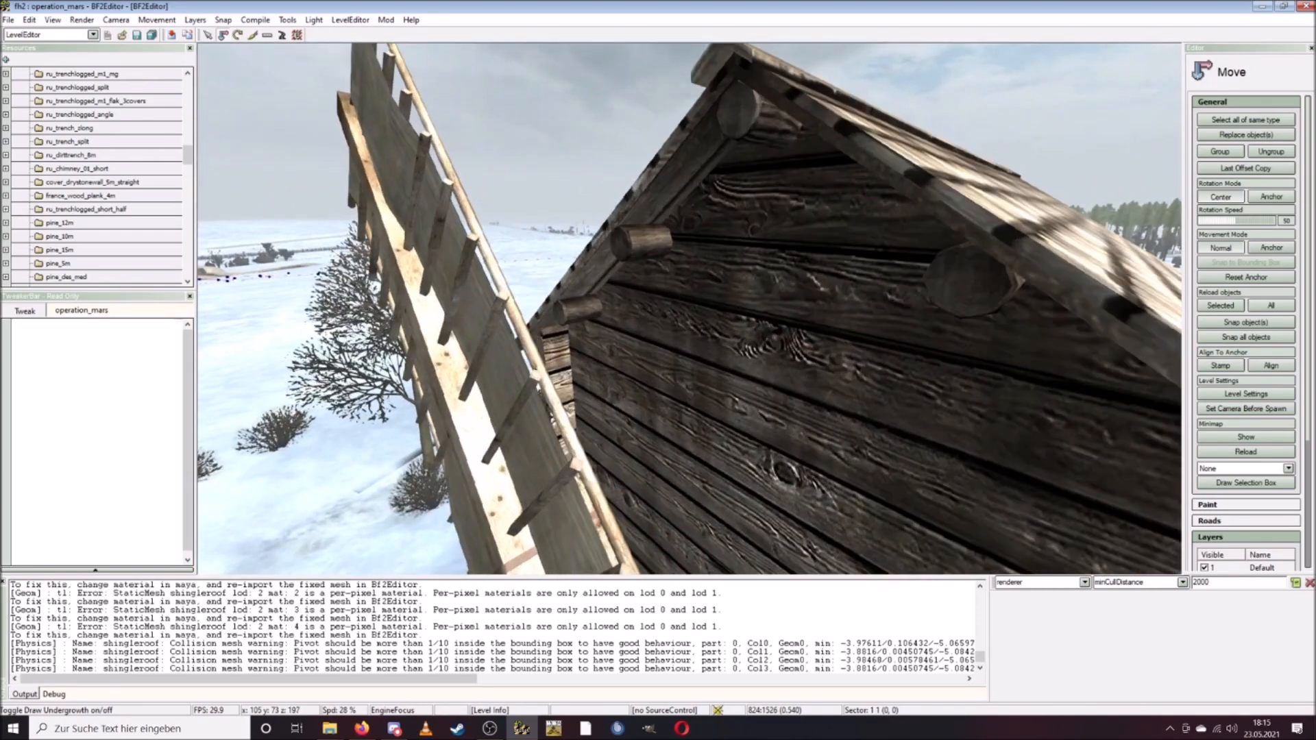
key(ctrl+s)
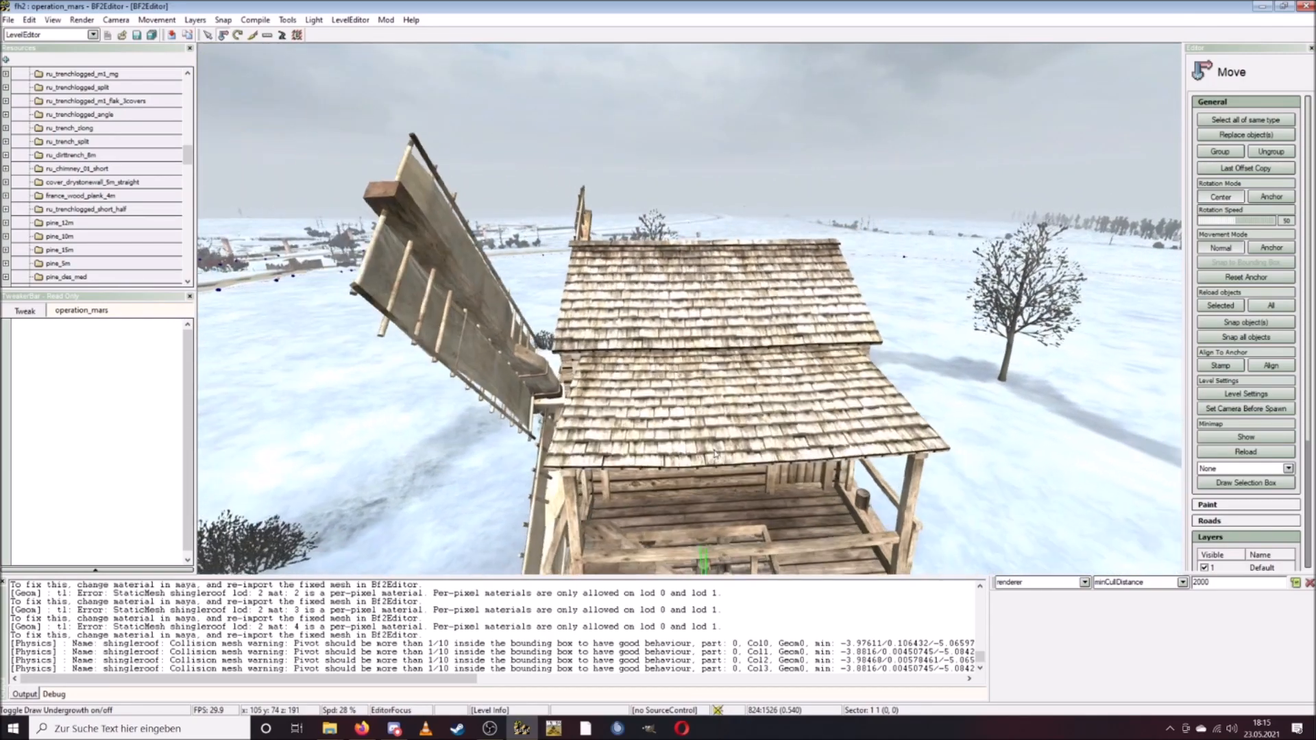
key(ctrl+s)
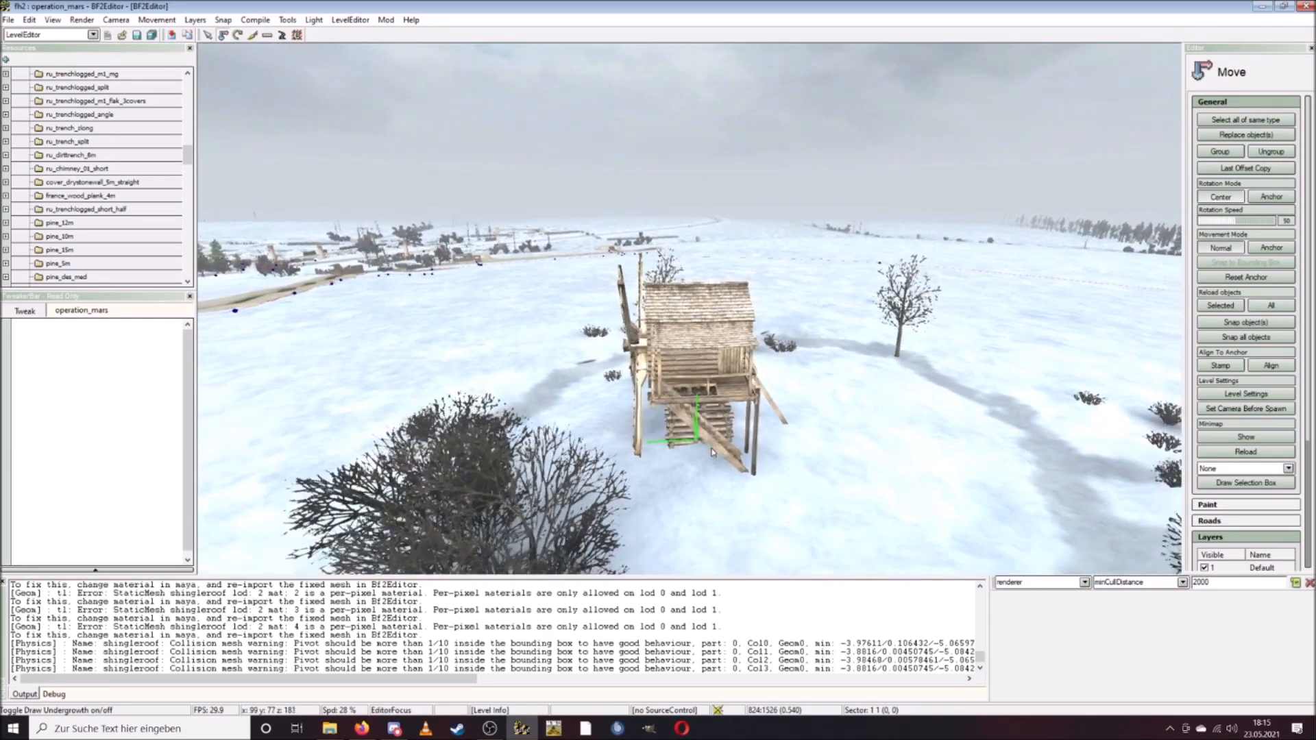
click(888, 434)
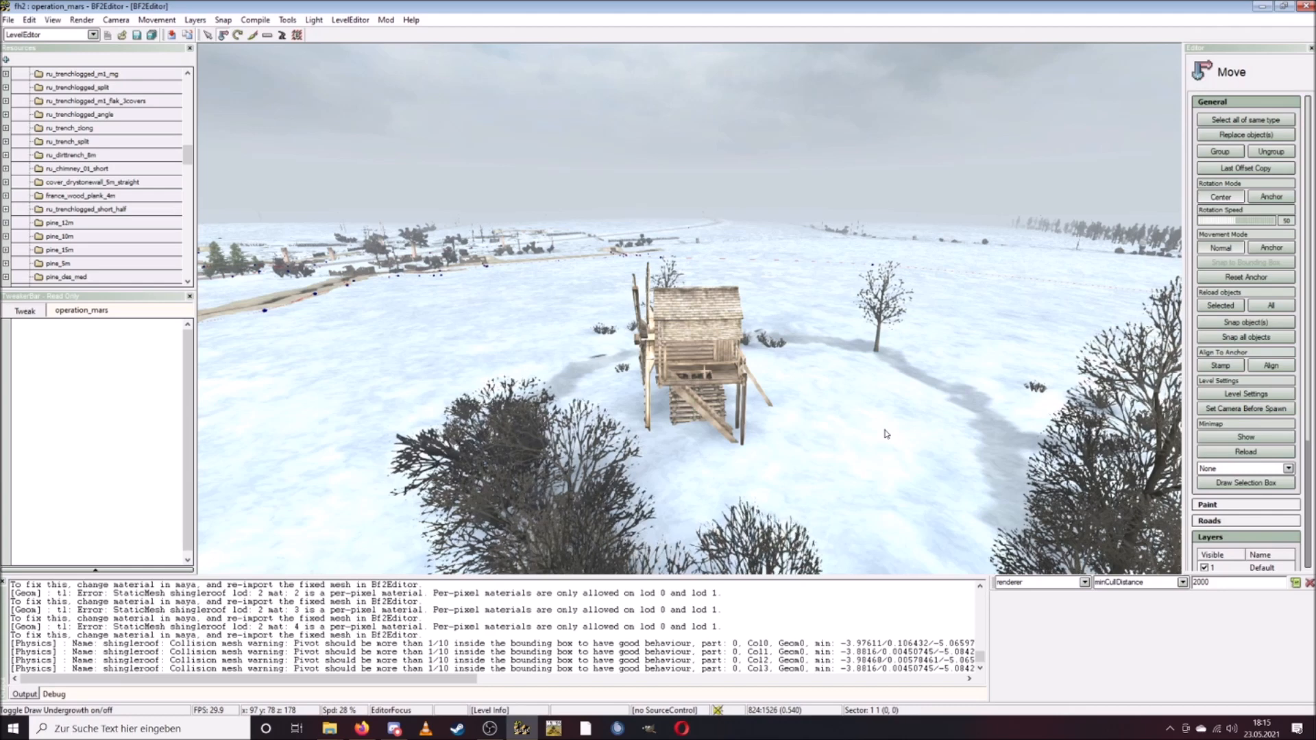
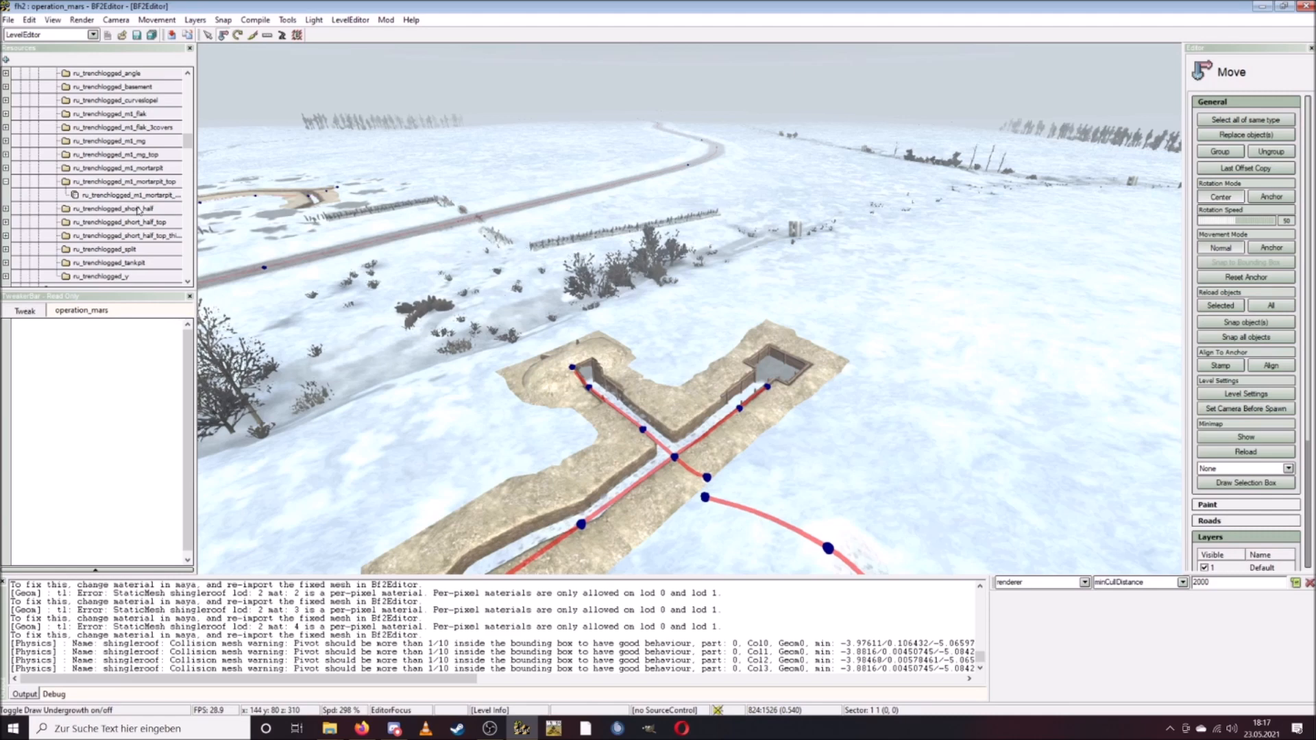
Examine the log-lined trench system with its pits and earth banks from the air and near the ground.
right_drag(750, 412, 710, 436)
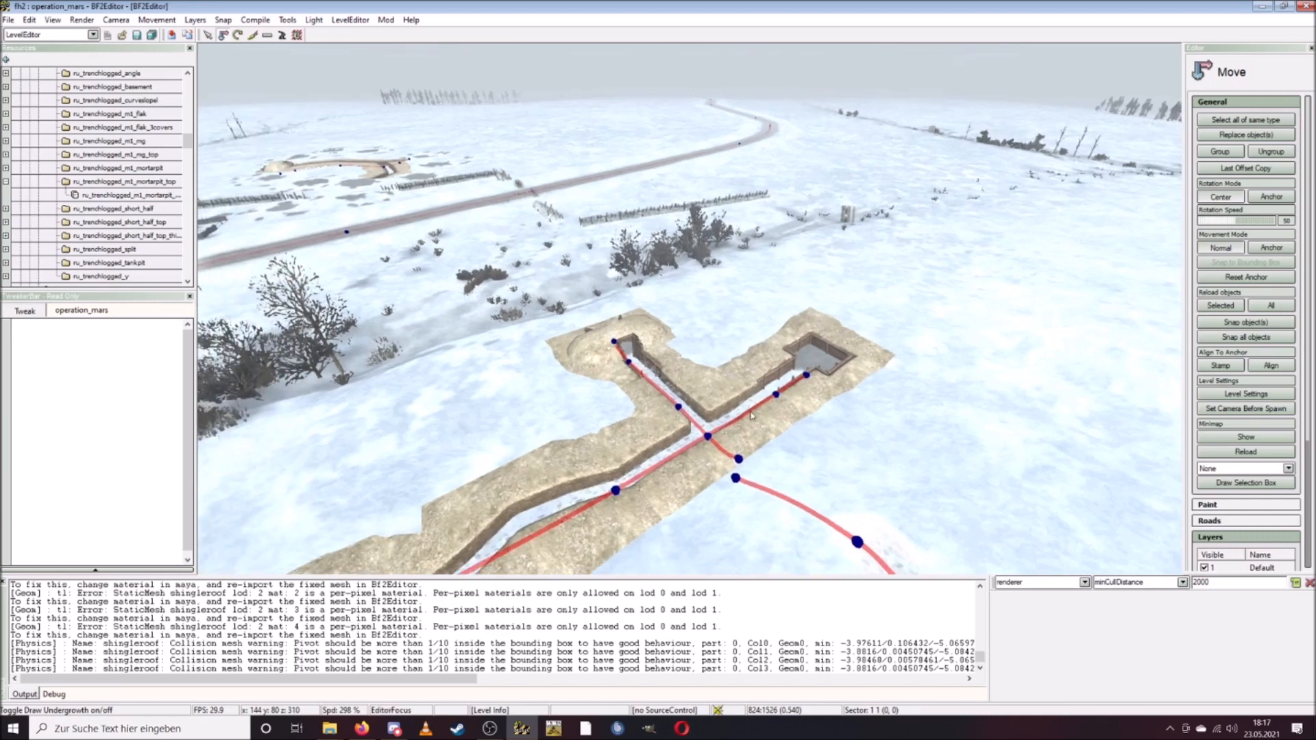
key(w)
right_drag(731, 417, 761, 377)
key(w)
key(w)
key(w)
scroll(690, 401, down, 2)
key(s)
key(s)
key(s)
key(d)
right_drag(566, 296, 593, 293)
key(d)
scroll(593, 293, up, 5)
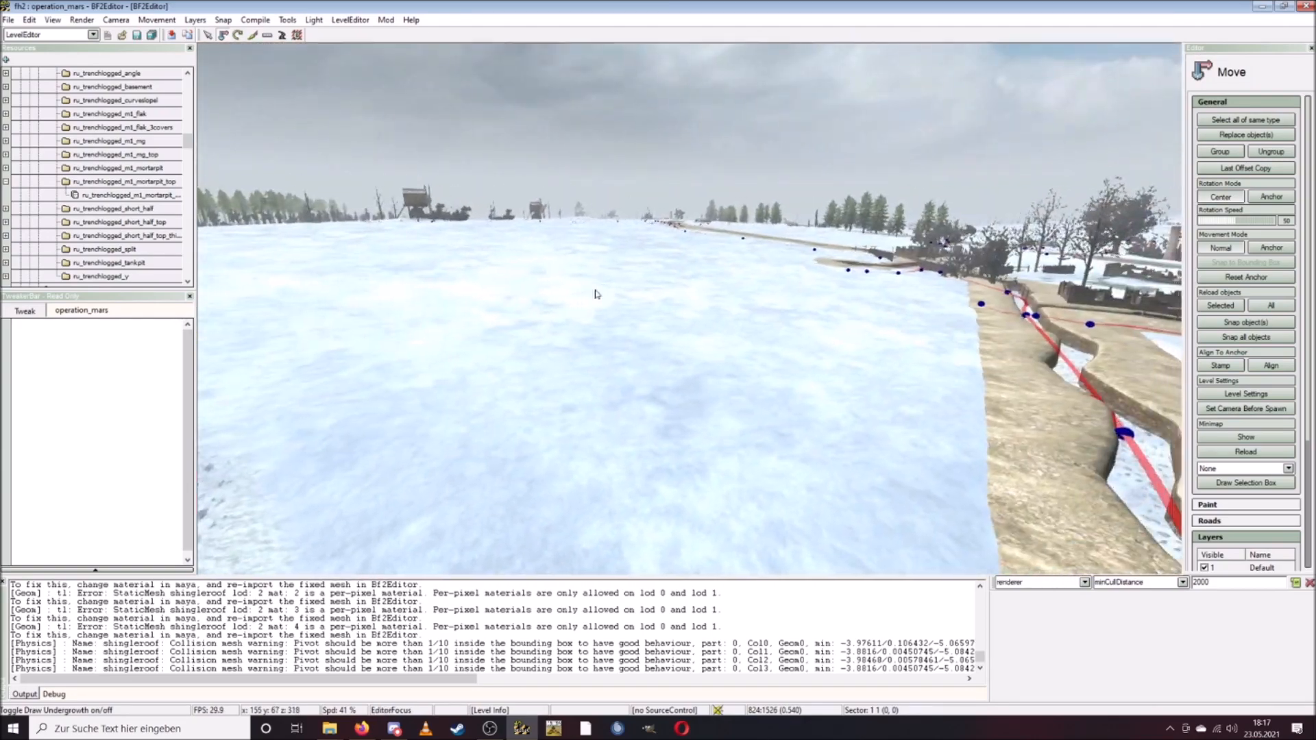
Examine the mortar in the log-lined pit up close, showing the cq_64 layer only for this inspection.
mouse_move(667, 311)
right_down()
mouse_move(703, 287)
mouse_move(667, 279)
mouse_move(667, 306)
right_up()
key(w)
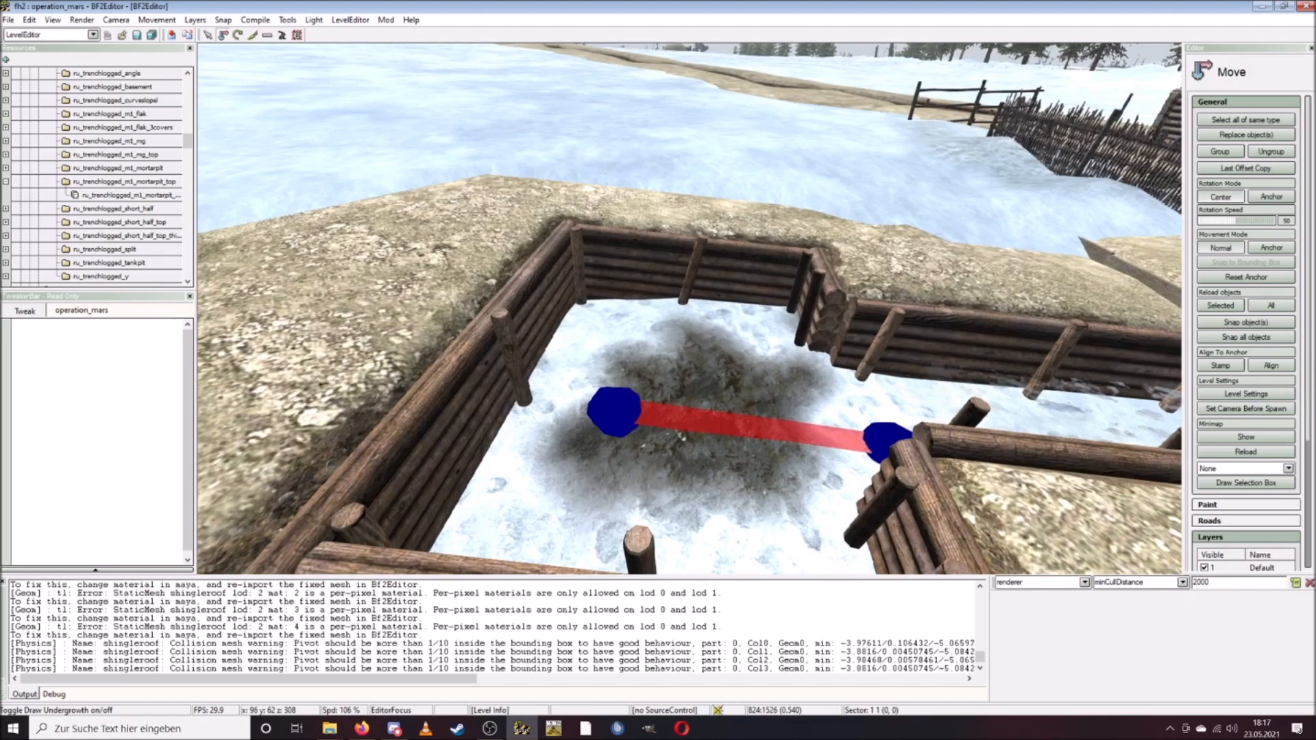
scroll(1205, 494, down, 3)
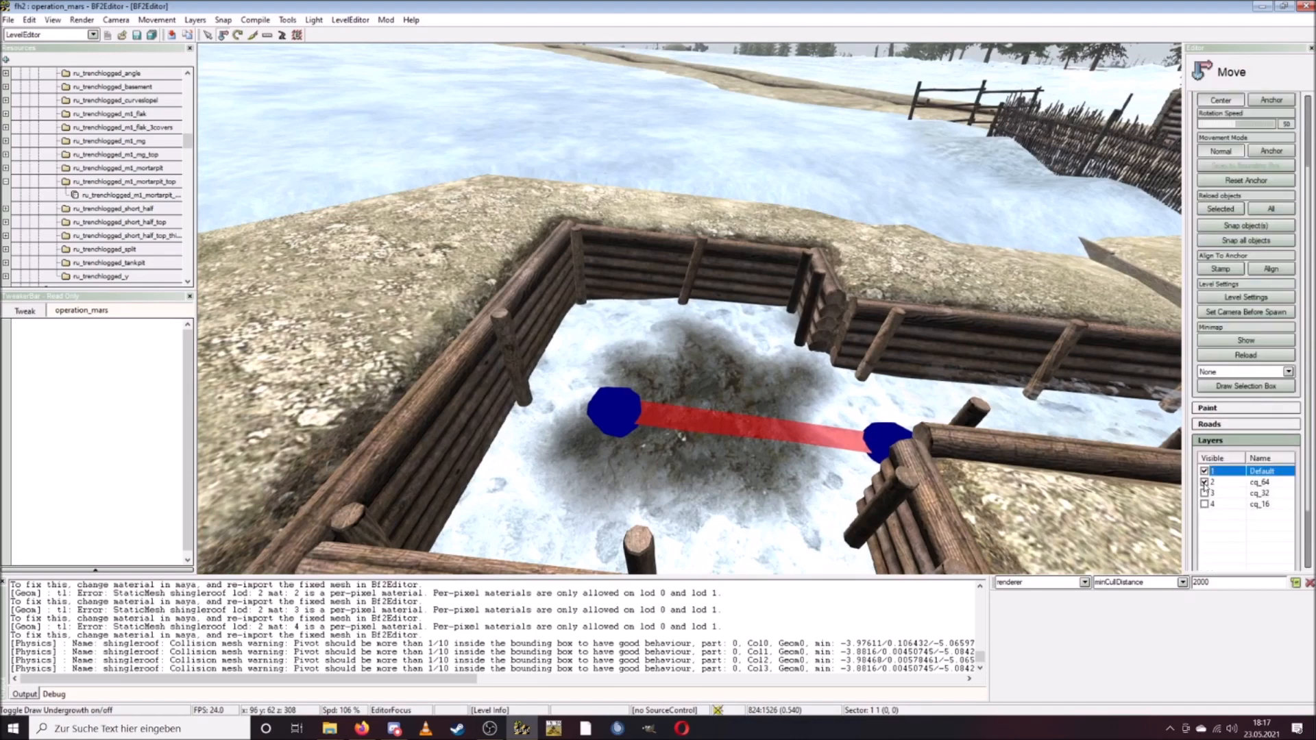
click(1205, 482)
key(w)
scroll(880, 412, down, 3)
right_drag(880, 412, 726, 336)
key(w)
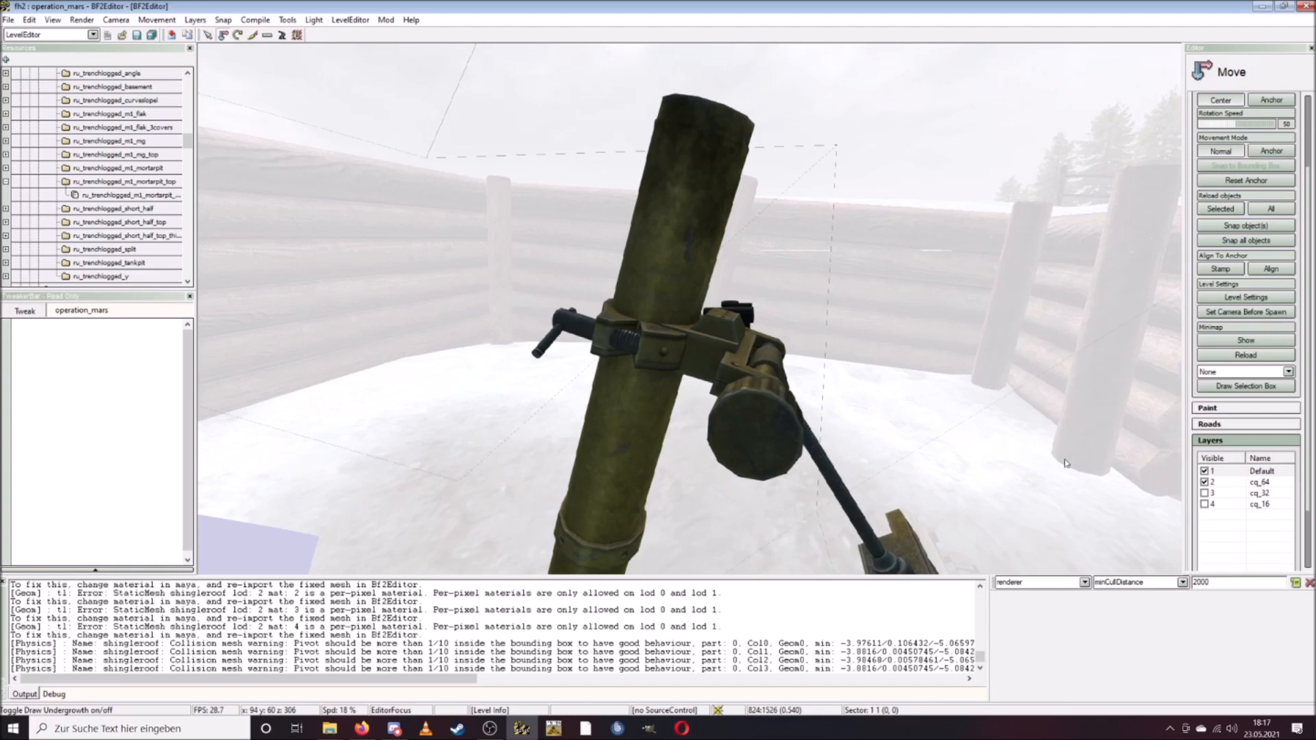
click(1204, 482)
Place ru_trenchlogged_m1_mortarpit_top on the snow beside the square log-lined pit at the trench's end.
mouse_move(907, 392)
right_down()
mouse_move(904, 373)
mouse_move(907, 392)
right_up()
key(w)
scroll(907, 392, up, 5)
key(w)
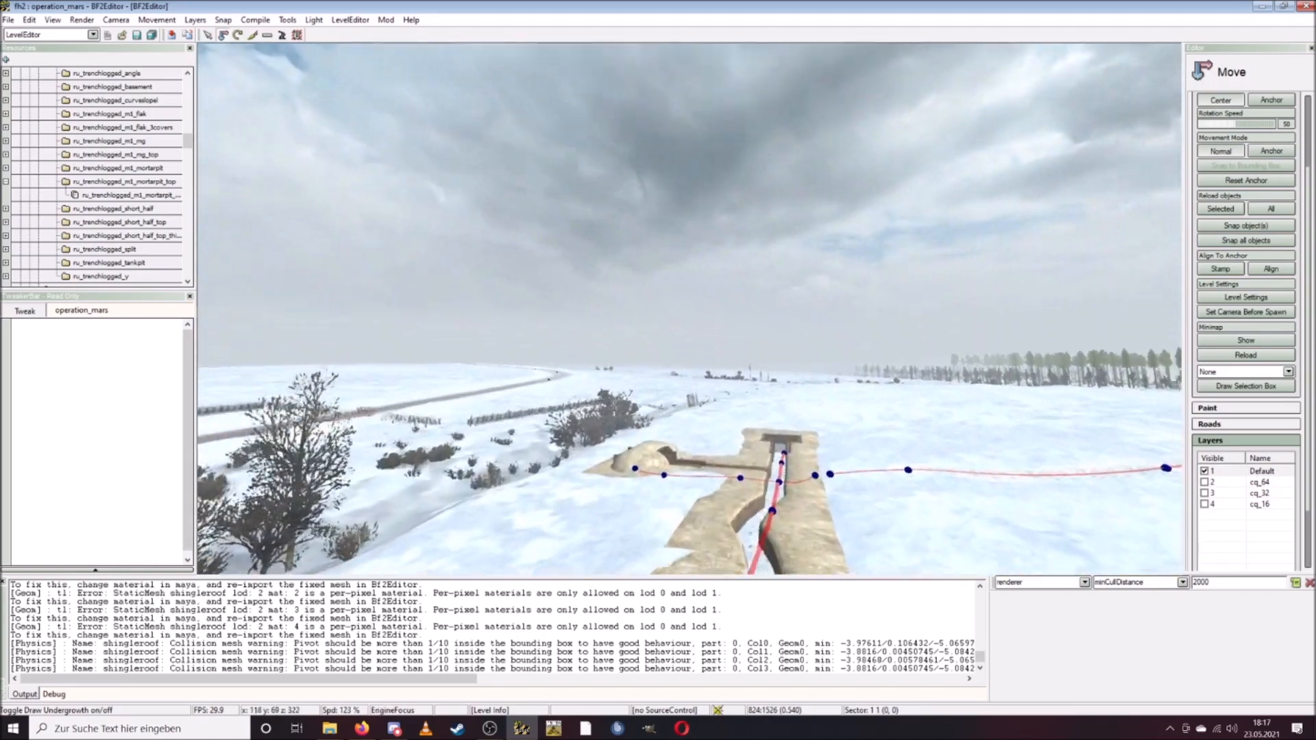
key(w)
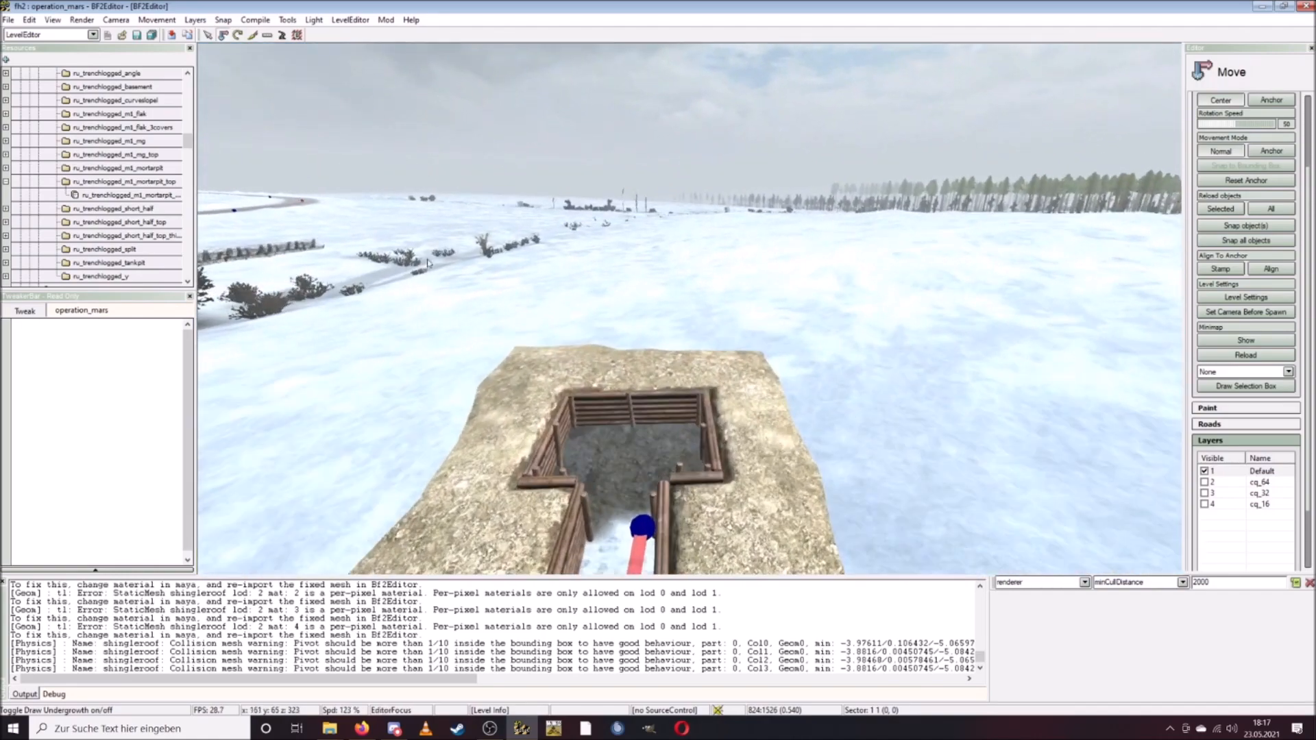
click(162, 198)
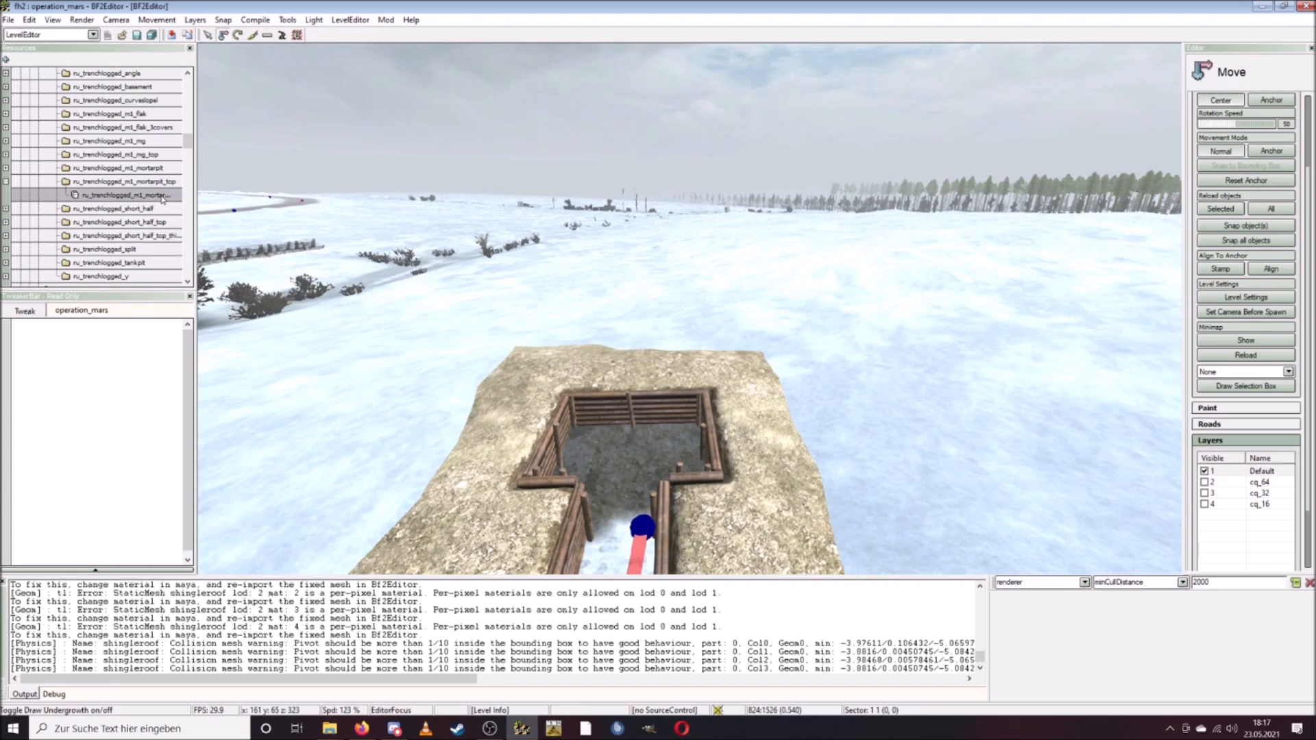
click(978, 476)
Inspect the placed mortar pit top and the neighbouring open pit from several sides.
right_drag(882, 314, 828, 383)
key(s)
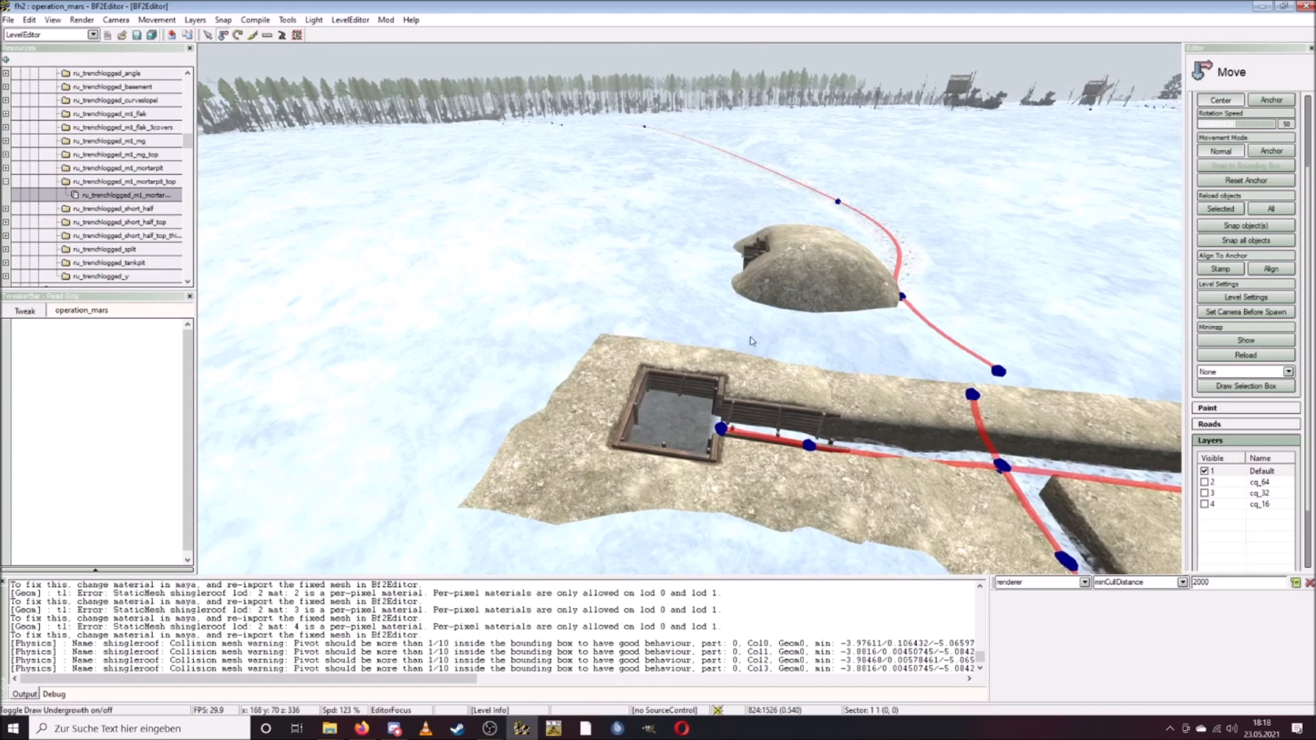
key(a)
right_drag(744, 348, 680, 340)
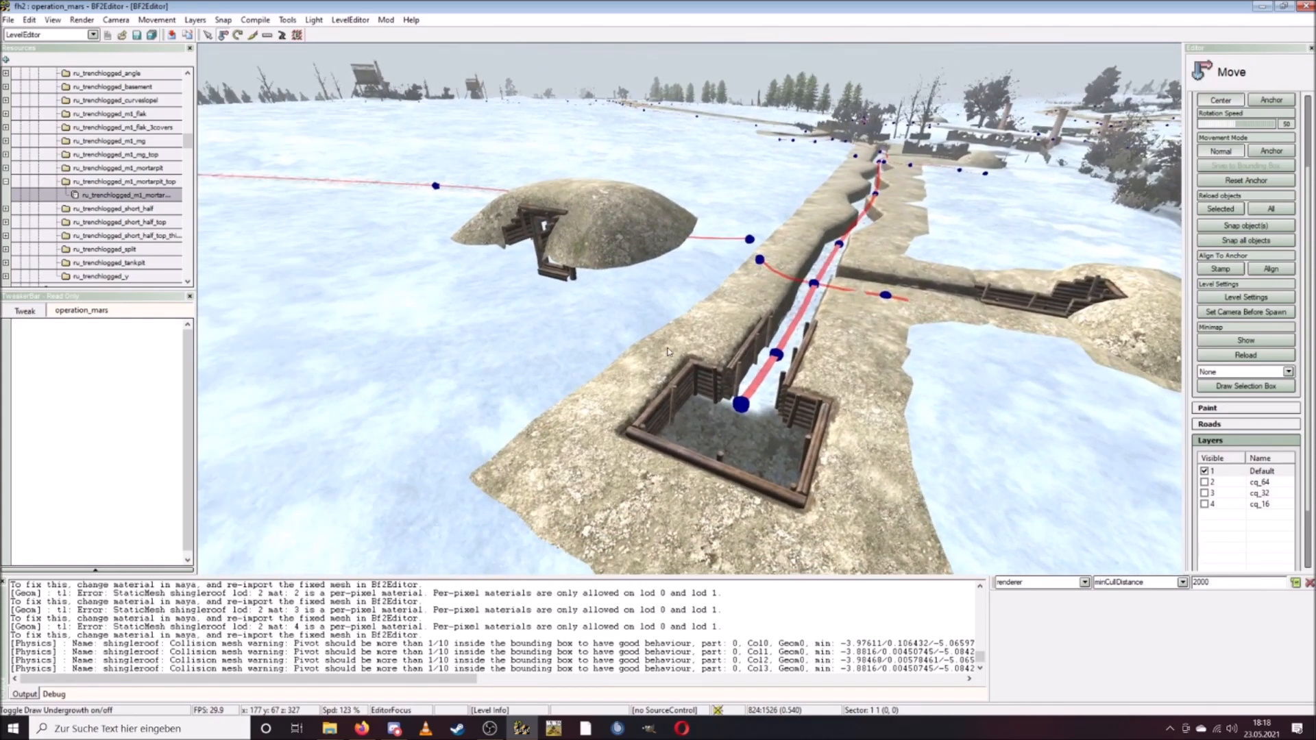
Copy the mortar pit's X position, 163.72, to the detached mortar pit top through absolute transformation.
double_click(627, 391)
key(ctrl+c)
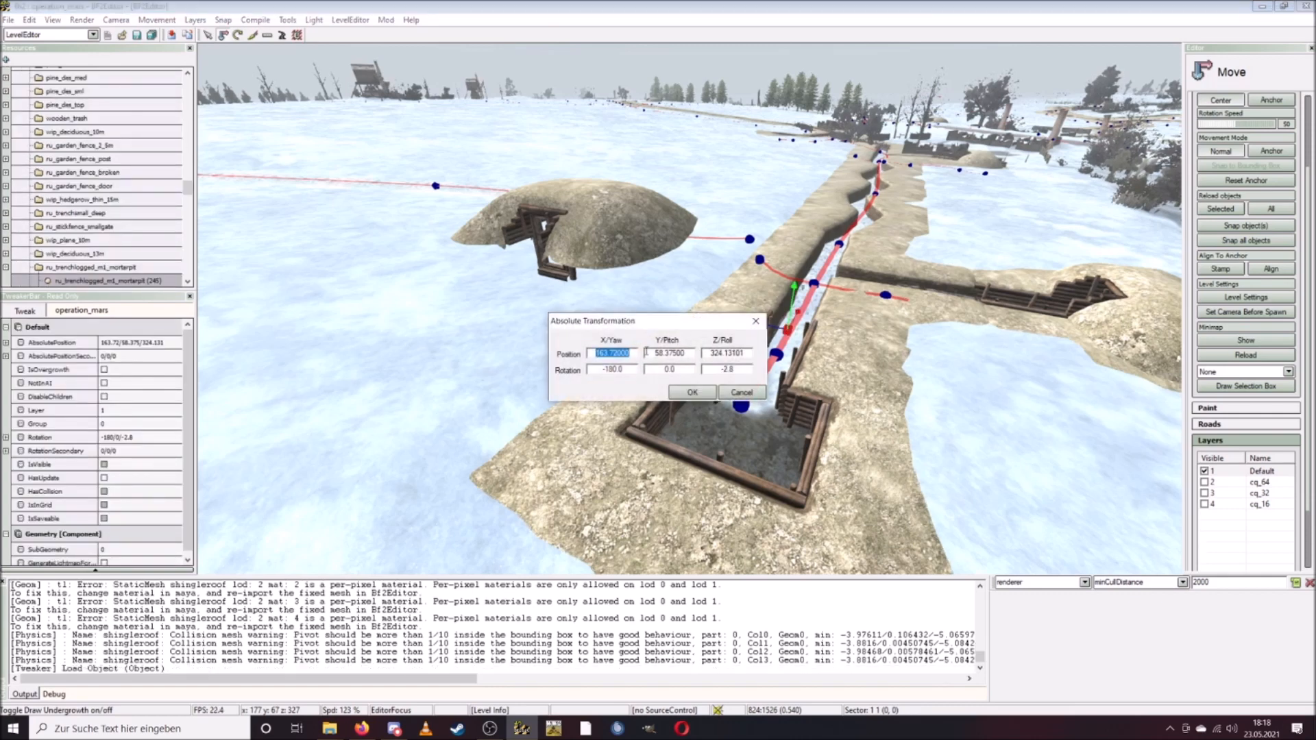
click(680, 391)
double_click(627, 236)
key(ctrl+v)
click(684, 391)
Copy the mortar pit's Y position, 58.375, to the mortar pit top.
double_click(657, 336)
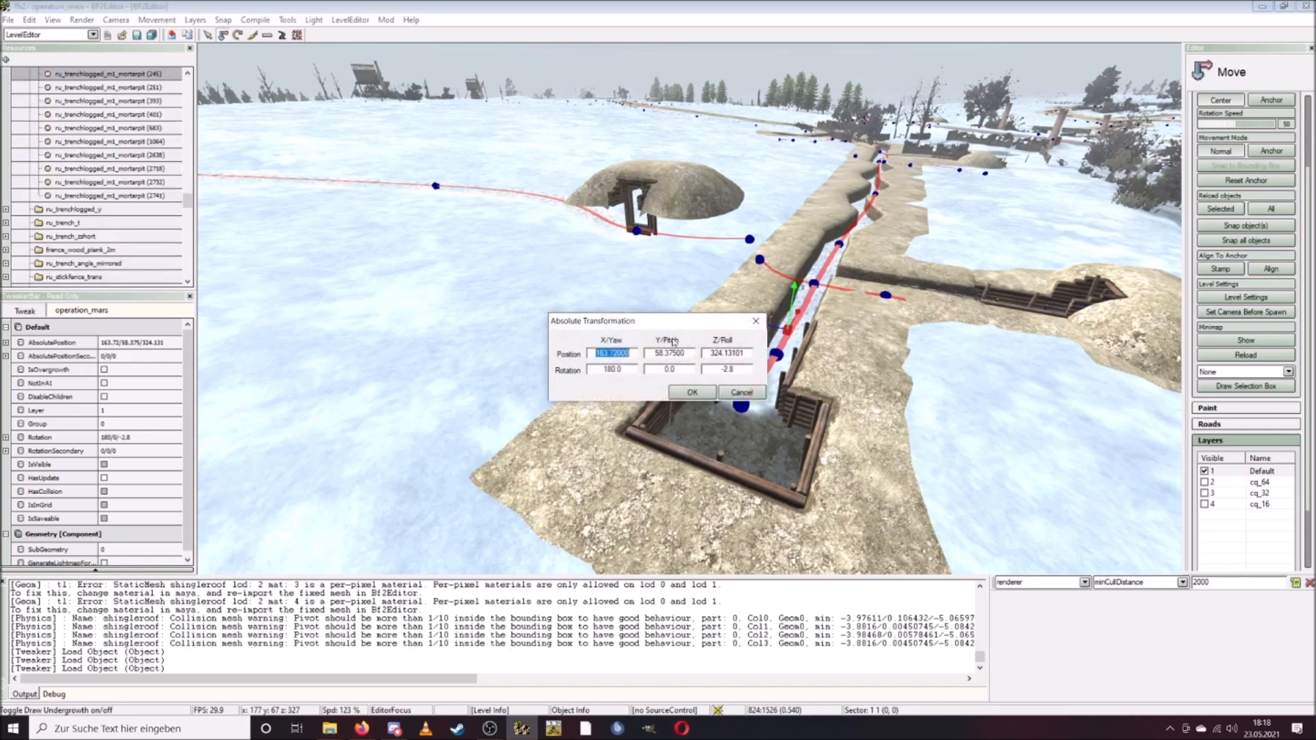
click(692, 393)
double_click(627, 233)
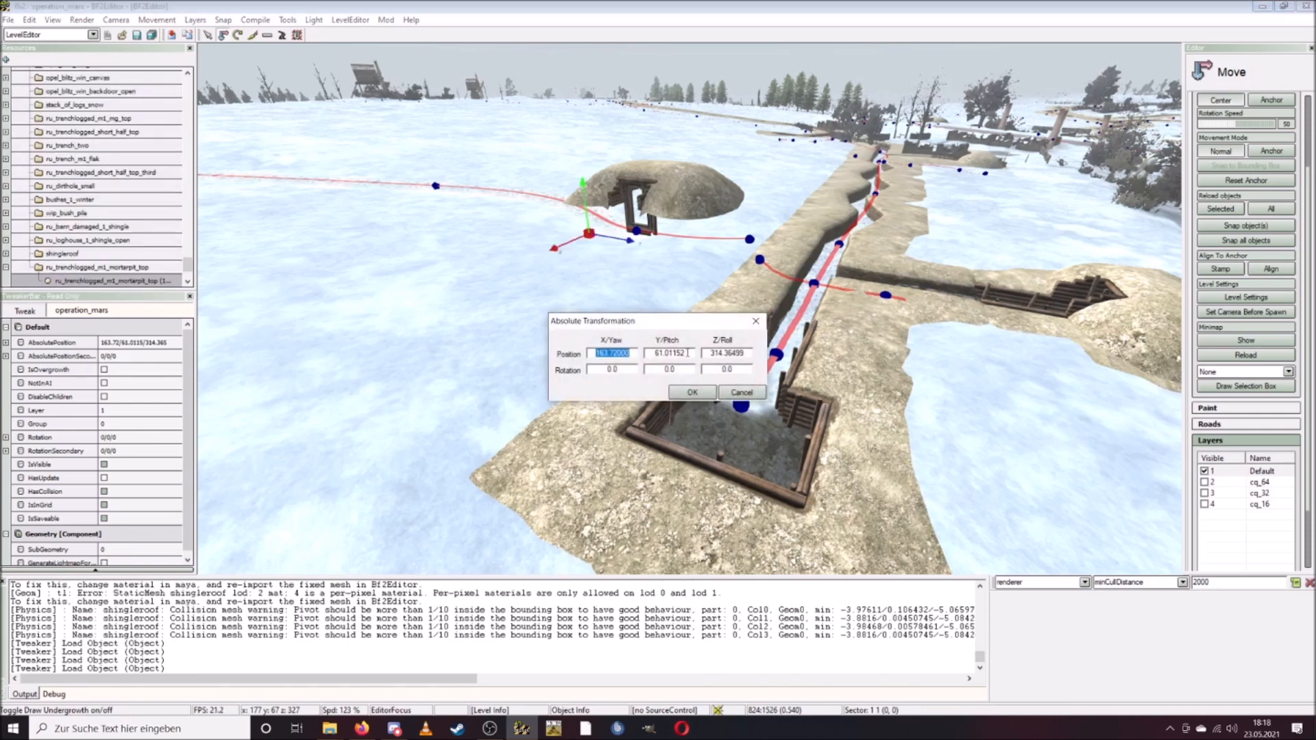
click(692, 392)
Copy the mortar pit's Z position, 324.13101, to the mortar pit top so both share the same origin.
double_click(788, 322)
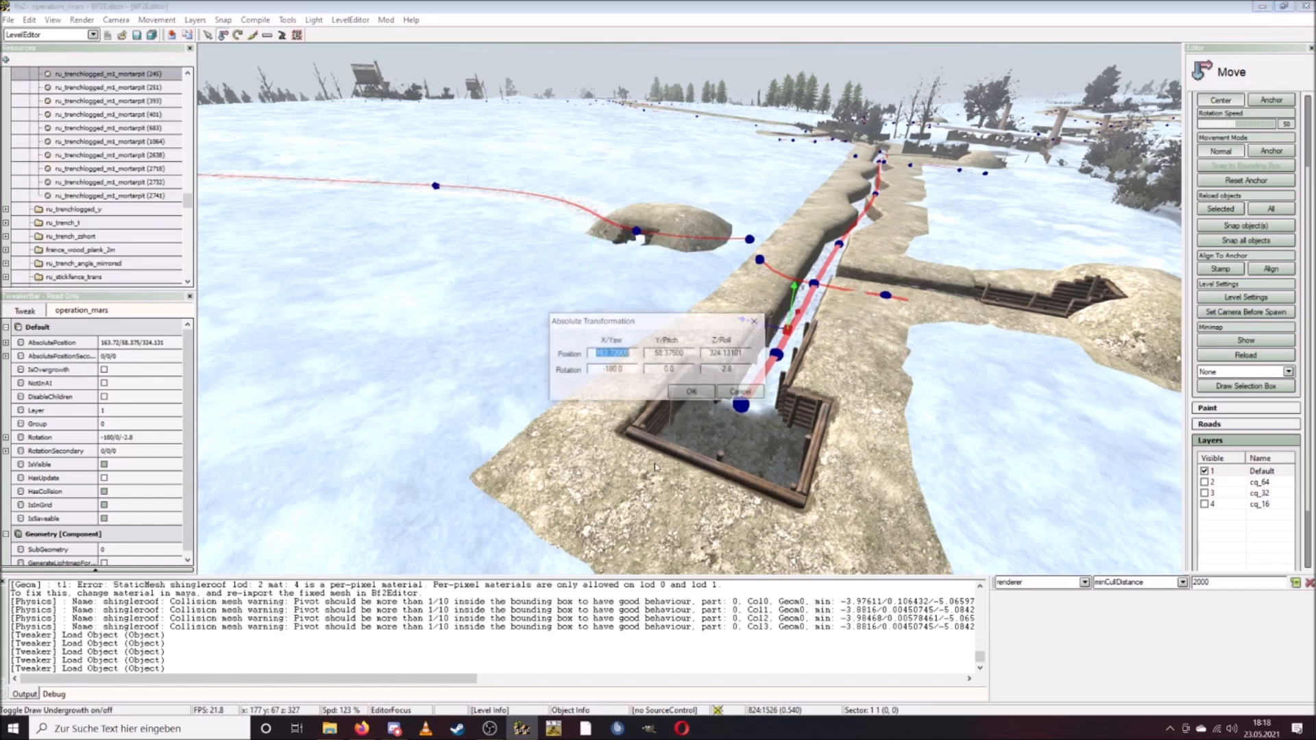
drag(746, 355, 731, 357)
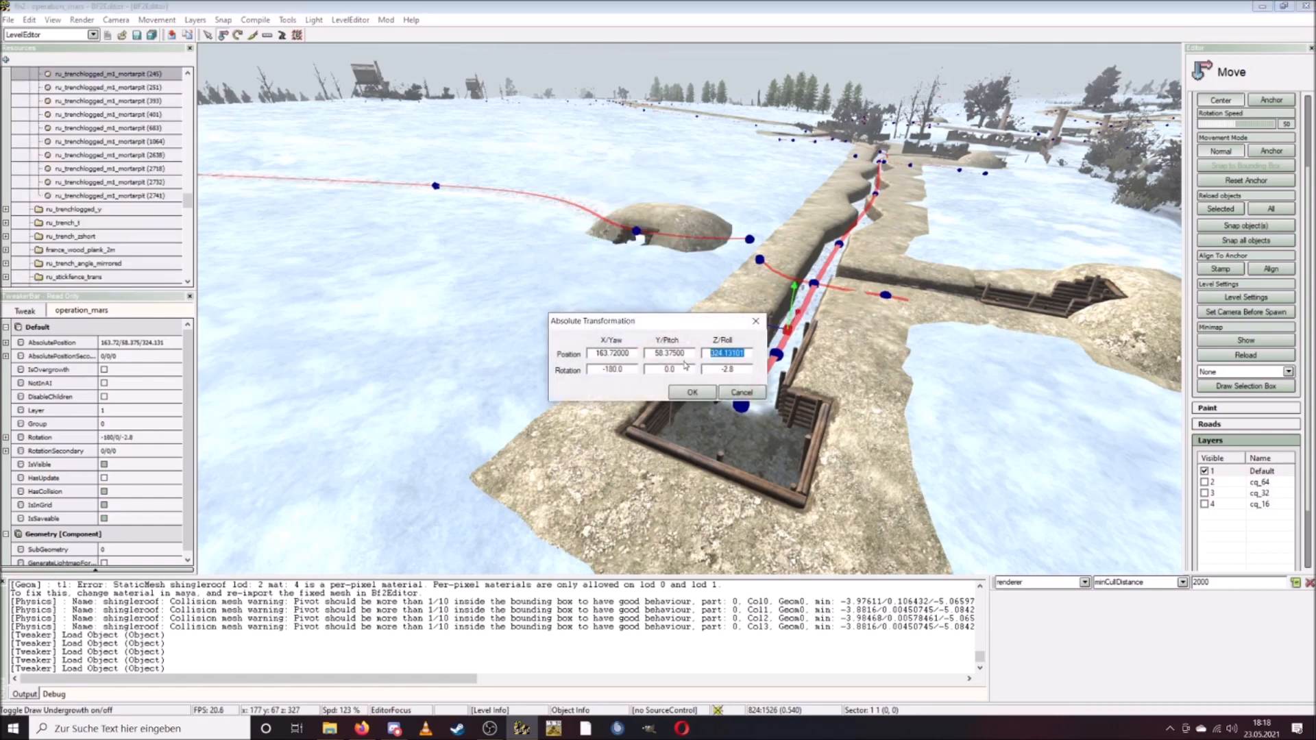
click(692, 392)
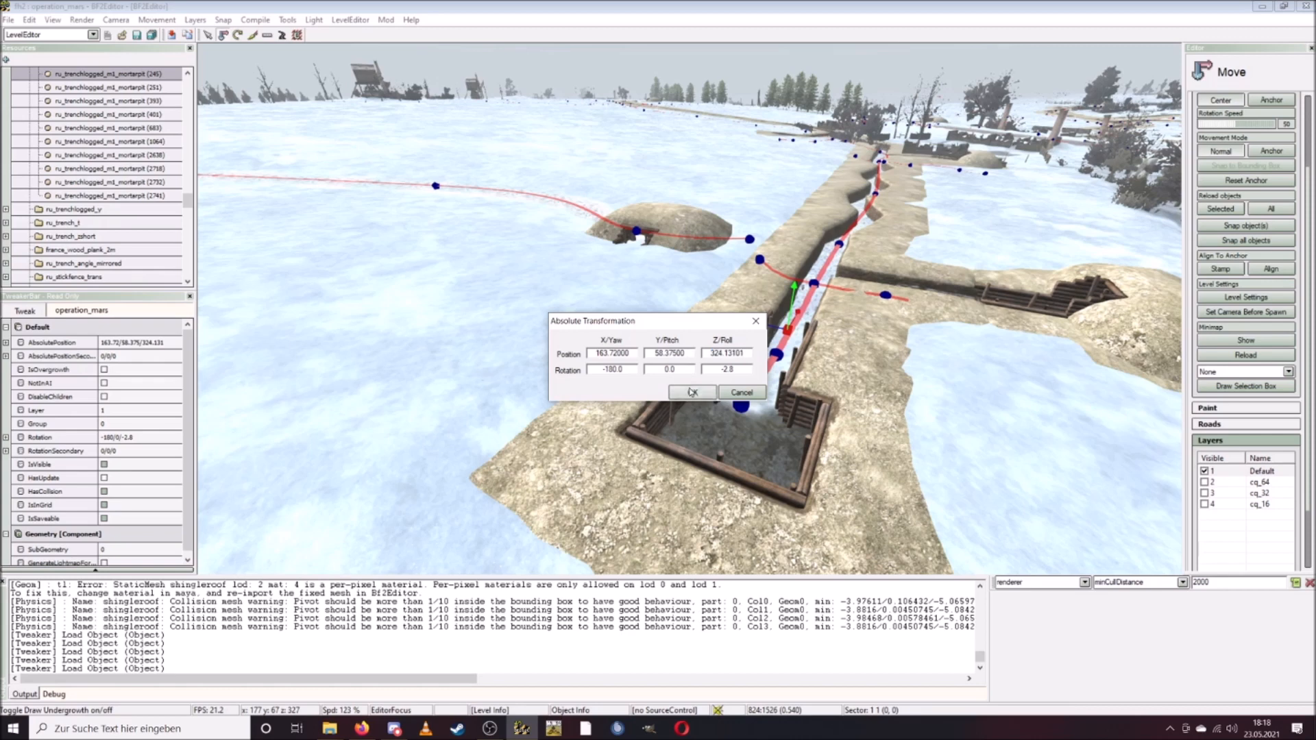
double_click(634, 234)
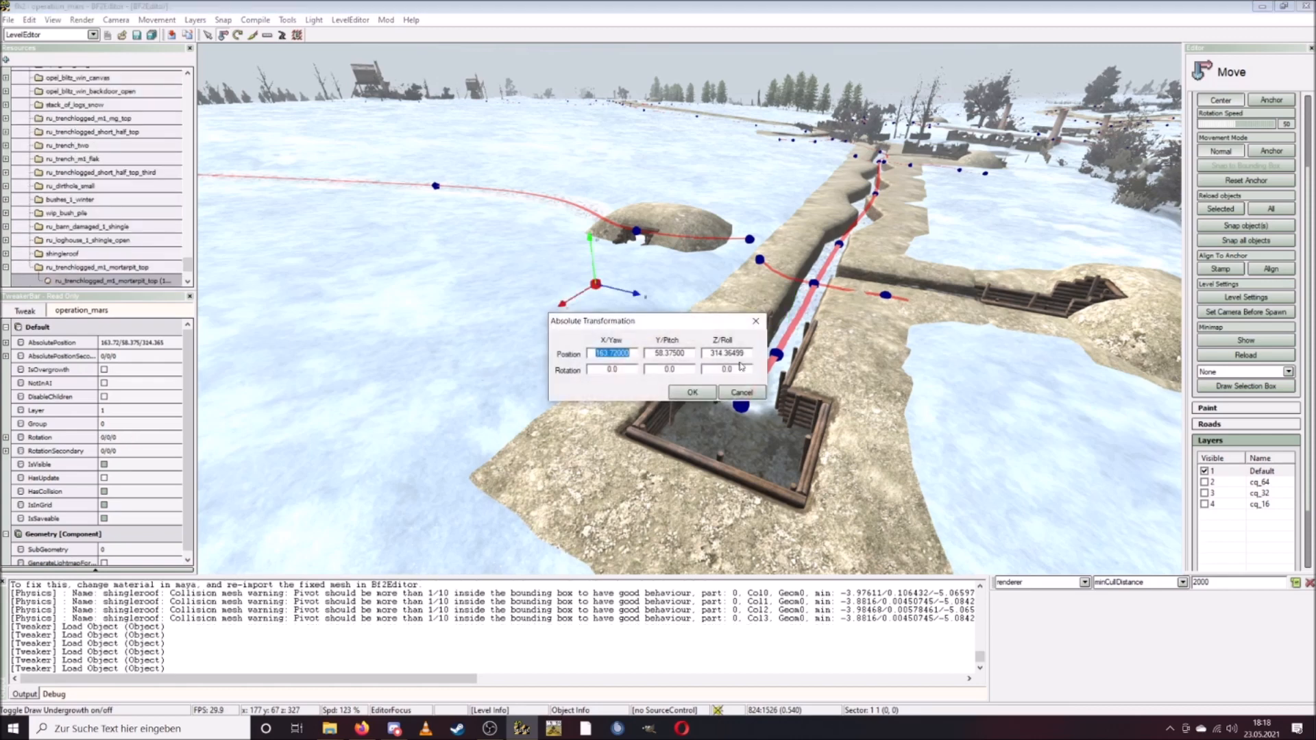
text(324.13101)
click(693, 393)
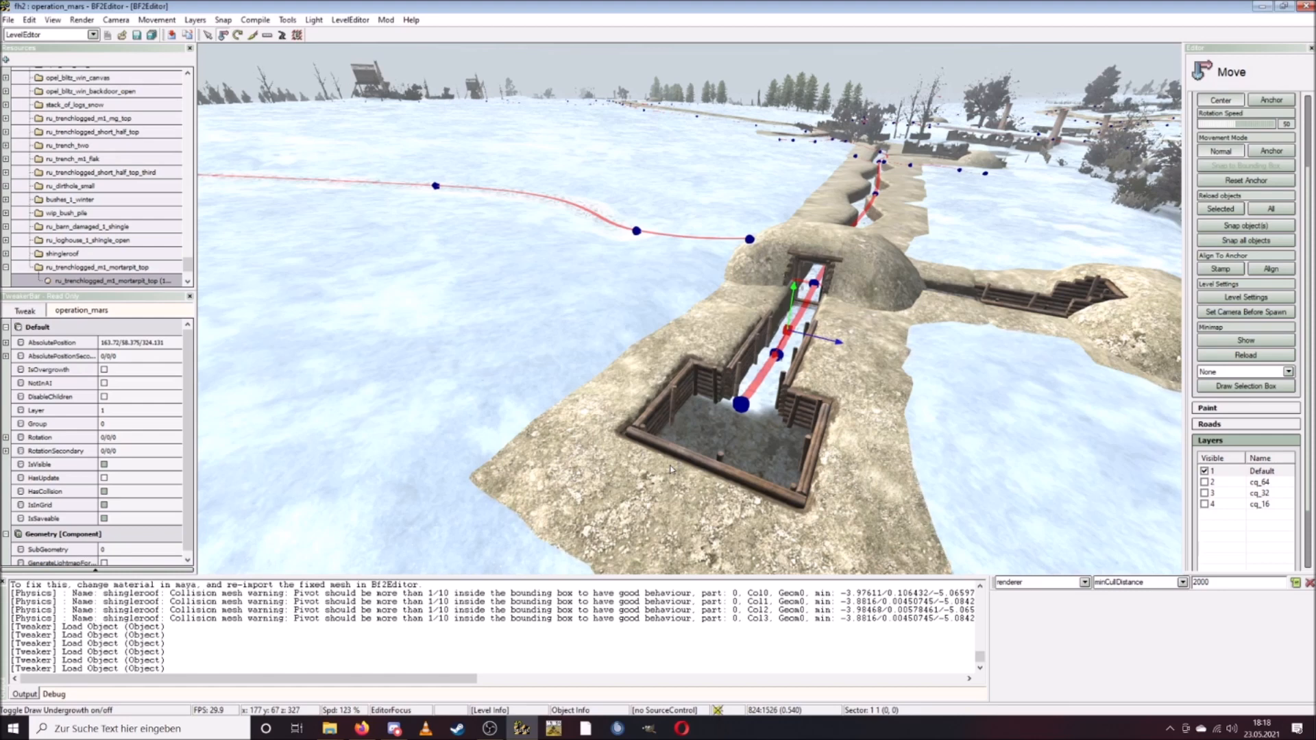
Copy the mortar pit's yaw rotation, 180.0, to the mortar pit top so it covers the pit.
double_click(629, 455)
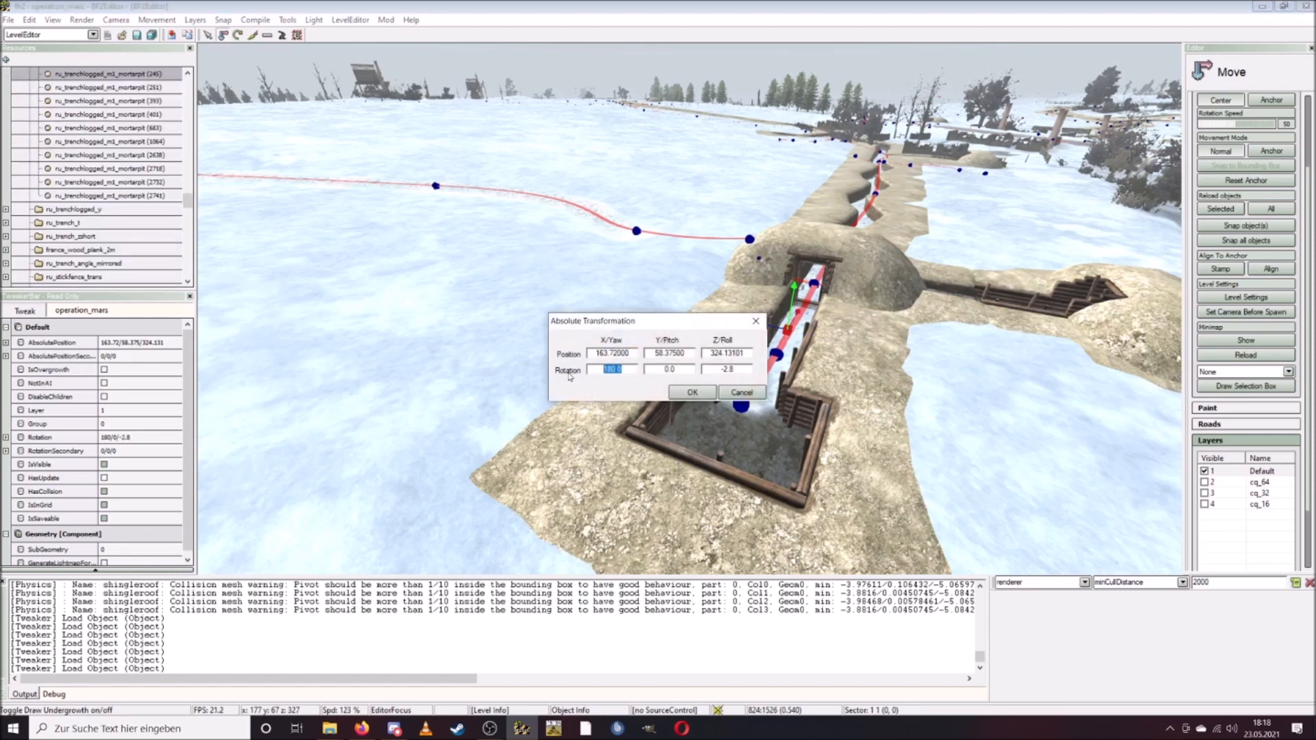
click(676, 392)
double_click(625, 387)
drag(624, 370, 562, 371)
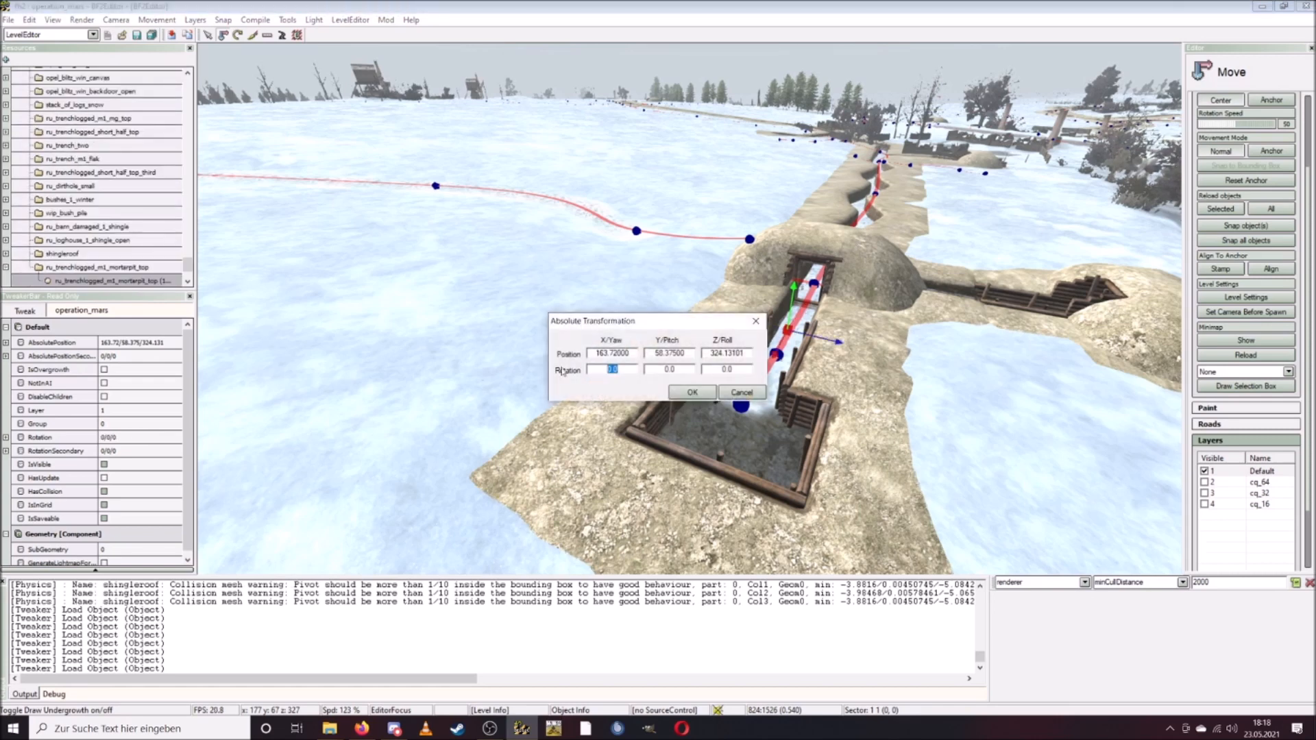
text(180.0)
click(687, 390)
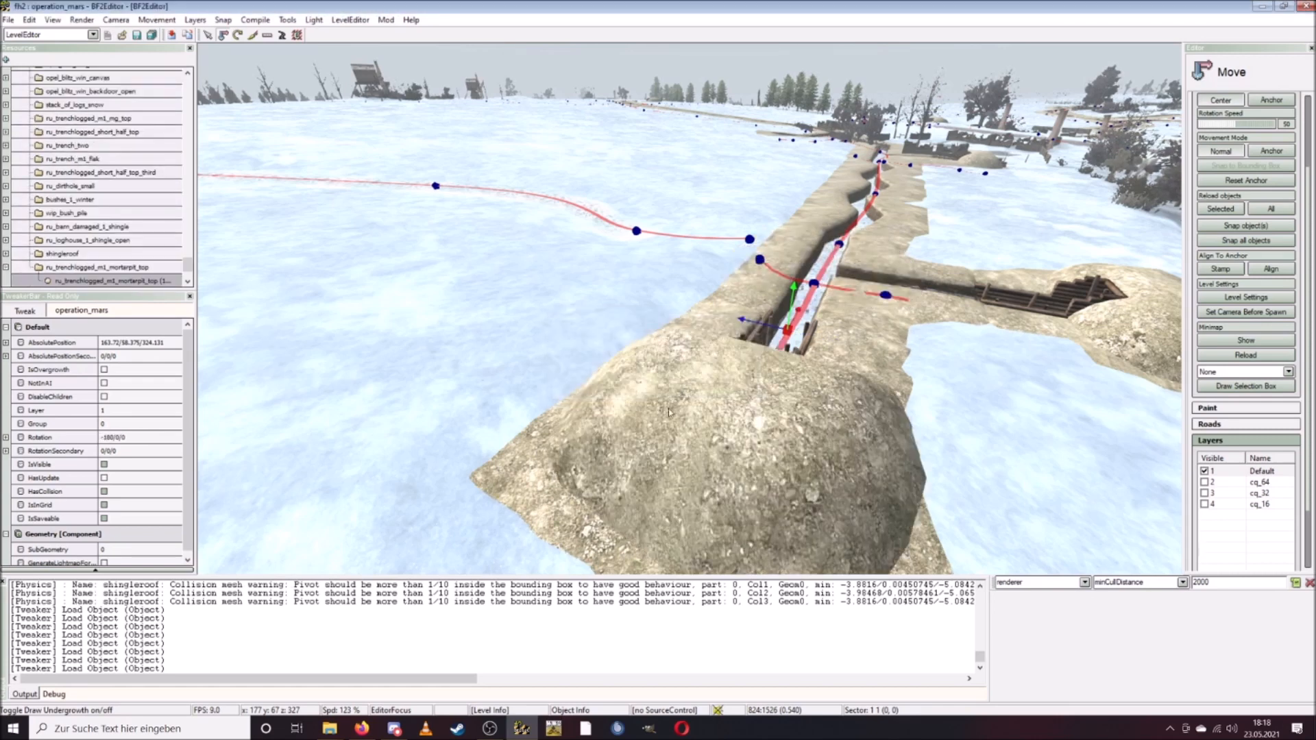
Copy the mortar pit's roll rotation, -2.8, to the mortar pit top and clear the selection.
double_click(538, 483)
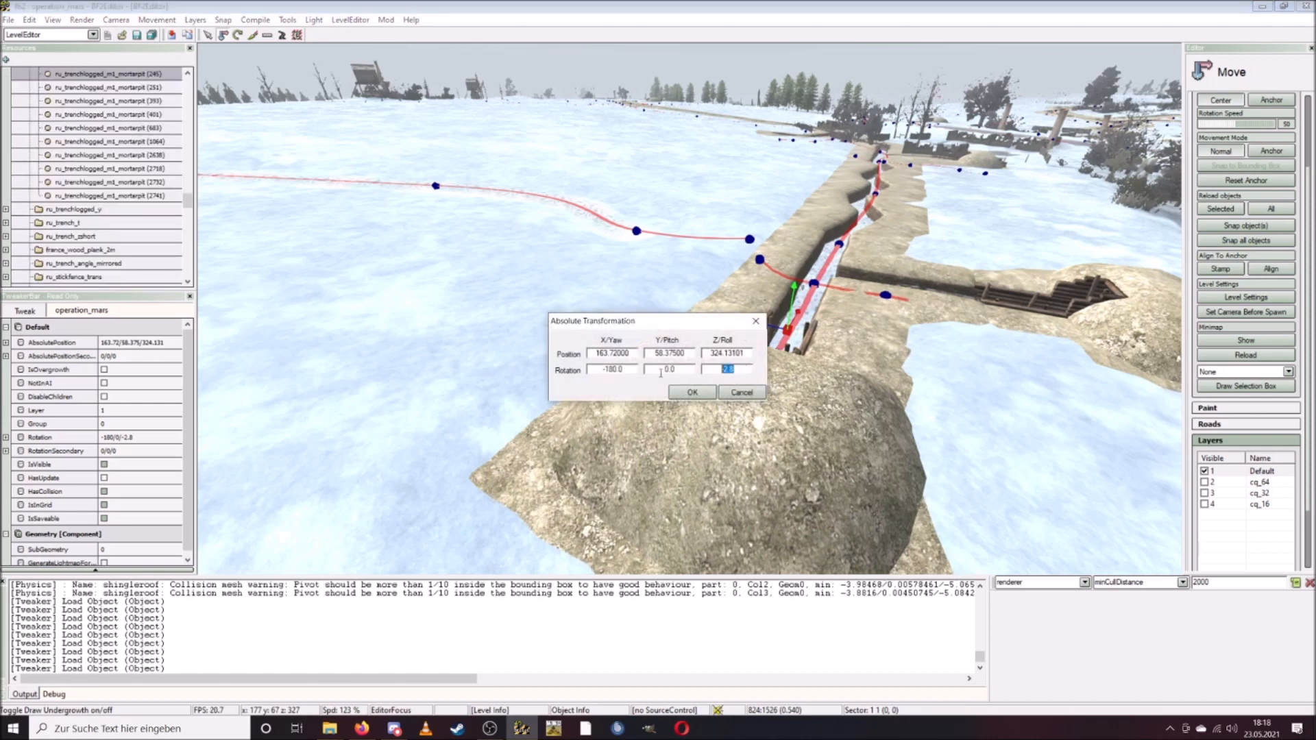
click(679, 394)
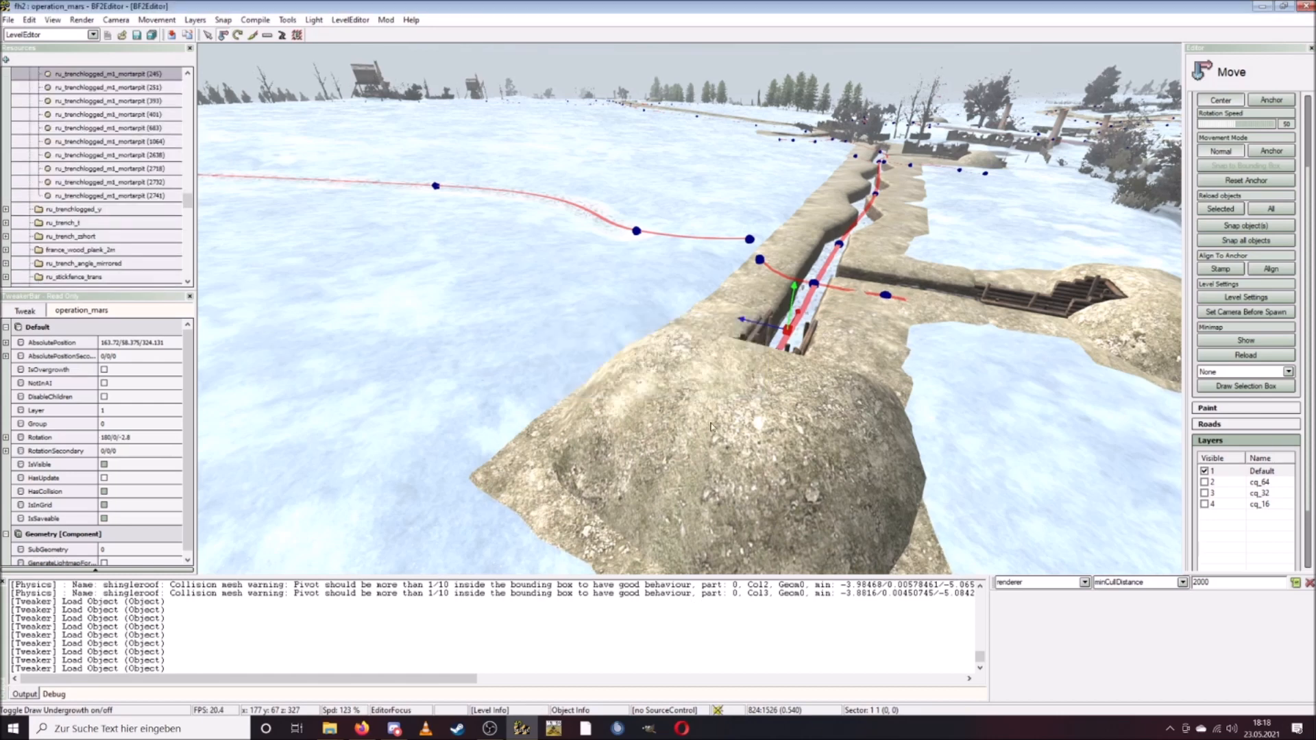
double_click(744, 364)
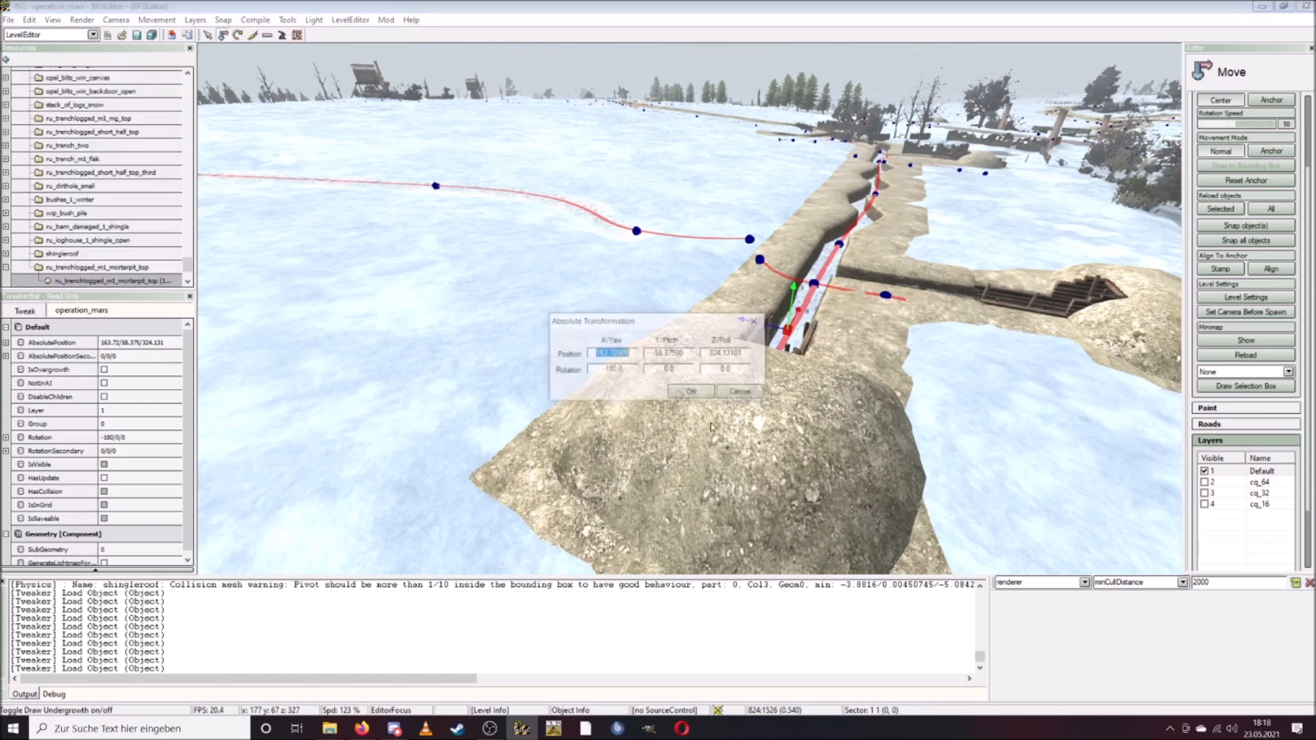
click(691, 393)
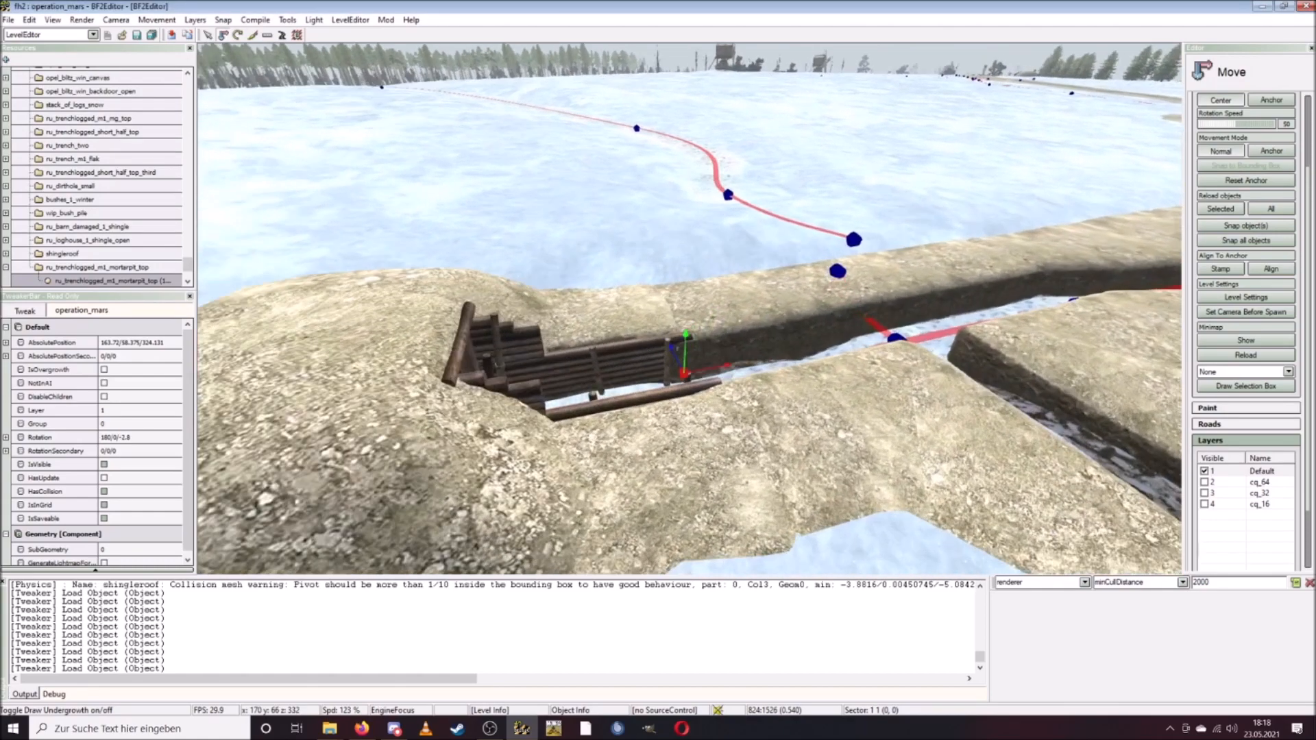
key(ctrl+d)
click(992, 313)
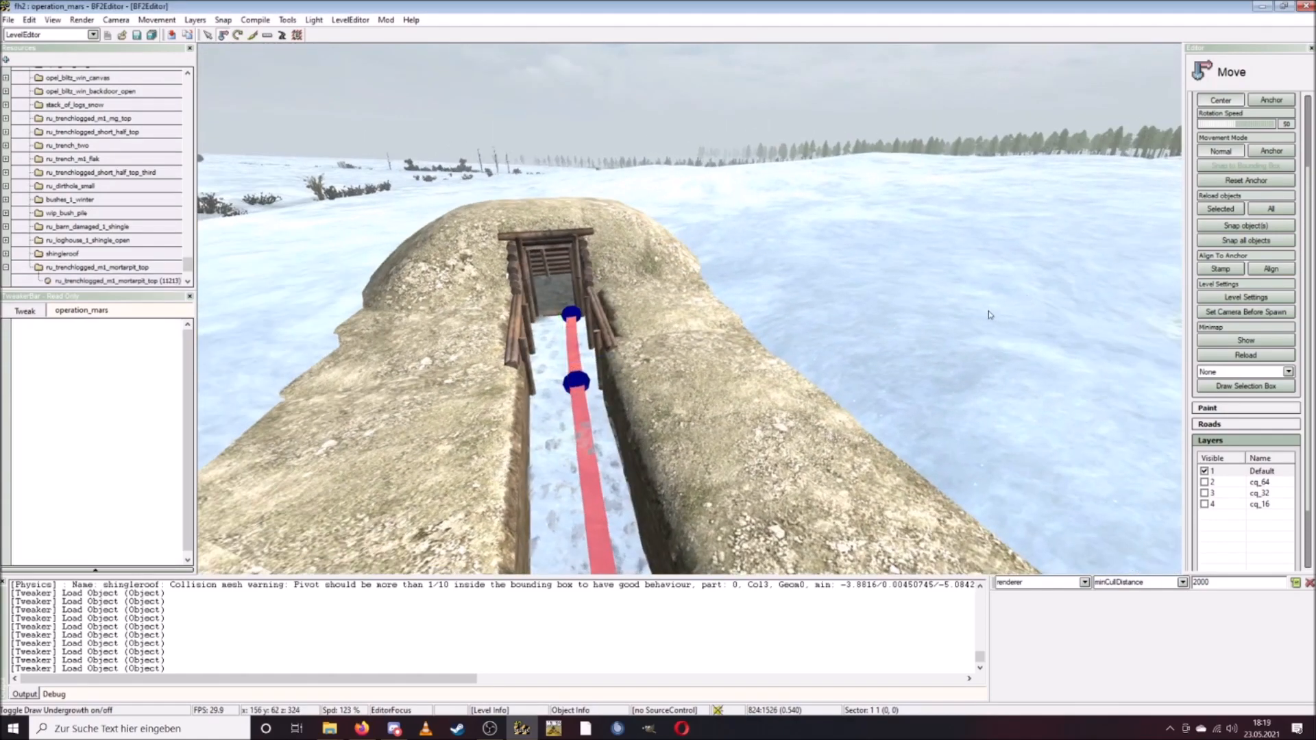
Enter the soldier camera mode and inspect the interior of the covered mortar pit on foot.
click(116, 19)
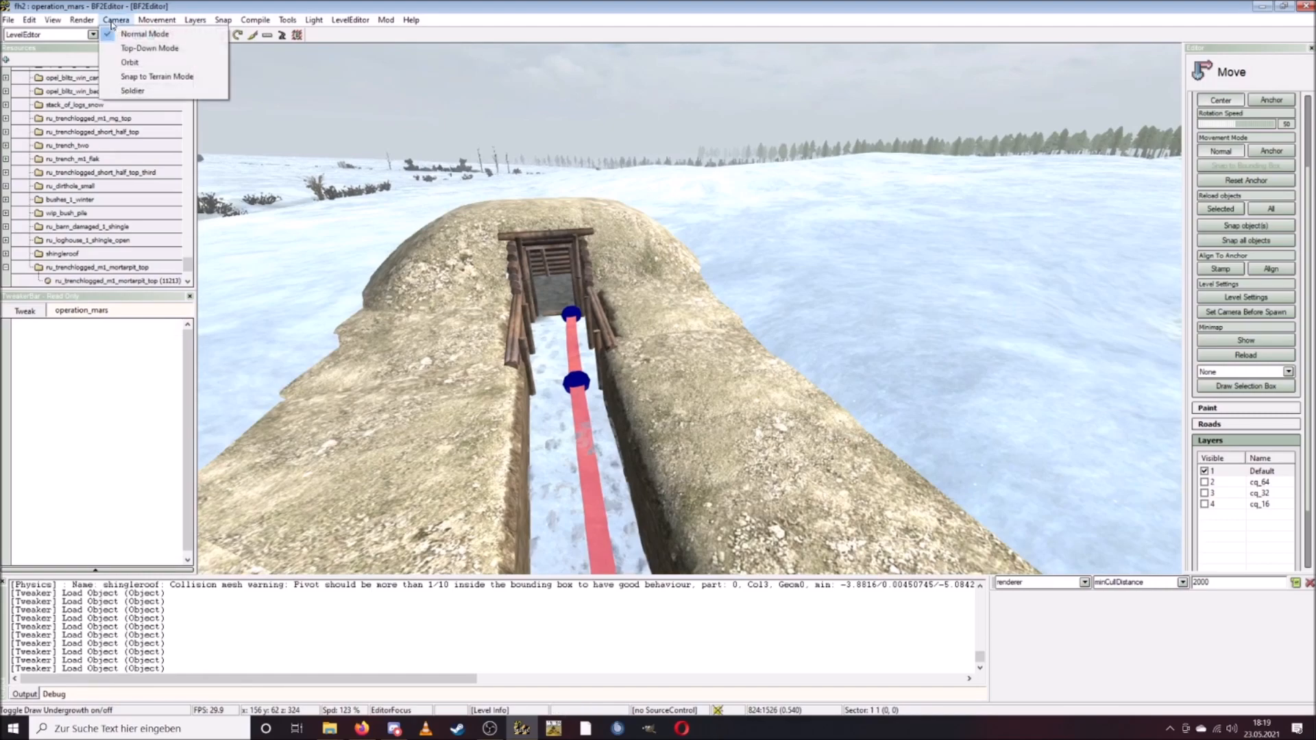
click(138, 86)
key(Caps_Lock)
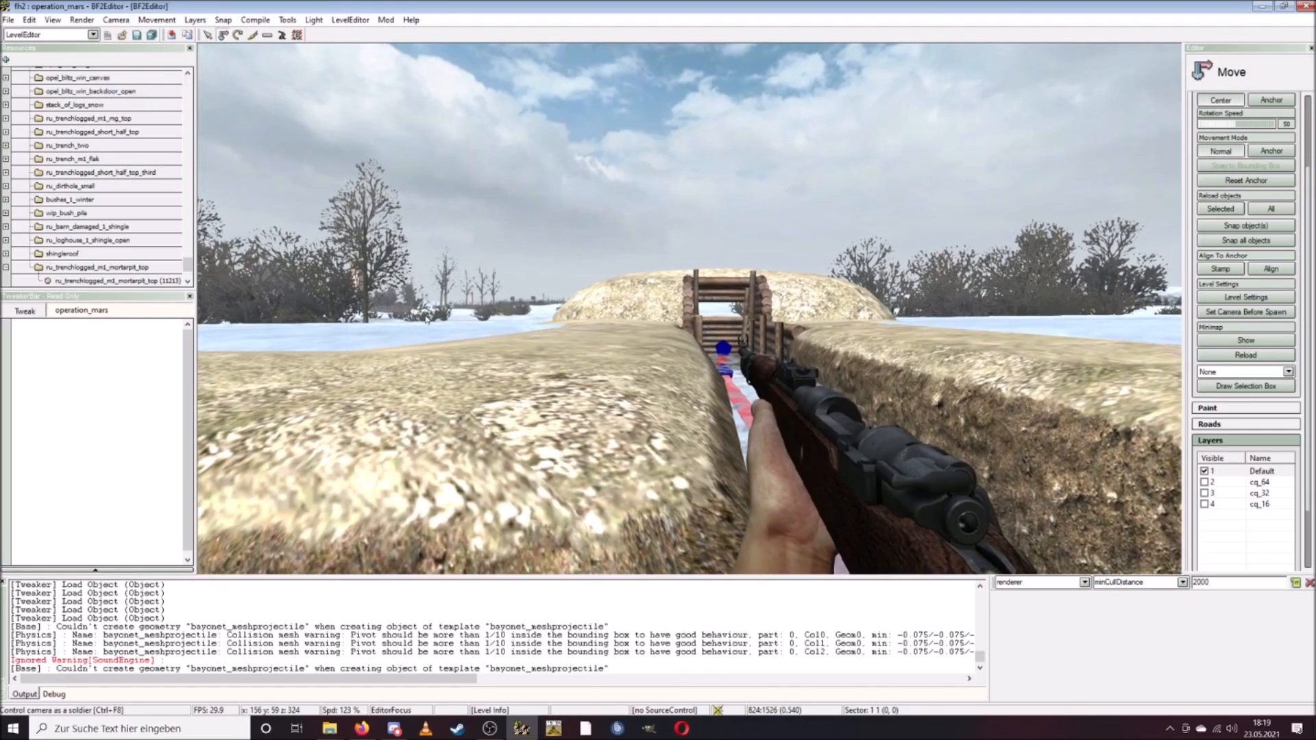
key(w)
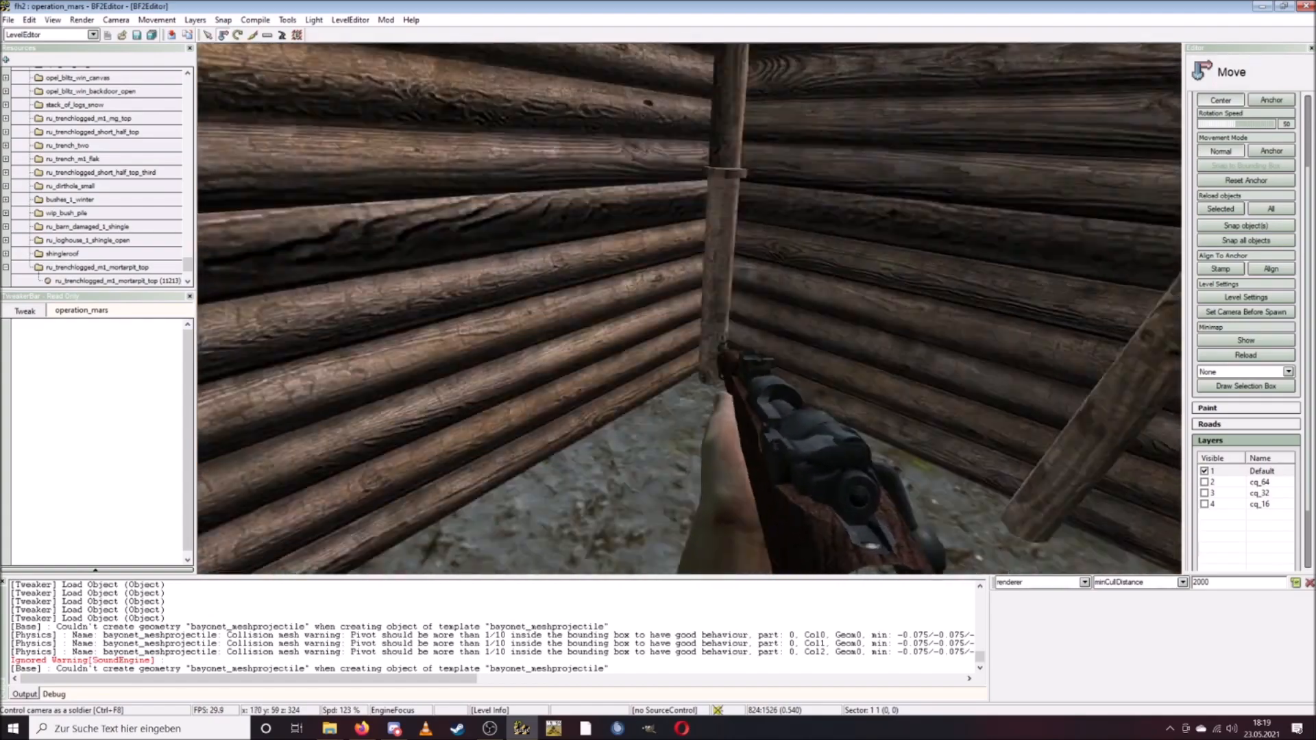
Show the cq_64 layer and hide it again.
key(Caps_Lock)
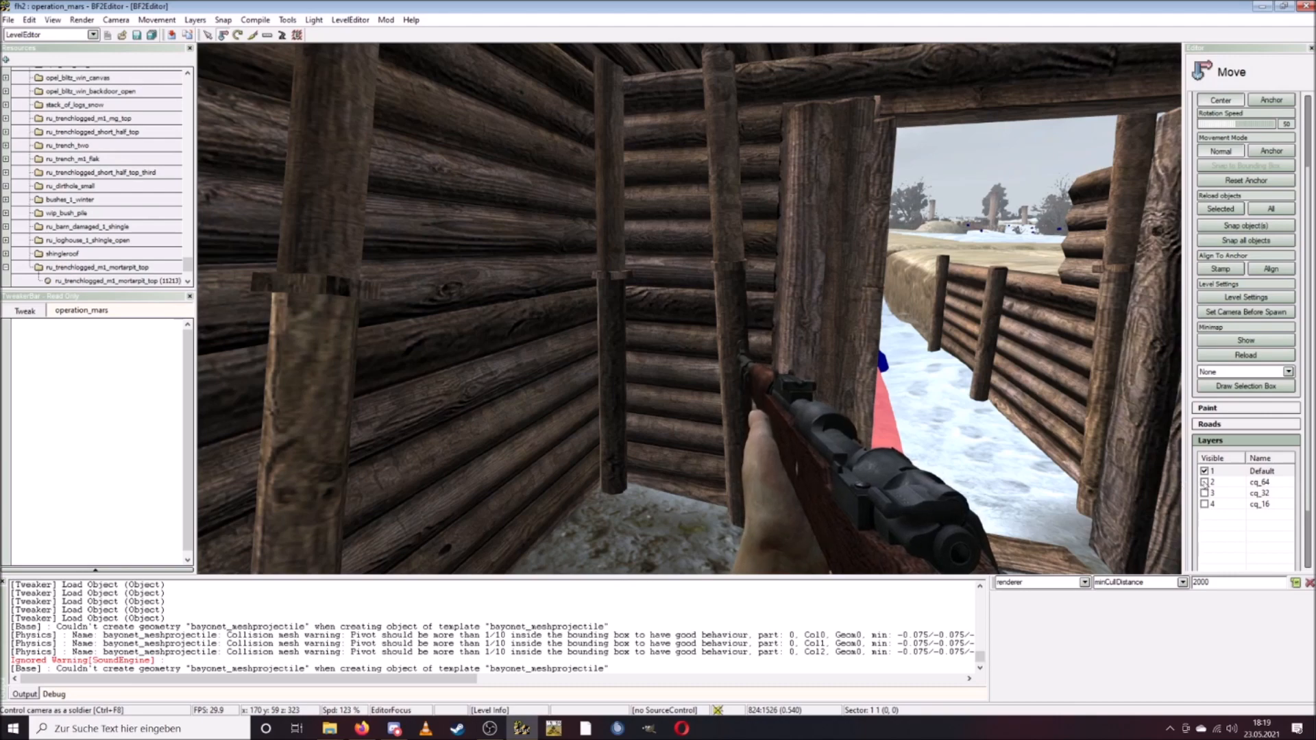
click(1205, 483)
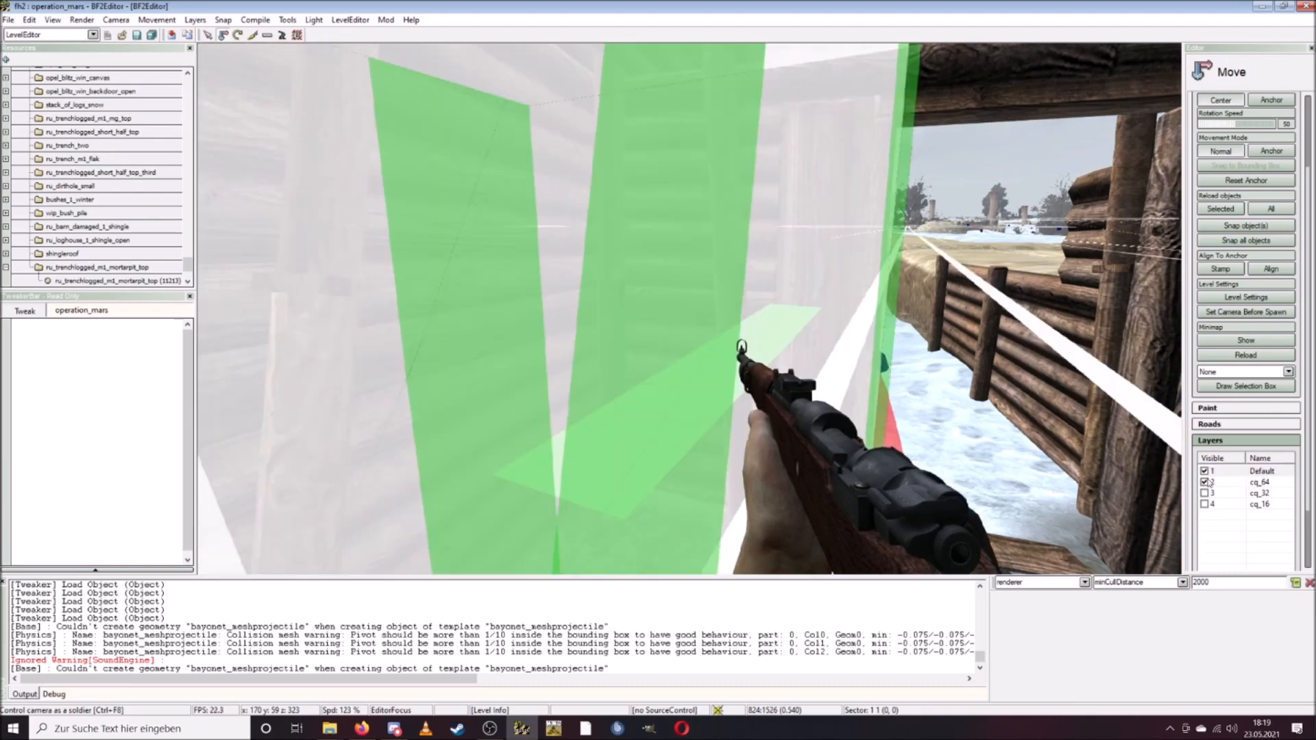
click(1204, 483)
Walk through the connected trenches as a soldier to examine the passages, junctions and bunker entrances.
key(Caps_Lock)
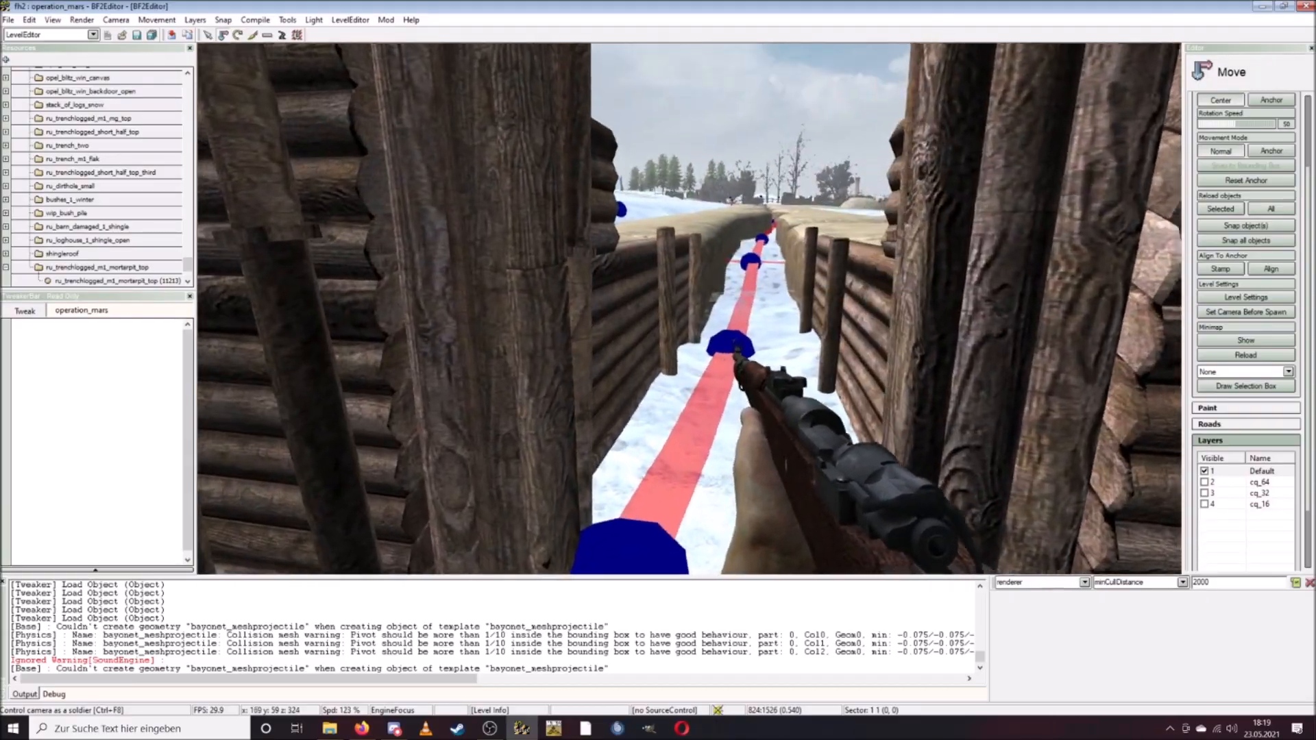
key(w)
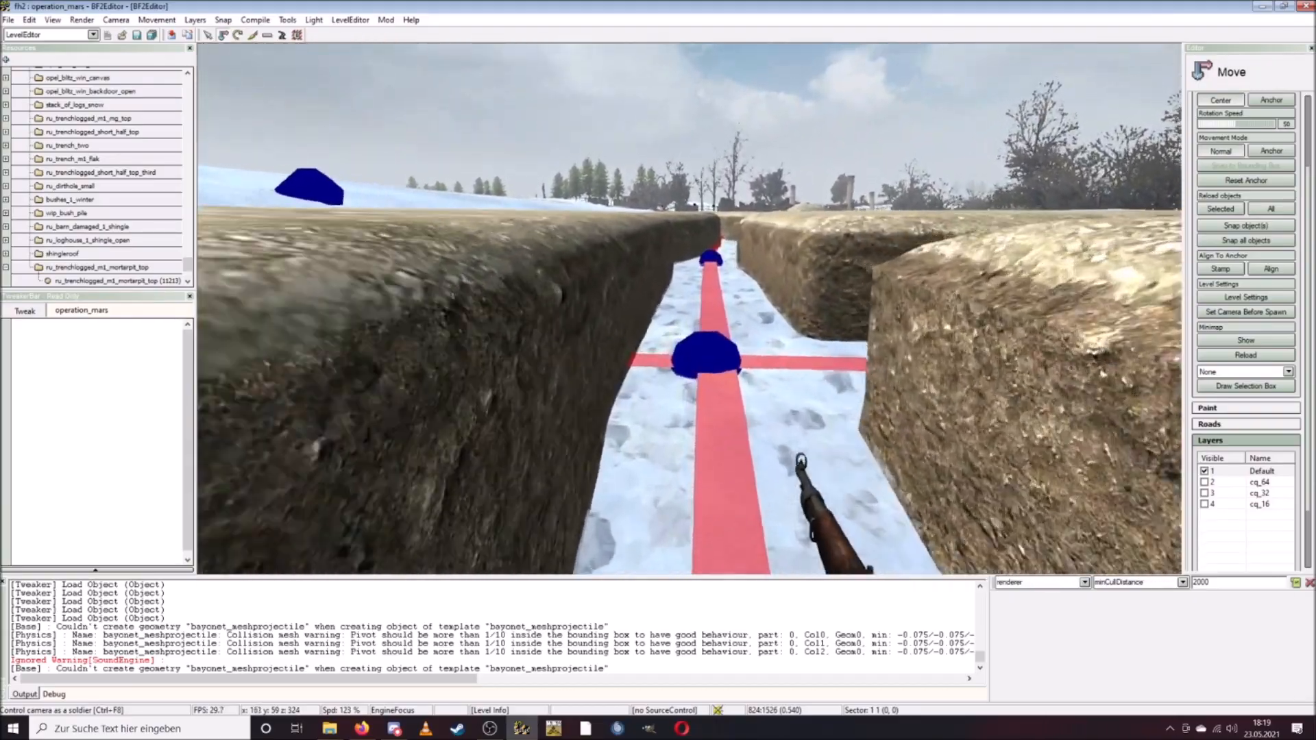
key(w)
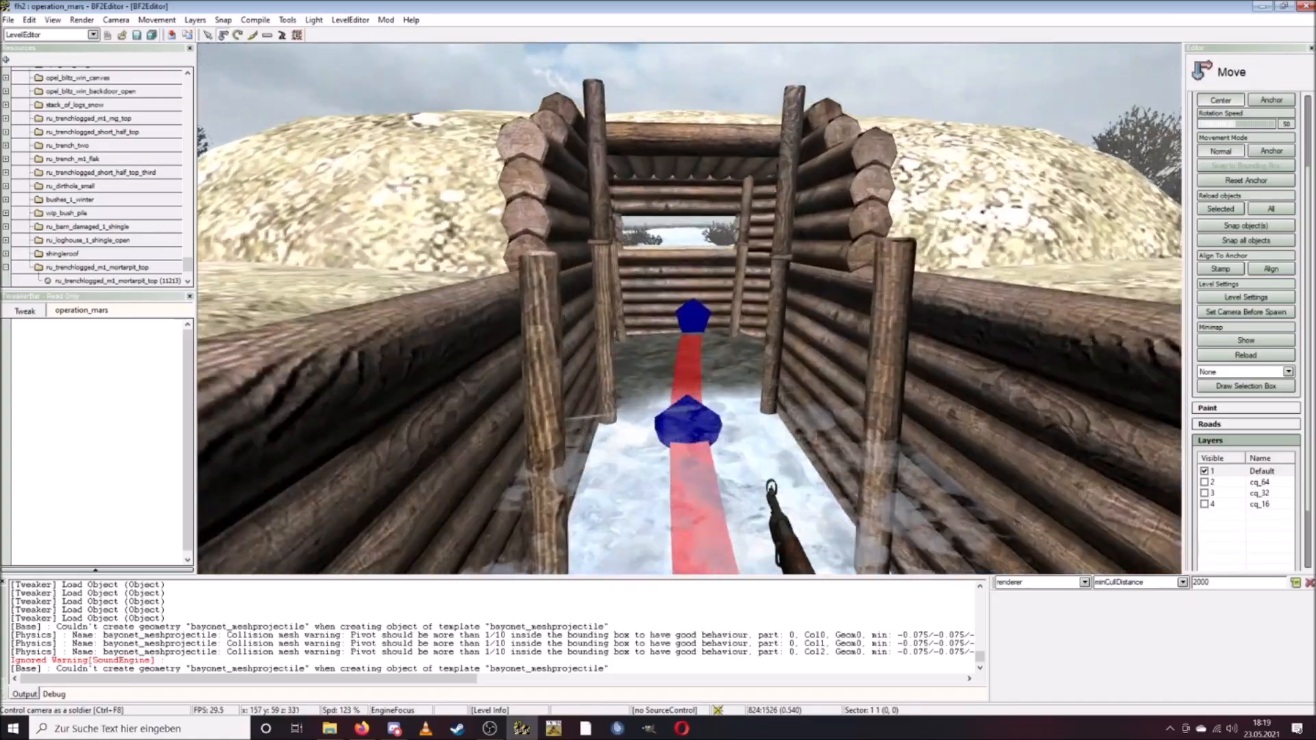
key(w)
key(d)
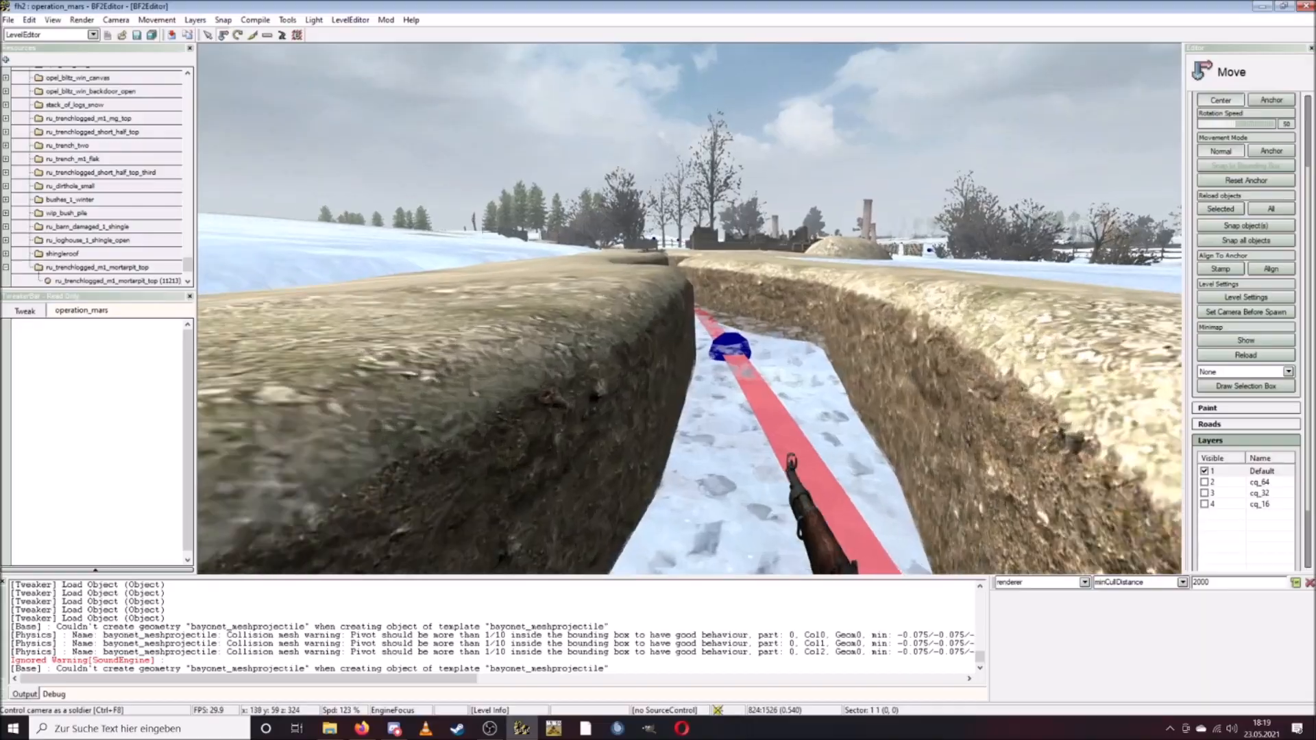
key(w)
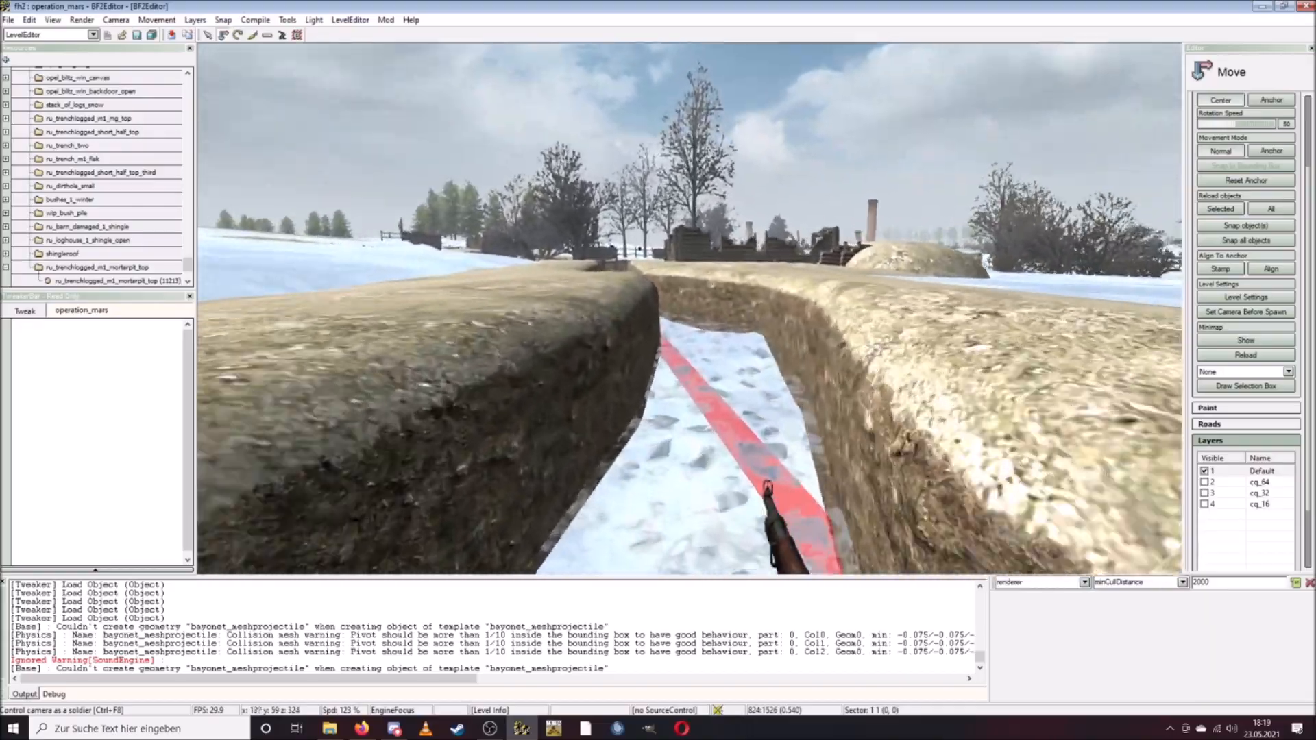
key(w)
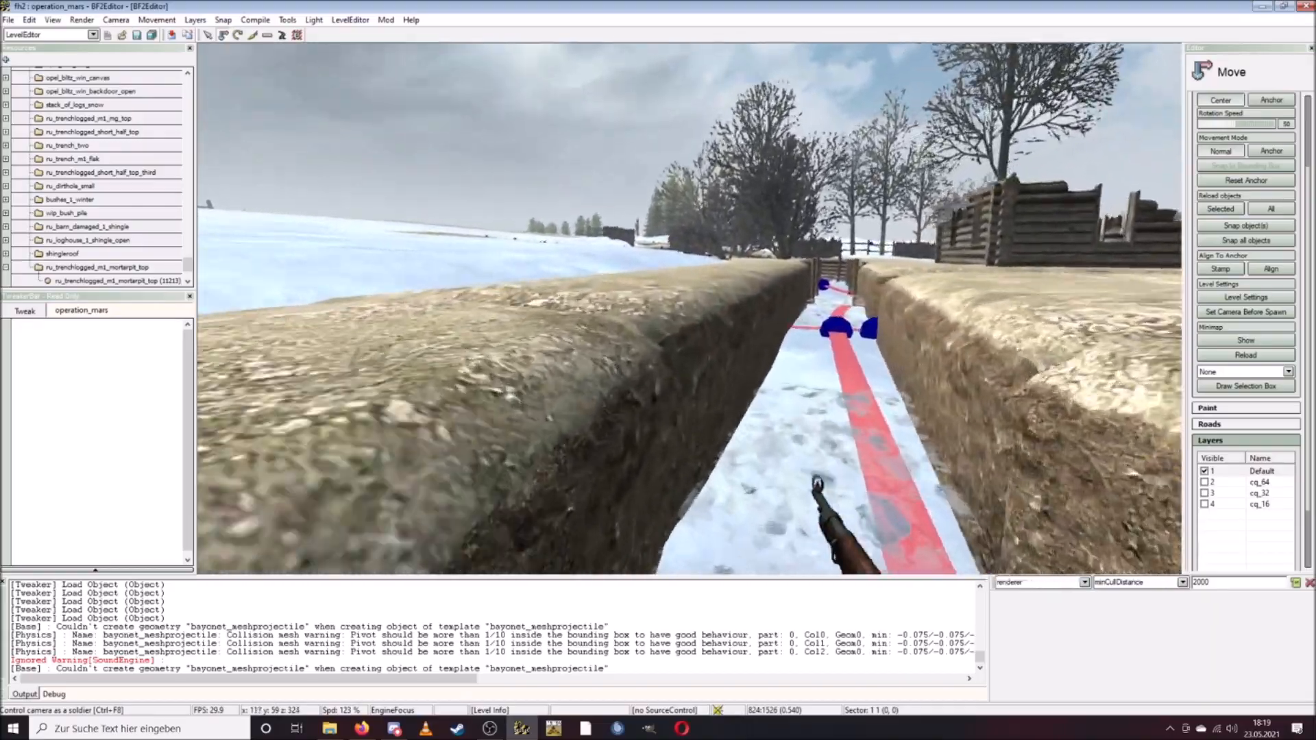
key(w)
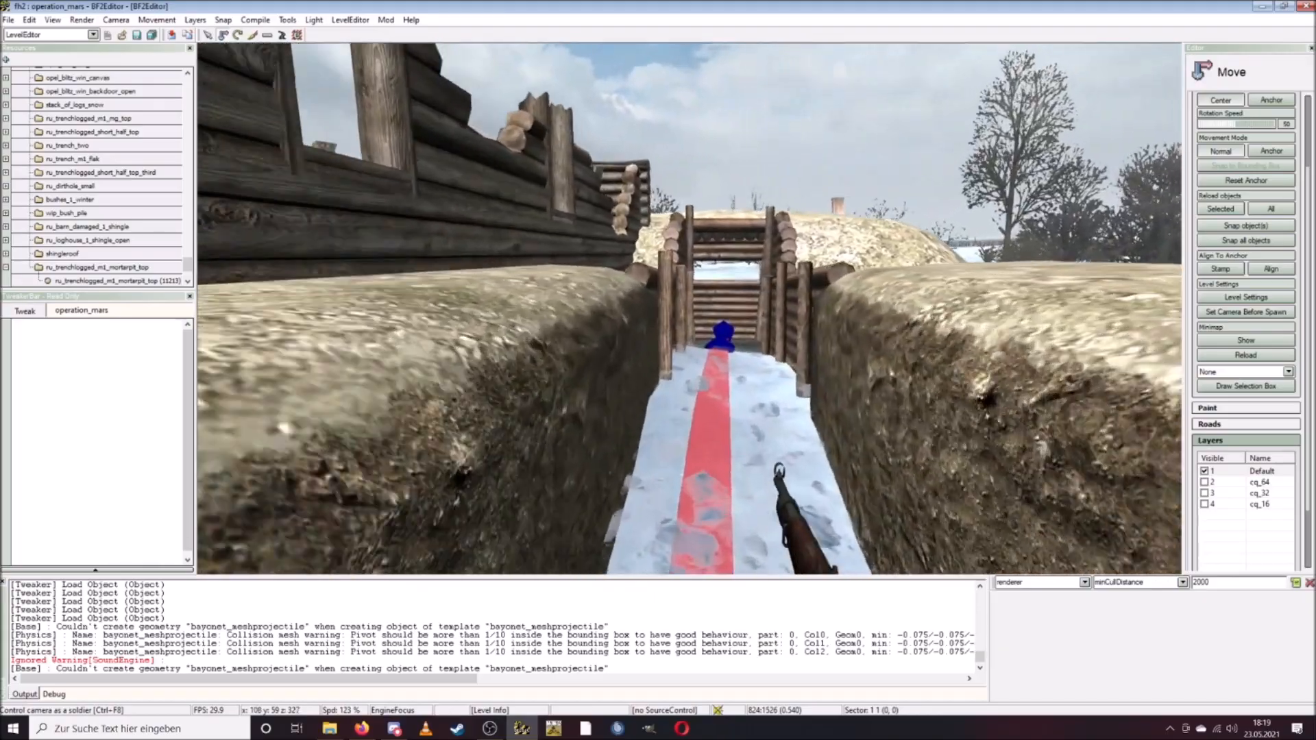
key(w)
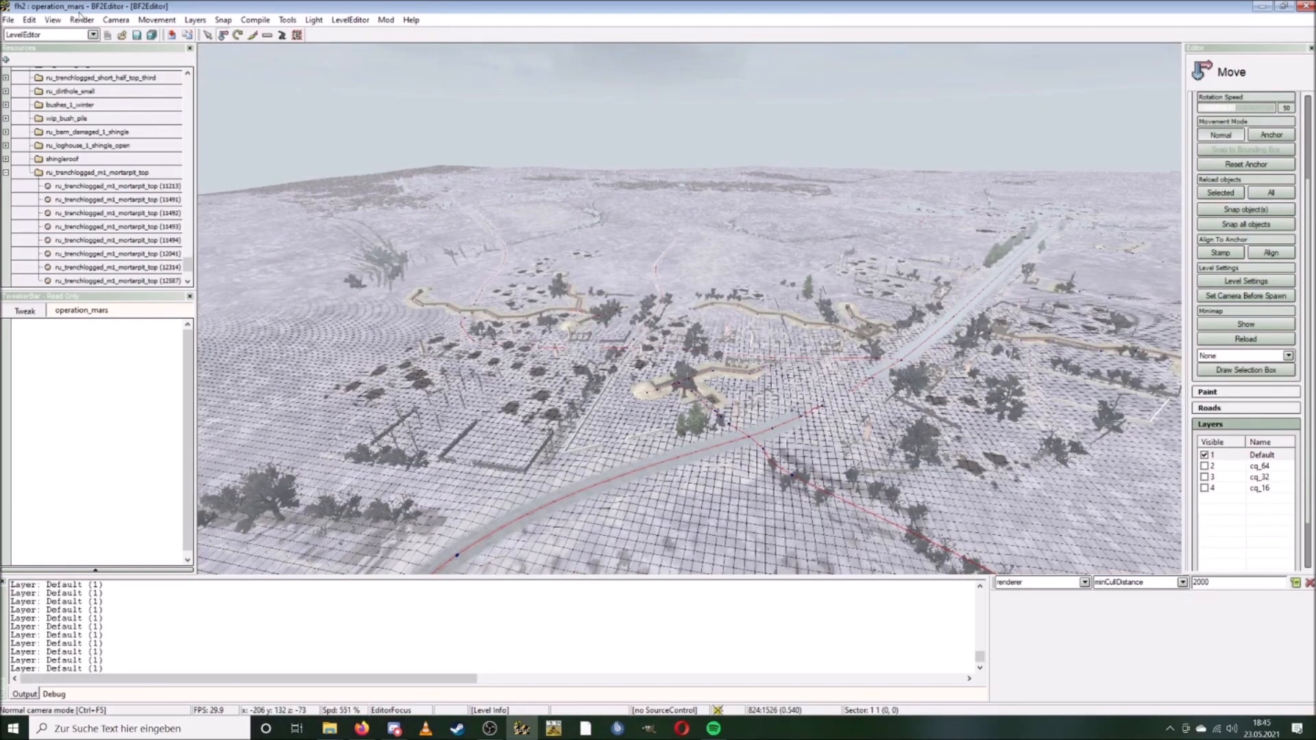
Render the terrain in Detail Texture Mode.
click(81, 19)
click(126, 76)
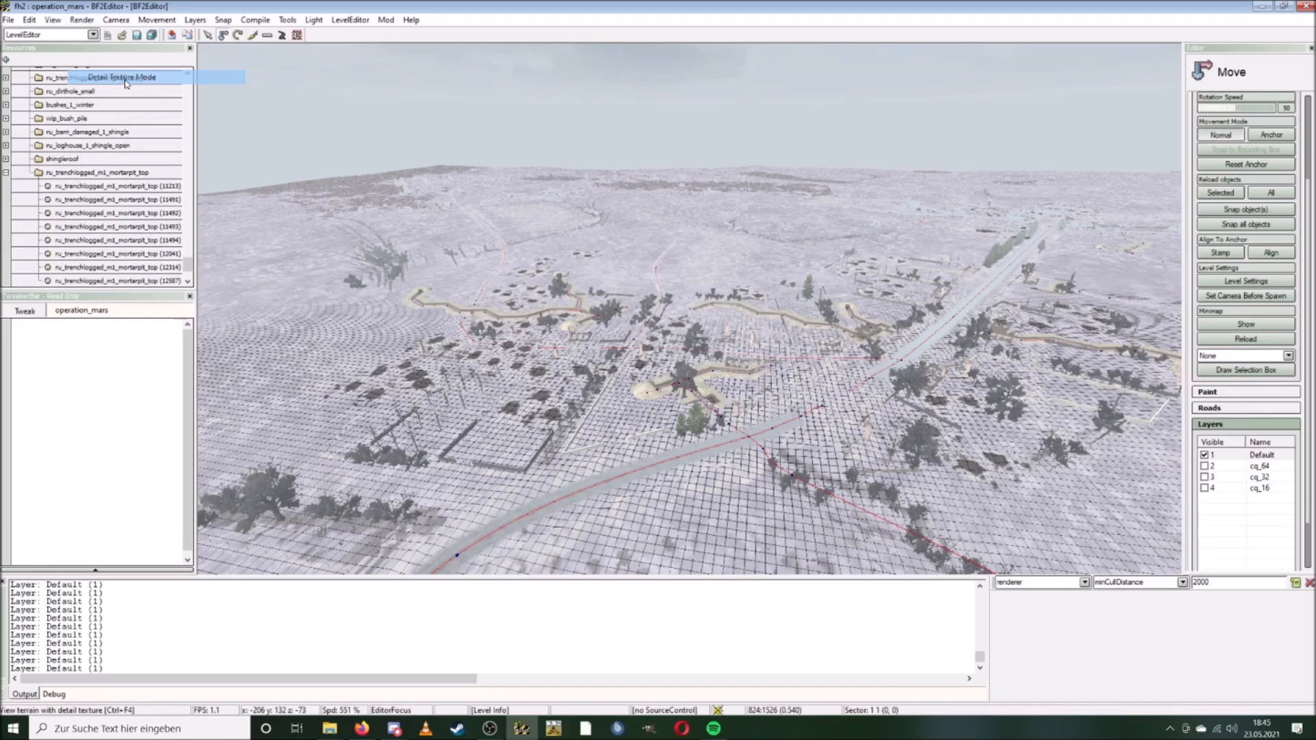
Examine the trench system from the air and close in on the log-walled trench junction.
key(w)
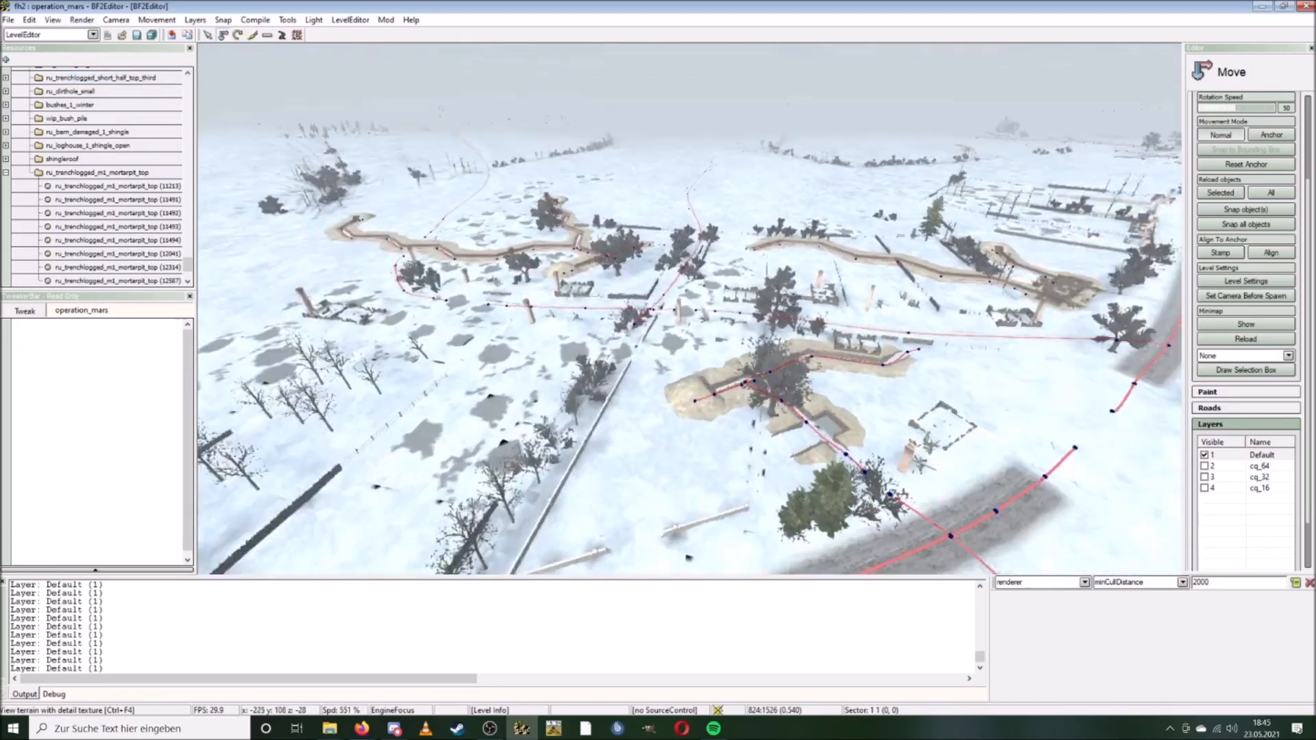
key(w)
right_drag(684, 343, 569, 384)
key(w)
key(d)
key(s)
key(a)
right_drag(689, 376, 878, 408)
key(w)
key(w)
key(s)
key(w)
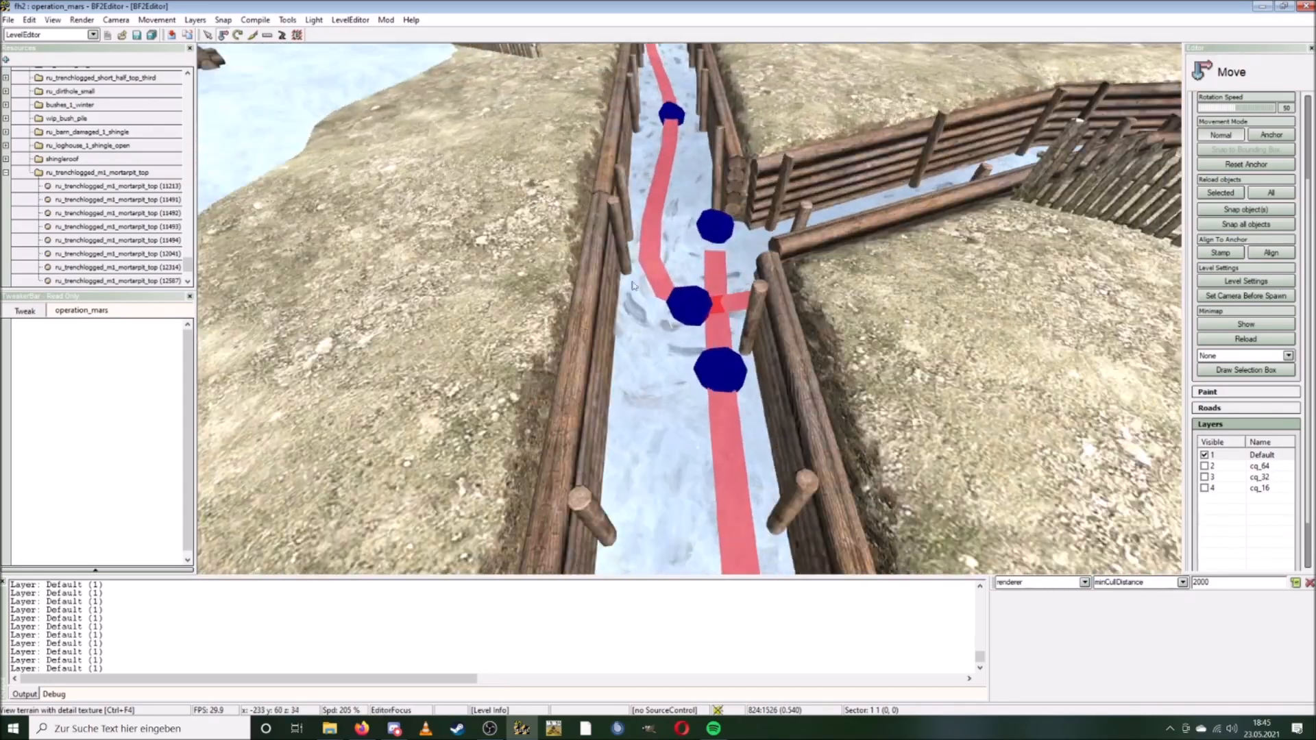
Check the log-walled trench from the soldier camera and return to the normal camera mode.
click(116, 19)
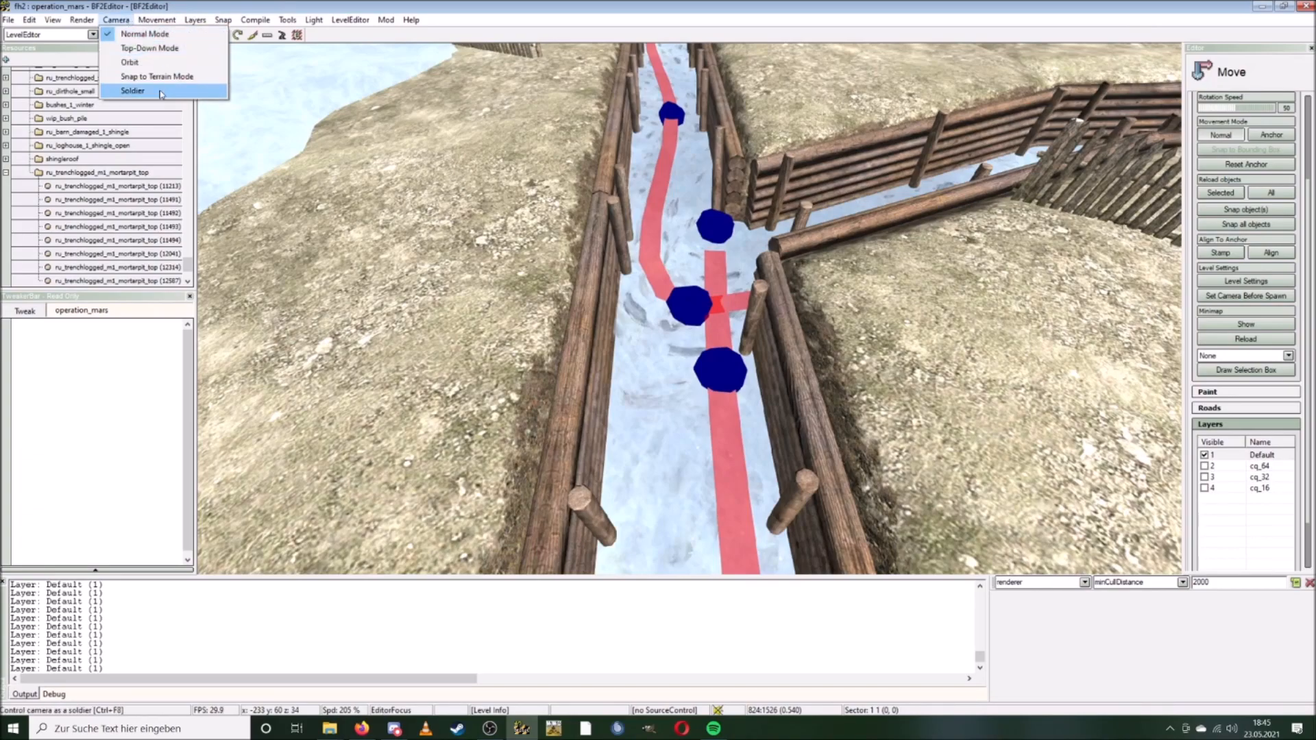
click(124, 91)
key(w)
right_drag(528, 267, 741, 295)
click(116, 21)
click(116, 39)
Locate the trenches folder with its dirt, forest and log trench sets in the object resources.
key(w)
right_drag(653, 310, 566, 351)
key(s)
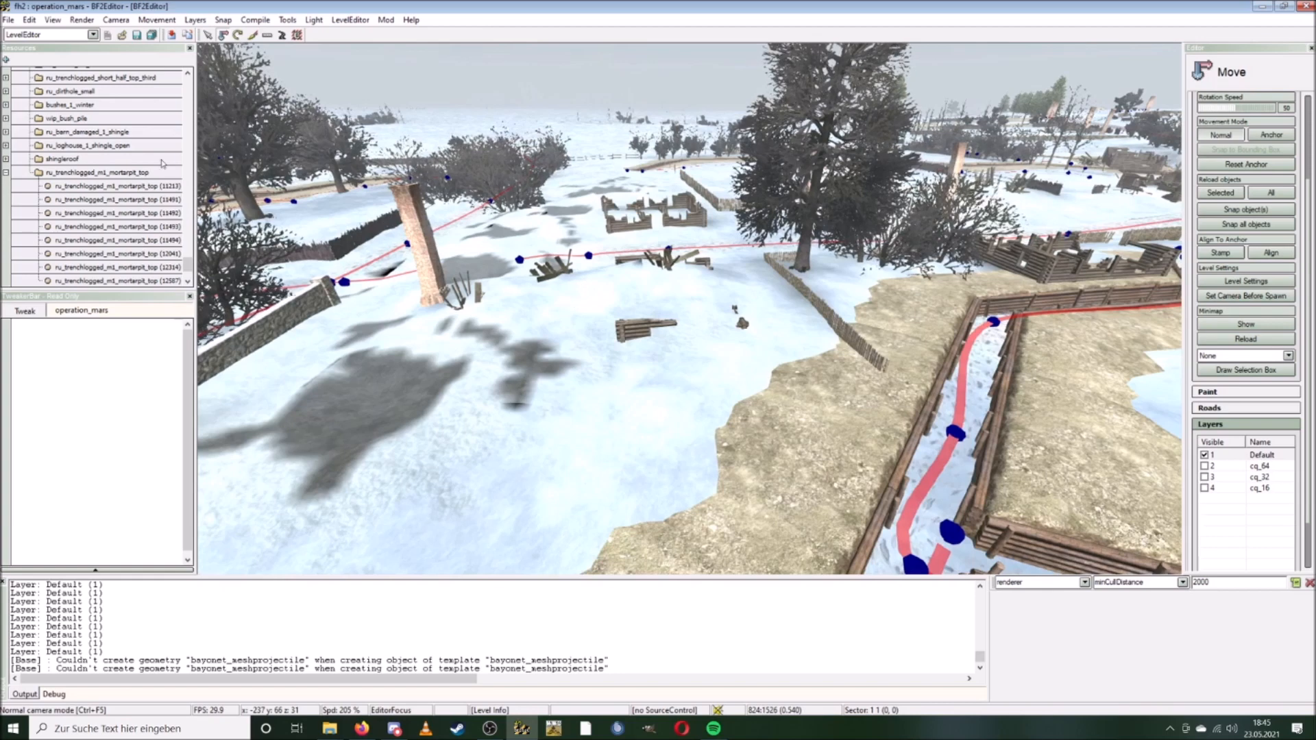
drag(188, 266, 165, 153)
scroll(165, 153, up, 10)
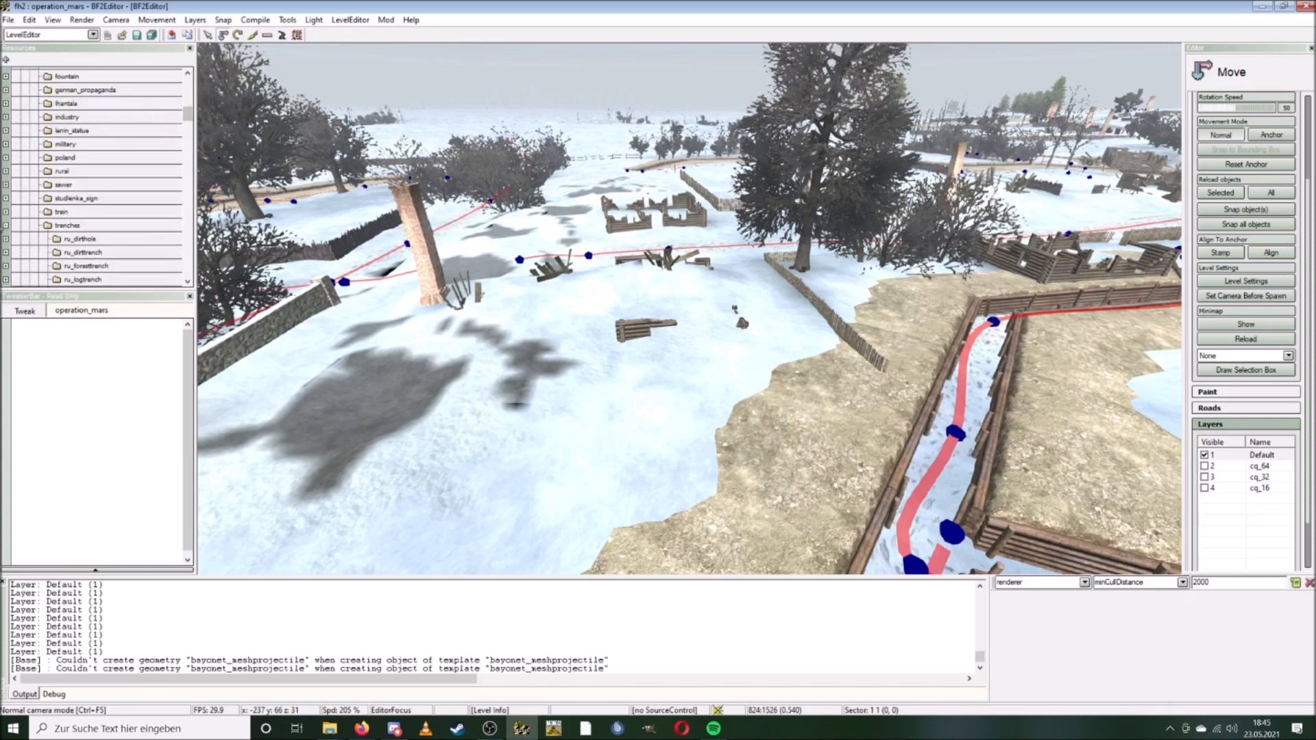
Find the ru_loghouse_burnt_ruins set inside the rural object folder and list its three ruin variants.
click(6, 225)
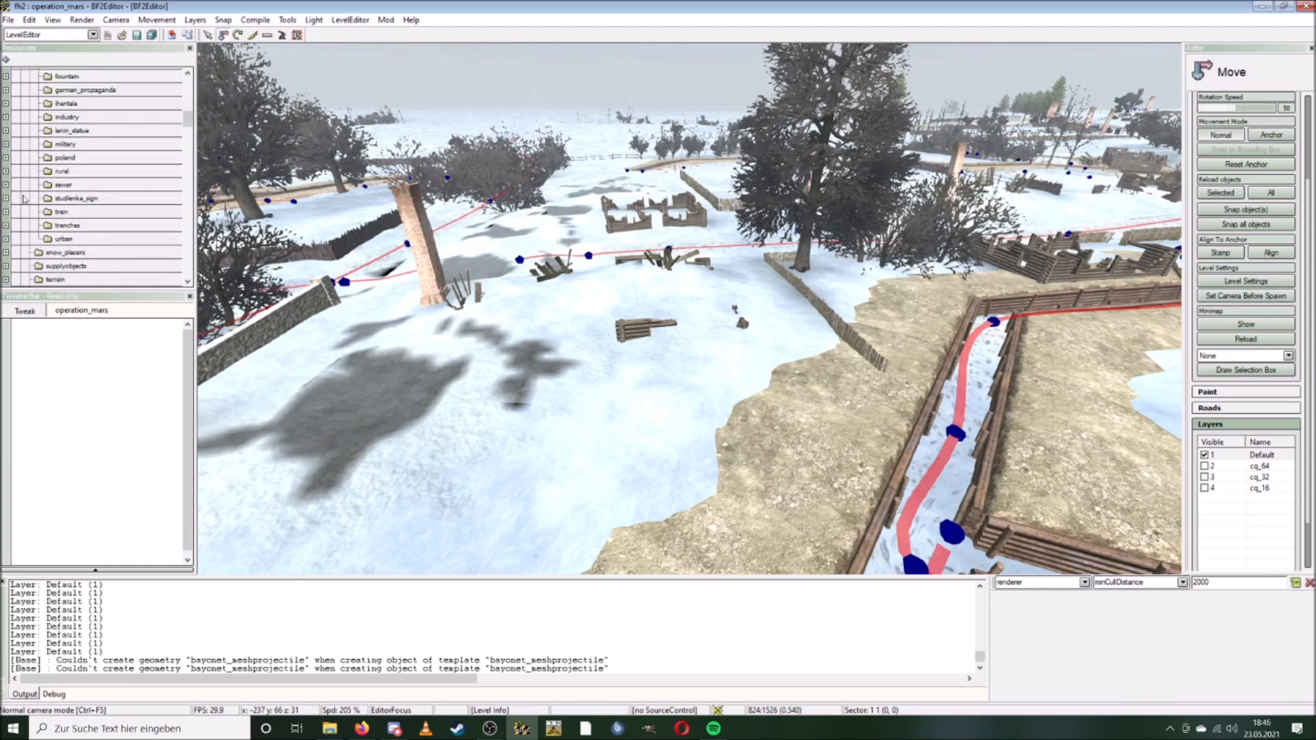
scroll(27, 214, up, 2)
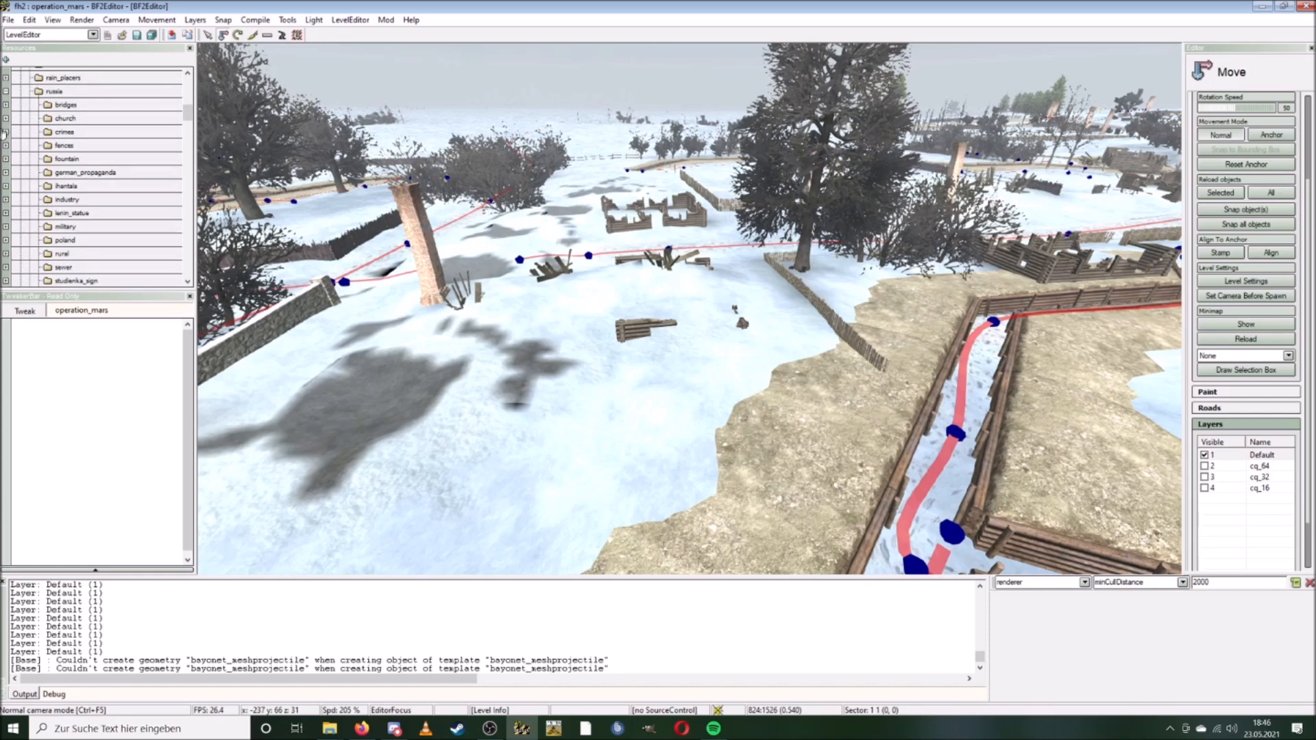
click(6, 254)
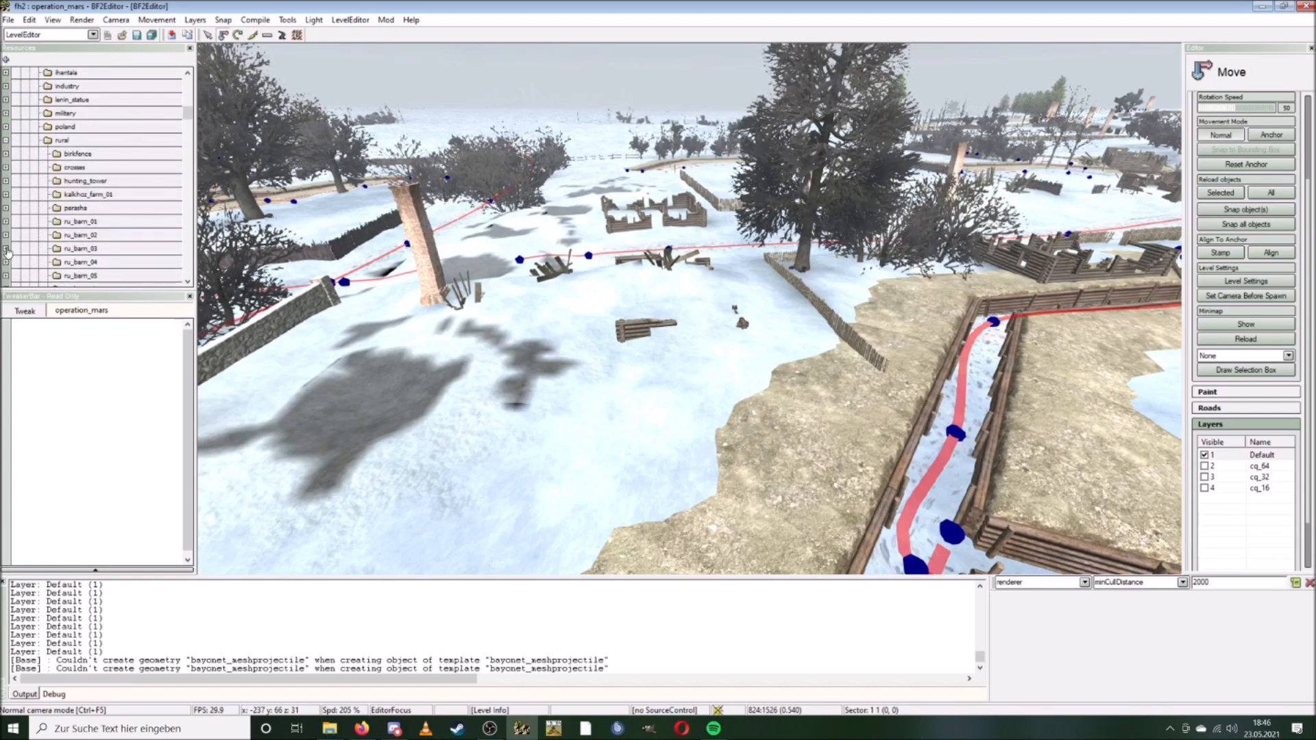
scroll(18, 239, down, 1)
scroll(19, 240, down, 3)
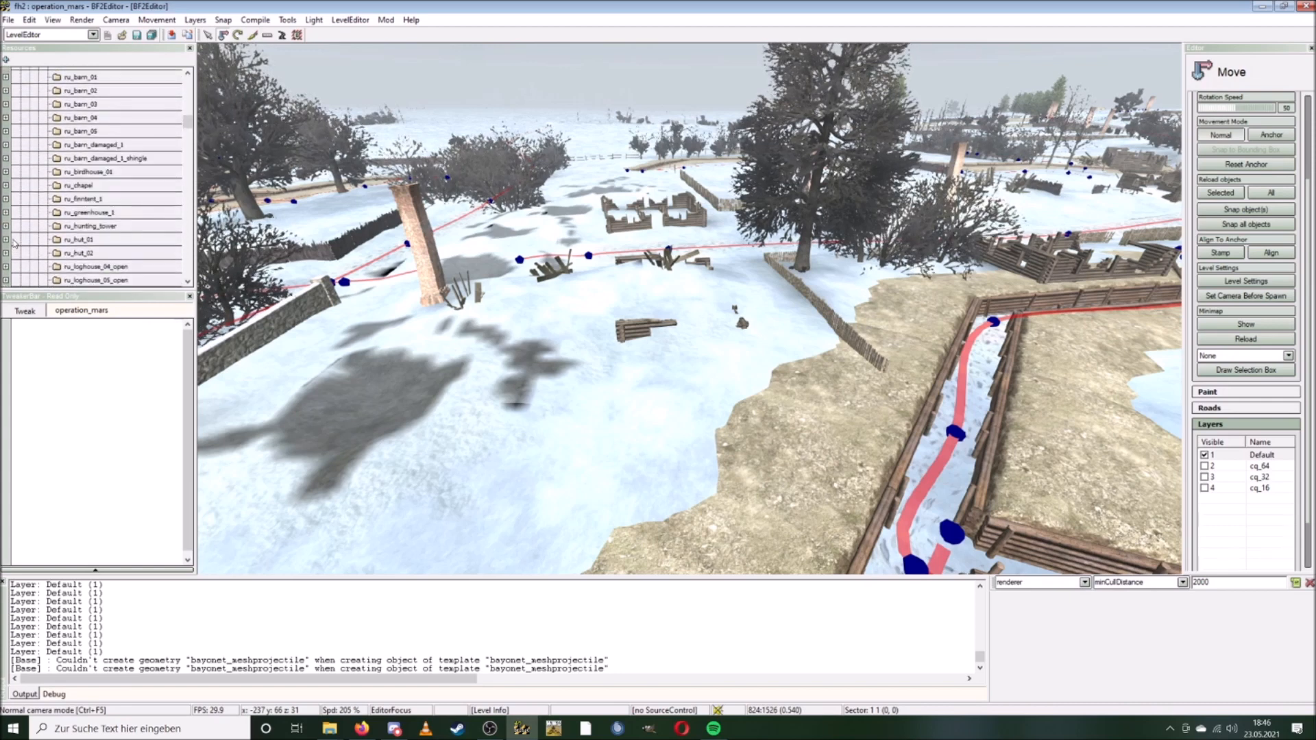
scroll(13, 243, down, 4)
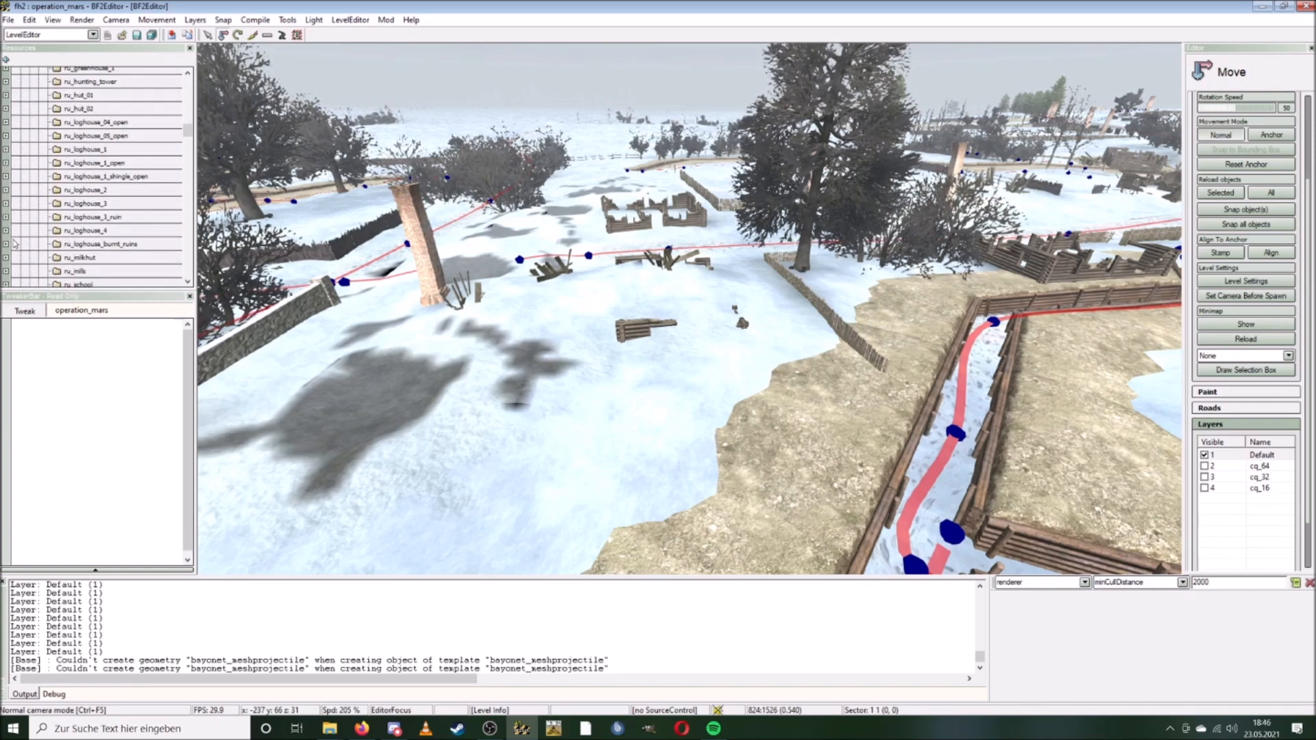
click(6, 244)
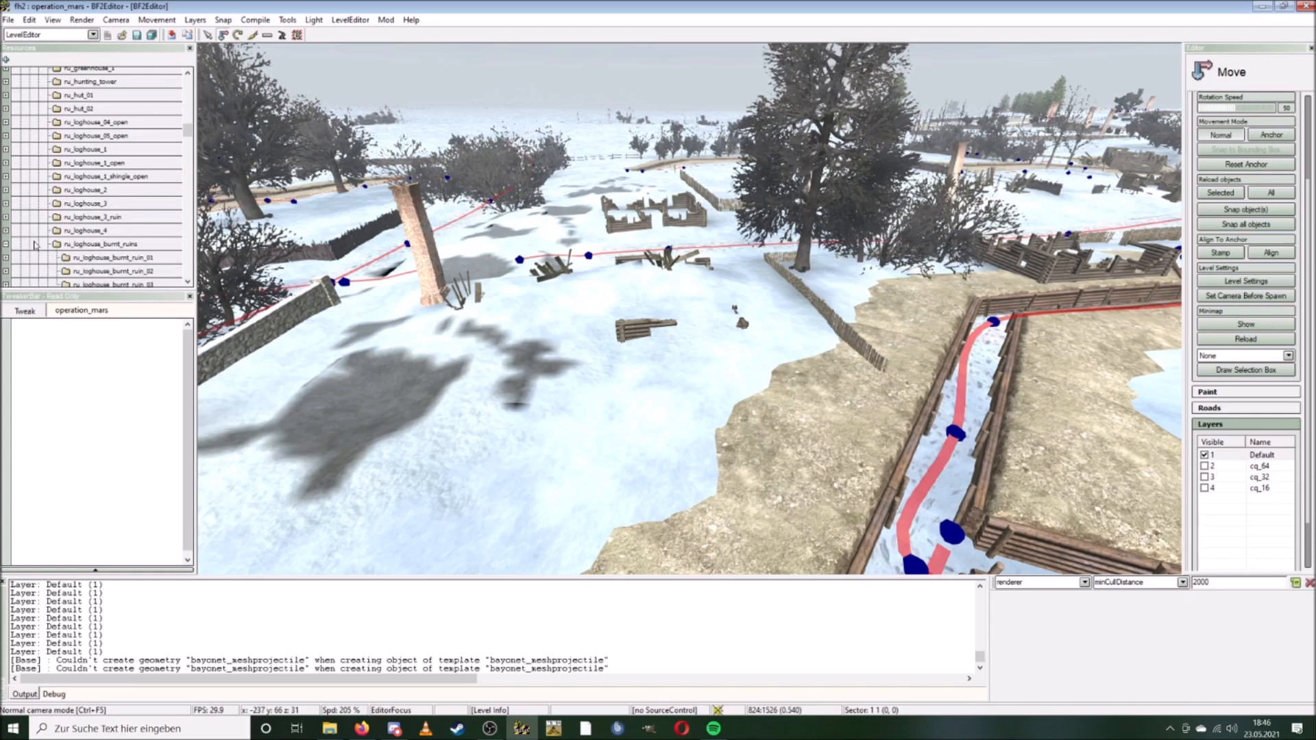
scroll(36, 244, down, 2)
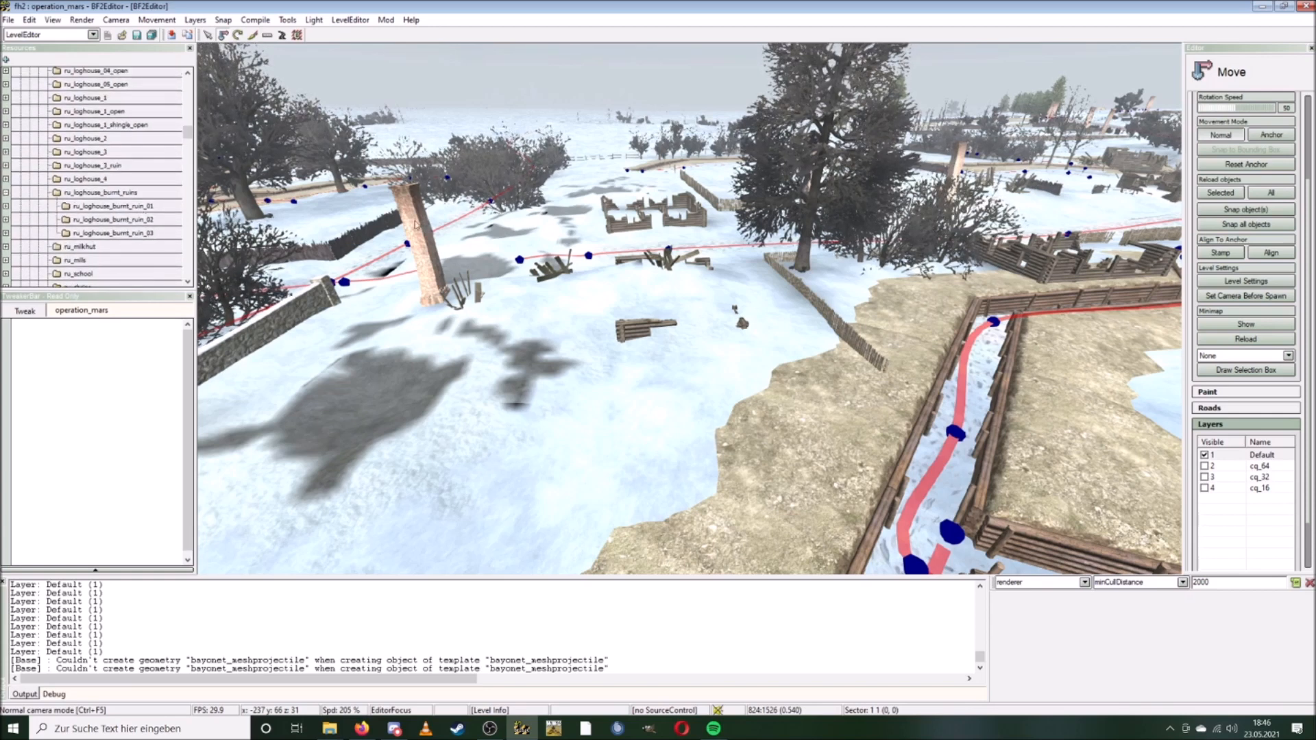
Survey the open snow mound between the brick chimney and the broken plank remains as a site for ruins.
right_drag(650, 375, 610, 329)
key(w)
key(w)
key(s)
right_drag(668, 366, 735, 385)
key(s)
key(w)
key(w)
key(s)
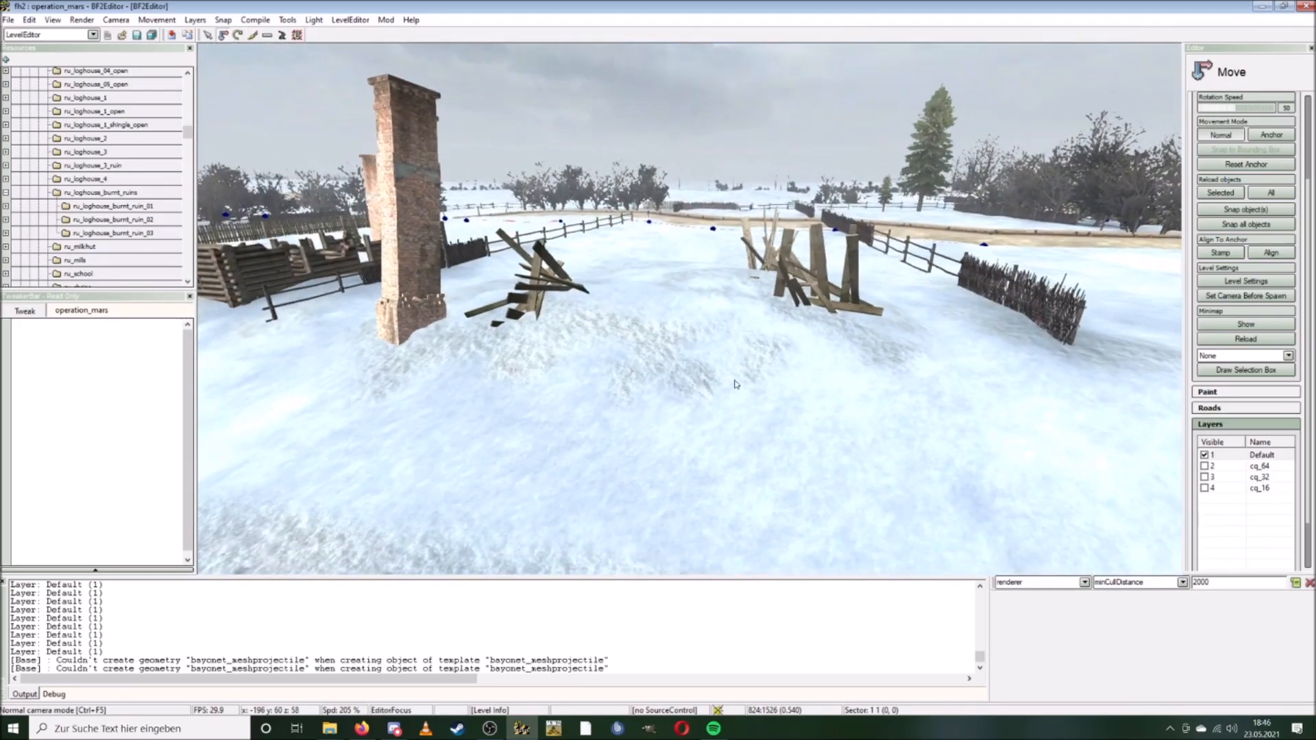
key(w)
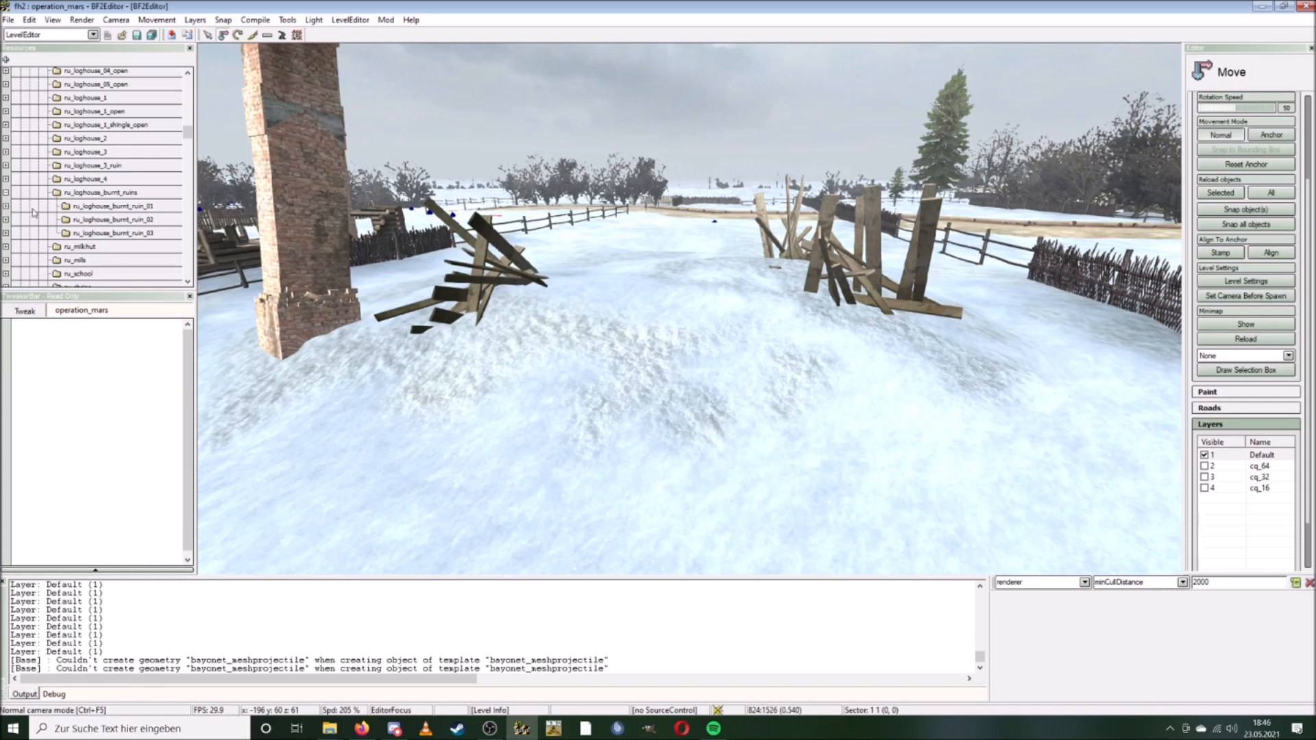
Place ru_loghouse_burnt_ruin_01, ru_loghouse_burnt_ruin_02 and ru_loghouse_burnt_ruin_03 on the snow beside the road spline.
click(6, 207)
click(103, 220)
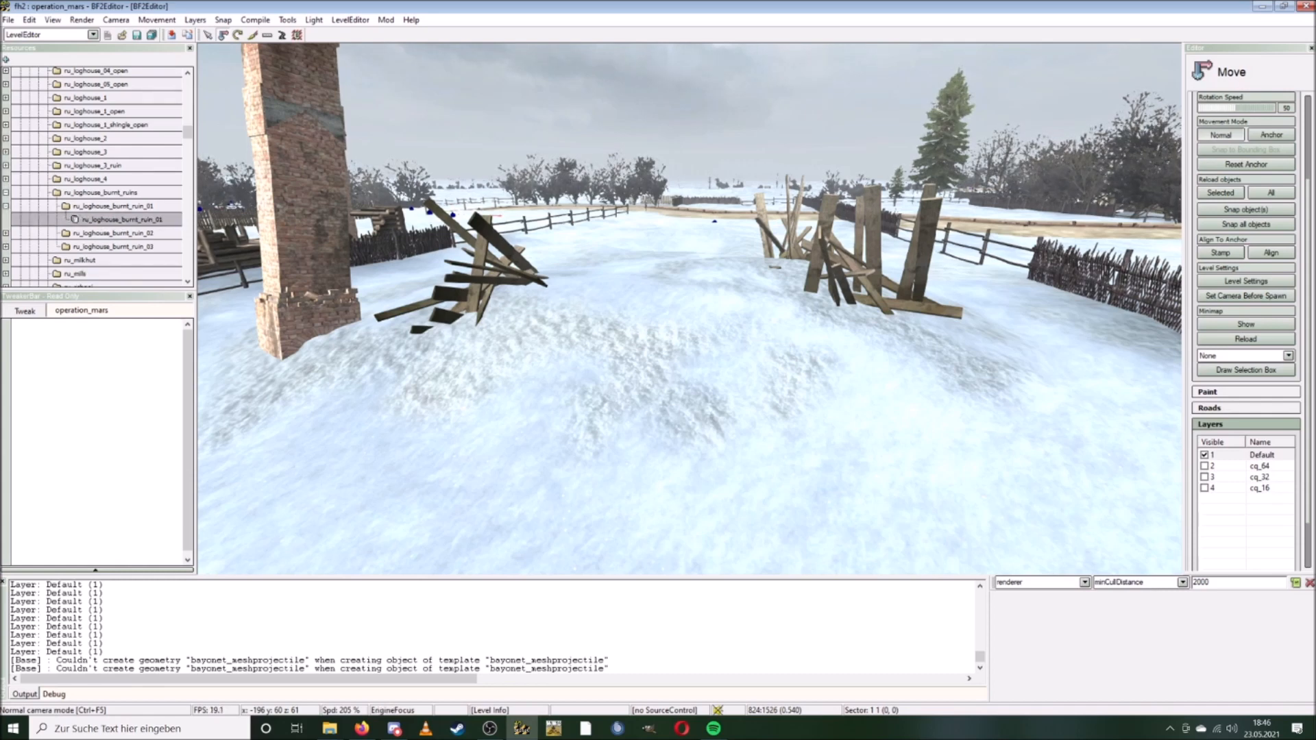
right_drag(583, 357, 672, 413)
key(s)
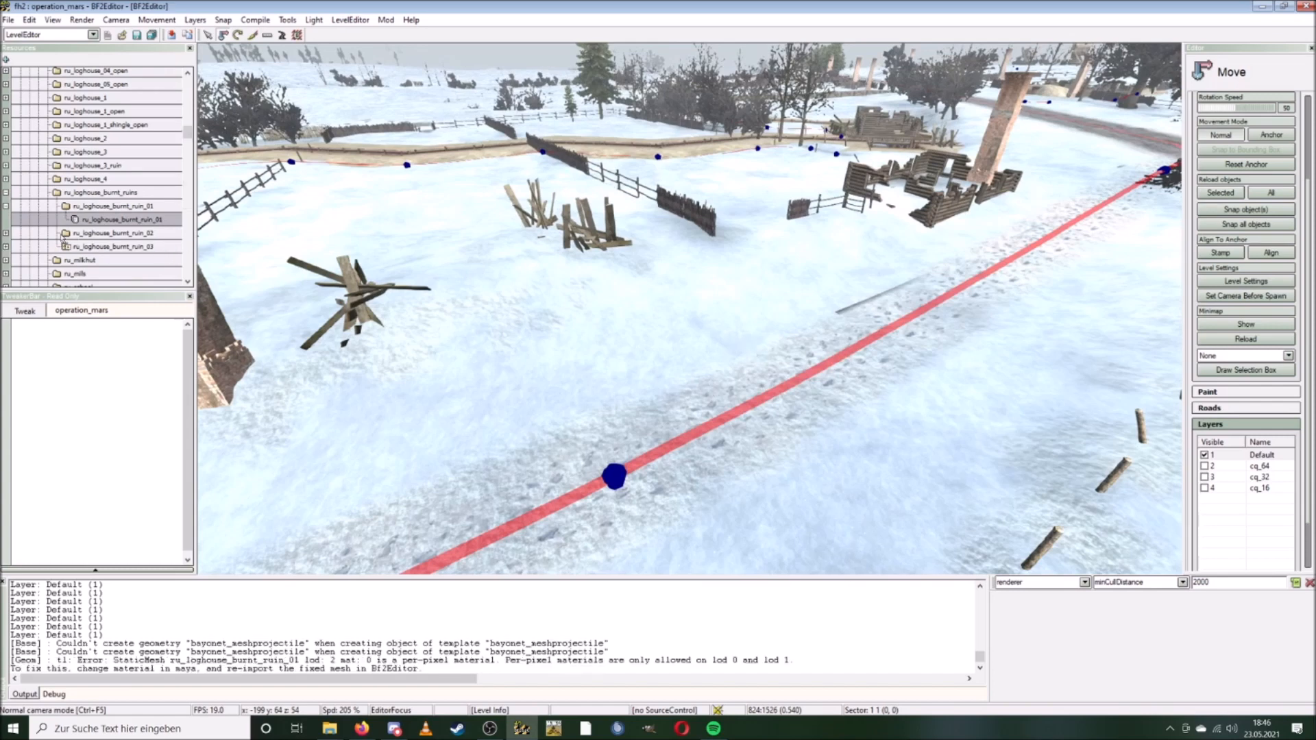
click(6, 234)
click(109, 247)
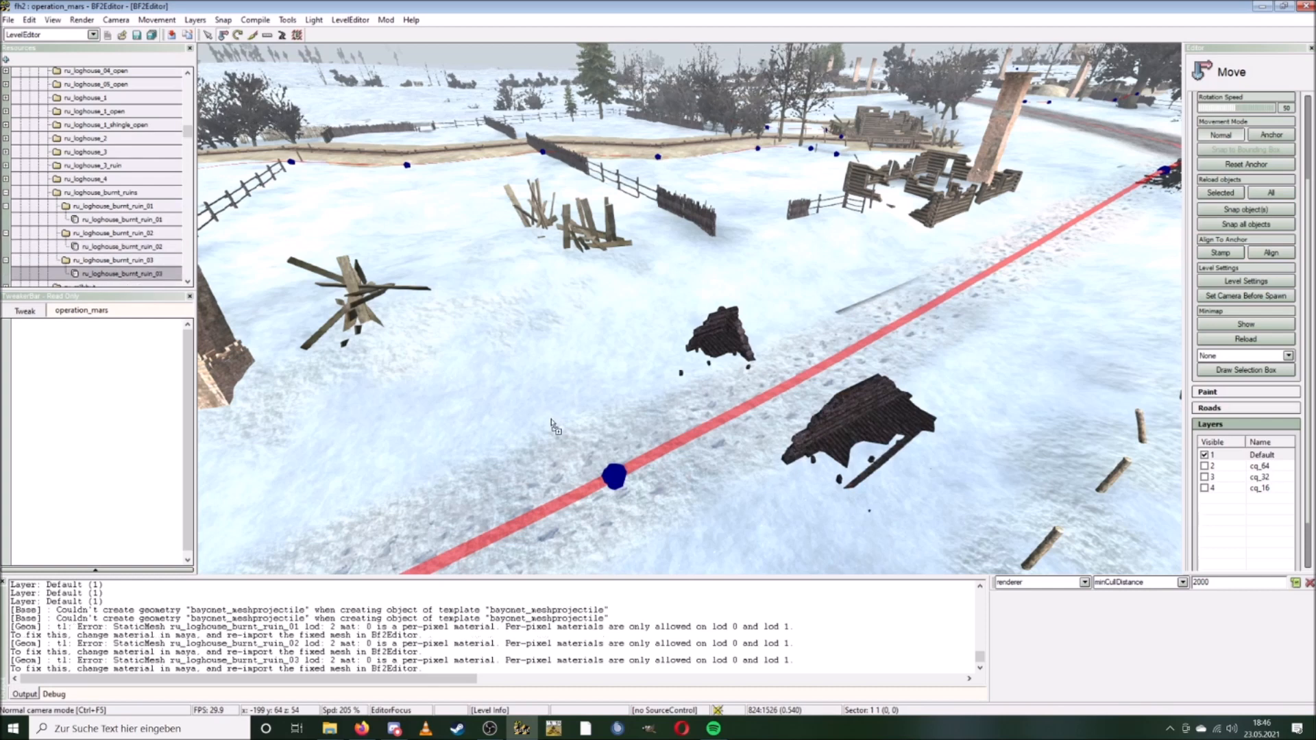
drag(552, 419, 568, 410)
Examine the placed burnt loghouse ruins and the surrounding ground from the wattle fence side.
key(w)
scroll(580, 406, down, 3)
key(s)
mouse_move(574, 378)
right_down()
mouse_move(585, 342)
mouse_move(453, 316)
mouse_move(602, 317)
right_up()
key(s)
key(s)
key(d)
key(w)
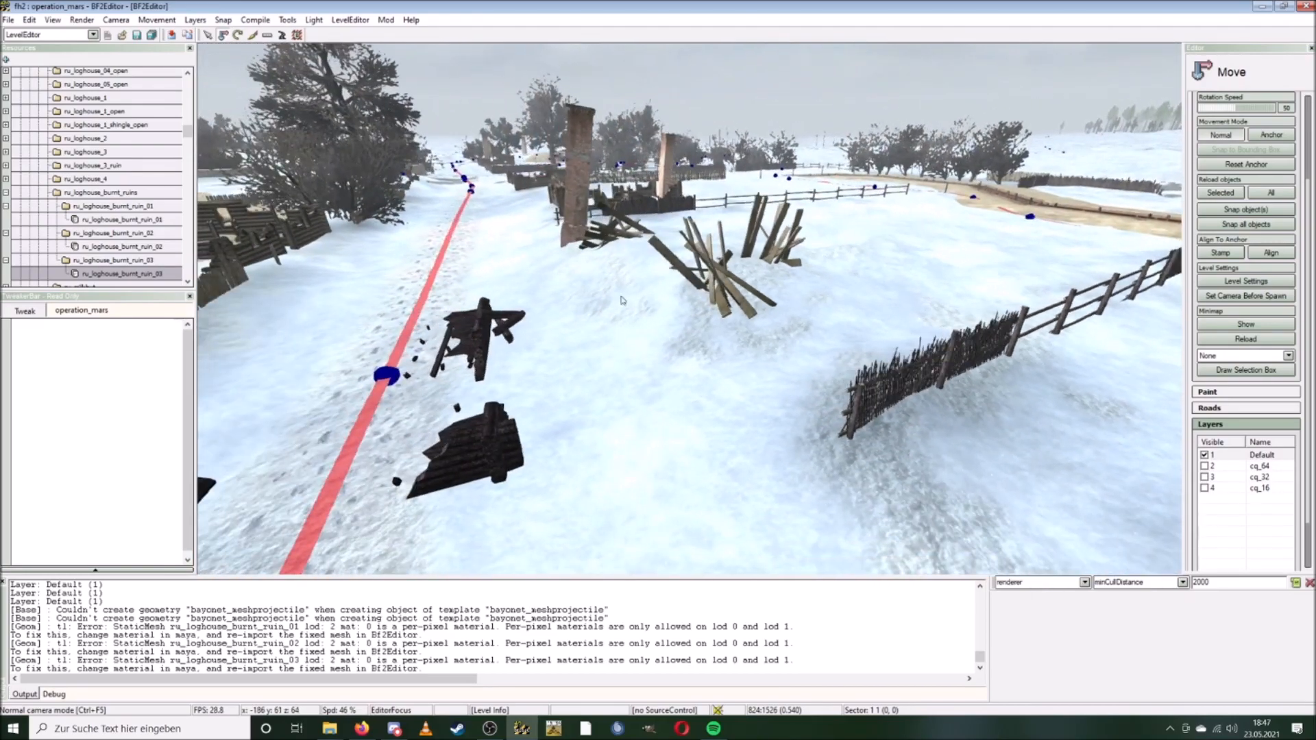
Render the terrain in Grid With Texture Mode.
click(81, 20)
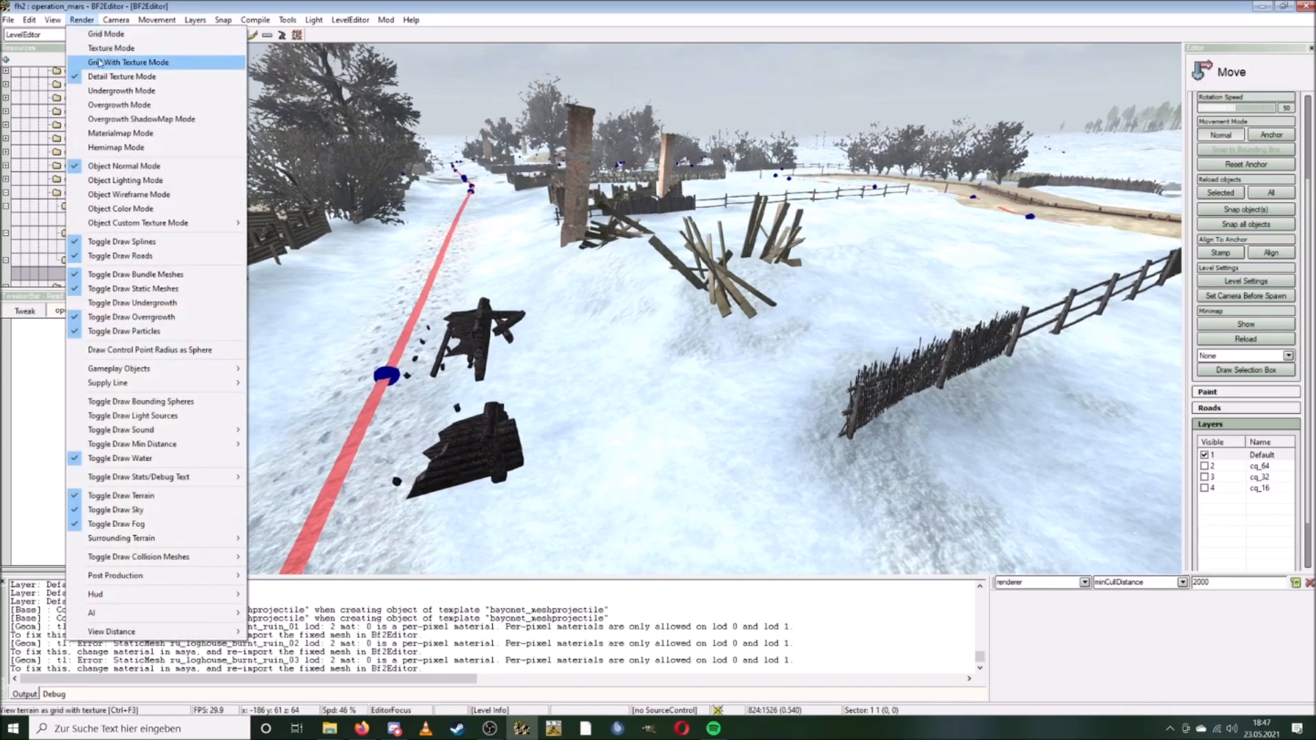
click(113, 63)
key(s)
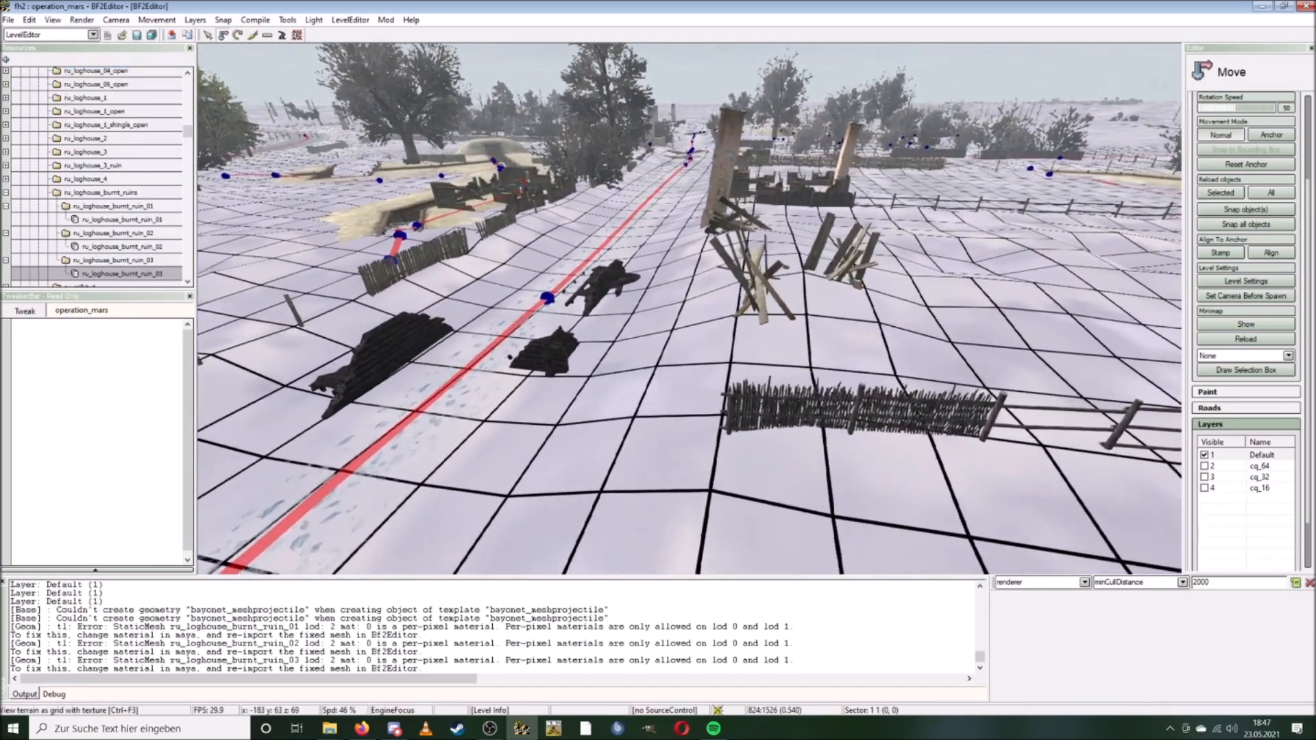
Move ru_loghouse_burnt_ruin_01 away from the road to the open ground near the wattle fence, at Z about 73.96.
click(525, 371)
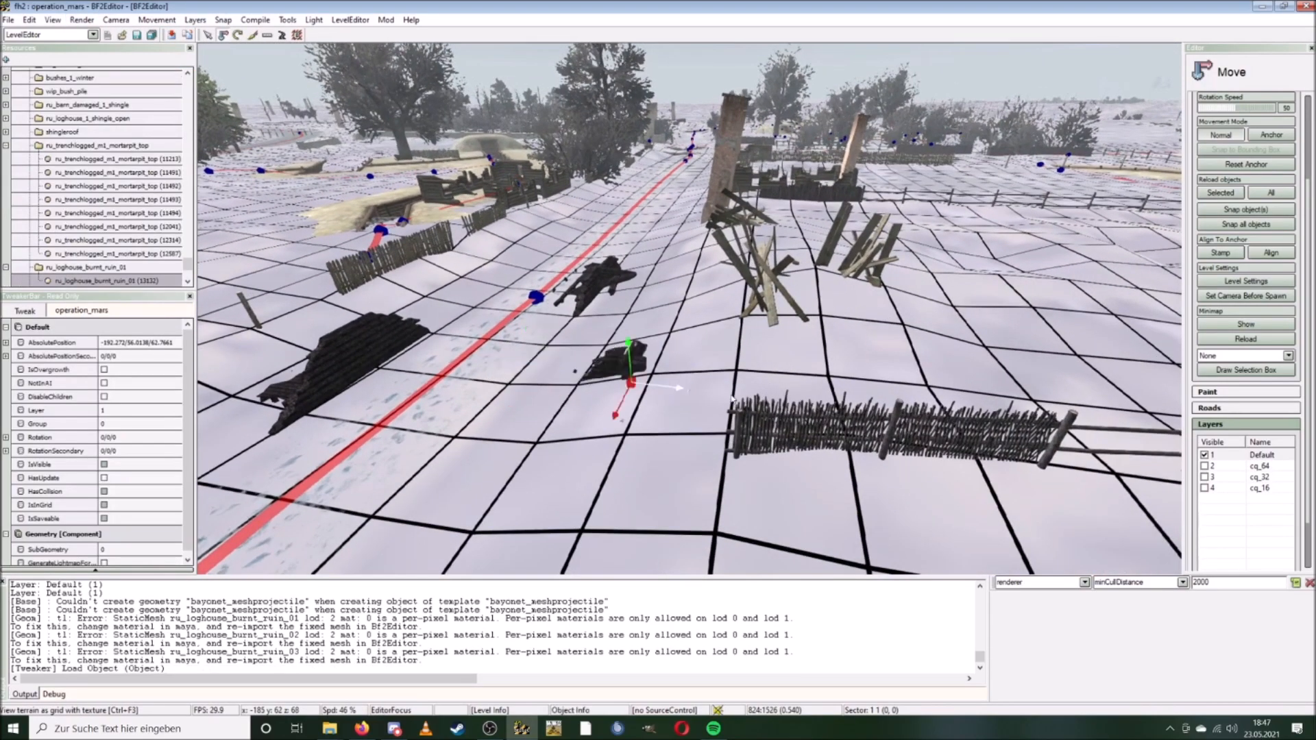
key(d)
drag(1013, 422, 611, 358)
key(w)
key(a)
drag(705, 420, 674, 426)
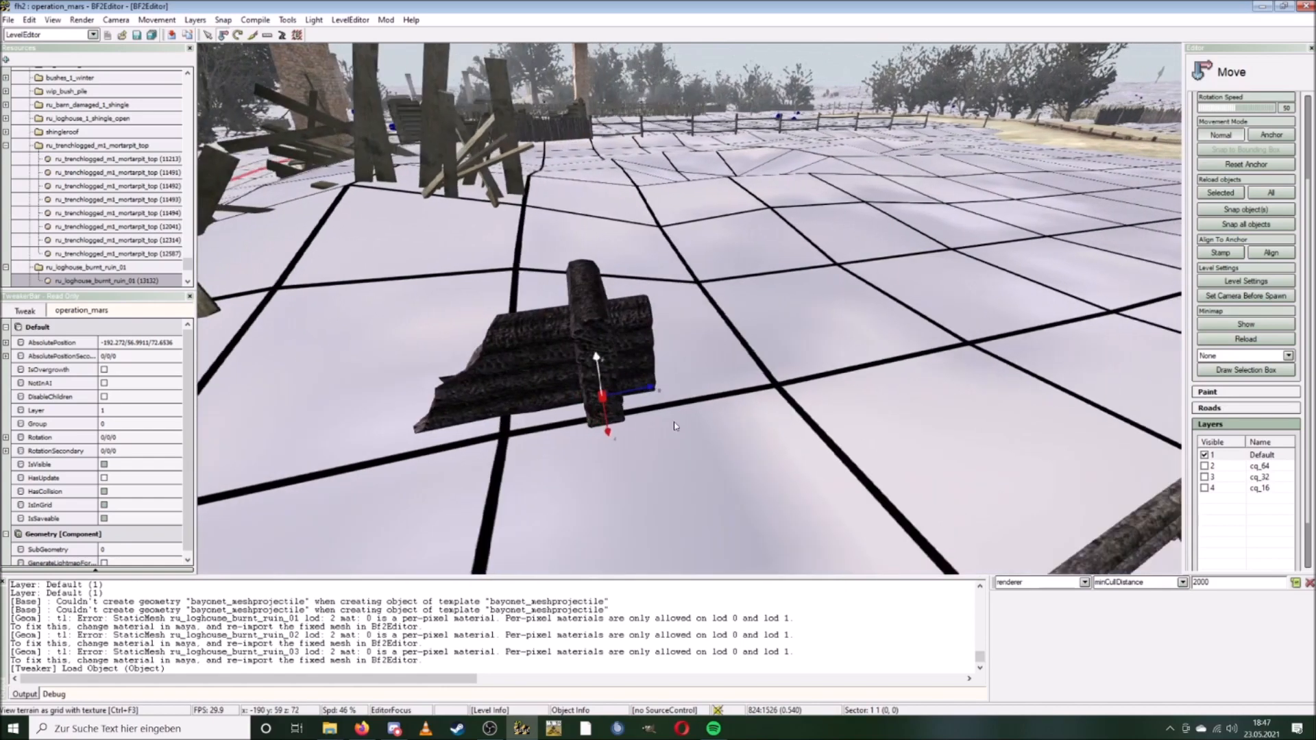
key(d)
drag(536, 389, 620, 384)
key(s)
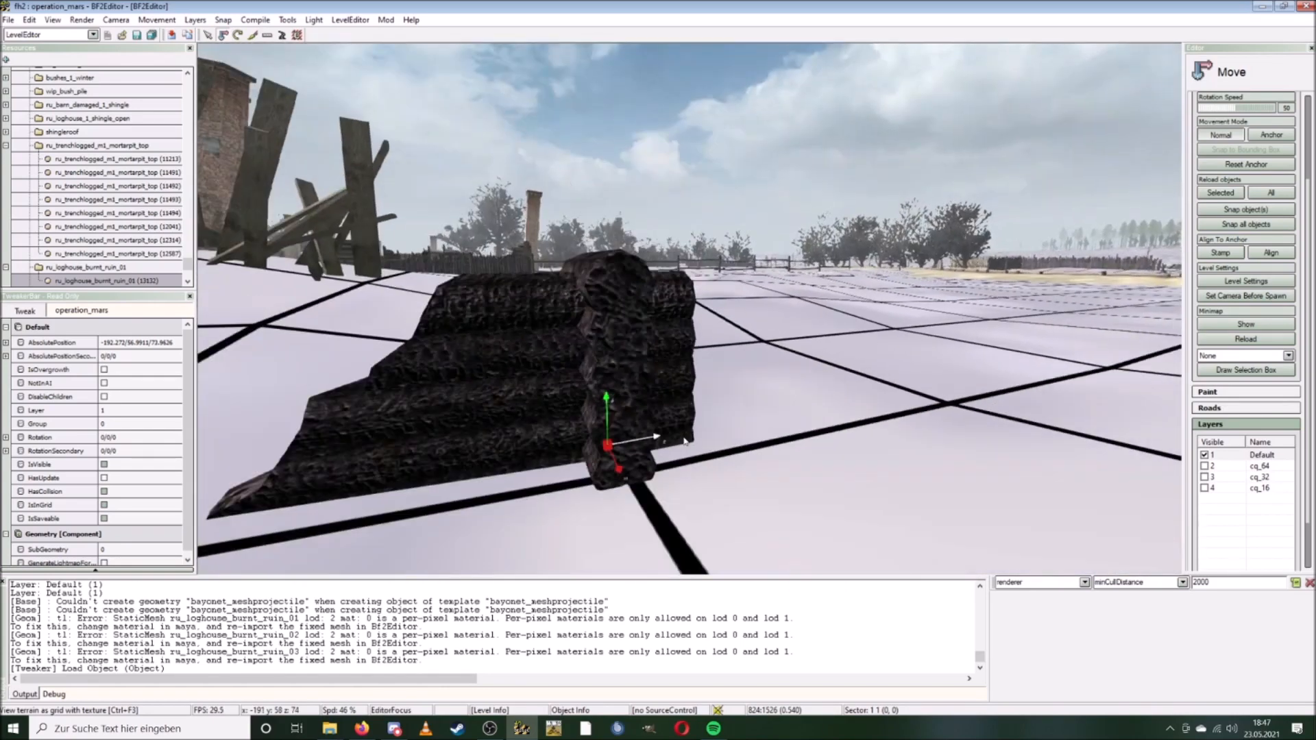
Adjust the height of ru_loghouse_burnt_ruin_01 to about 56.90 so its logs sit on the terrain.
drag(732, 395, 760, 381)
key(a)
key(a)
right_drag(760, 382, 852, 287)
key(w)
key(s)
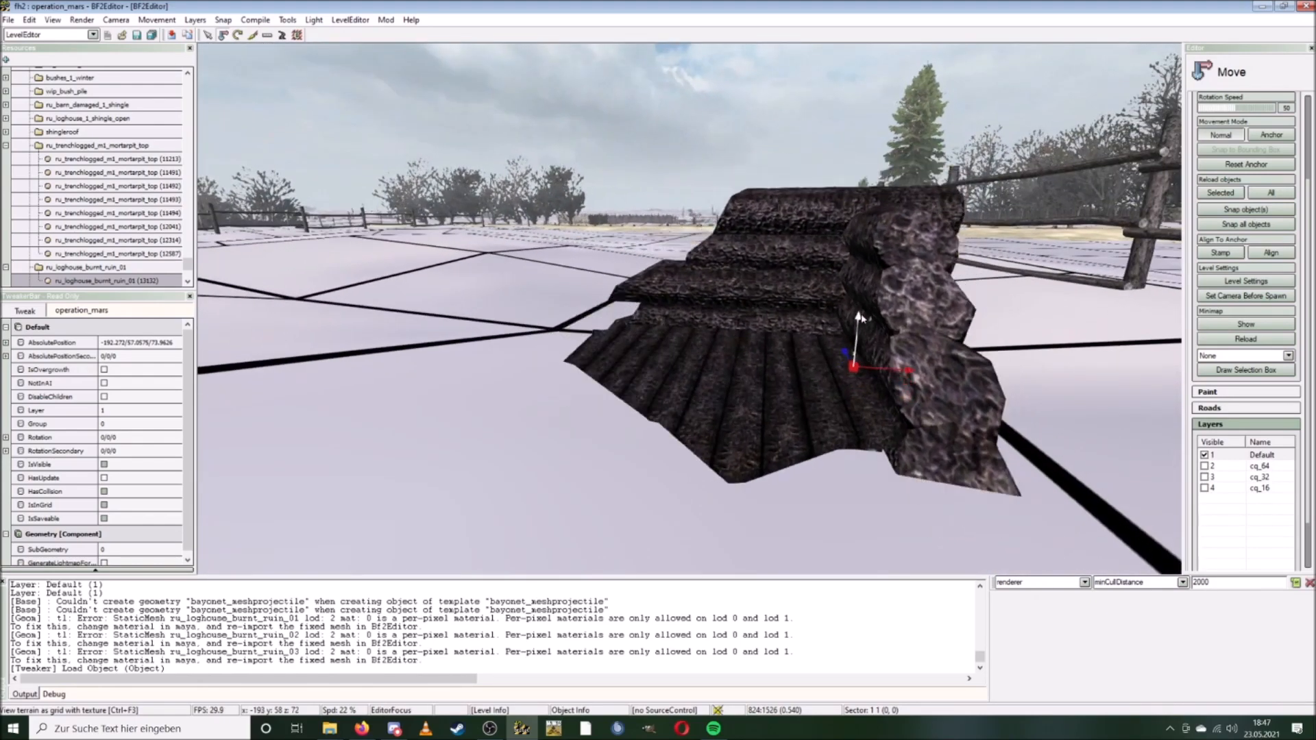
drag(861, 314, 858, 354)
key(d)
right_drag(858, 353, 758, 369)
key(s)
key(s)
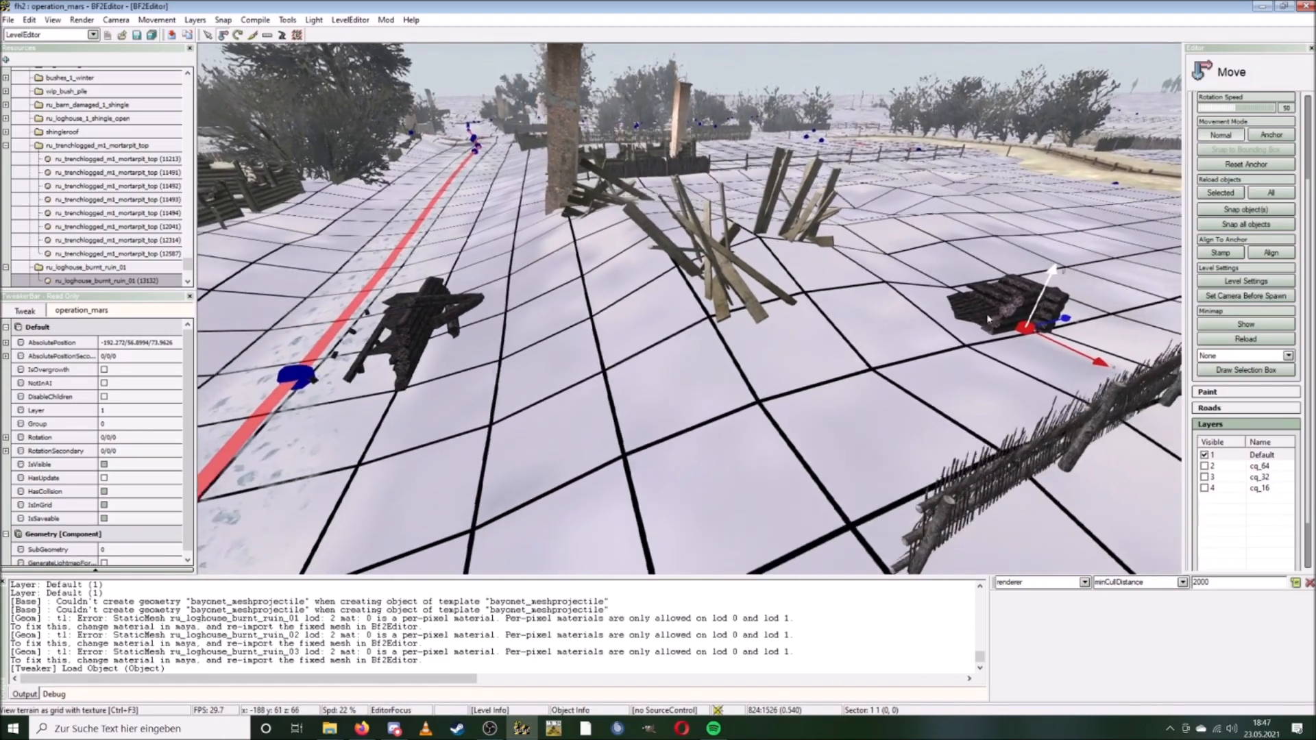
Copy the Y position of ru_loghouse_burnt_ruin_01 to ru_loghouse_burnt_ruin_03, setting it to 56.89939 in its absolute transformation.
key(t)
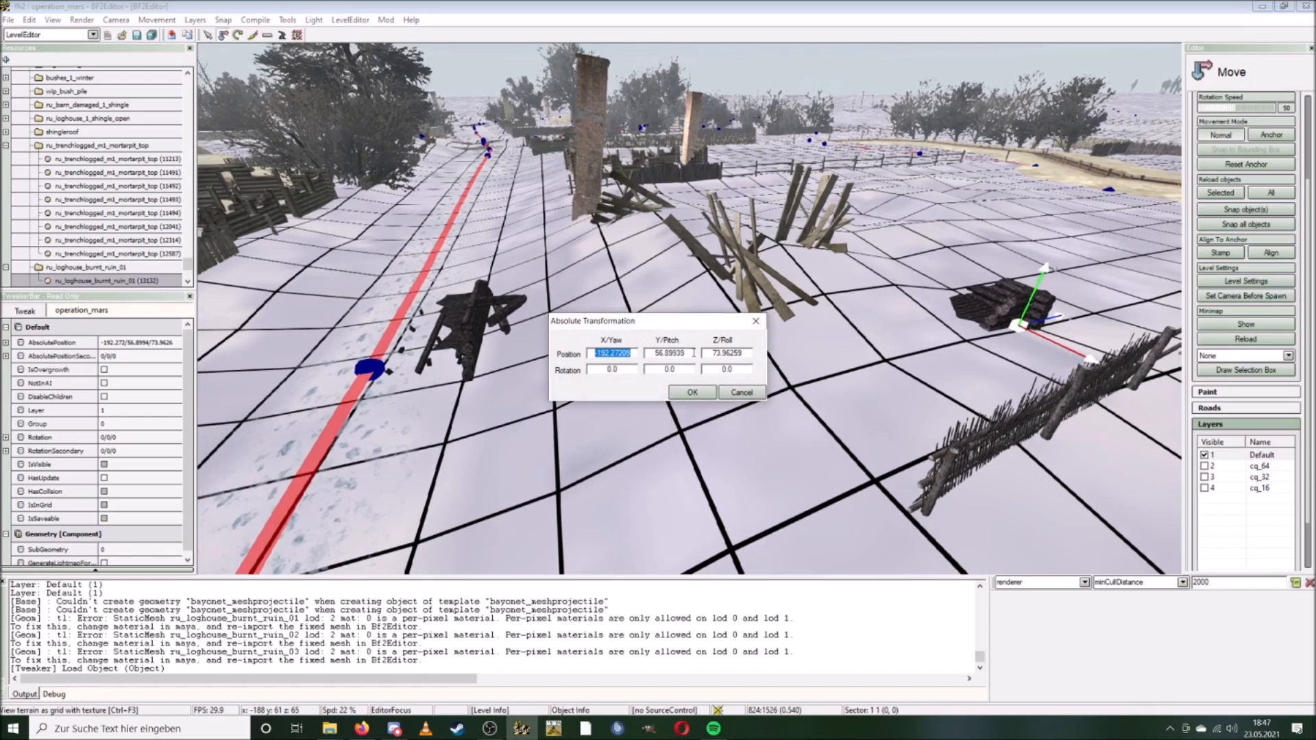
click(691, 392)
click(473, 322)
key(t)
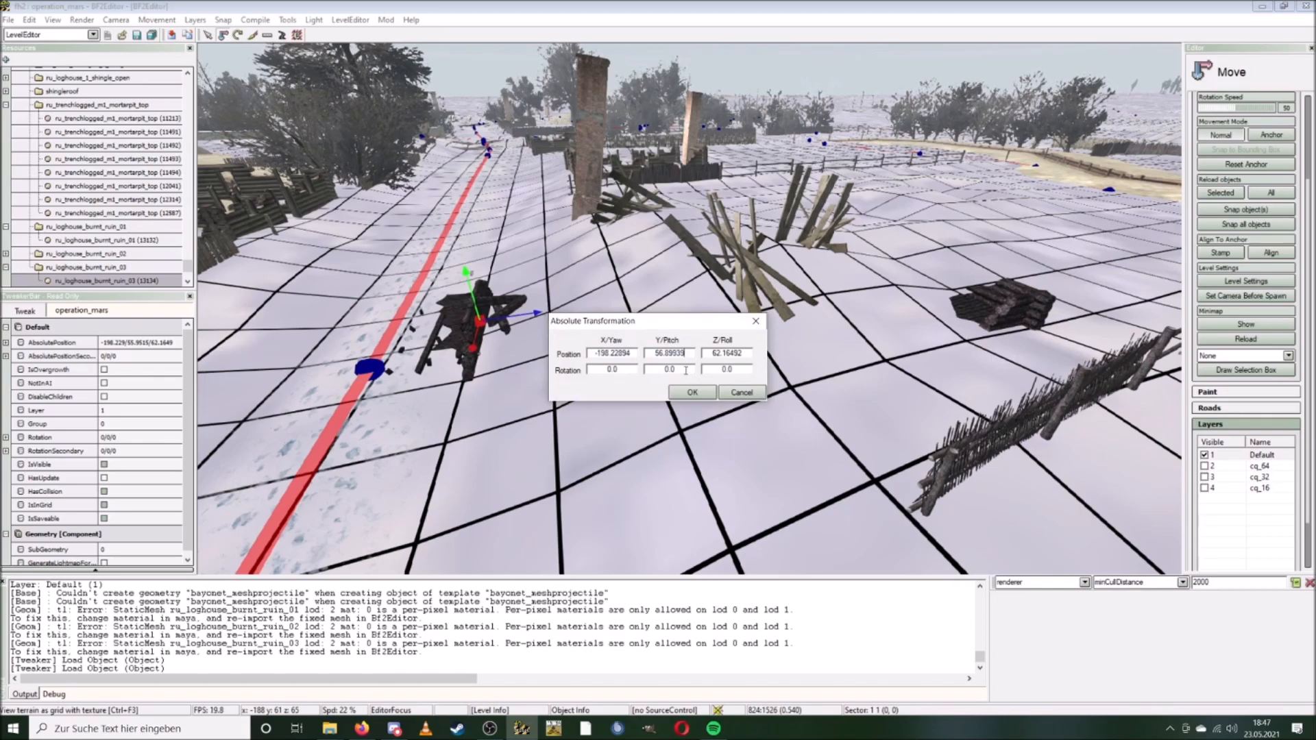
click(692, 392)
Inspect ru_loghouse_burnt_ruin_03 from several sides, checking its collapsed logs and scattered debris against the ground.
key(w)
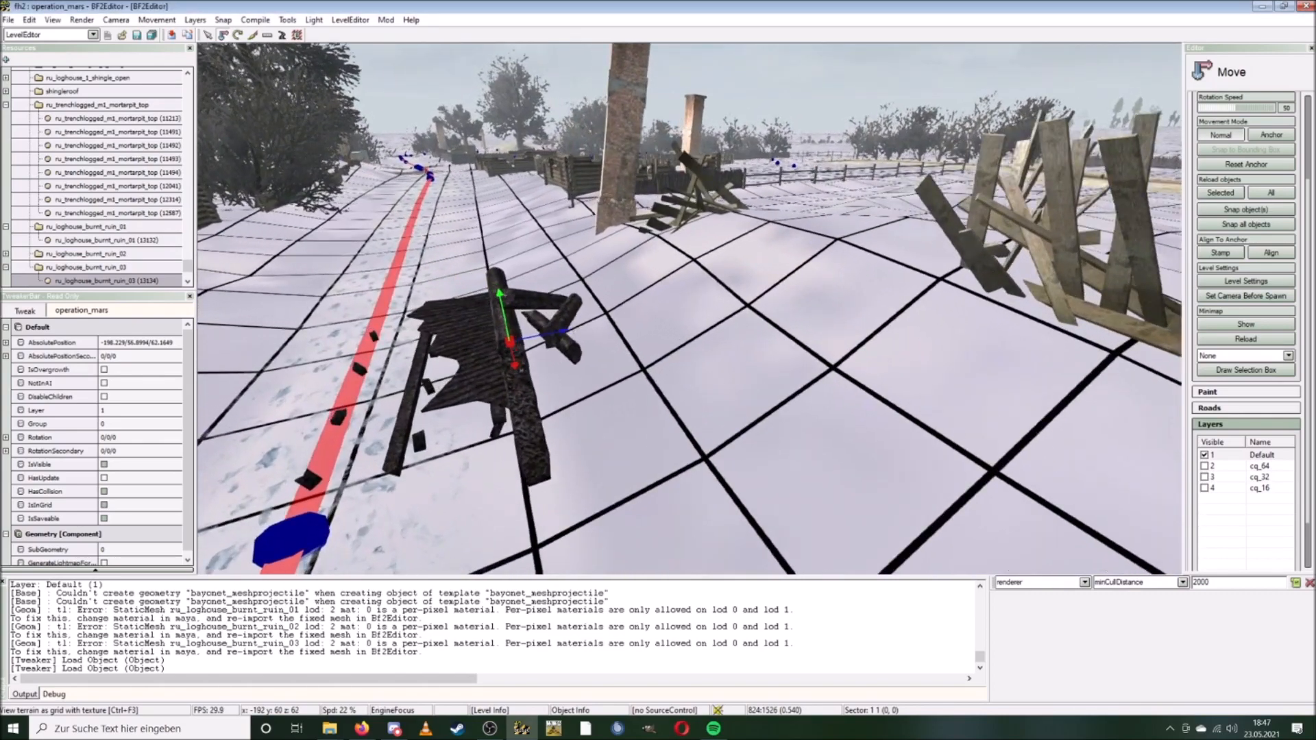
key(w)
key(s)
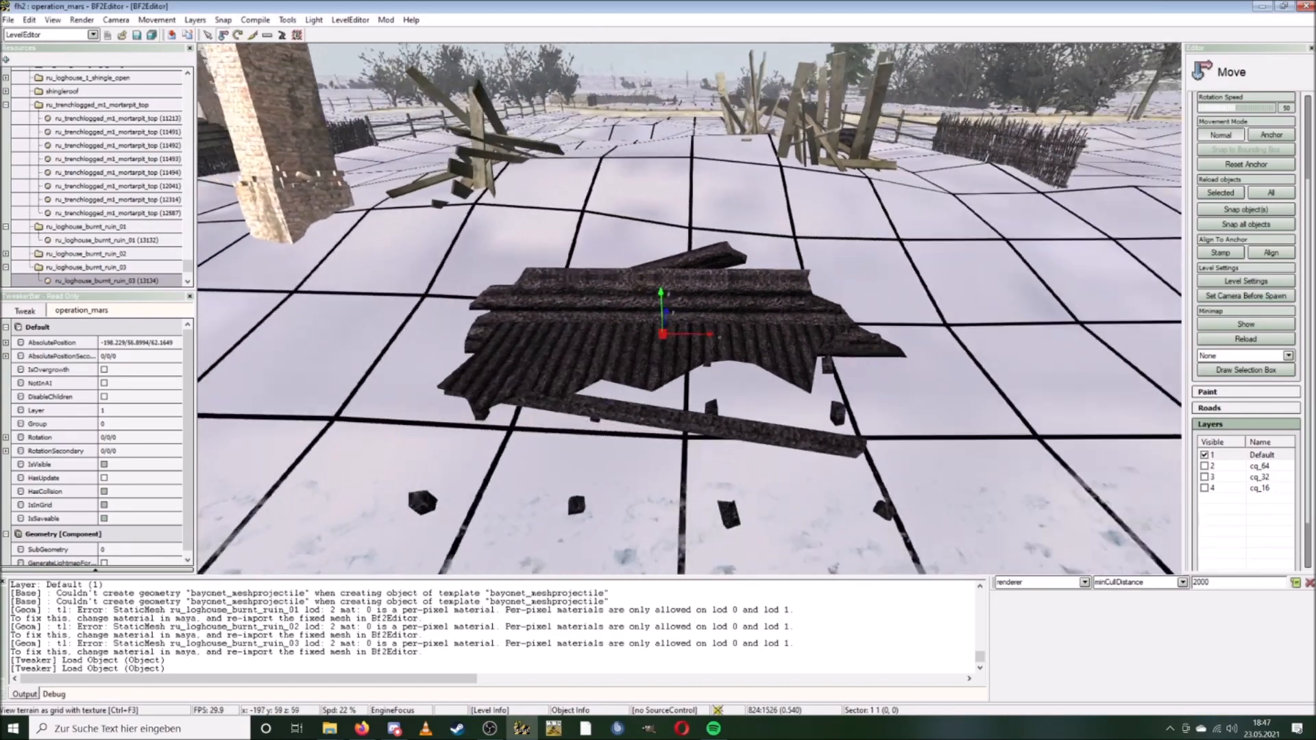
key(w)
key(a)
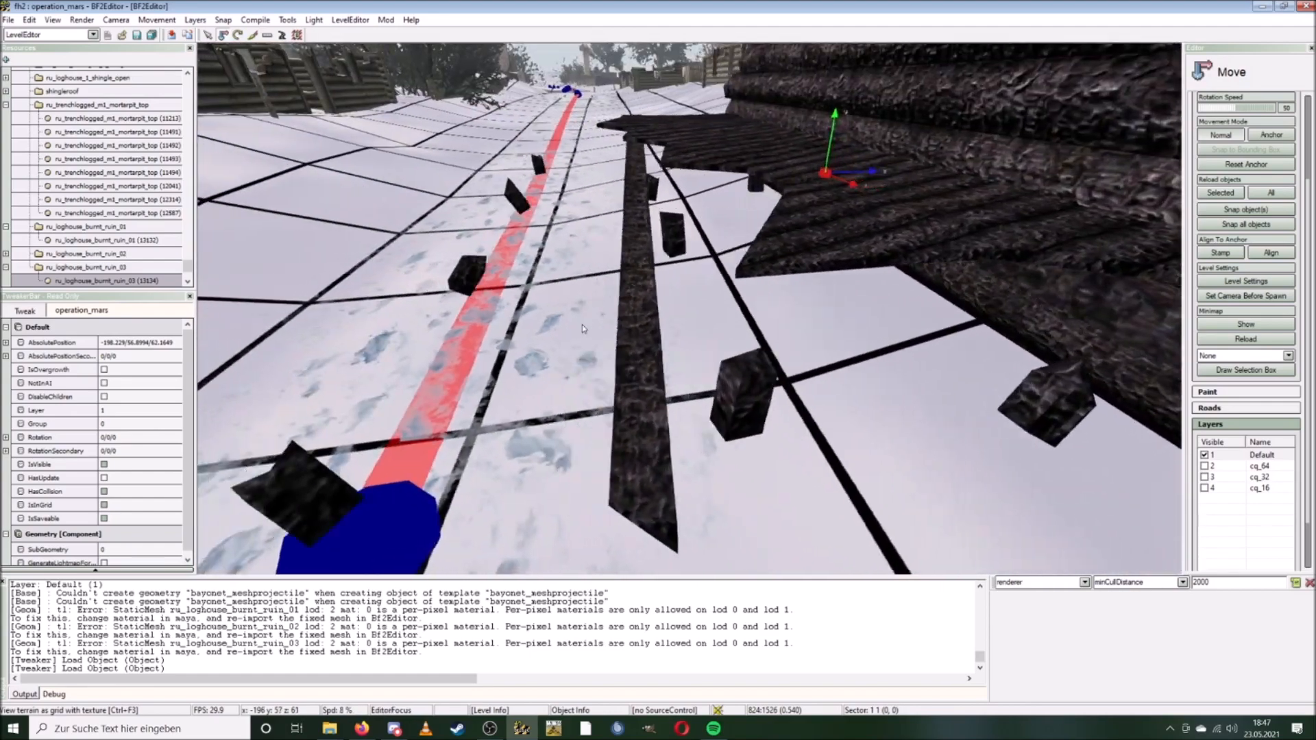
scroll(690, 308, down, 3)
key(d)
key(s)
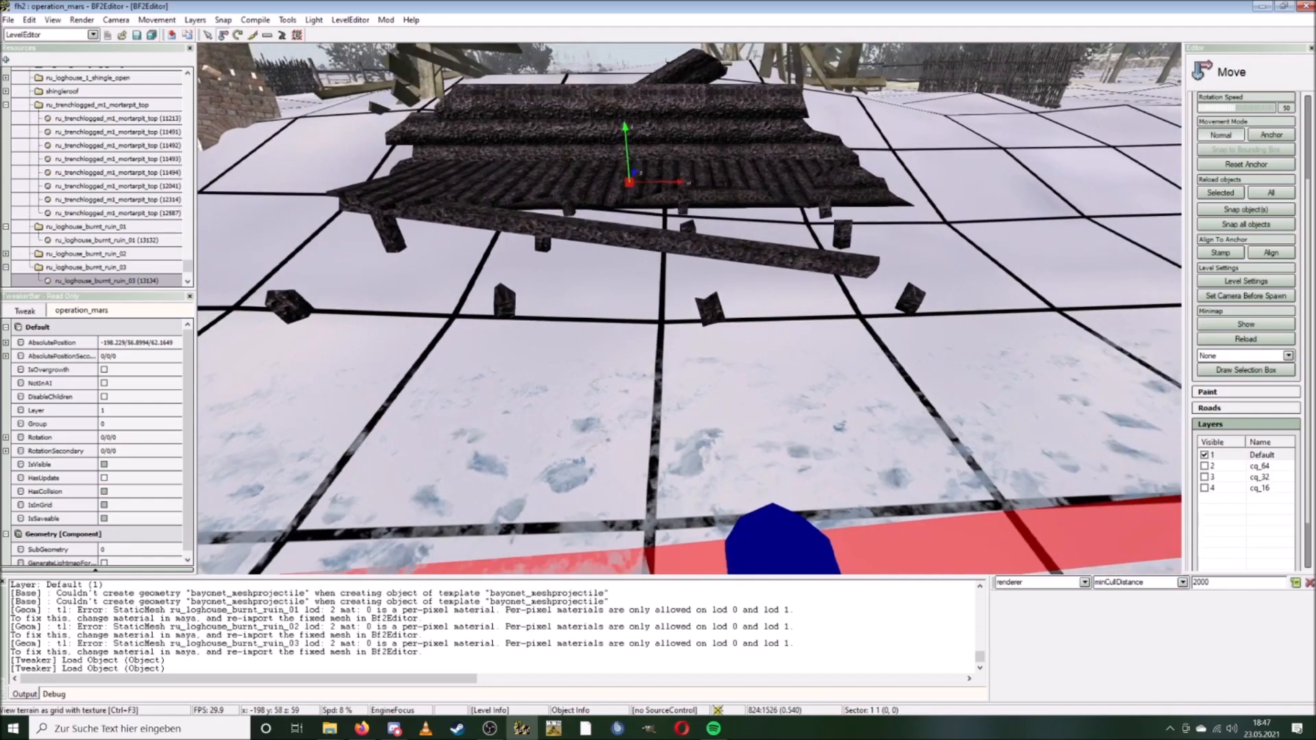
key(d)
scroll(609, 293, up, 1)
key(s)
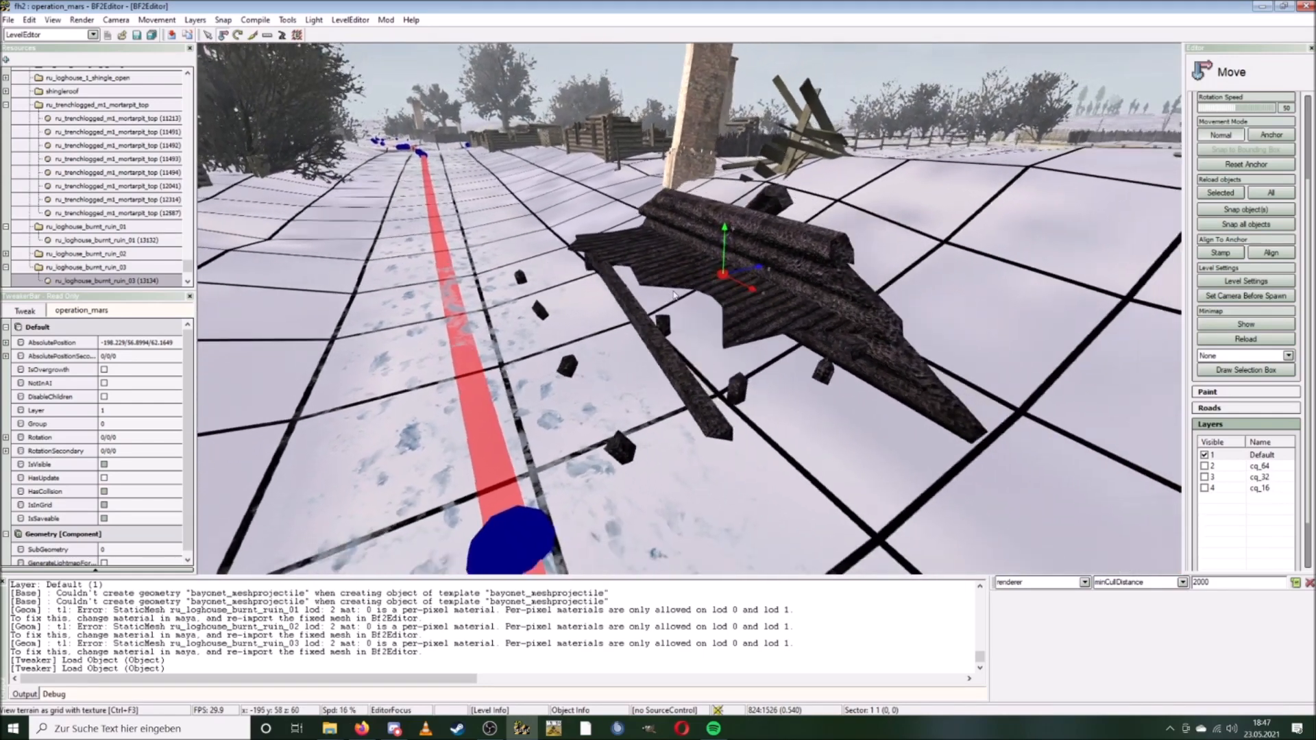
Rotate ru_loghouse_burnt_ruin_03 to a yaw of -180 degrees and check its log side up close.
key(d)
double_click(689, 312)
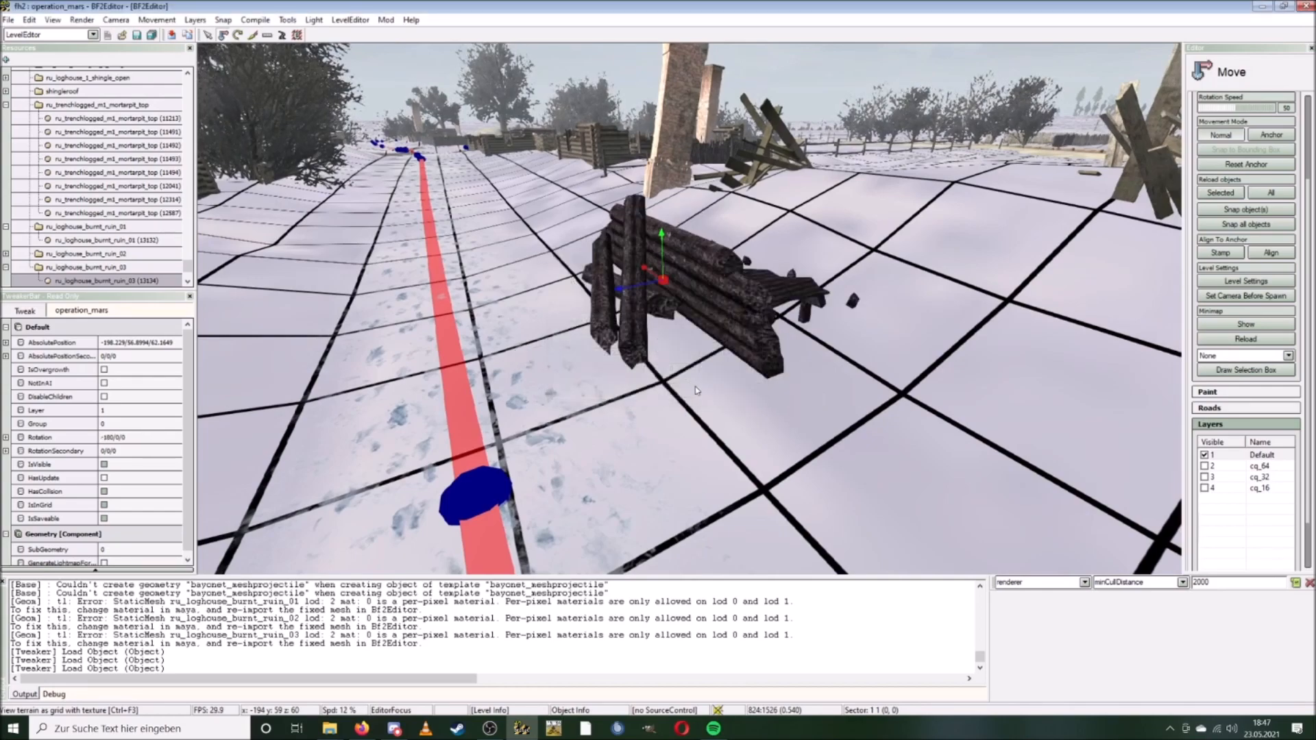
key(w)
key(a)
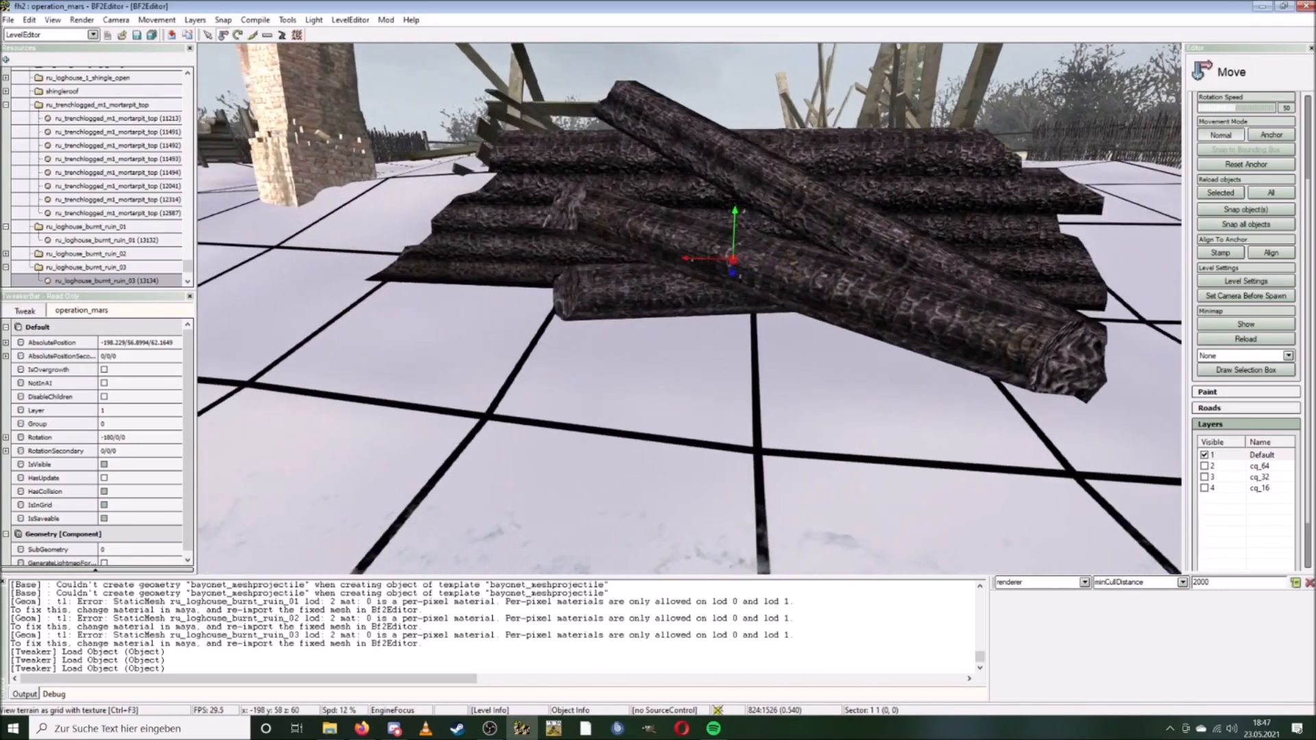
key(d)
key(s)
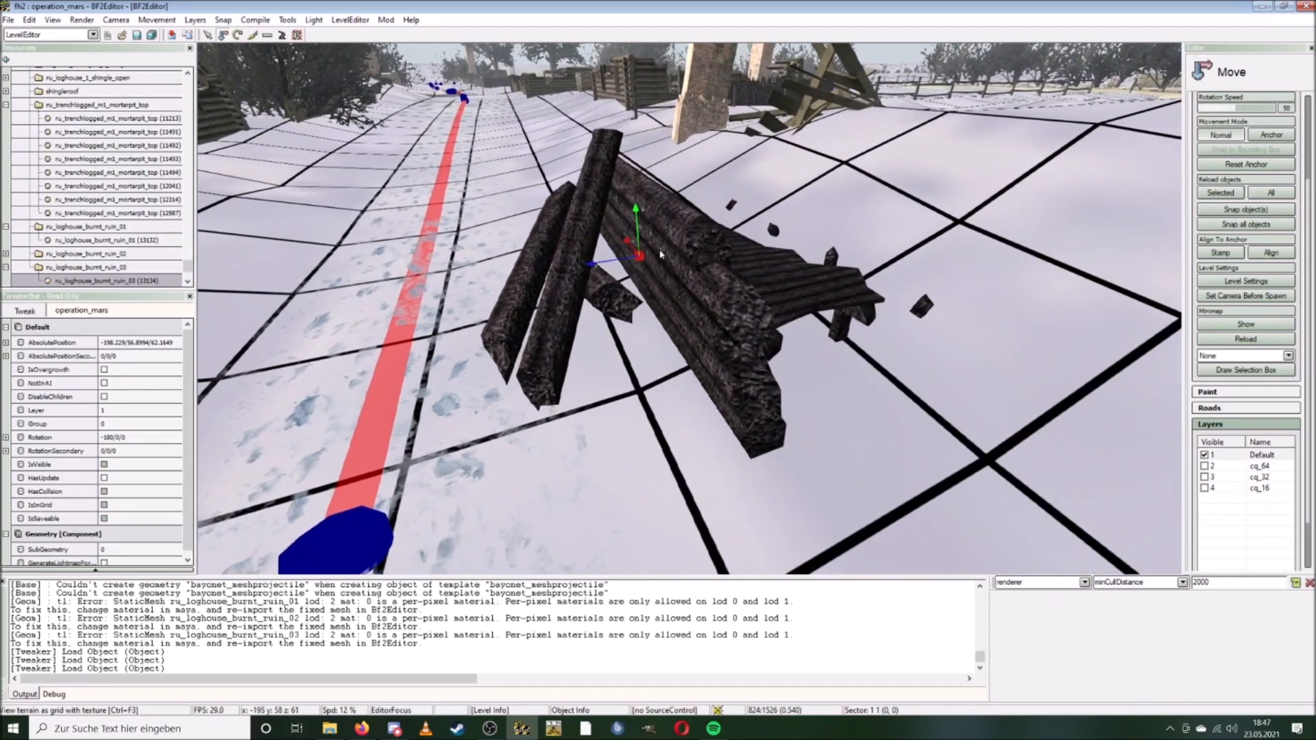
Move ru_loghouse_burnt_ruin_03 away from the road onto the snow mound, to Z about 67.26.
drag(594, 266, 932, 275)
key(d)
key(w)
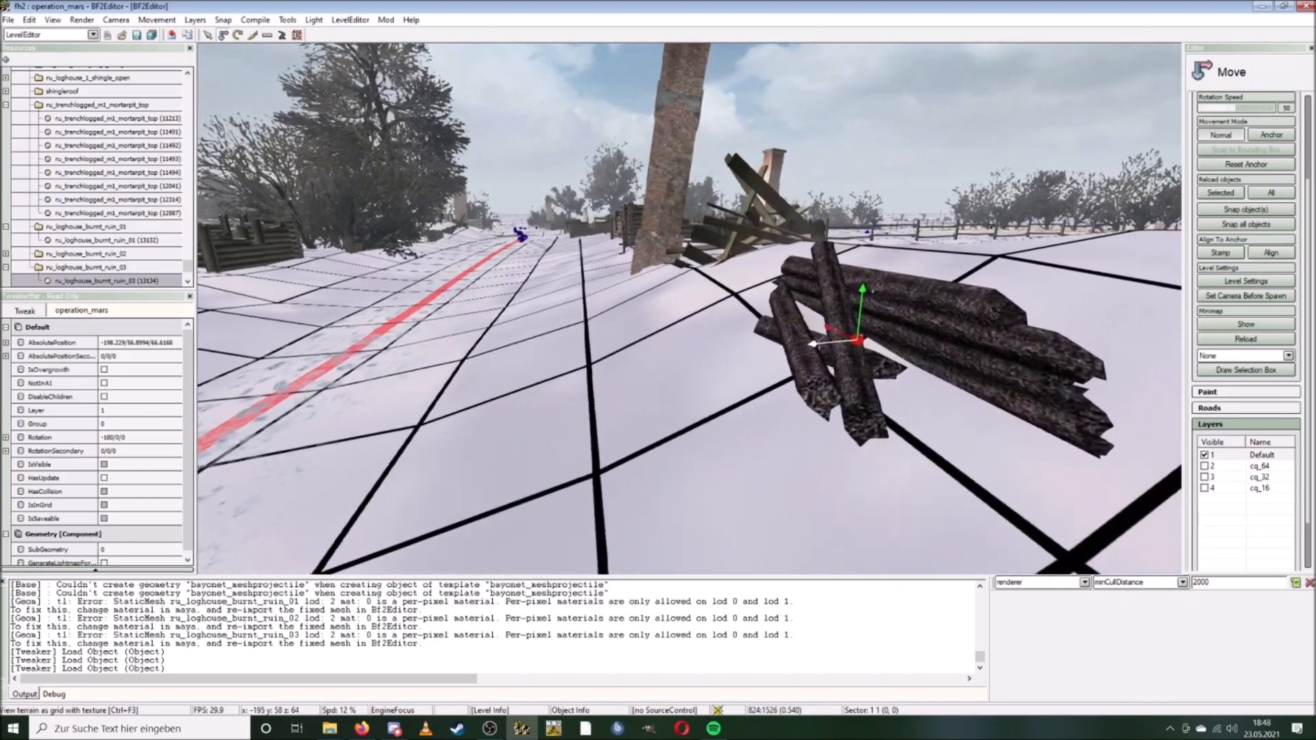
key(a)
key(s)
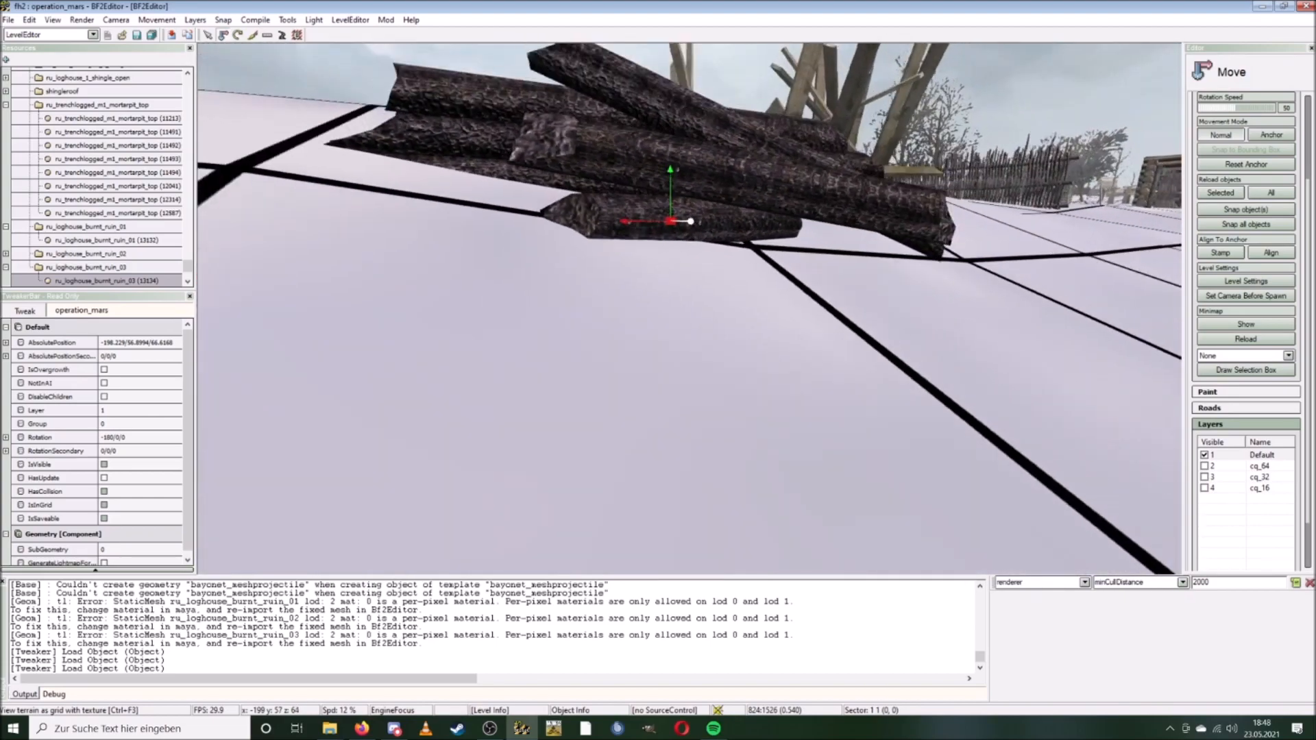
key(d)
key(w)
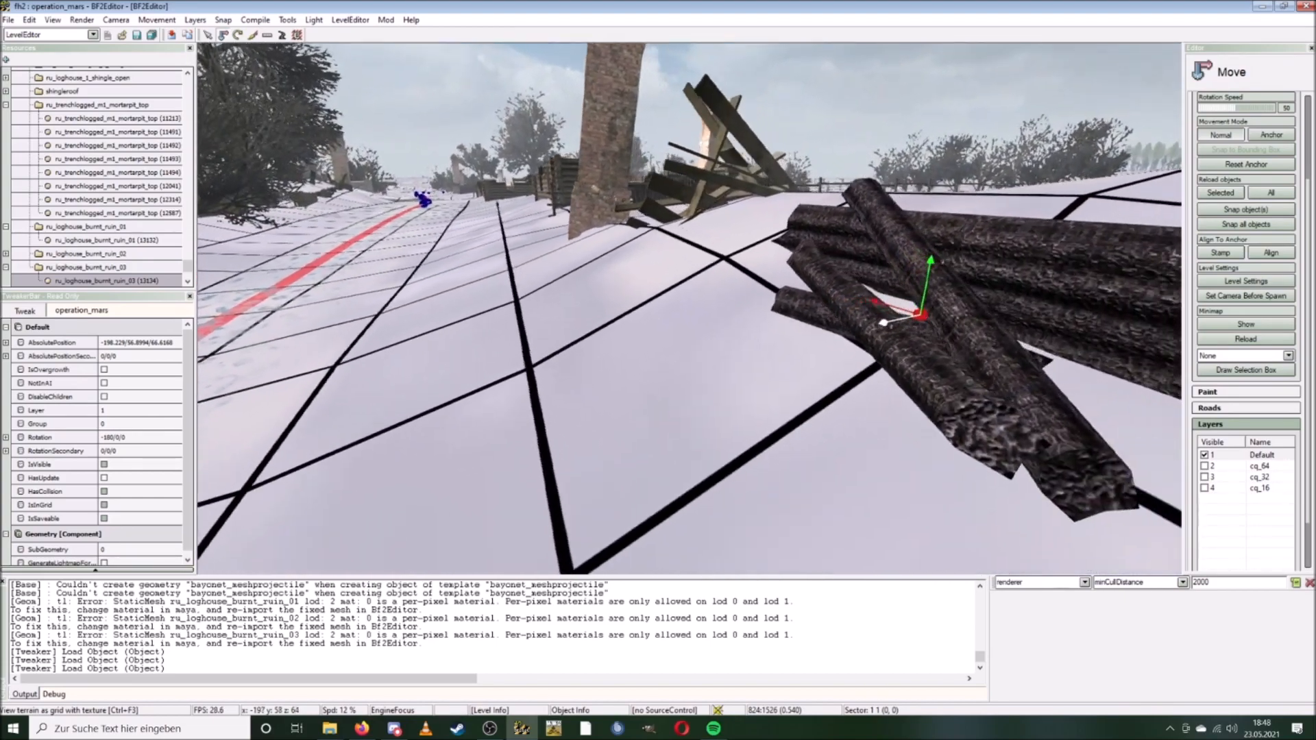
key(d)
key(s)
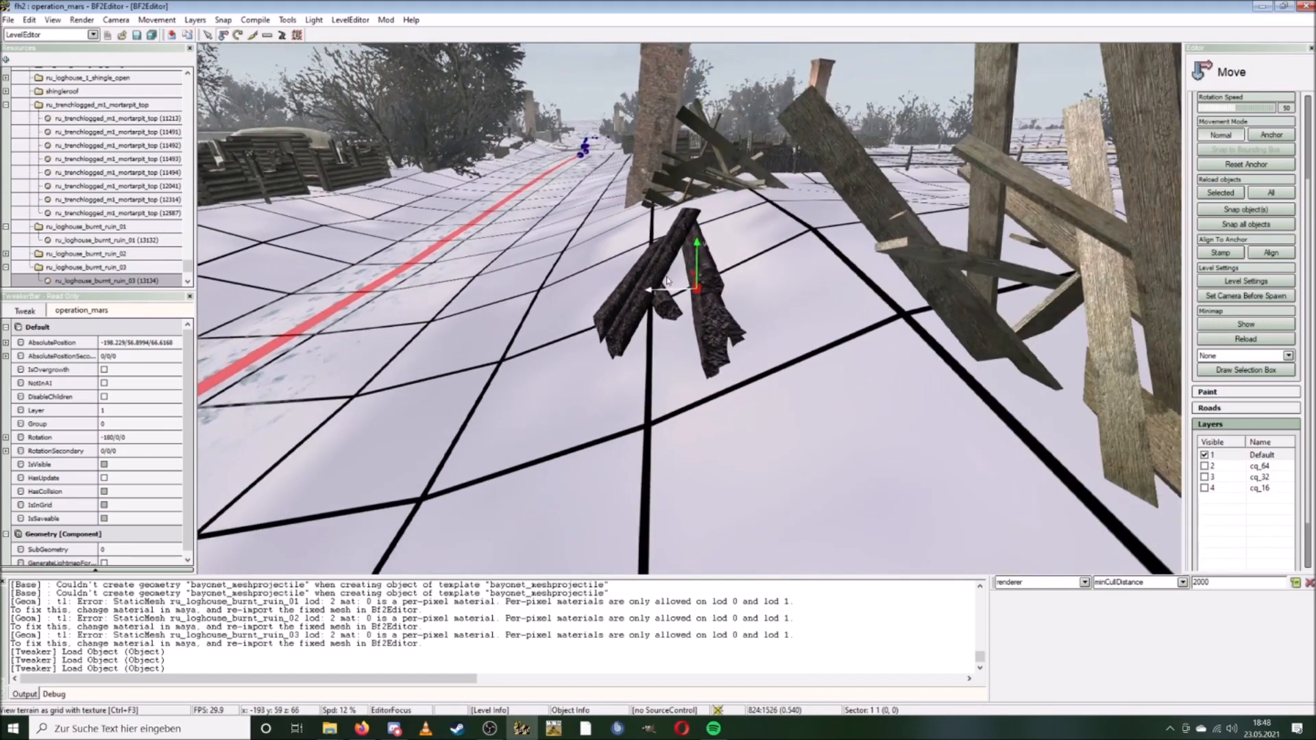
drag(649, 289, 697, 300)
key(w)
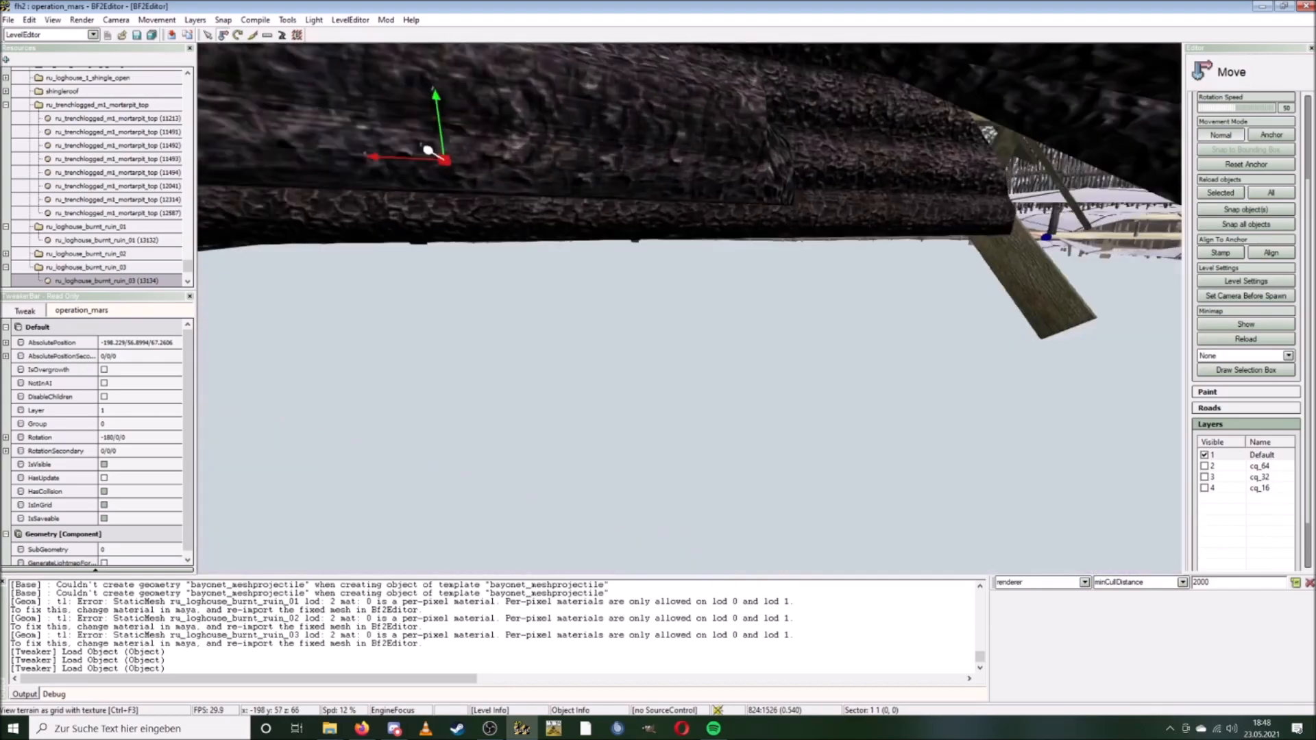
Inspect ru_loghouse_burnt_ruin_03 on the snow mound, from beneath its logs and from a distance beside the chimney.
key(d)
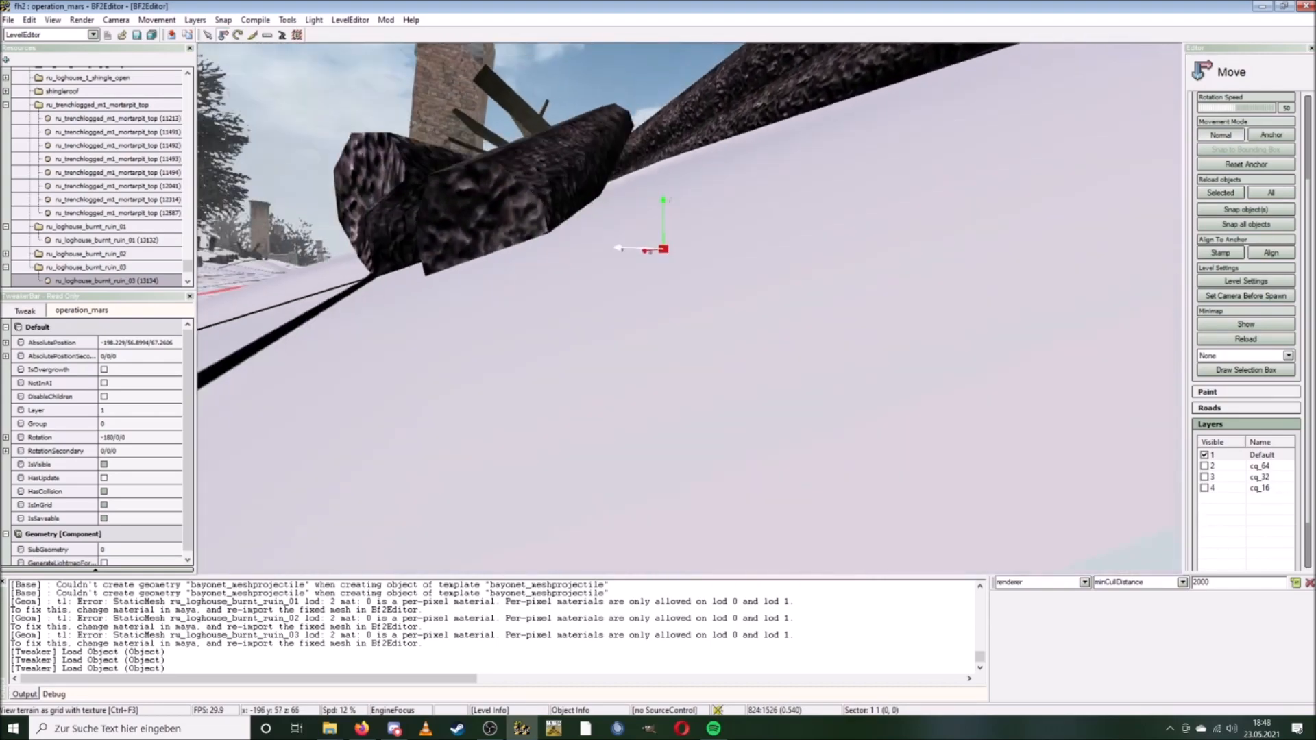
scroll(696, 300, up, 2)
key(s)
key(s)
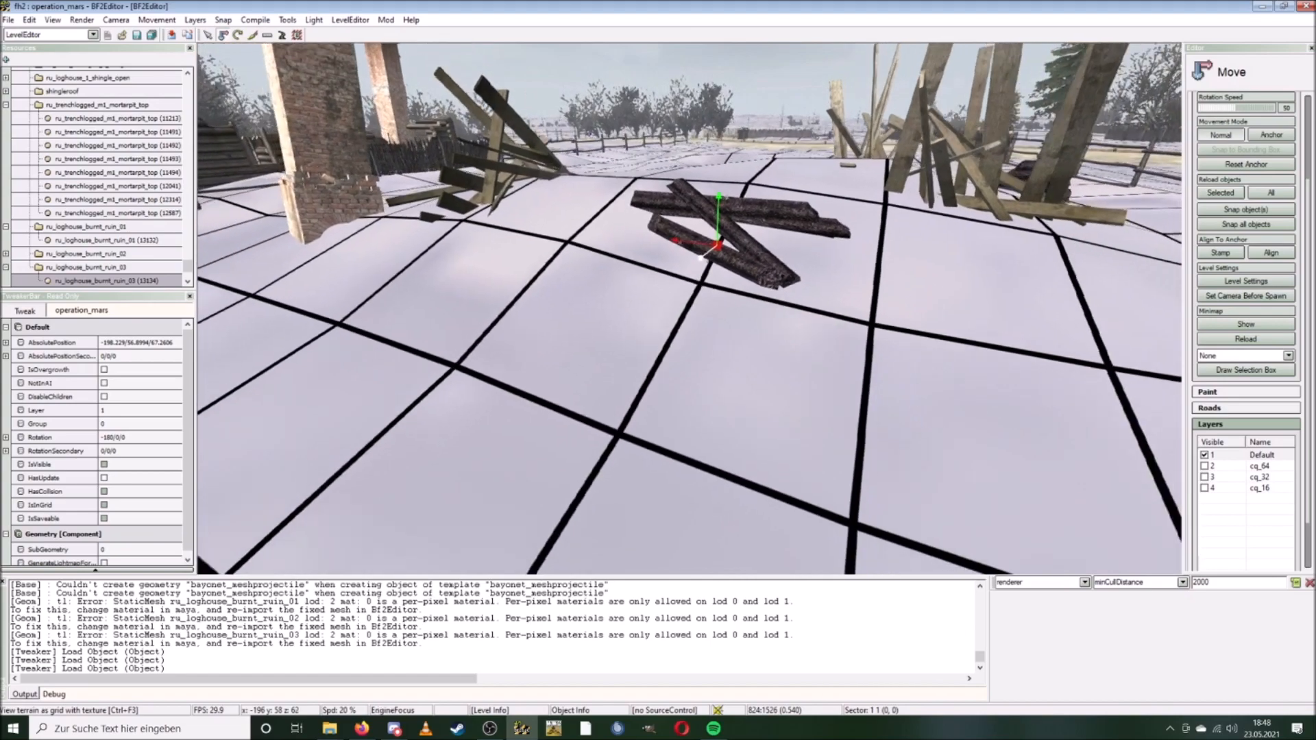
key(a)
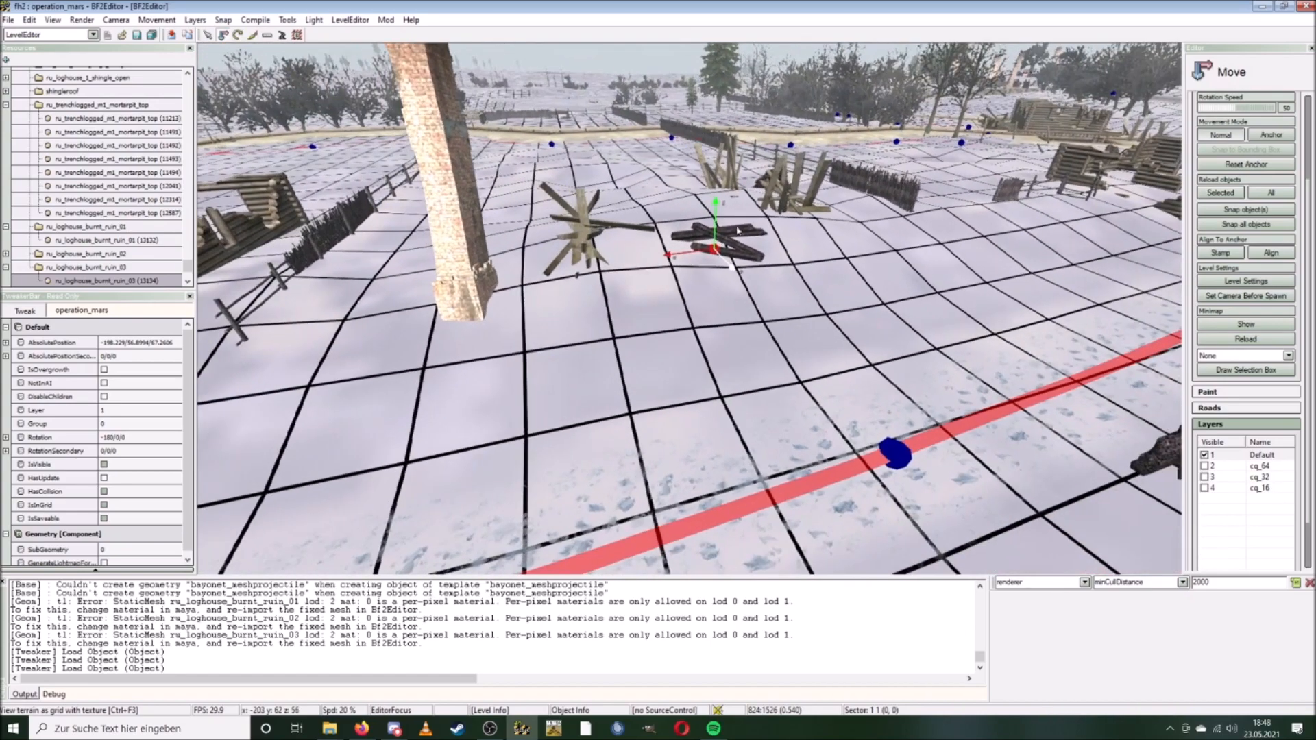
right_drag(712, 247, 711, 247)
key(a)
key(s)
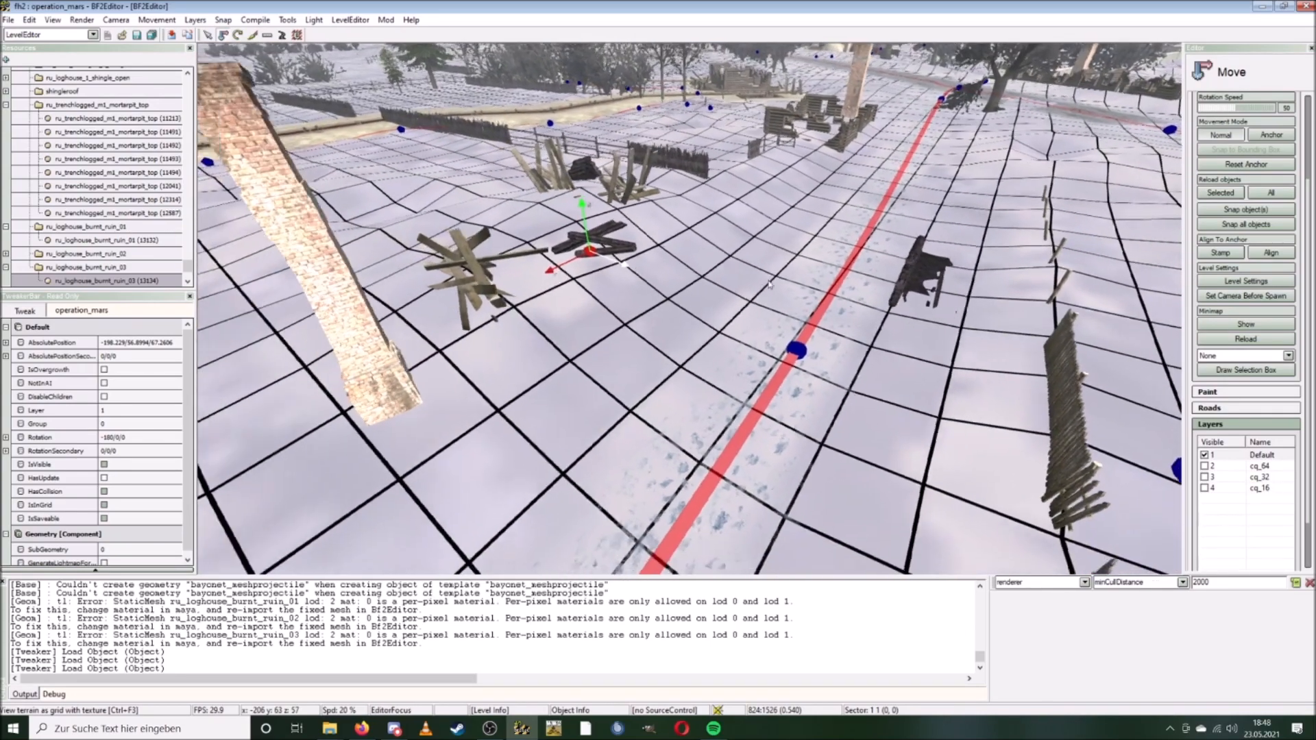
Move ru_loghouse_burnt_ruin_03 off the snow mound back towards the road, to Z about 60.99.
key(w)
right_drag(923, 281, 775, 277)
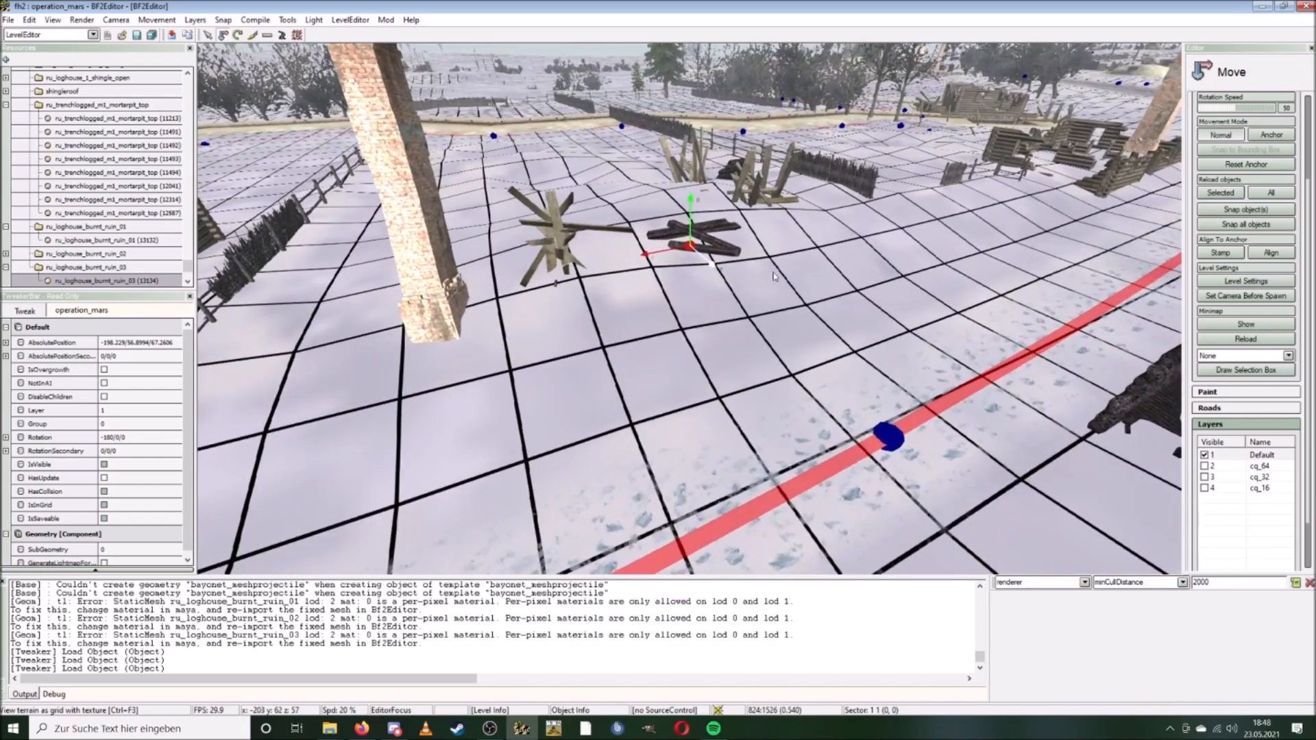
drag(715, 267, 855, 384)
key(d)
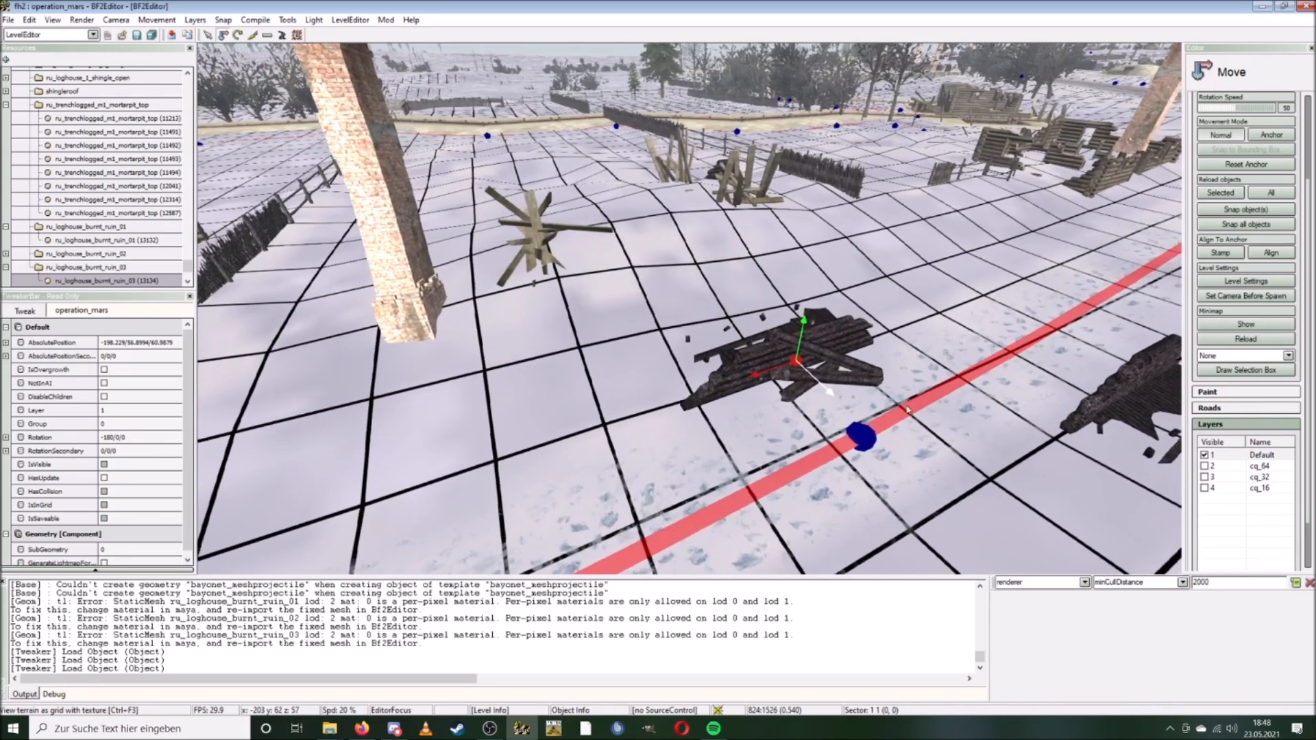
Set the Y position of ru_loghouse_burnt_ruin_02 to 56.89939 in its absolute transformation.
key(w)
right_drag(855, 384, 977, 440)
key(d)
key(s)
click(930, 396)
key(ctrl+t)
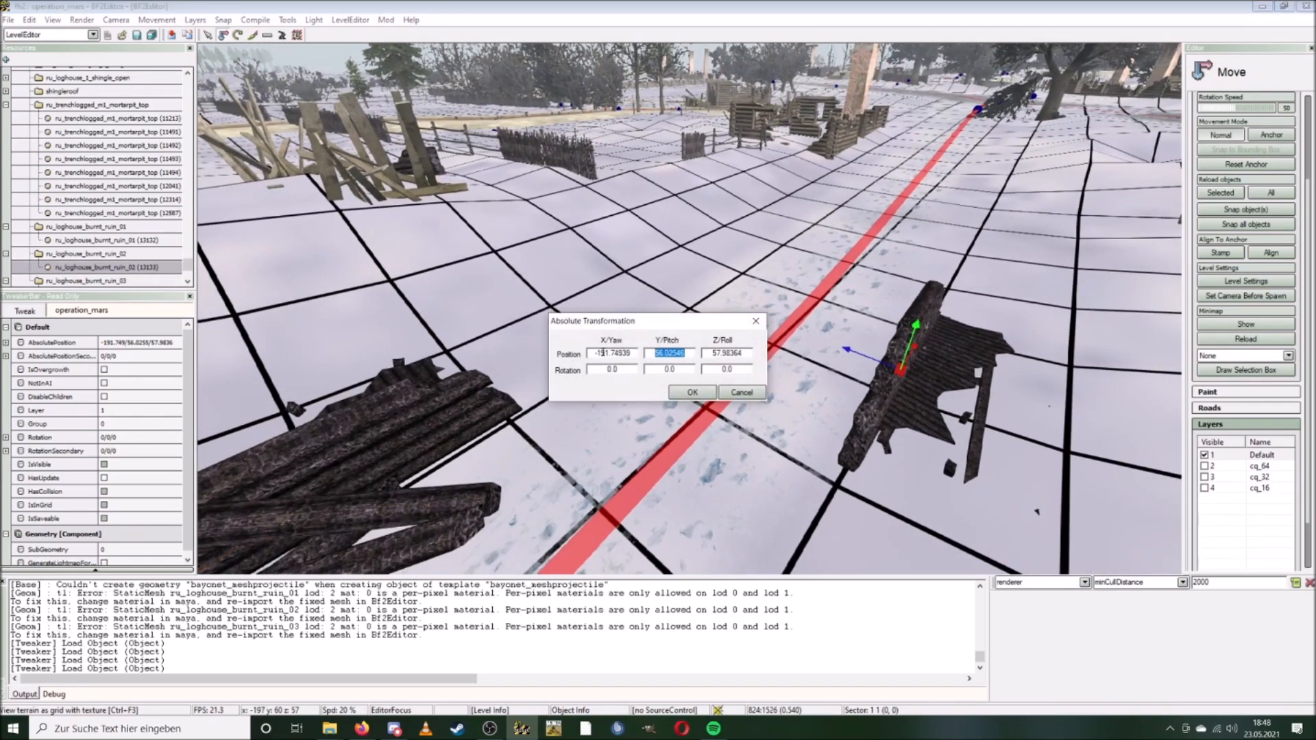
click(698, 393)
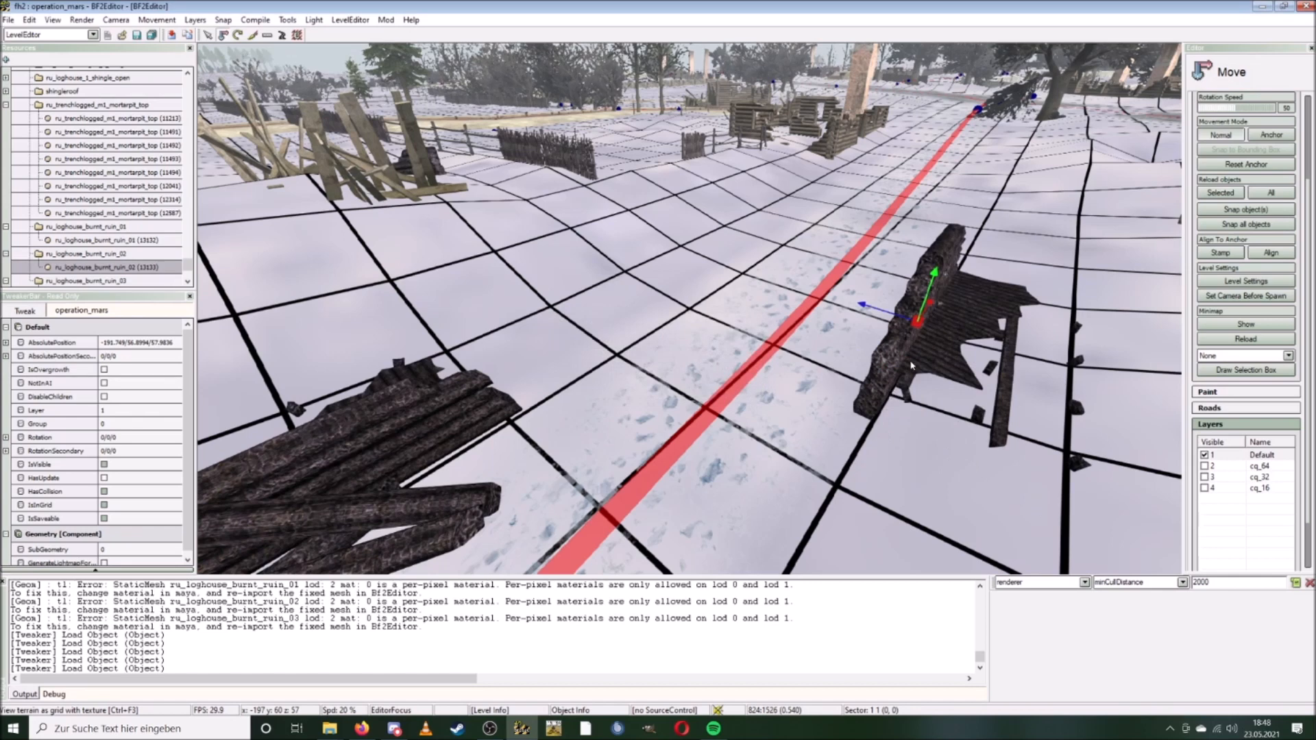
Rotate ru_loghouse_burnt_ruin_02 to a yaw of 180 degrees and move it onto the mound at about X -196.55, Z 66.17.
key(ctrl+t)
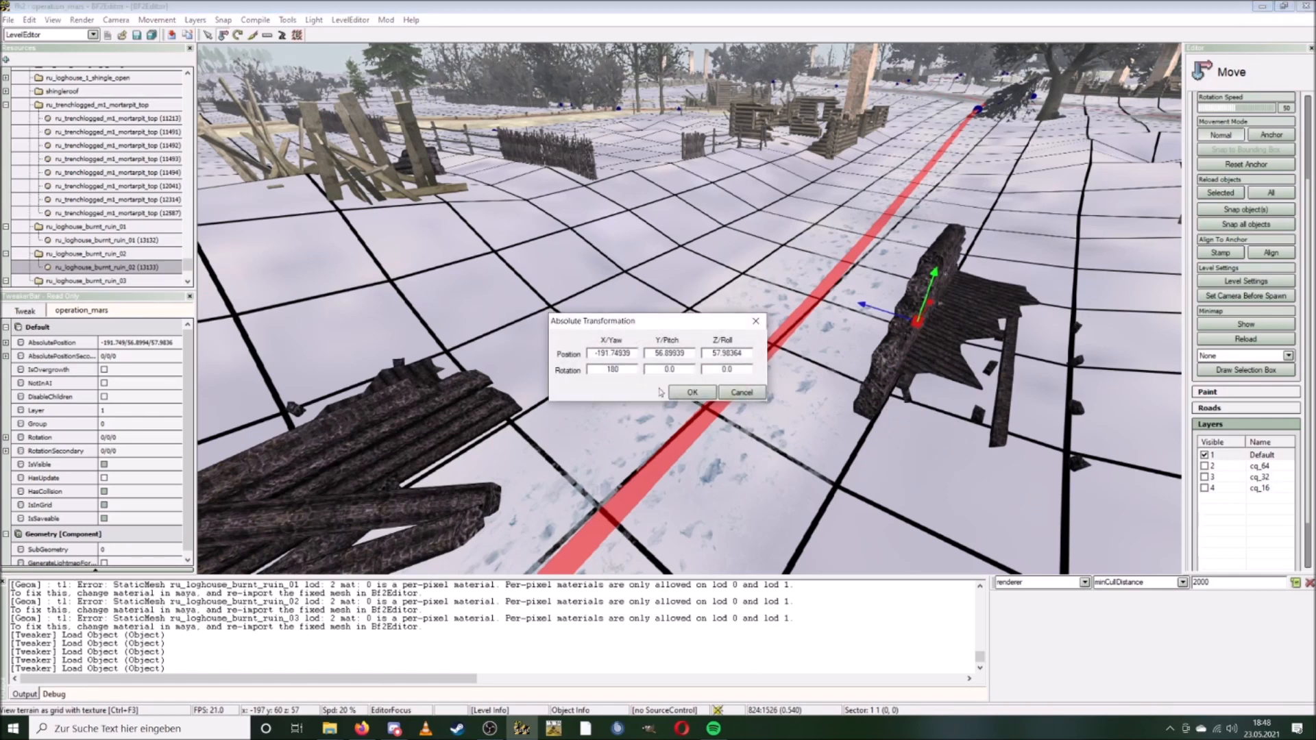
click(689, 392)
drag(977, 343, 569, 258)
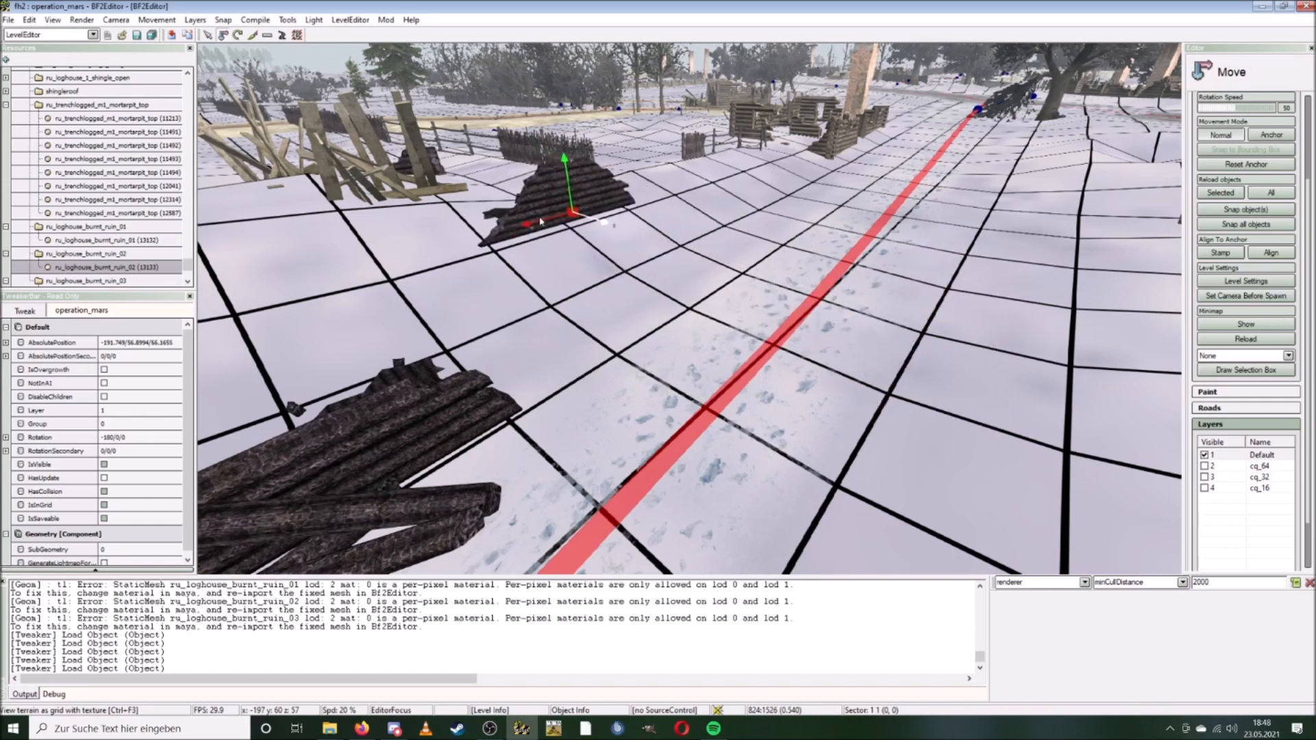
drag(598, 265, 214, 309)
Nudge ru_loghouse_burnt_ruin_02 along the Z axis on the mound to about 66.36.
key(c)
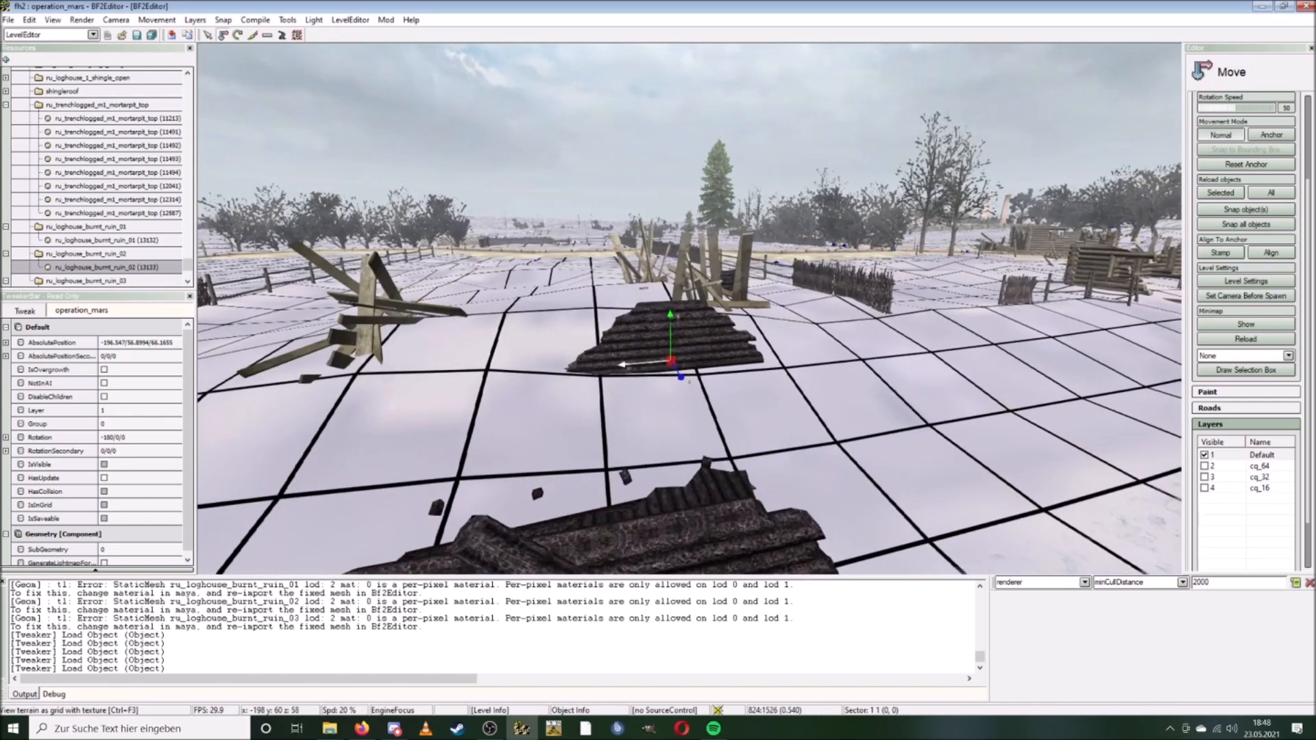
key(w)
key(a)
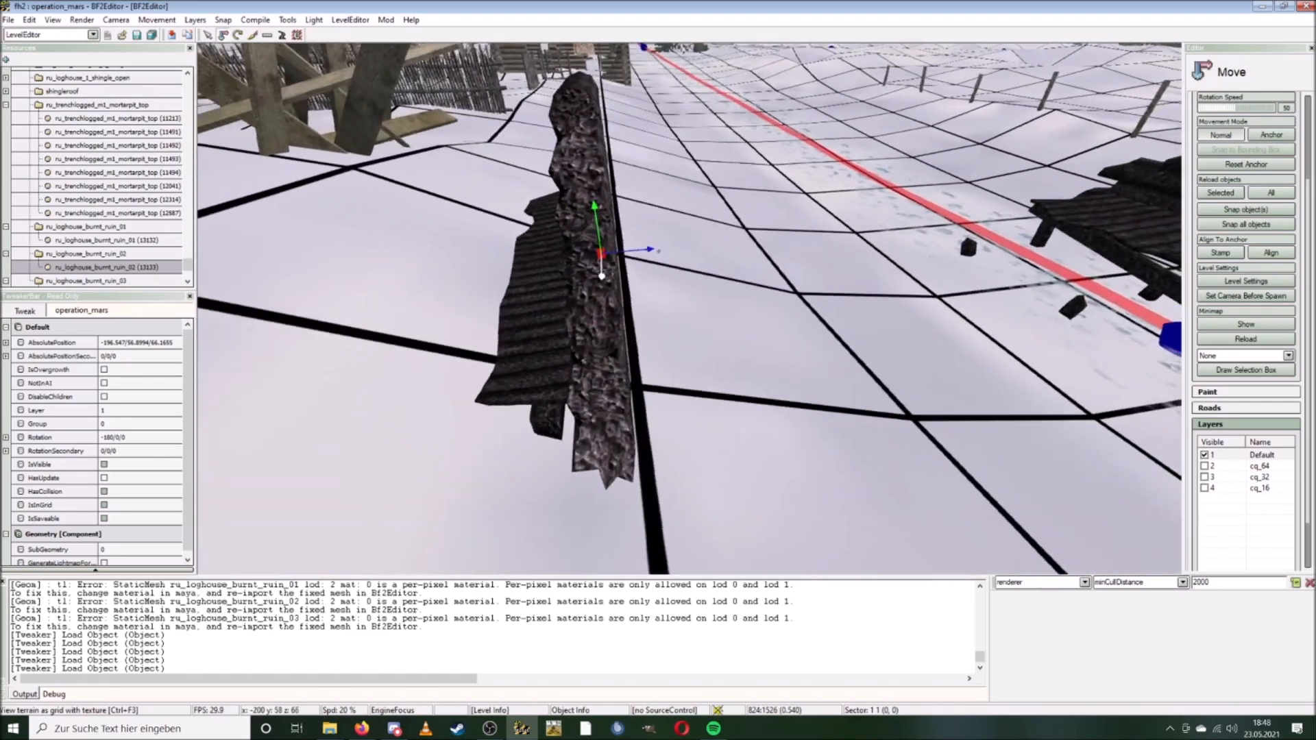
key(c)
drag(656, 249, 630, 250)
Examine how ru_loghouse_burnt_ruin_02 meets the snow up close, and compare it with the neighbouring ruins and debris.
key(c)
key(d)
key(d)
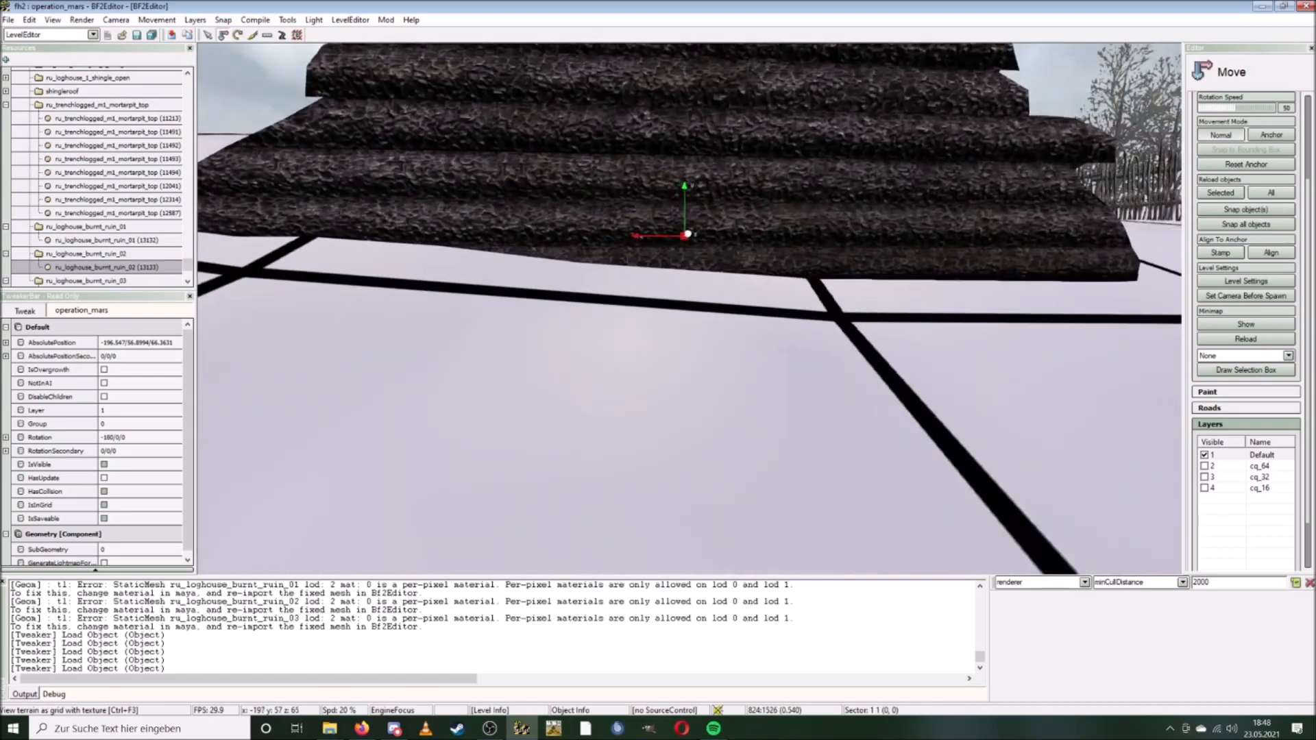
key(d)
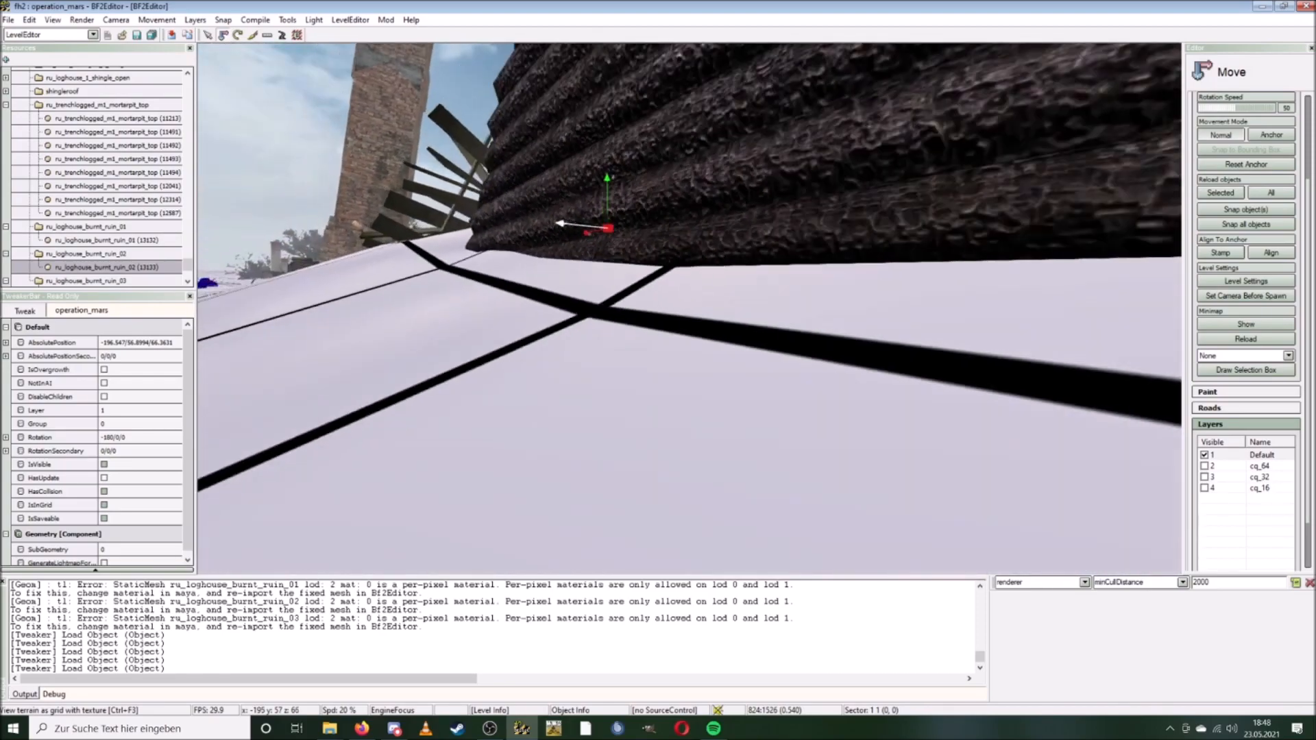
key(s)
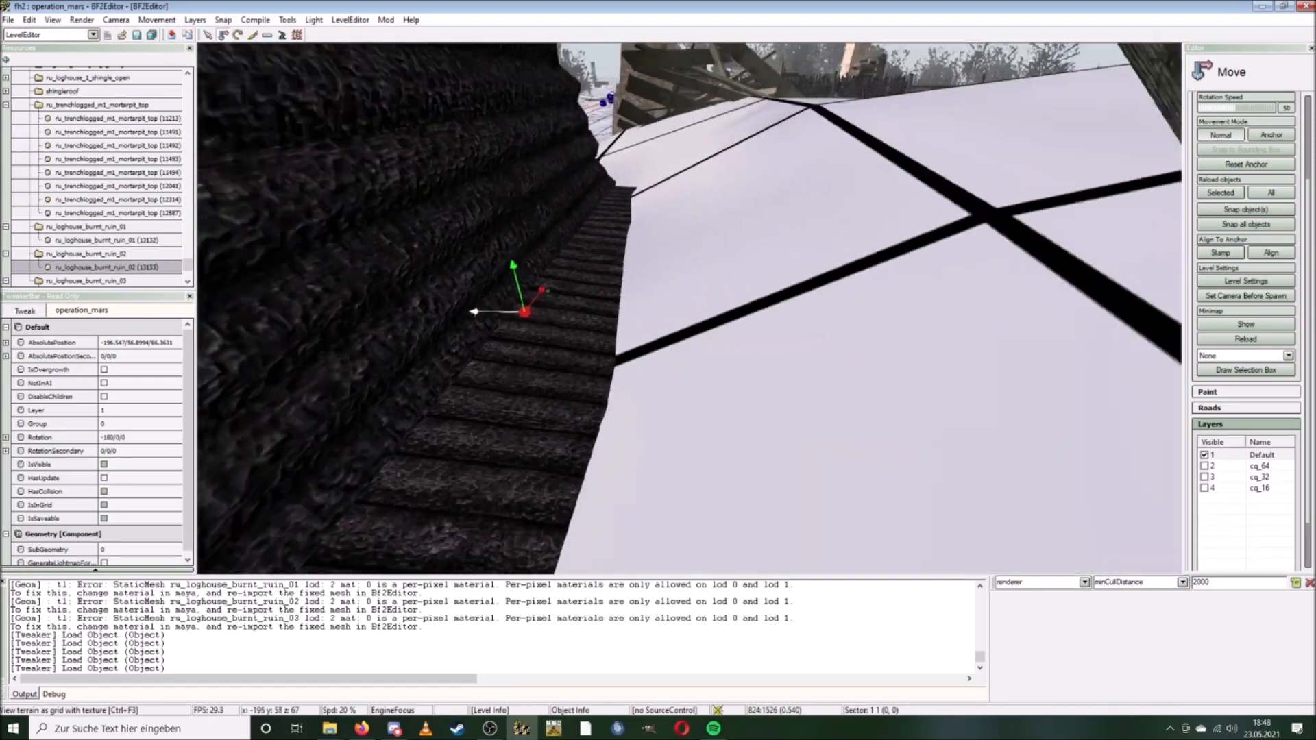
key(a)
key(c)
key(c)
key(s)
key(a)
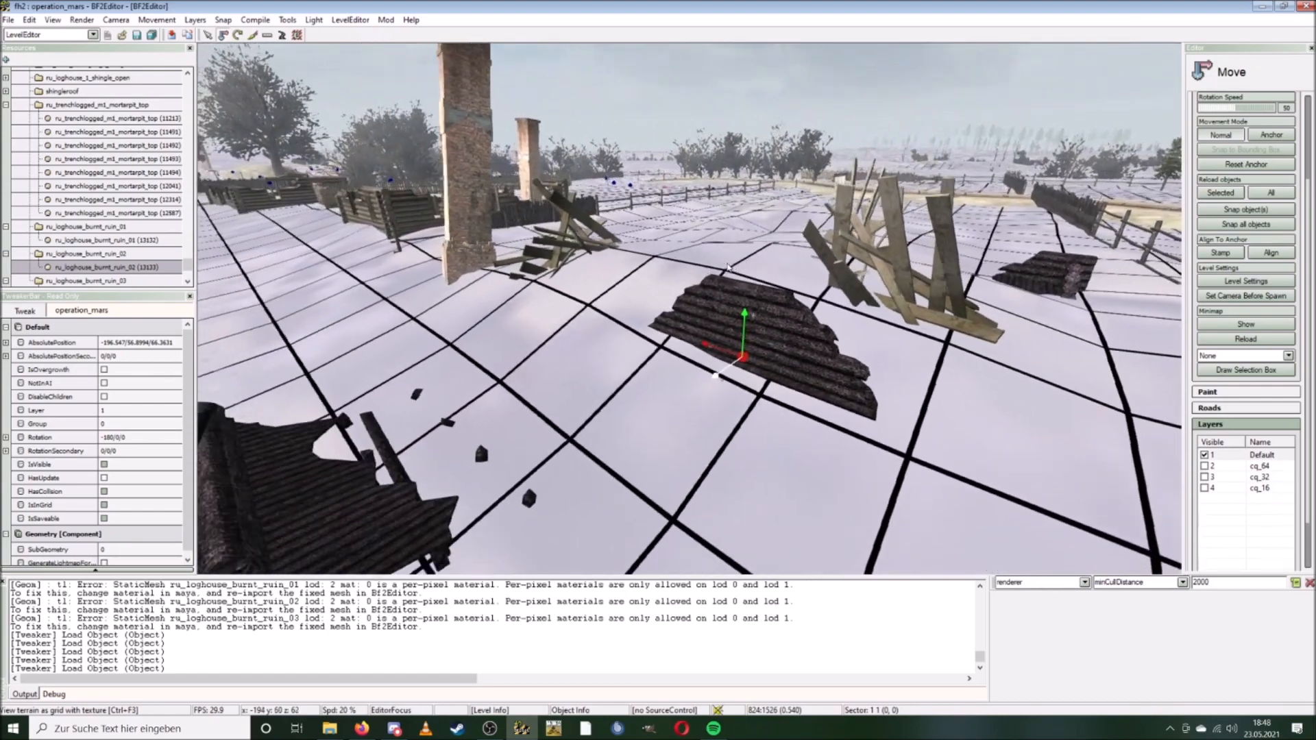
key(a)
key(c)
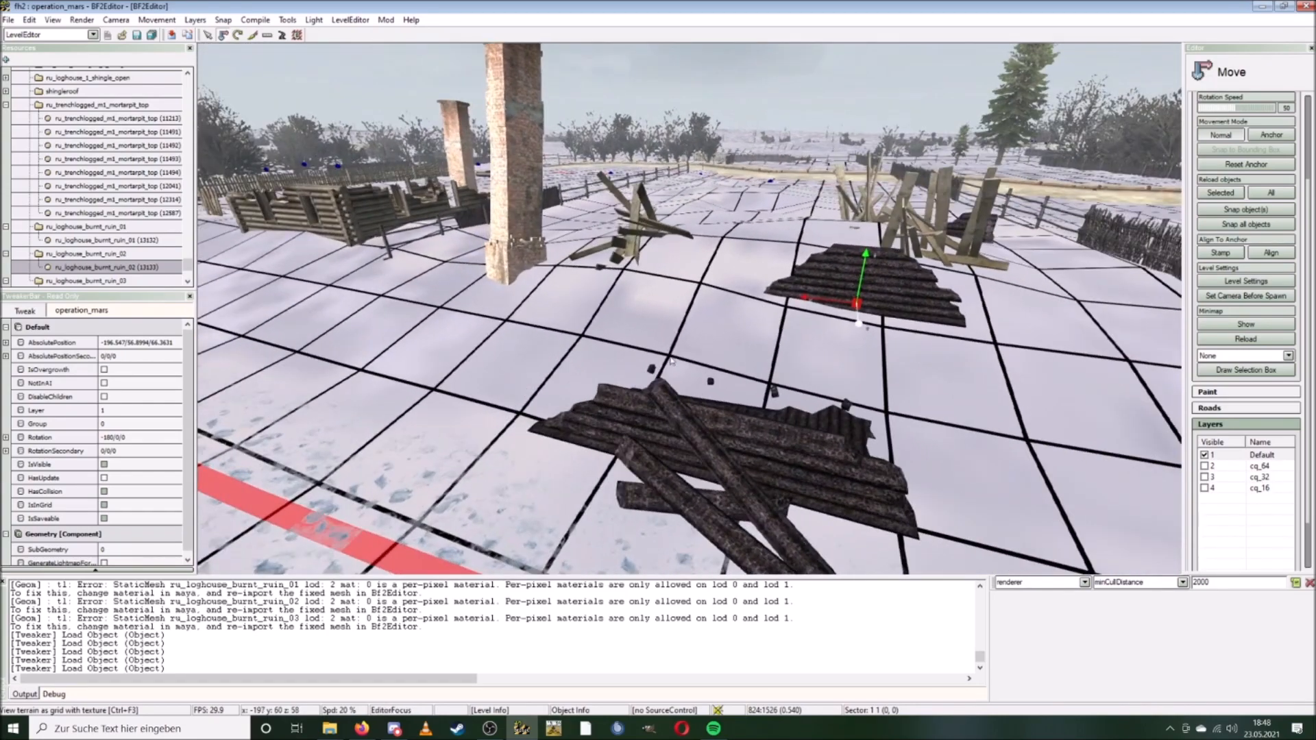
key(a)
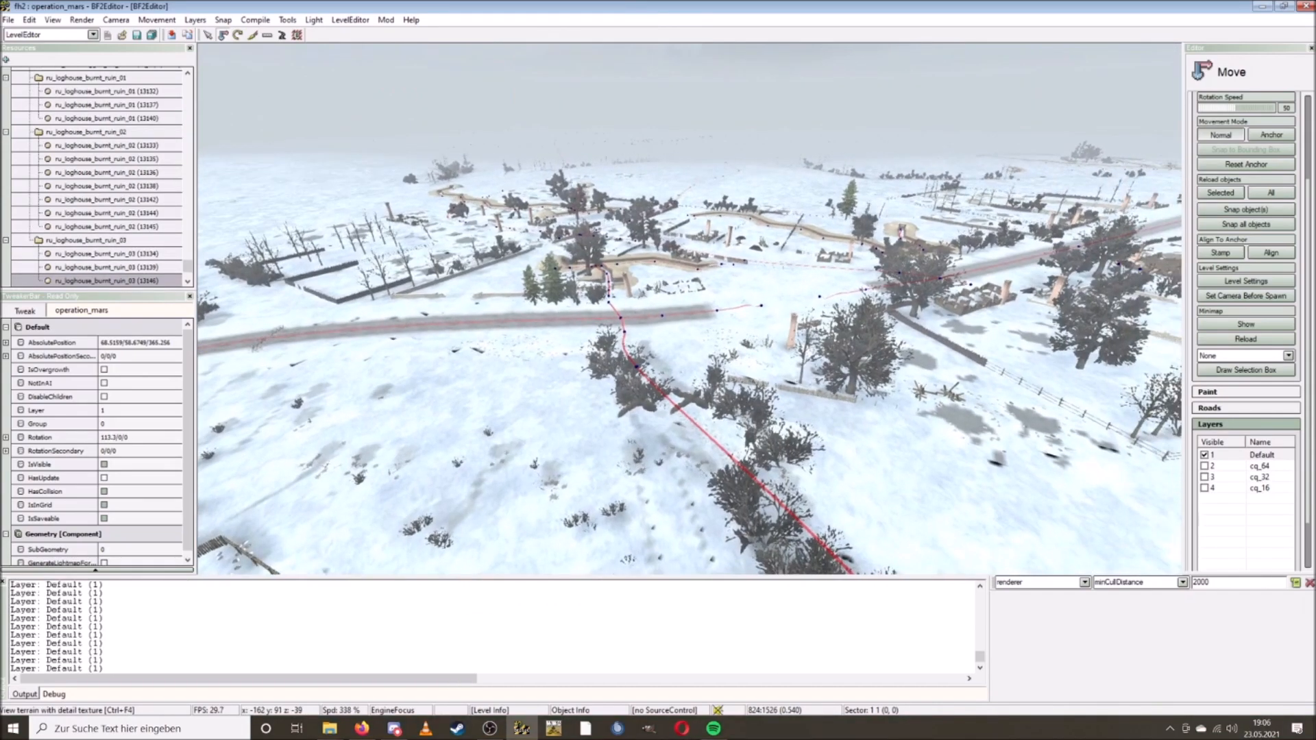
Survey the village from above, checking the burnt ruins, chimneys, trenches and road.
key(c)
key(w)
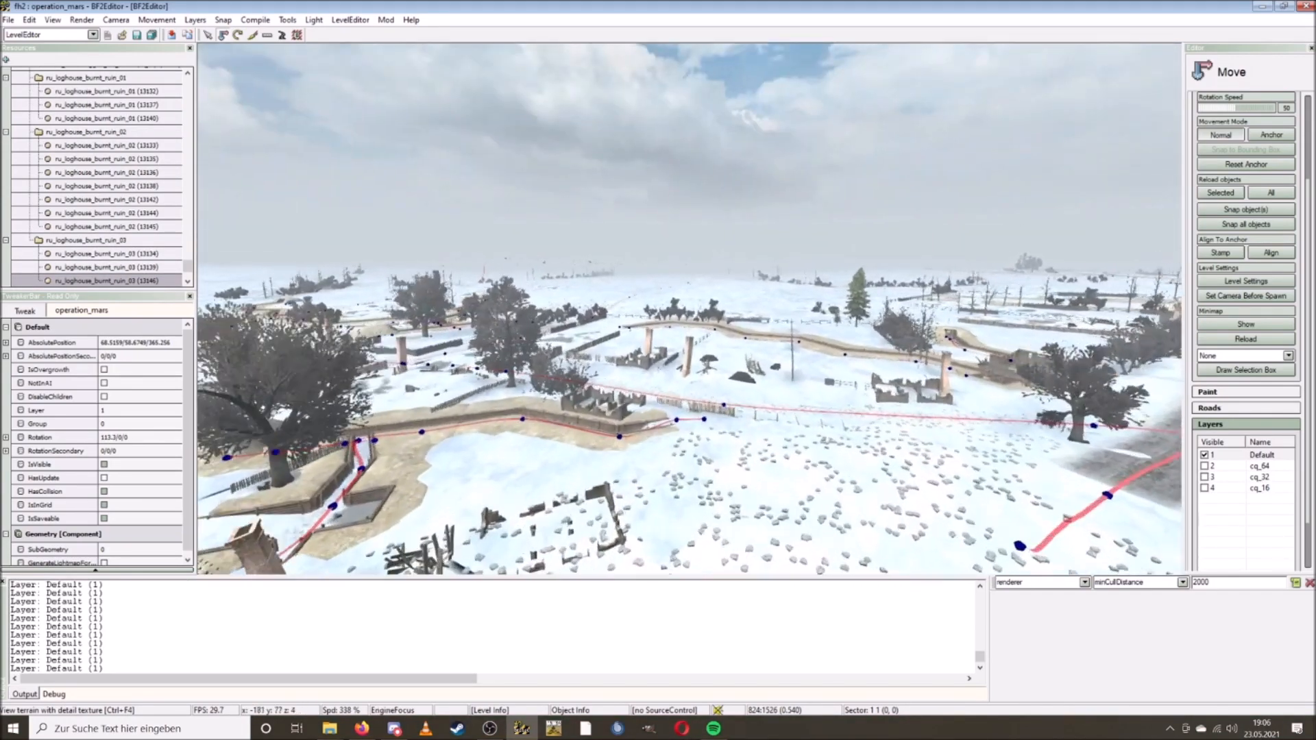
key(w)
key(s)
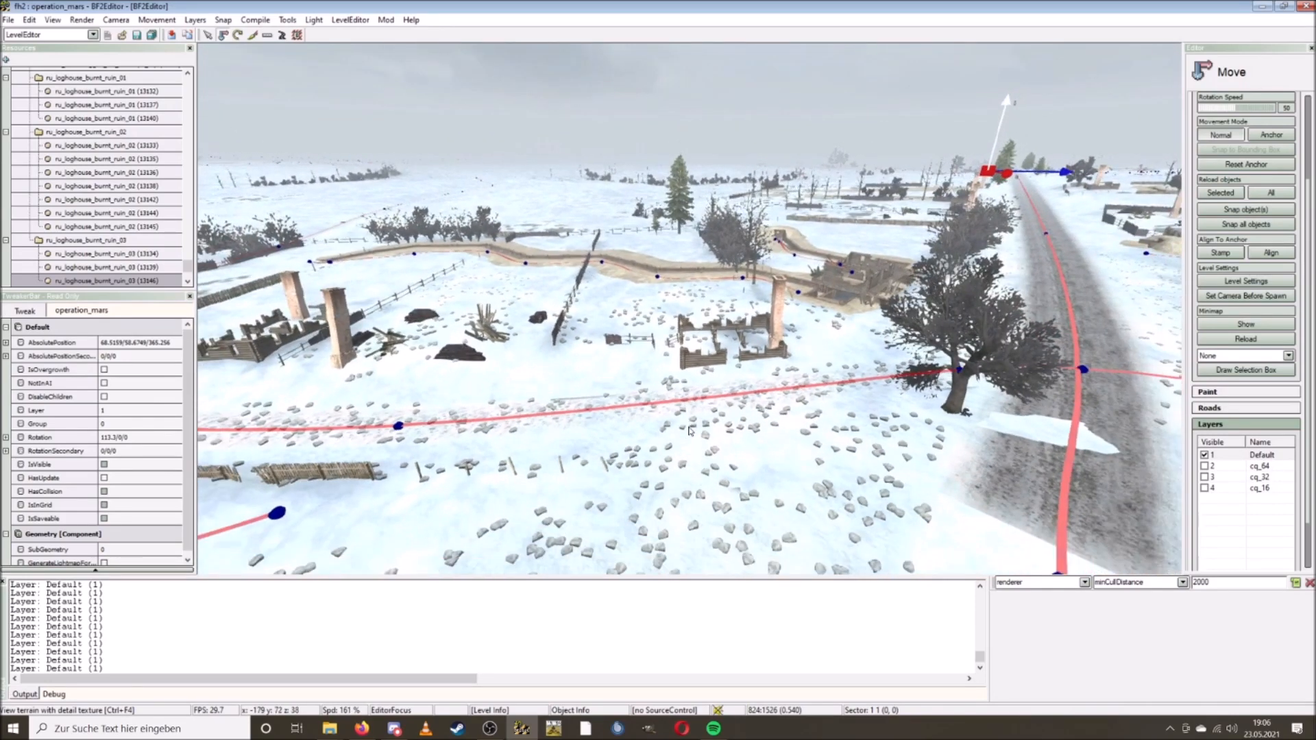
click(951, 539)
key(c)
key(c)
key(w)
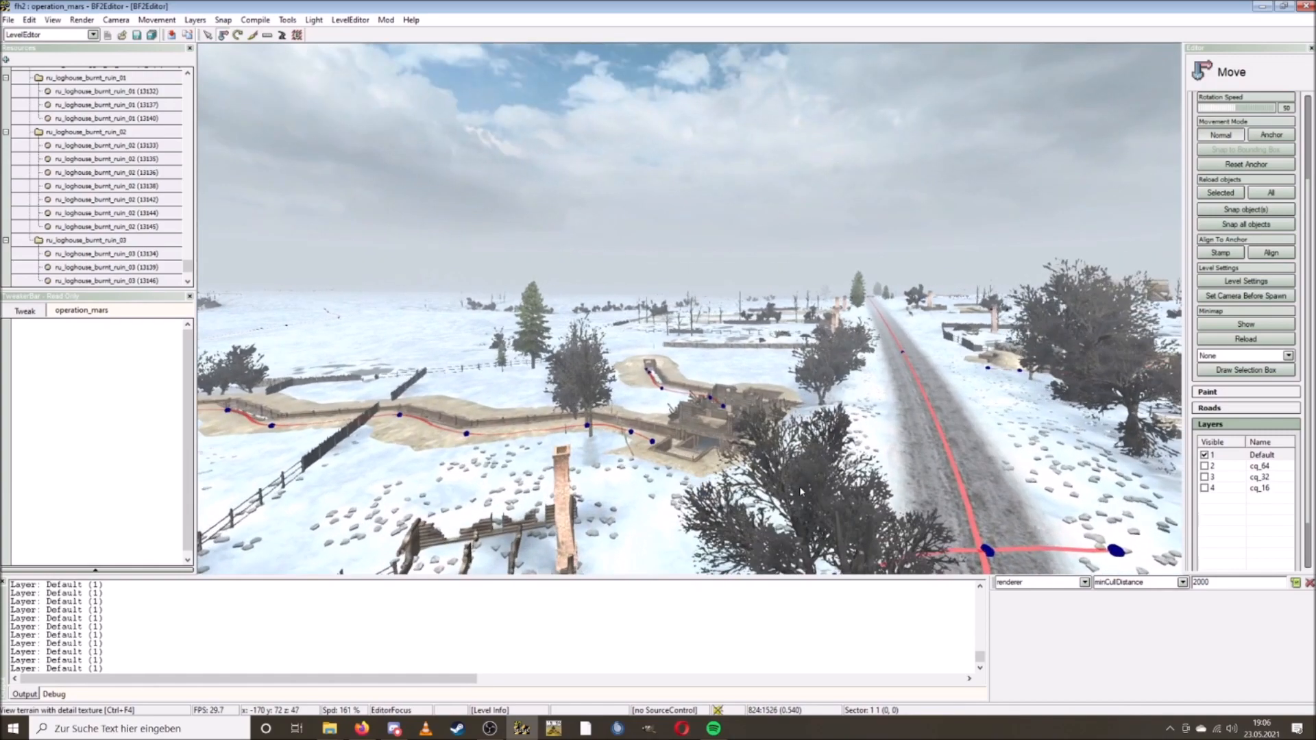
Inspect the ruined log house and log platforms covering the trench from several sides.
key(c)
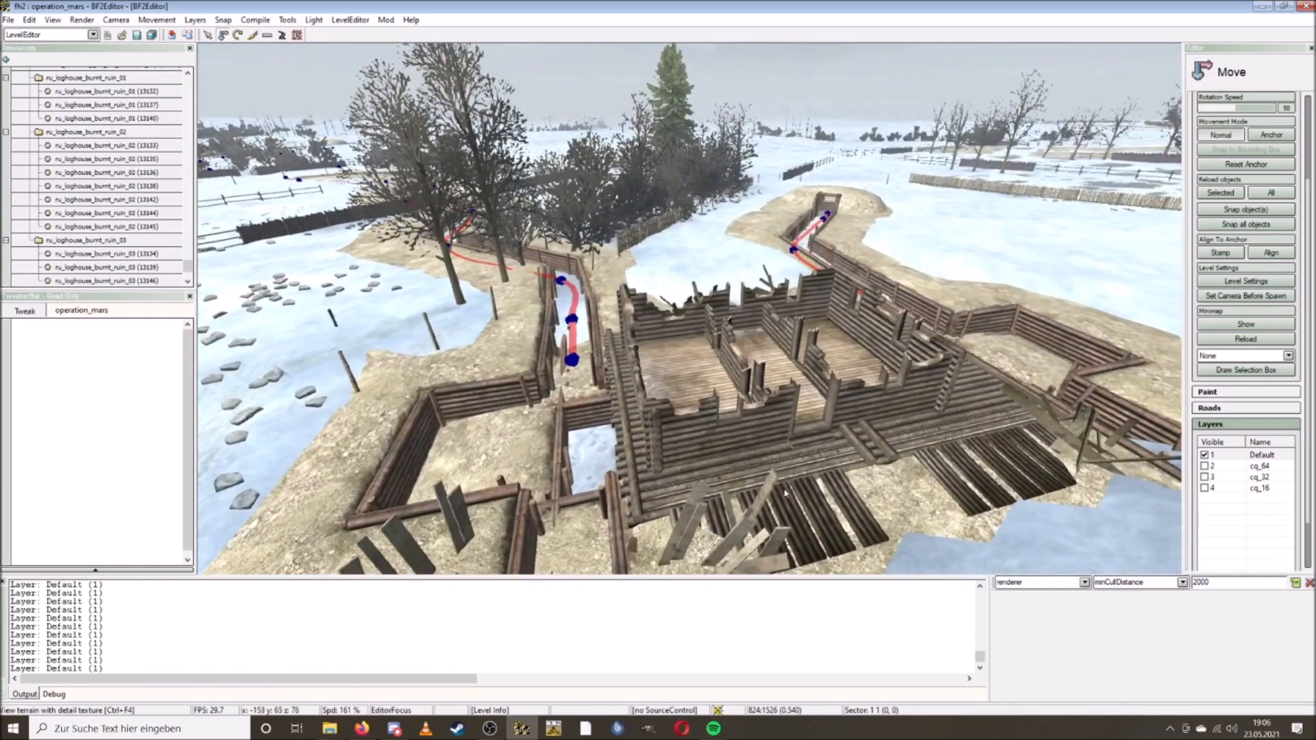
key(c)
key(d)
key(c)
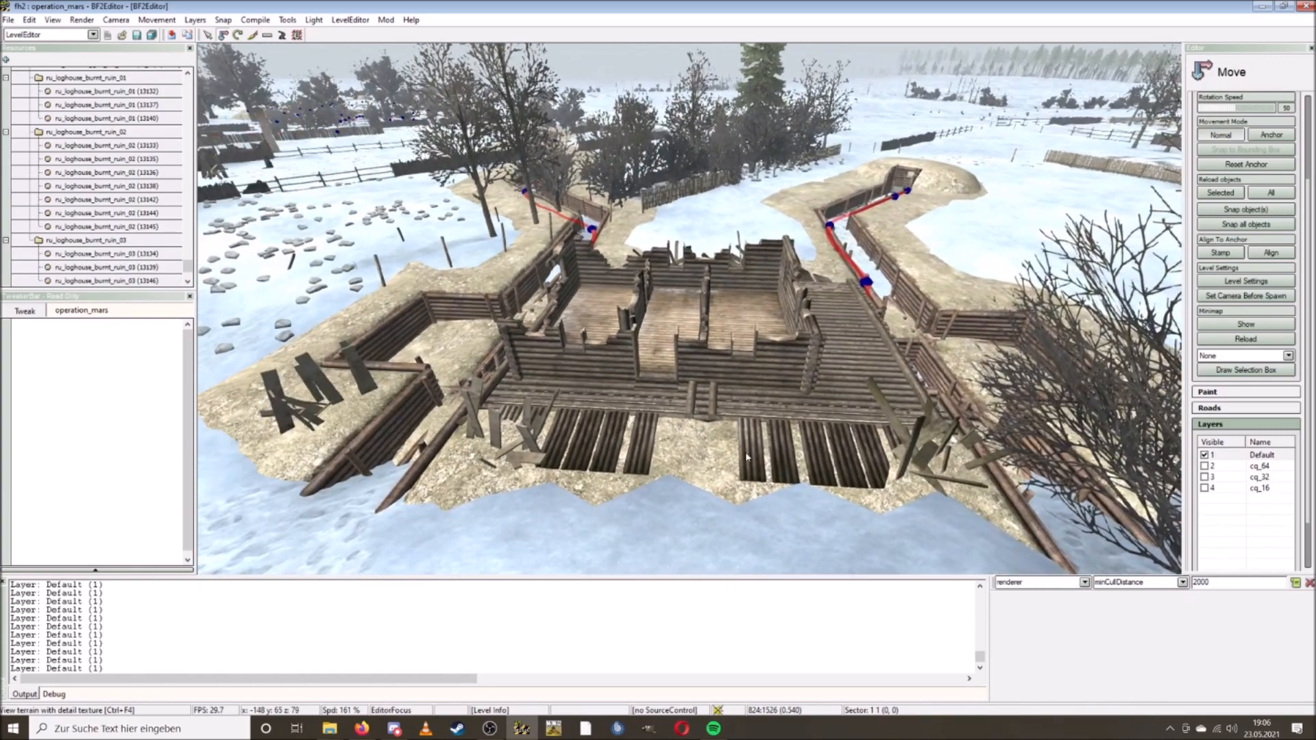
key(w)
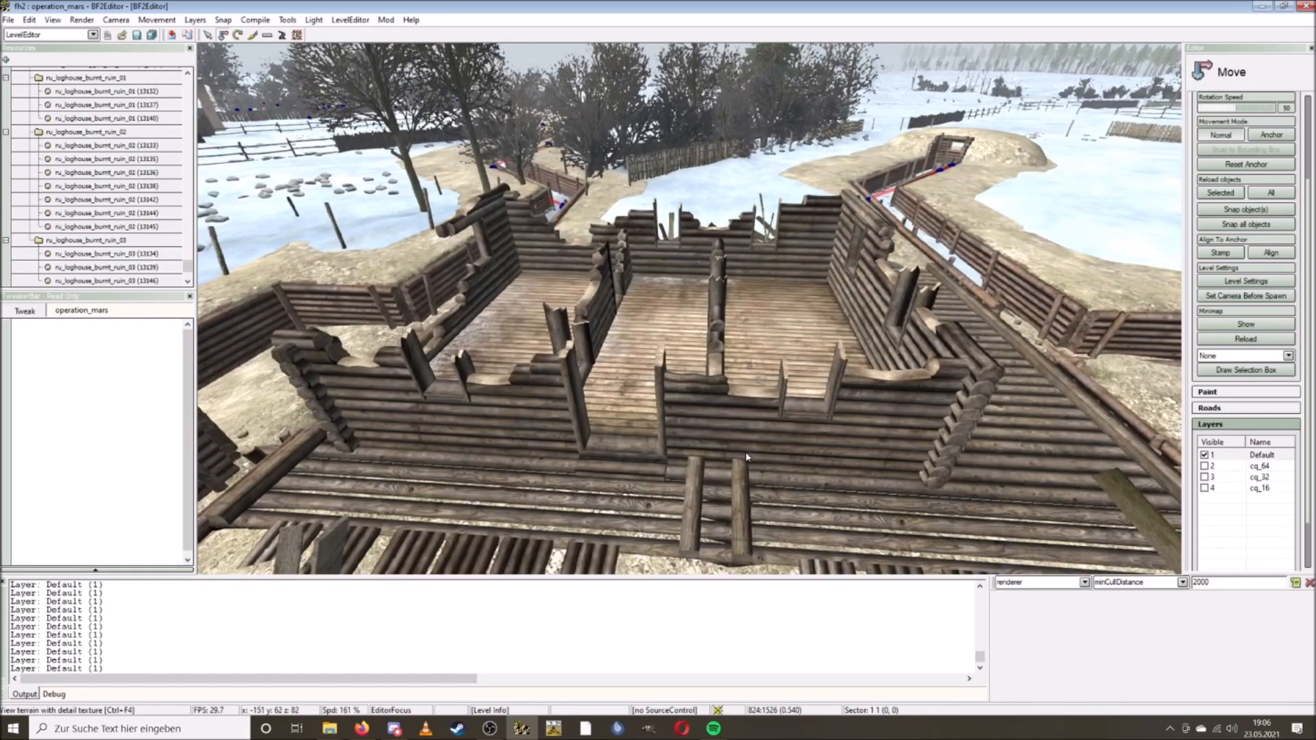
key(a)
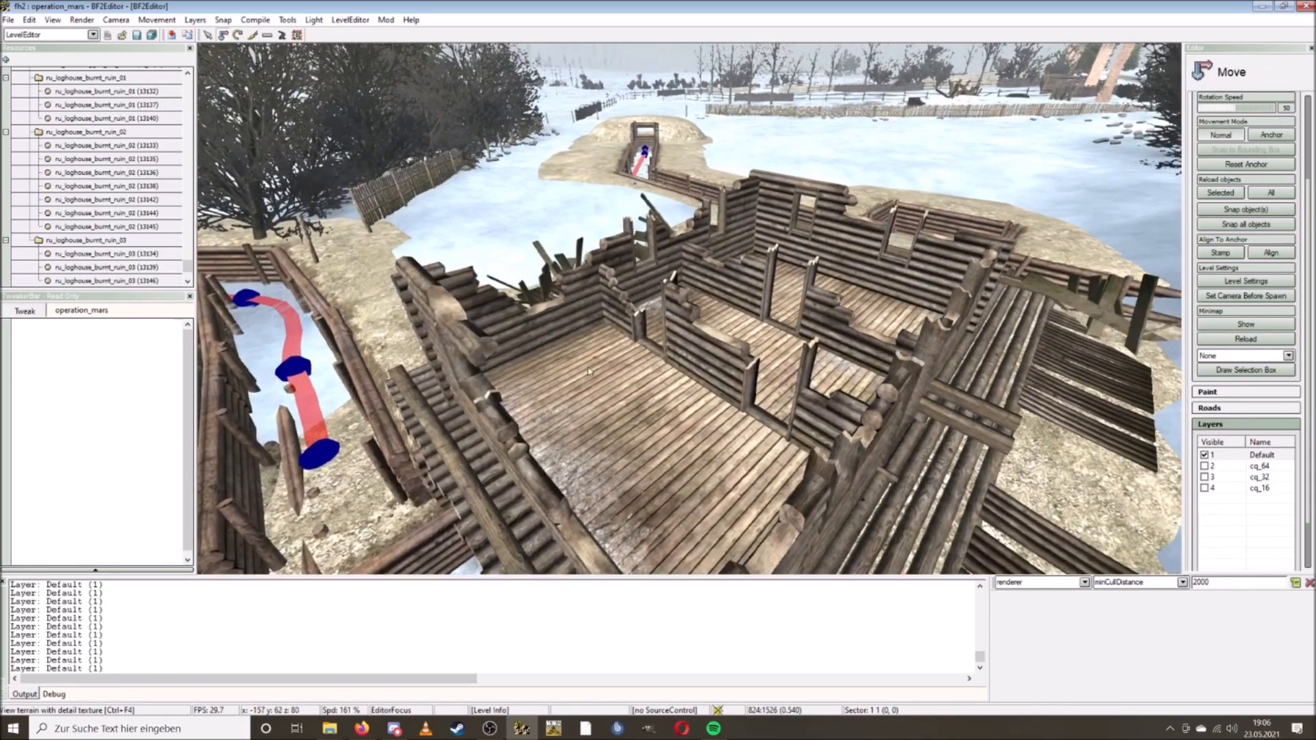
key(s)
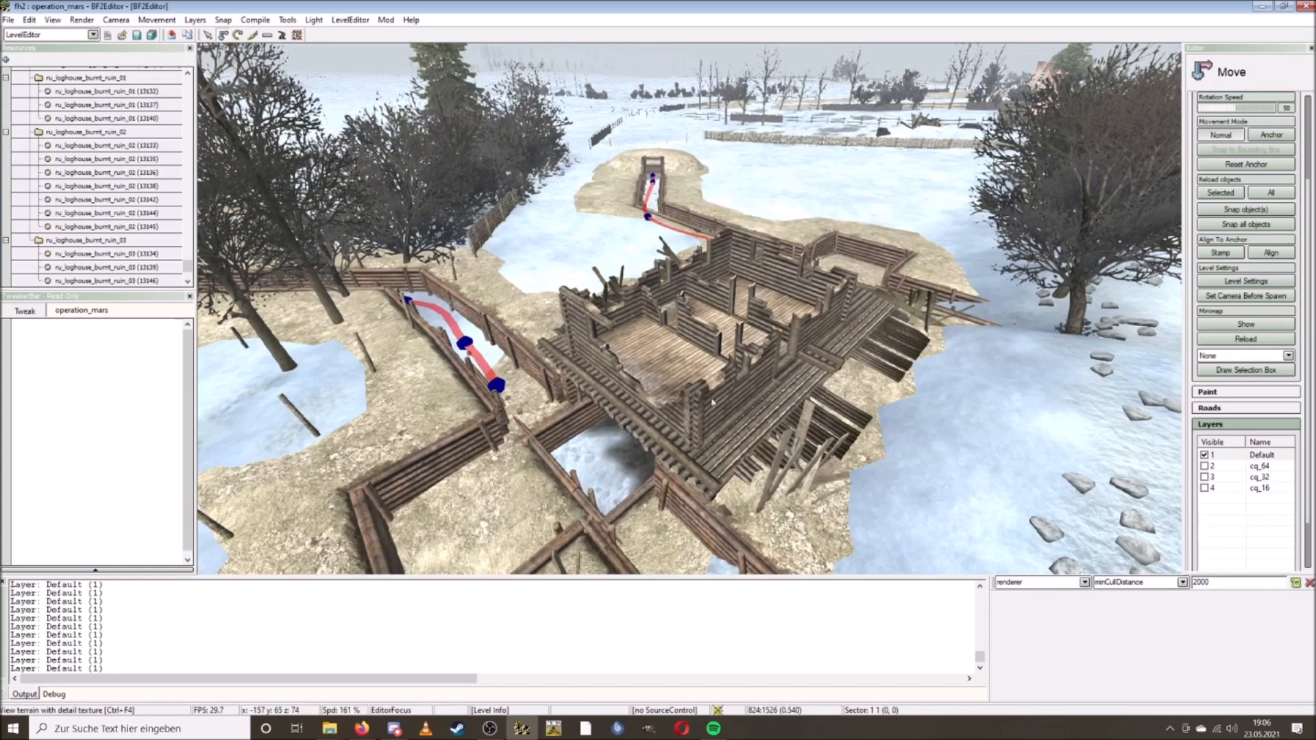
key(w)
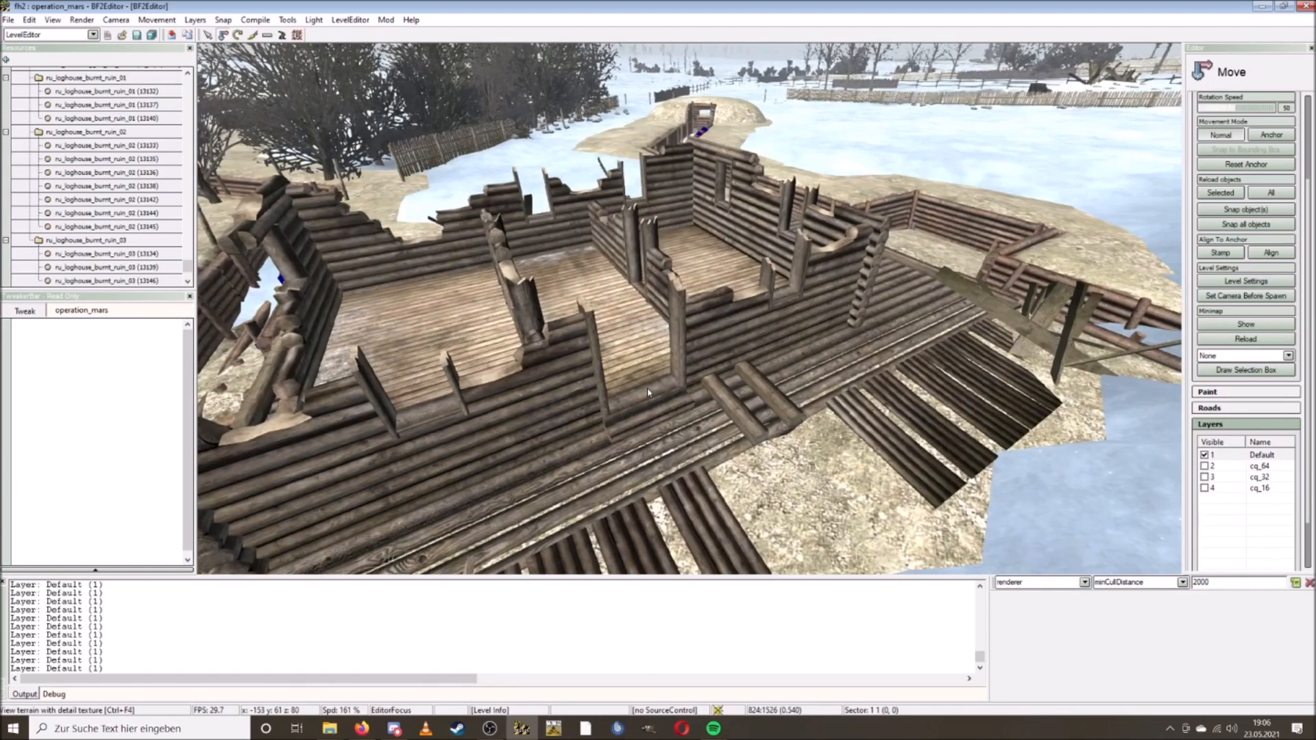
key(s)
Delete the ru_loghouse_3_ruin and both ru_small_log_bridge platforms covering the trench.
click(526, 363)
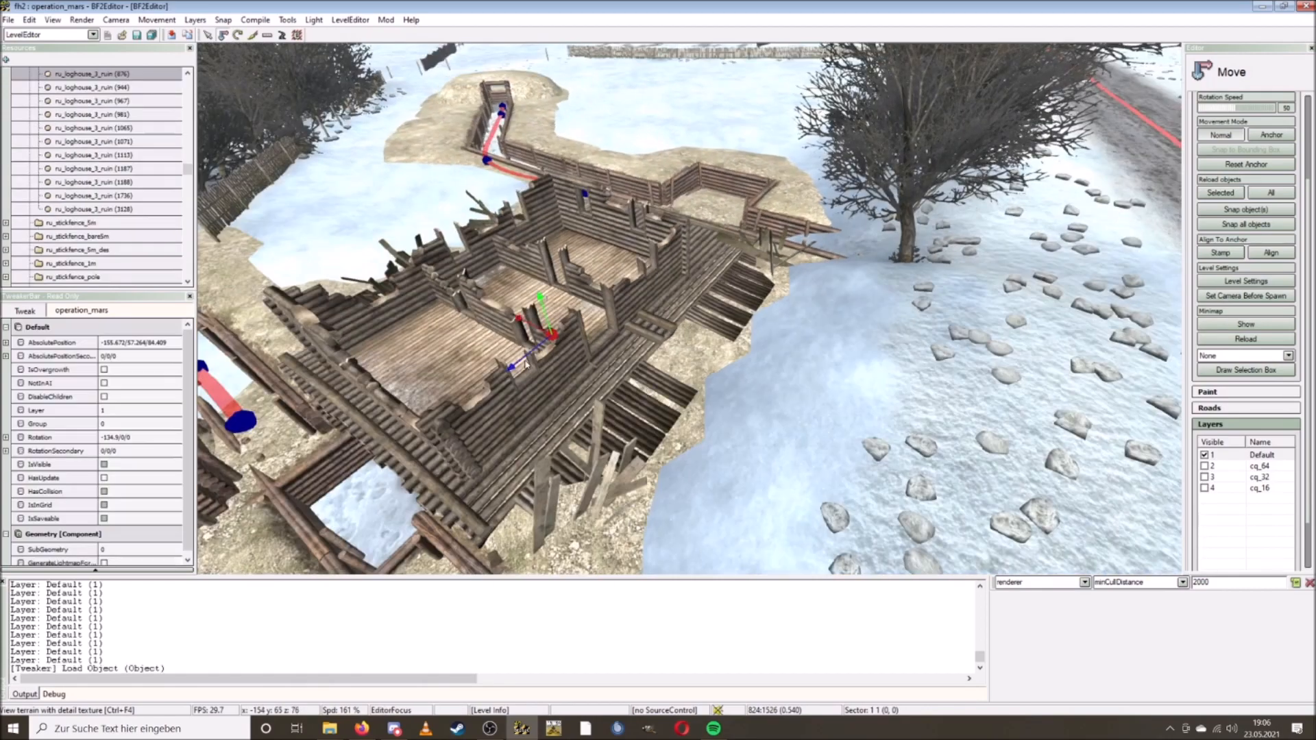
key(Delete)
click(509, 388)
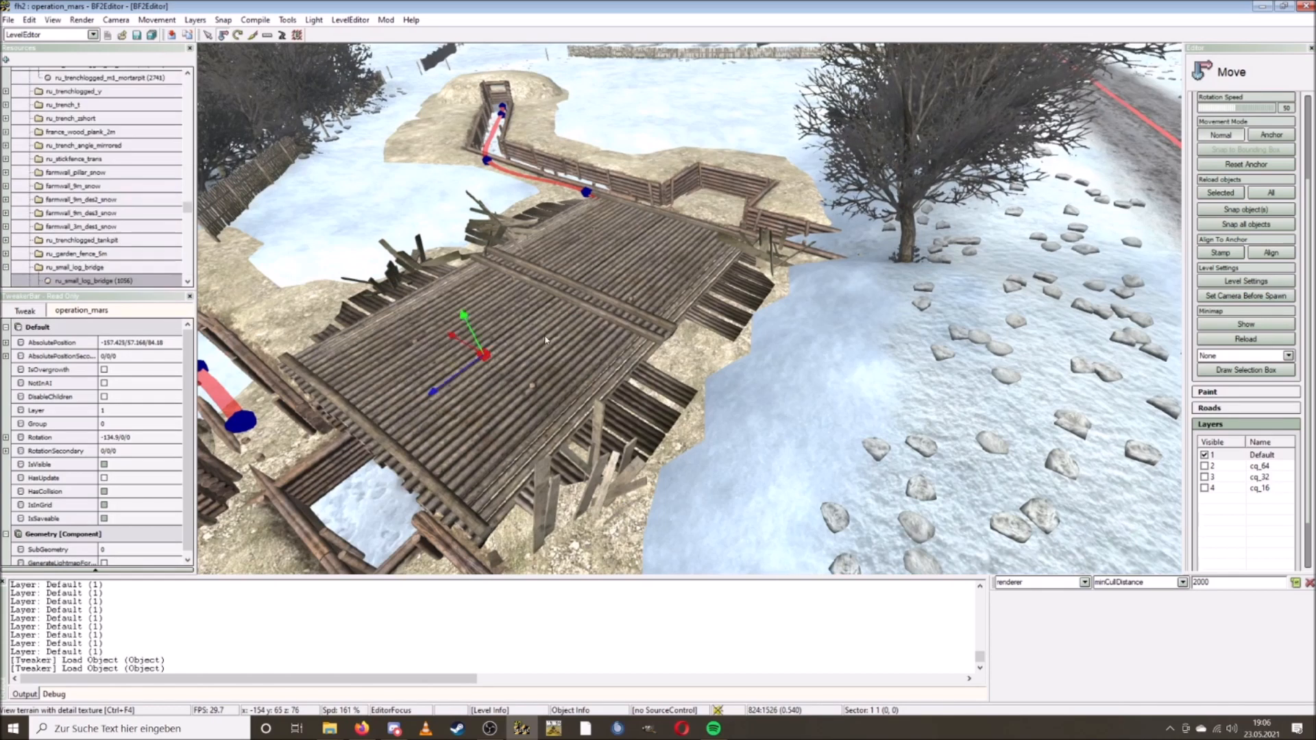
key(Delete)
click(593, 282)
key(Delete)
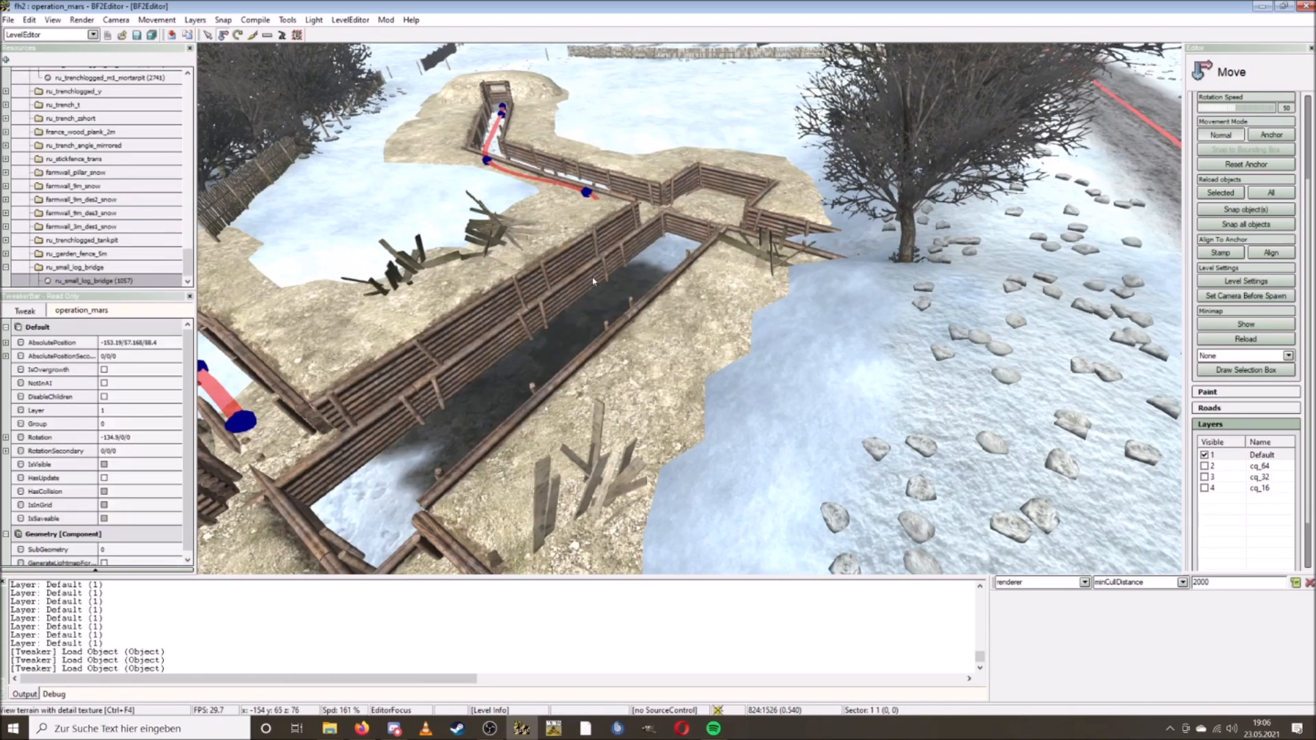
Delete the wooden_trash debris pieces scattered on the ground around the long, deep trench.
key(Delete)
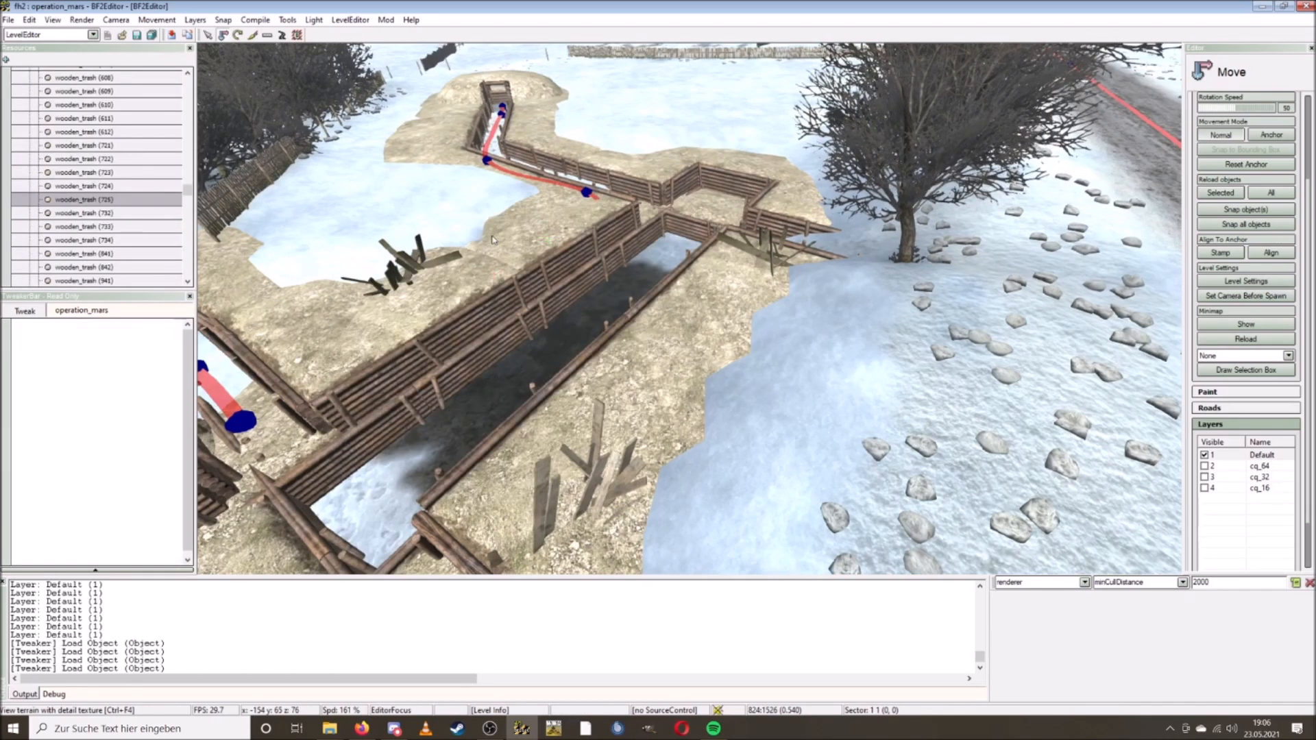
click(408, 269)
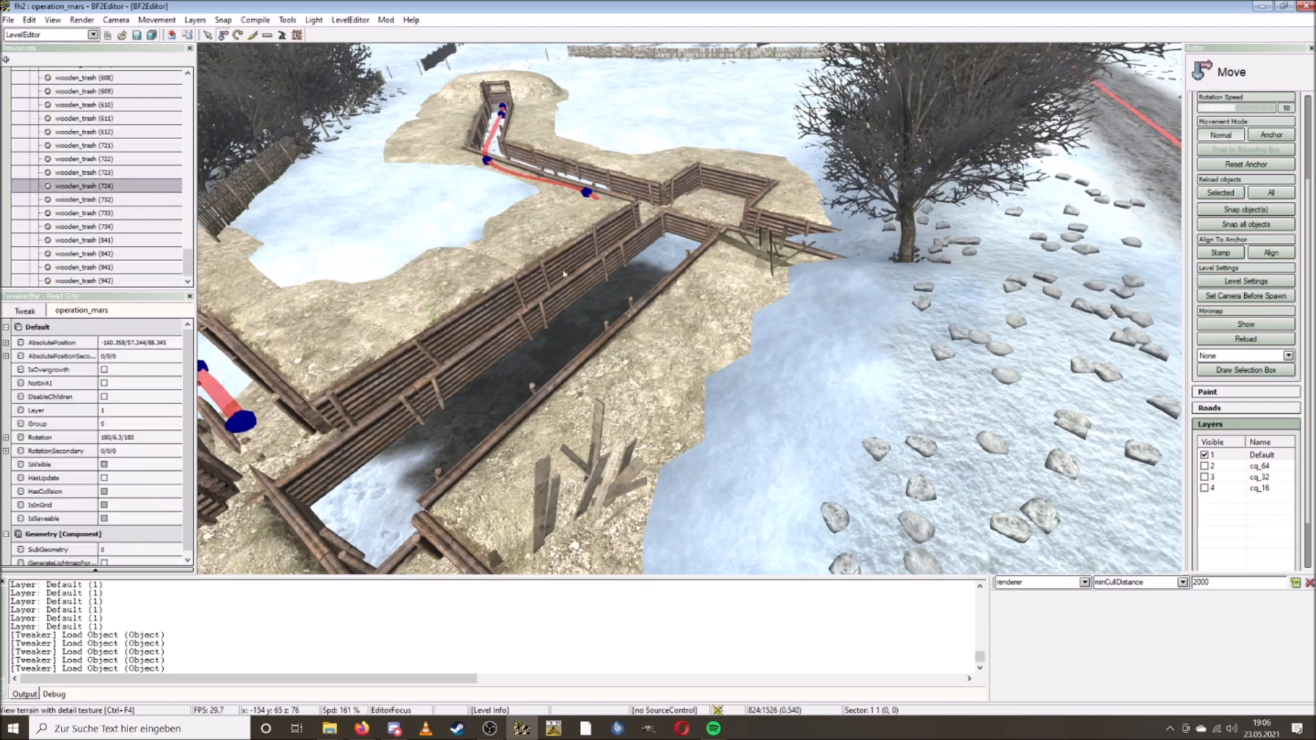
key(Delete)
scroll(620, 403, up, 5)
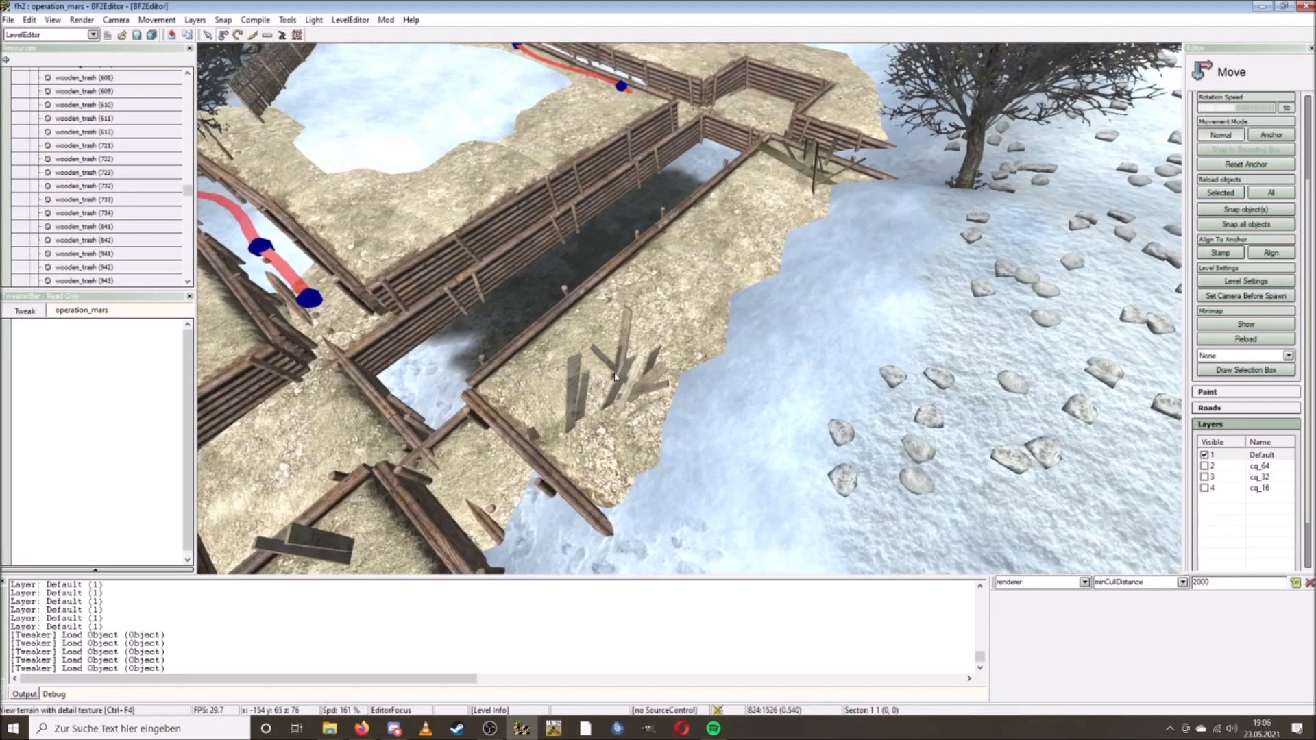
click(623, 378)
key(Delete)
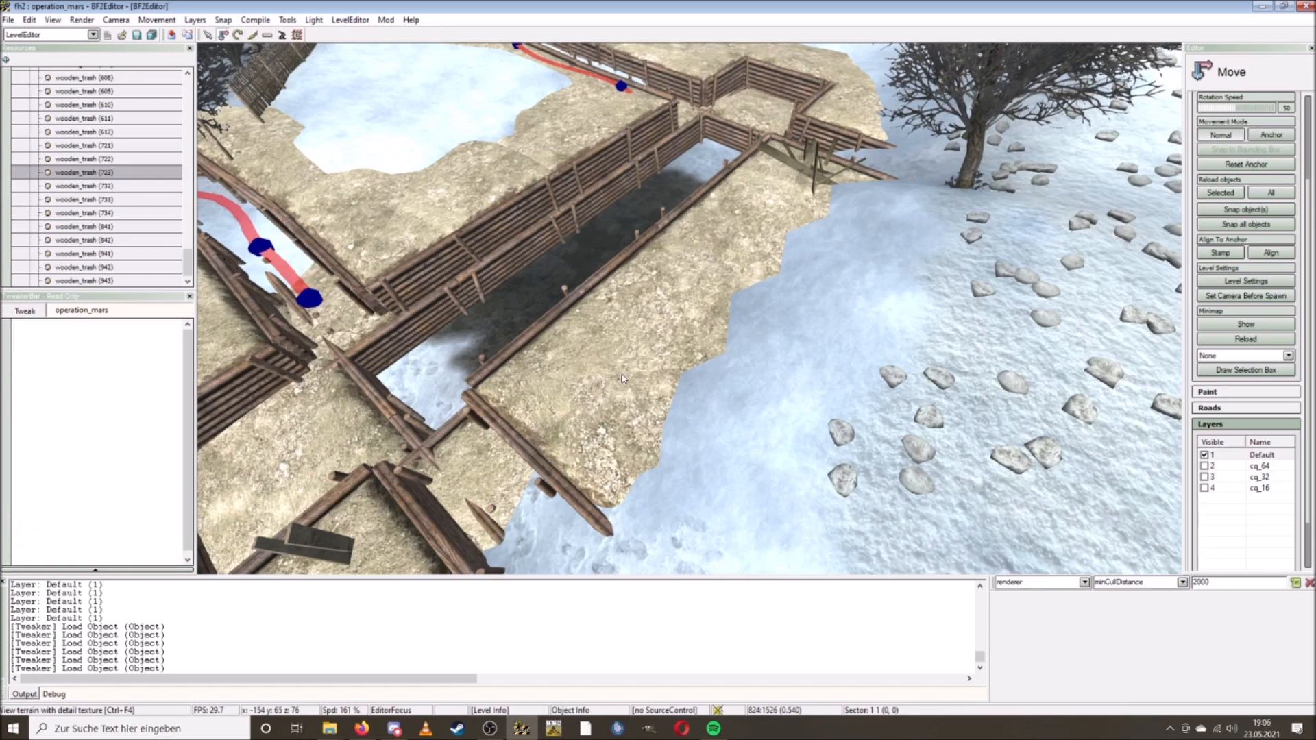
click(815, 177)
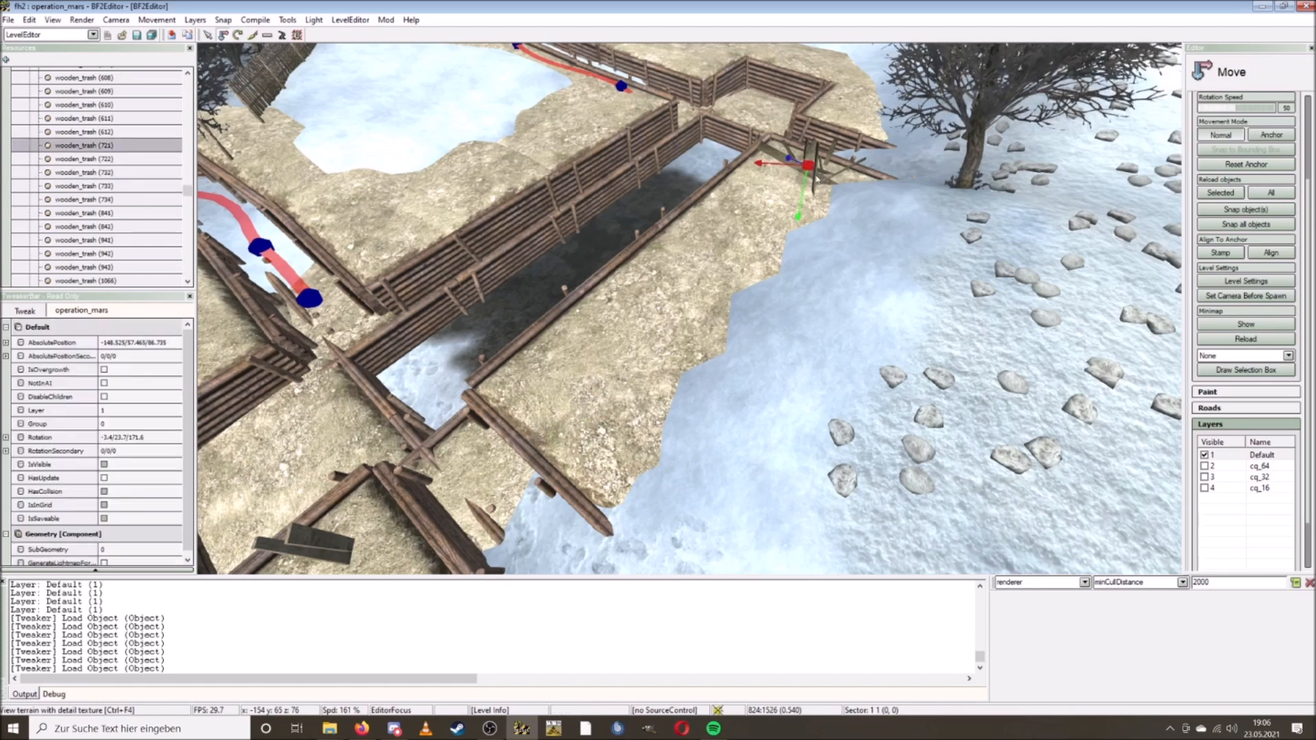
key(Delete)
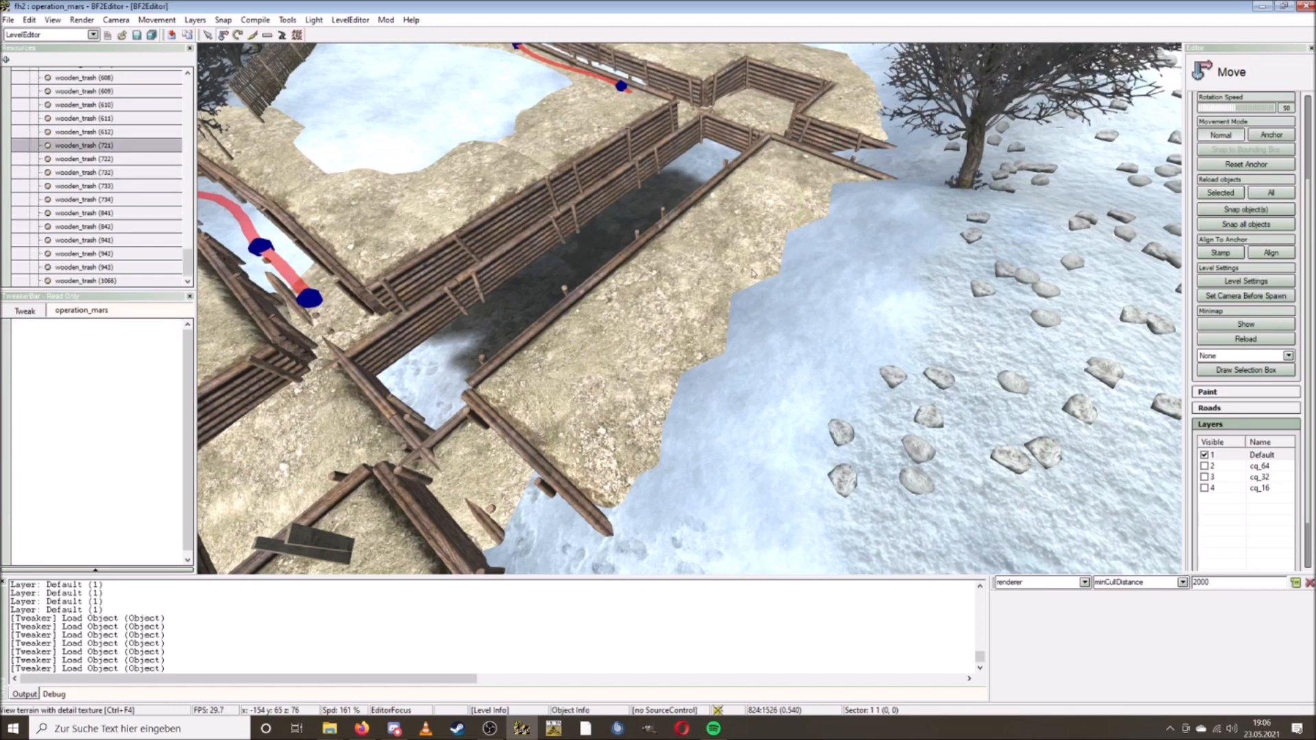
Select the ru_trenchlogged_tankpit forming the deep trench pit and open the object choice for replacing it.
right_drag(641, 220, 615, 196)
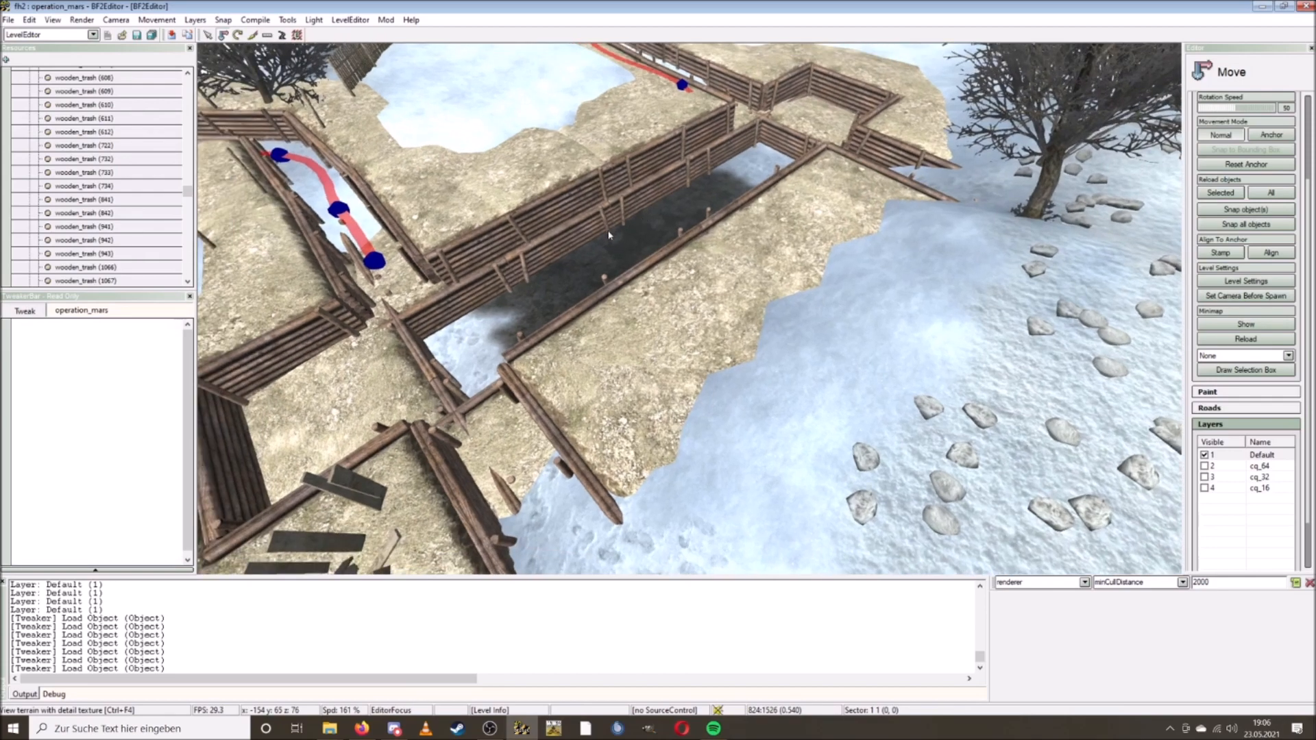
right_drag(515, 311, 582, 333)
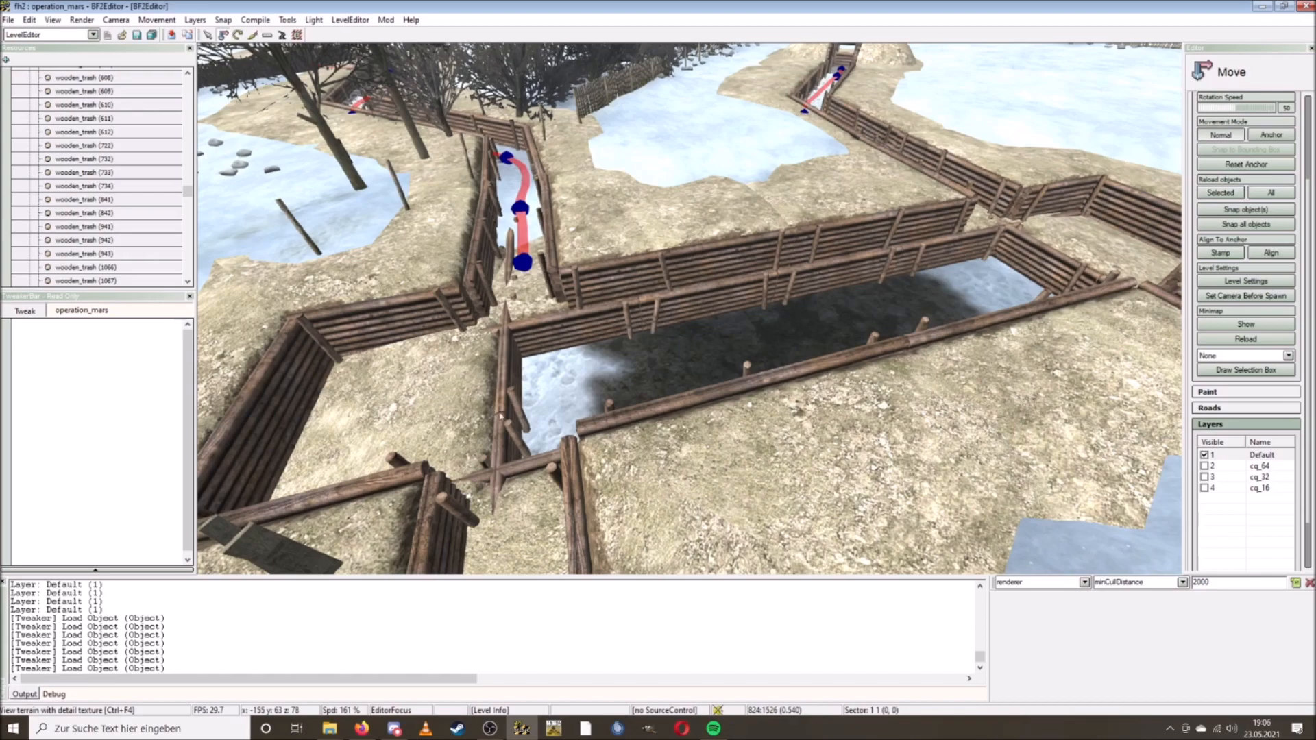
key(w)
right_drag(532, 352, 796, 357)
key(s)
key(w)
click(806, 315)
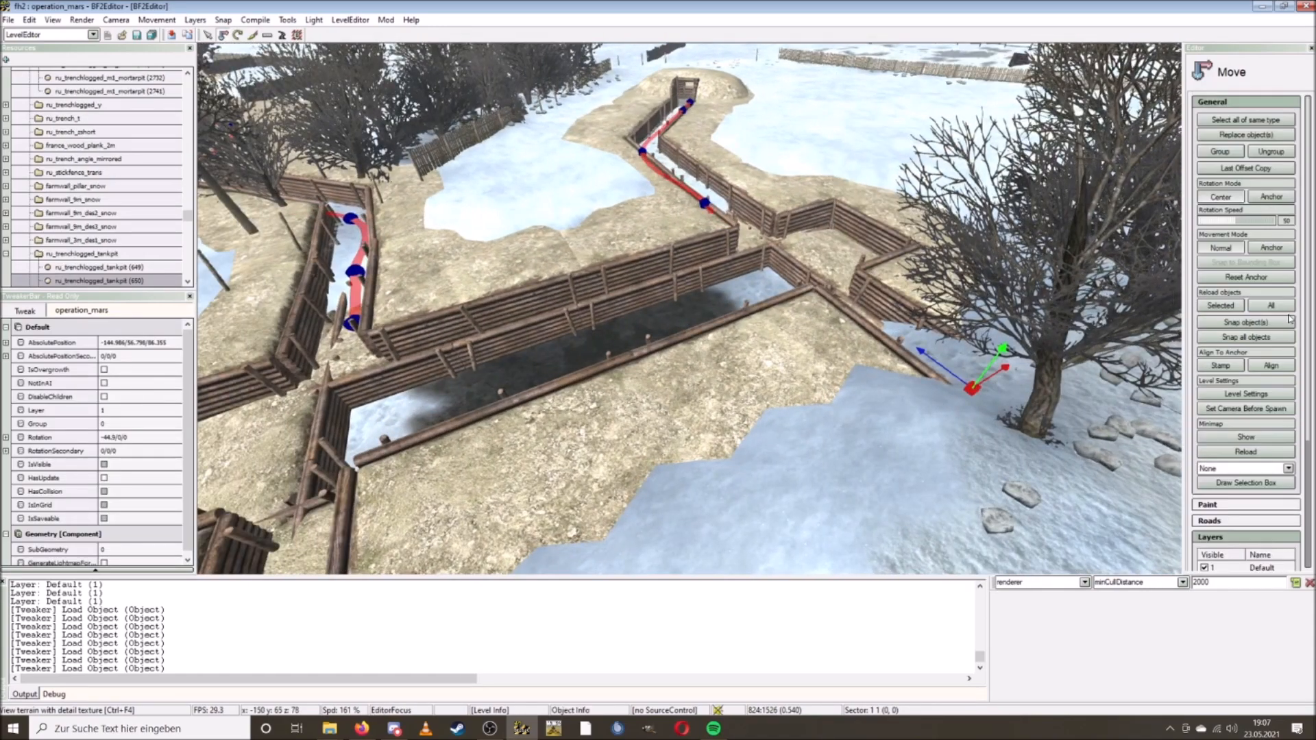
click(1247, 134)
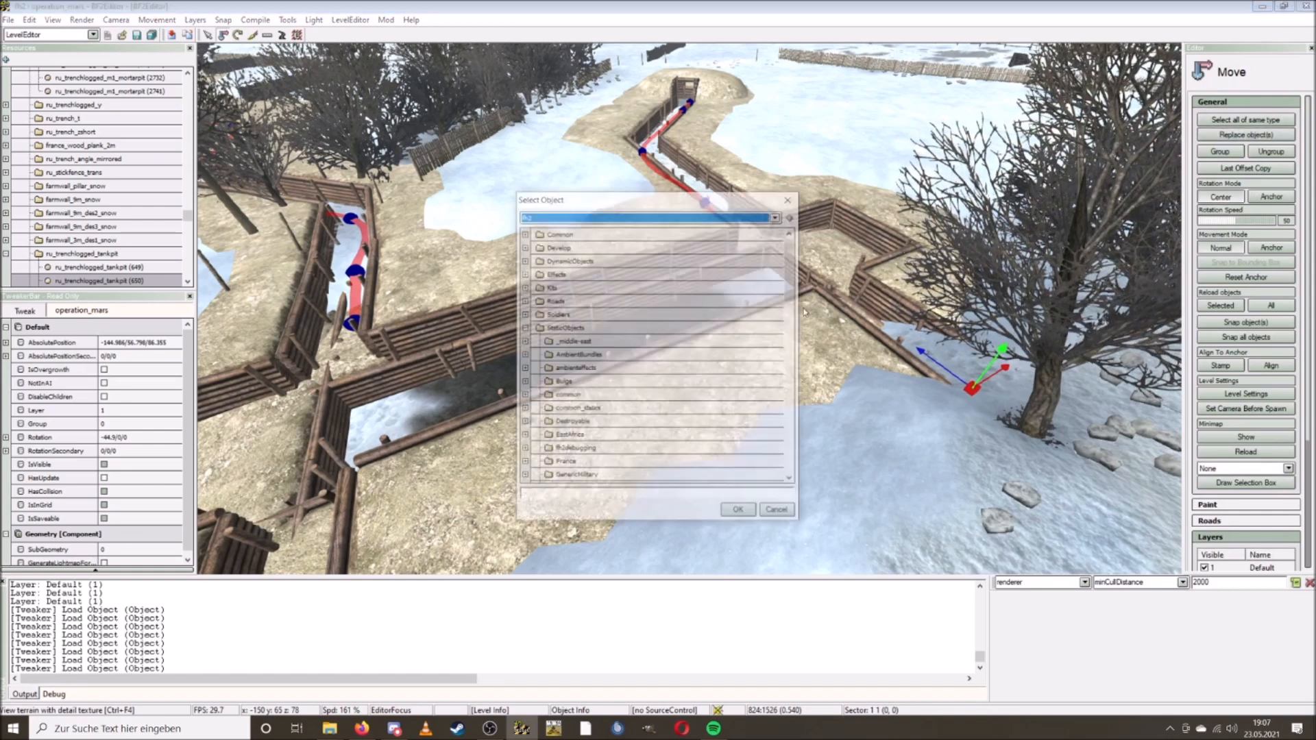
Replace the tank pit with ru_trenchlogged_basement.con from the Russia trenches_modular_logged folder.
drag(795, 266, 784, 344)
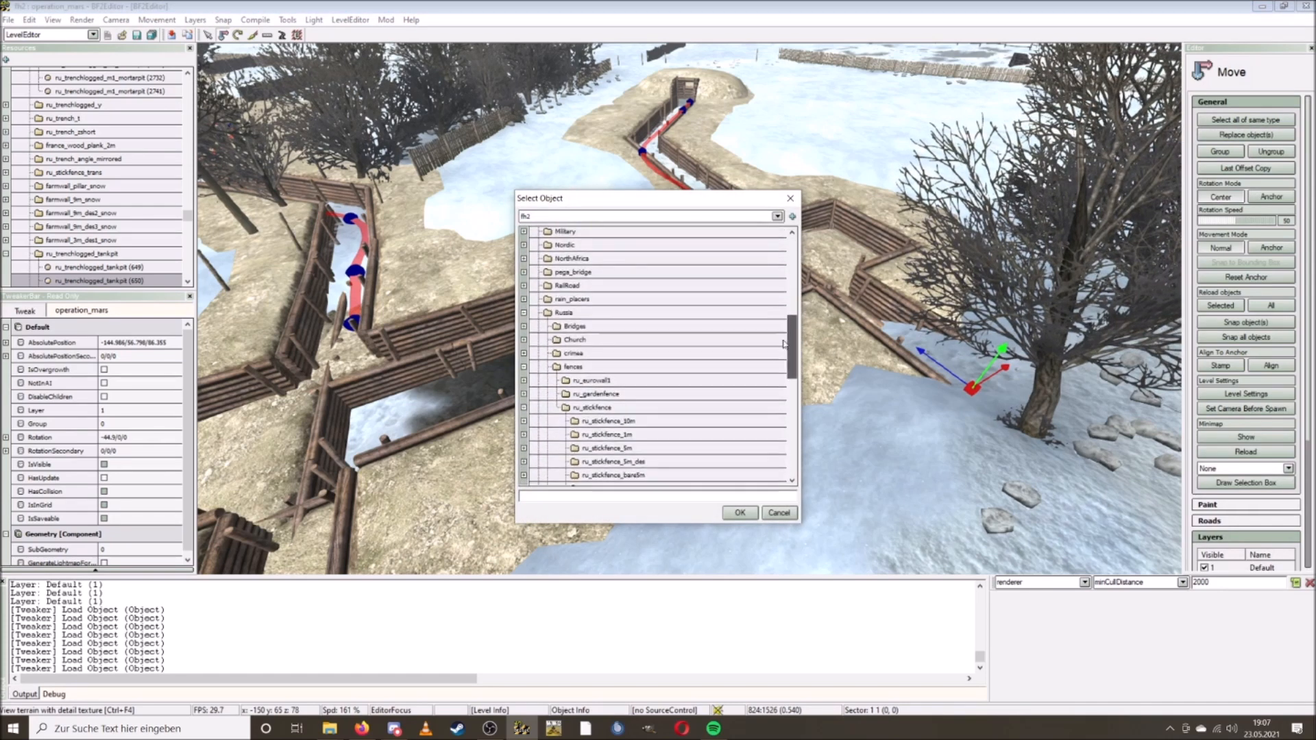
scroll(555, 381, down, 3)
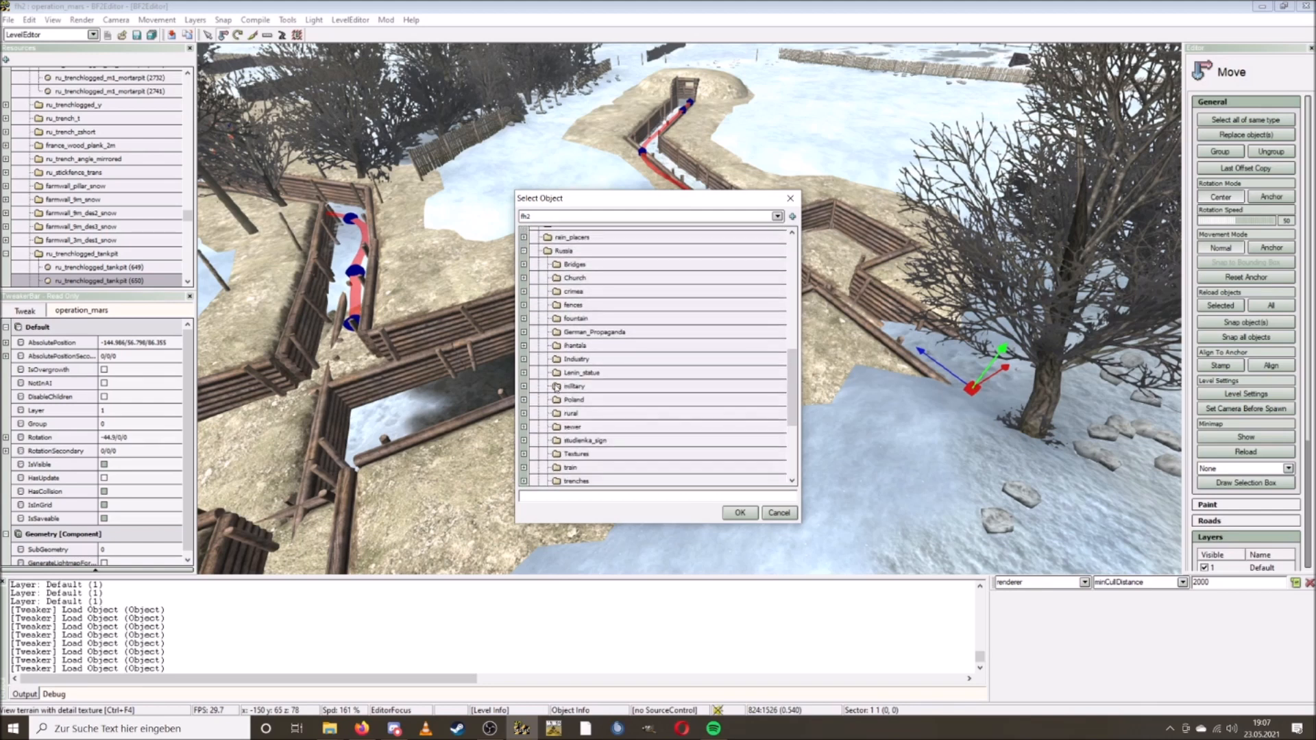
click(525, 384)
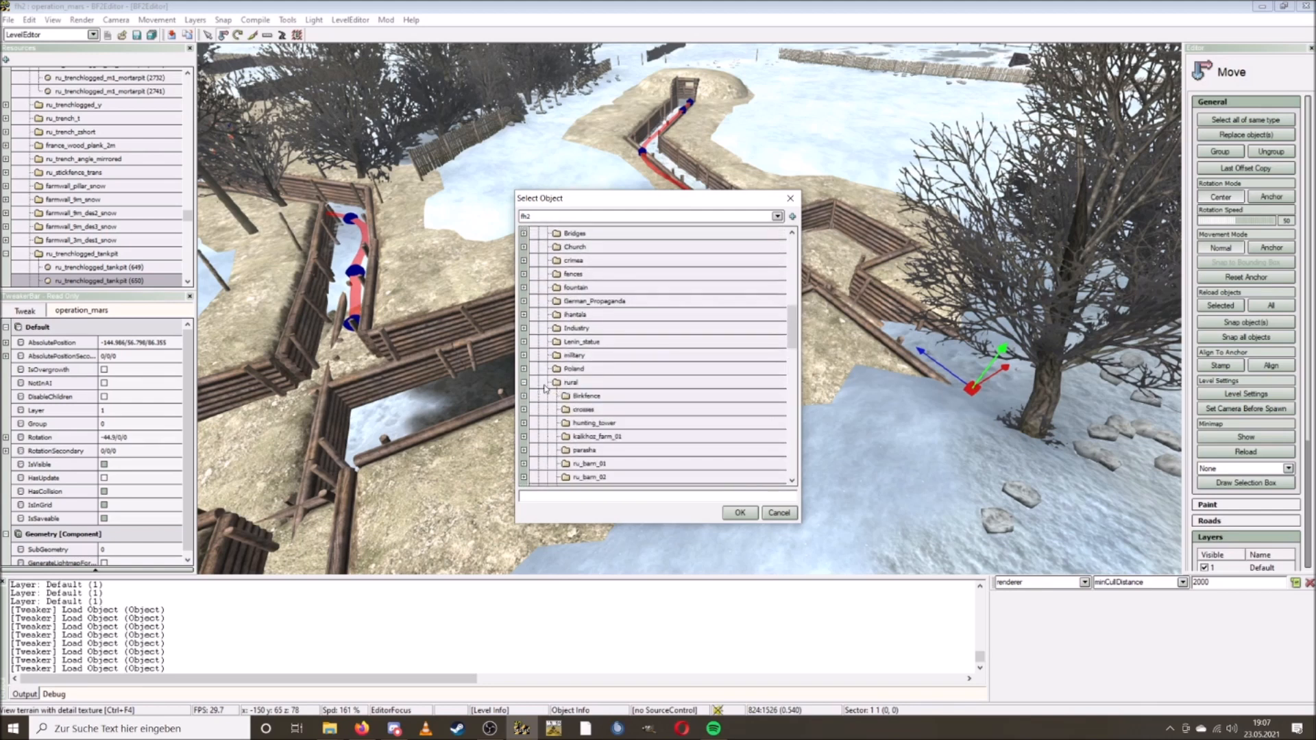
scroll(545, 387, down, 3)
click(526, 313)
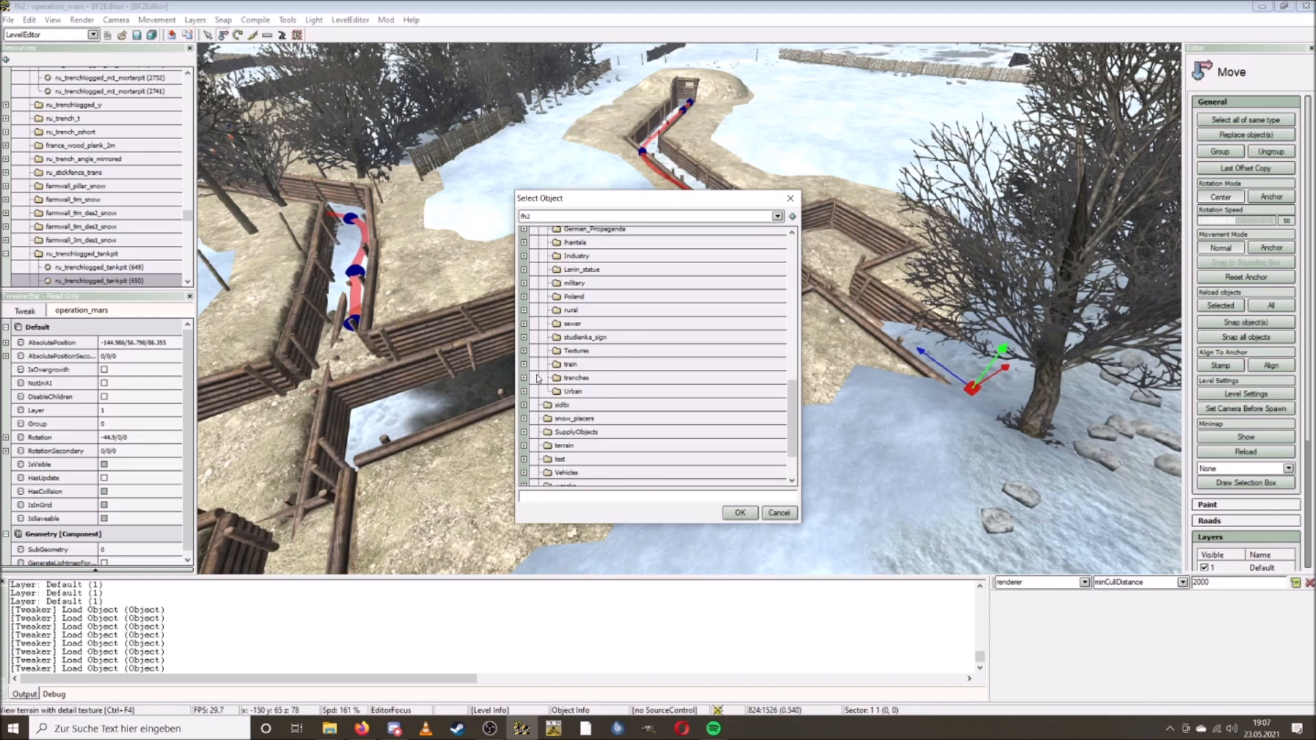
click(525, 378)
scroll(538, 381, down, 1)
scroll(539, 382, down, 1)
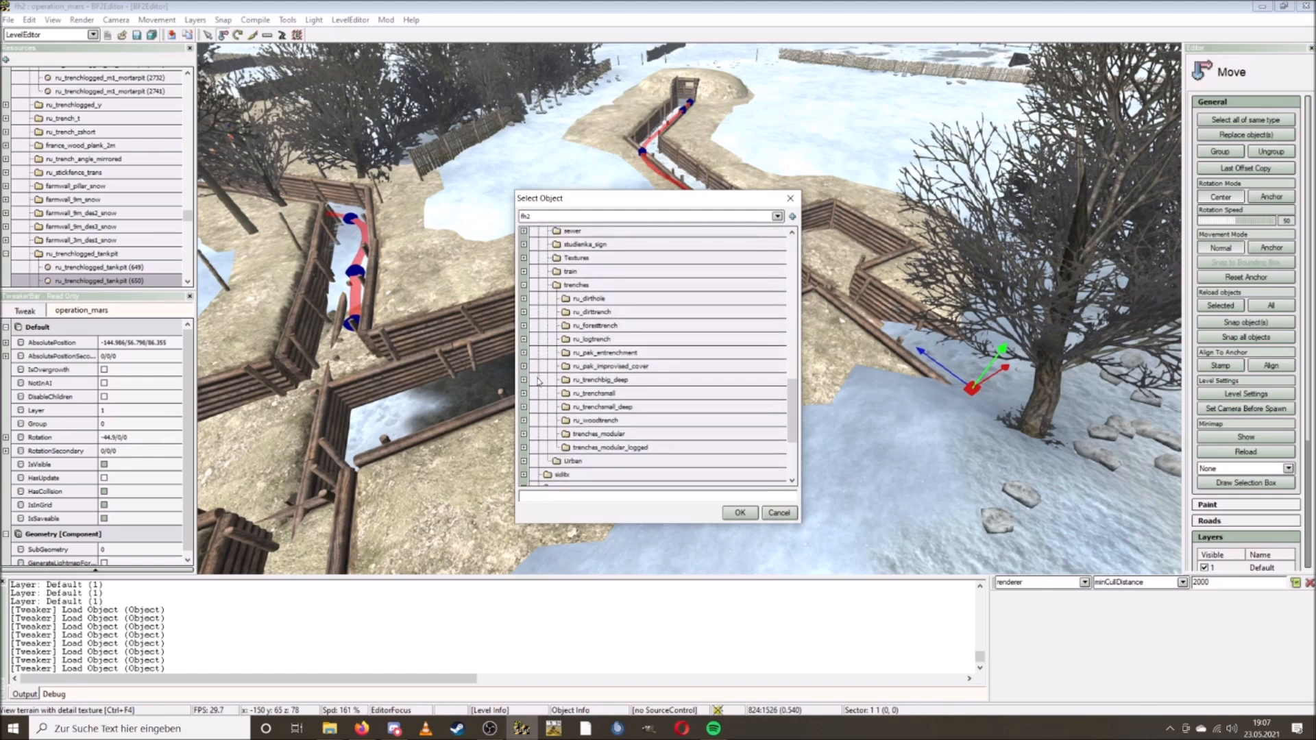
click(523, 447)
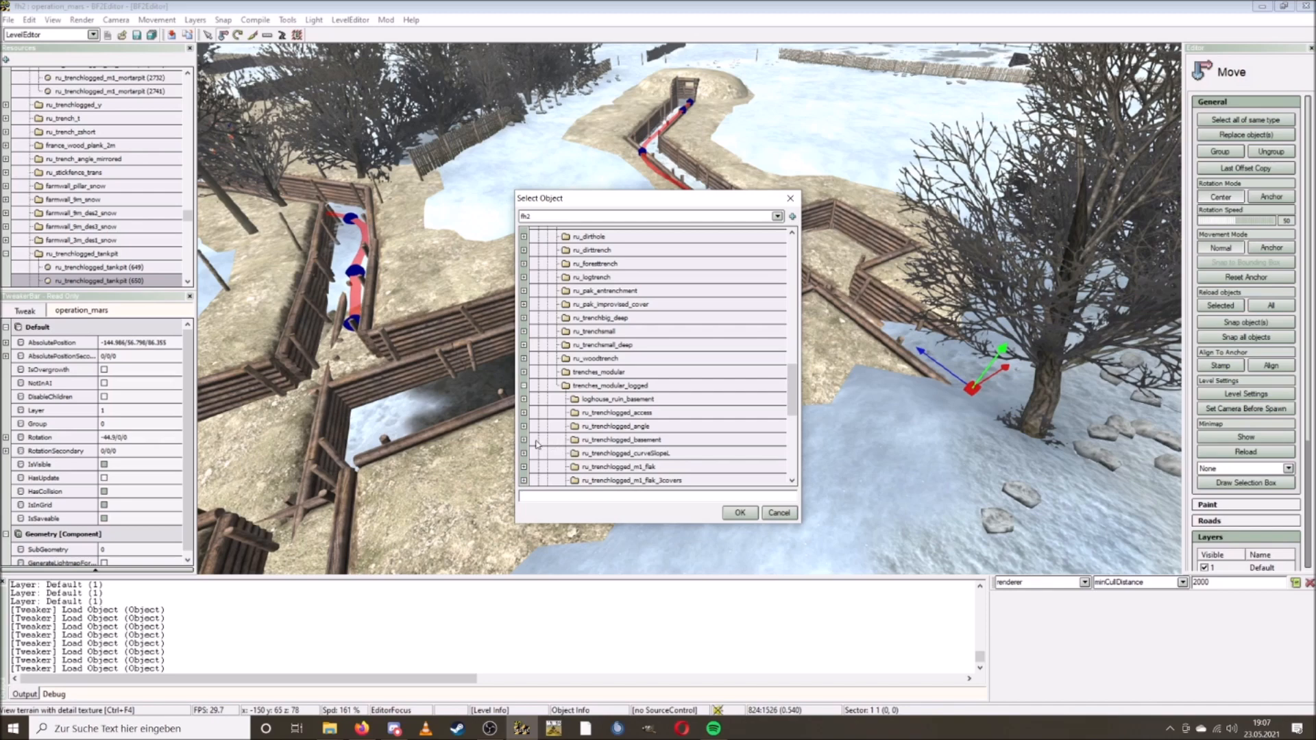
click(523, 439)
click(641, 468)
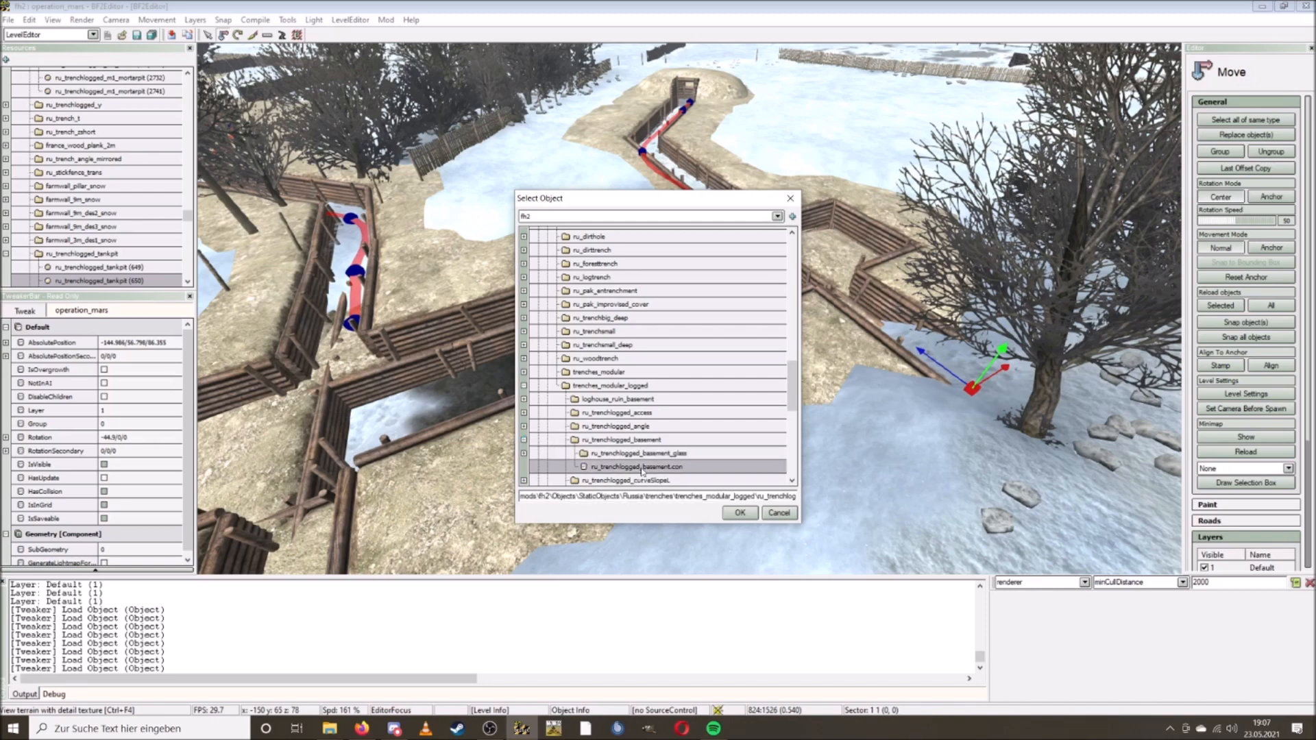
click(748, 517)
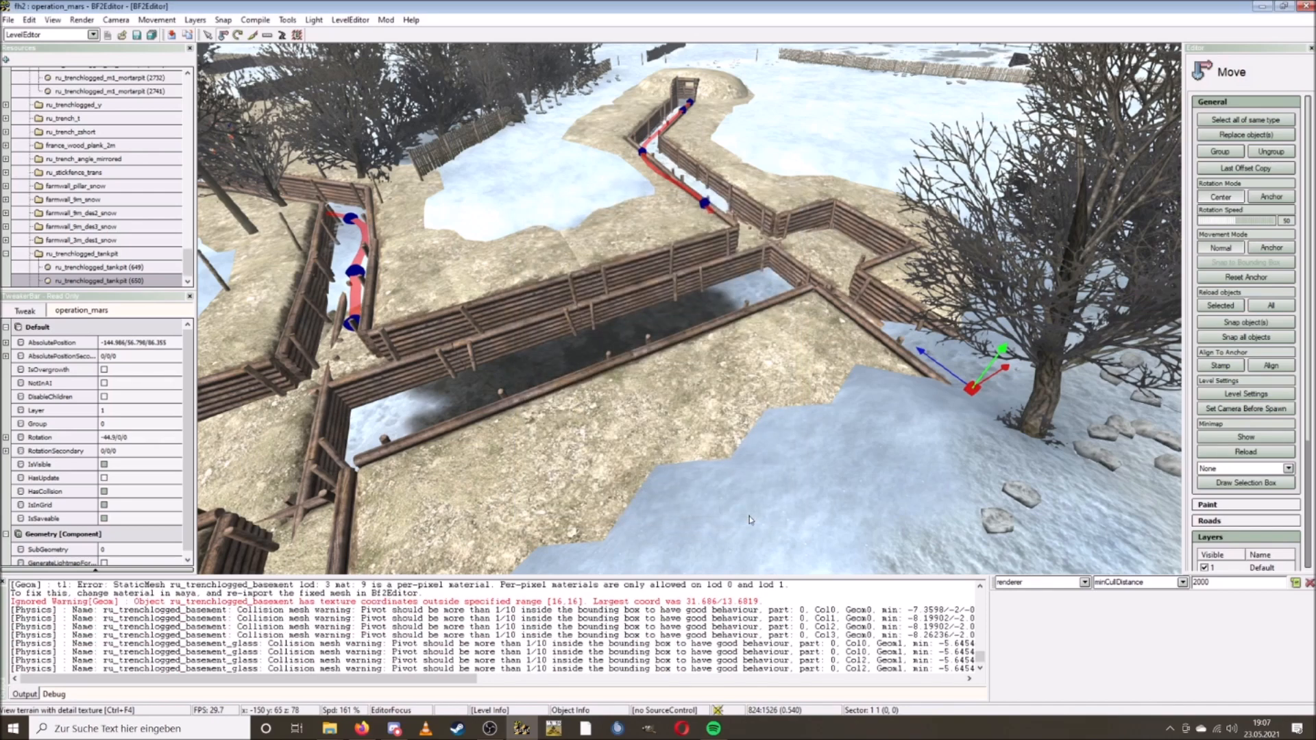
Delete the long ru_trenchlogged_short_half log wall piece running along the window-side wall inside the new basement.
right_drag(751, 521, 826, 439)
right_drag(604, 342, 691, 415)
key(w)
key(a)
key(s)
key(s)
key(w)
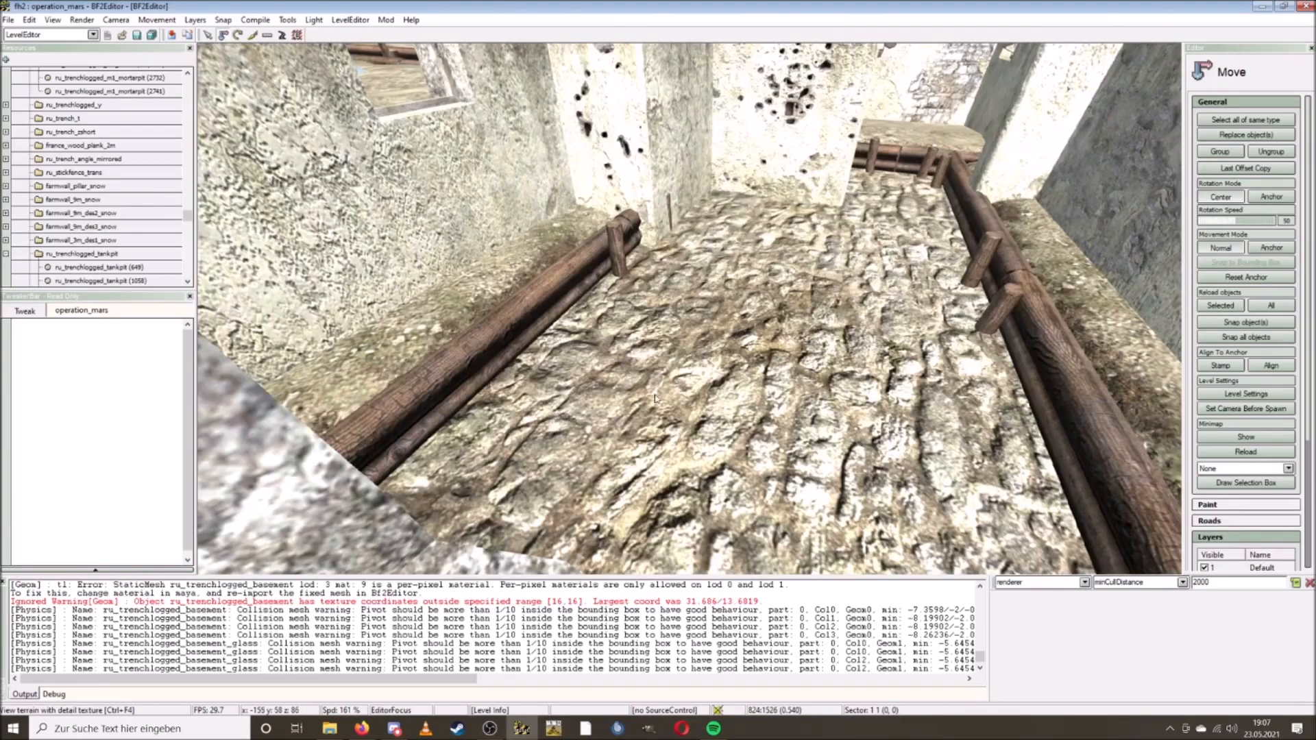
click(487, 303)
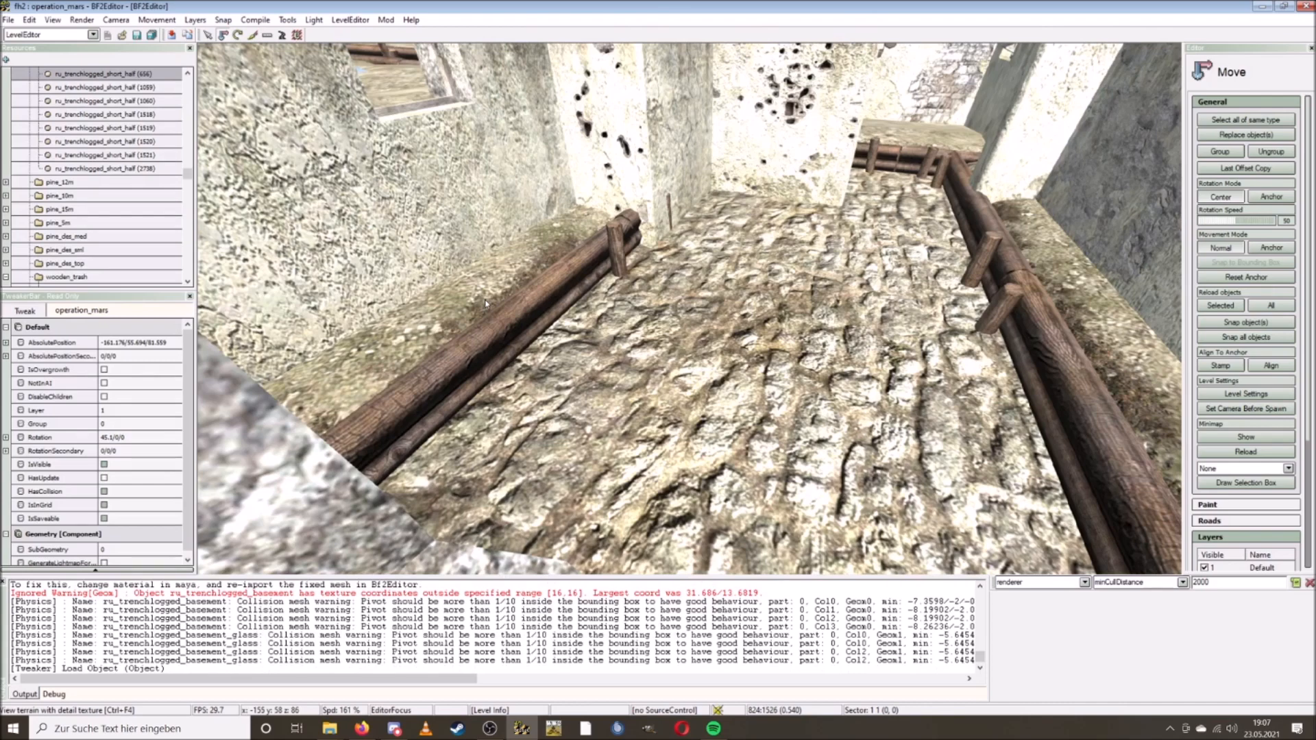
key(Delete)
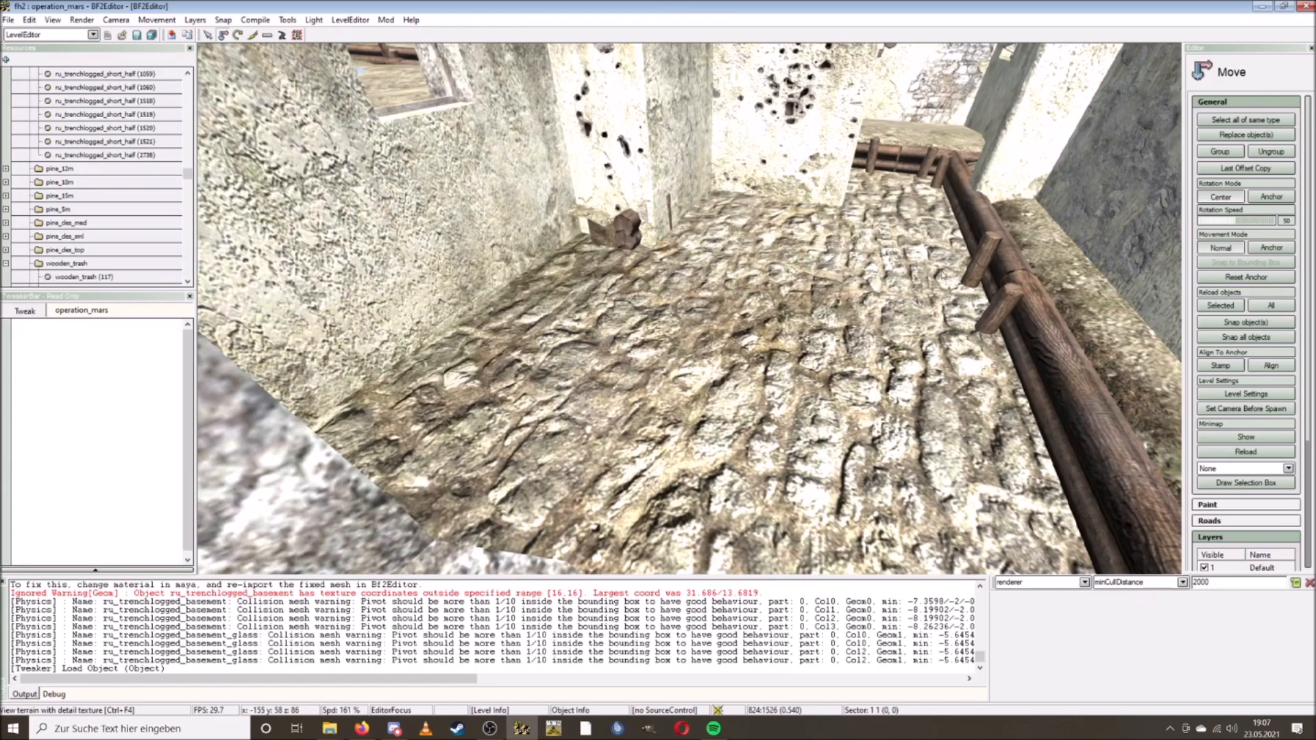
Delete the three remaining ru_trenchlogged_short_half pieces sticking up through the basement floor.
right_drag(931, 326, 938, 269)
click(939, 269)
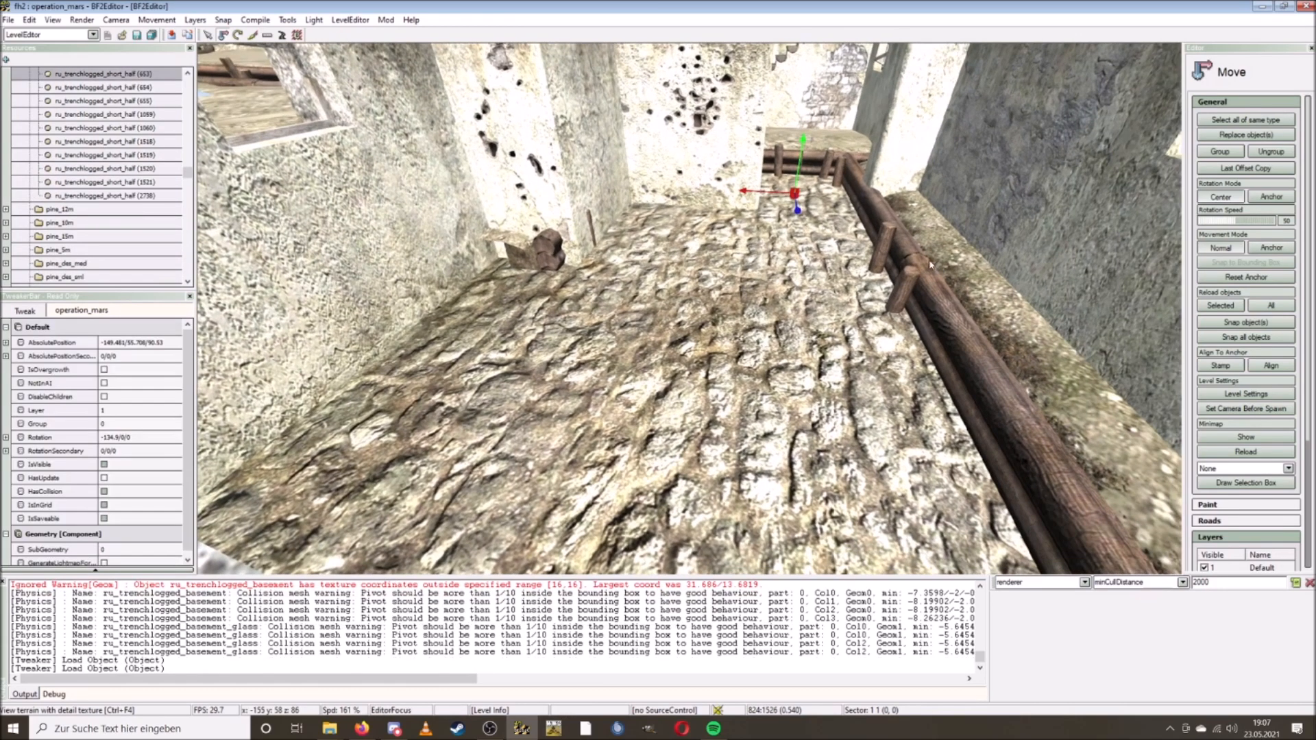
key(Delete)
click(828, 156)
key(Delete)
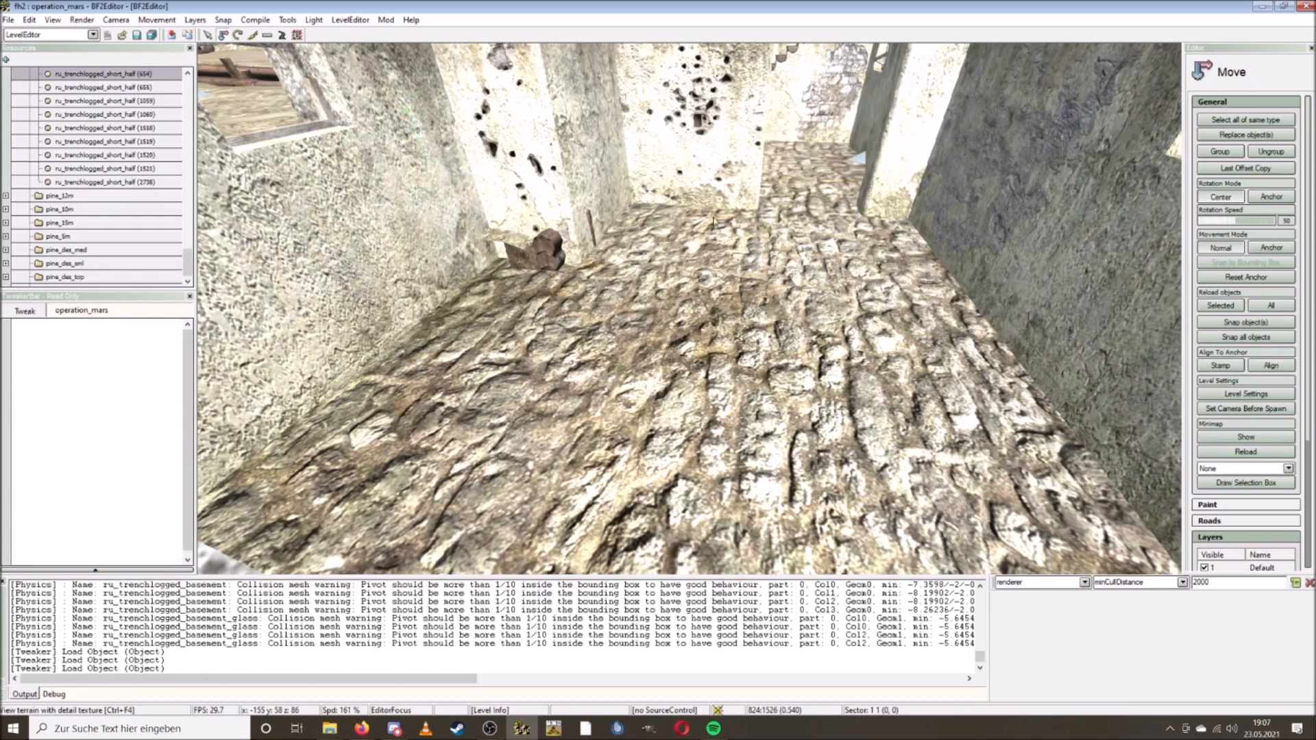
click(538, 250)
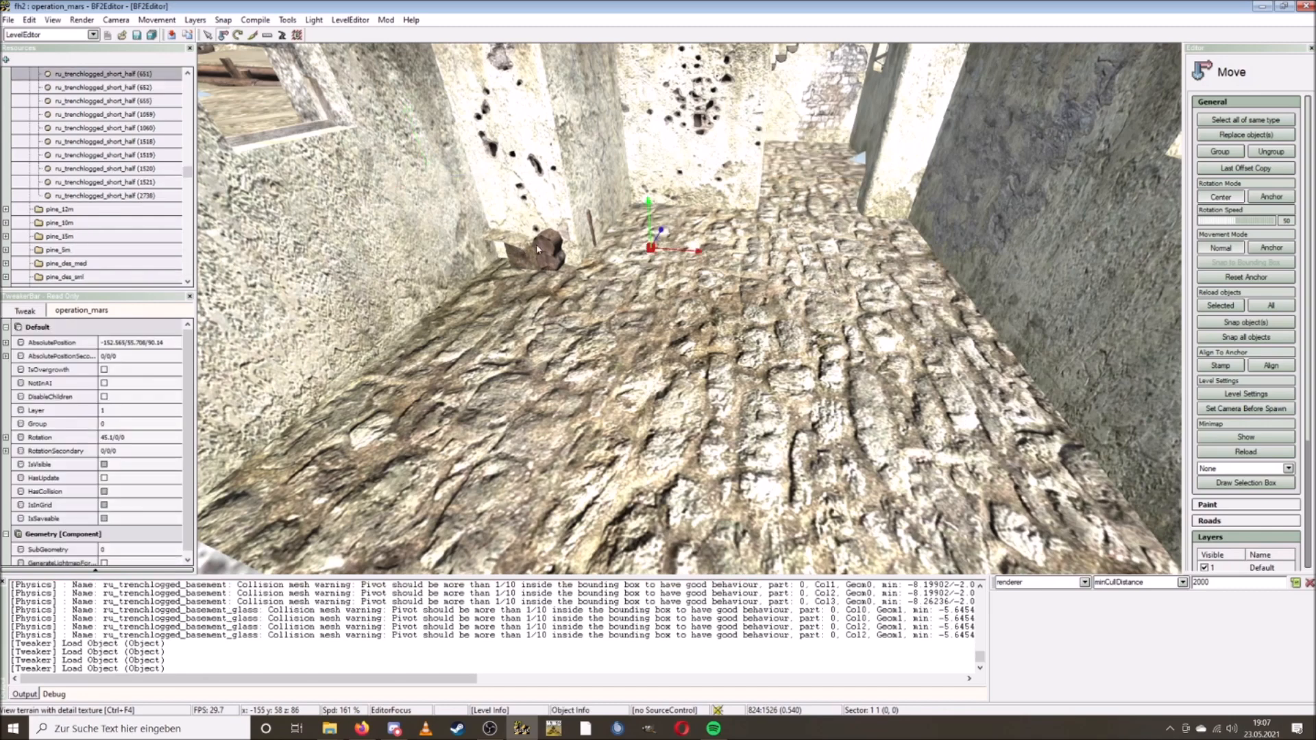
key(Delete)
Delete the two ru_trenchlogged_short_half walls blocking the trench junction outside the basement.
key(ctrl+w)
key(ctrl+w)
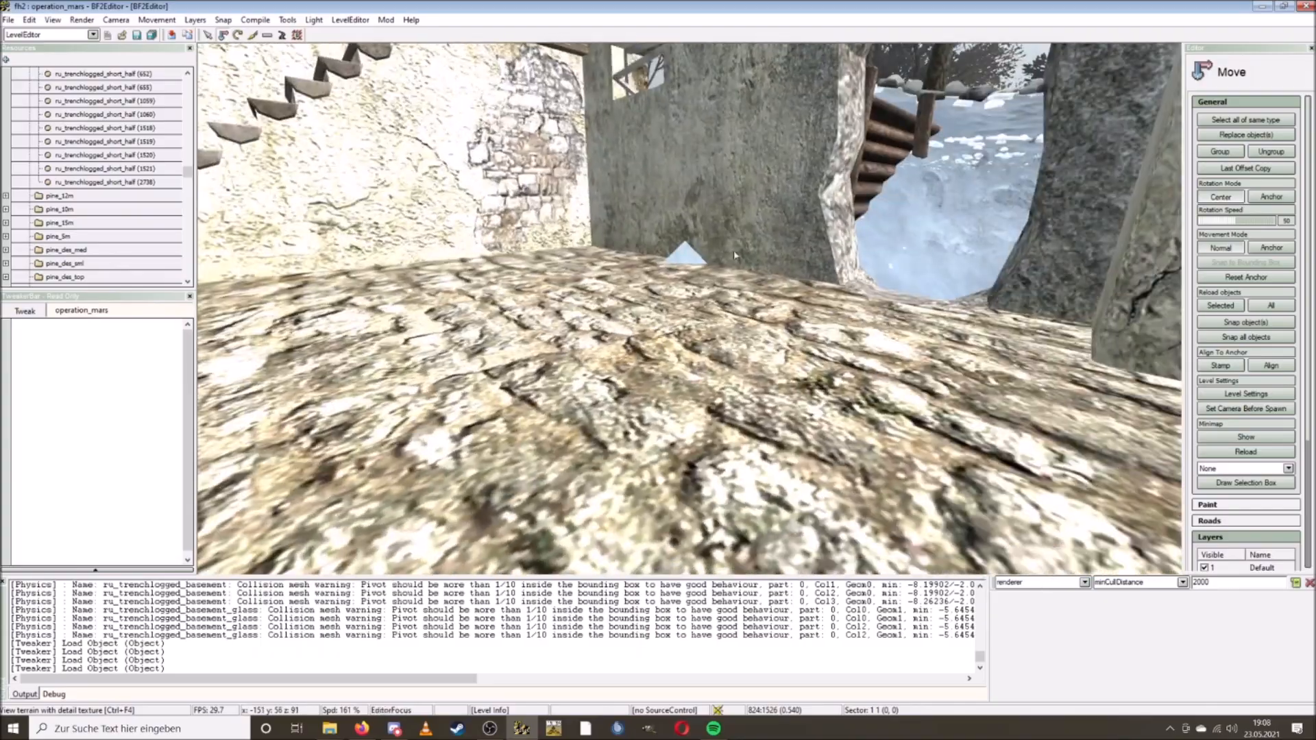
key(ctrl+w)
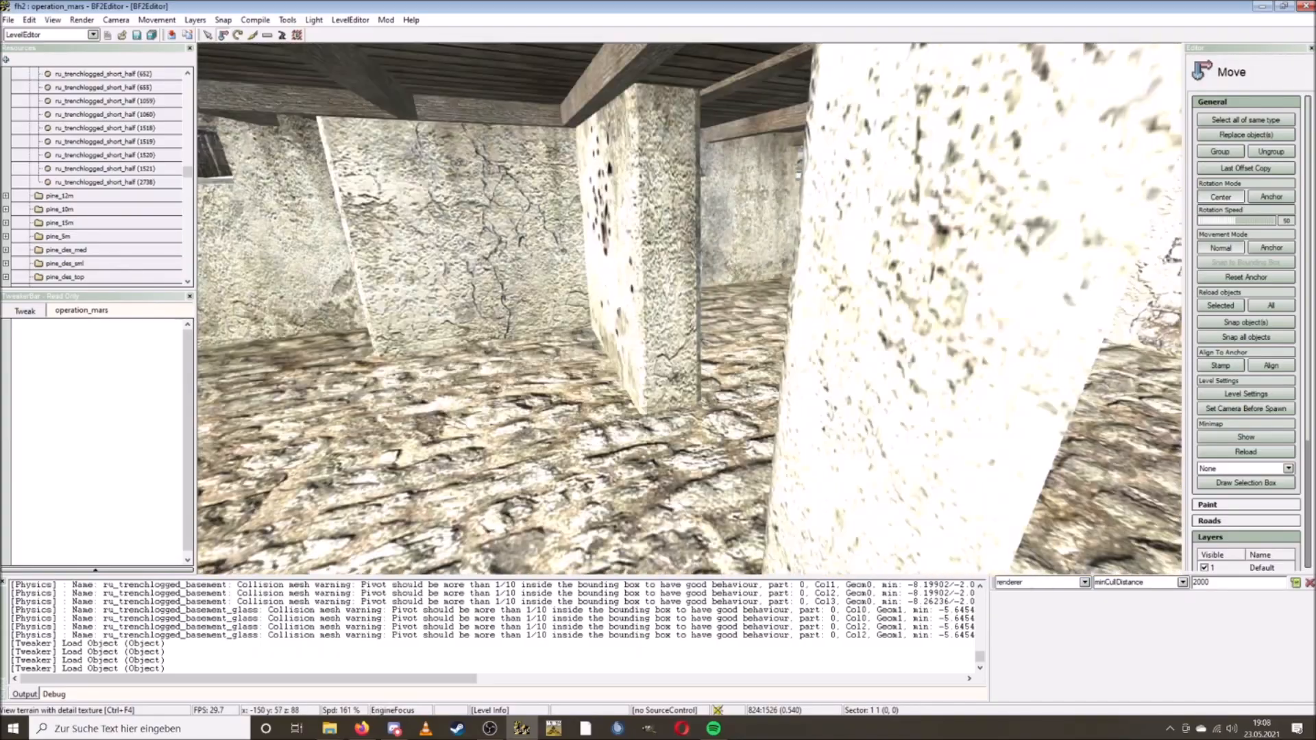
key(ctrl+s)
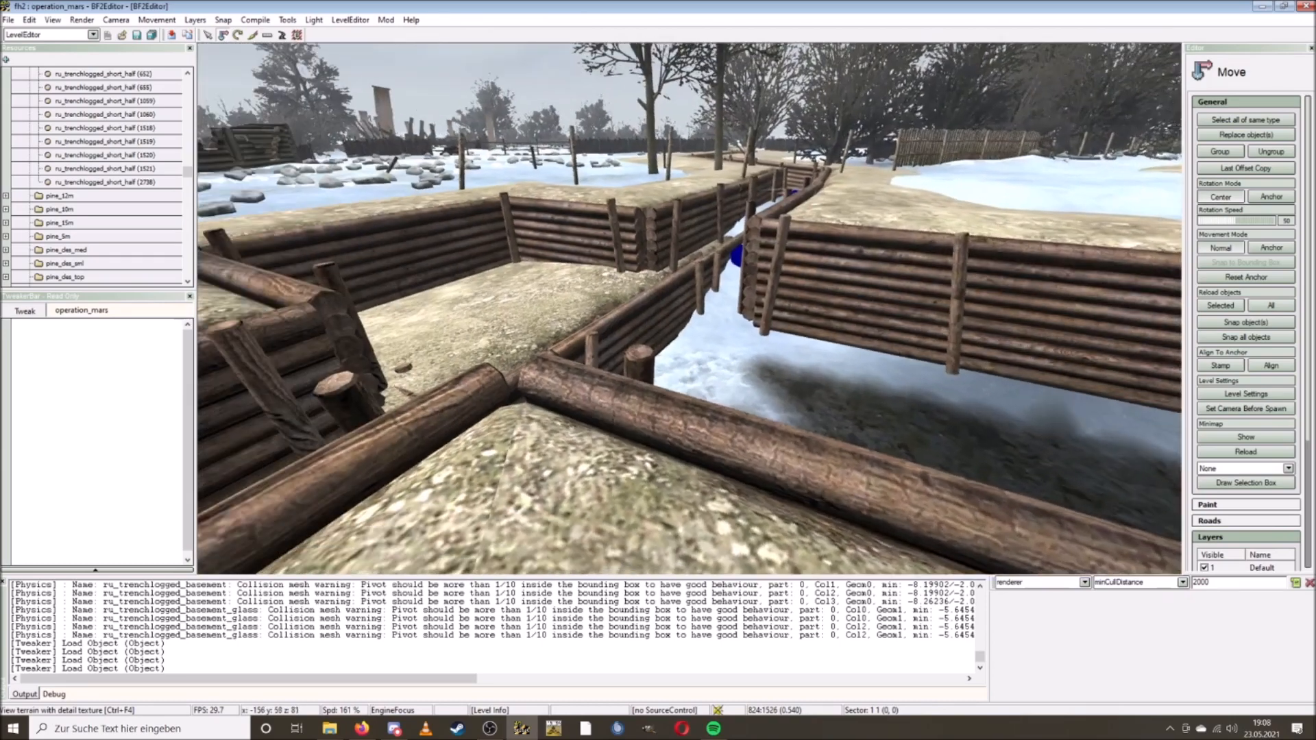
key(ctrl+d)
click(591, 349)
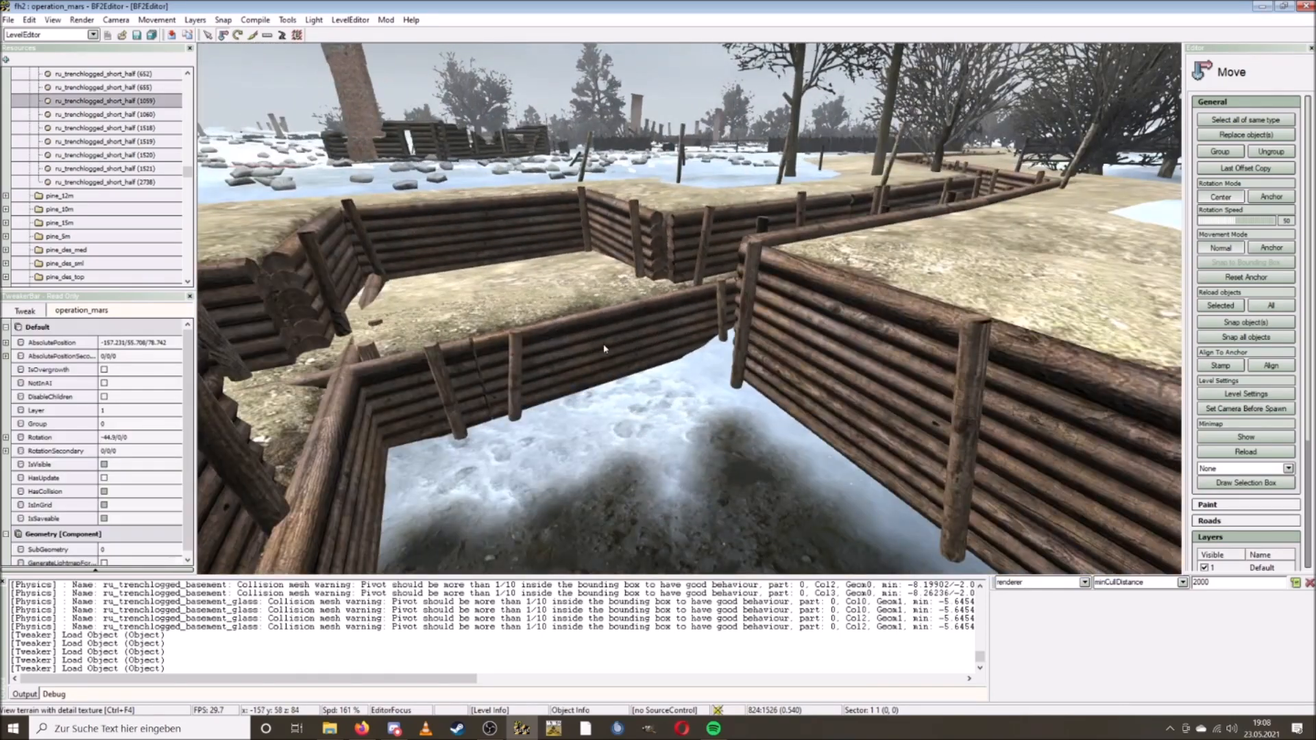
key(Delete)
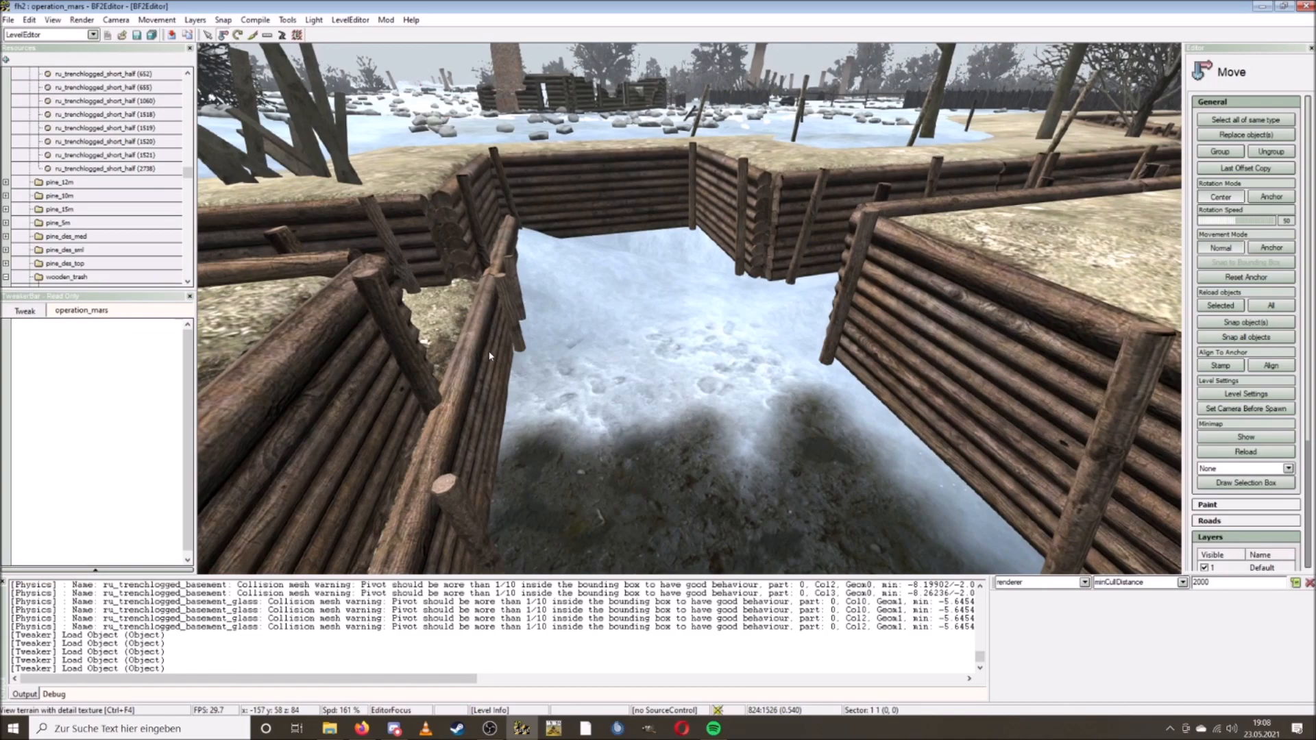
click(525, 353)
key(Delete)
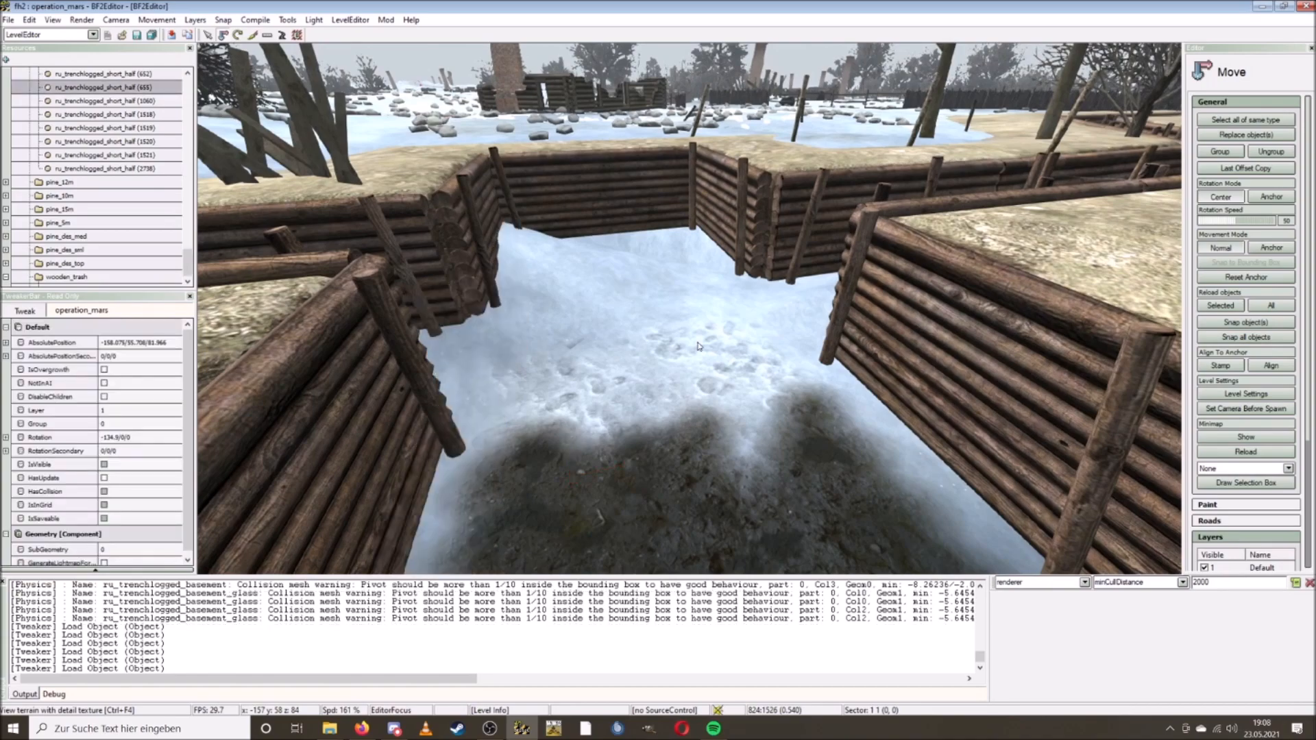
Switch to the soldier camera and walk through the trench and basement to test their passability.
key(w)
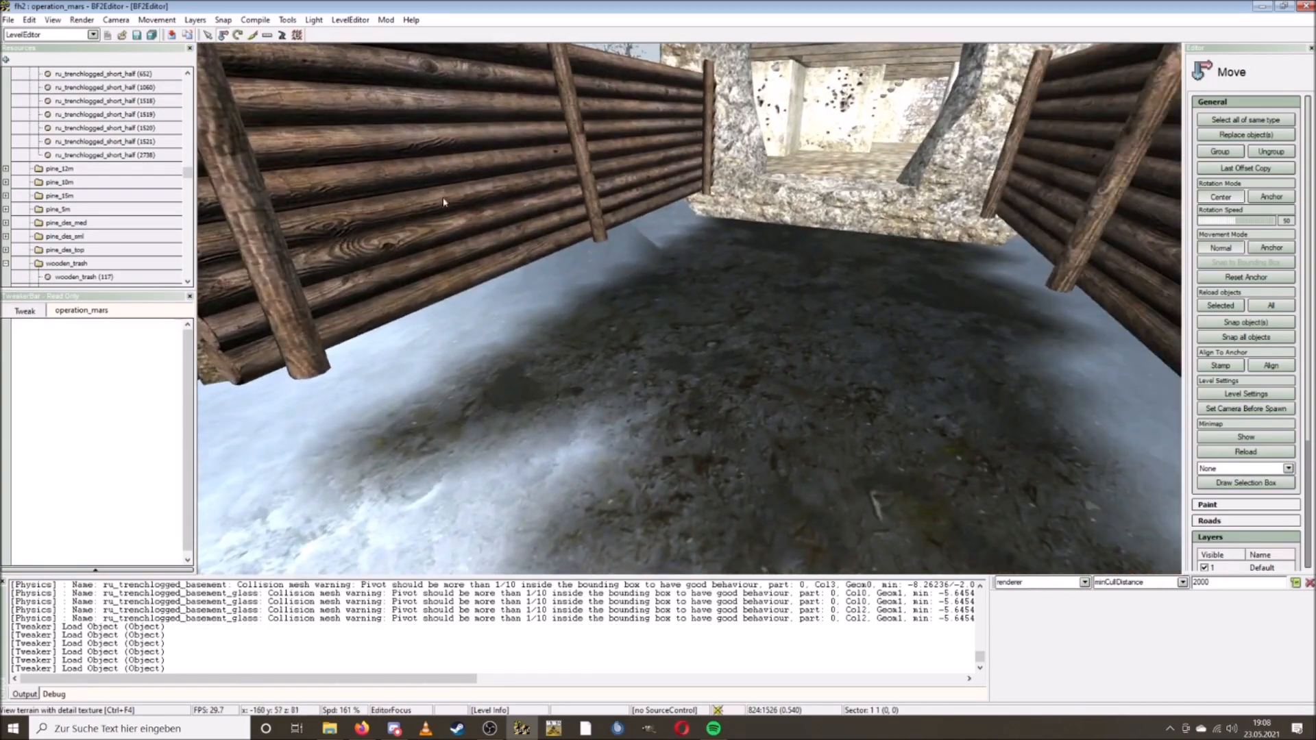
click(116, 20)
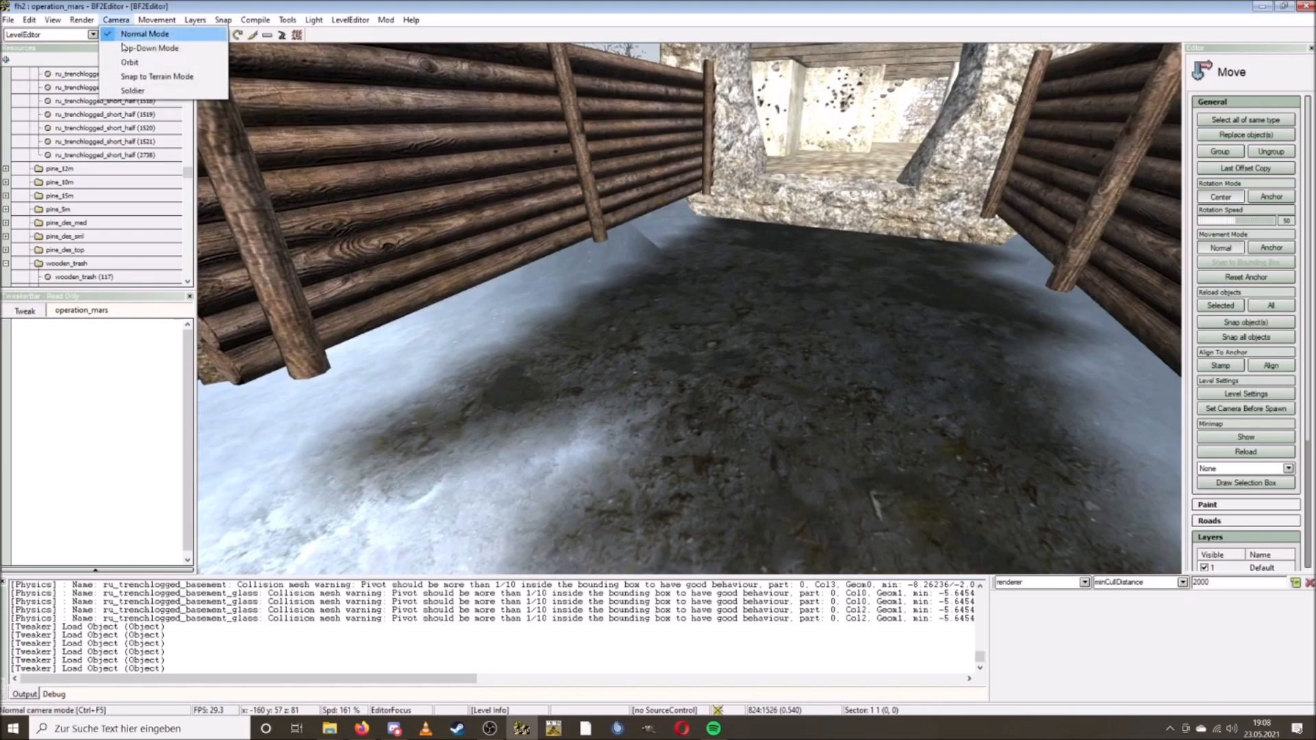
click(132, 90)
key(w)
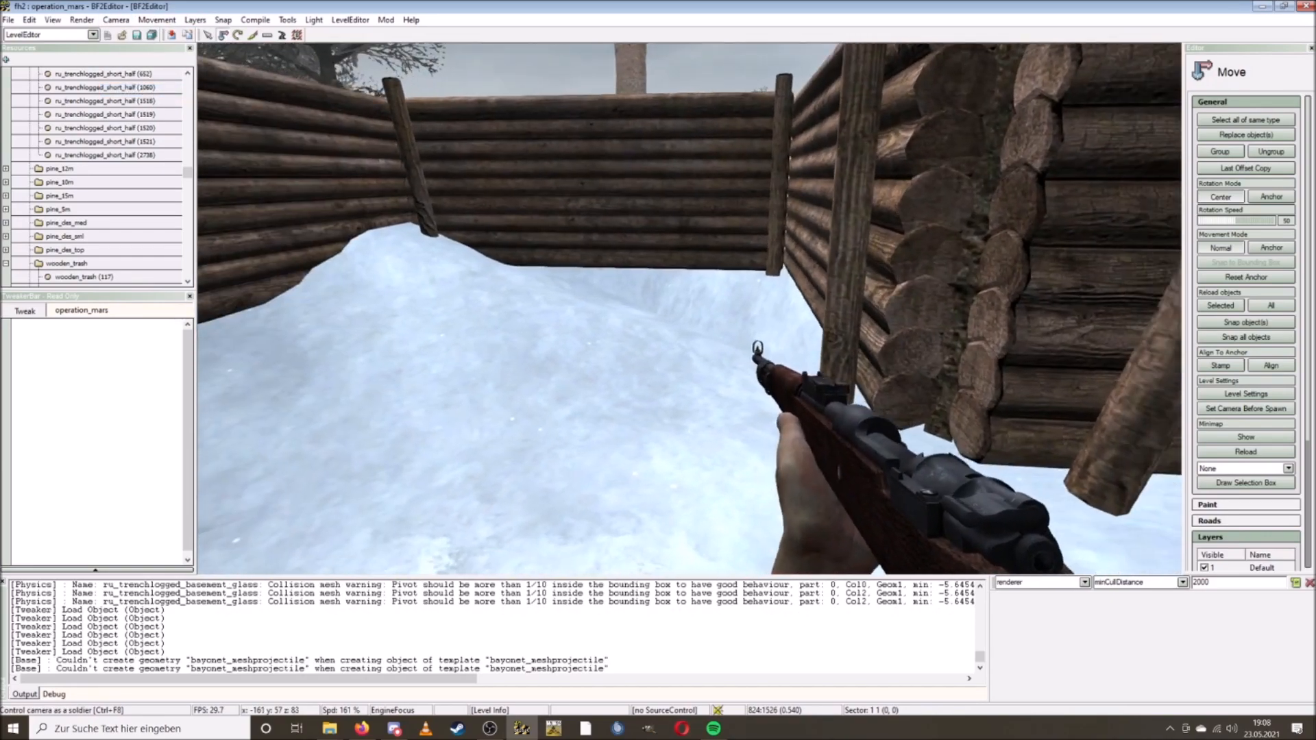
key(w)
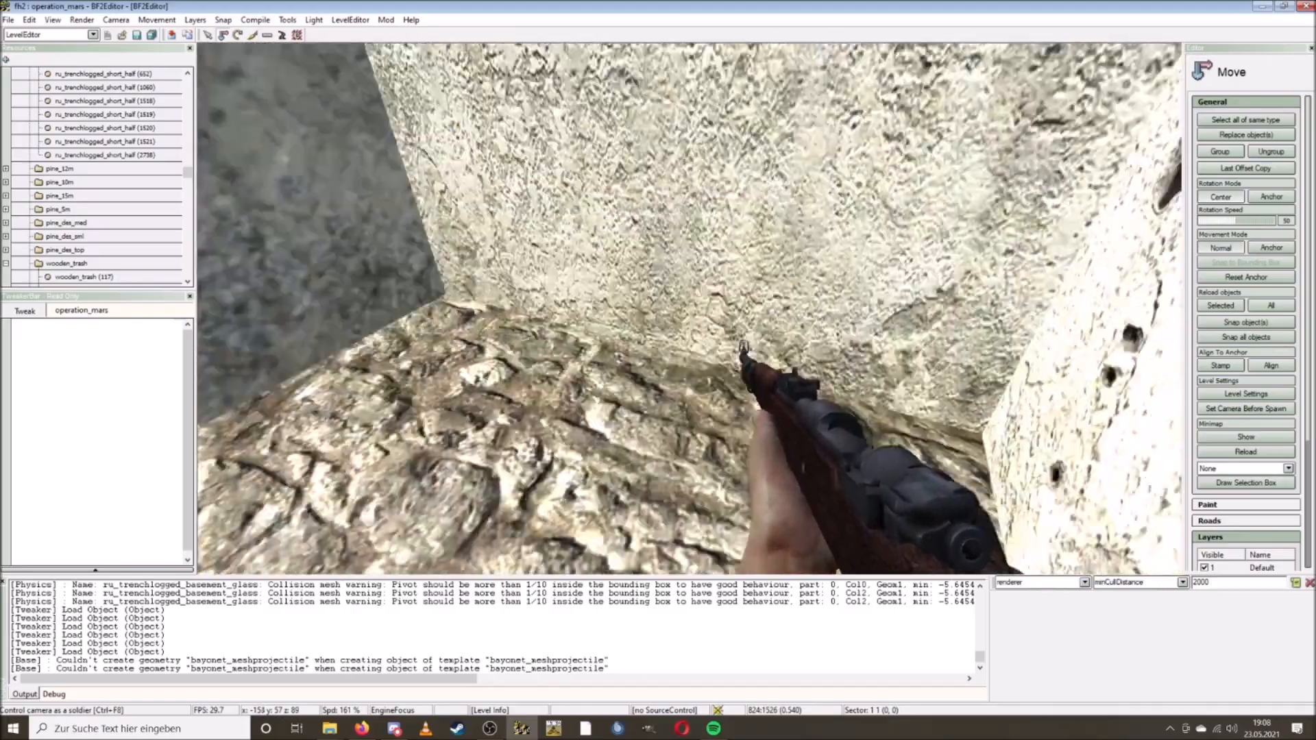
key(space)
key(space)
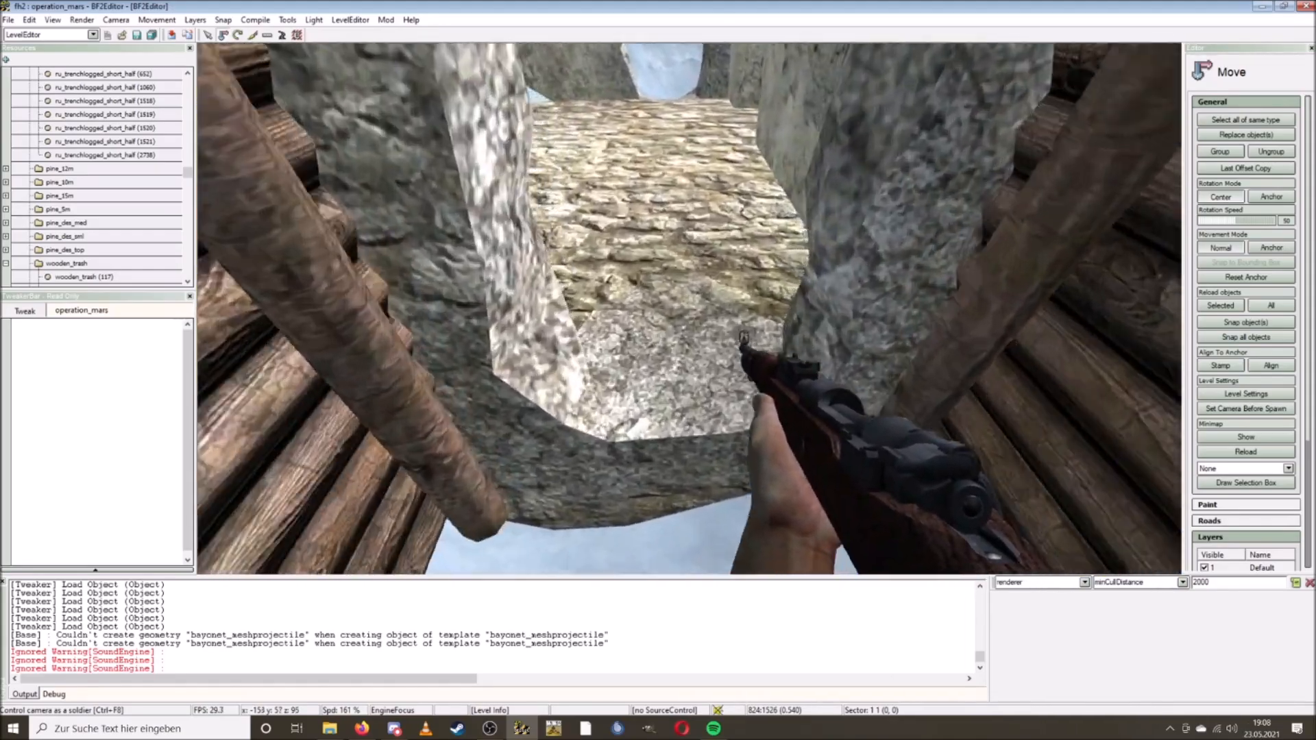
Move the soldier back and forth through the basement doorway and jump at its raised threshold to test access from the log trench.
key(w)
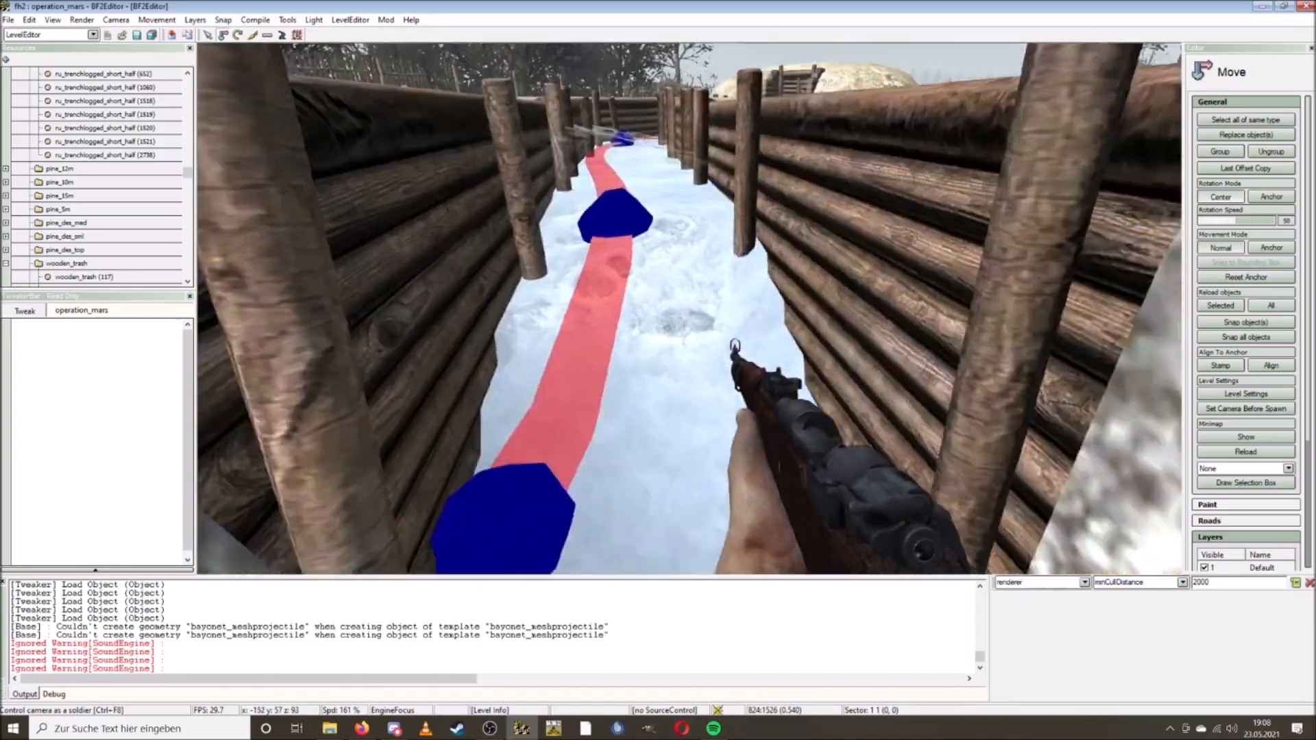
key(w)
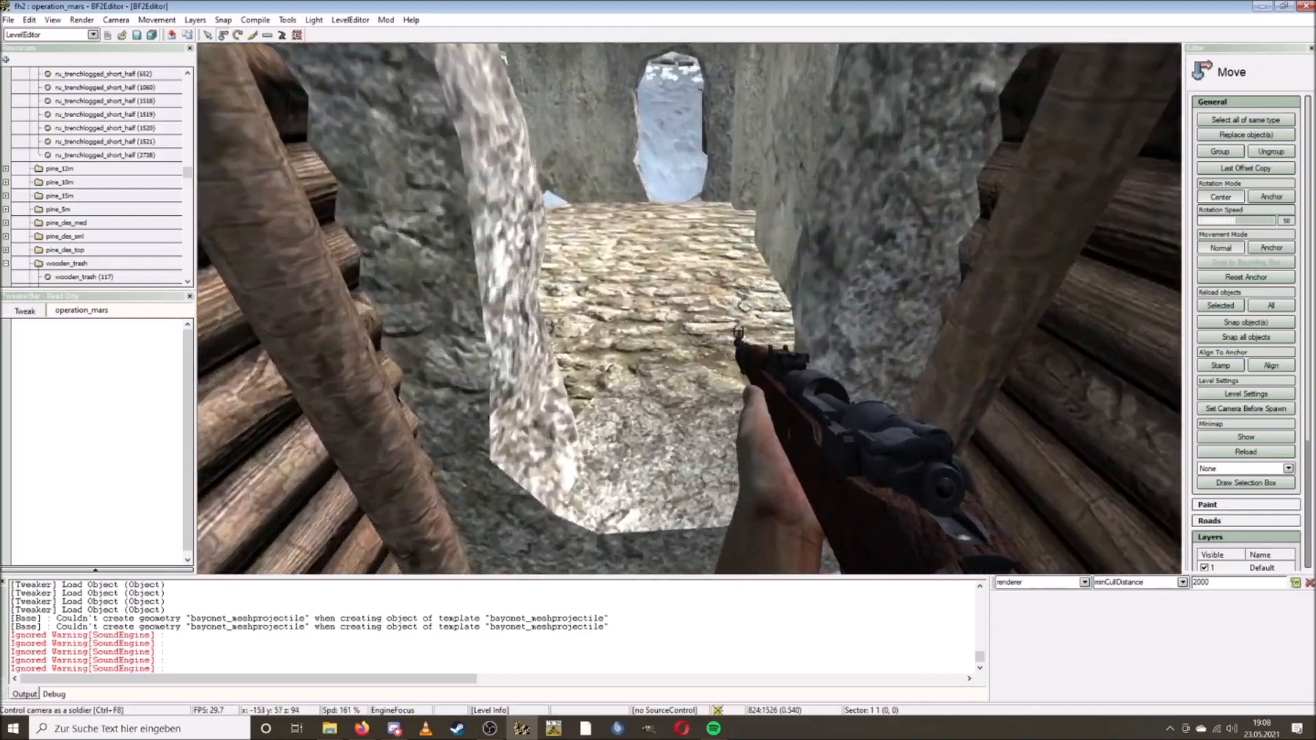
key(space)
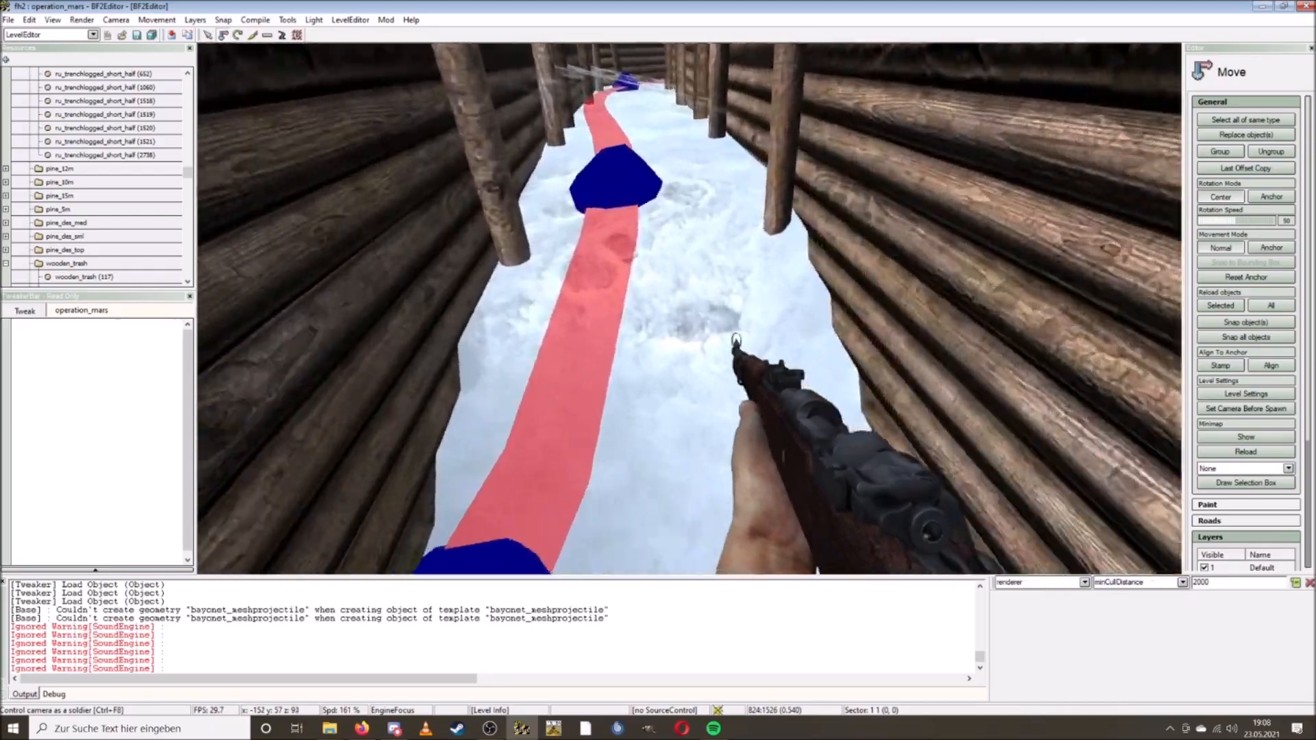
key(w)
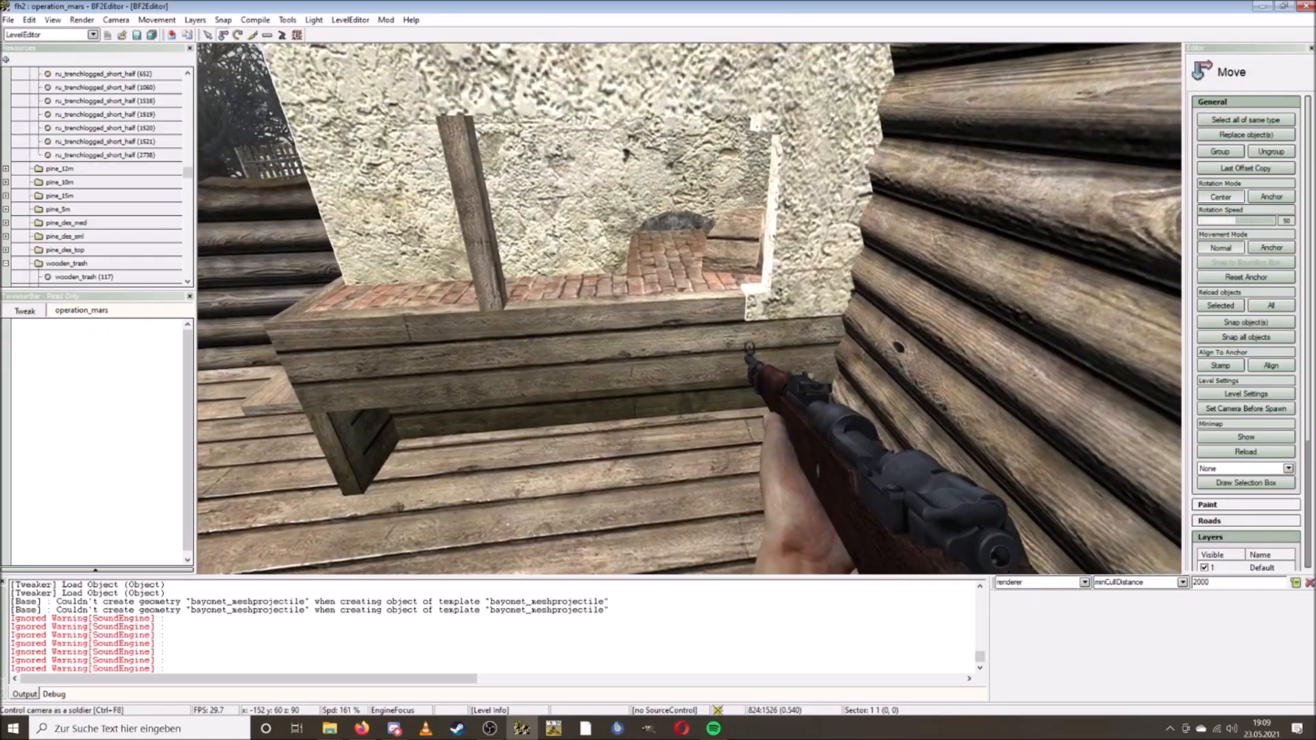
Walk the soldier through the ground floor of the ruined log house, checking the stove, doorway, trench opening and staircase.
key(s)
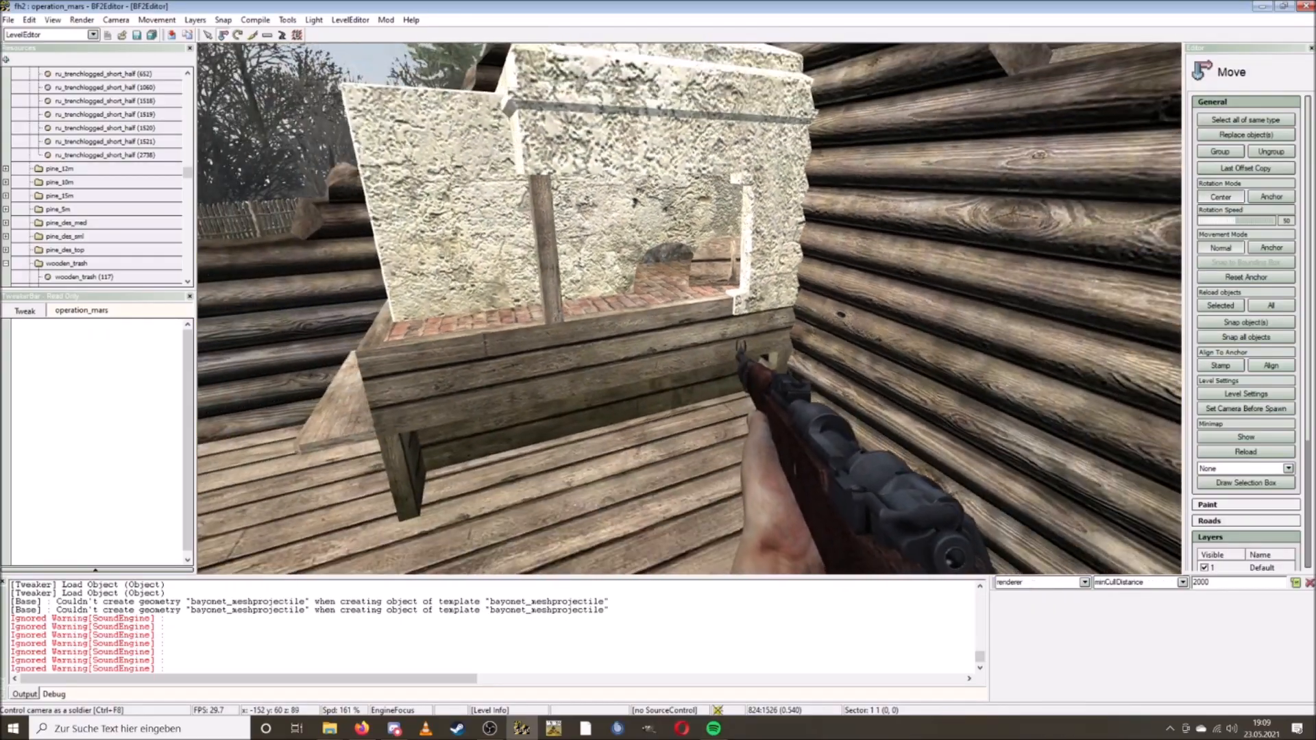
key(w)
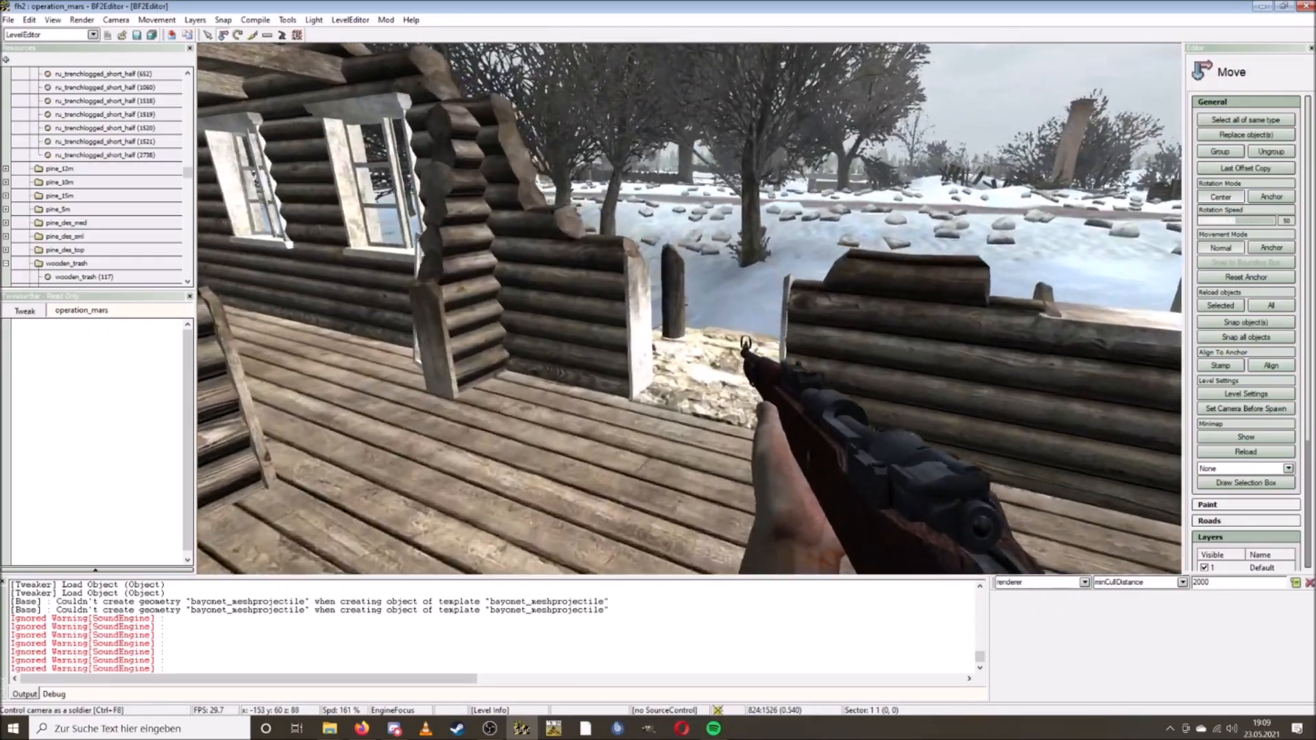
key(s)
key(w)
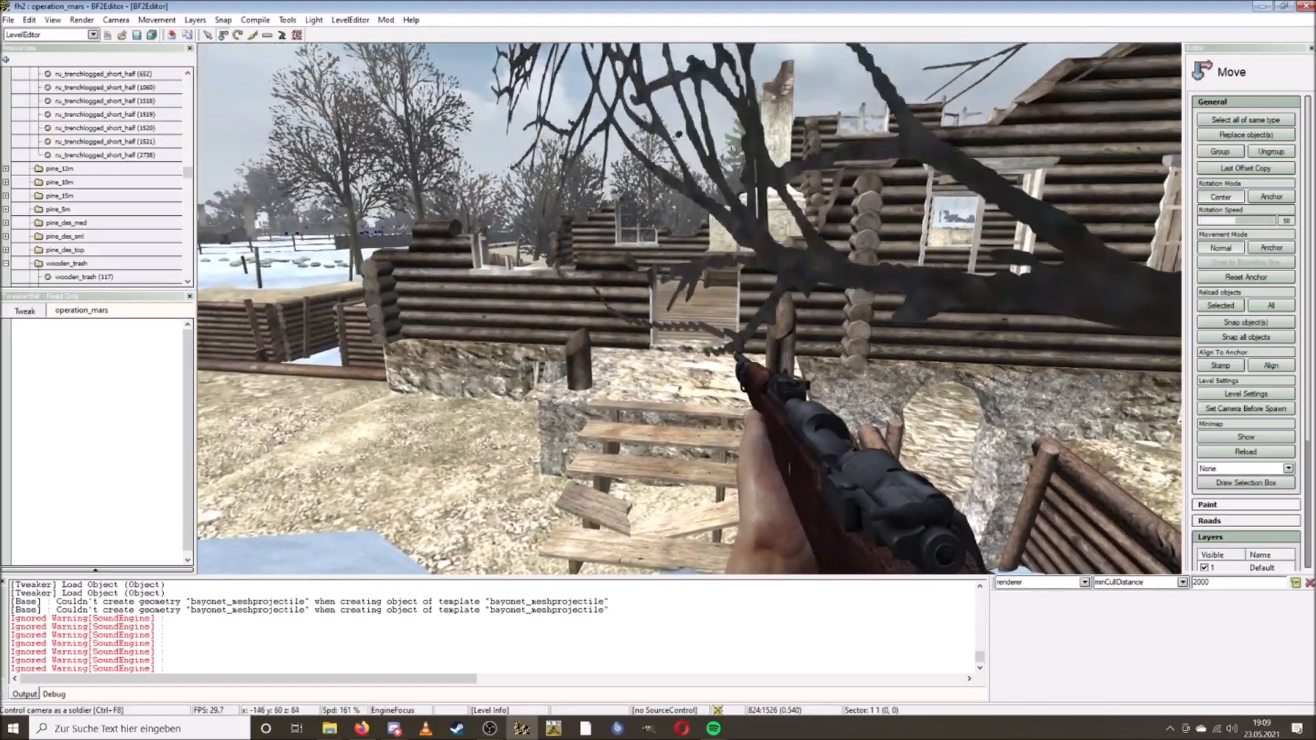
key(w)
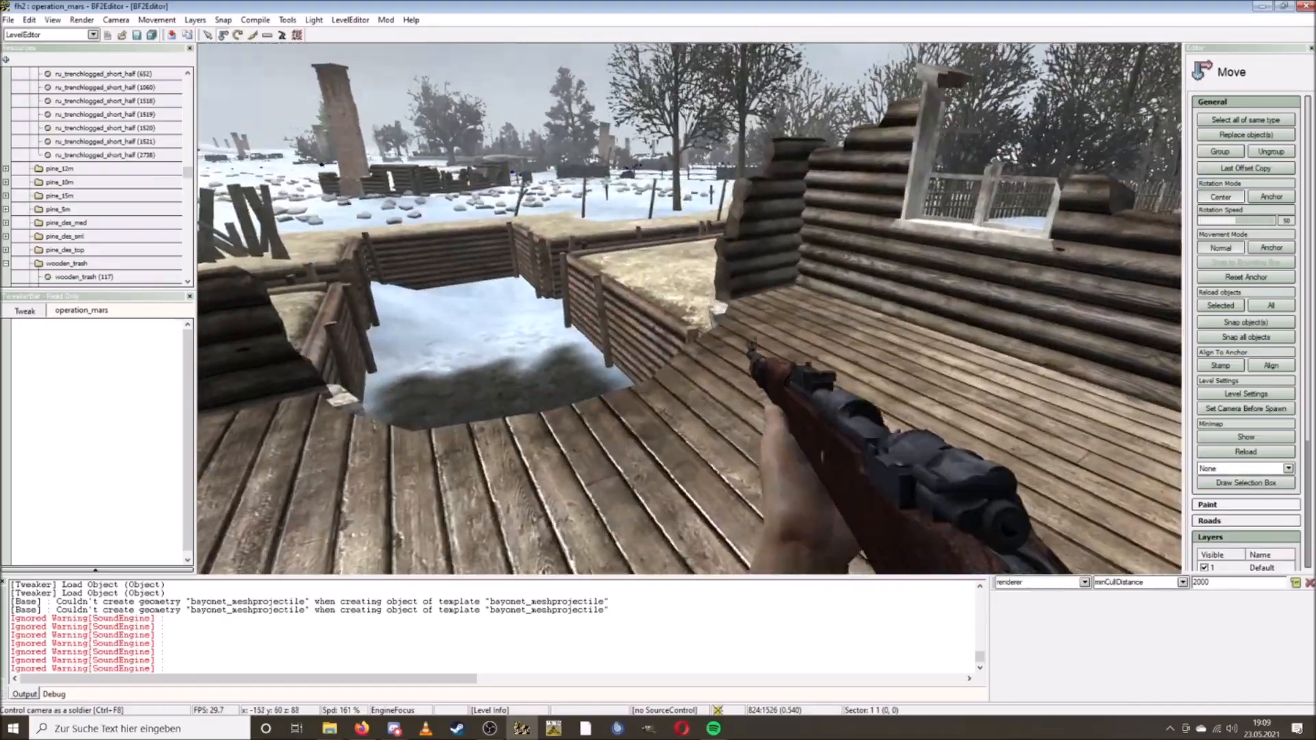
key(w)
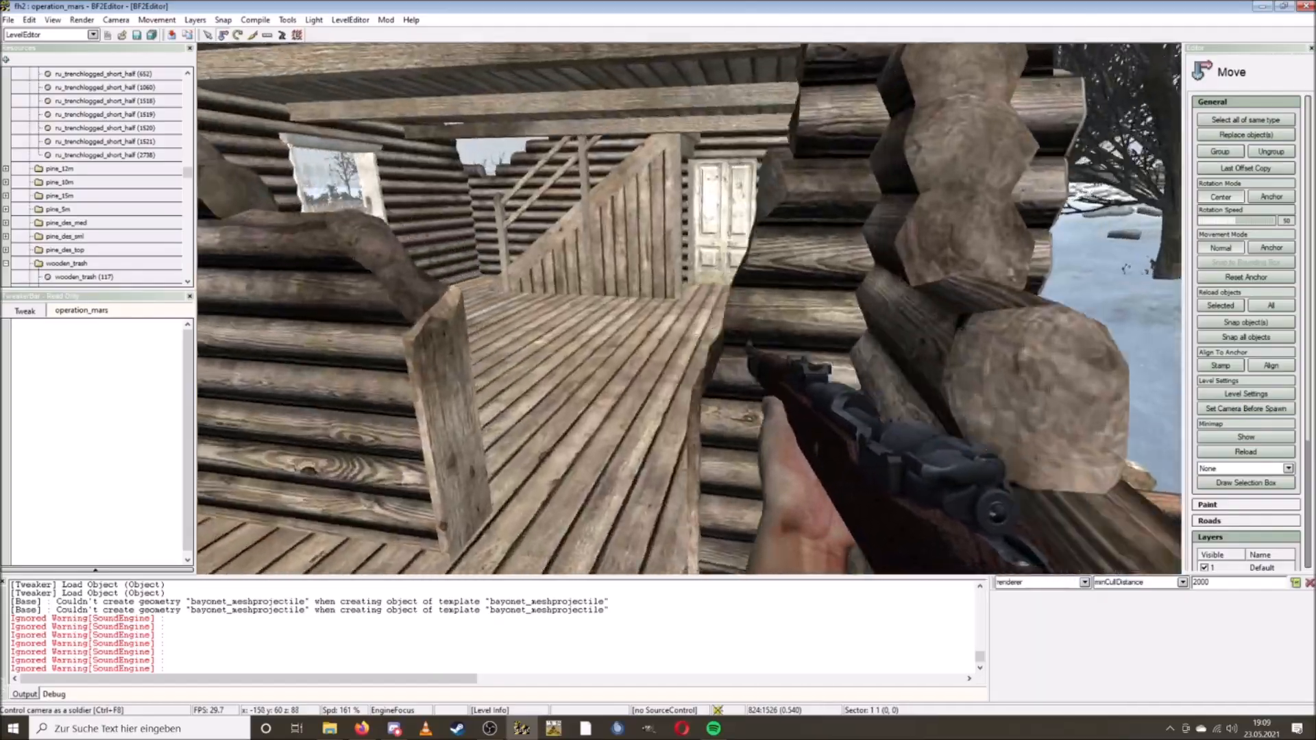
key(w)
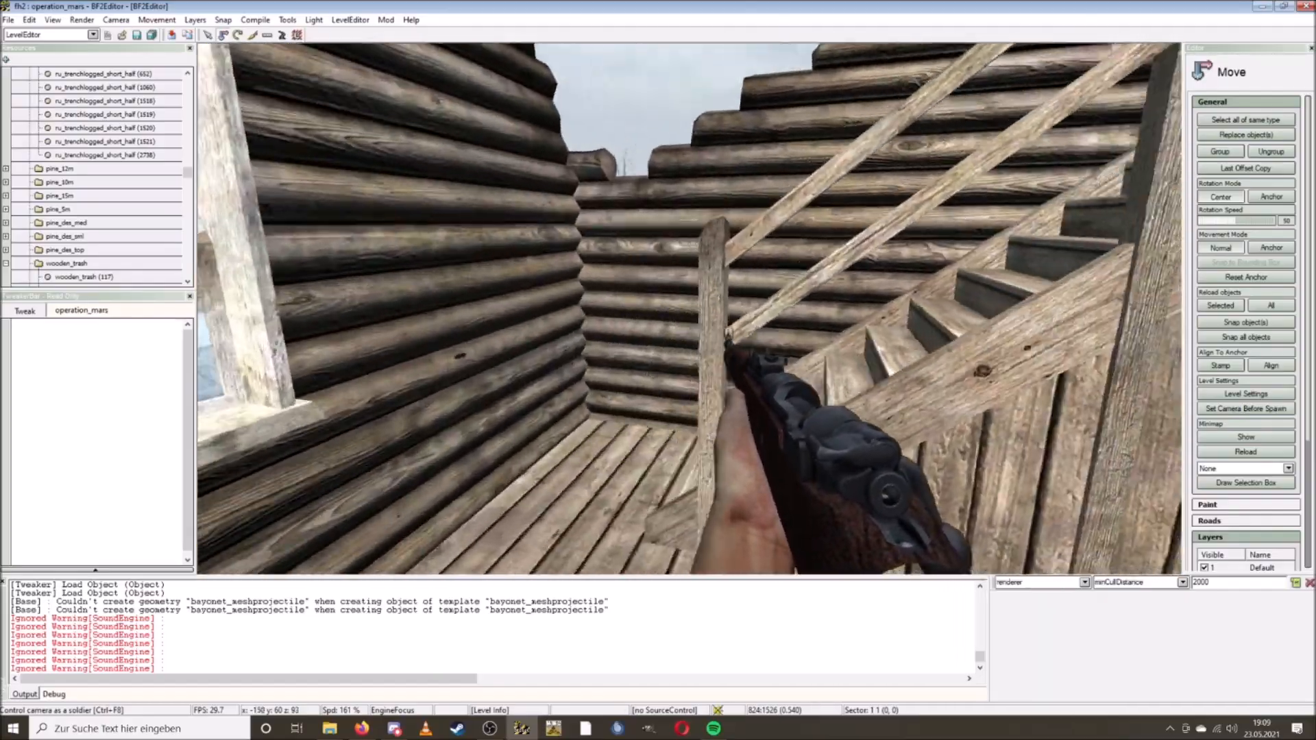
key(w)
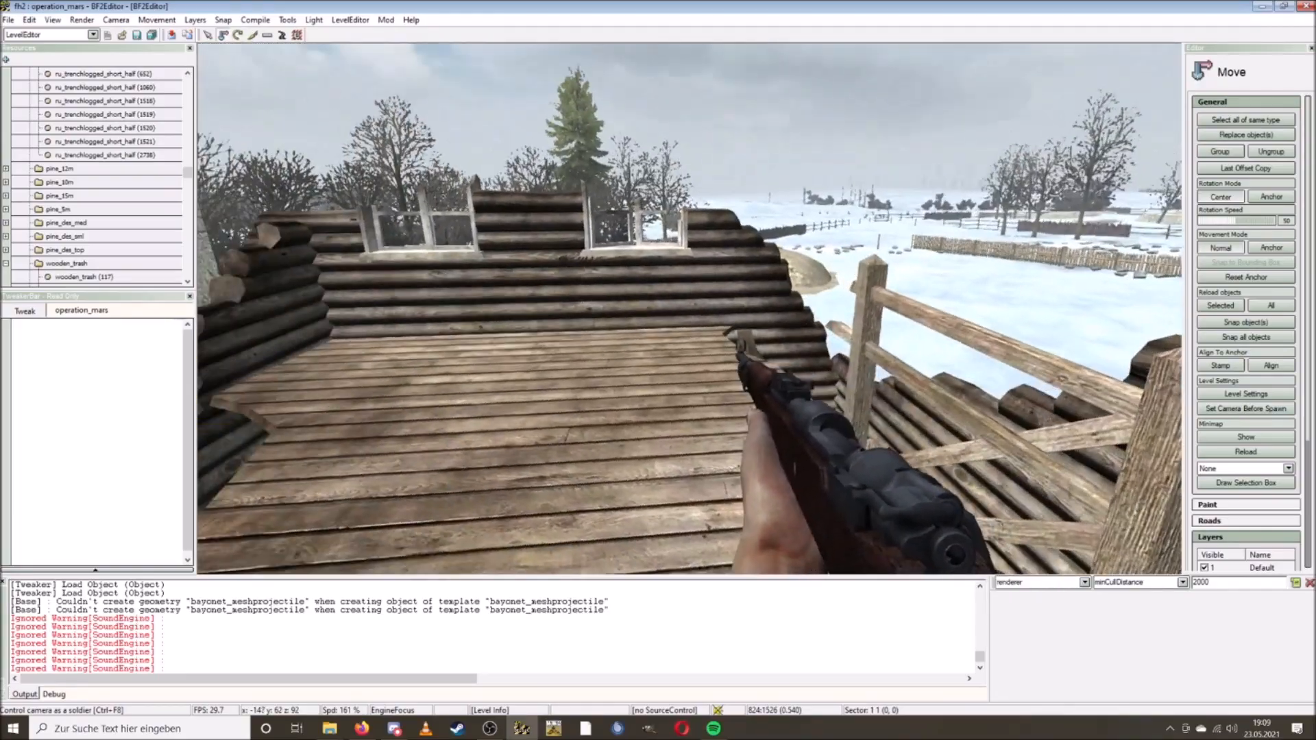
Examine the ruined house's upper floor as the soldier, aiming through the broken windows and over the walls to check the firing positions.
key(a)
key(w)
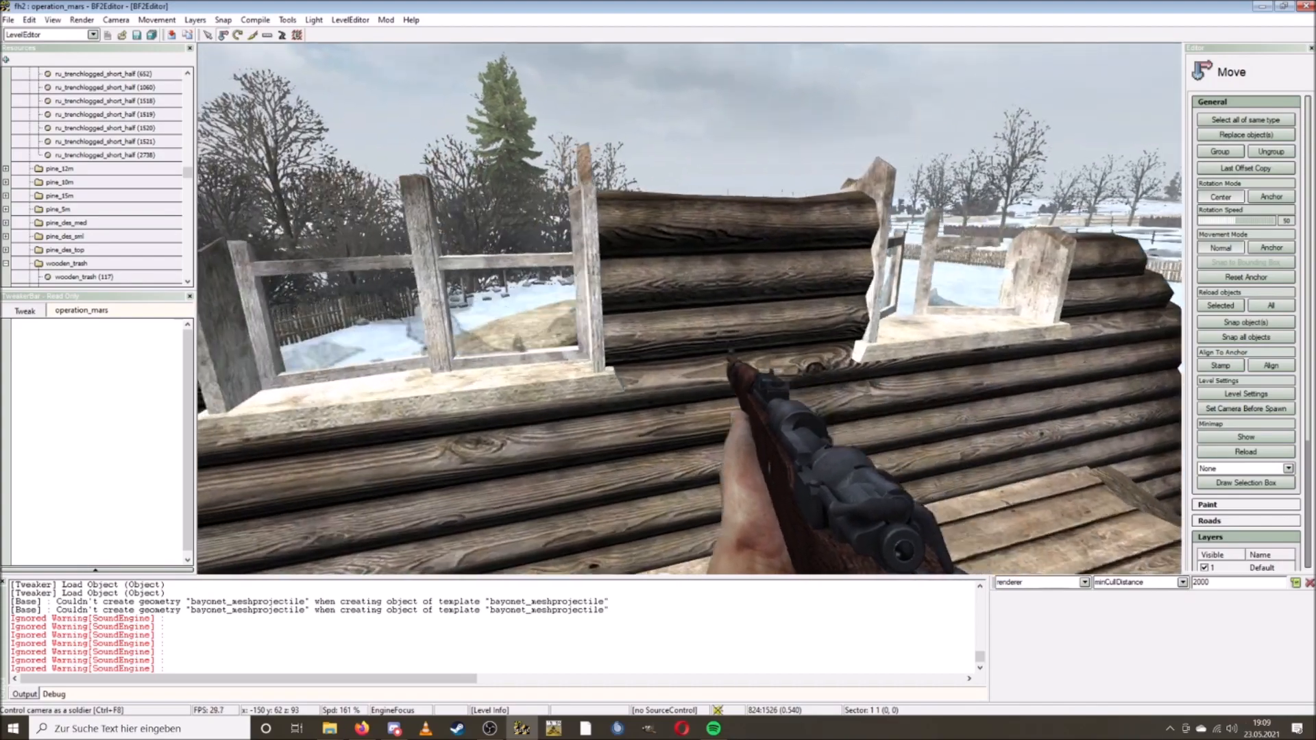
key(w)
right_click(689, 309)
right_click(690, 309)
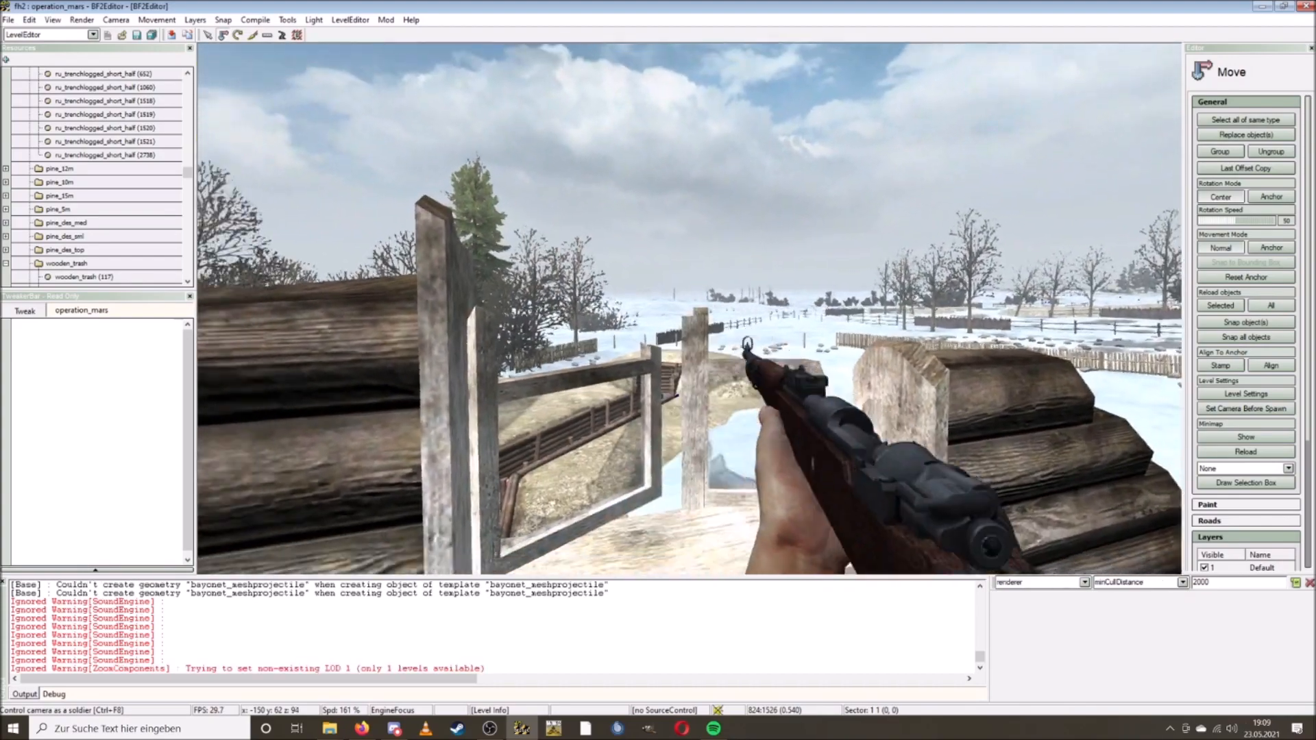
key(w)
right_click(690, 309)
key(d)
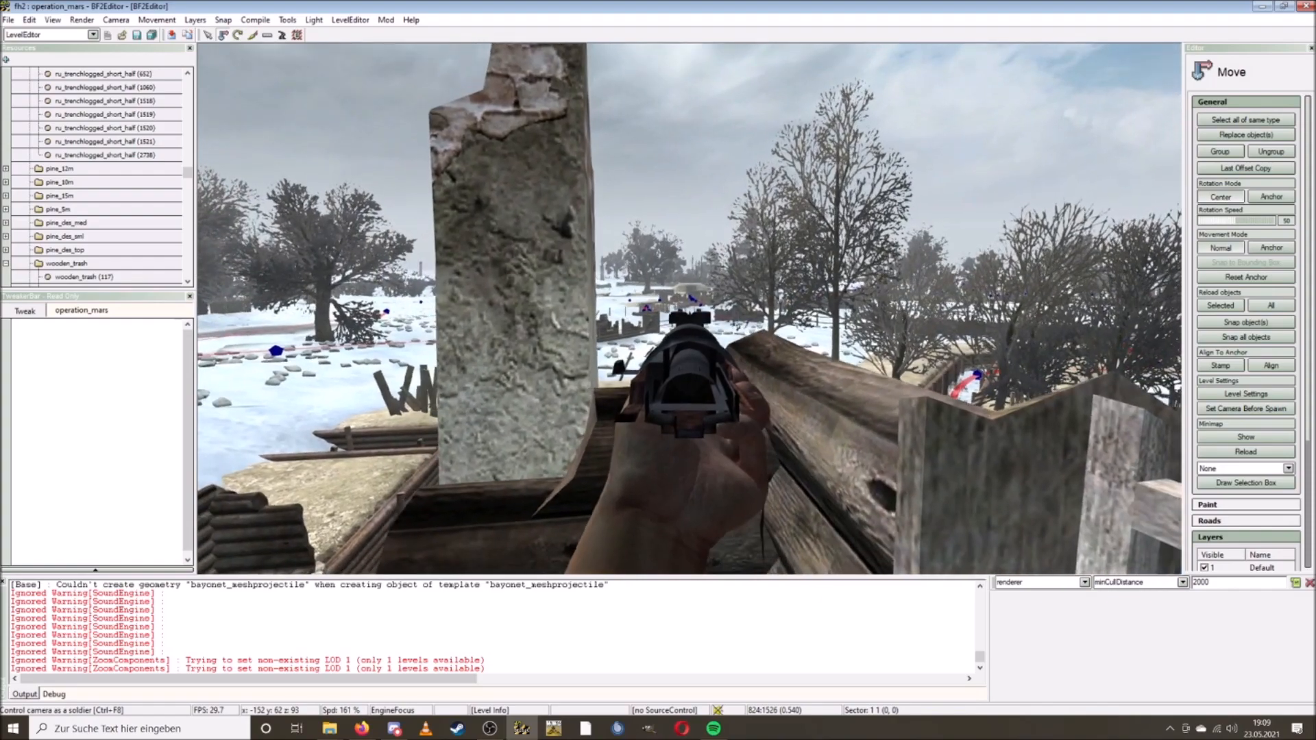
right_click(690, 310)
key(w)
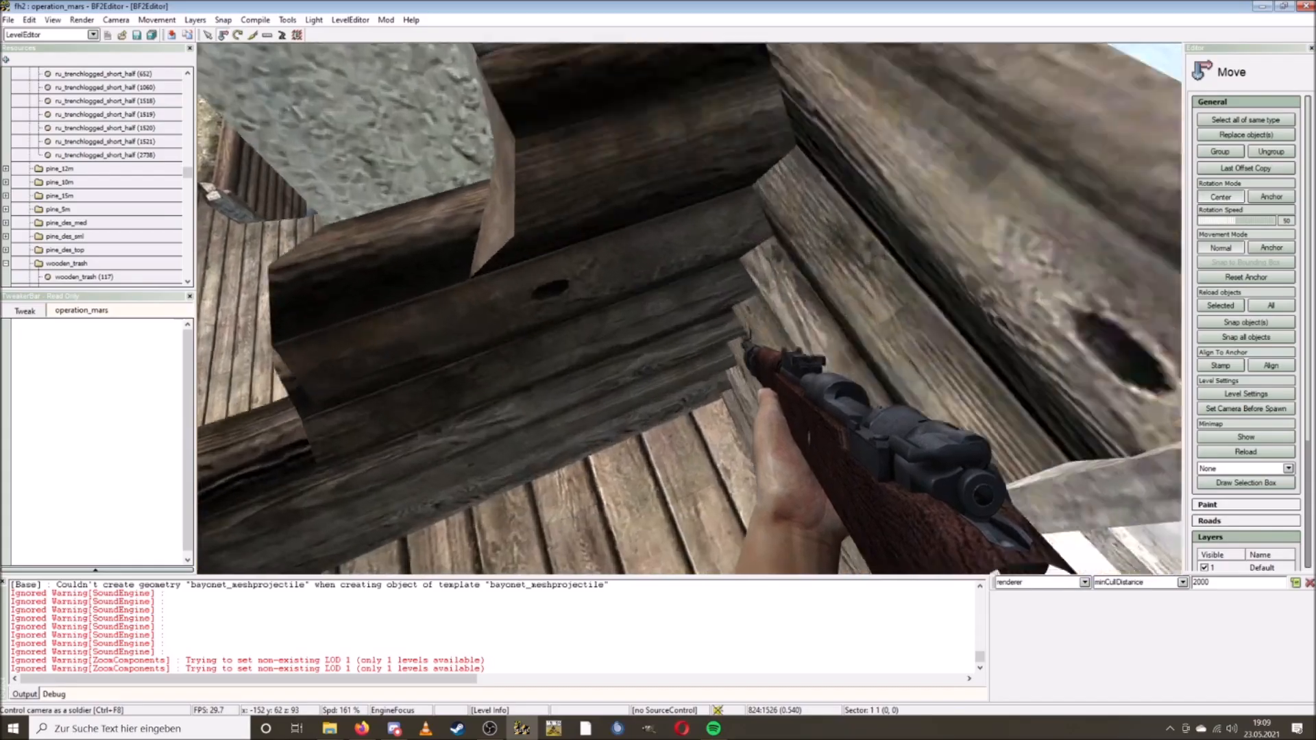
key(s)
key(a)
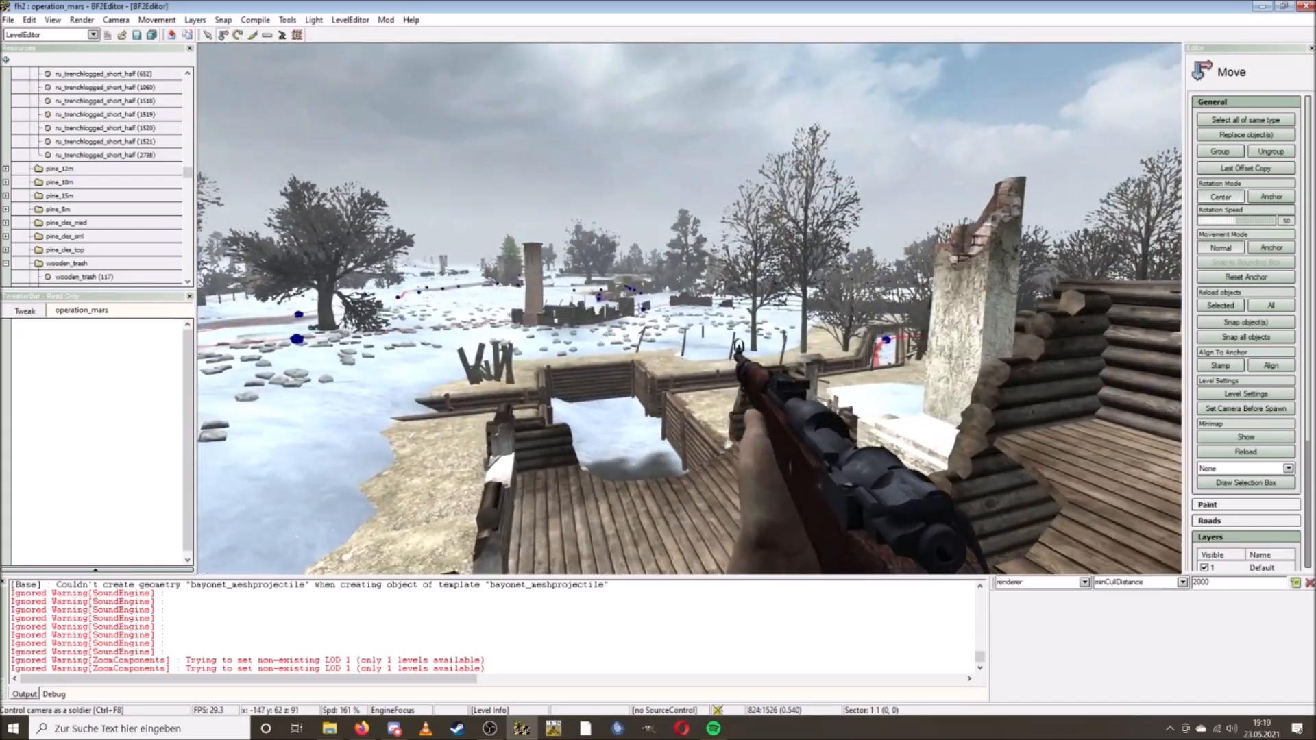
key(d)
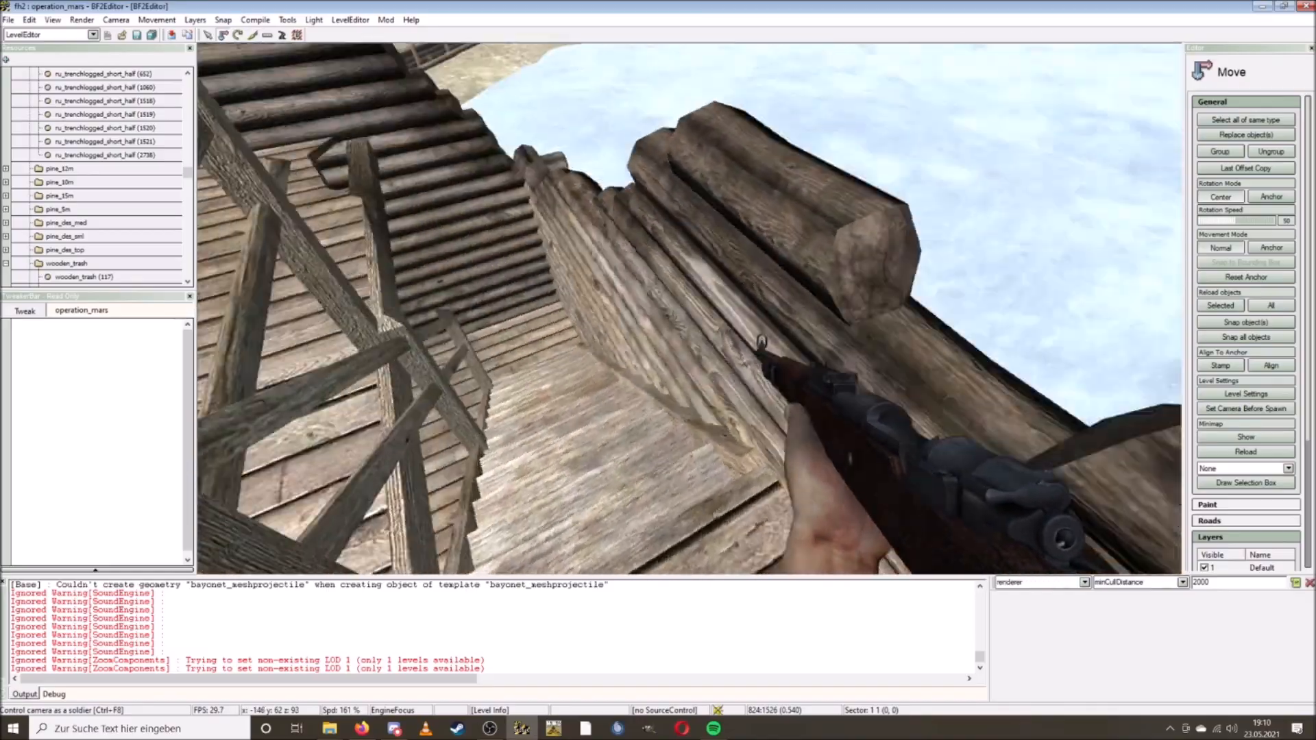
Walk the soldier outside and inspect the trench junction beside the ruined log house from ground level.
key(w)
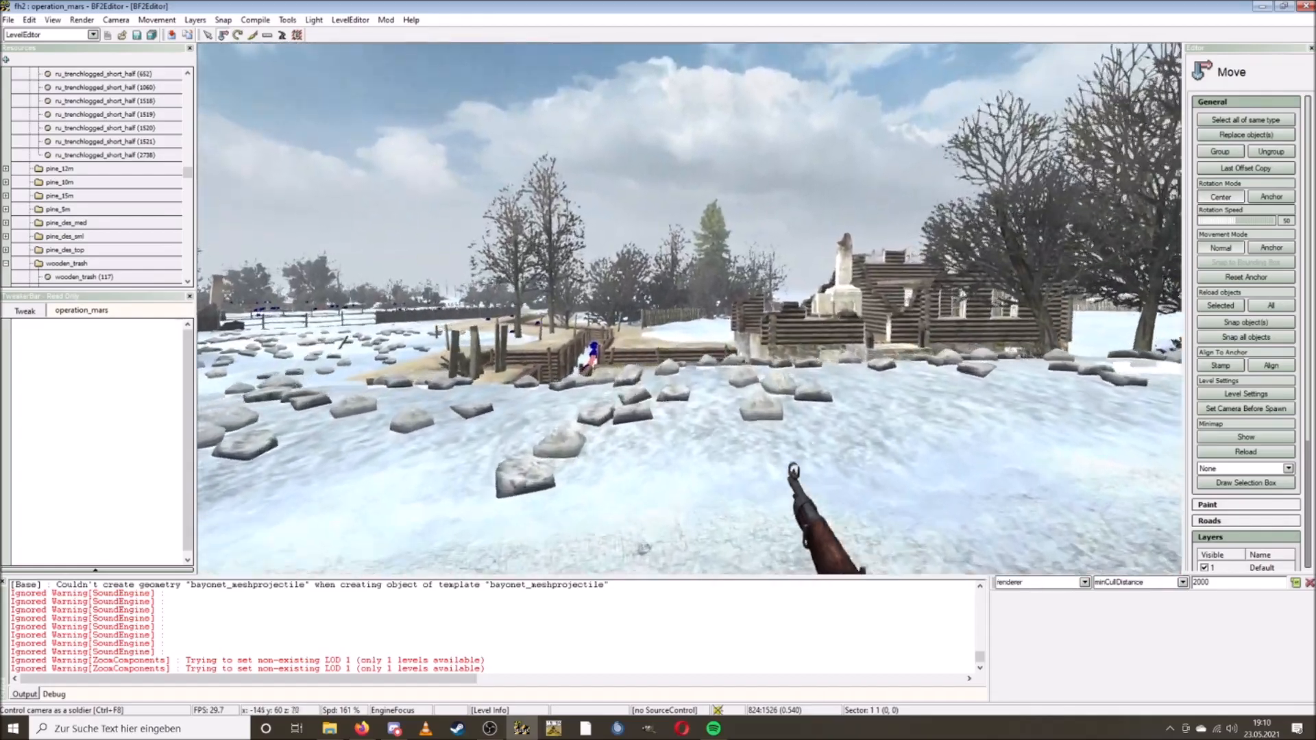
key(w)
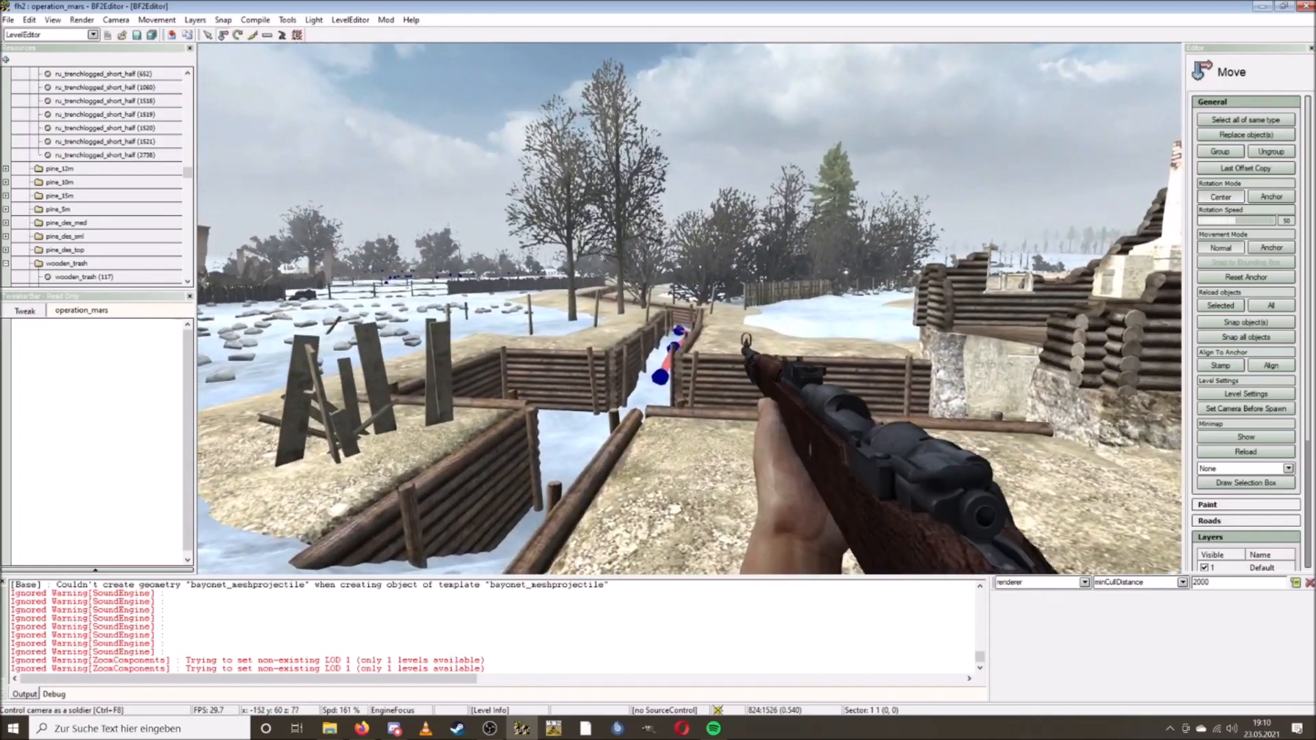
key(a)
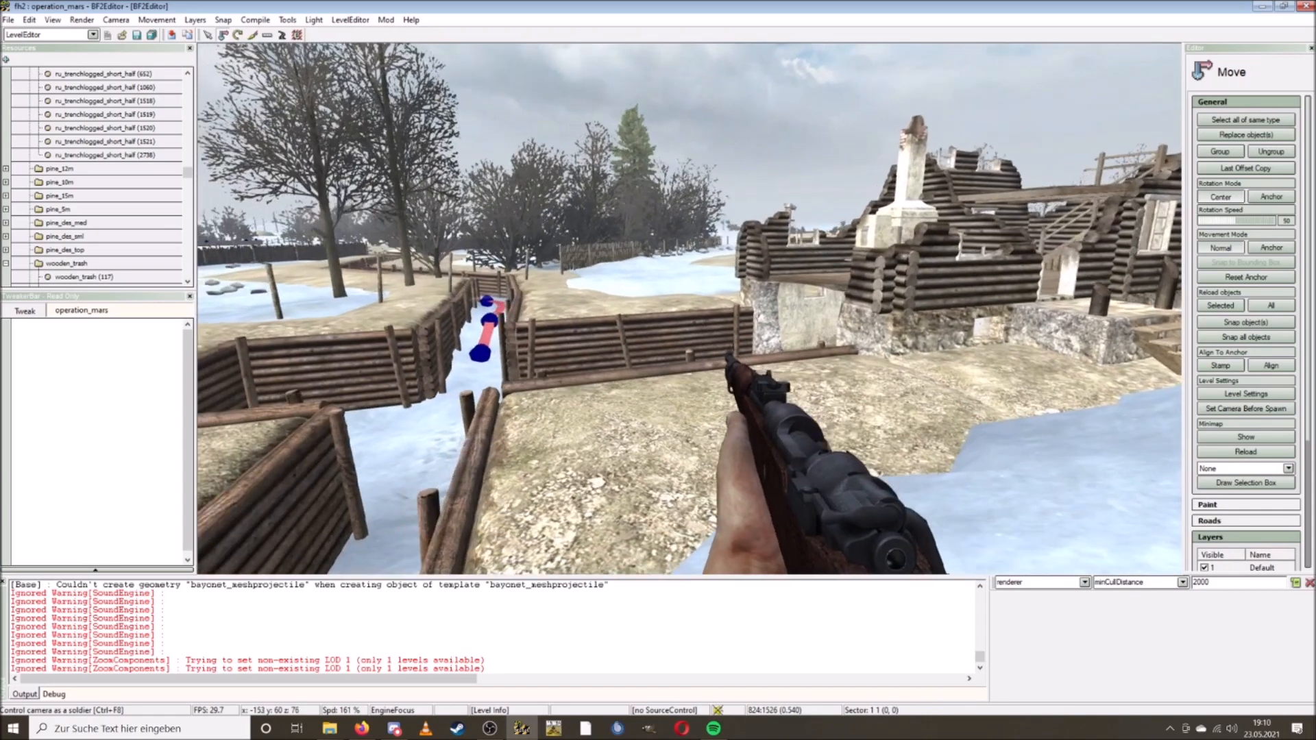
right_drag(465, 284, 815, 237)
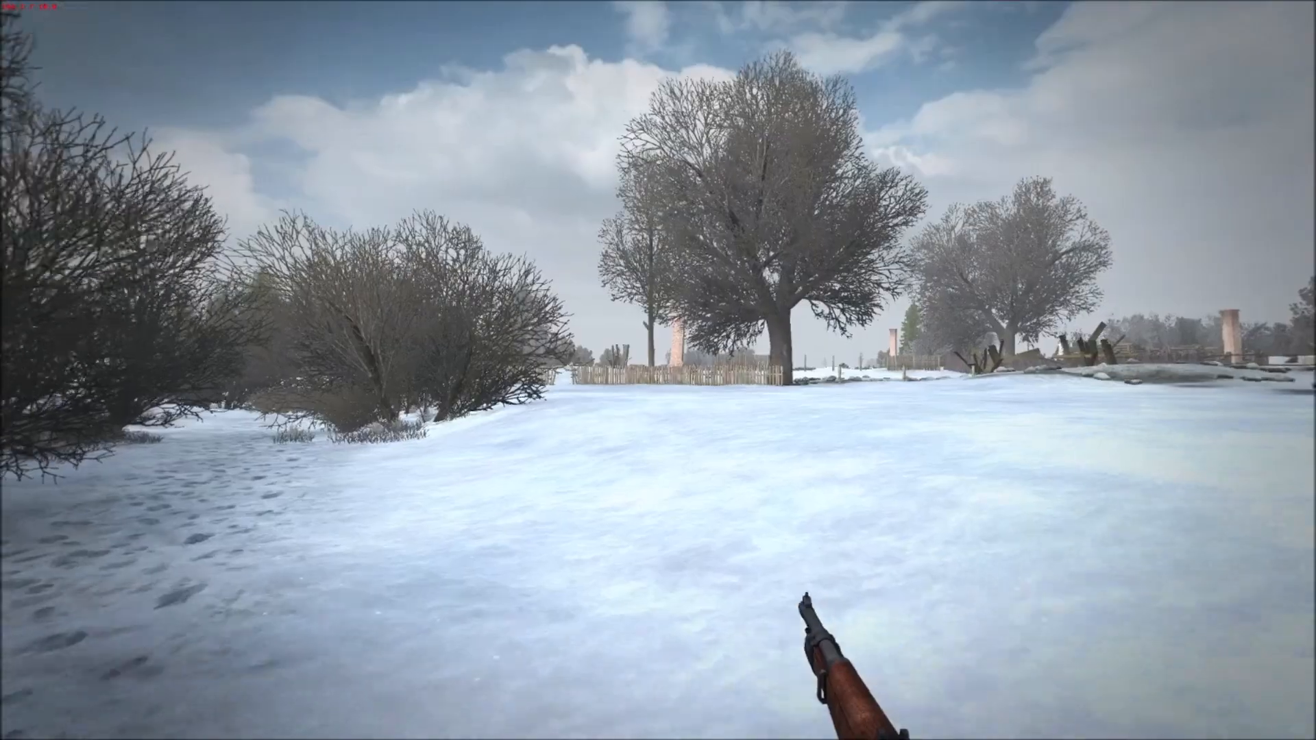
key(w)
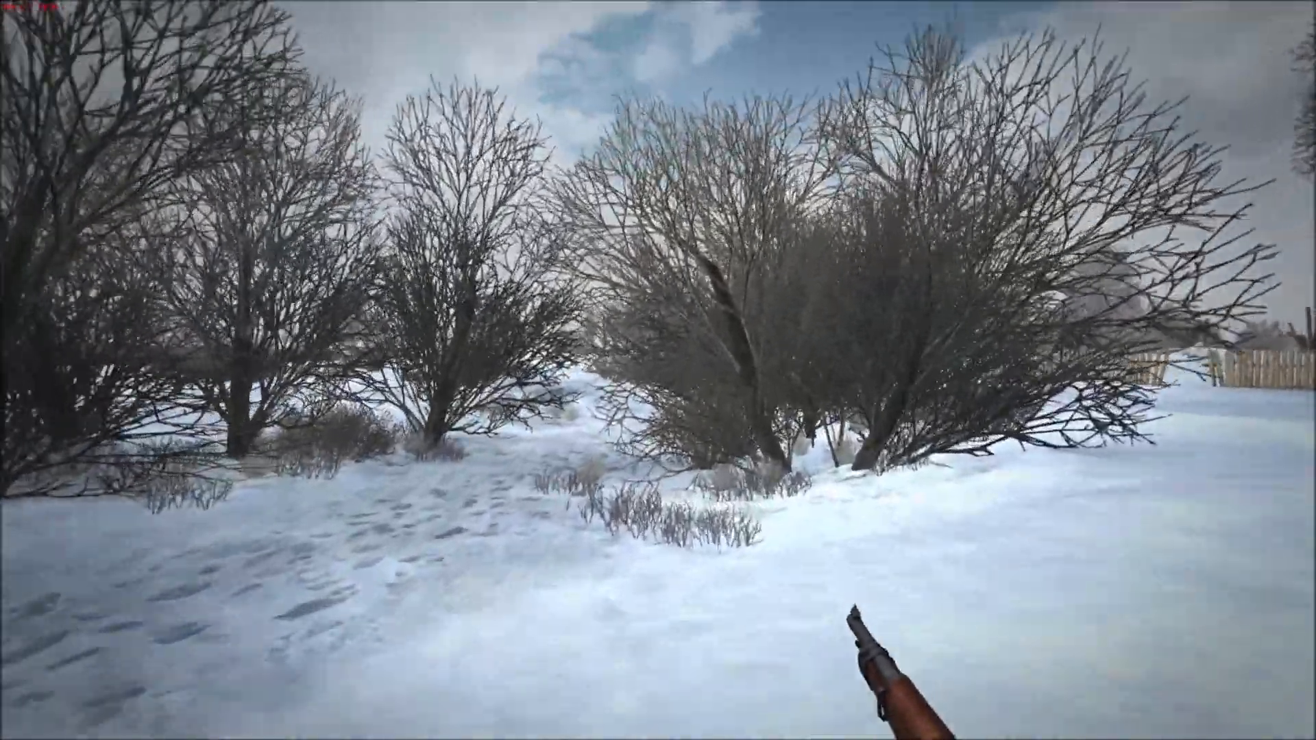
key(w)
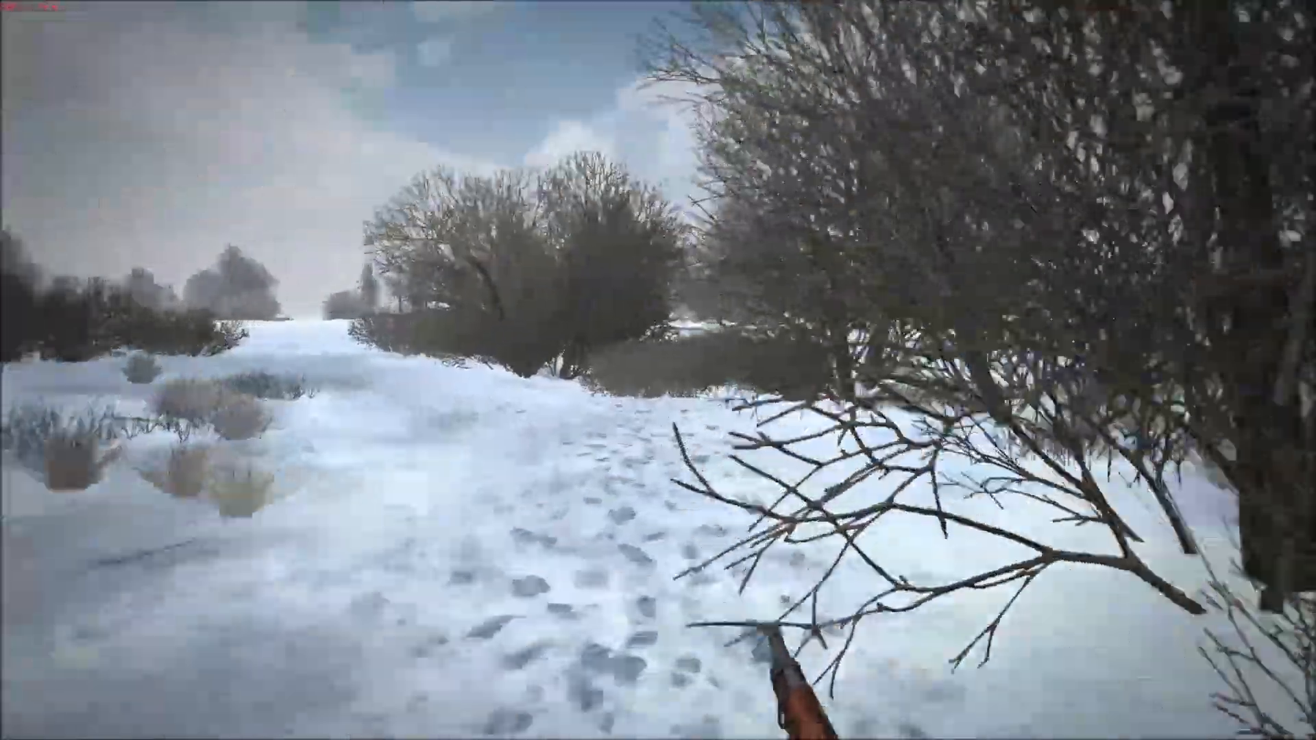
key(w)
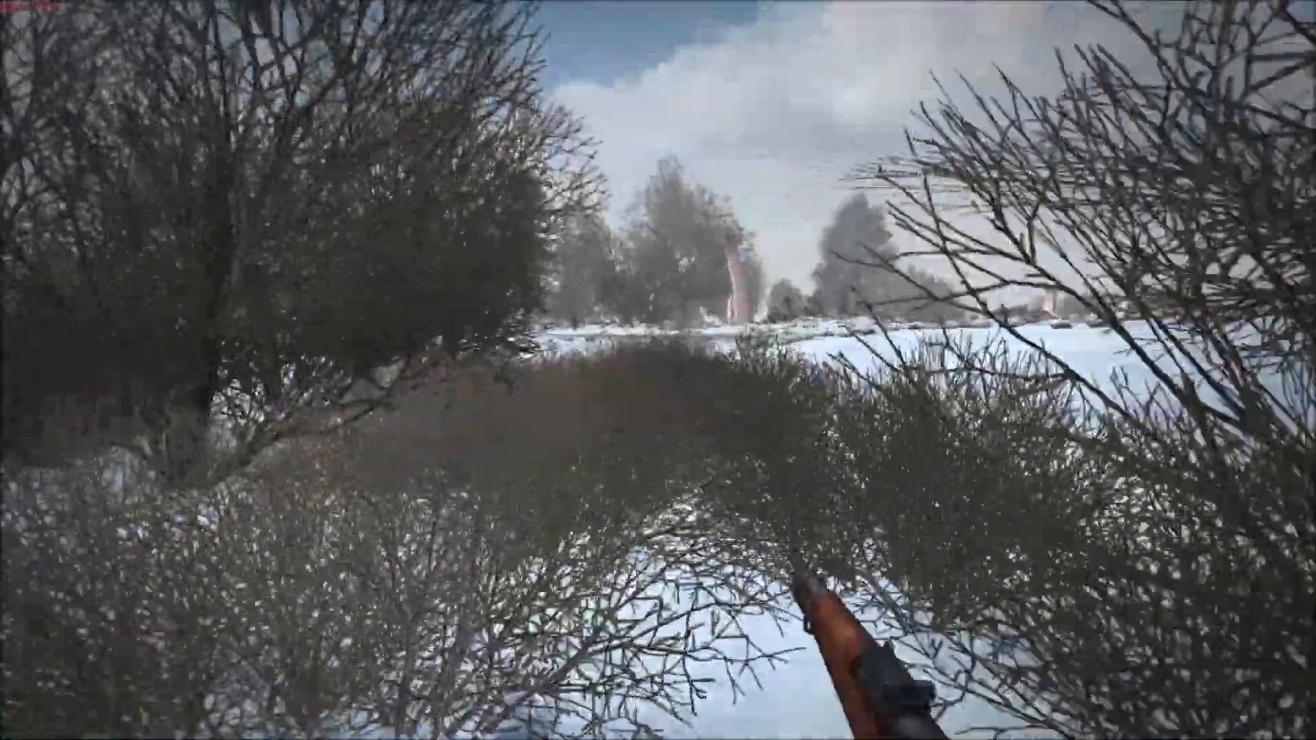
key(w)
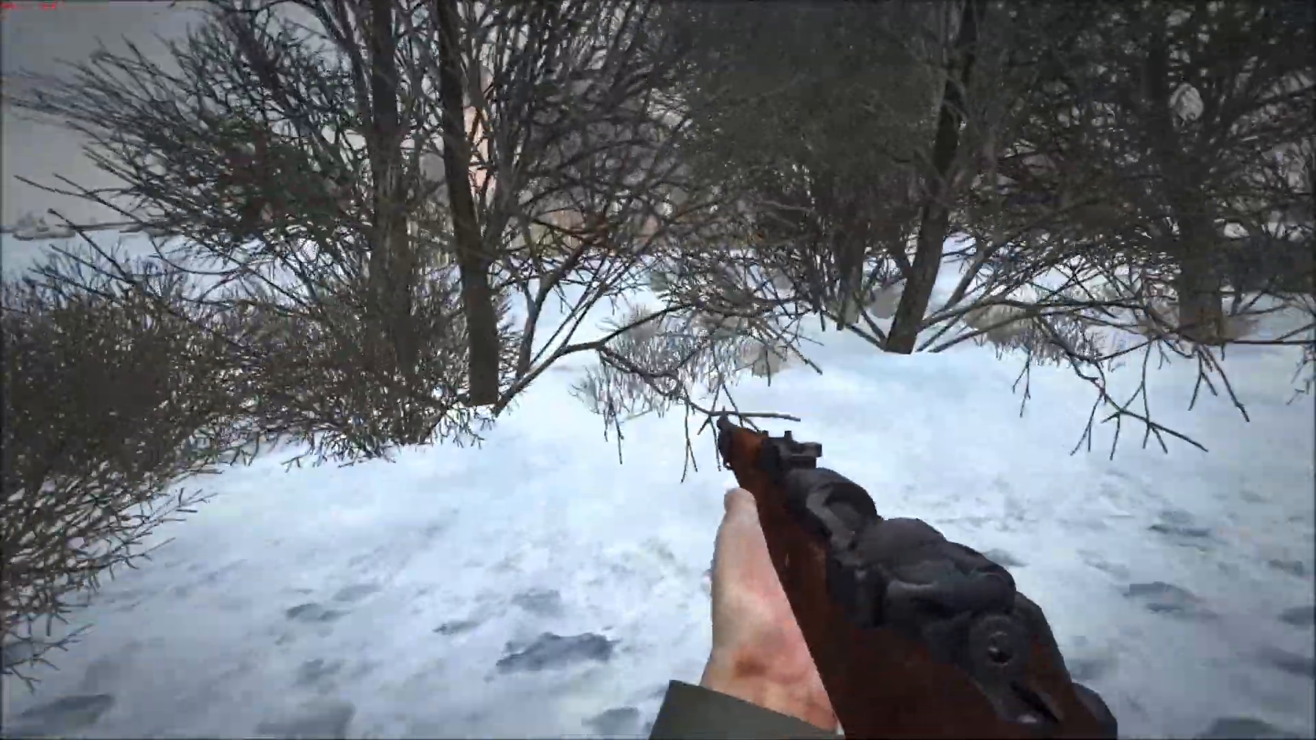
key(w)
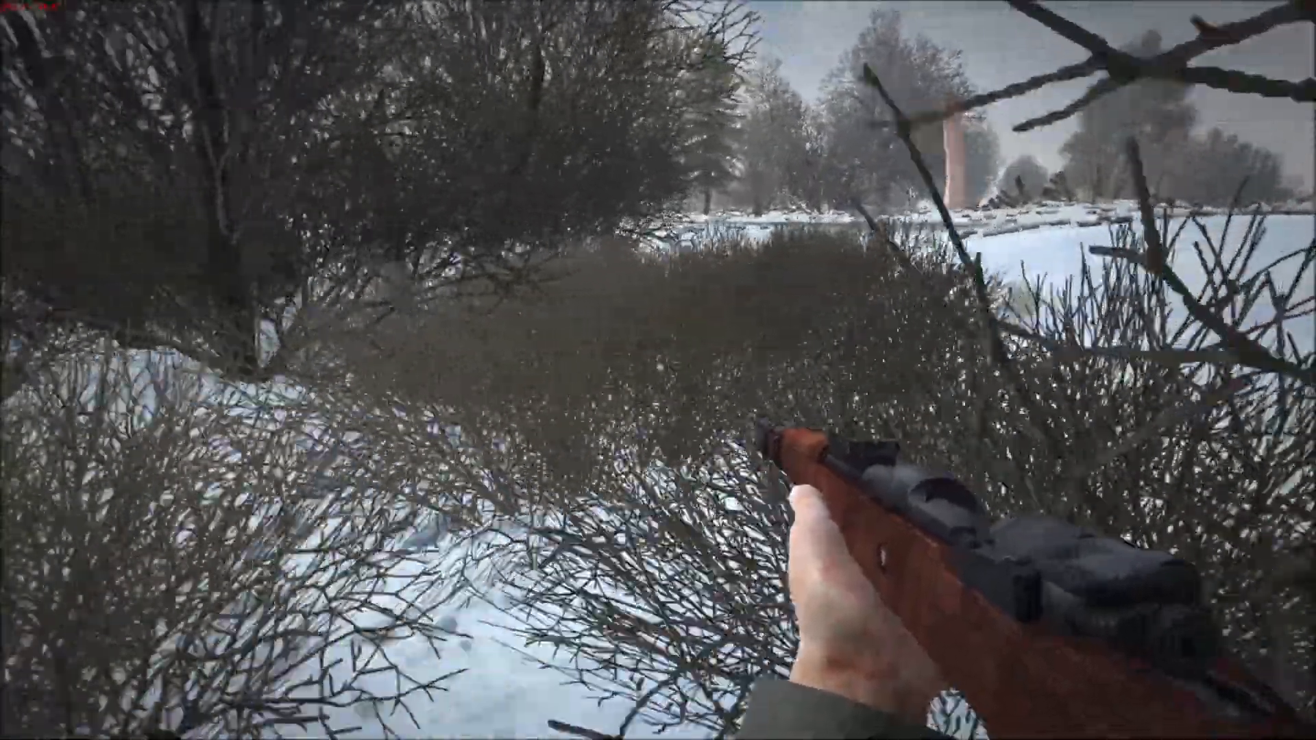
key(w)
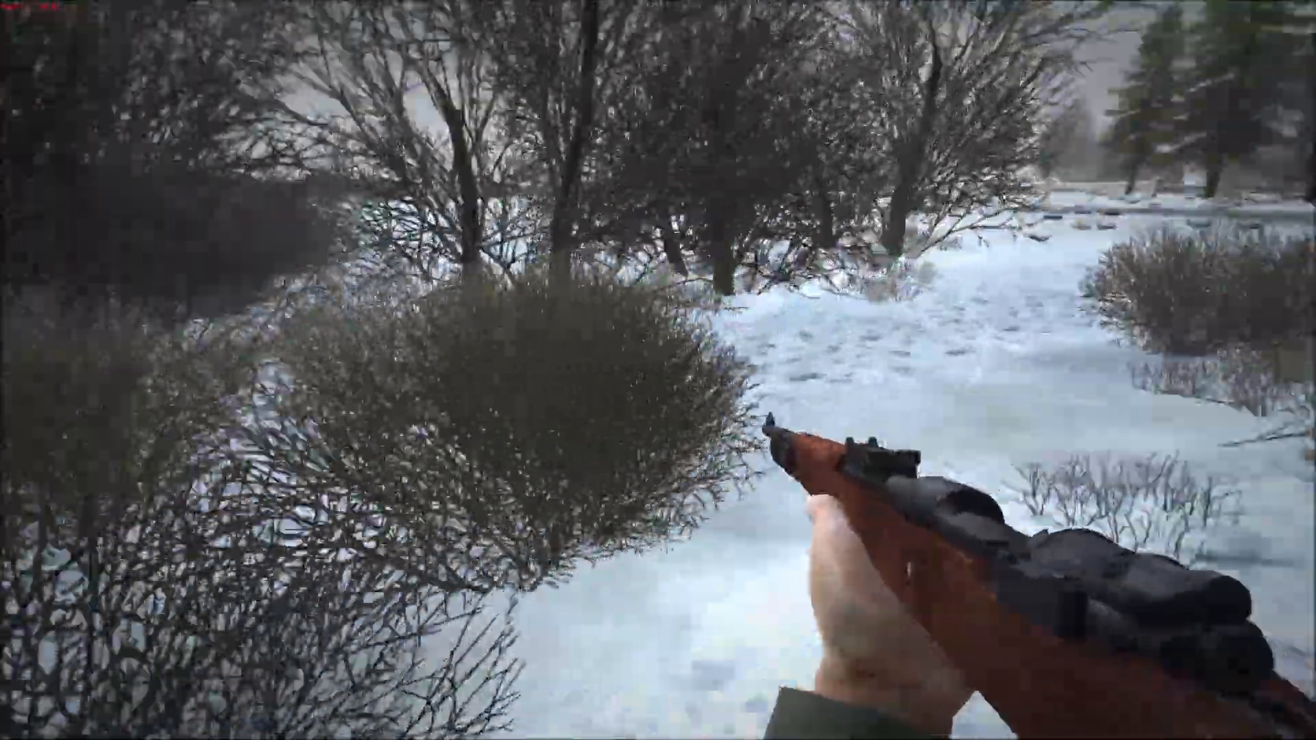
key(w)
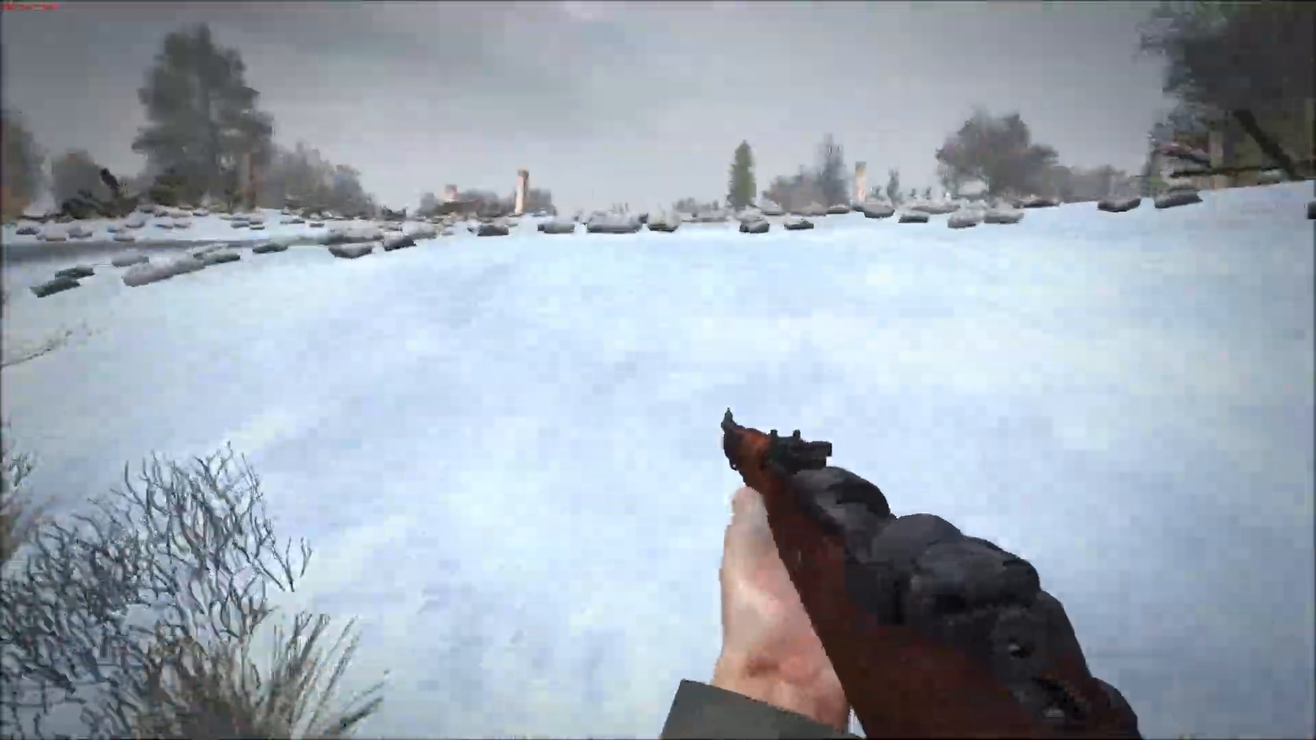
key(w)
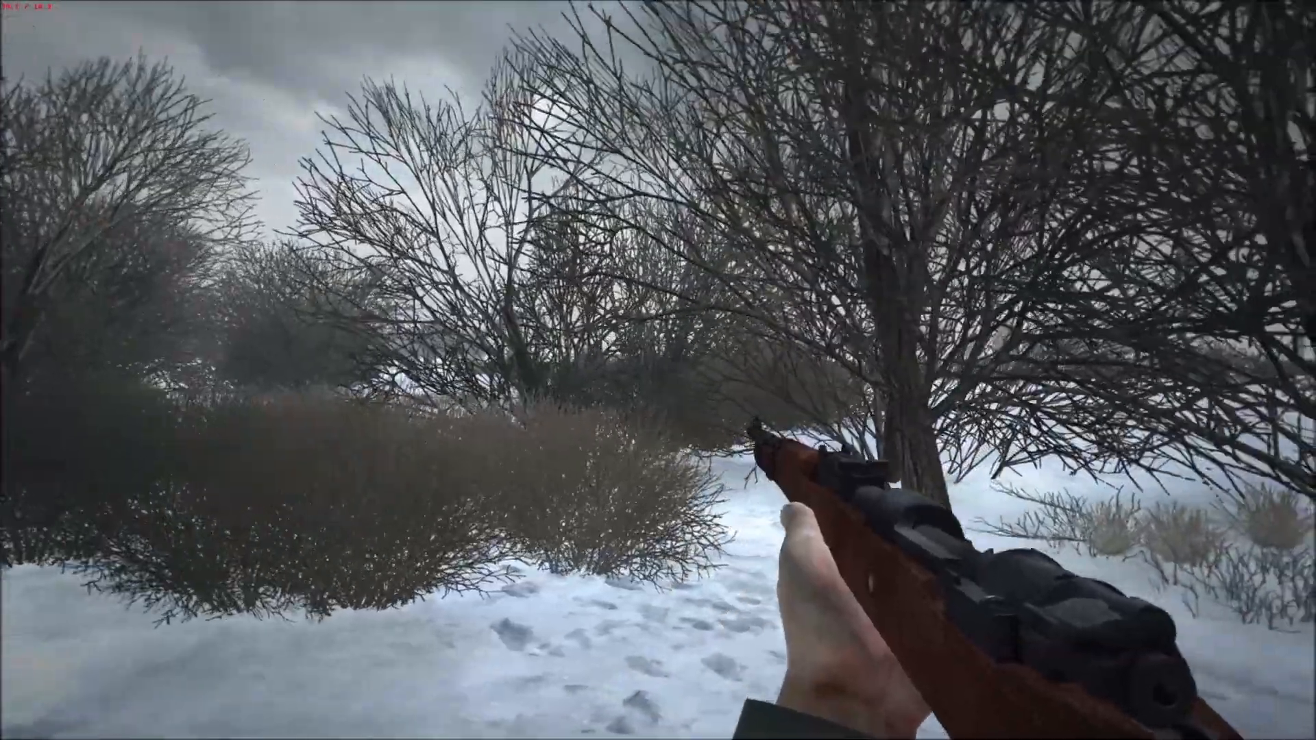
key(w)
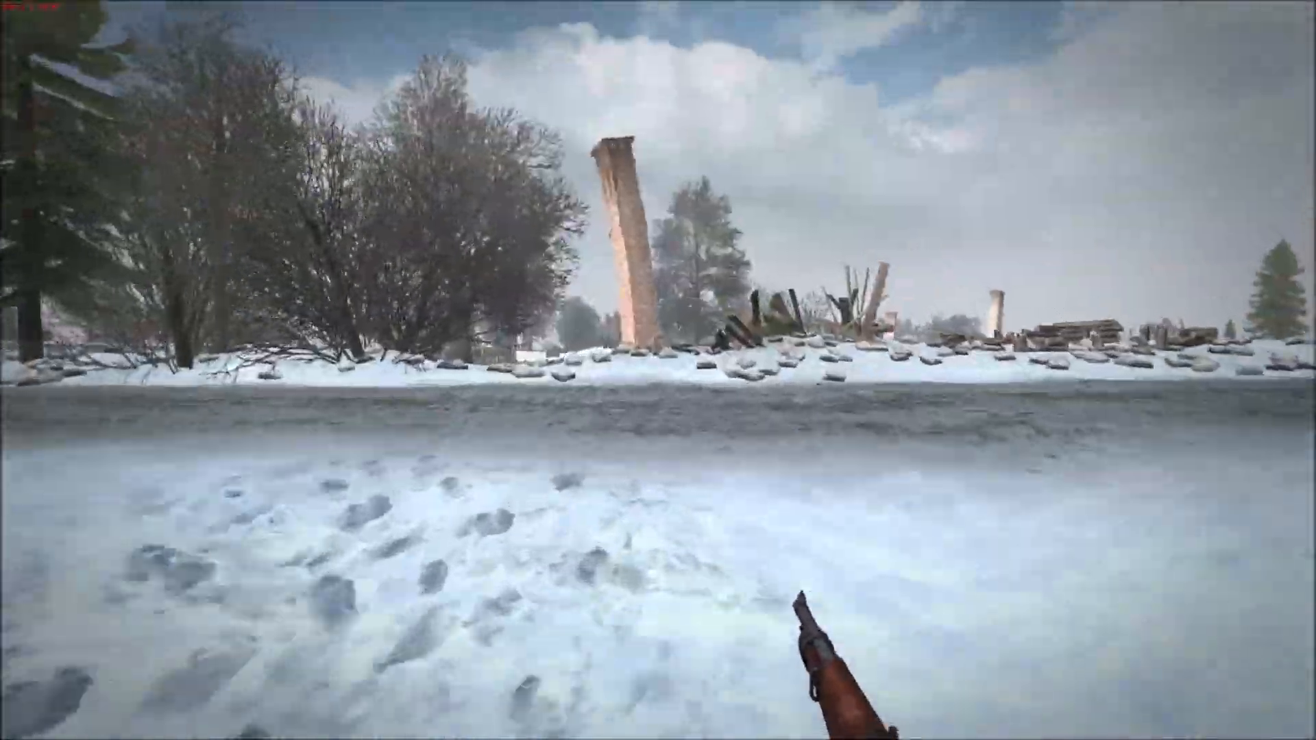
key(w)
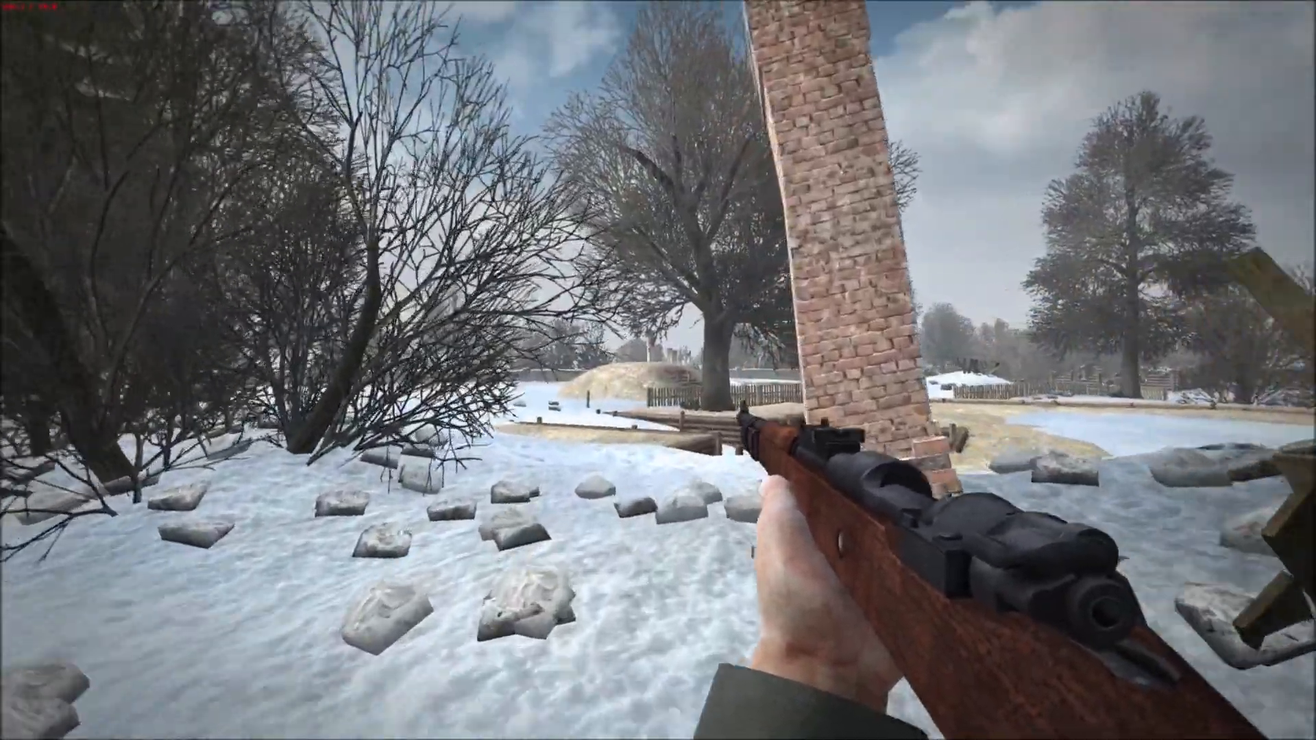
key(w)
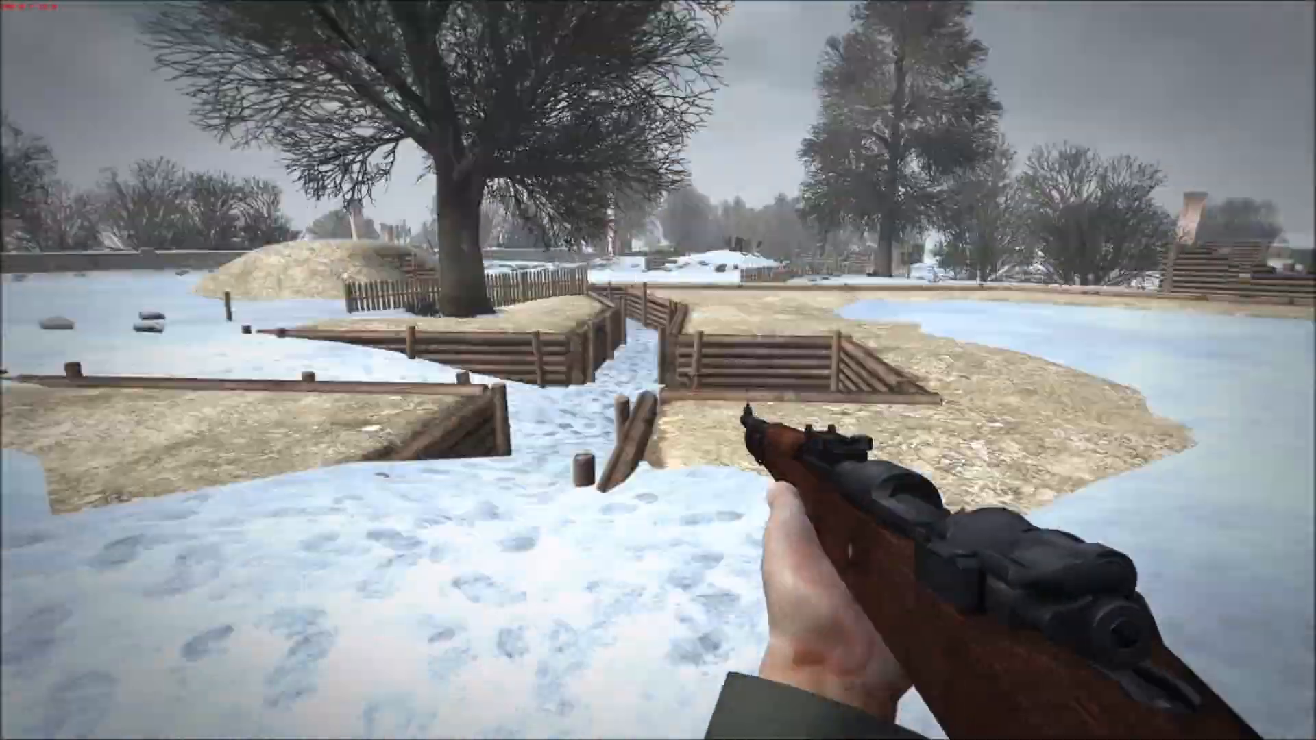
key(w)
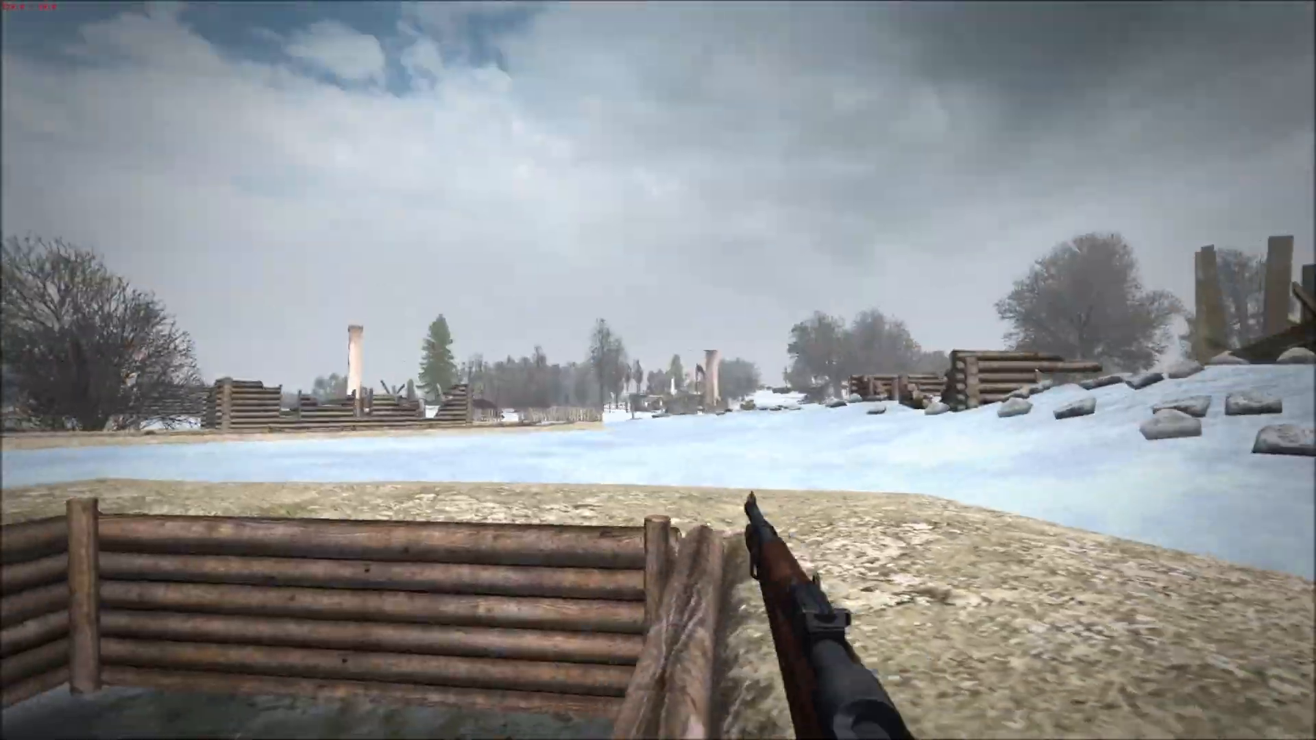
key(w)
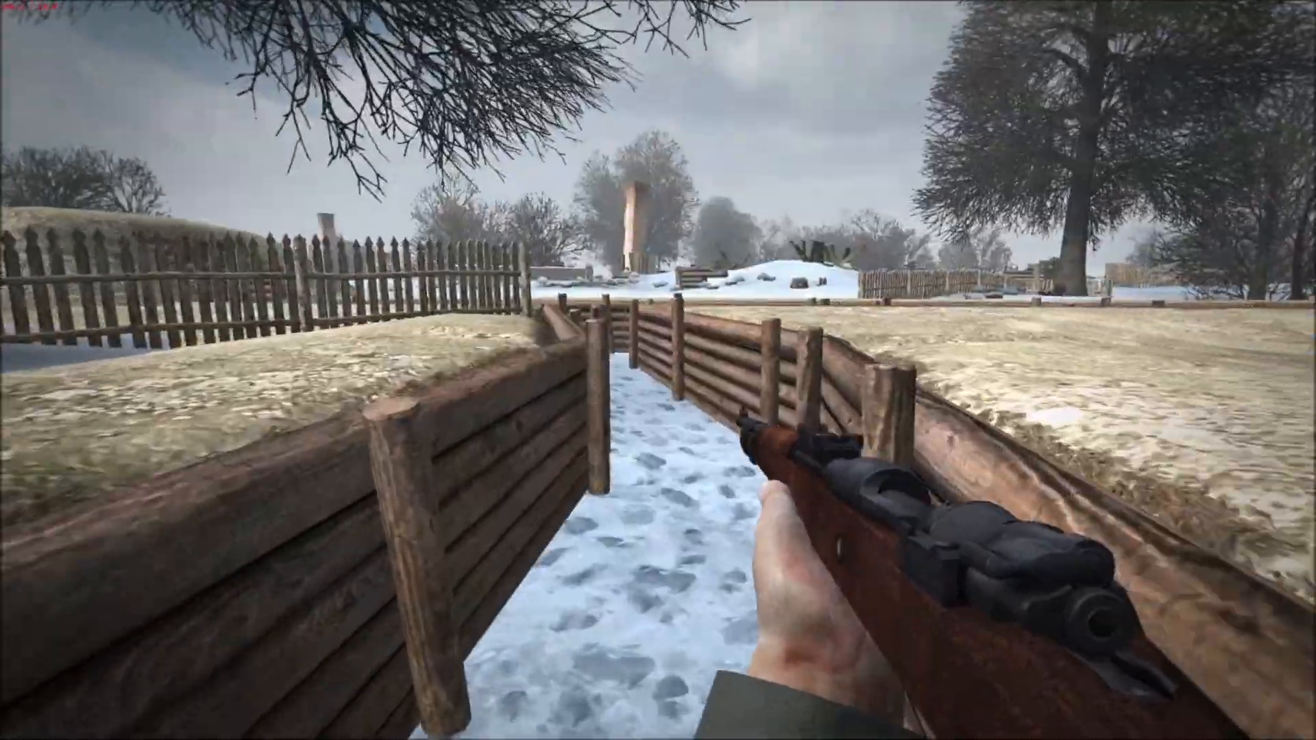
key(w)
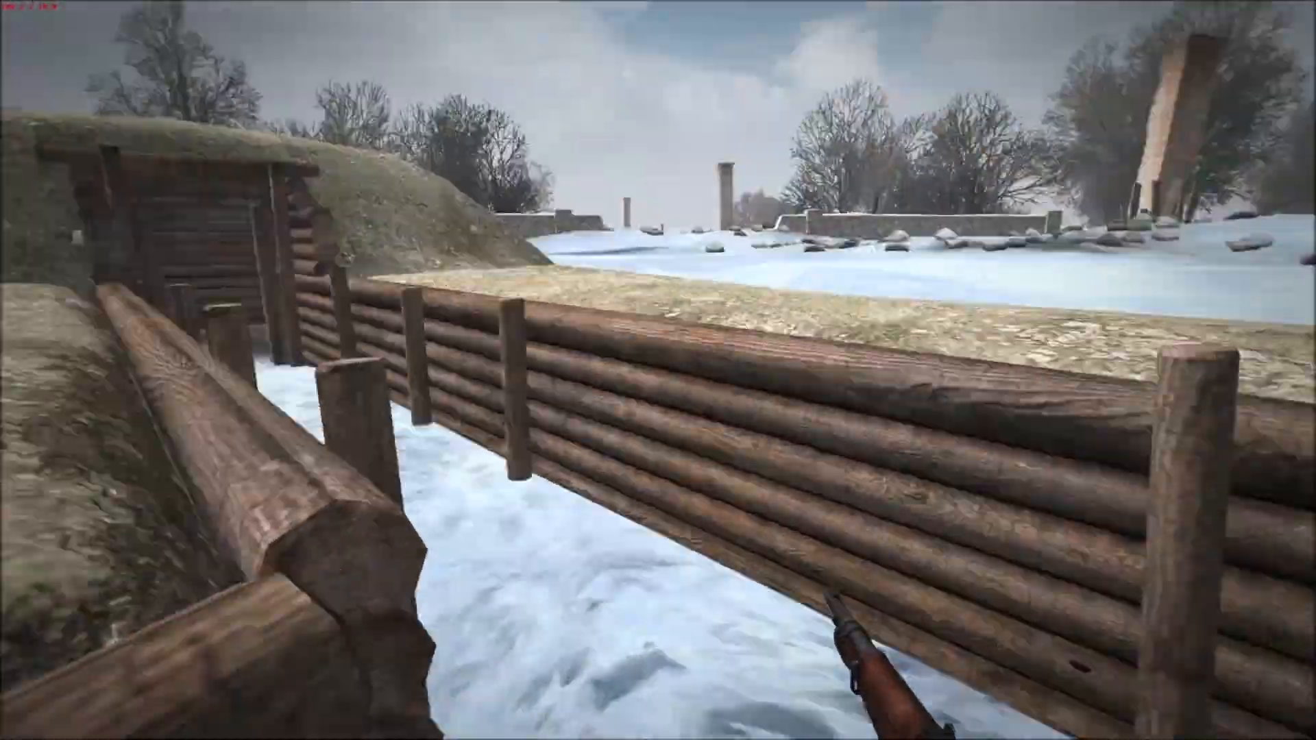
Walk the soldier along the log-lined trench and check its walls and course at eye level.
key(w)
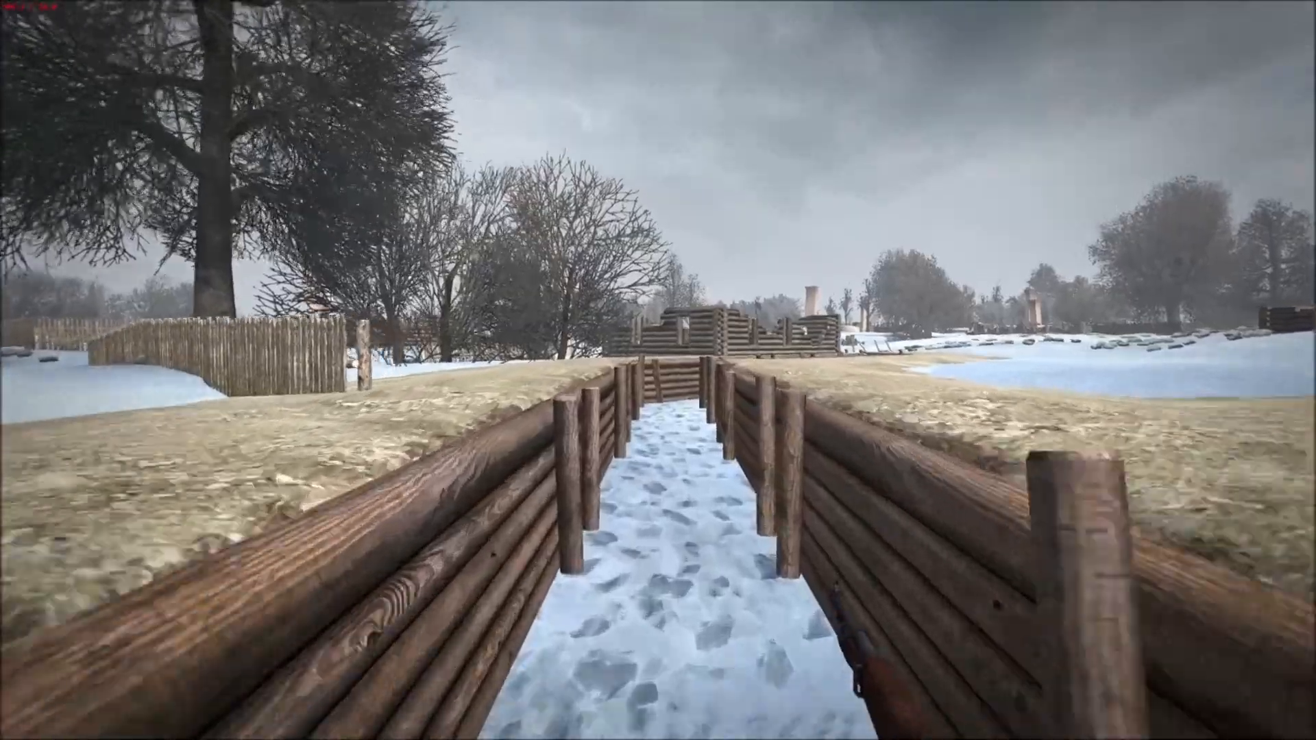
key(w)
key(w)
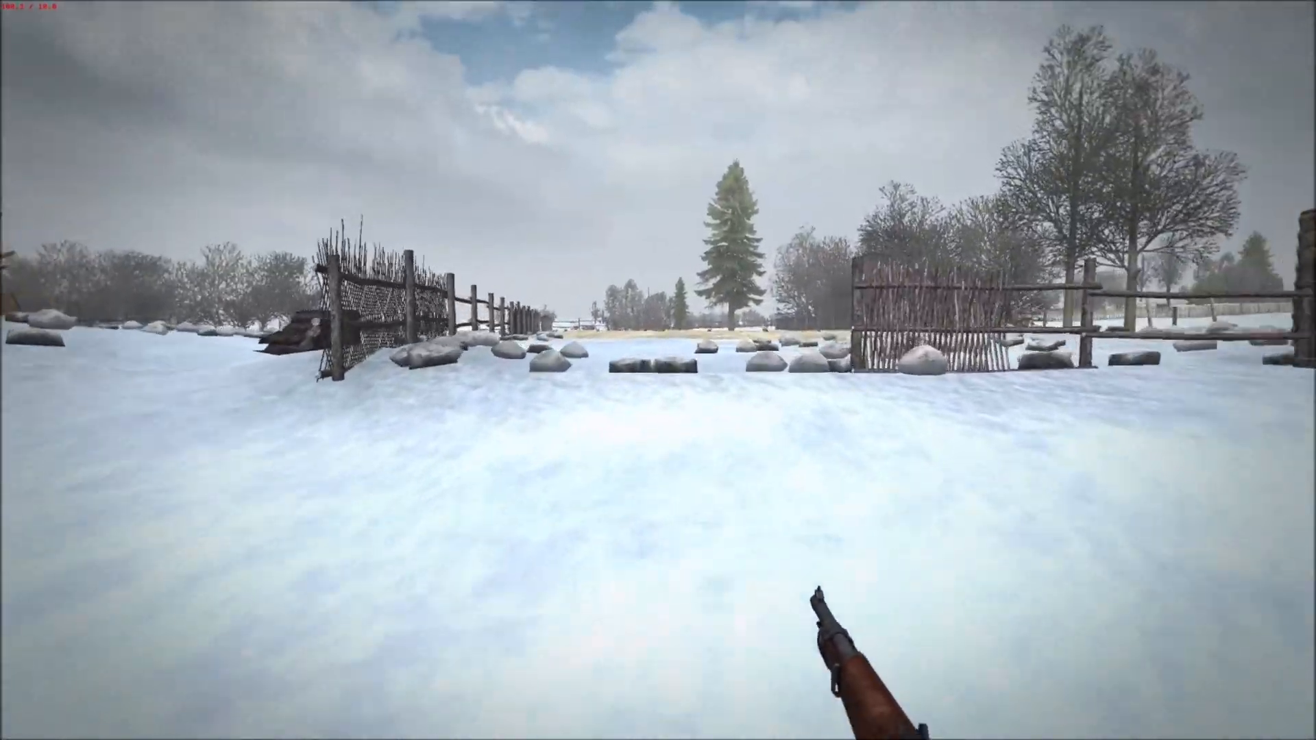
Cross the rocky snowfield to the ruined log house and inspect its sunken, log-walled basement entrance from both directions.
key(w)
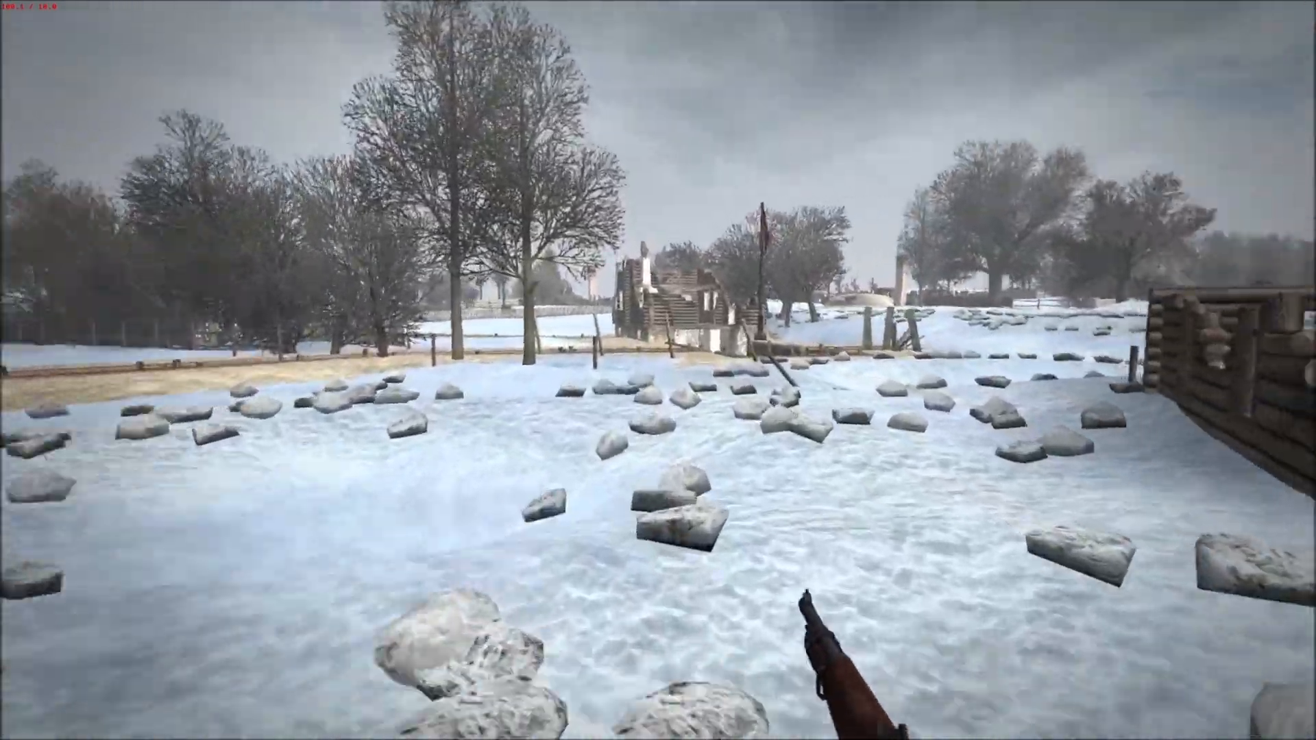
key(w)
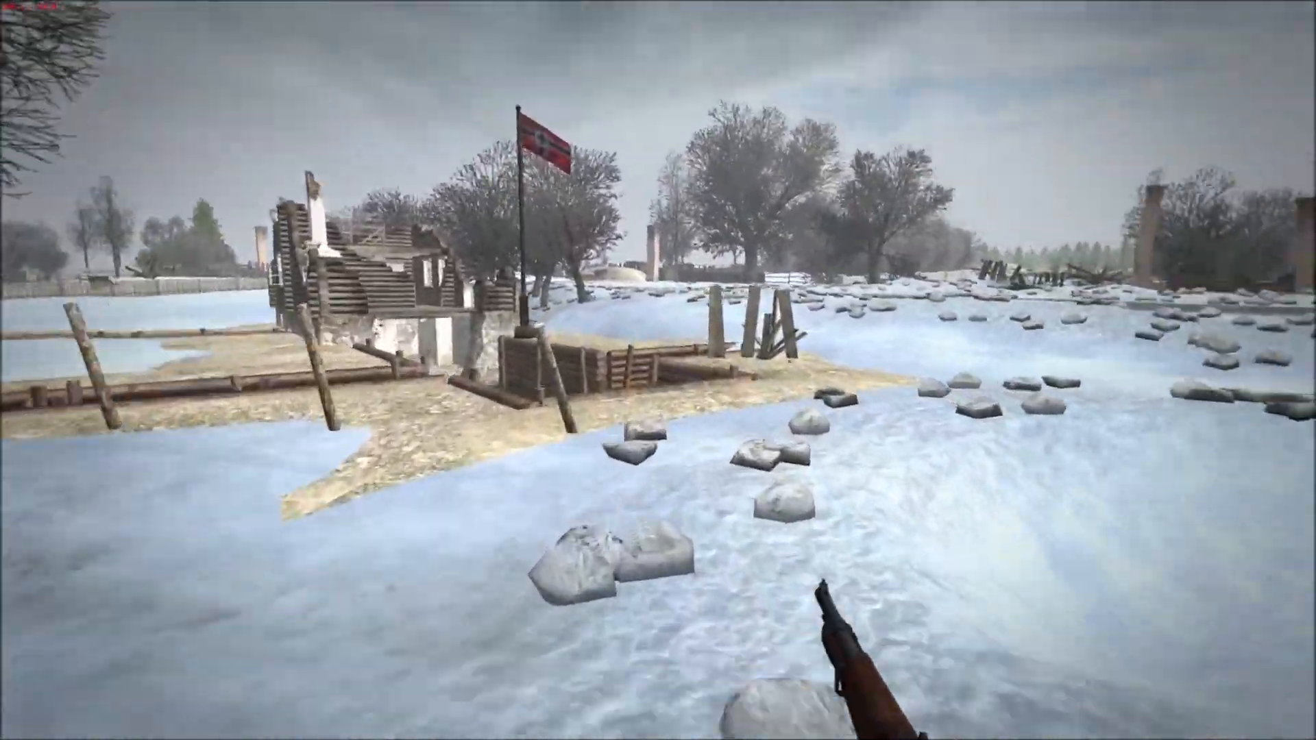
key(w)
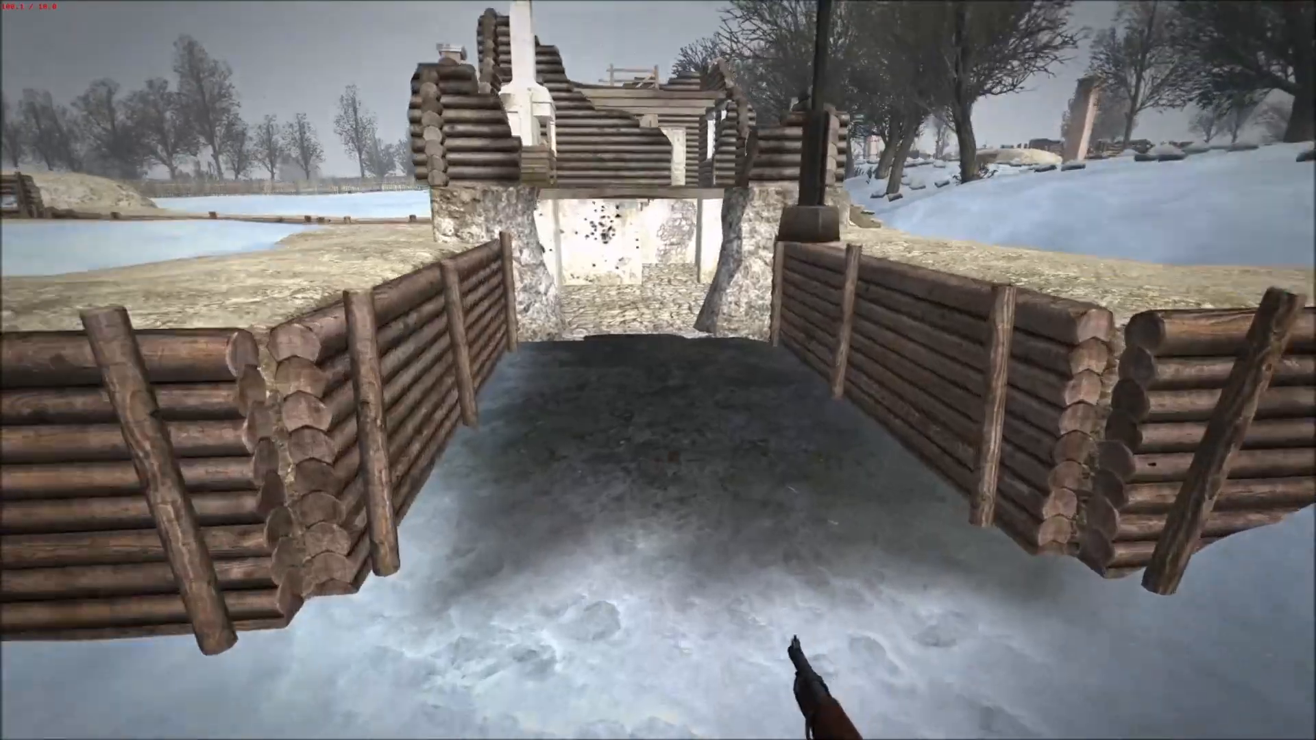
key(w)
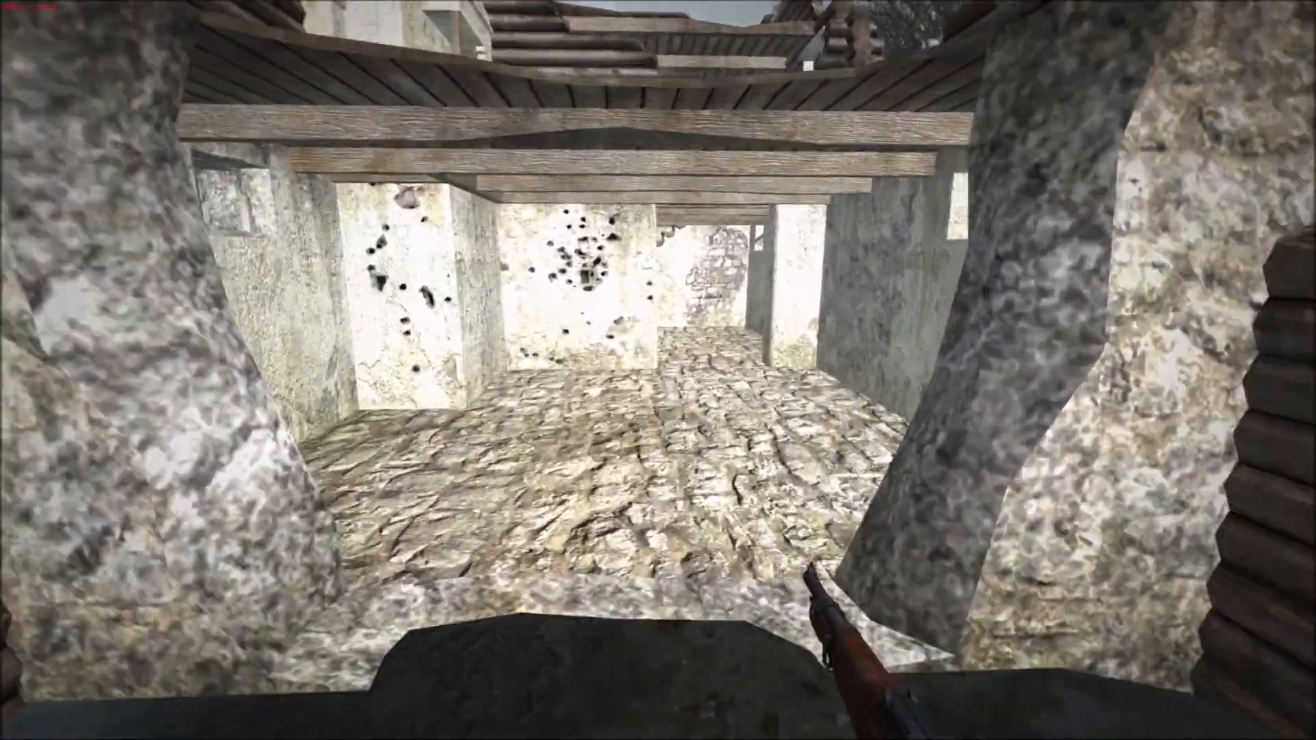
key(w)
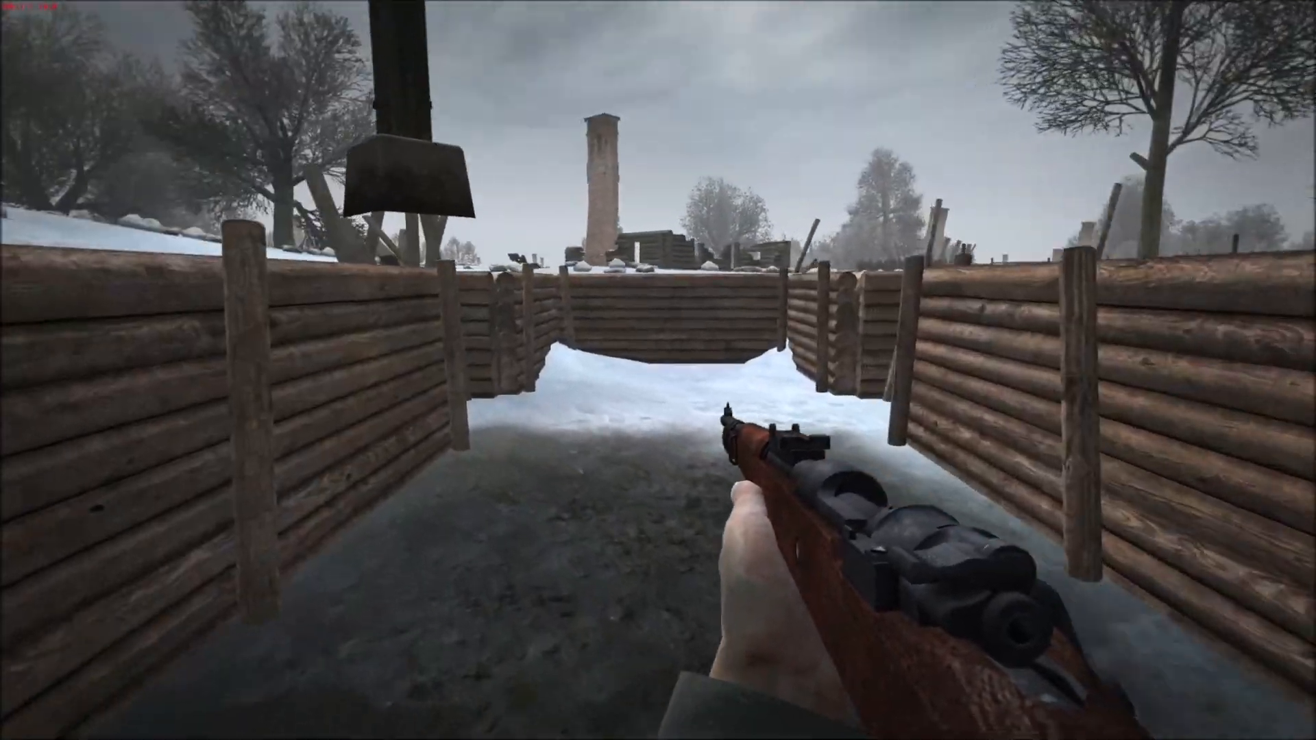
key(w)
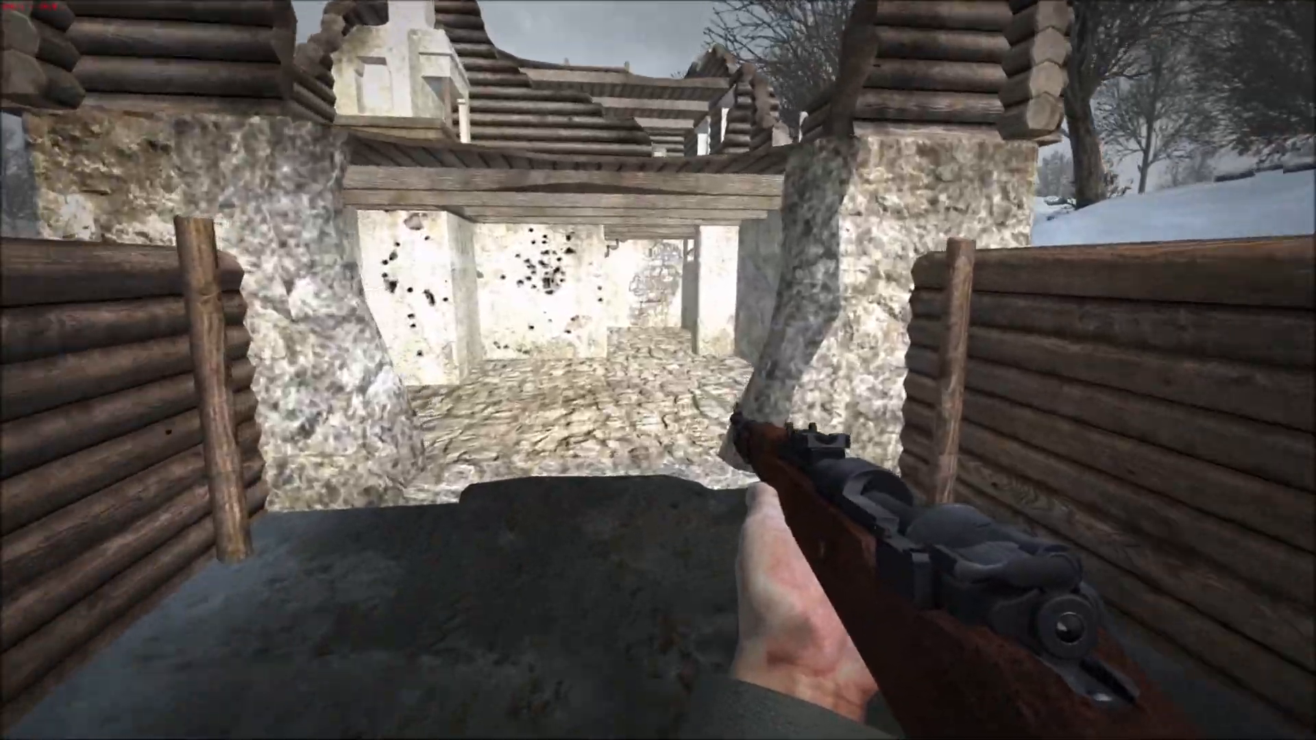
Move the soldier through the wide basement opening and examine the corner where its stone pillar meets the log wall.
key(w)
key(w)
key(w)
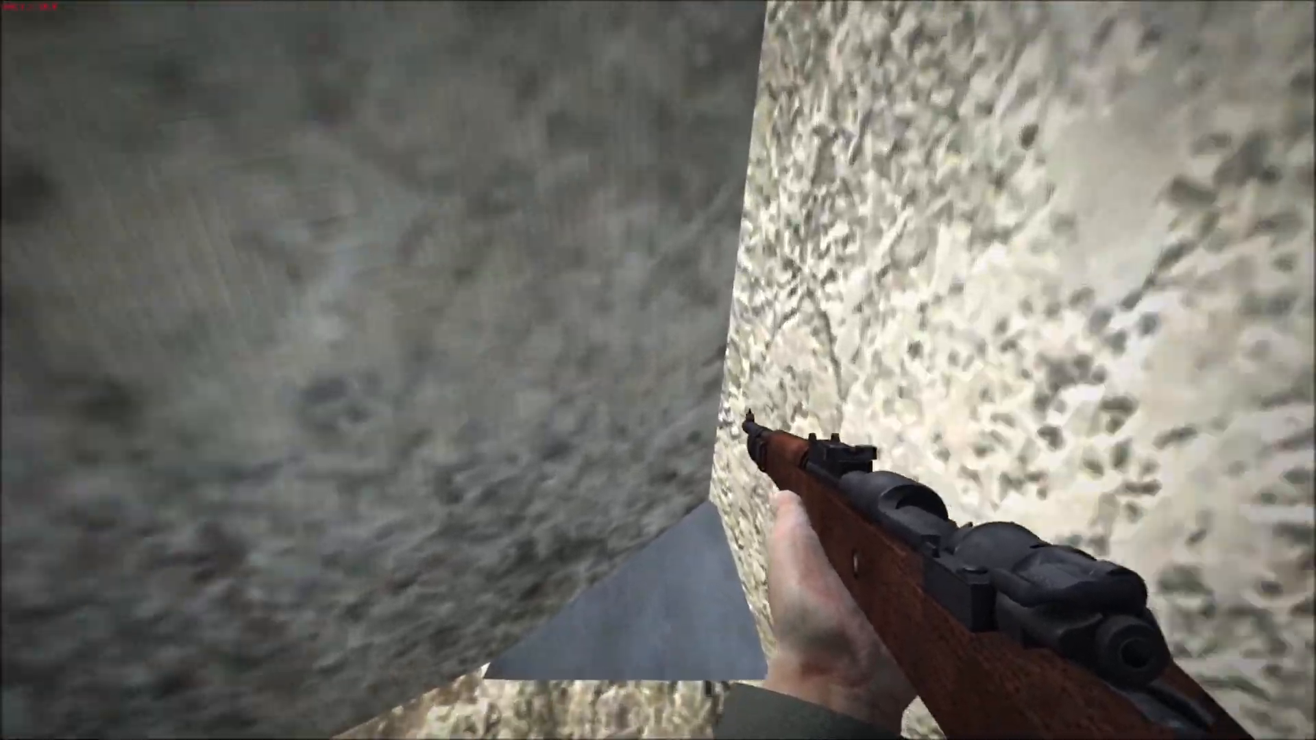
key(d)
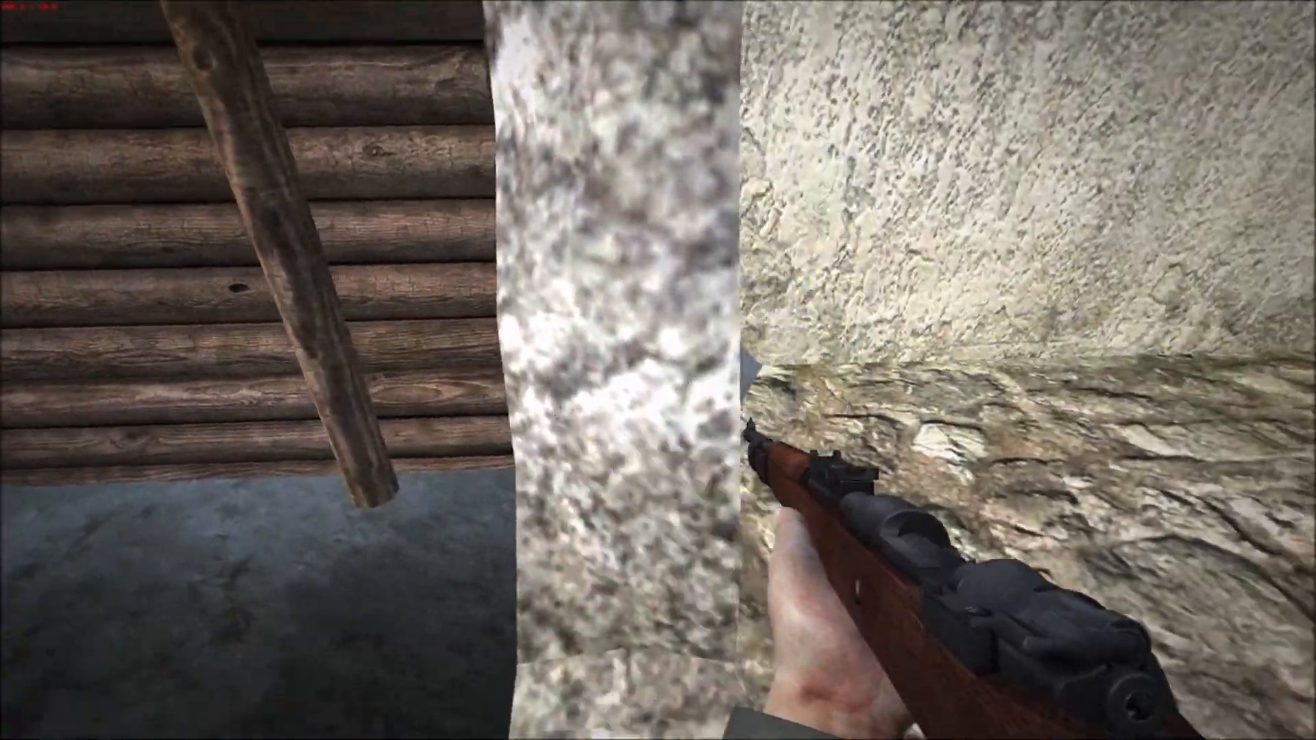
key(d)
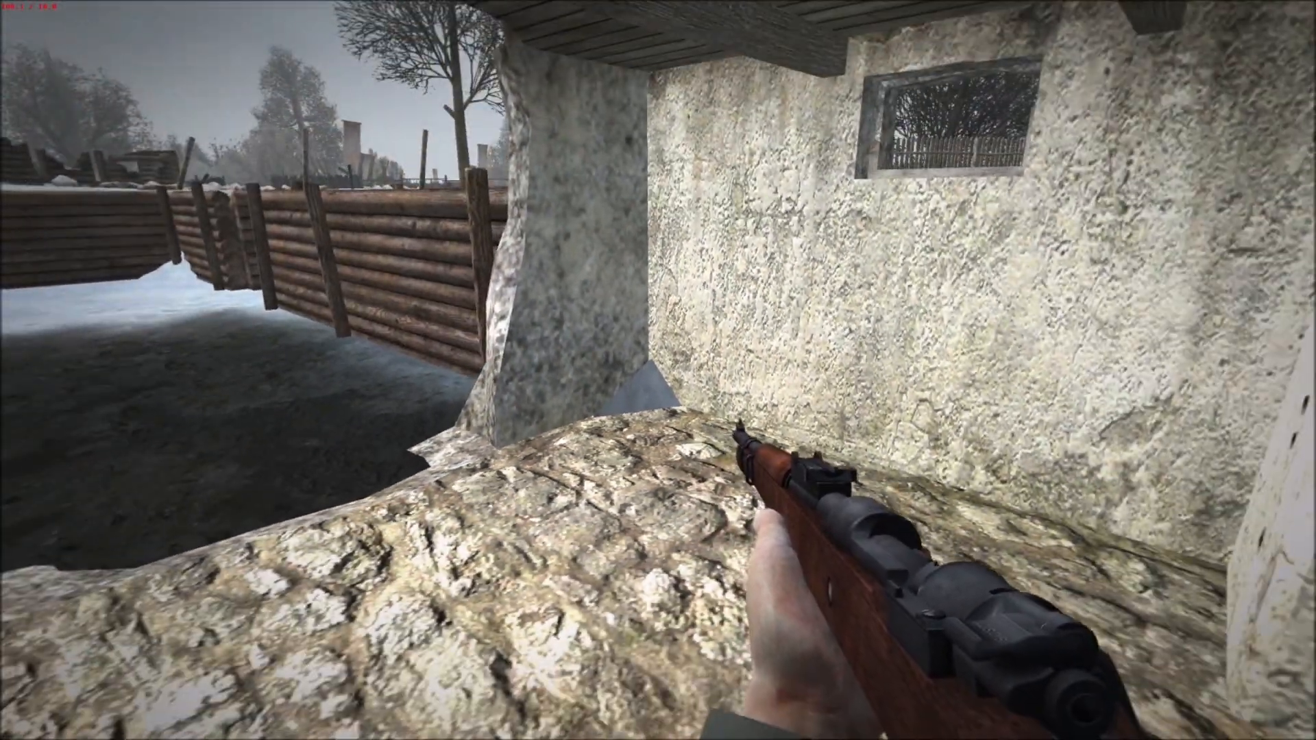
Check the small basement windows as the soldier to see what is visible from inside.
key(w)
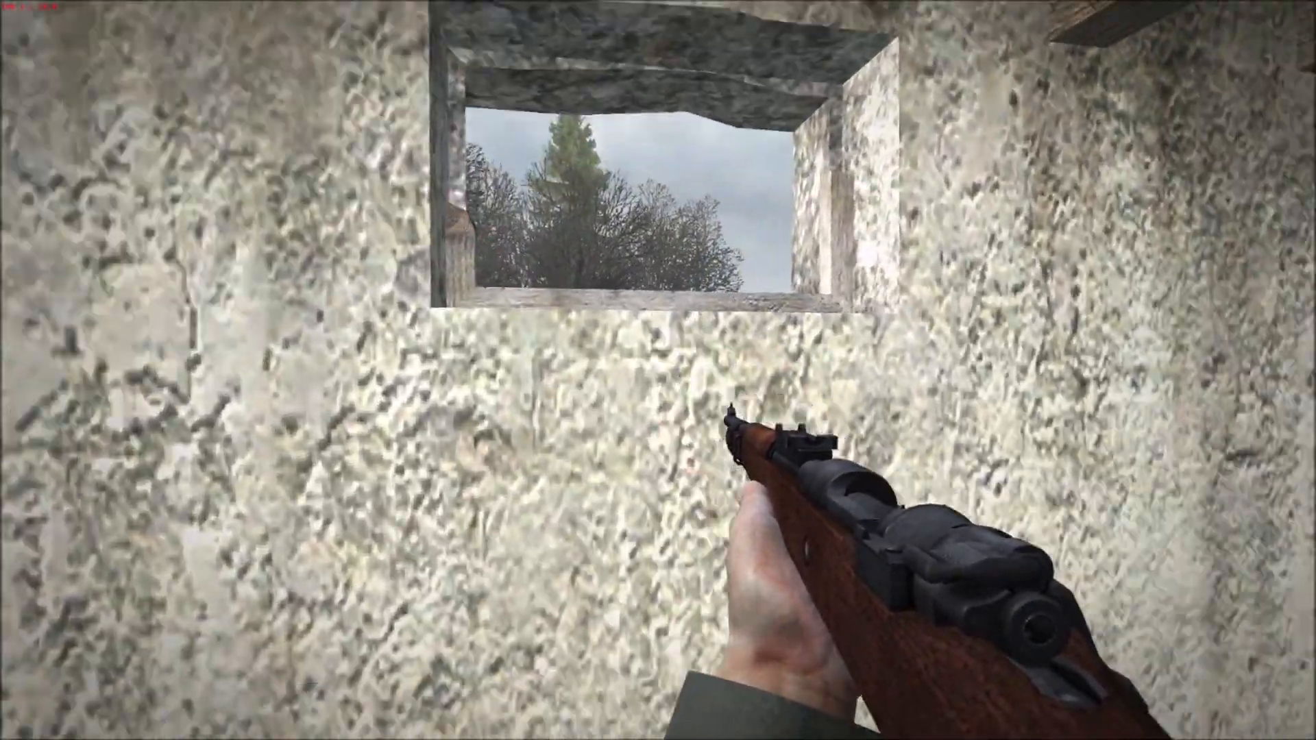
key(w)
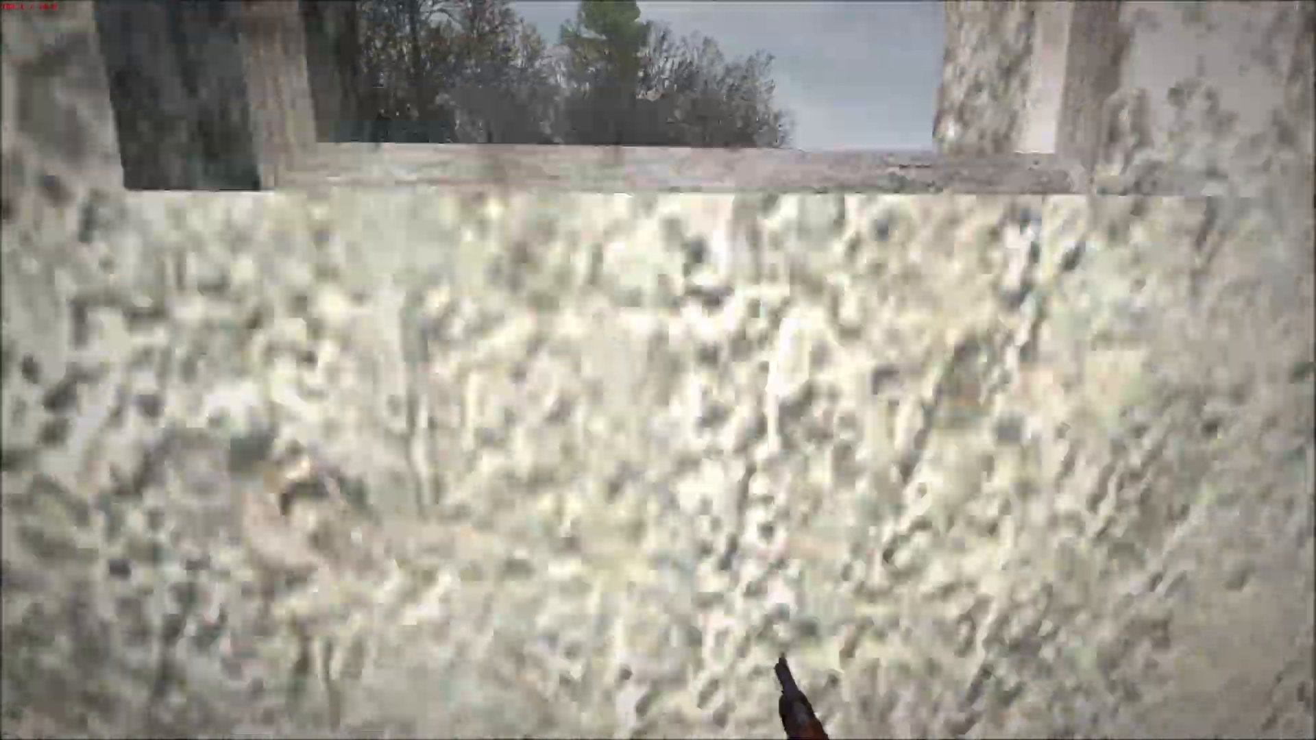
key(w)
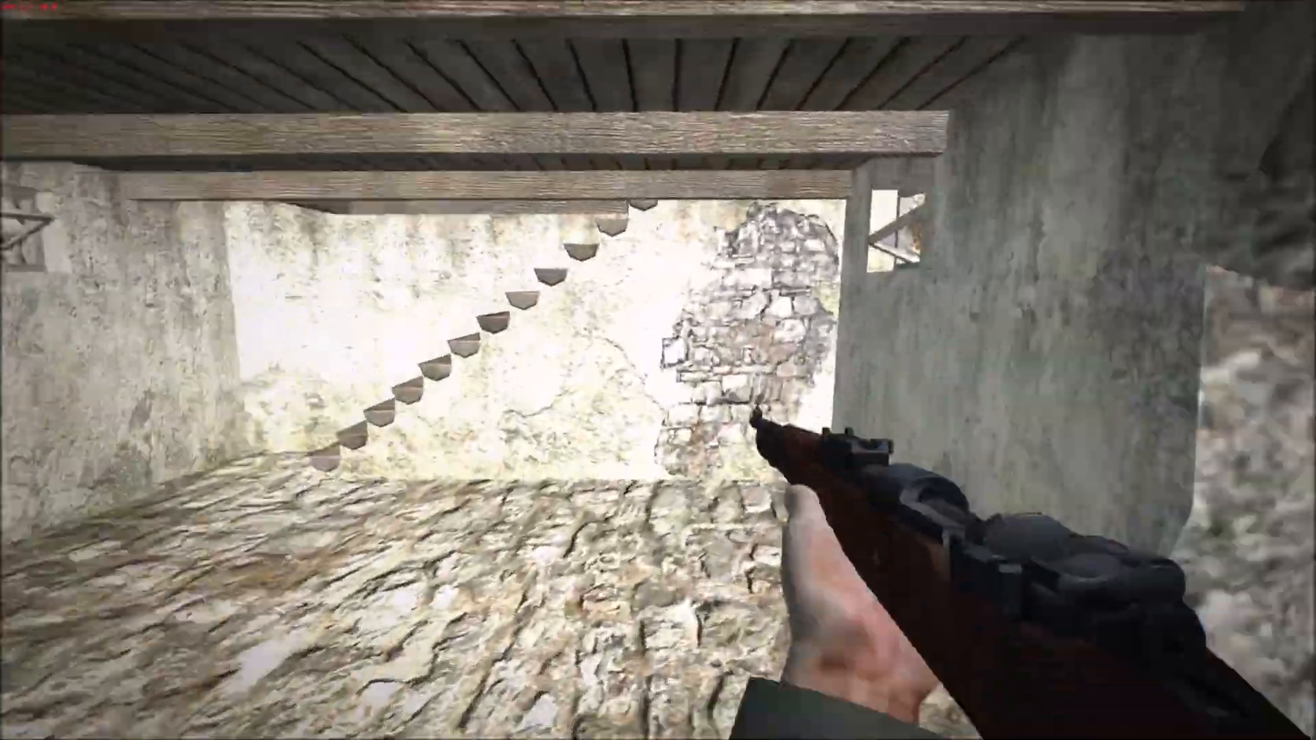
key(w)
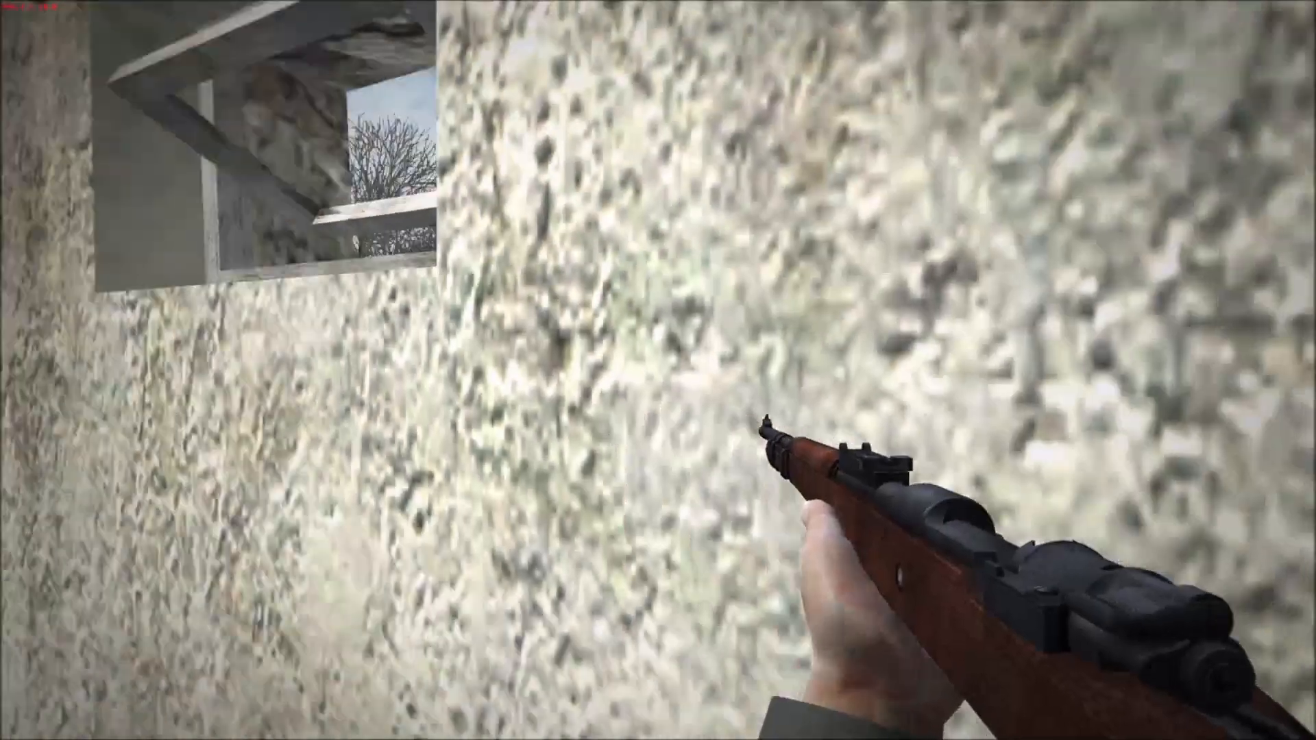
Walk around the basement's stair corner and inspect the wooden staircase and the adjoining wall and window.
key(s)
key(w)
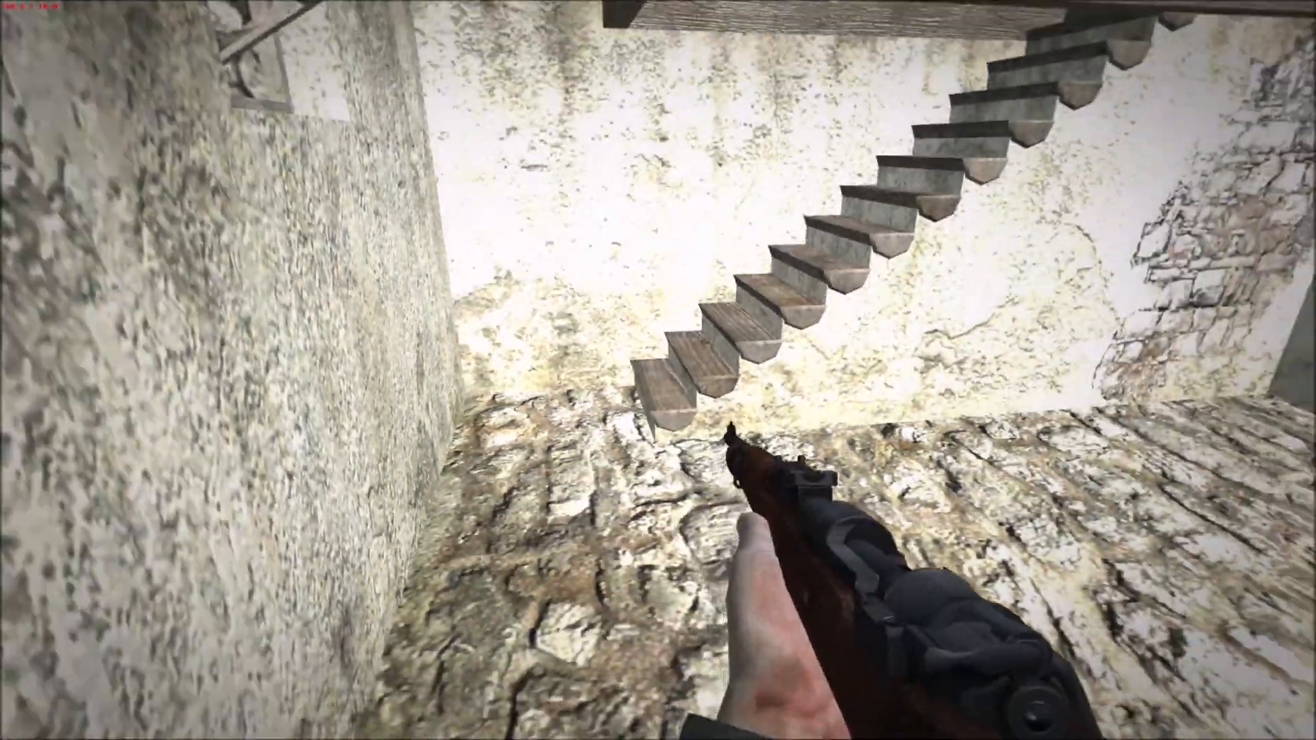
key(w)
key(s)
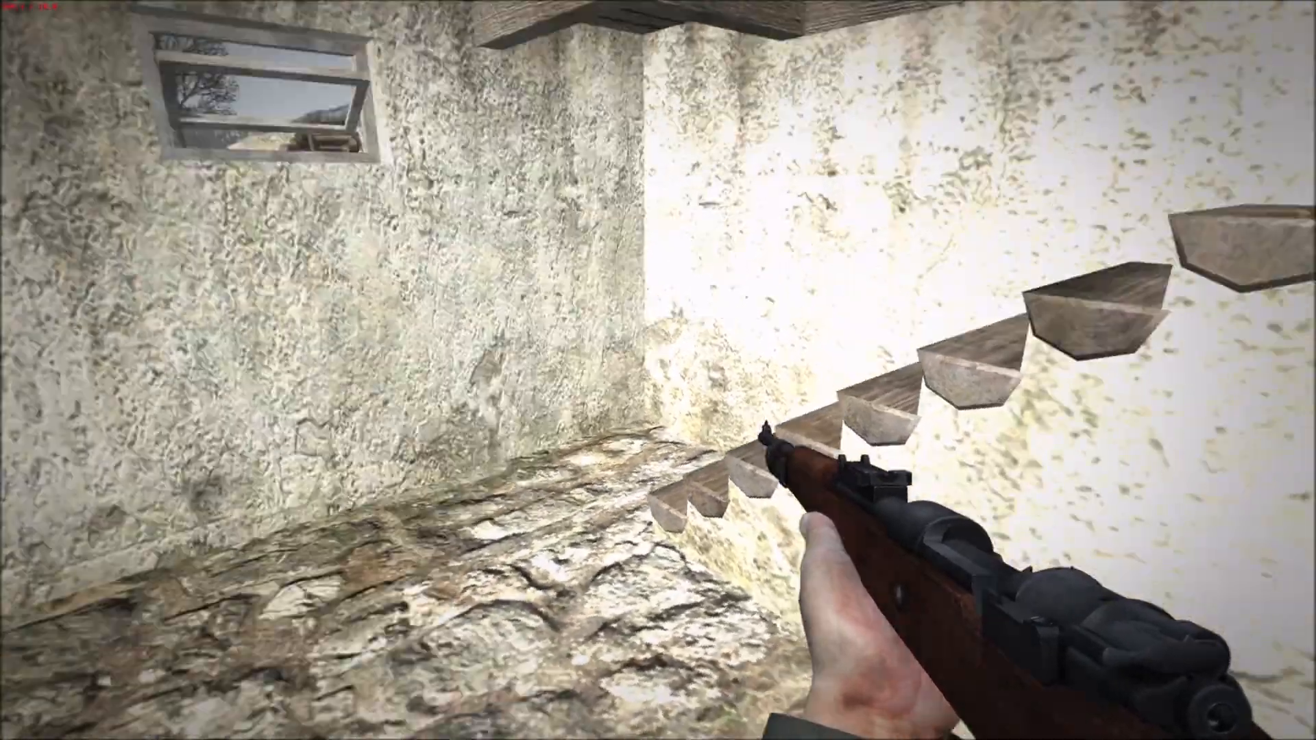
key(w)
key(w)
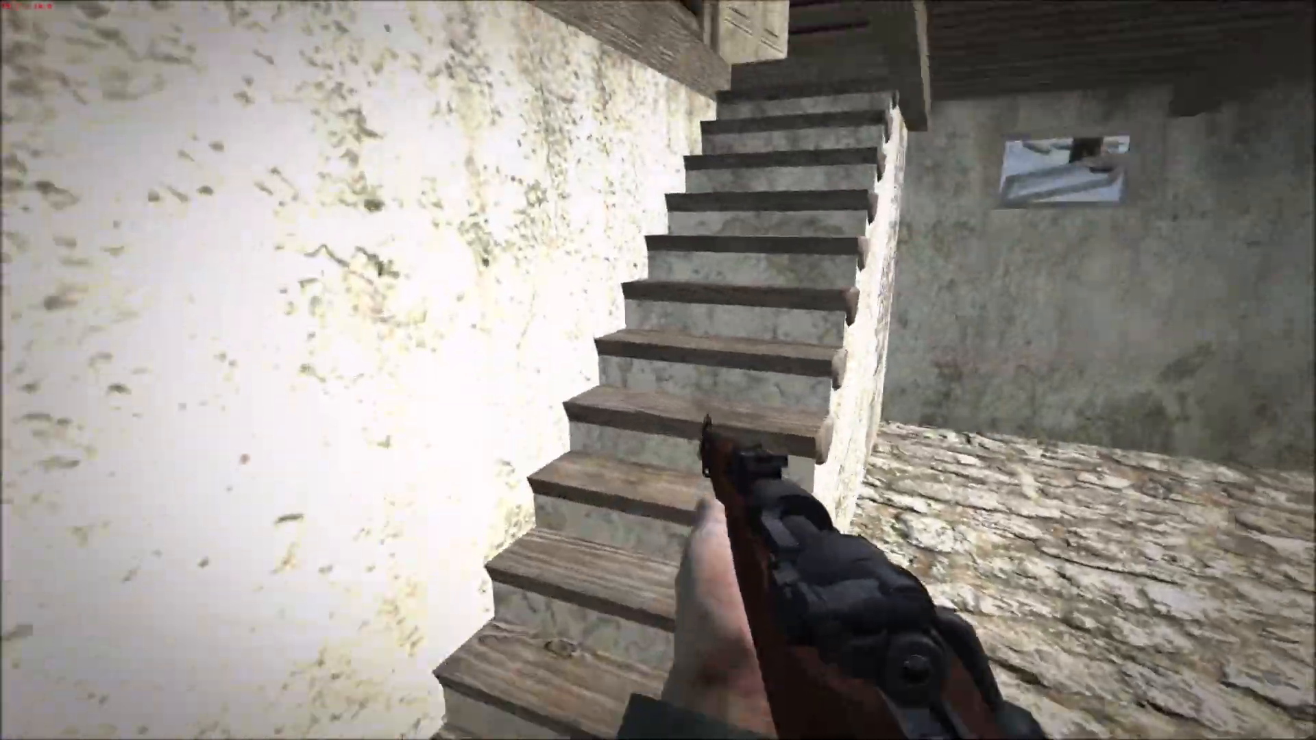
Climb to the ruined house's upper floor and aim the rifle through the broken window towards the trench.
key(w)
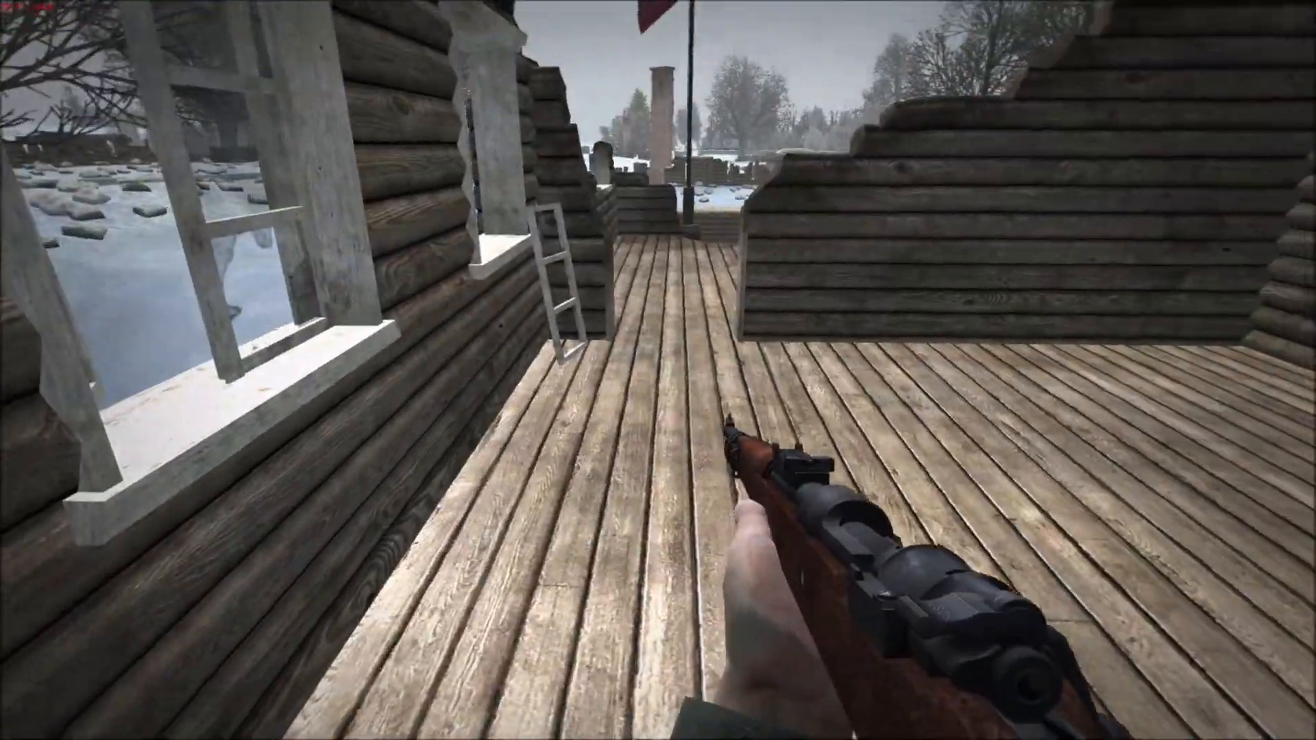
key(w)
key(w)
right_click(658, 370)
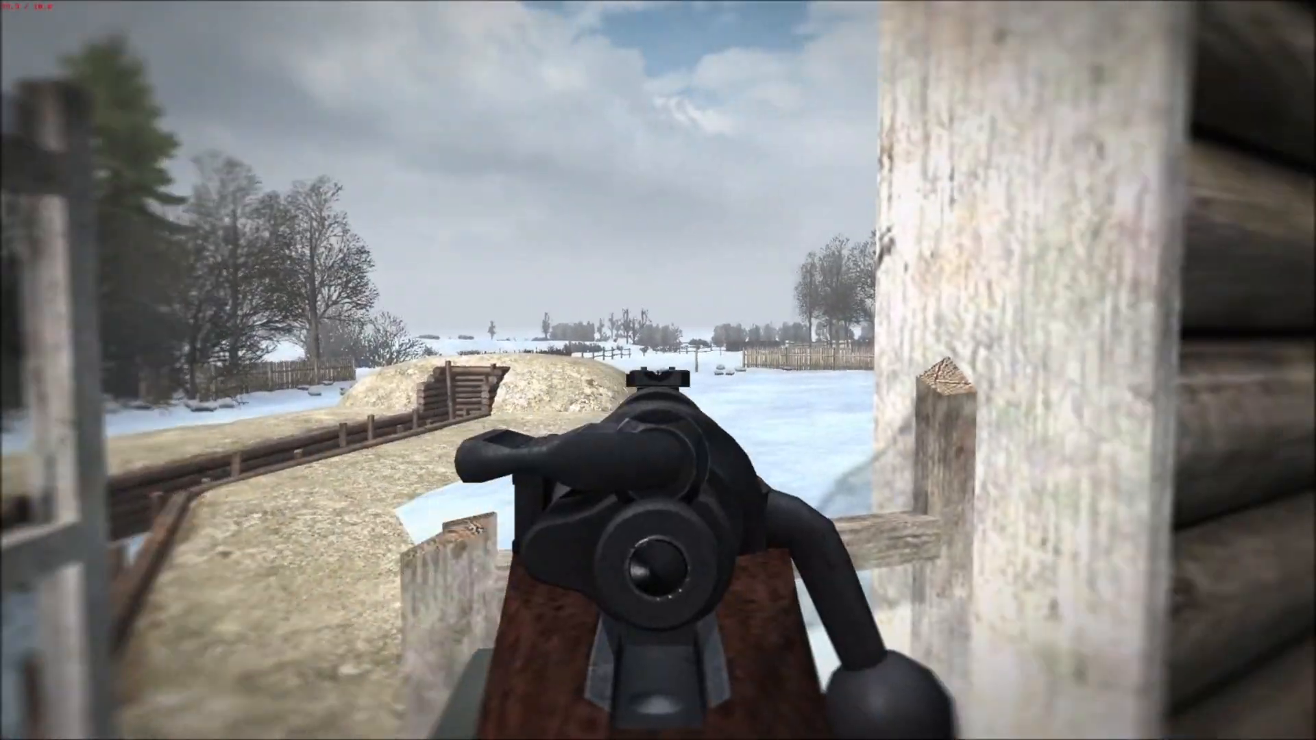
right_click(658, 370)
key(w)
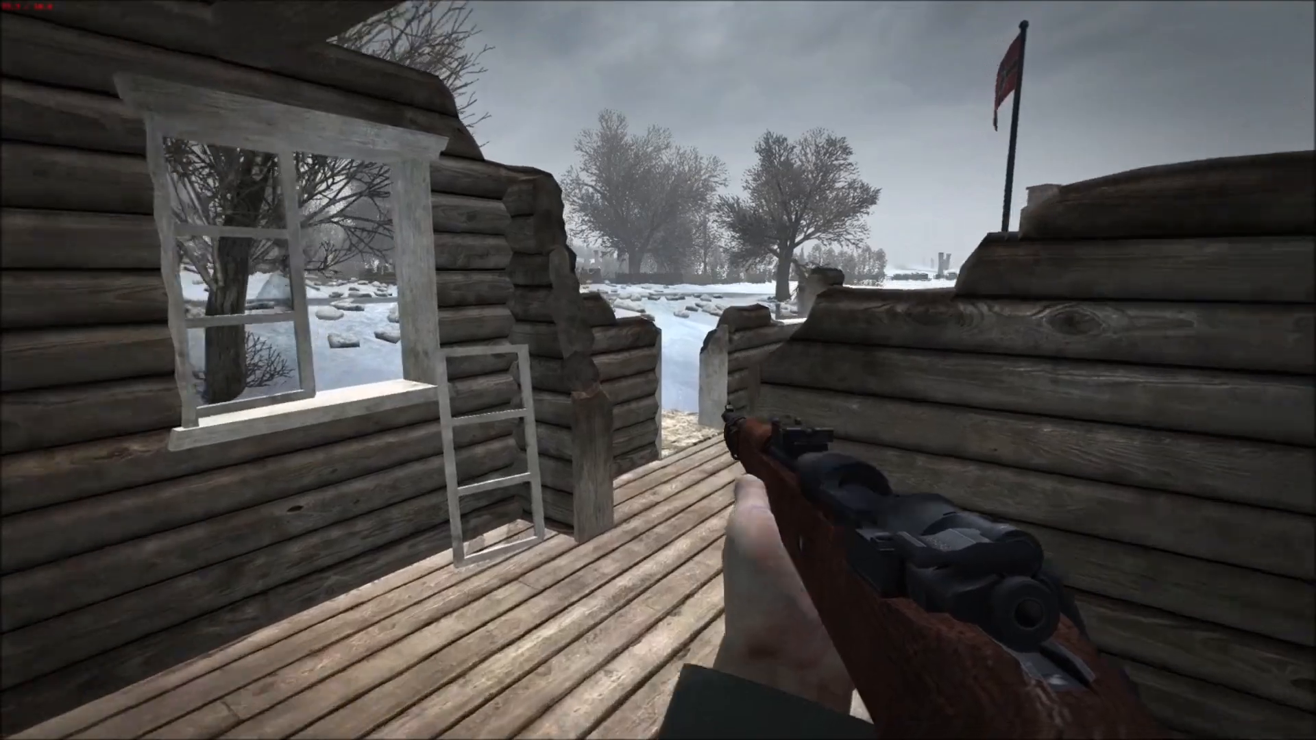
key(w)
Test aiming over the upper-floor windowsill towards the trees while standing and crouched.
right_click(658, 370)
right_click(658, 370)
key(s)
key(w)
right_click(658, 370)
key(c)
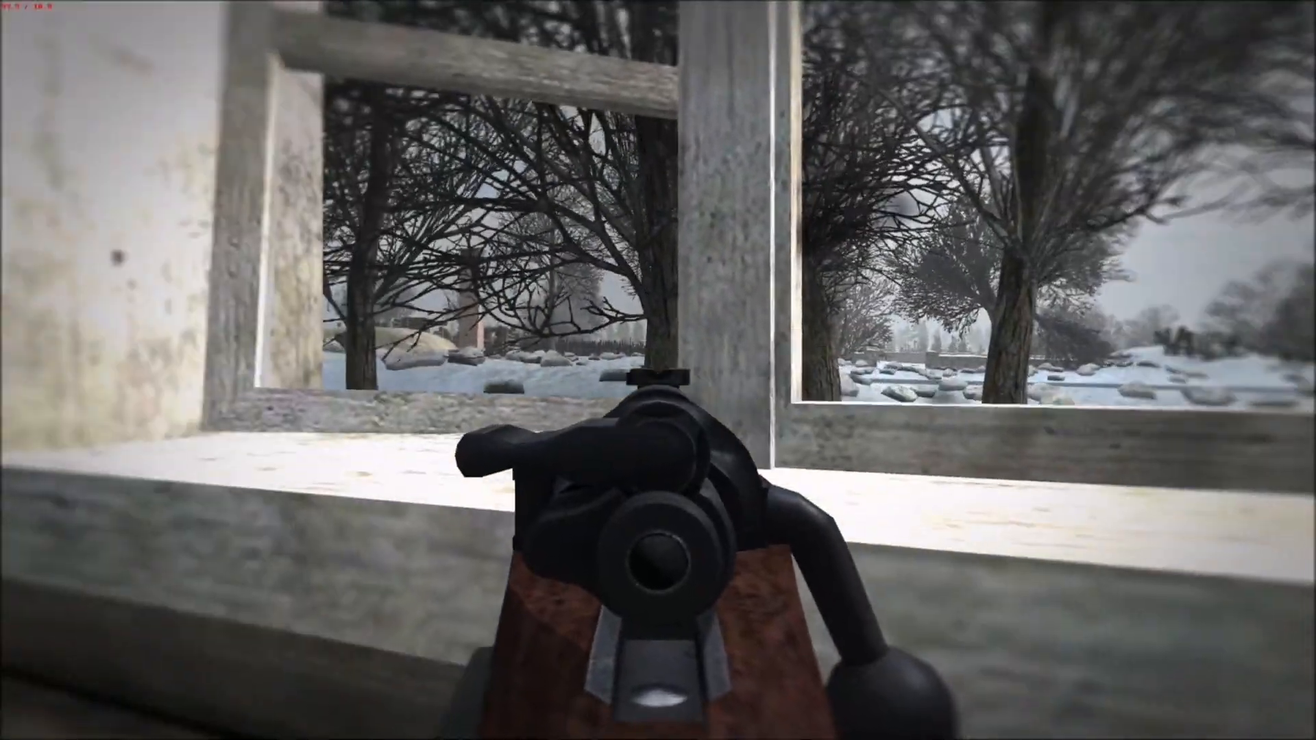
right_click(658, 370)
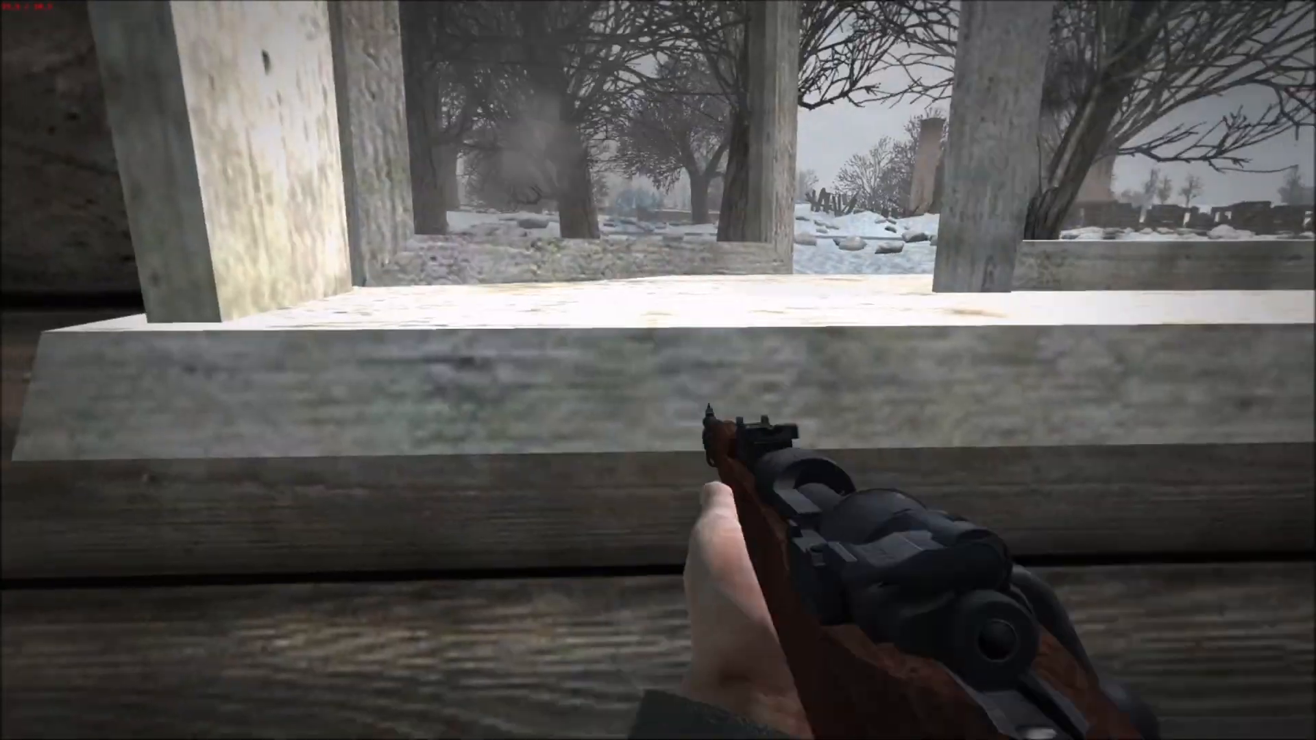
key(c)
Fire the rifle down through the upper-floor window, shifting sideways between its panes to test the glass.
right_click(658, 370)
right_click(658, 371)
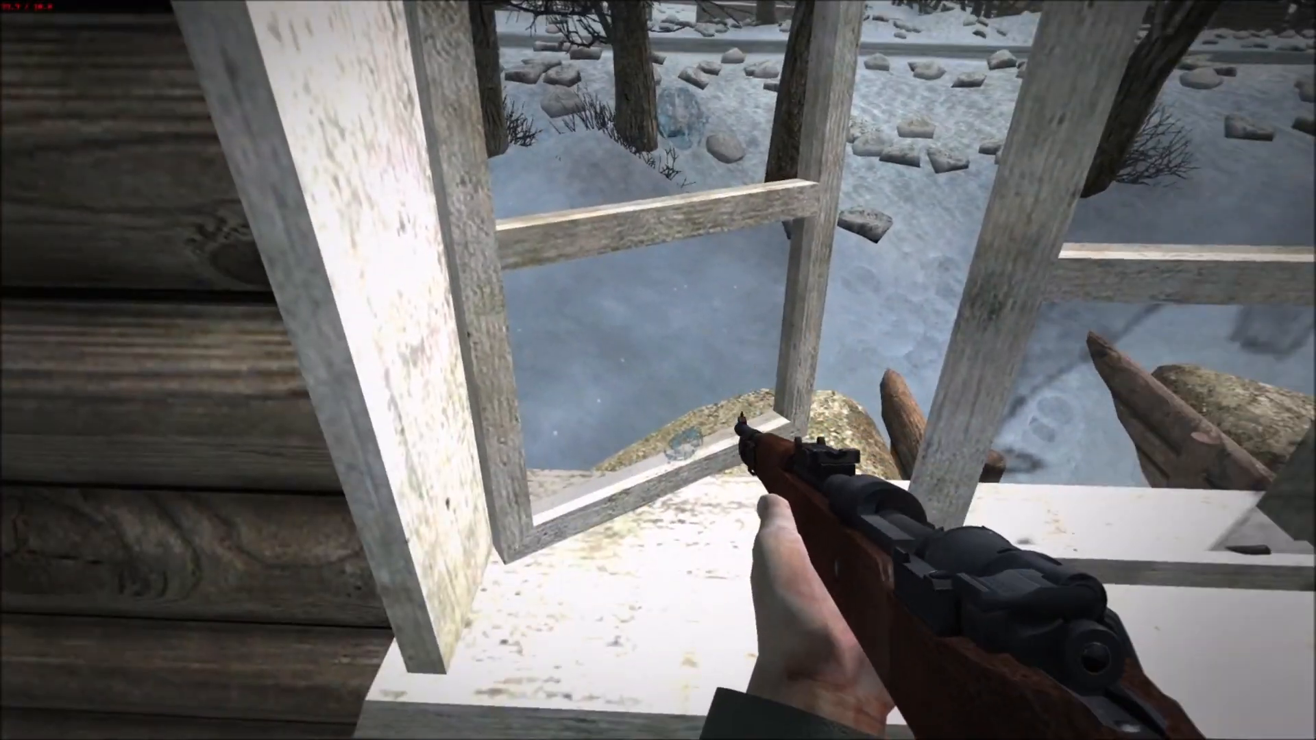
right_click(658, 370)
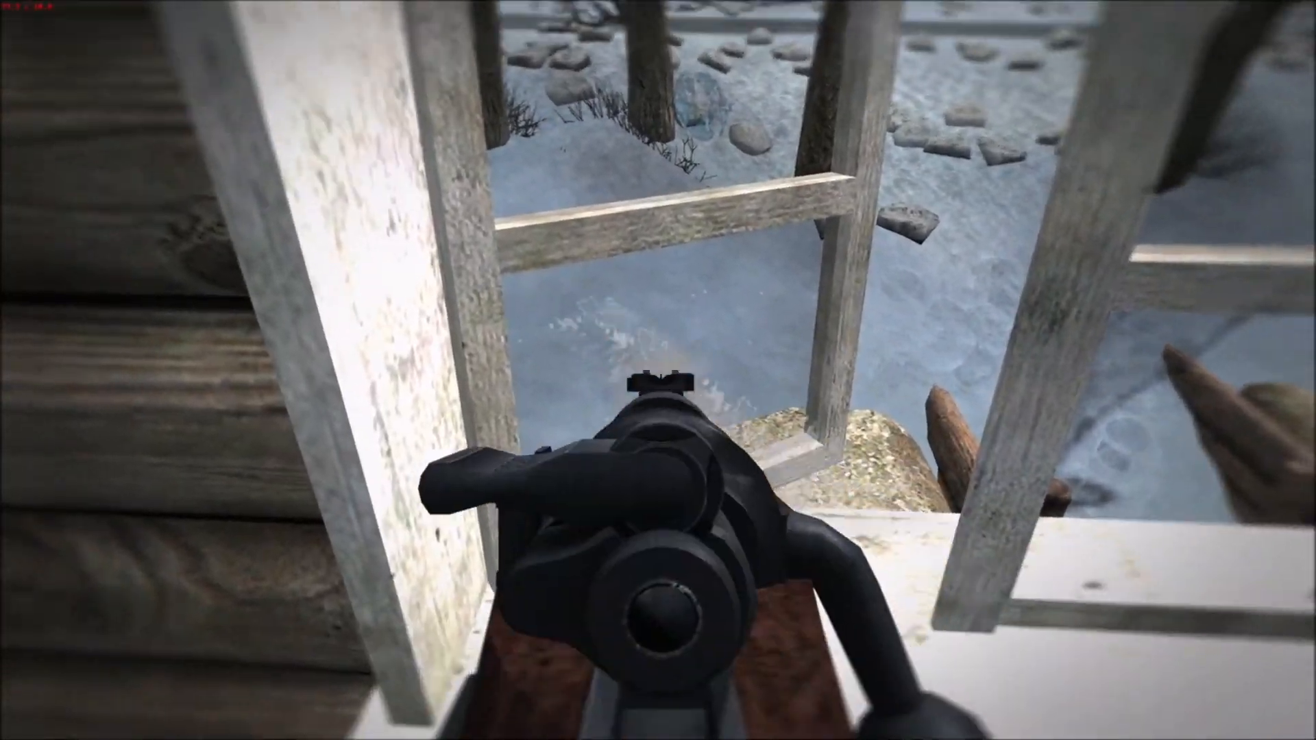
right_click(658, 370)
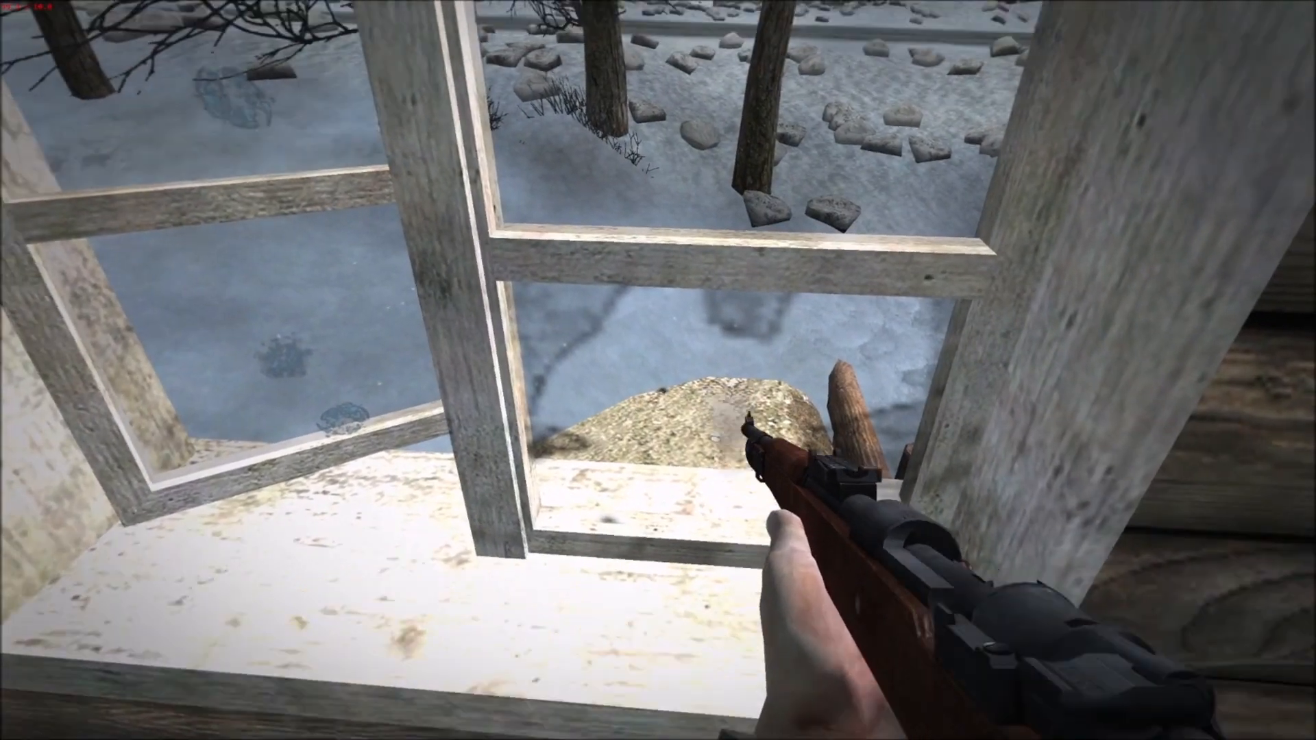
click(658, 370)
key(a)
right_click(658, 370)
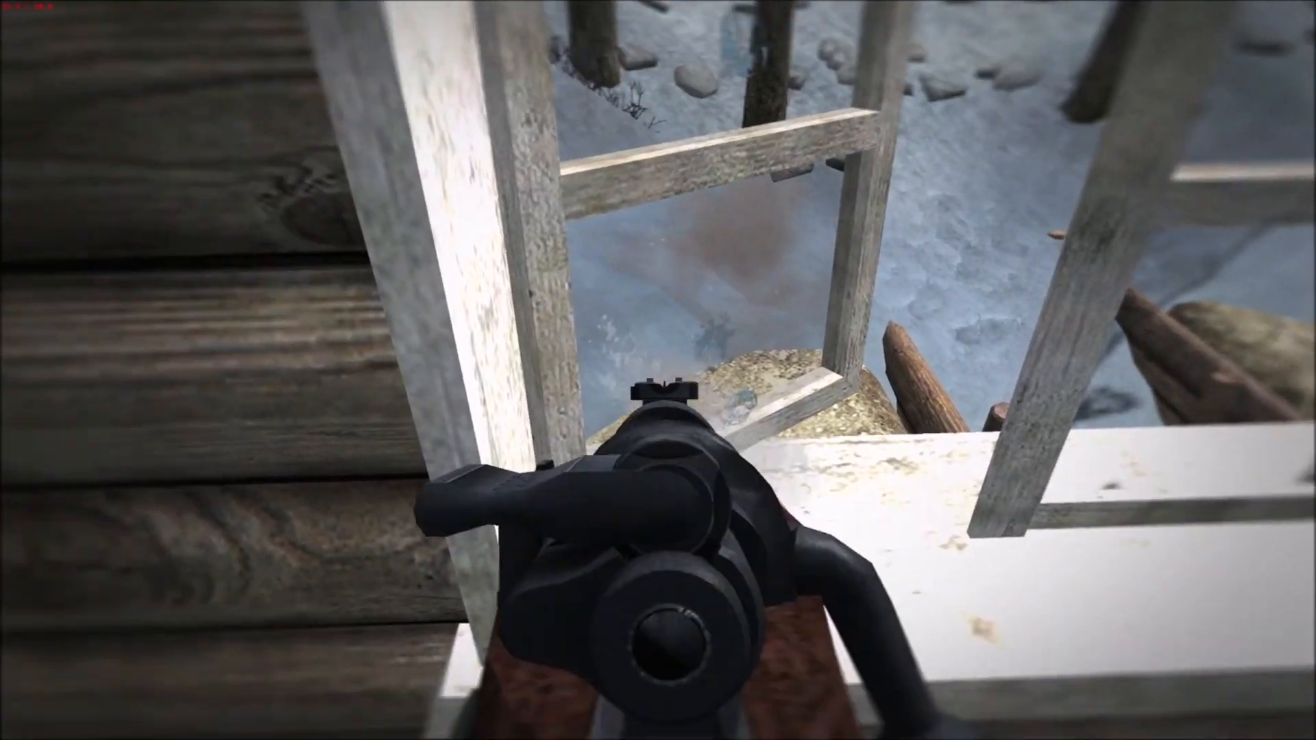
right_click(658, 370)
key(d)
key(a)
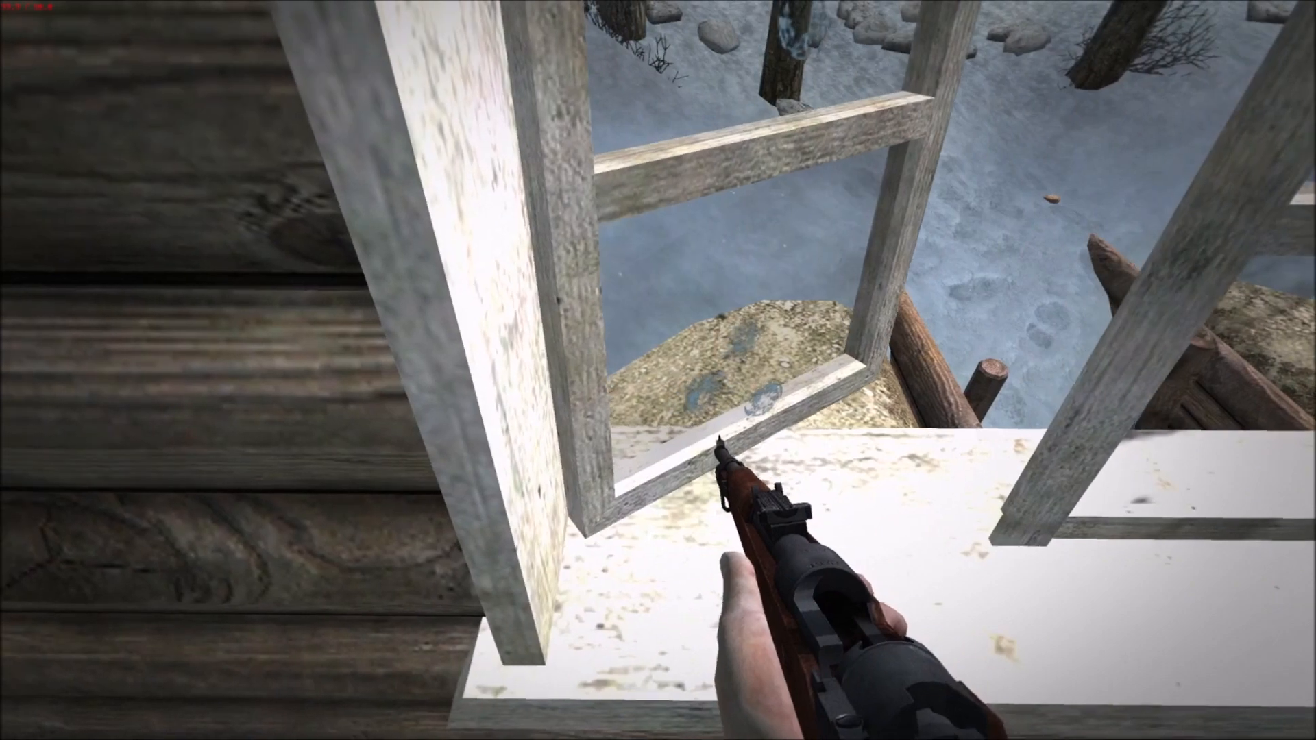
Reload the rifle and repeat the downward test shots through the window's open sash.
key(r)
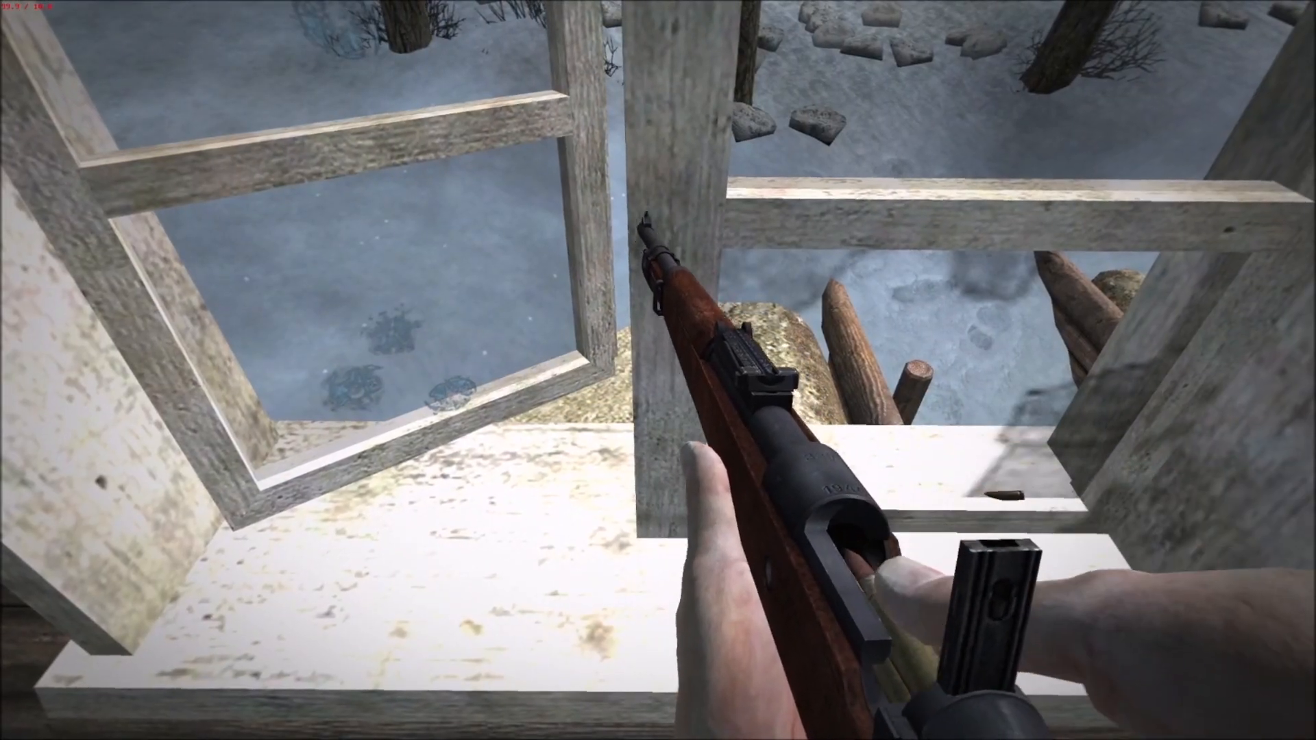
key(d)
key(a)
right_click(658, 371)
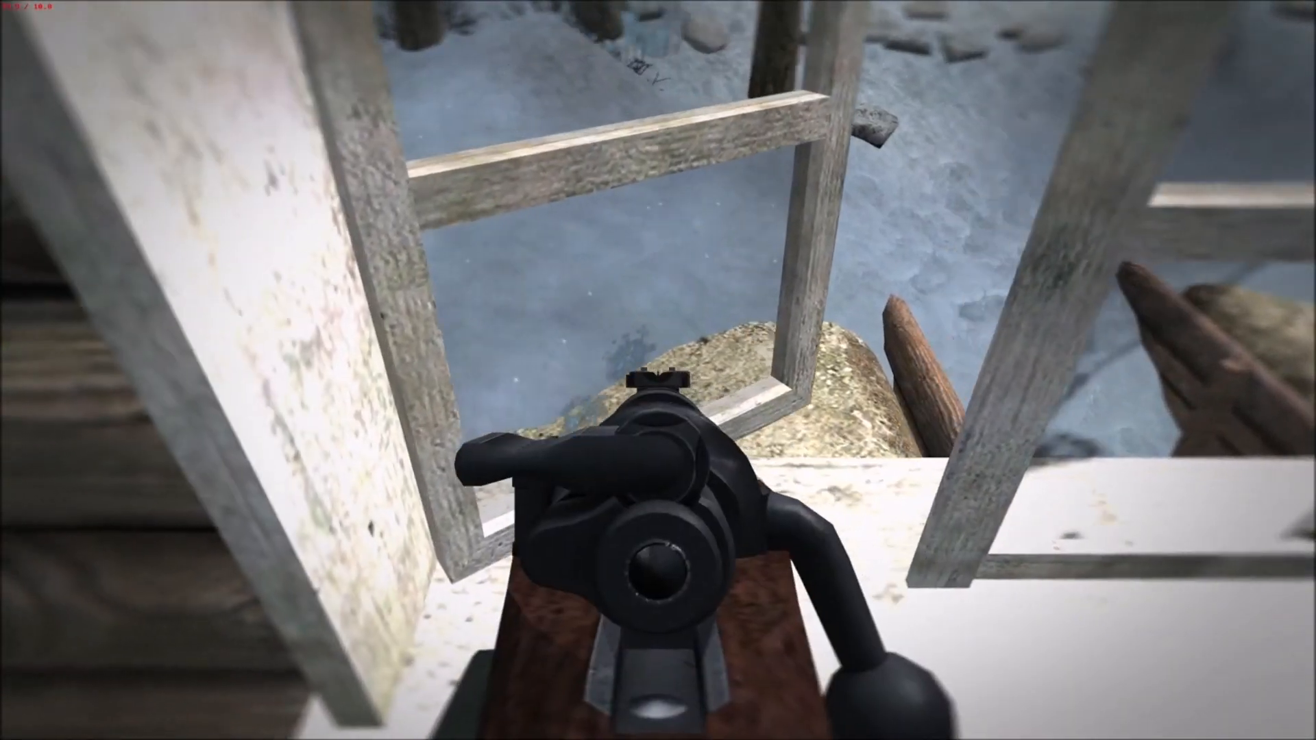
right_click(658, 370)
key(r)
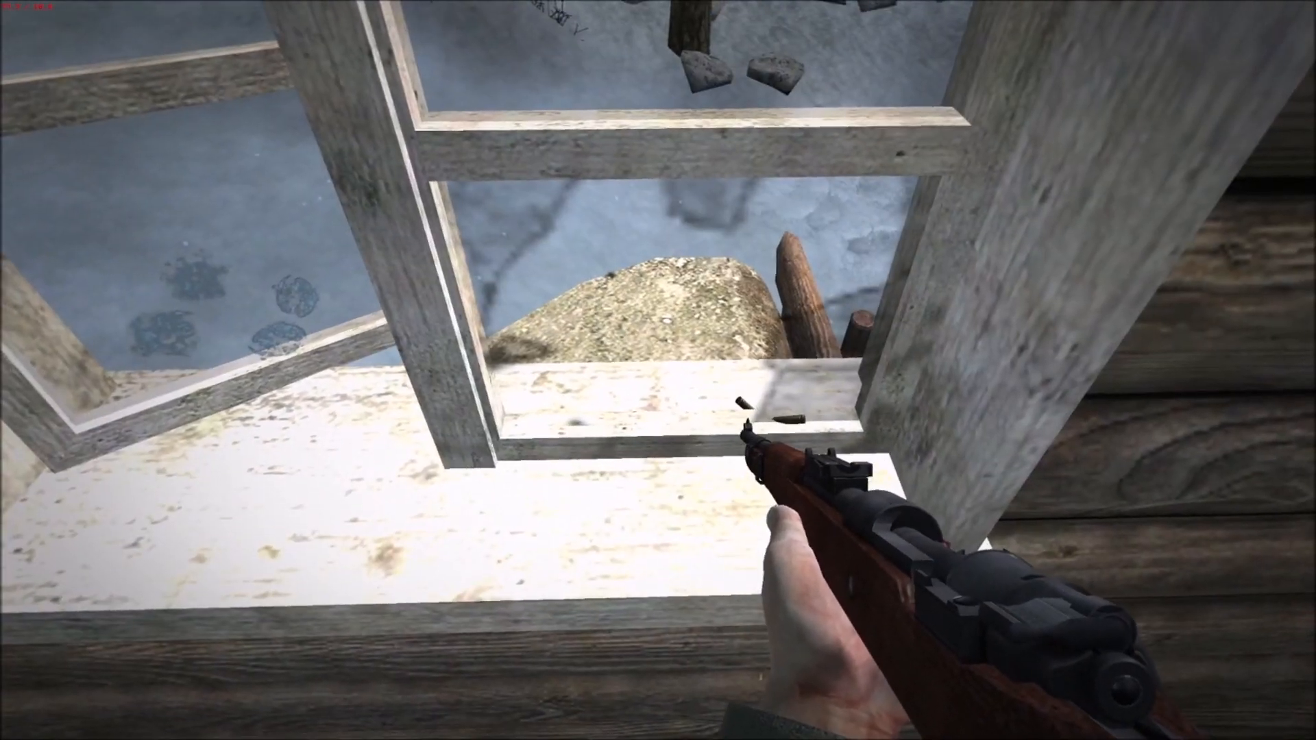
right_click(658, 370)
click(658, 371)
right_click(658, 371)
key(a)
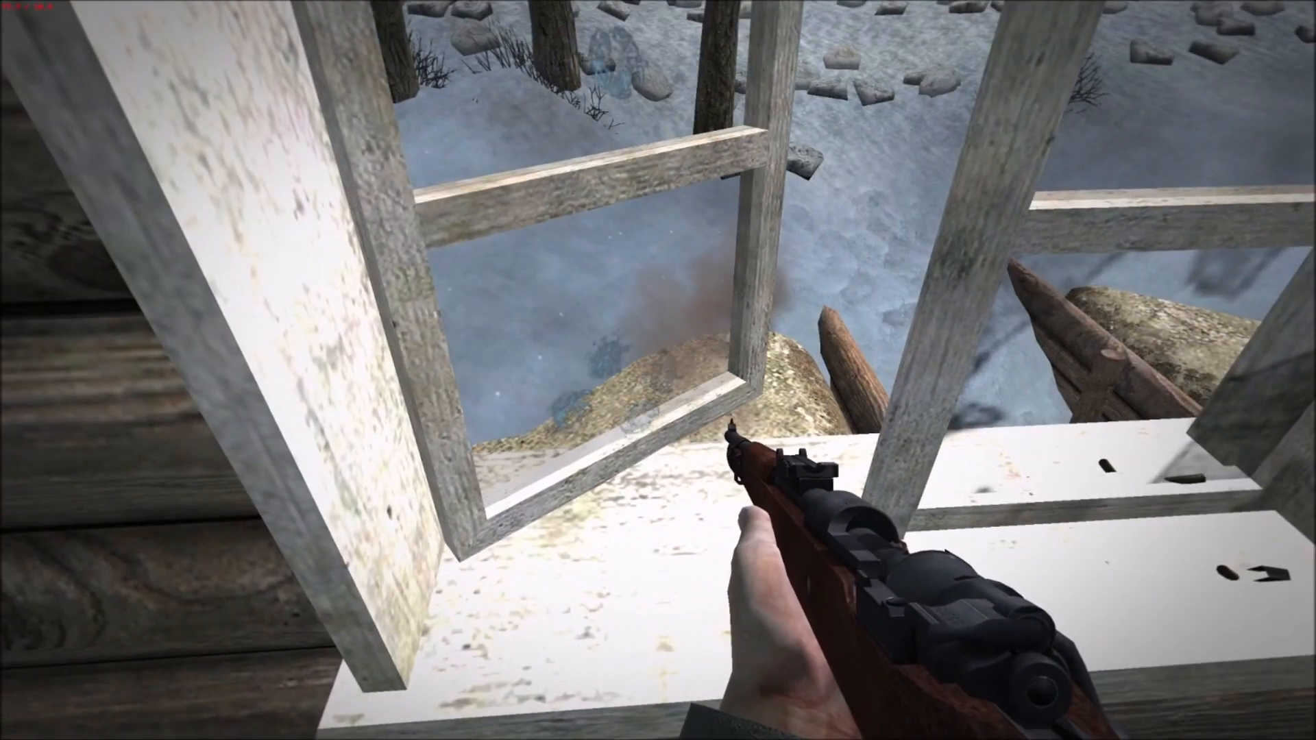
Aim through the open sash once more and inspect the bullet-marked glass from both sides of the frame.
right_click(658, 370)
right_click(658, 370)
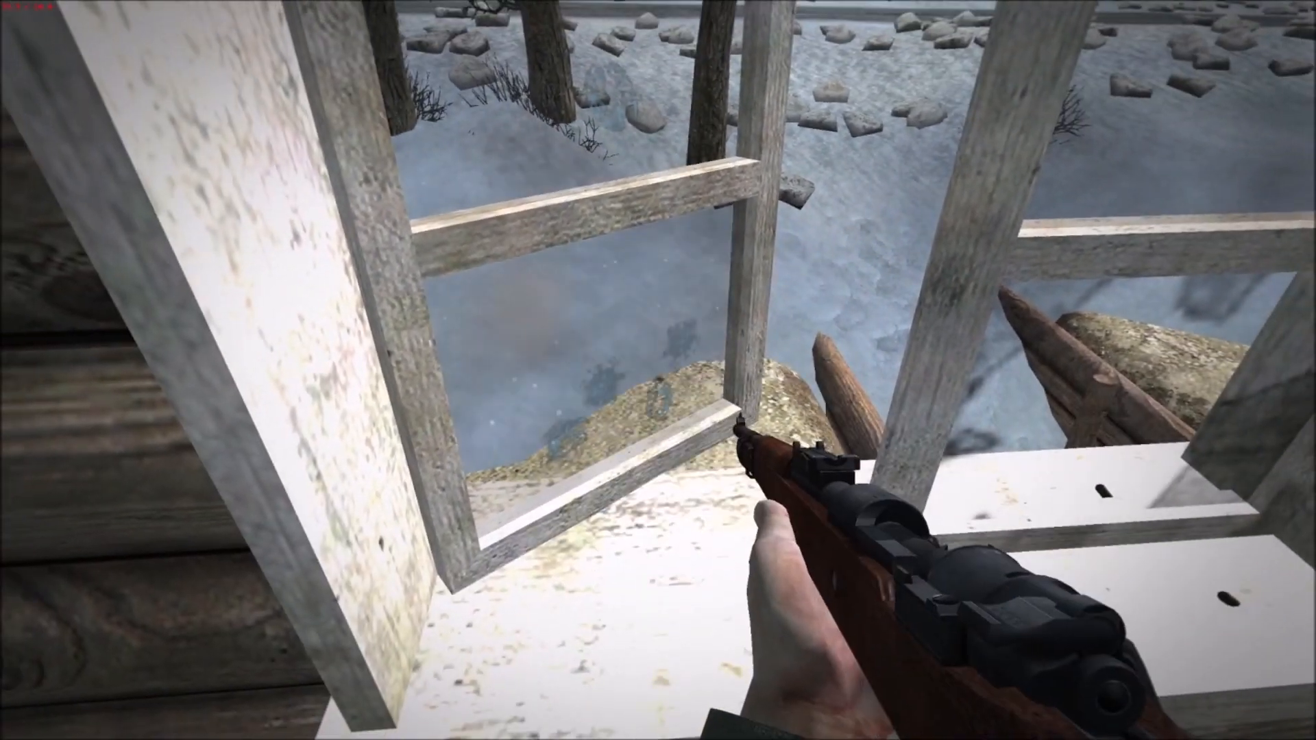
key(d)
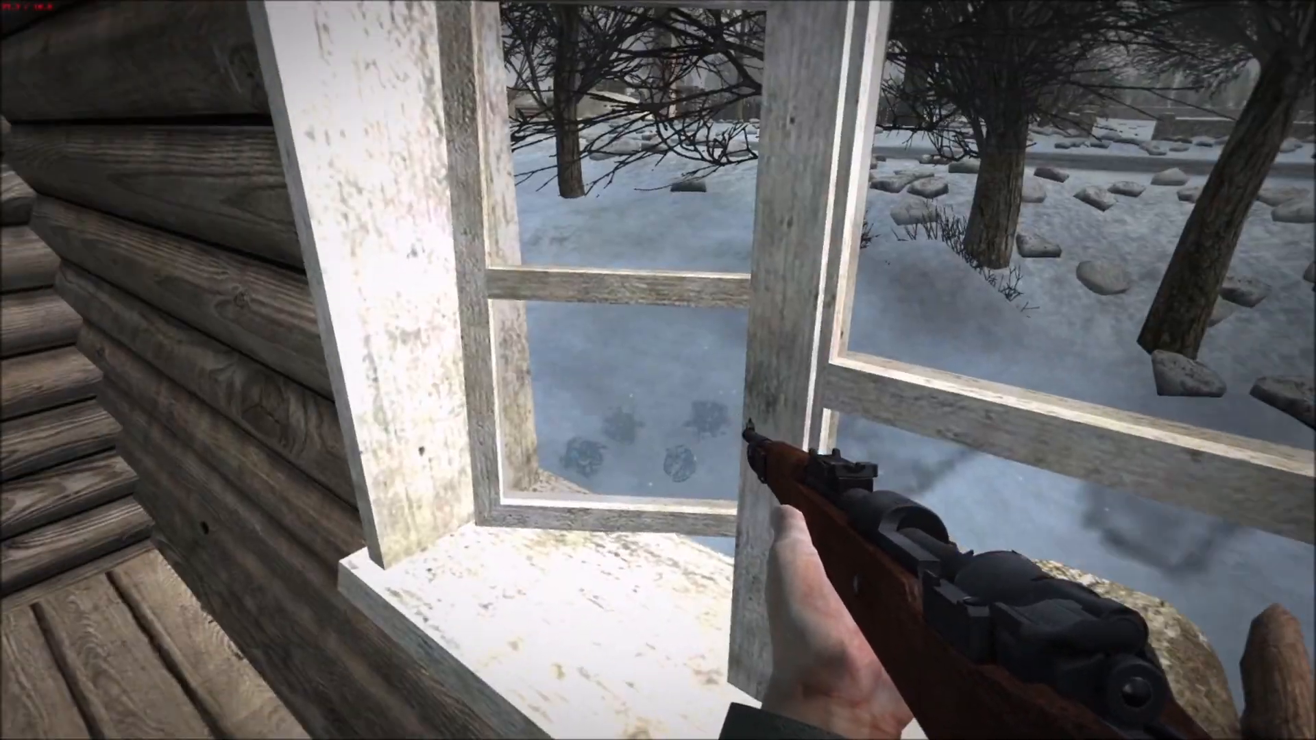
key(a)
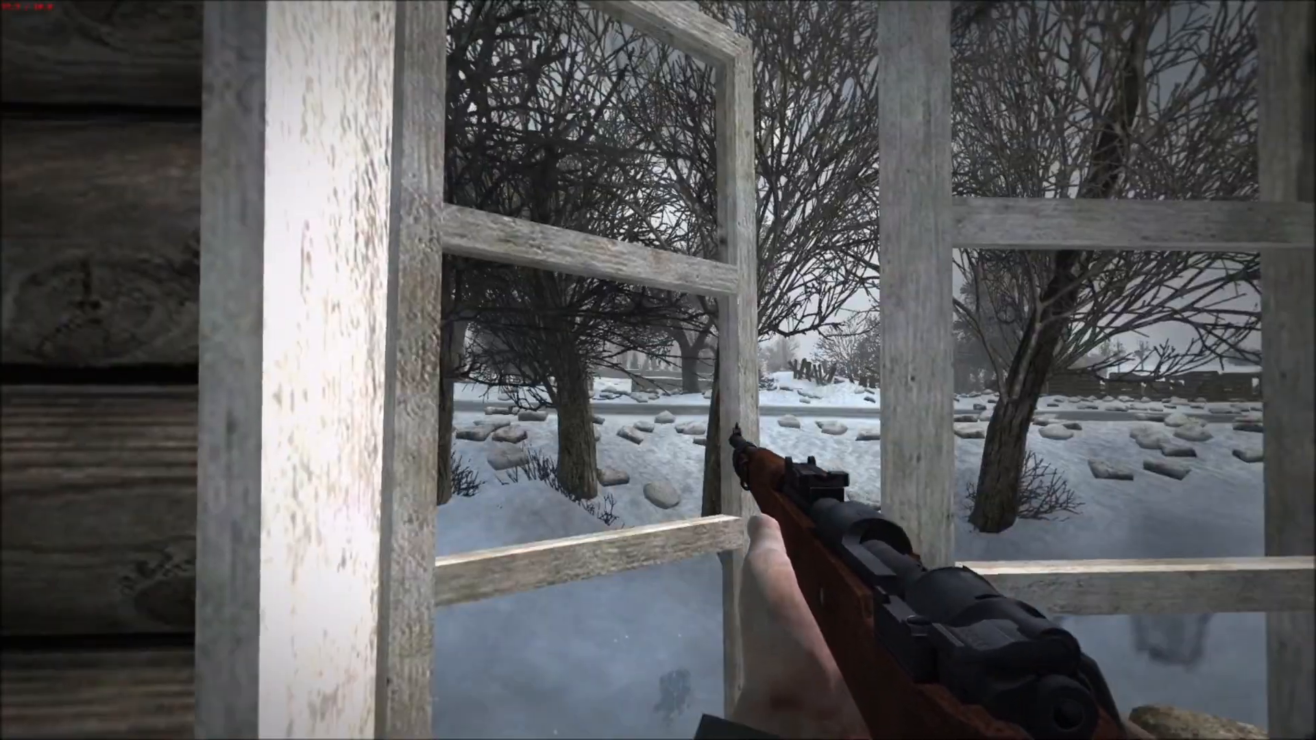
Aim down through the window's open sash again while shifting sideways, and reload the rifle.
key(a)
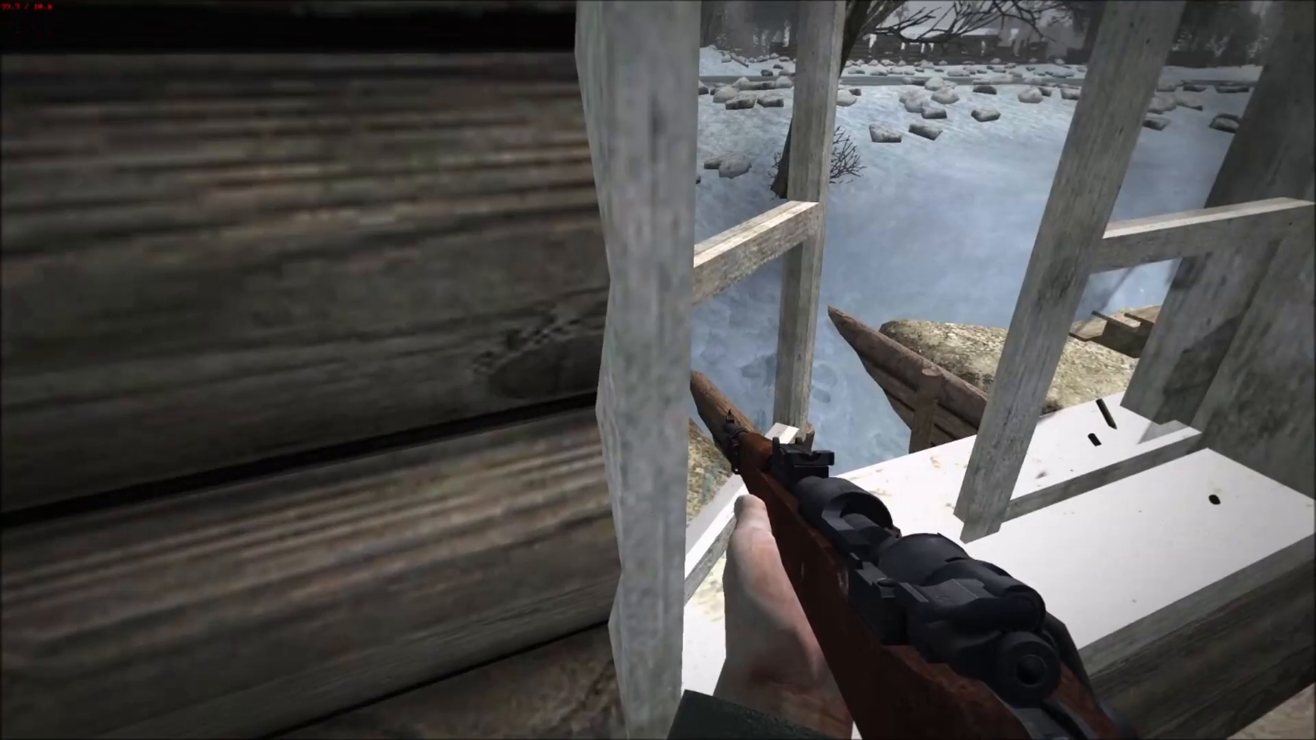
key(d)
right_click(658, 370)
key(a)
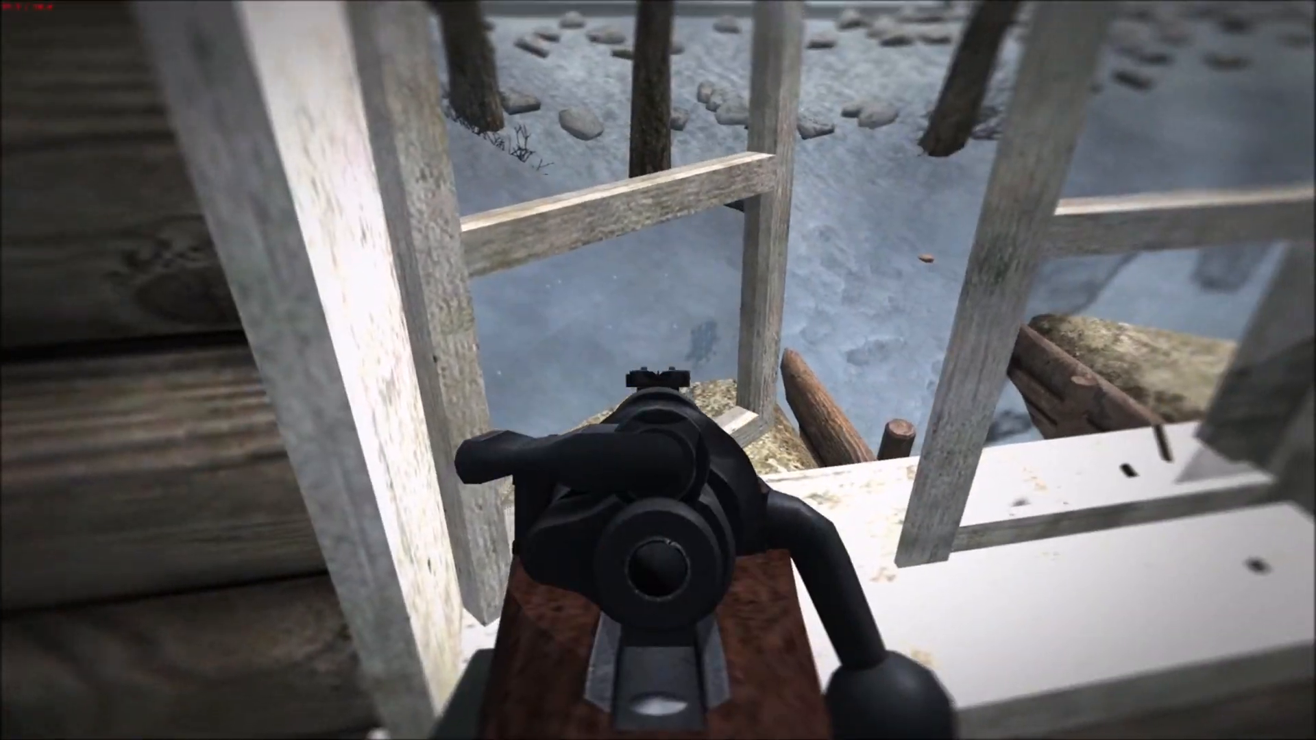
key(r)
Walk through the log ruin past the brick stove and climb the stairs to the upper floor.
key(w)
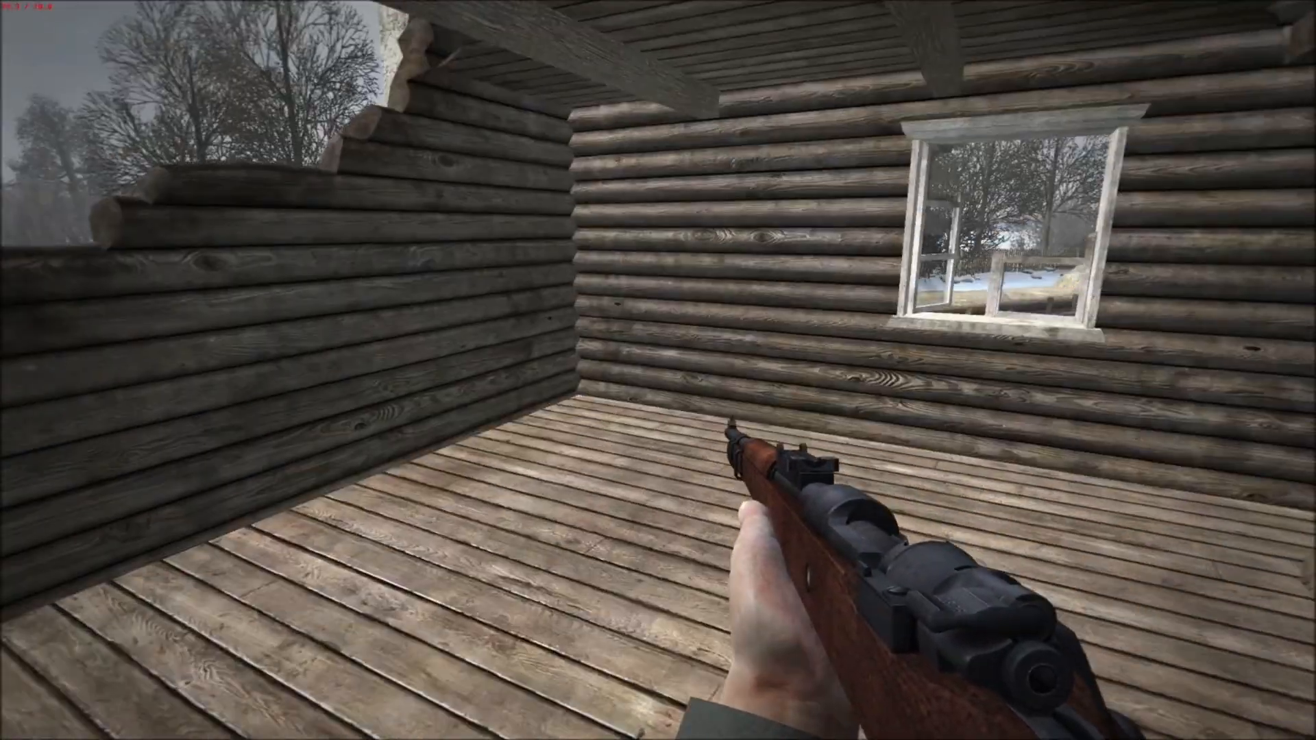
key(w)
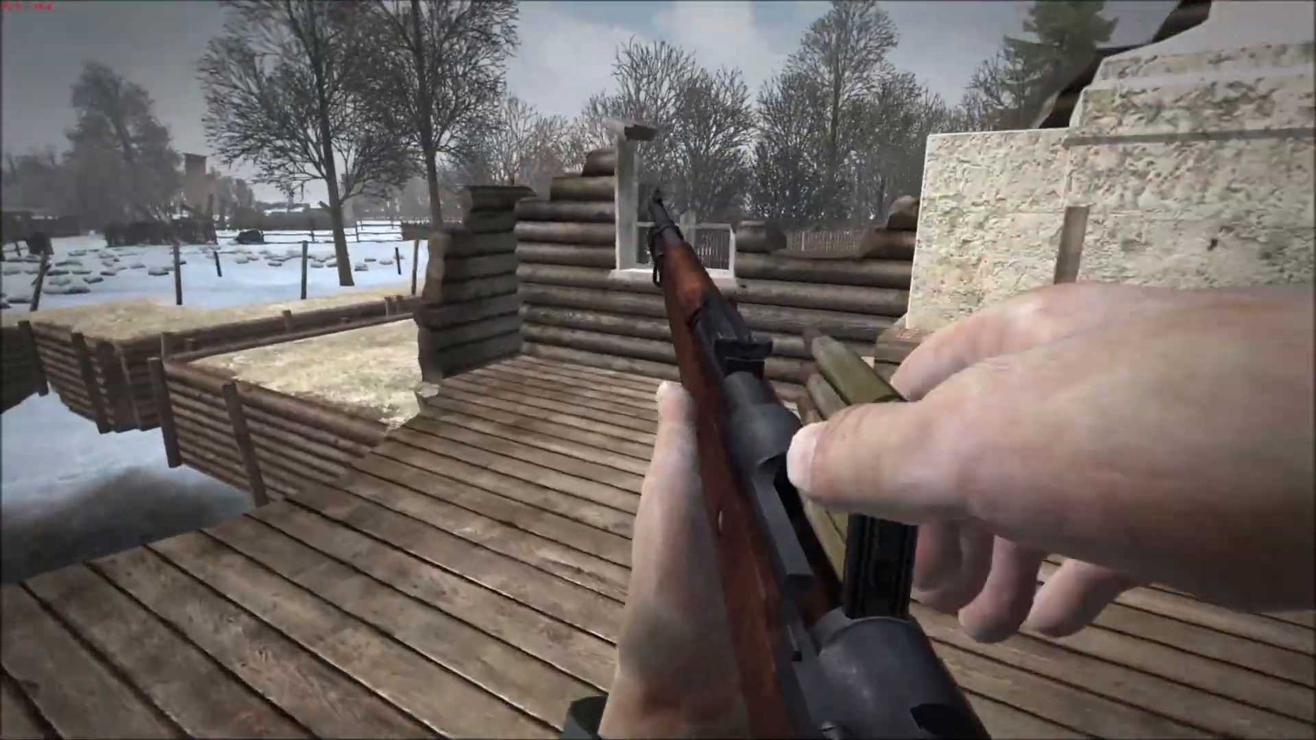
key(w)
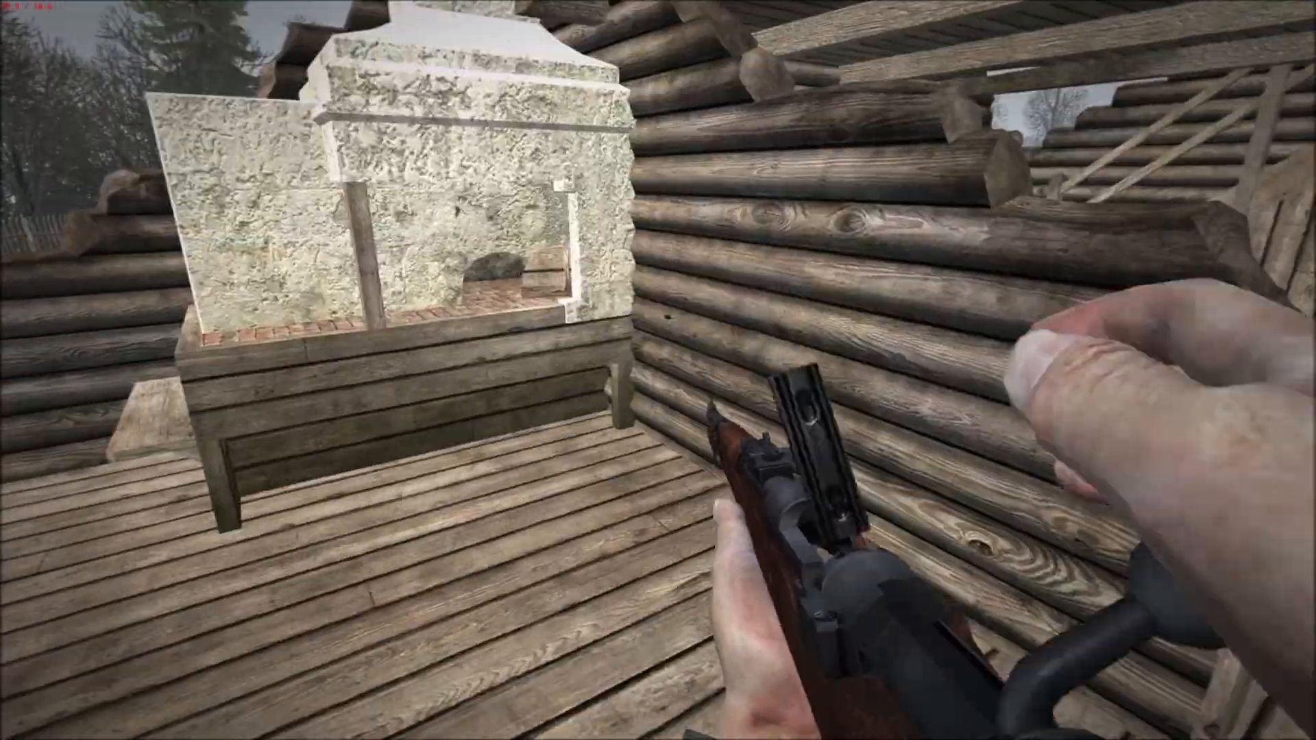
key(w)
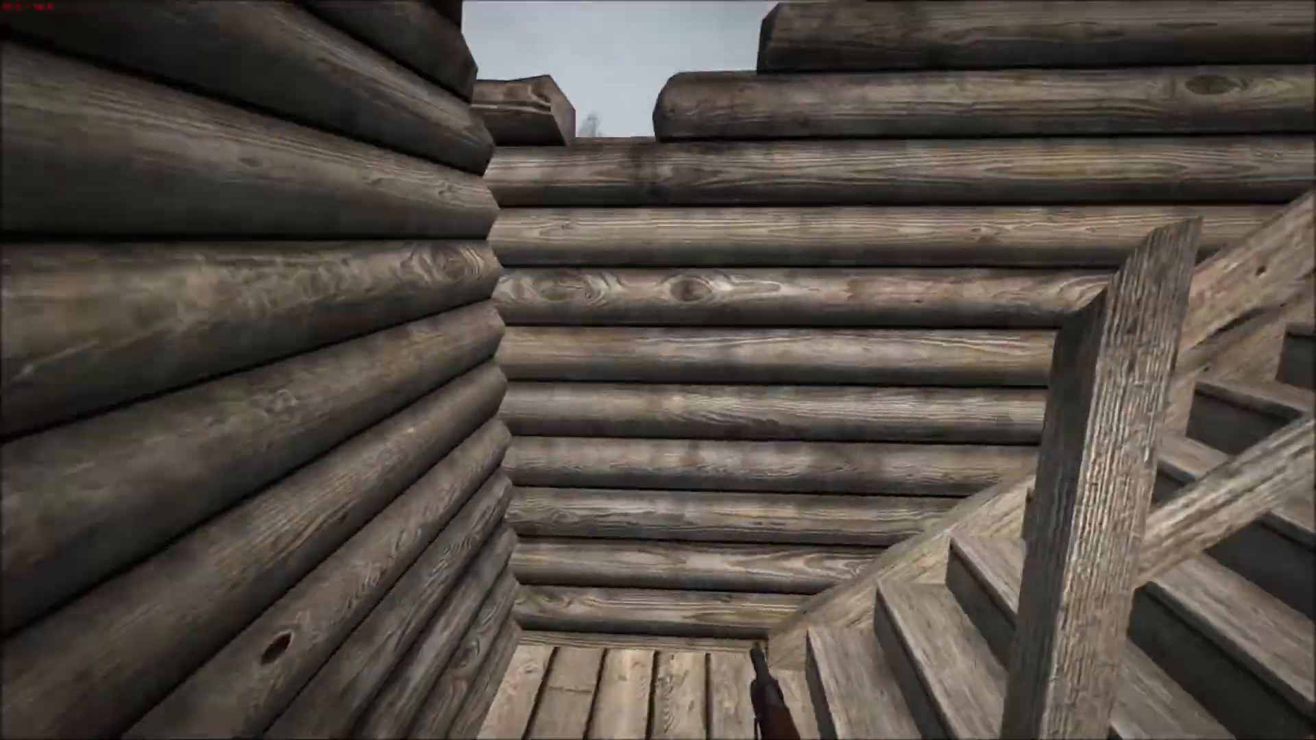
key(w)
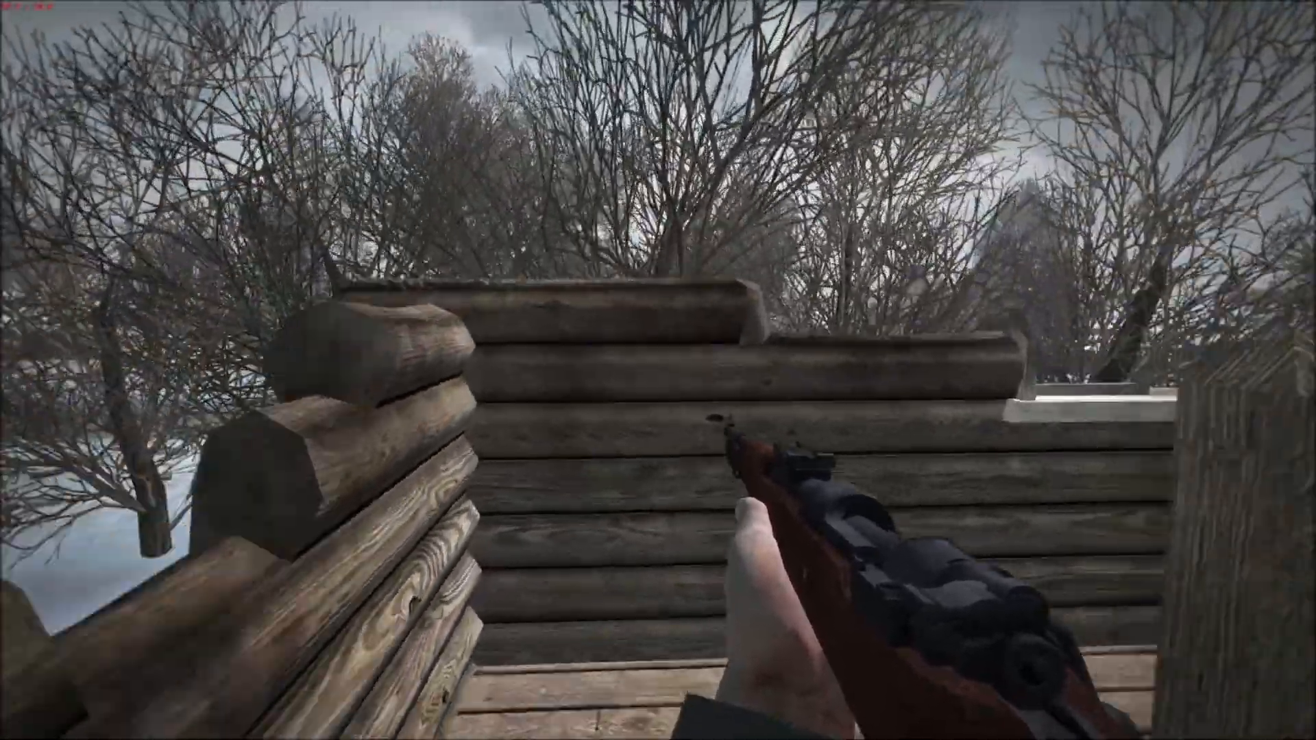
key(w)
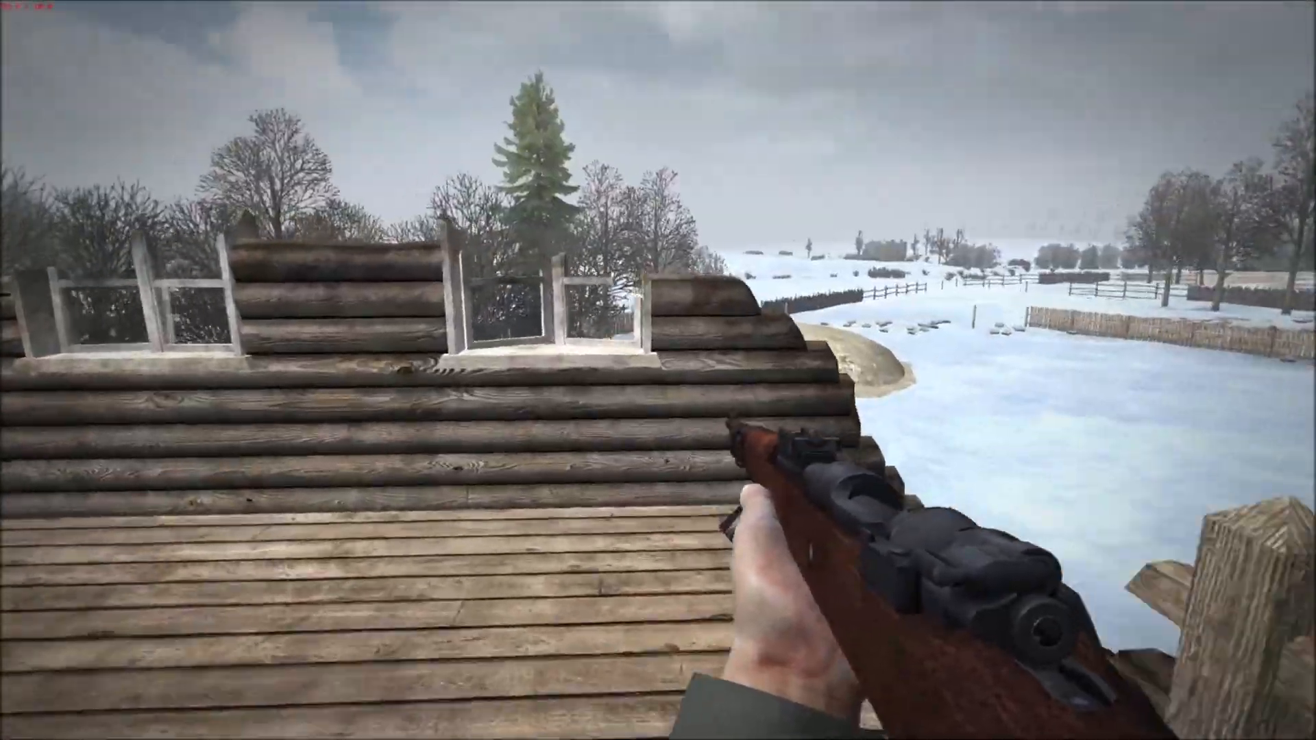
Test aiming from the upper floor over the broken wall and through the window frames towards the trench and fields.
key(w)
right_click(658, 371)
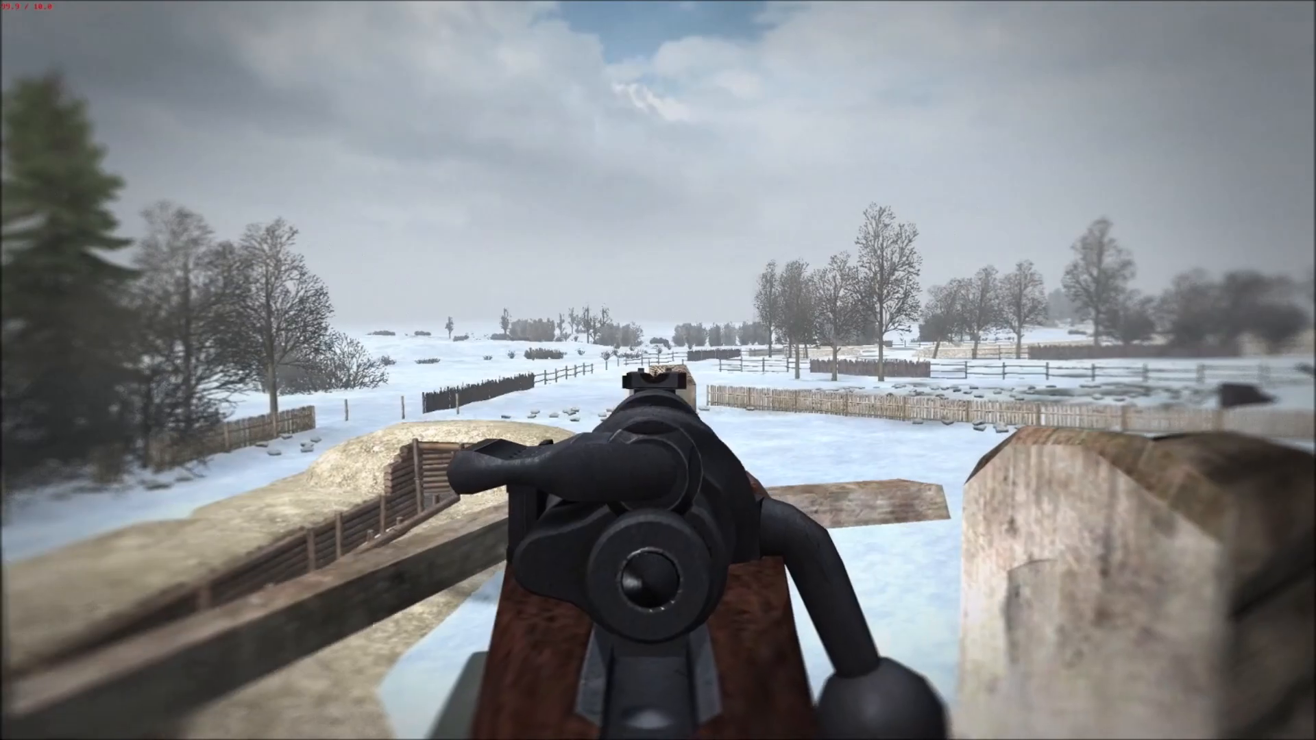
right_click(658, 370)
key(a)
key(d)
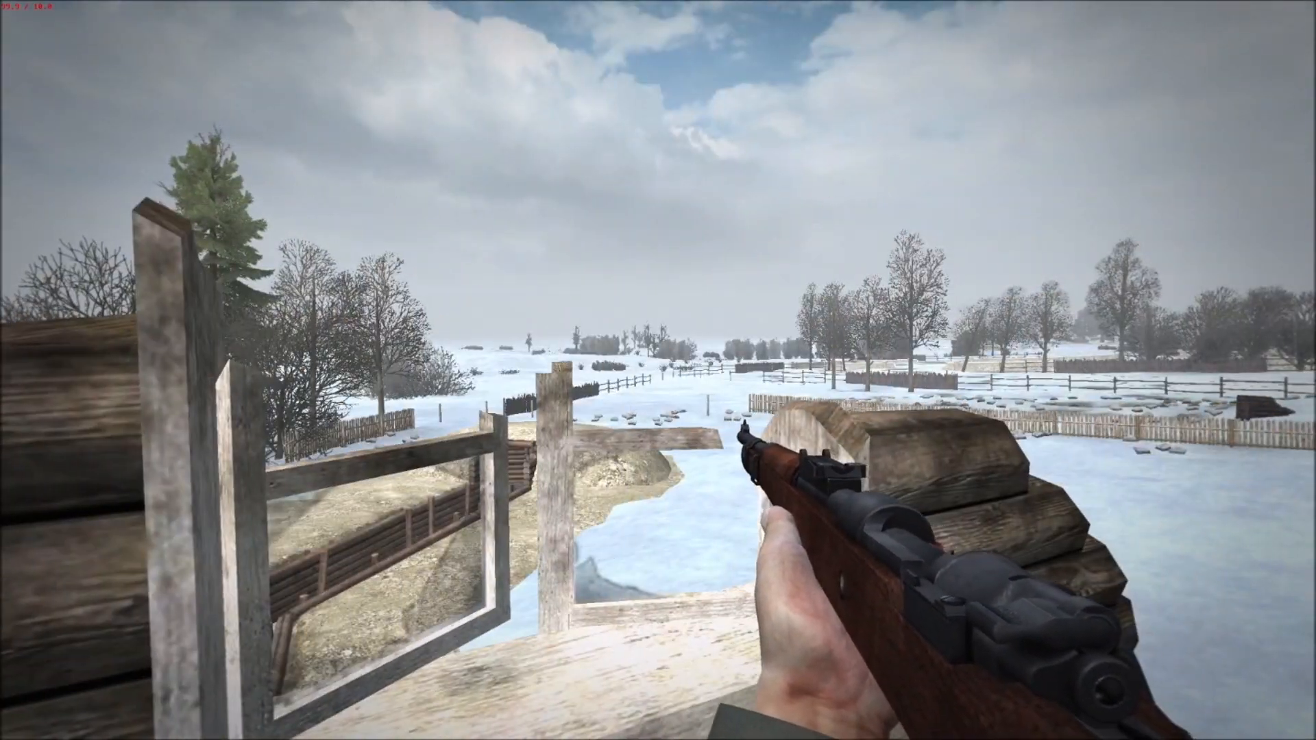
key(a)
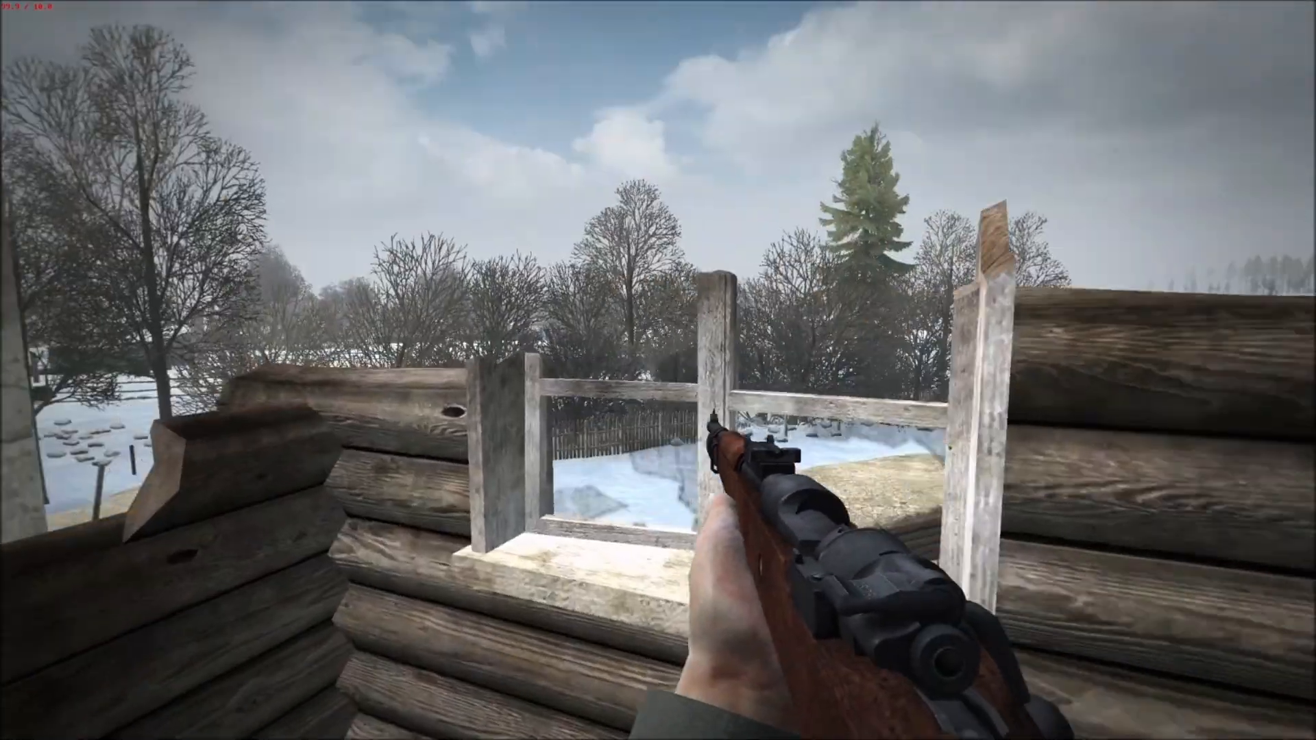
right_click(659, 370)
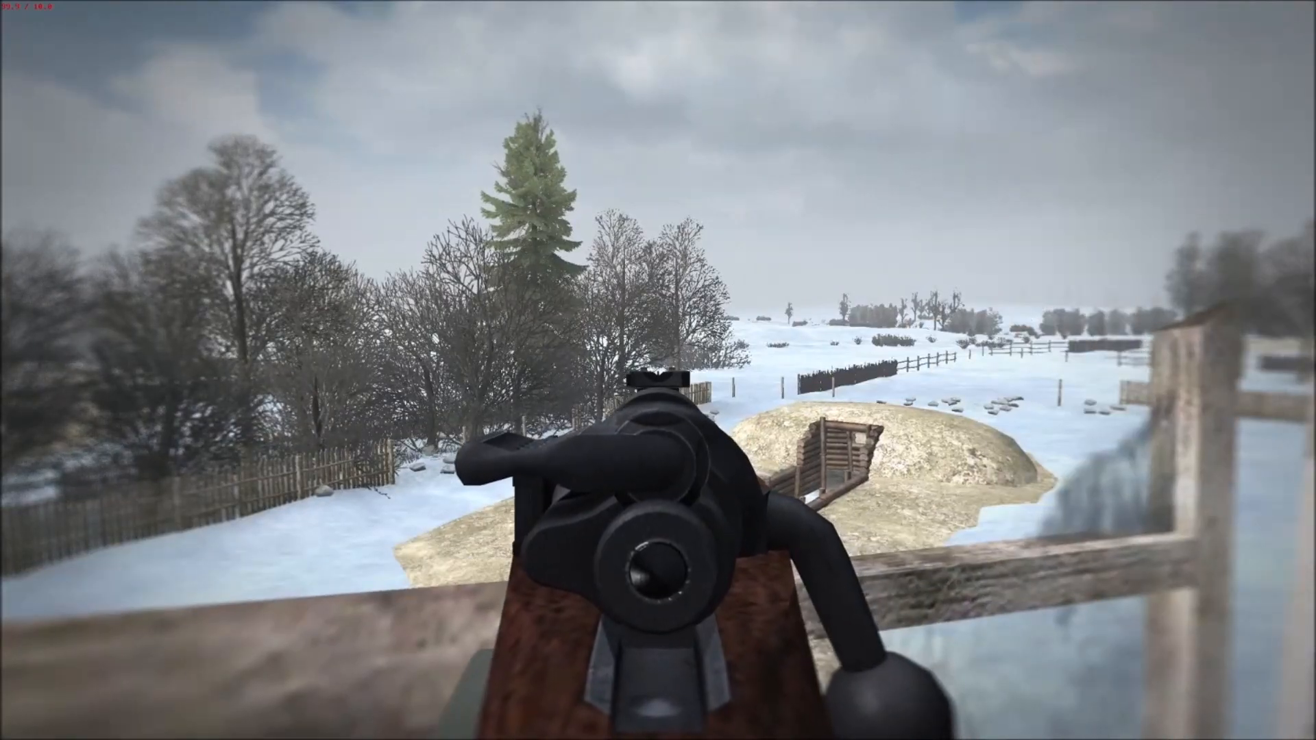
Test aiming over the damaged log wall beside the concrete pillar, stepping sideways between firing positions.
right_click(659, 370)
key(a)
right_click(658, 370)
key(d)
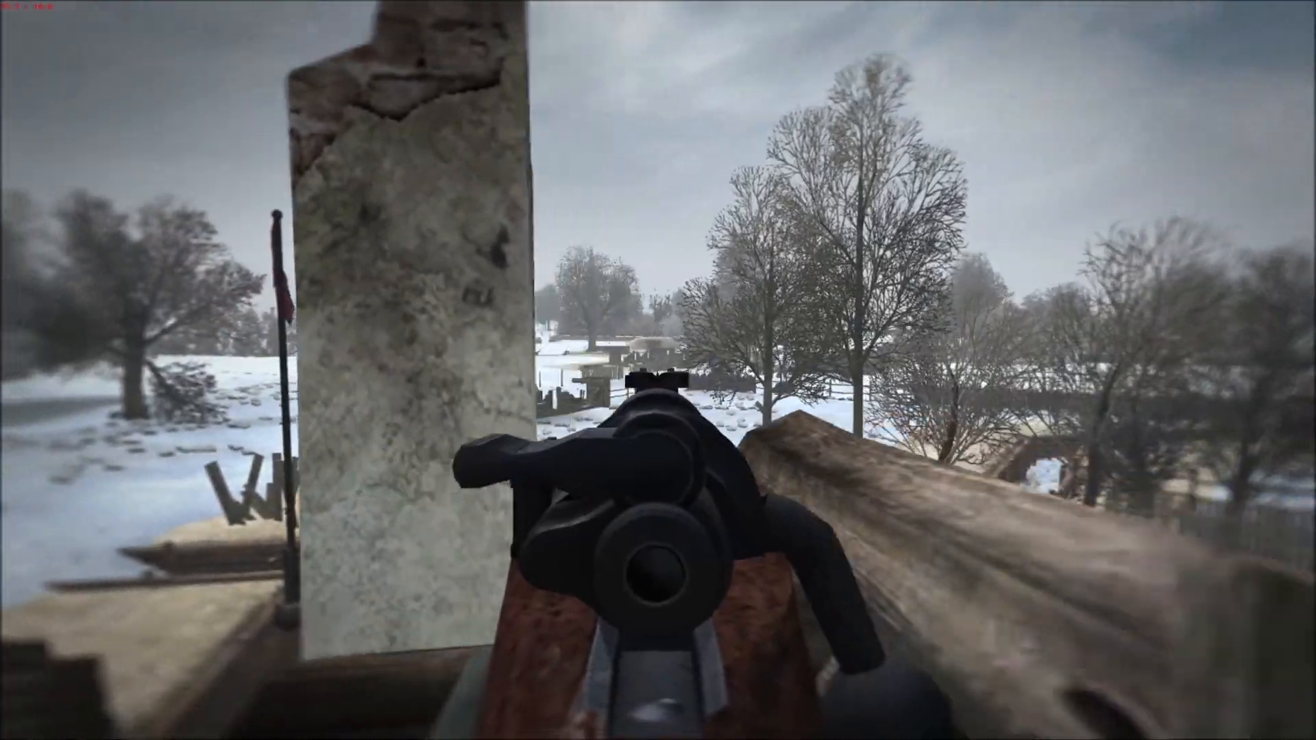
right_click(658, 371)
key(a)
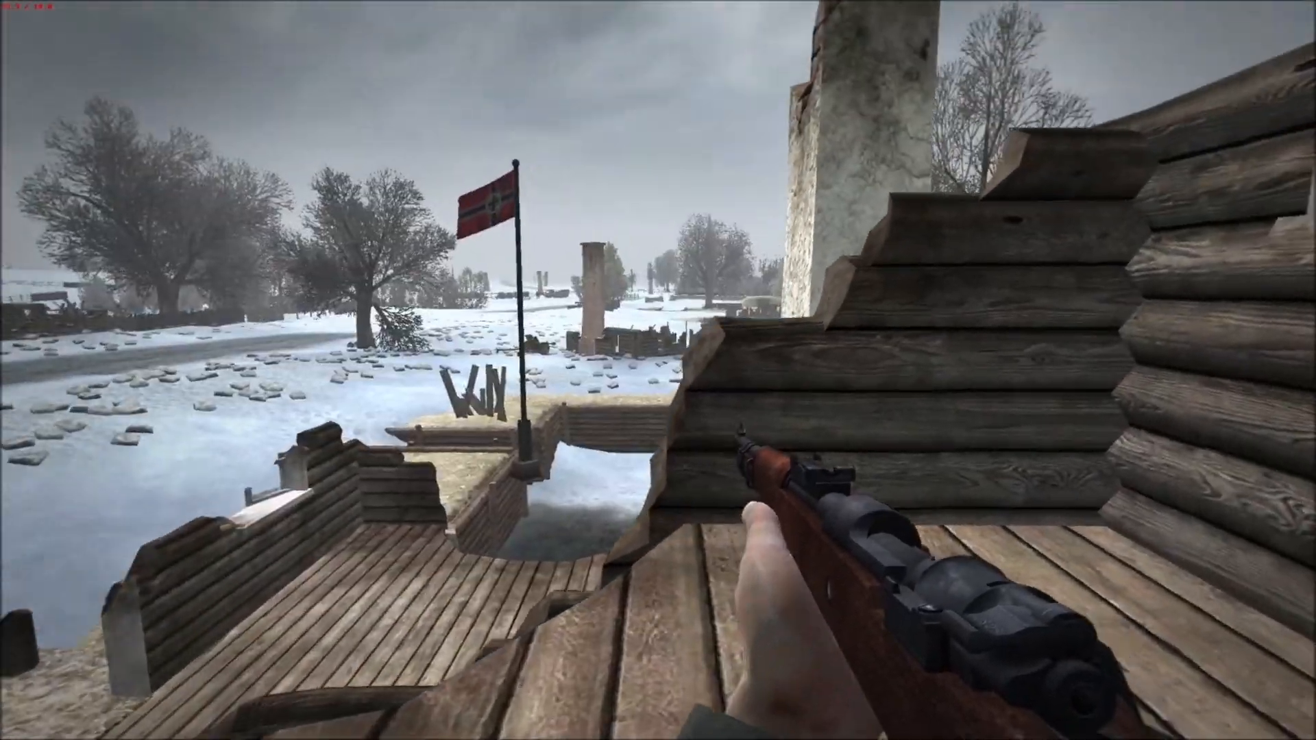
Inspect the broken edge of the upper floor above the lower deck and trench, and step back from it.
right_click(658, 370)
right_click(658, 370)
key(w)
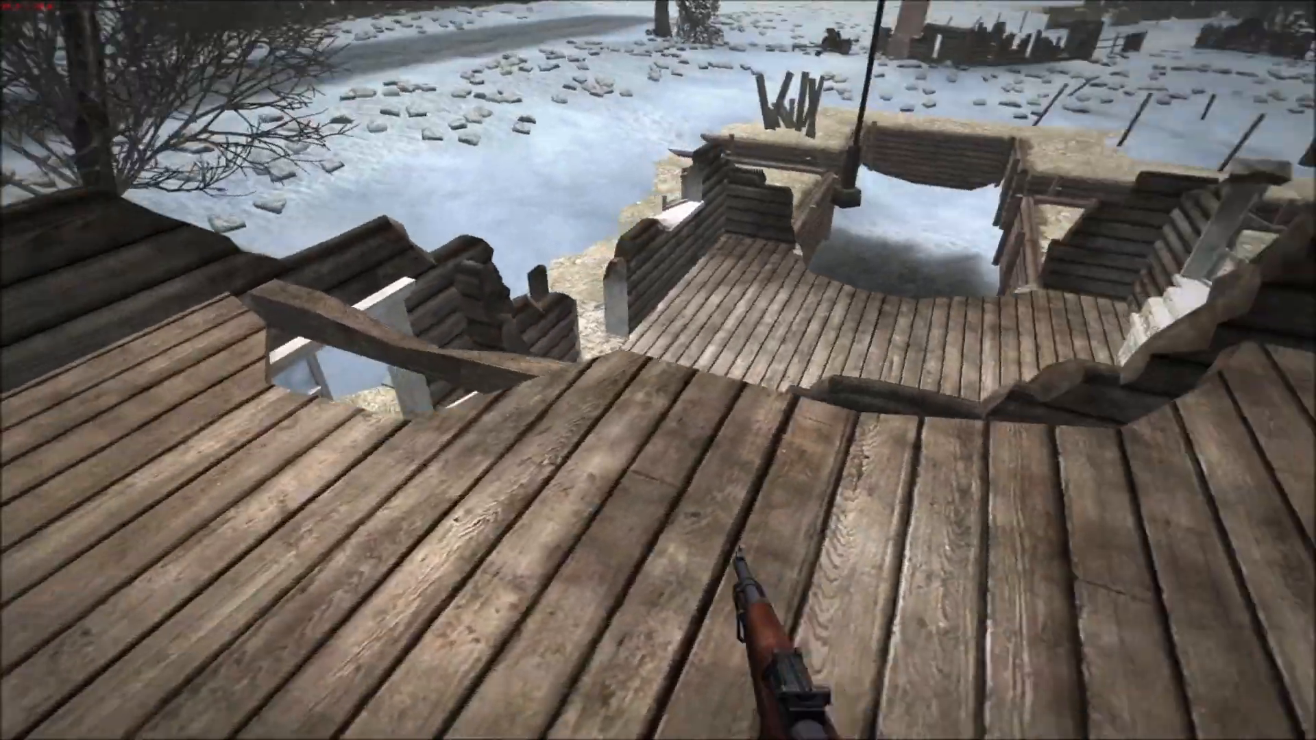
key(a)
right_click(658, 370)
right_click(658, 370)
key(s)
key(d)
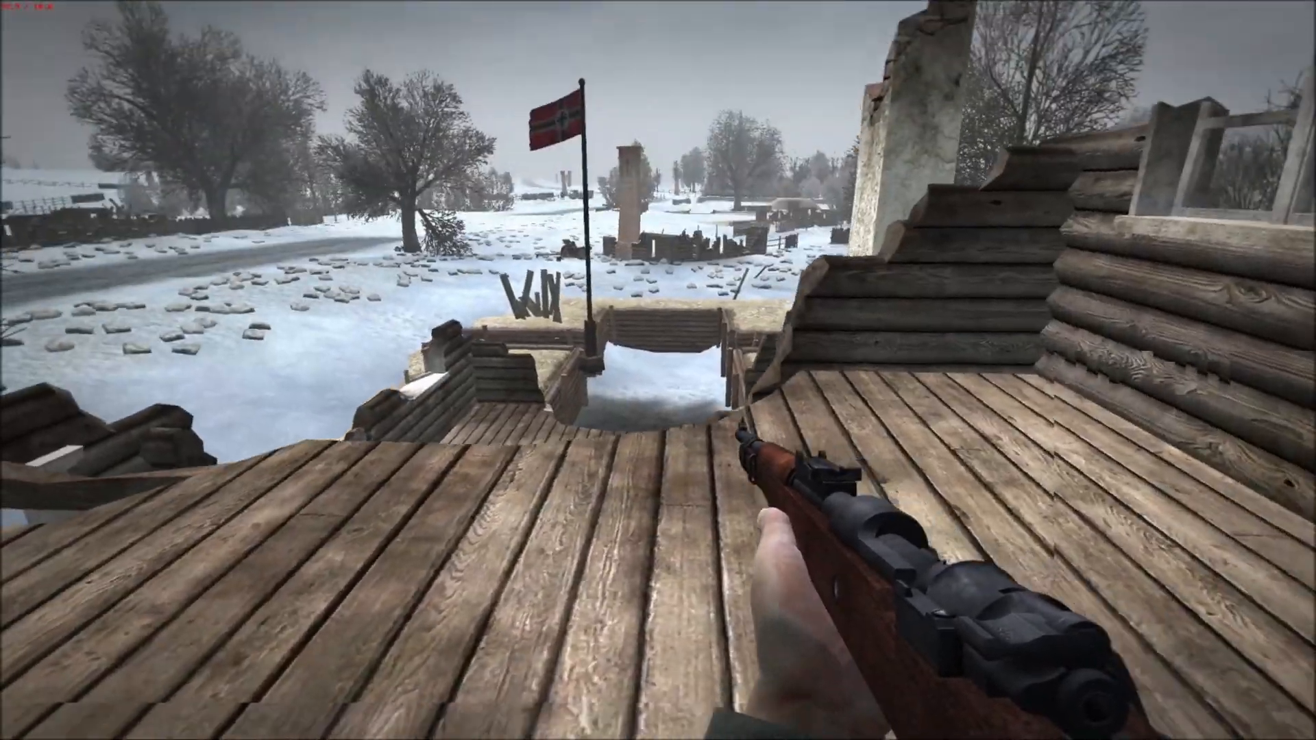
Crouch on the upper floorboards and test aiming over the broken edge towards the flagpole and road from several positions.
key(ctrl)
right_click(658, 370)
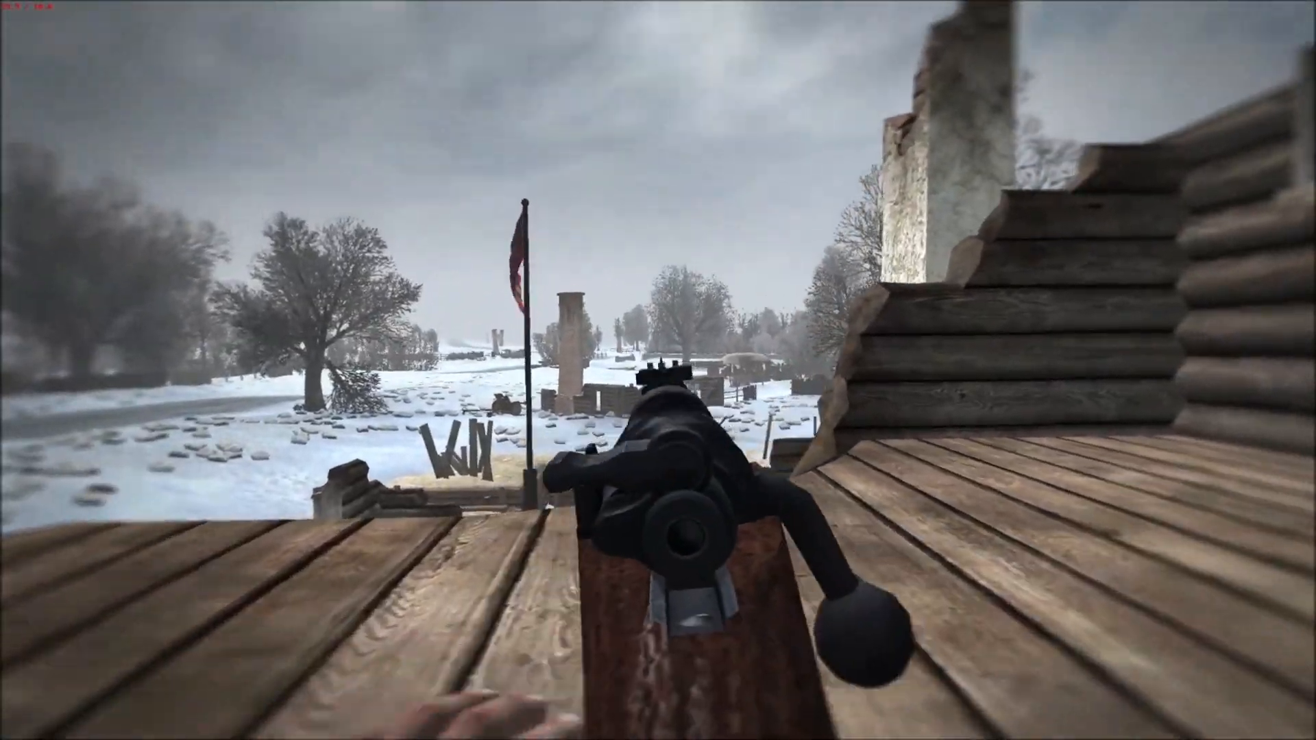
key(d)
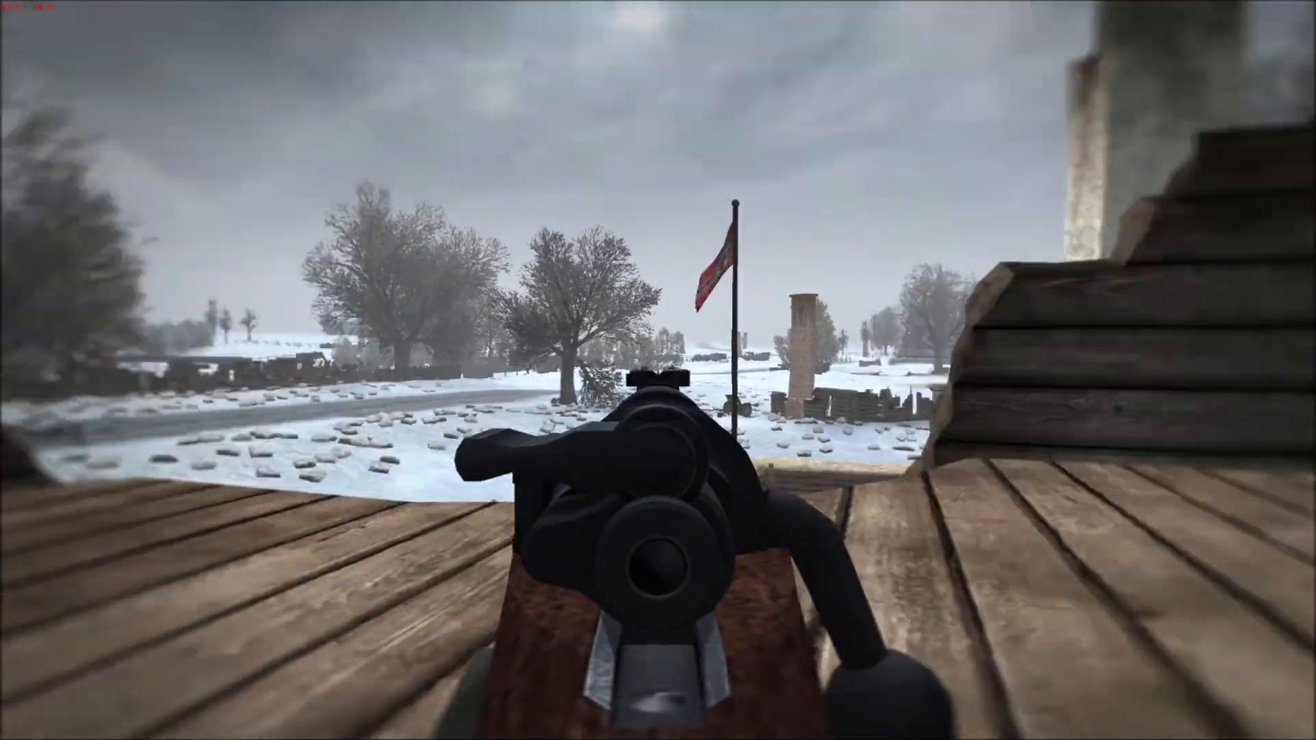
right_click(658, 370)
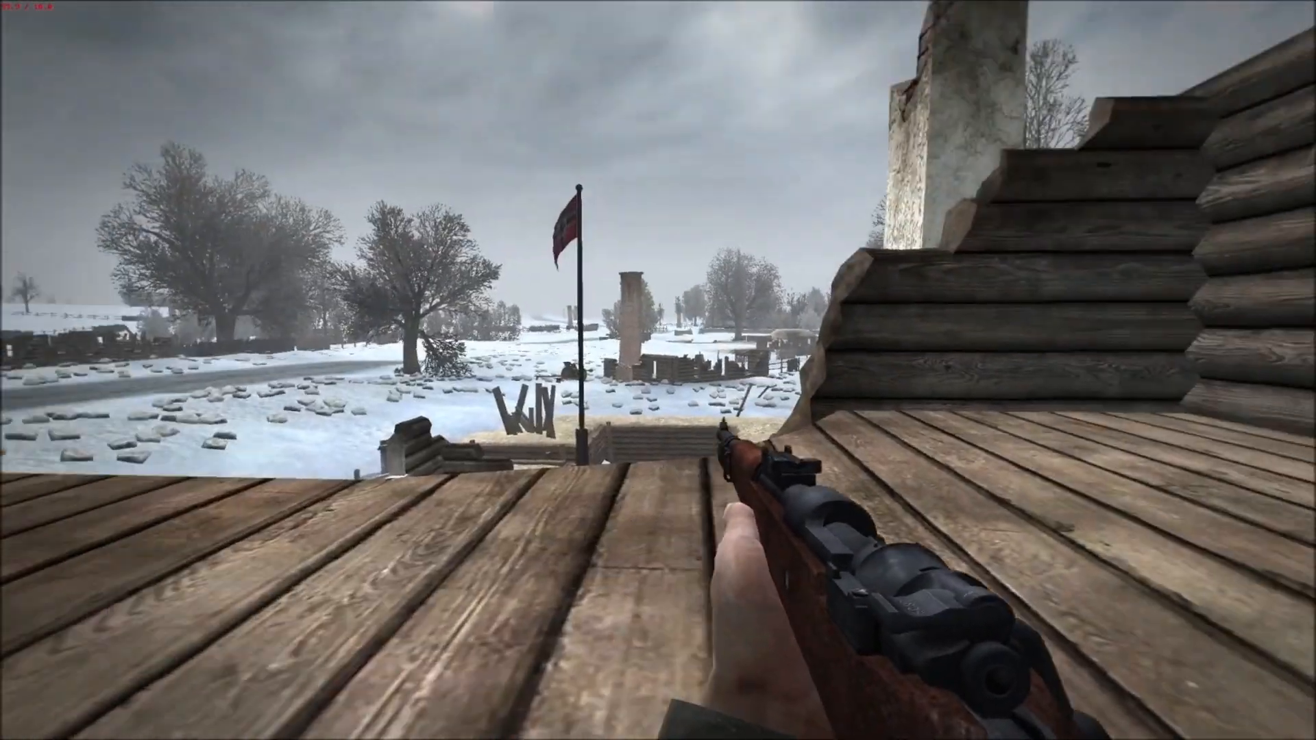
right_click(658, 370)
key(a)
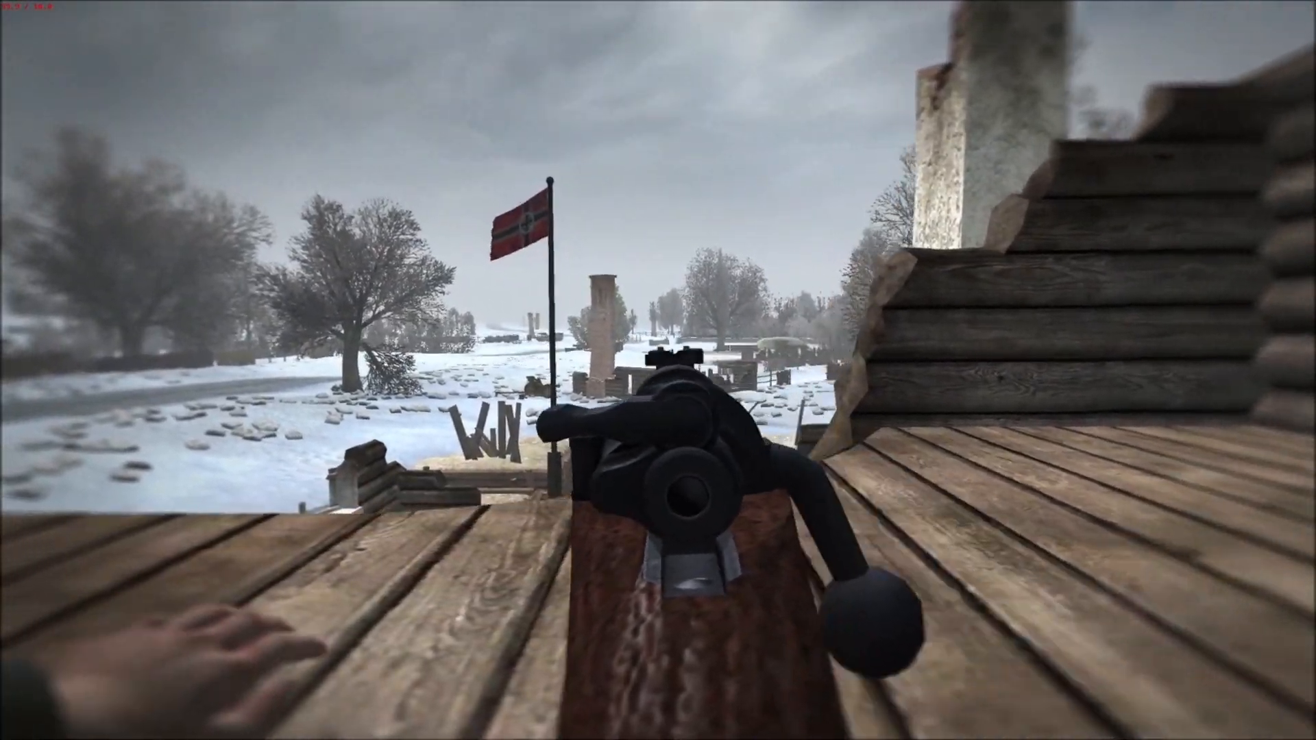
right_click(659, 370)
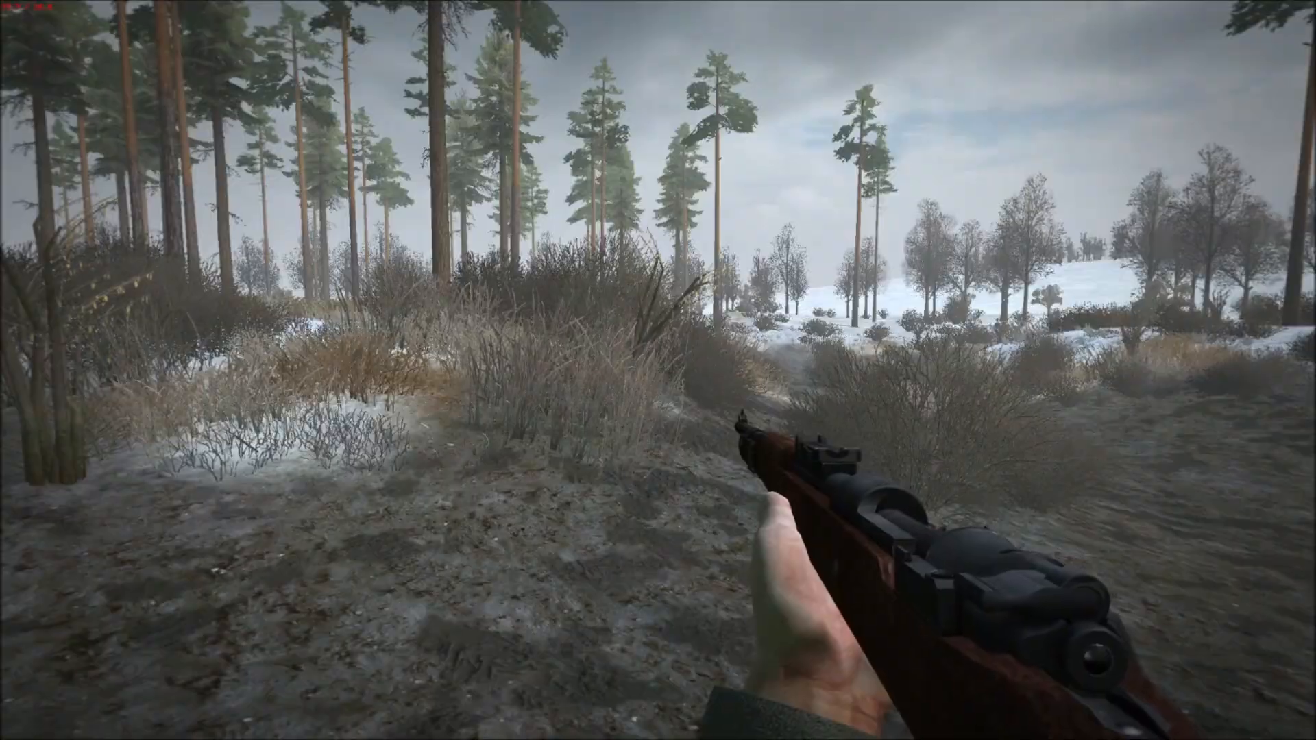
Walk the soldier through the pine forest's muddy clearings and grassy slopes to examine the terrain and vegetation.
key(w)
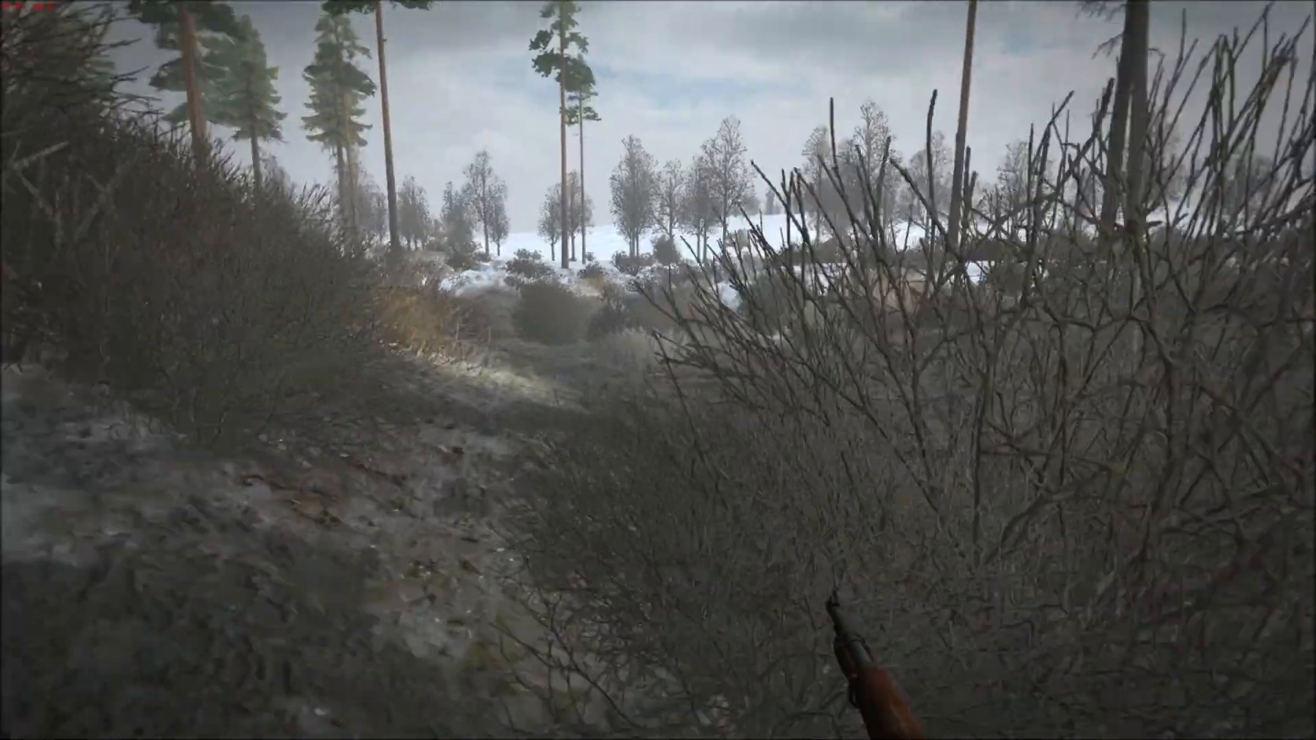
key(w)
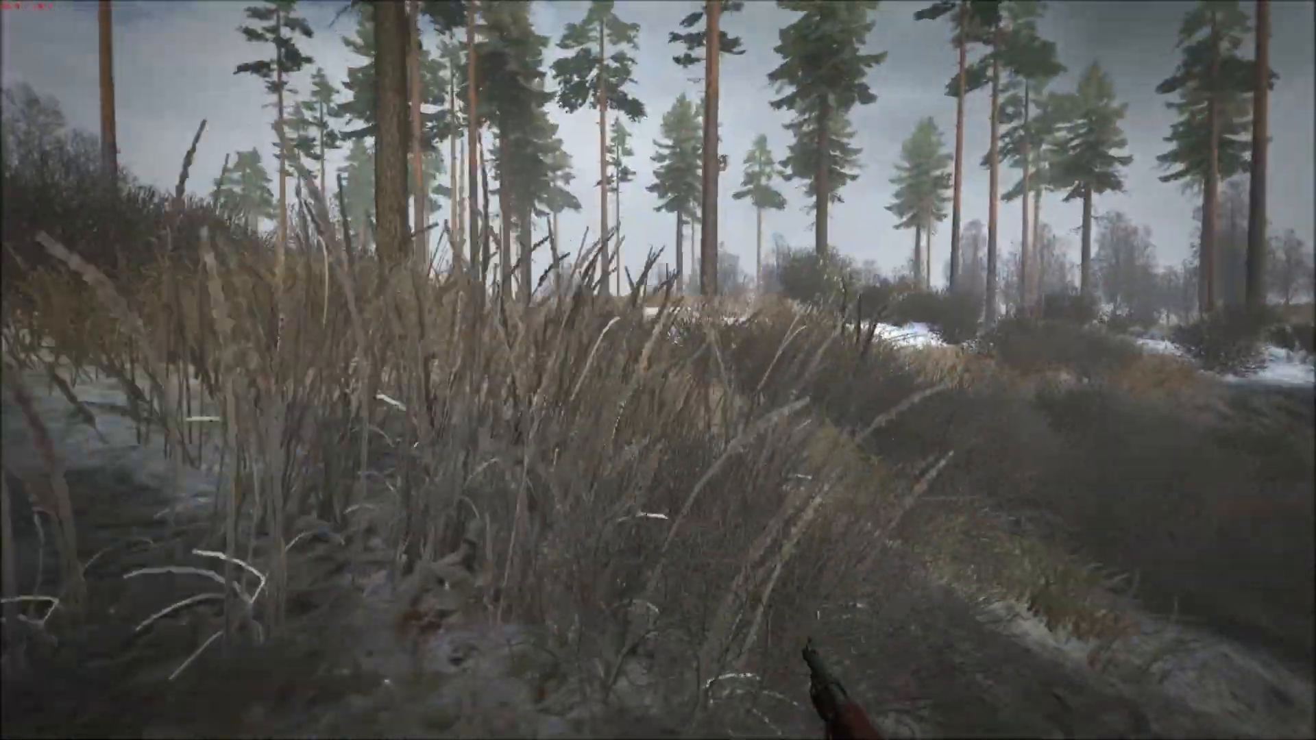
key(w)
key(w)
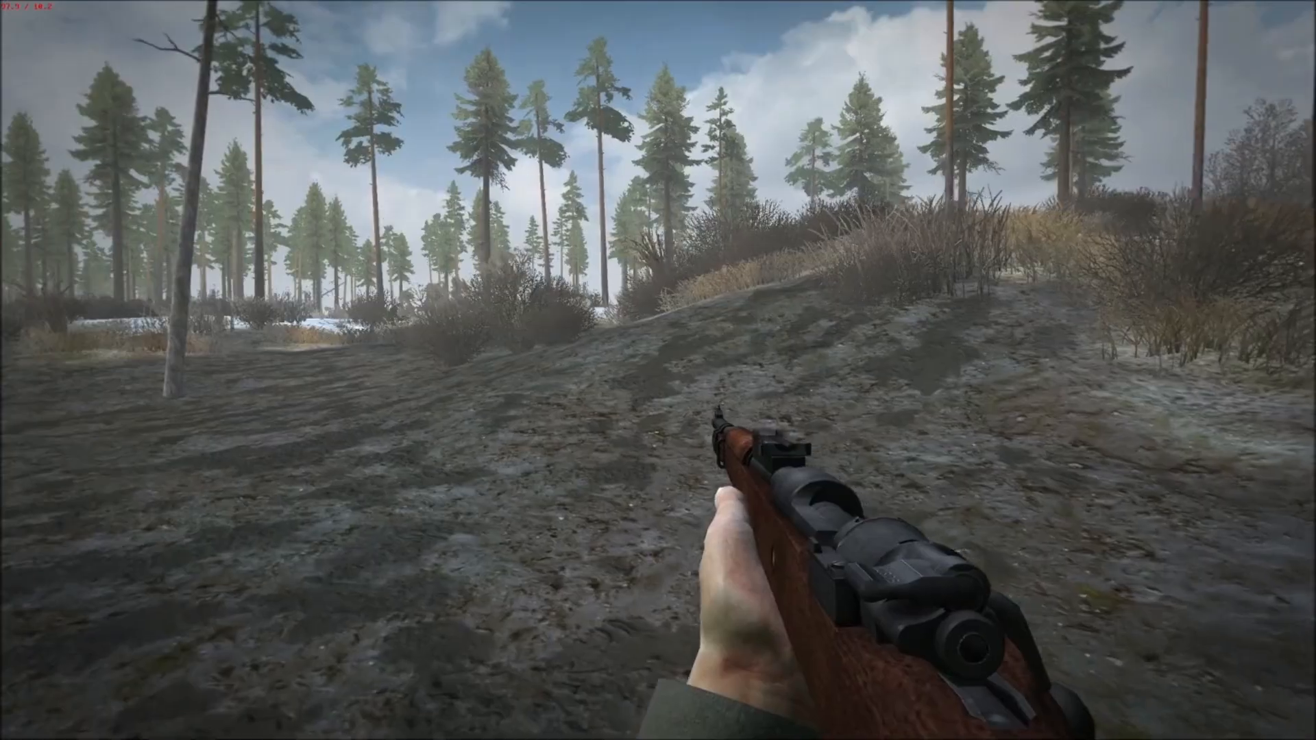
key(w)
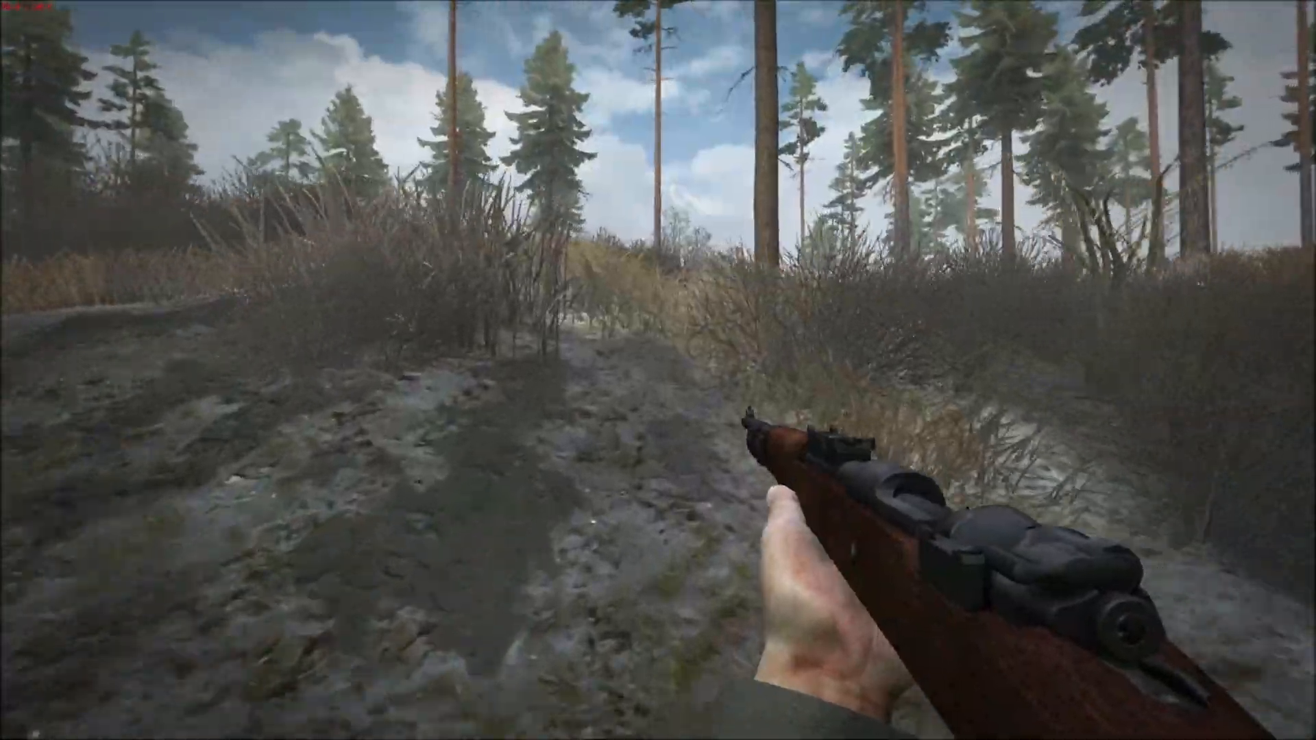
key(w)
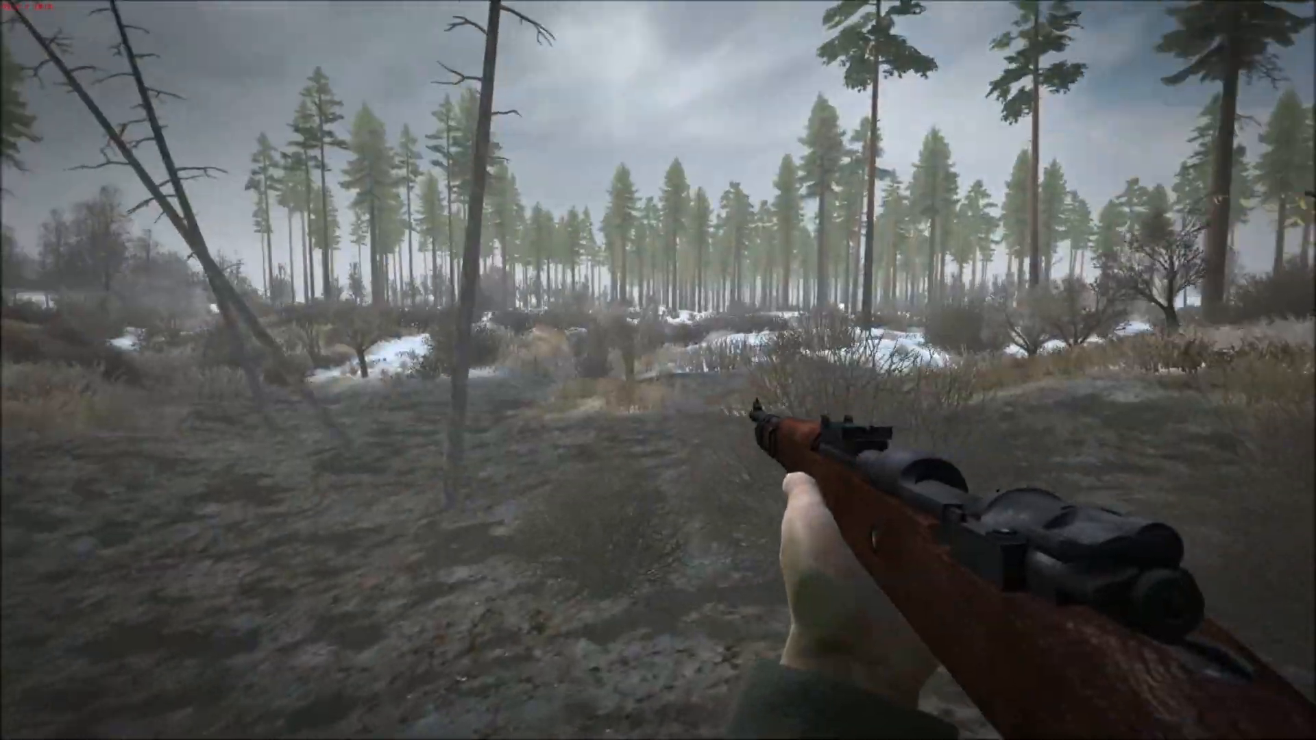
key(w)
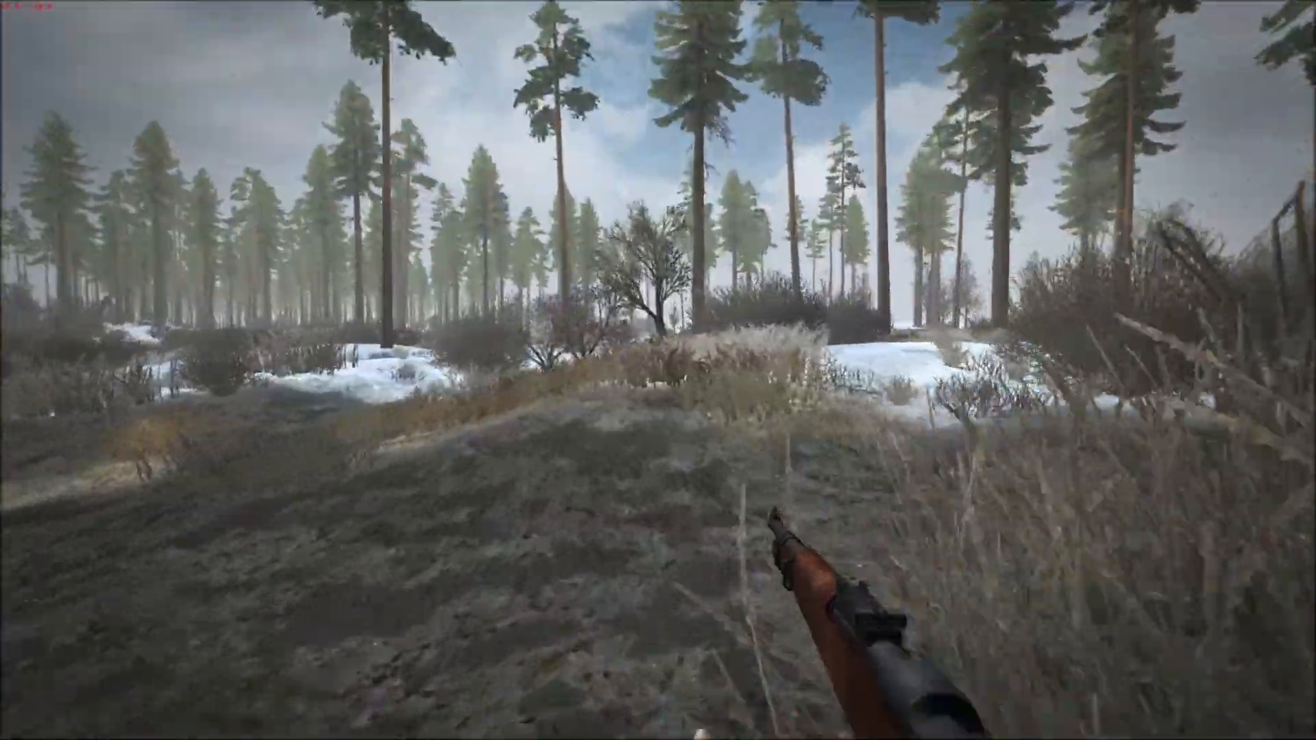
key(w)
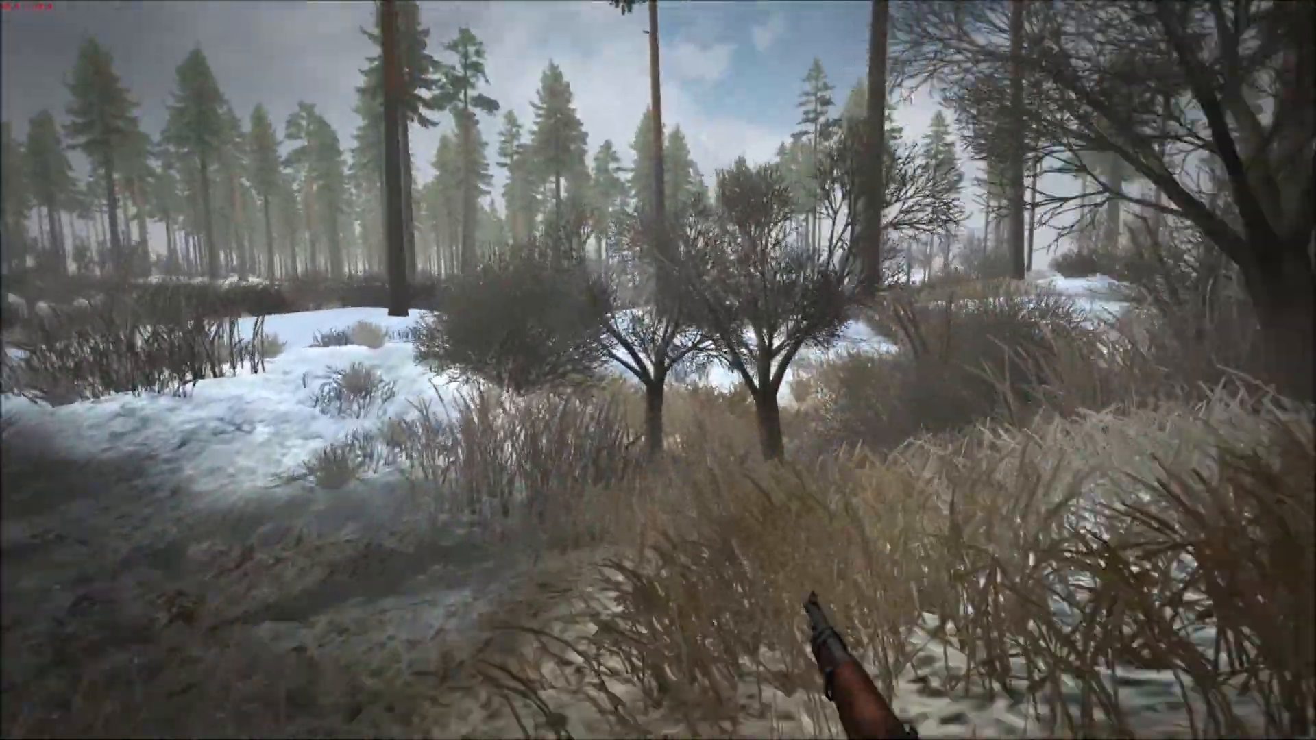
Walk the soldier along the muddy forest hollow past leaning trunks and dense bushes to examine the paths and undergrowth.
key(w)
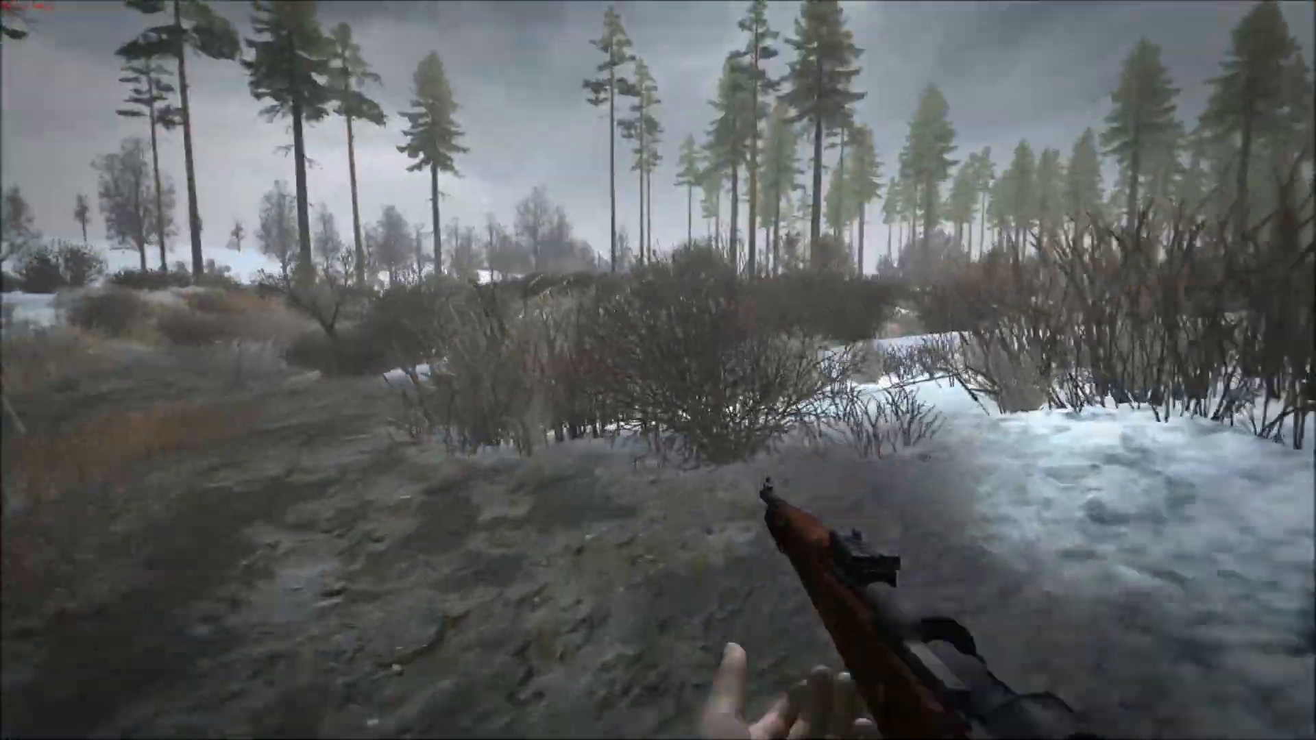
key(w)
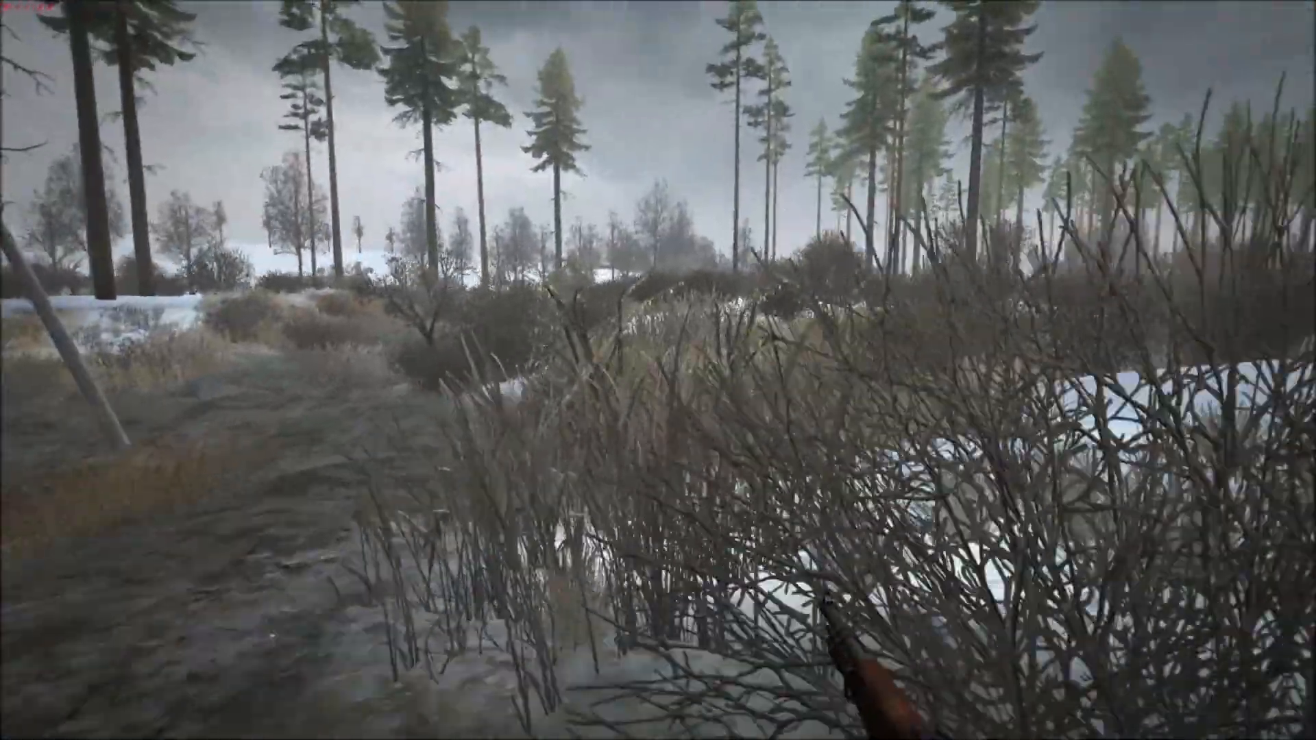
key(w)
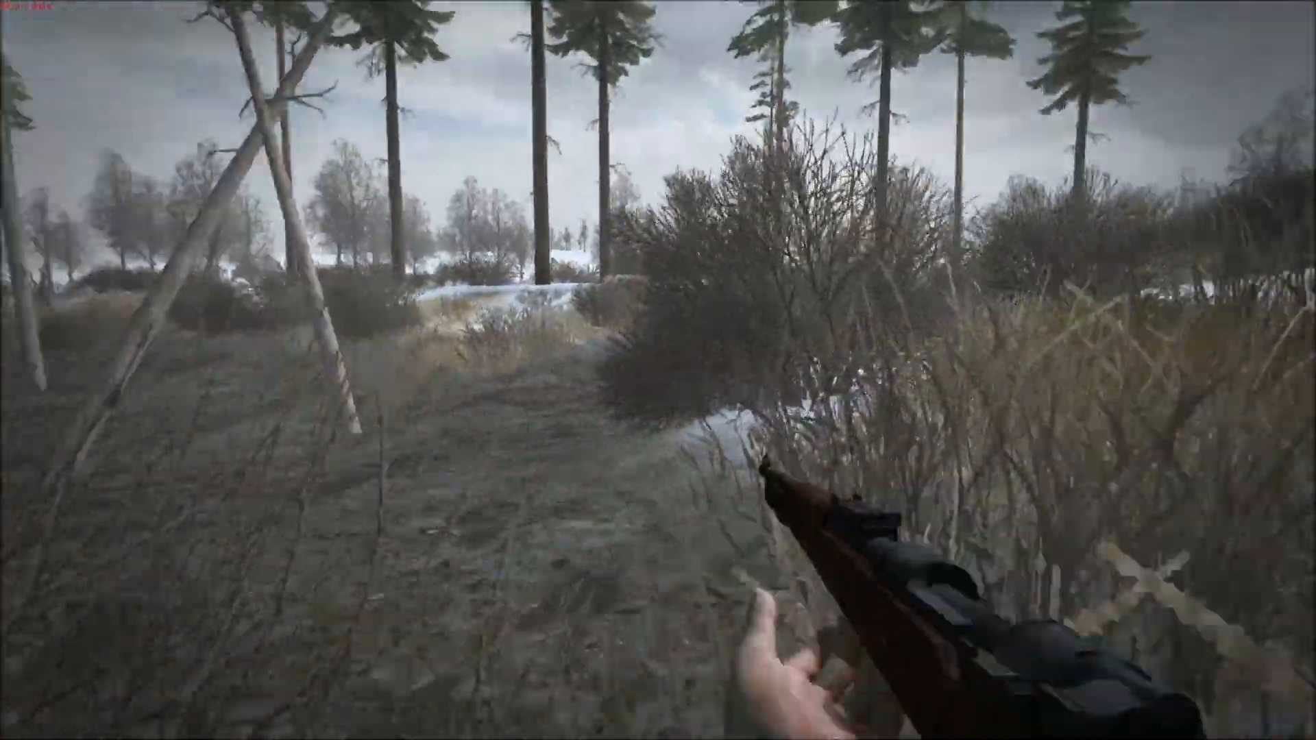
key(w)
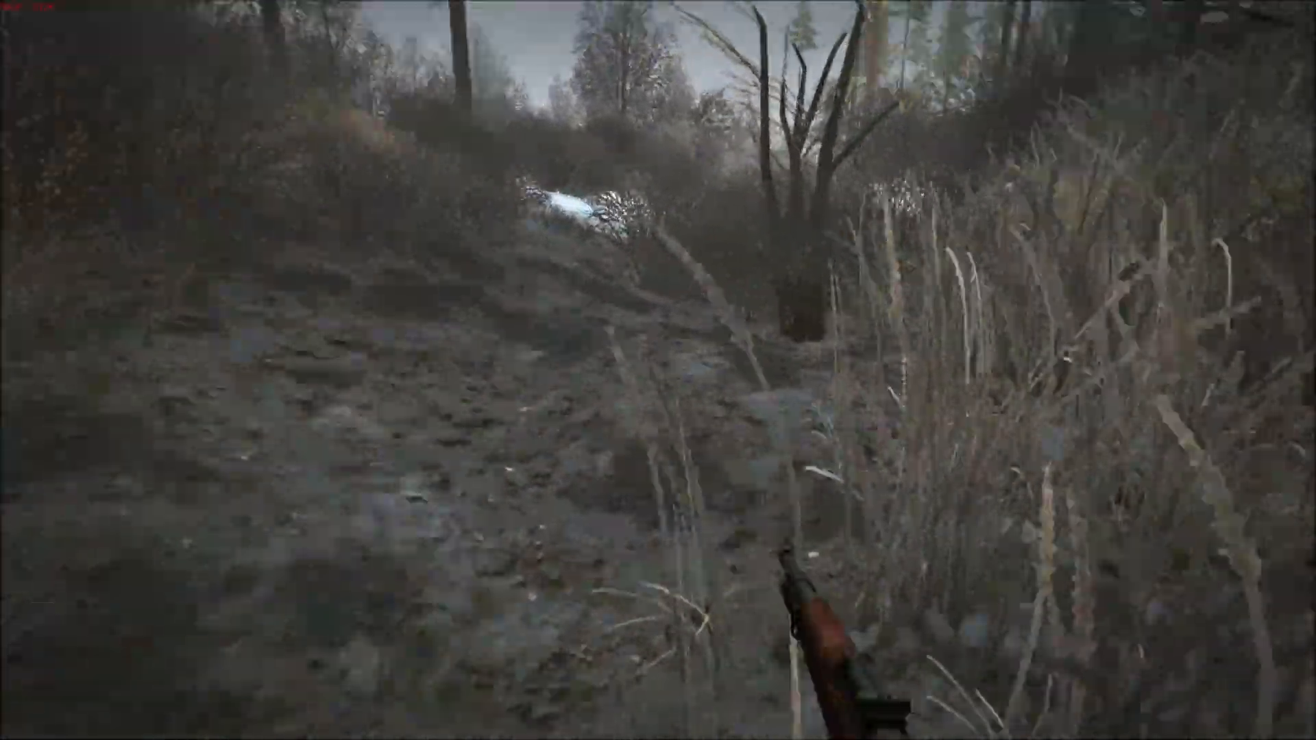
key(w)
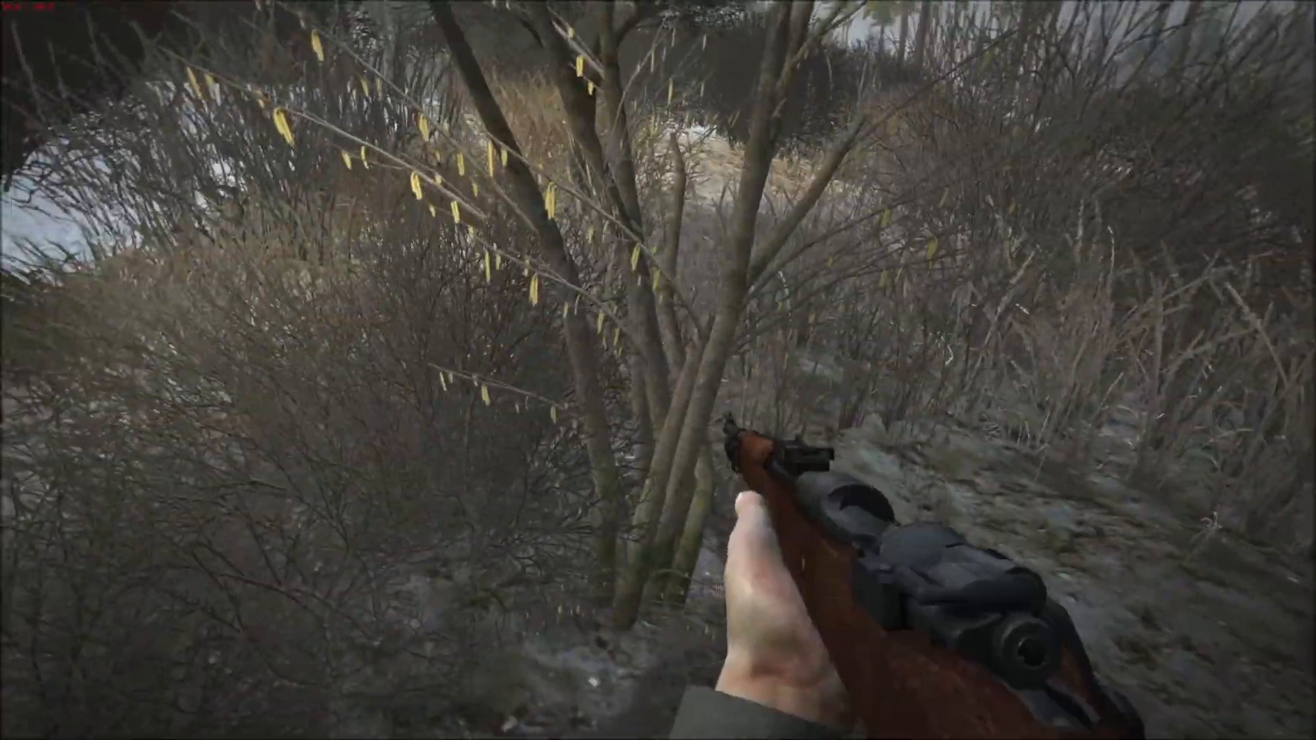
key(w)
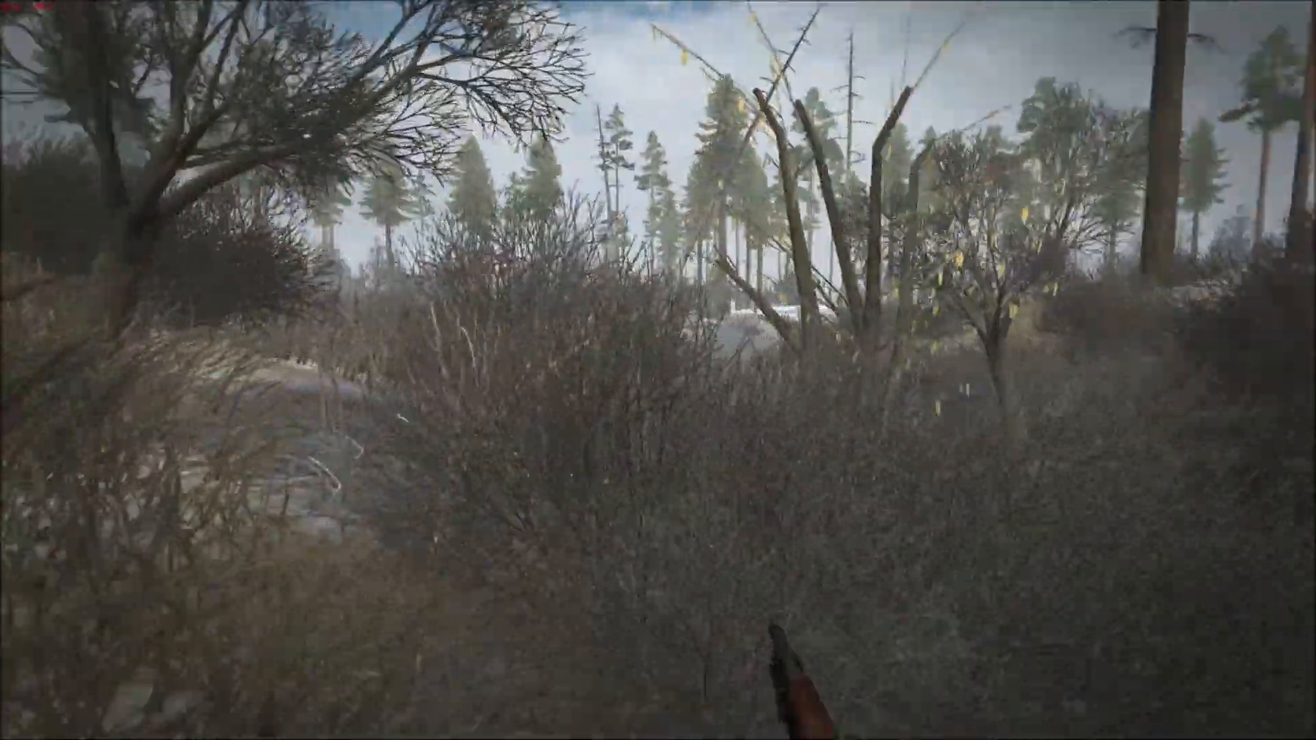
key(w)
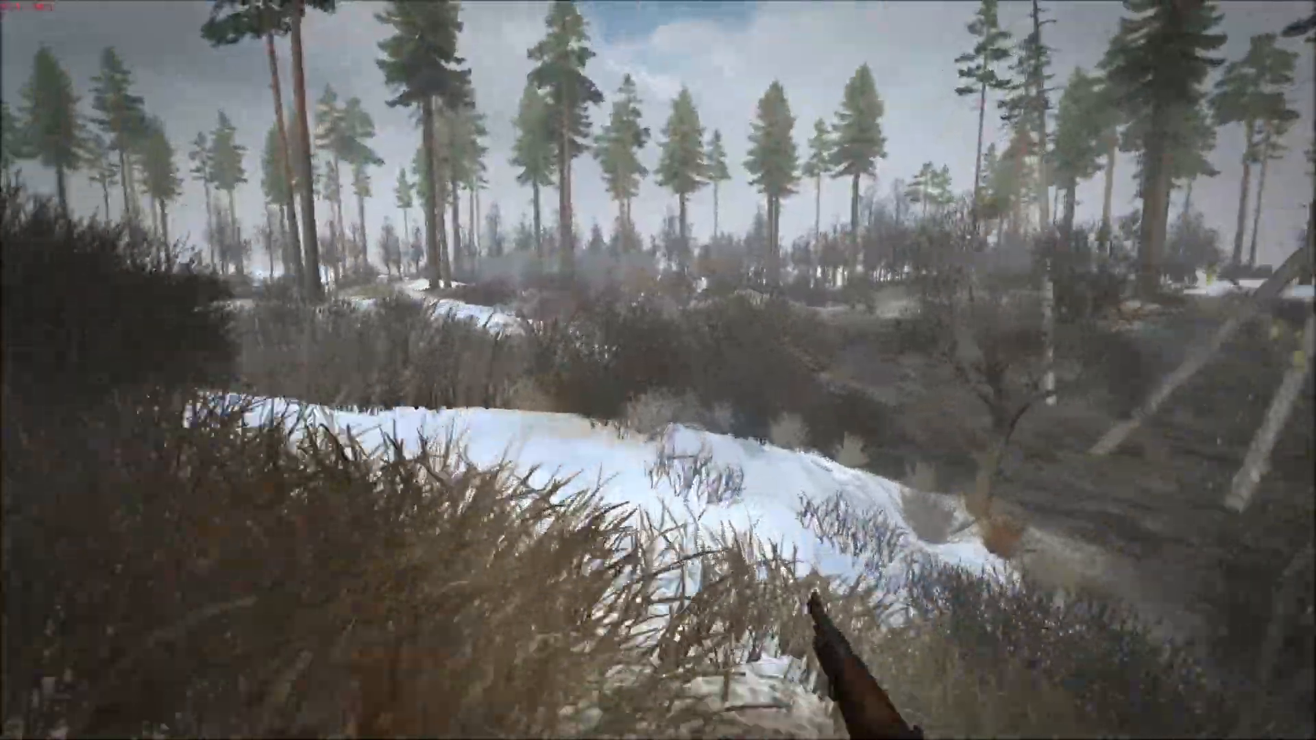
key(w)
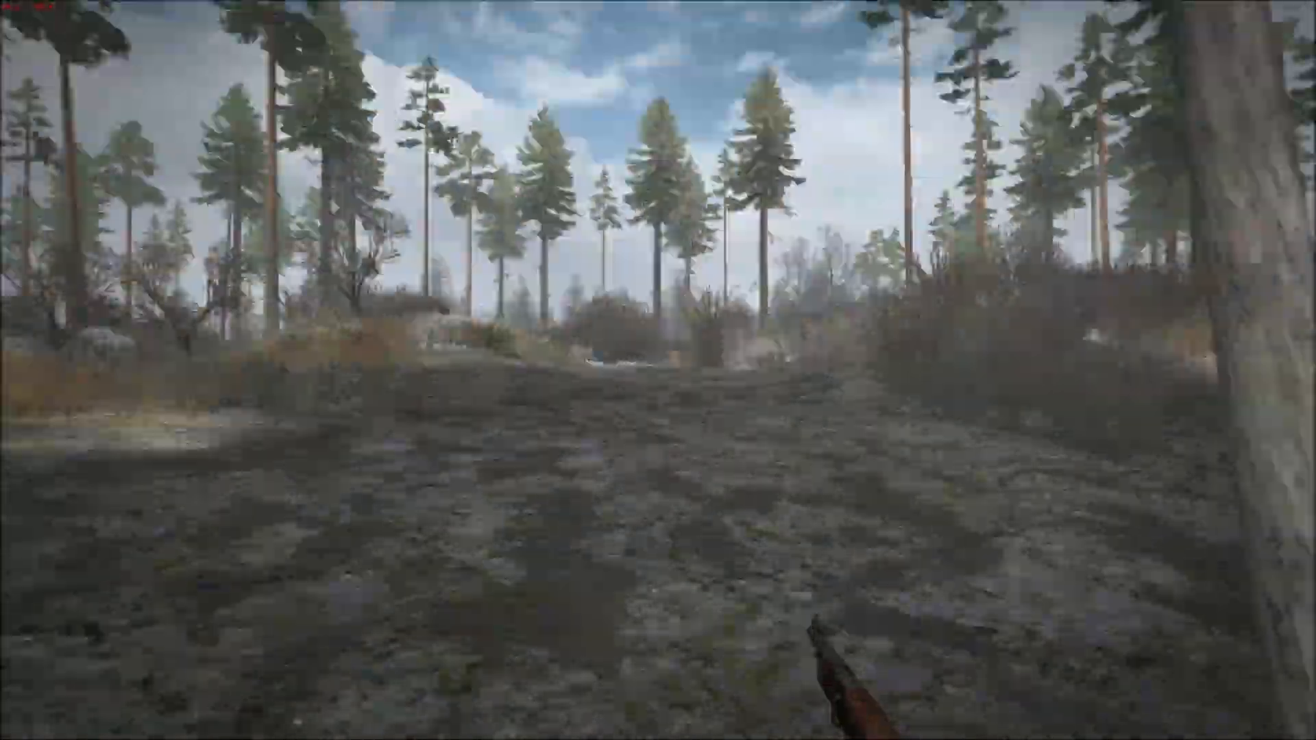
key(w)
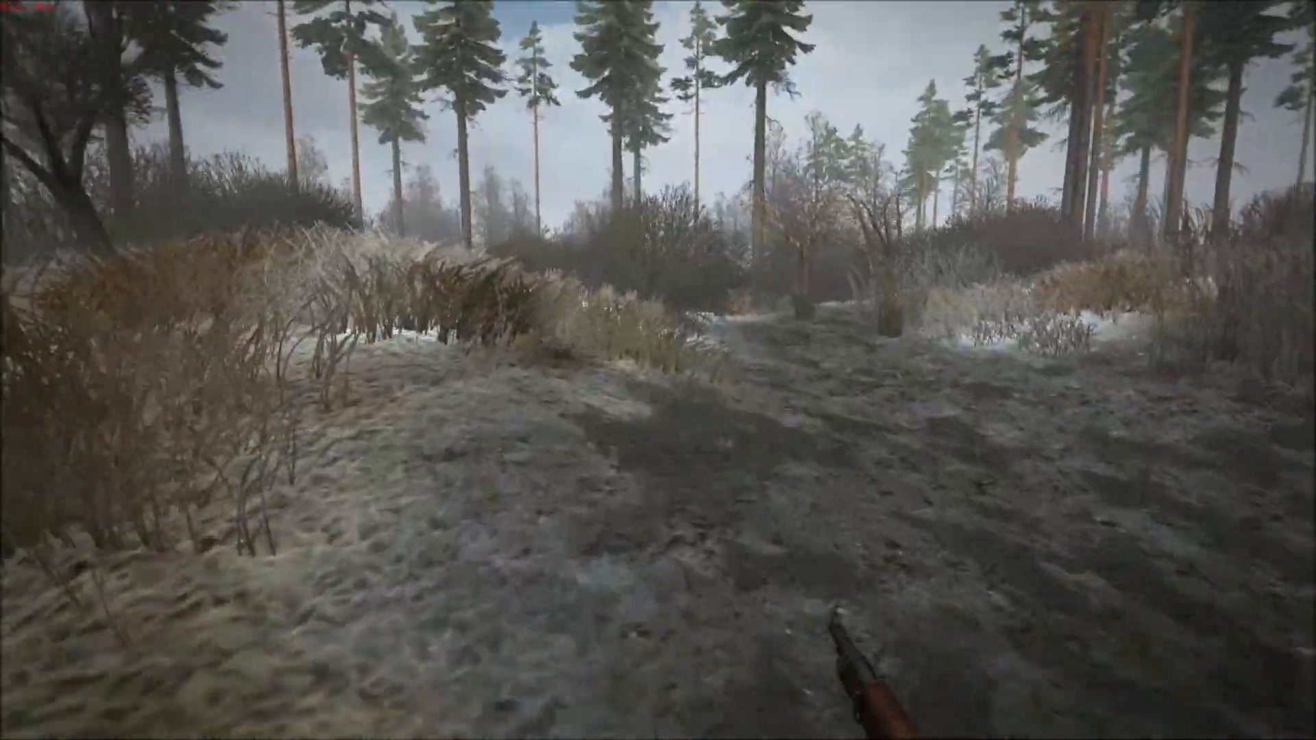
Cross the snow-covered woodland towards the snowy mounds to examine the pines, bare shrubs and tall grass.
key(w)
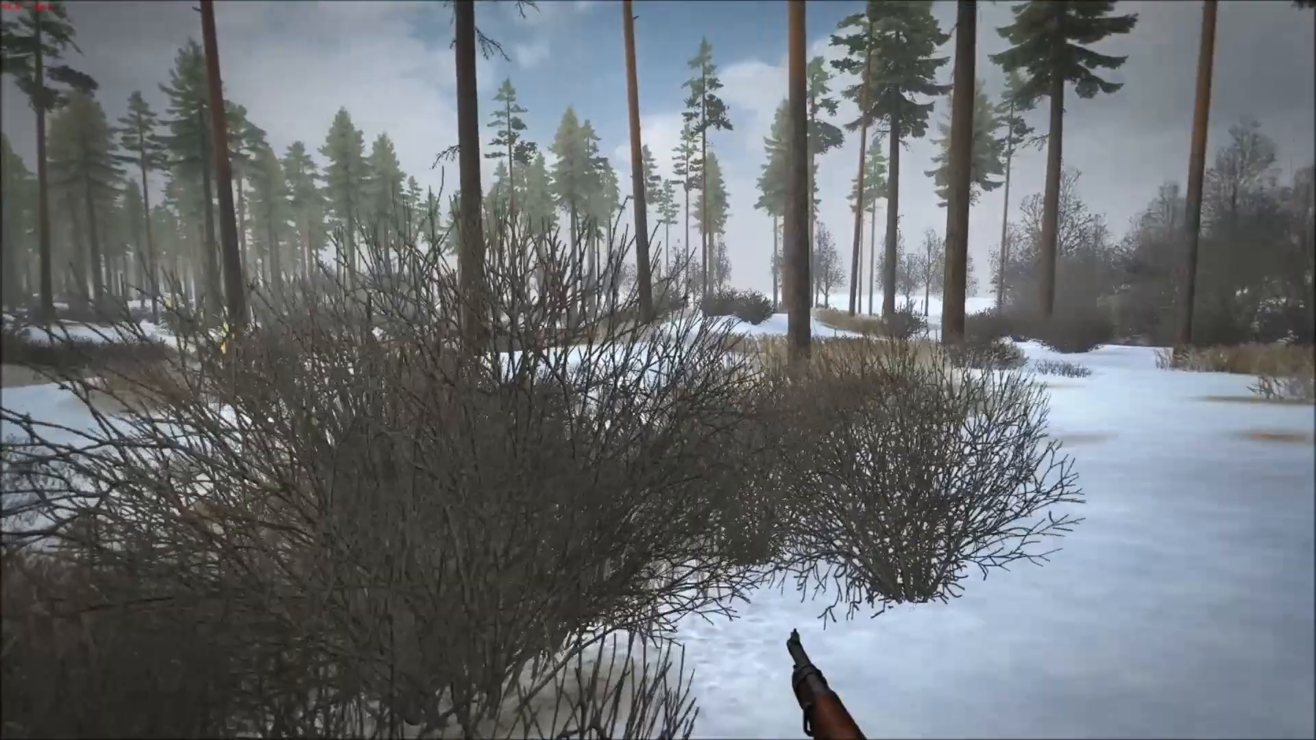
key(w)
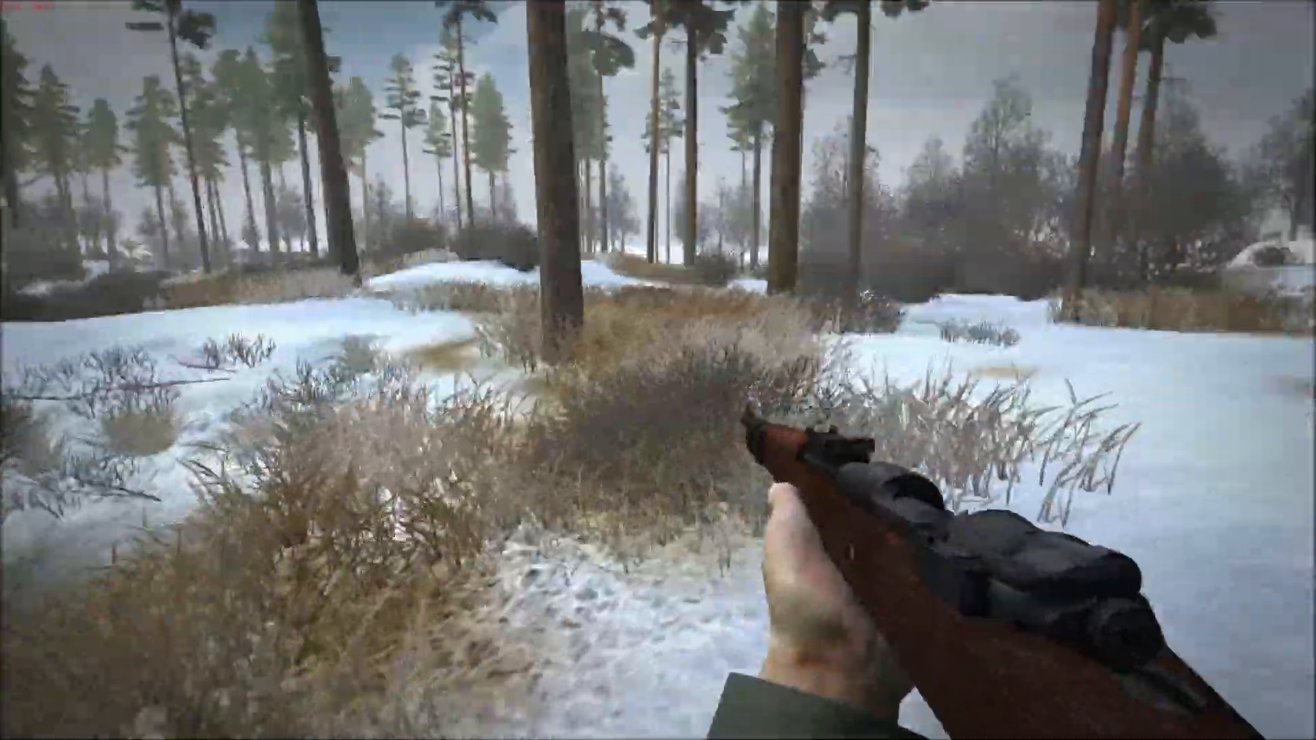
key(w)
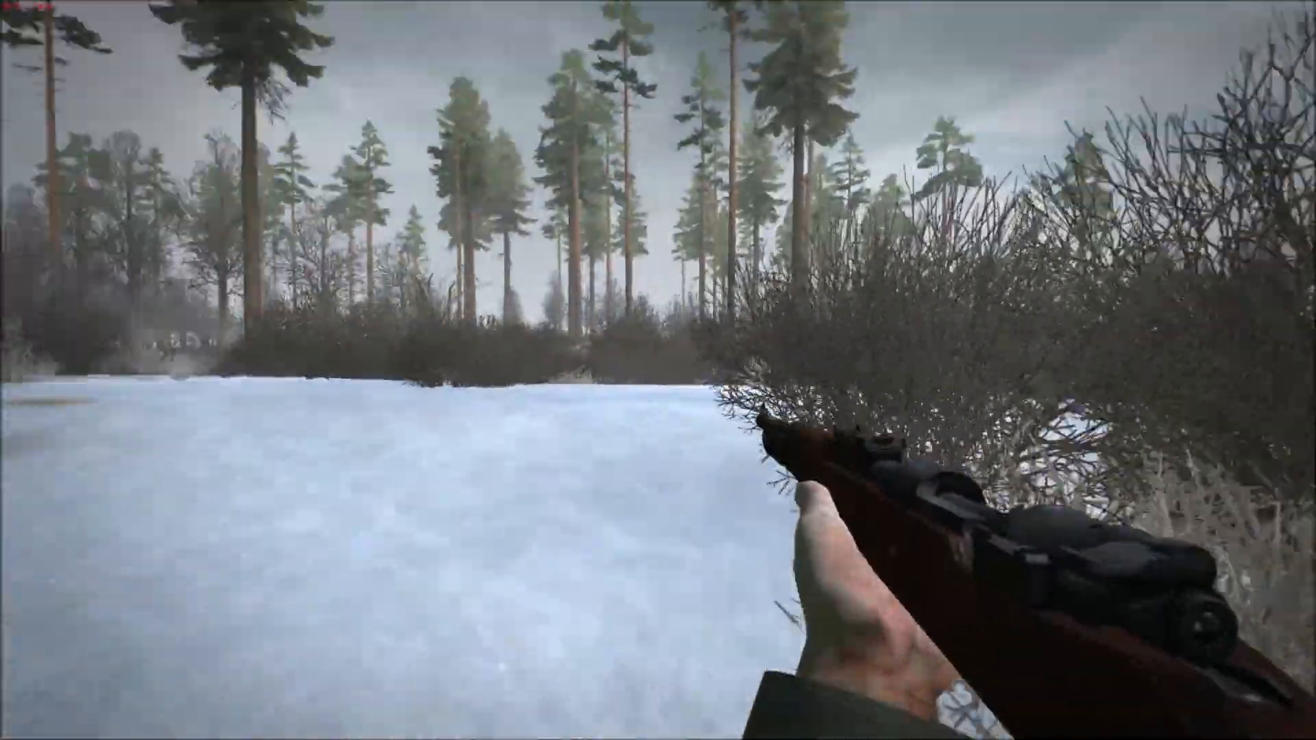
key(w)
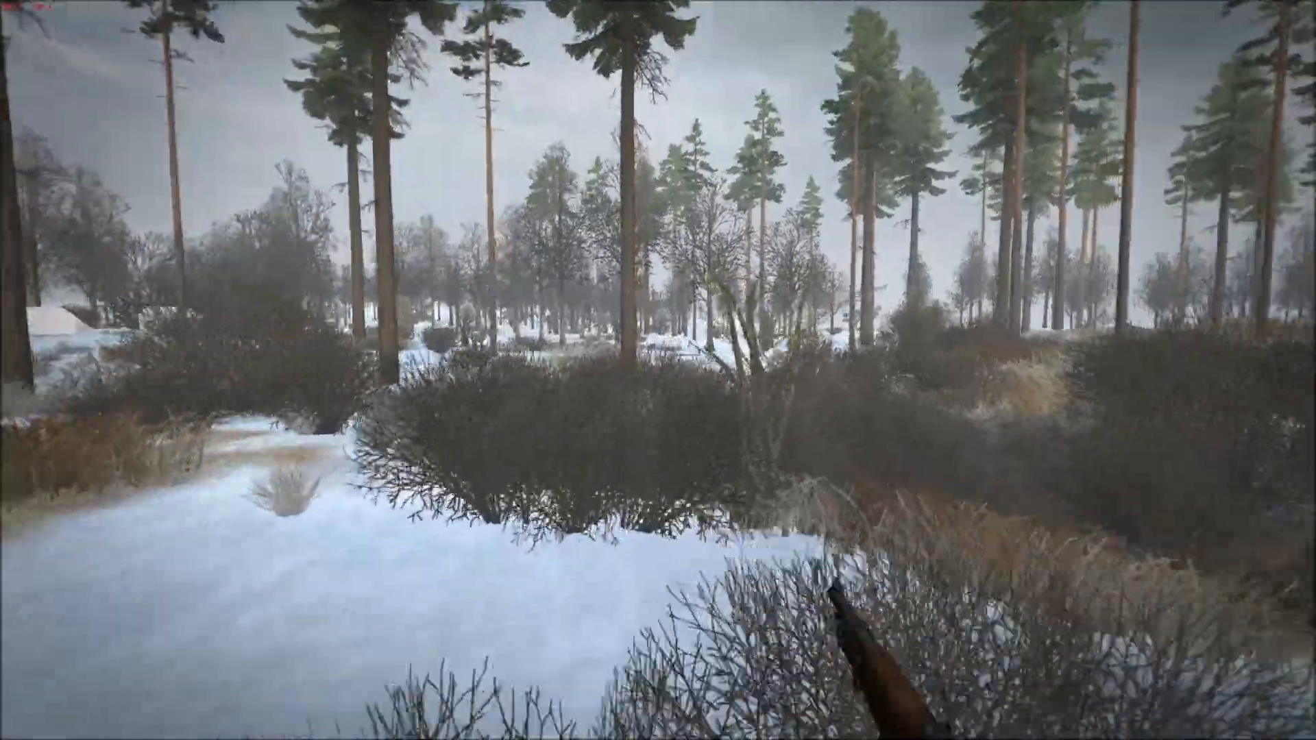
key(w)
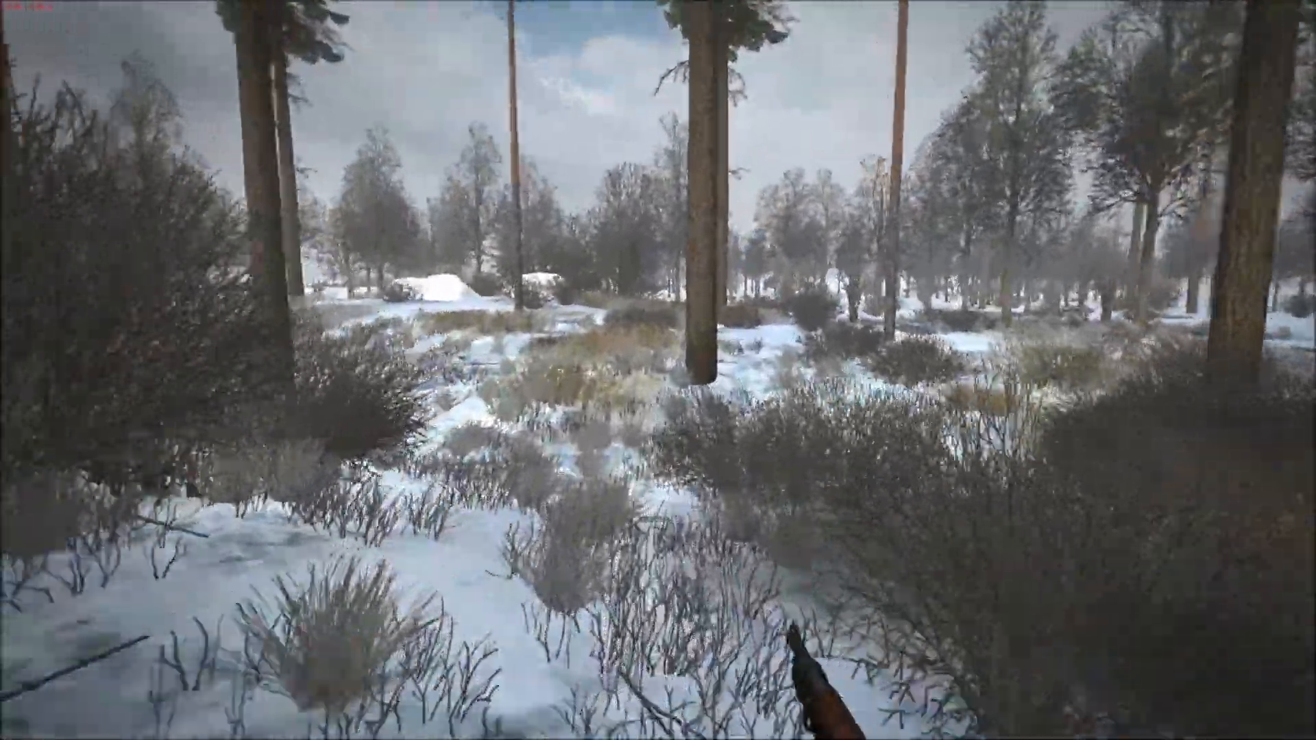
key(w)
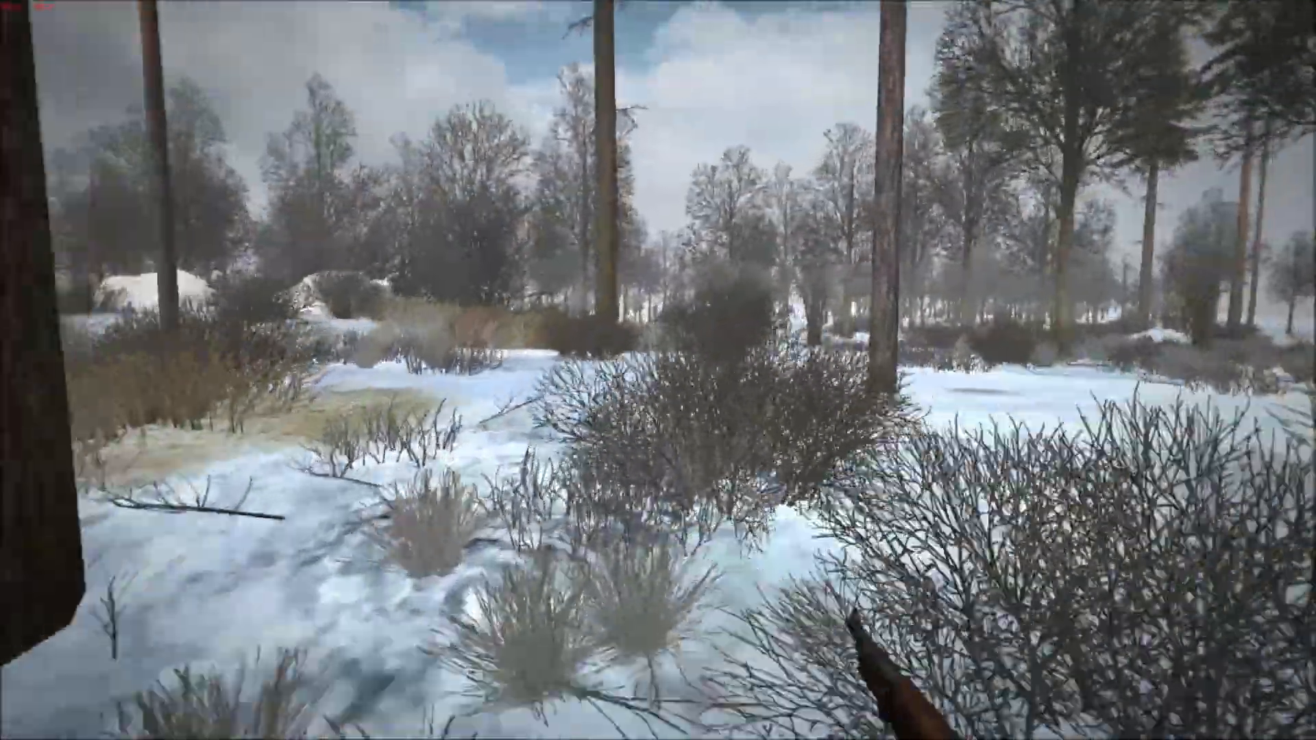
key(w)
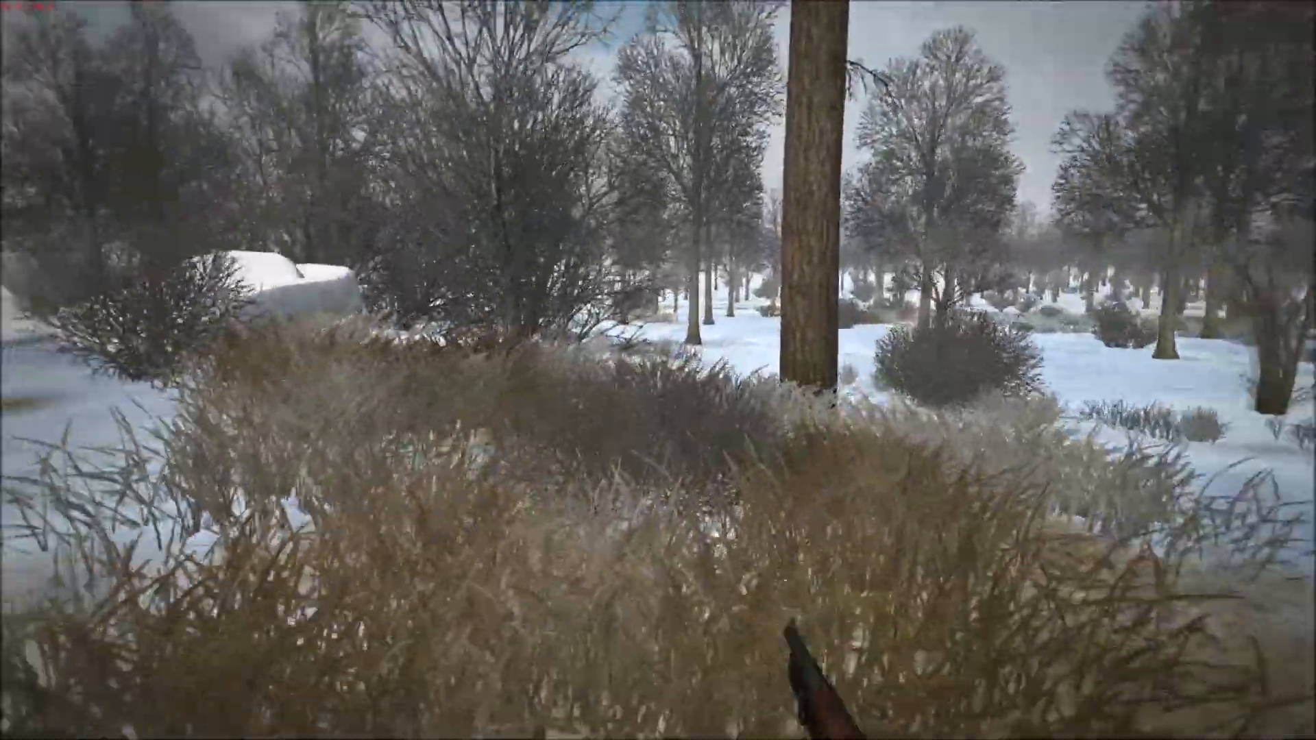
Inspect the camouflaged tank numbered 621 beside the truck on the stony stream bed from several positions.
key(w)
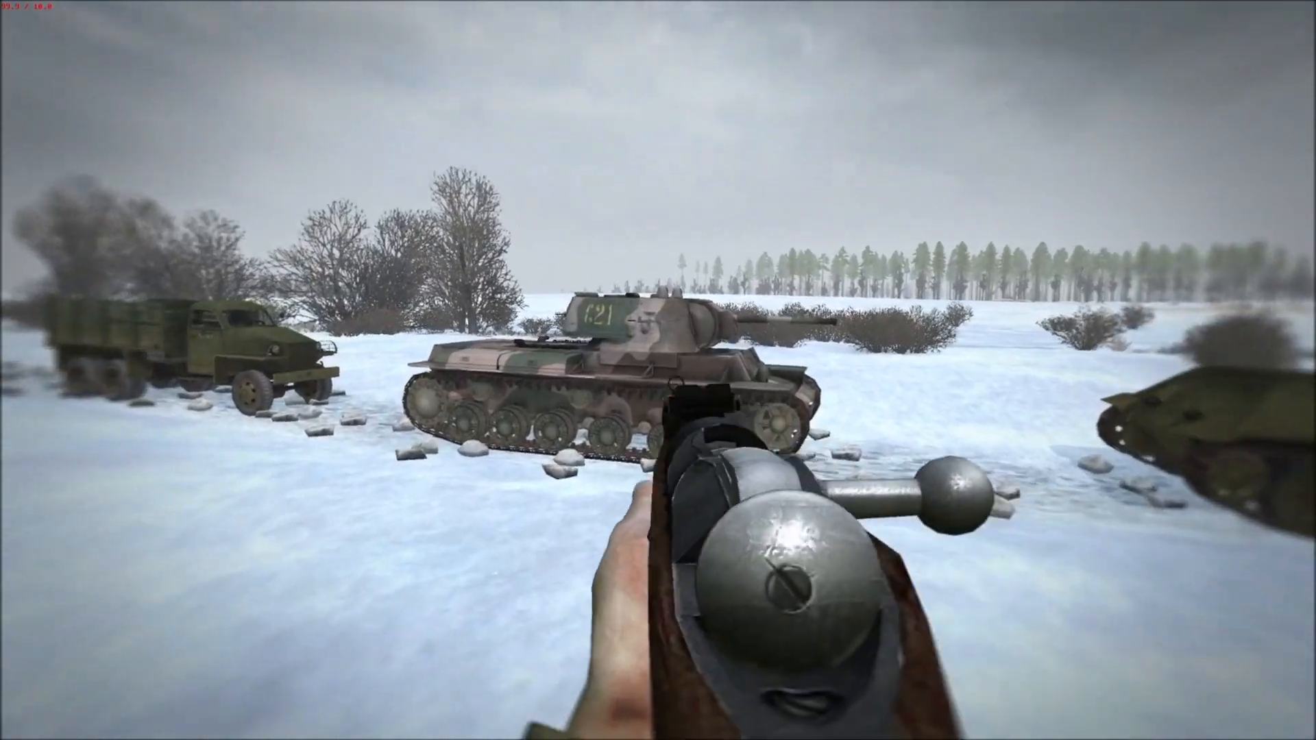
key(w)
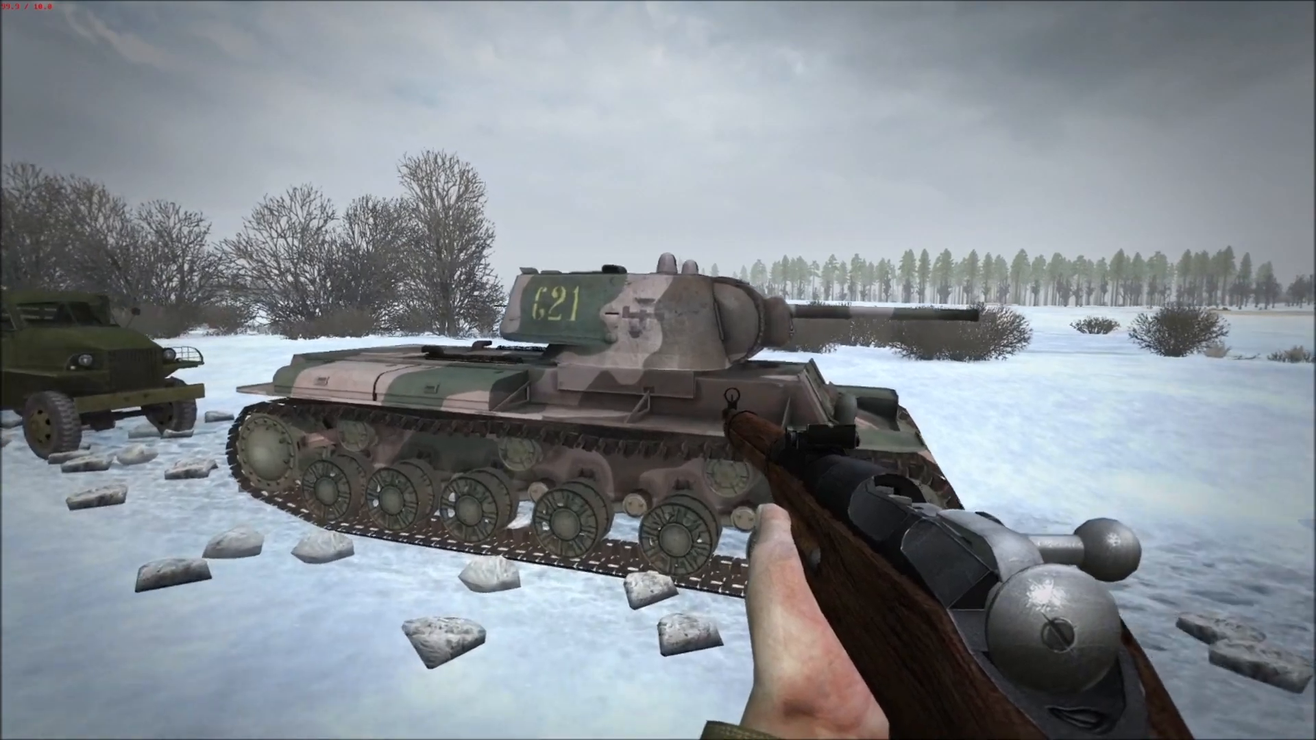
key(w)
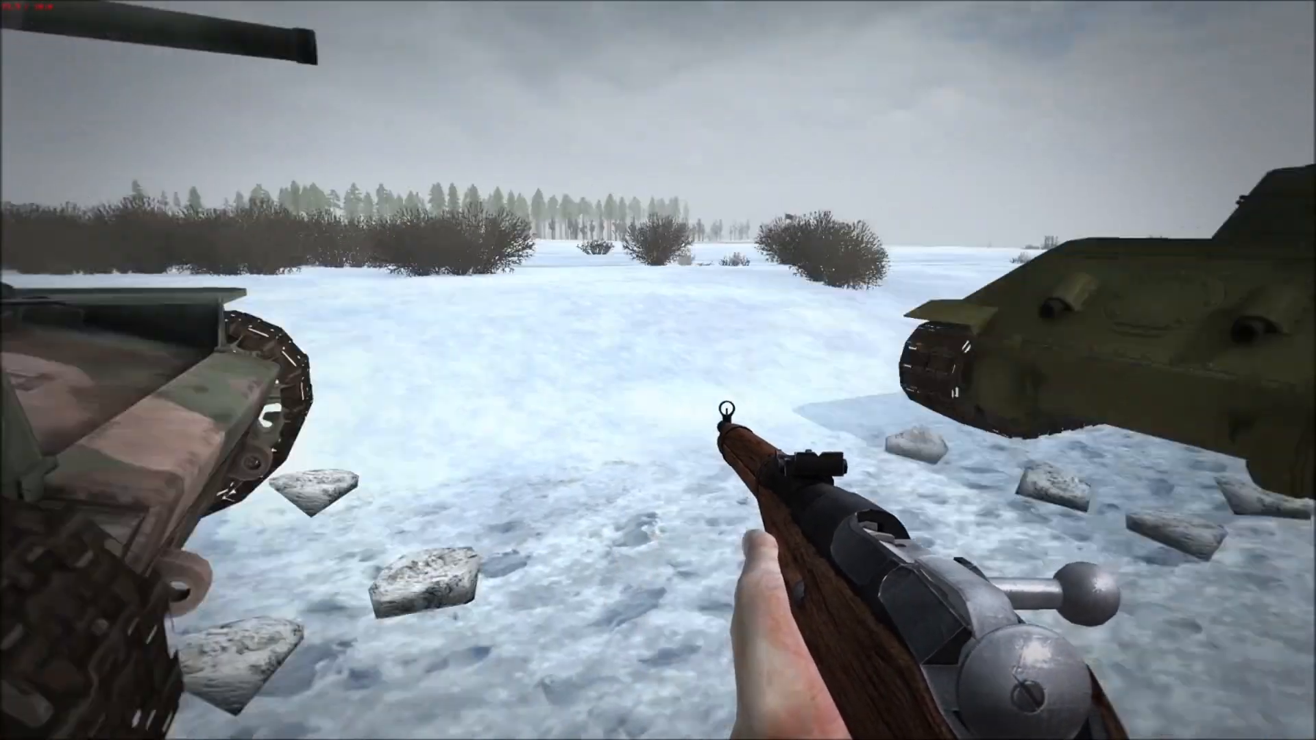
key(w)
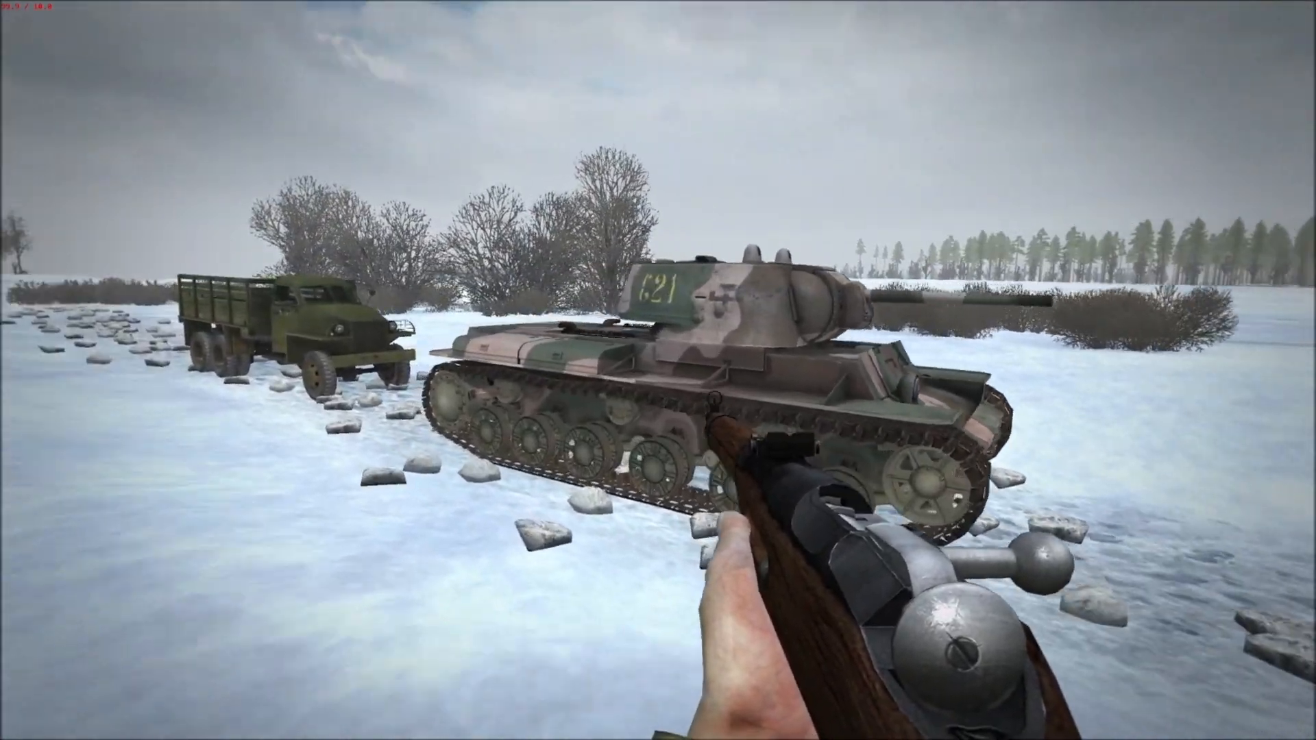
key(w)
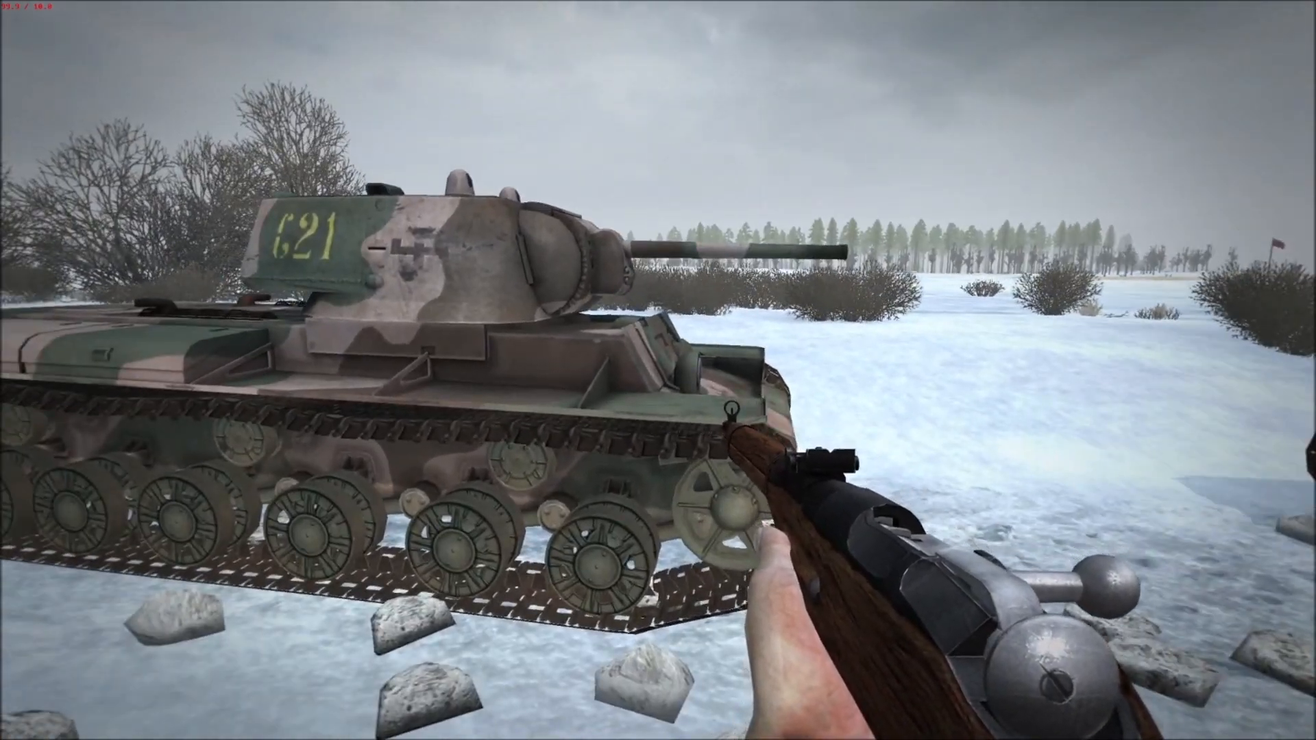
Approach the small green tank at the head of the vehicle column and inspect it close up and from farther back.
key(w)
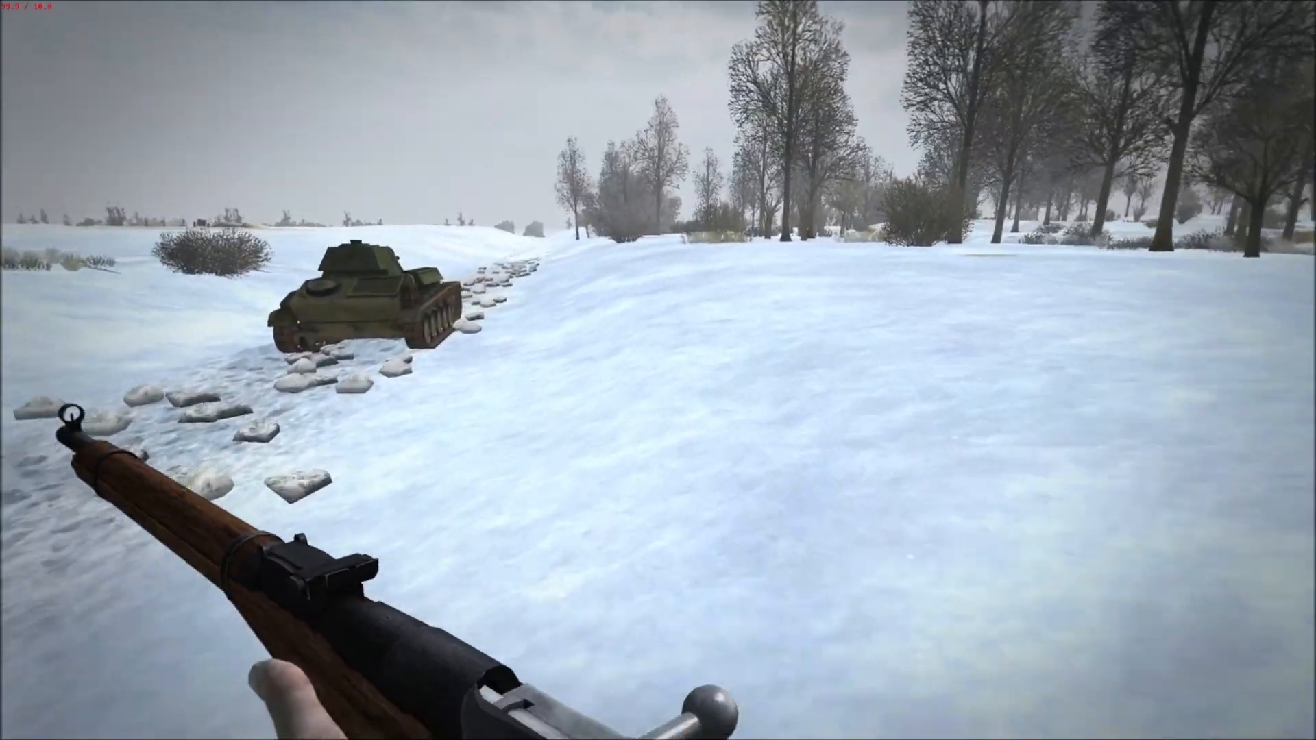
key(w)
key(d)
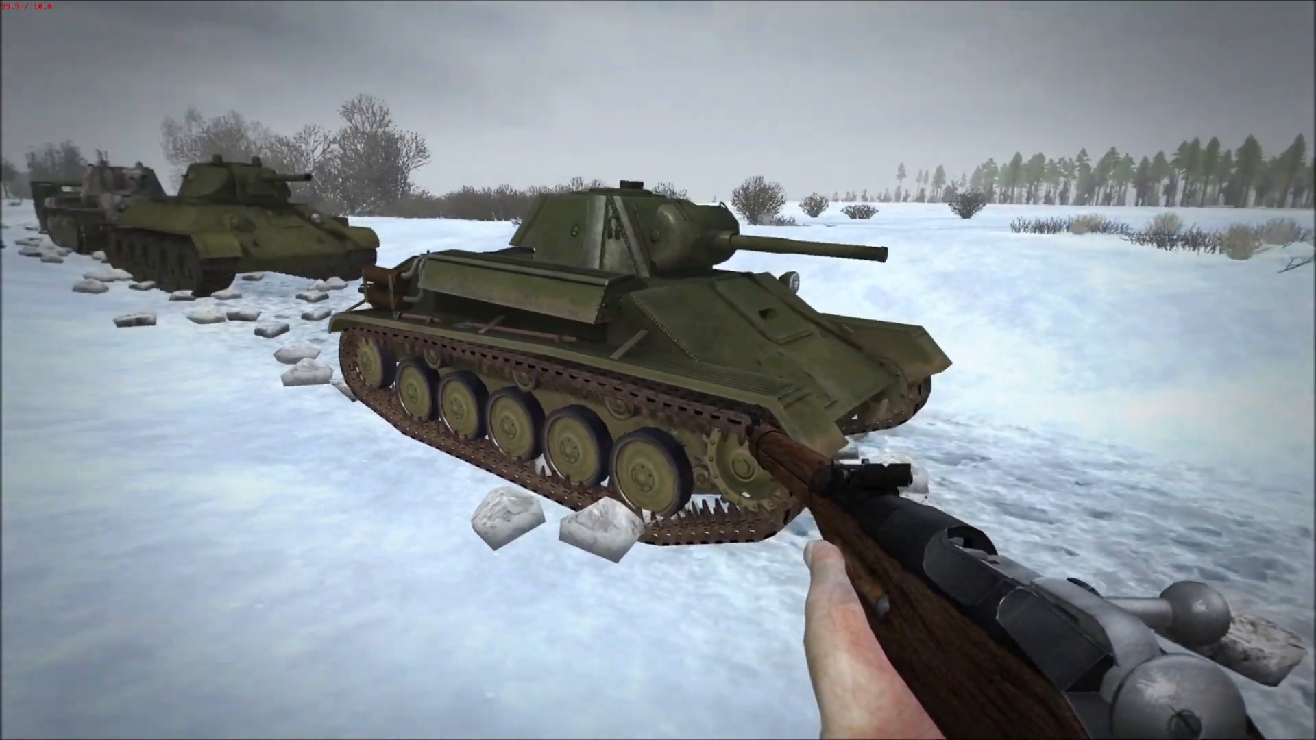
key(s)
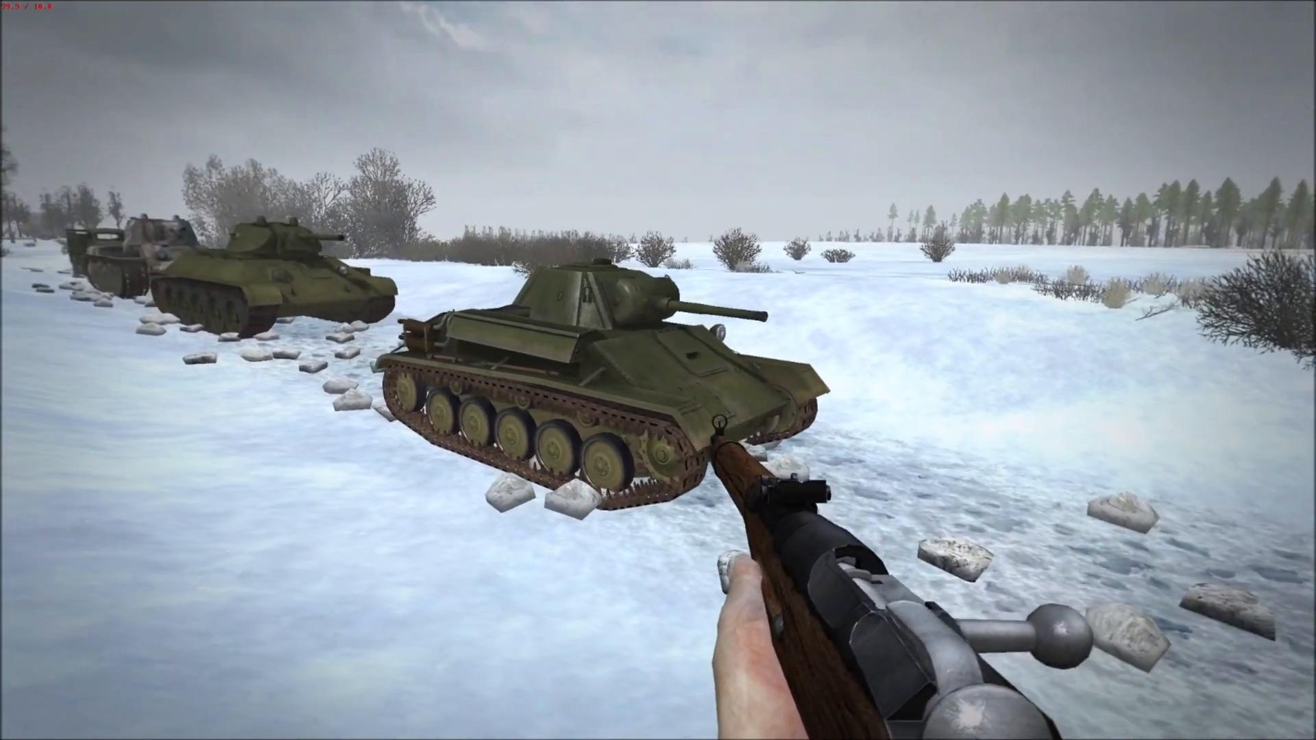
Follow the frozen, stone-strewn stream bed away from the tanks to examine the rocks and snowy banks.
key(w)
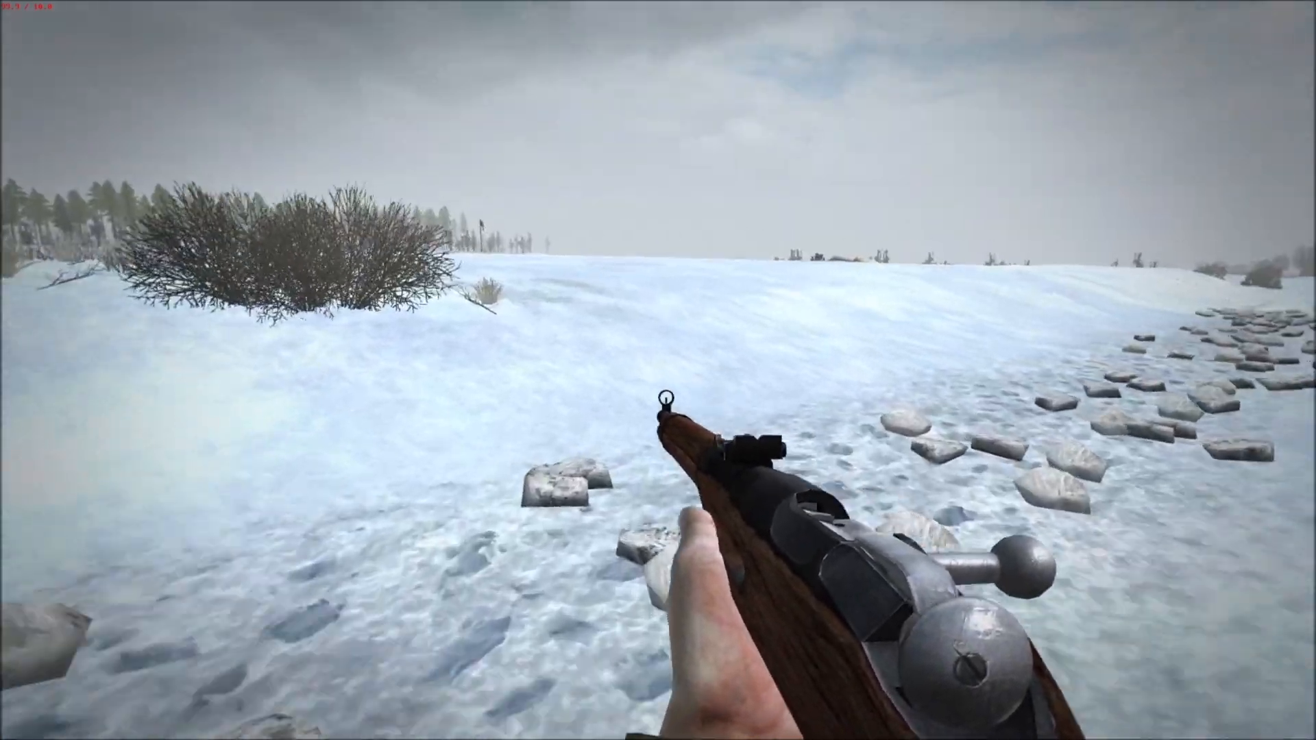
key(w)
key(w)
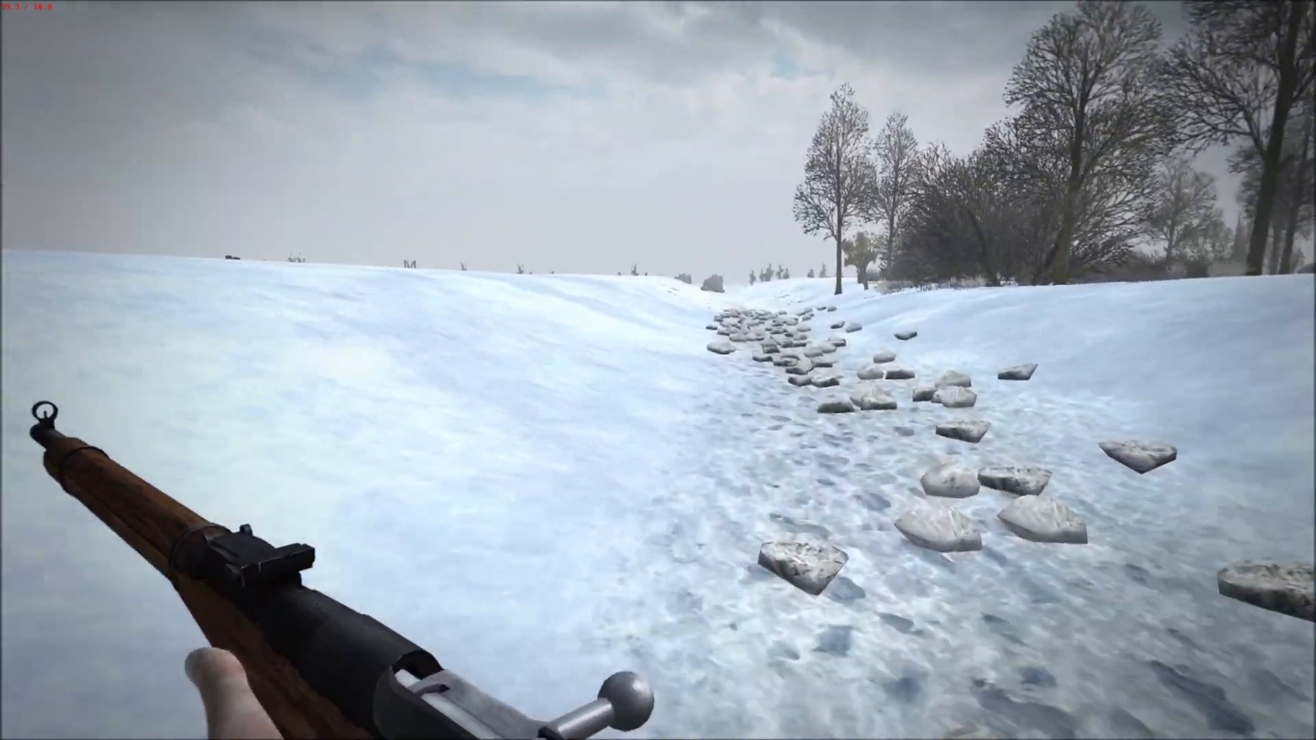
key(w)
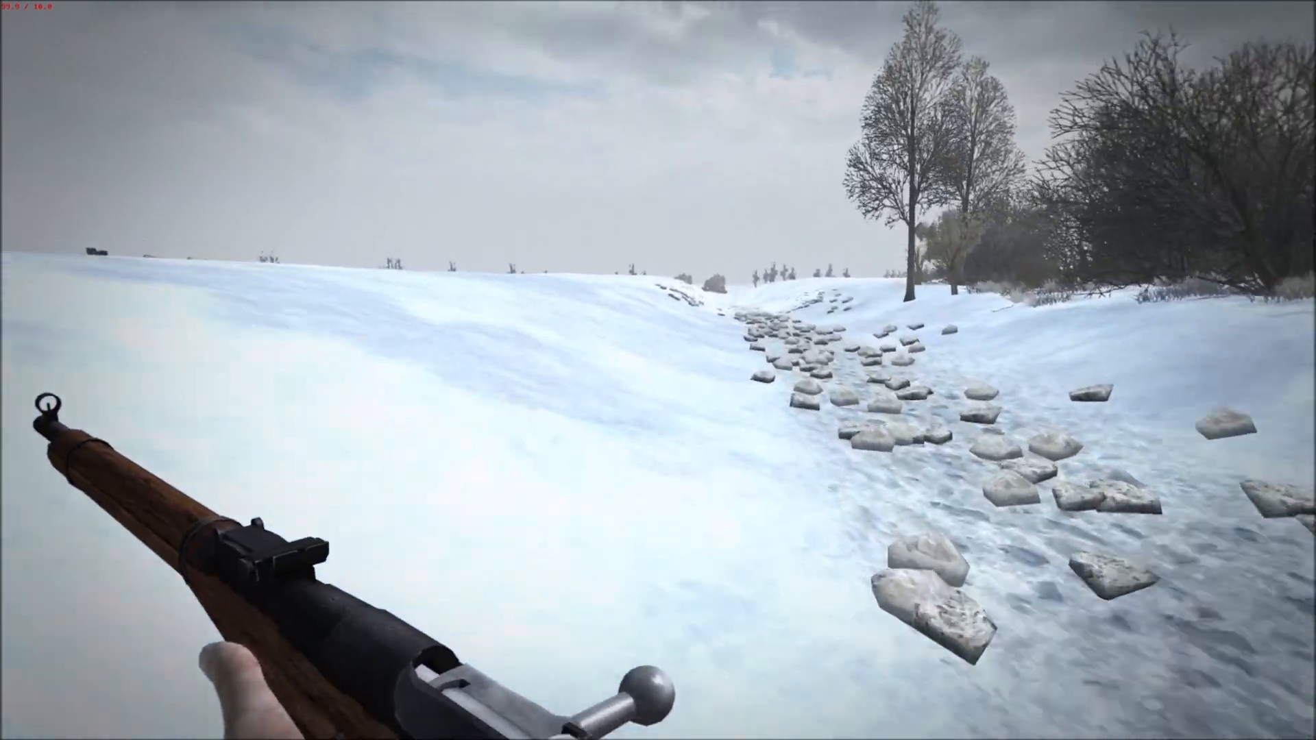
key(w)
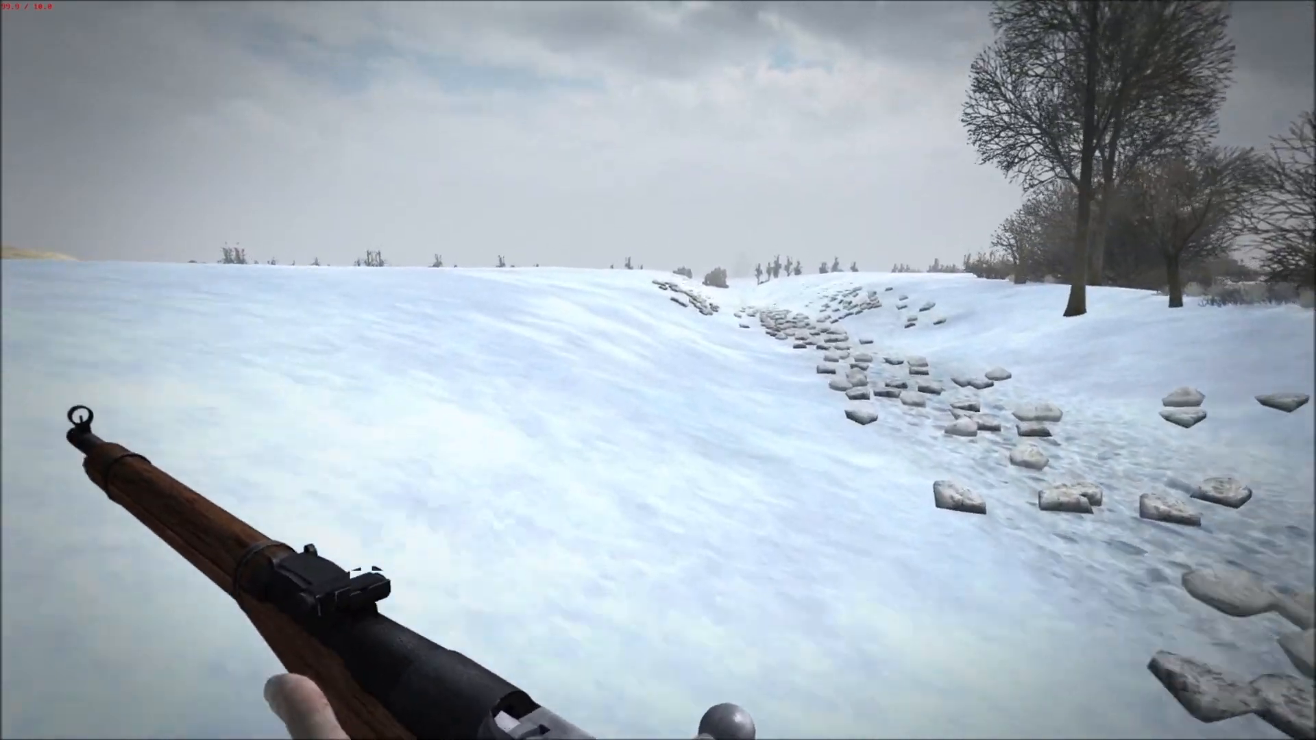
Move from the stream bed to the sandy trenches in the open snowfield and test aiming at the anti-tank gun.
key(w)
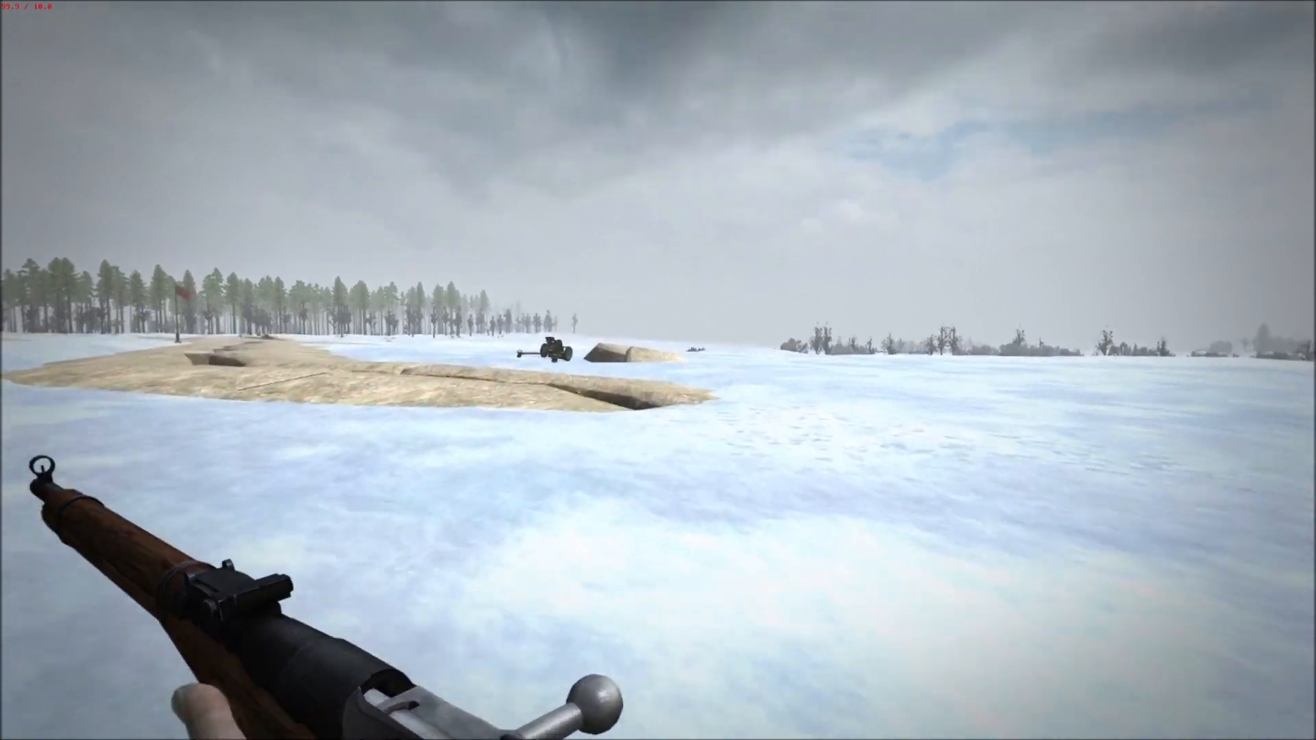
key(w)
right_click(658, 370)
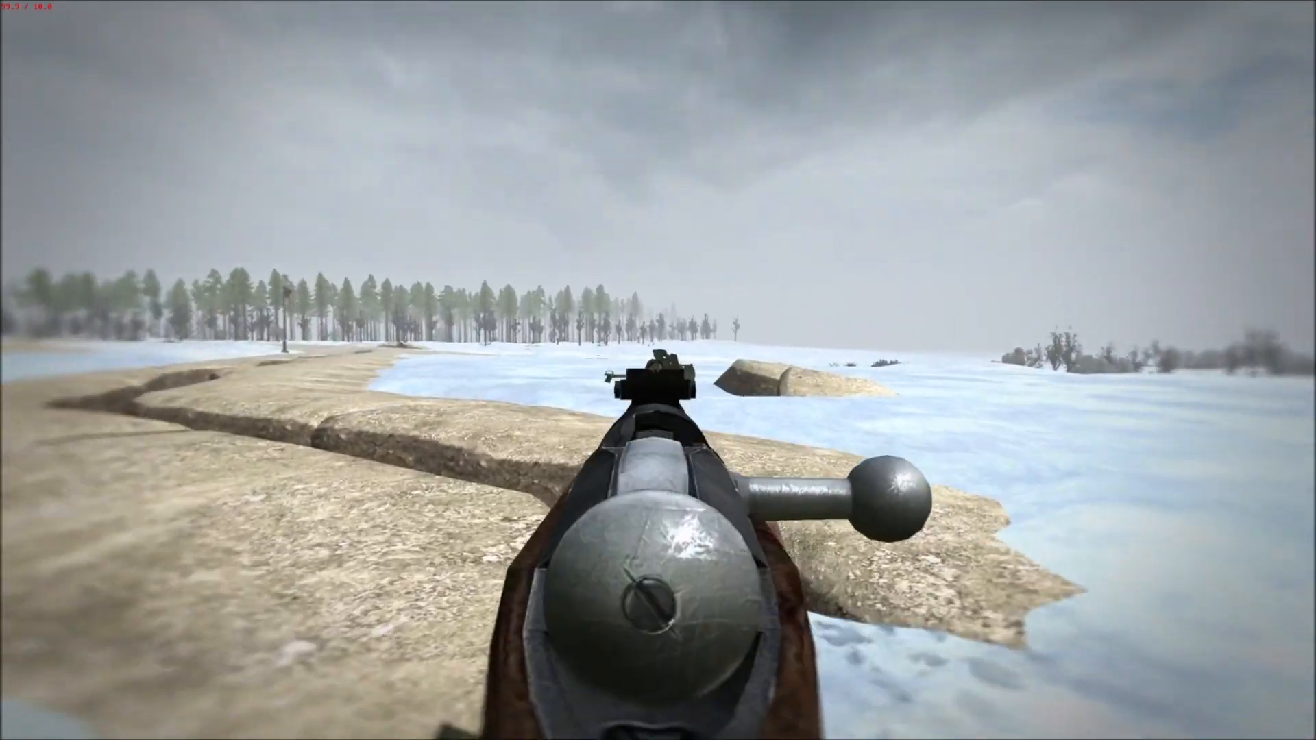
right_click(658, 370)
Inspect the anti-tank gun beside the earth mound from the side and front, and return to the trench line near the flagpole.
key(w)
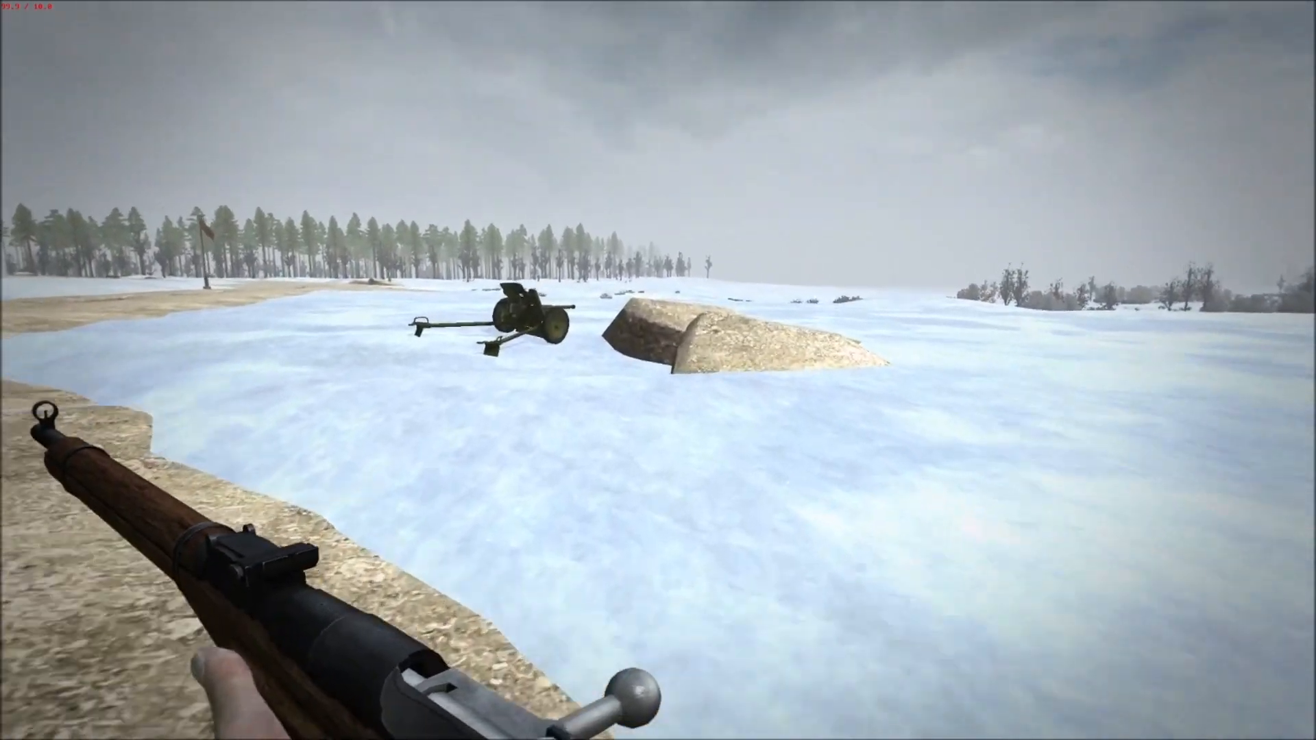
key(w)
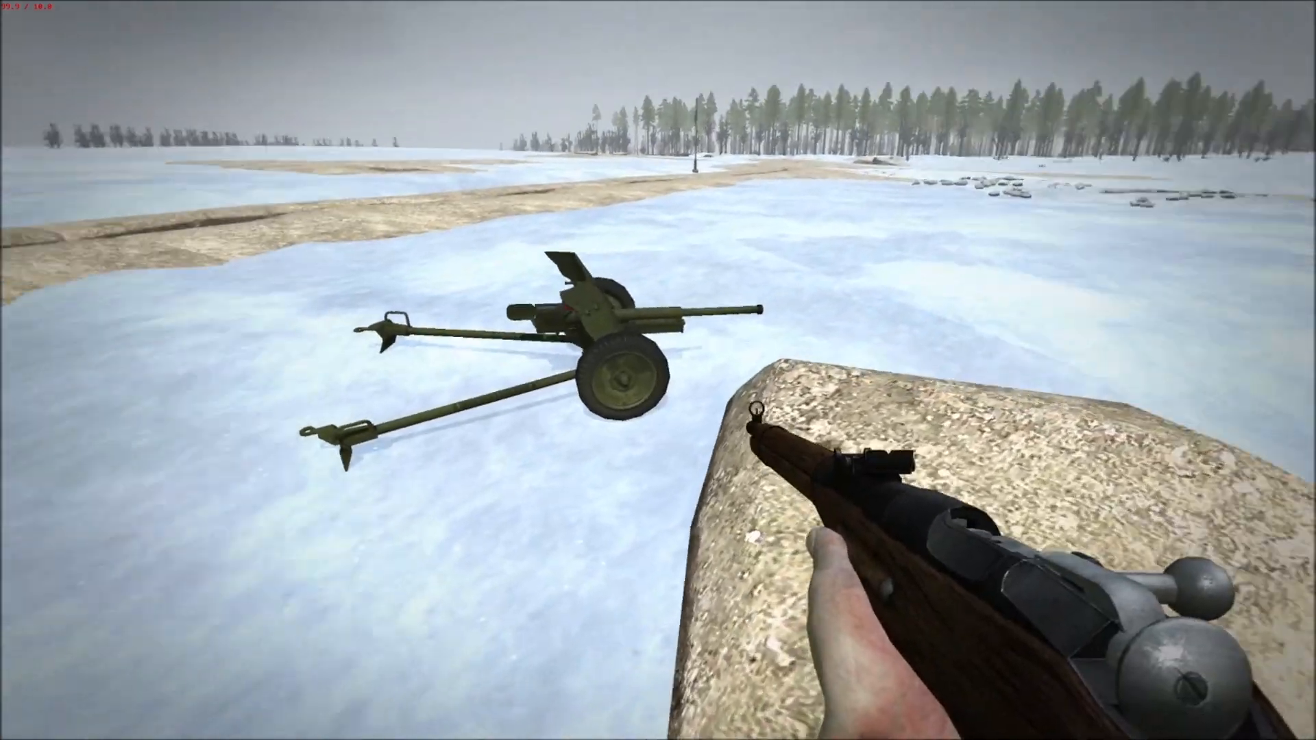
key(w)
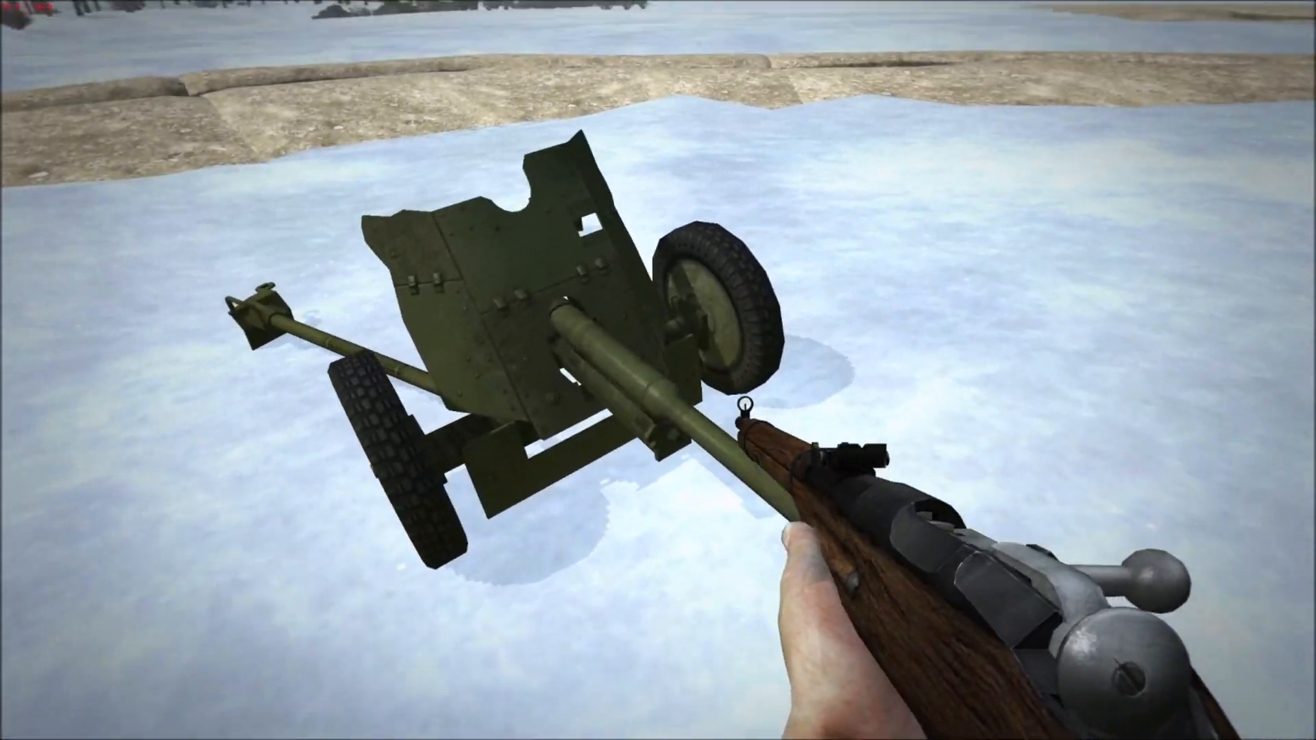
key(w)
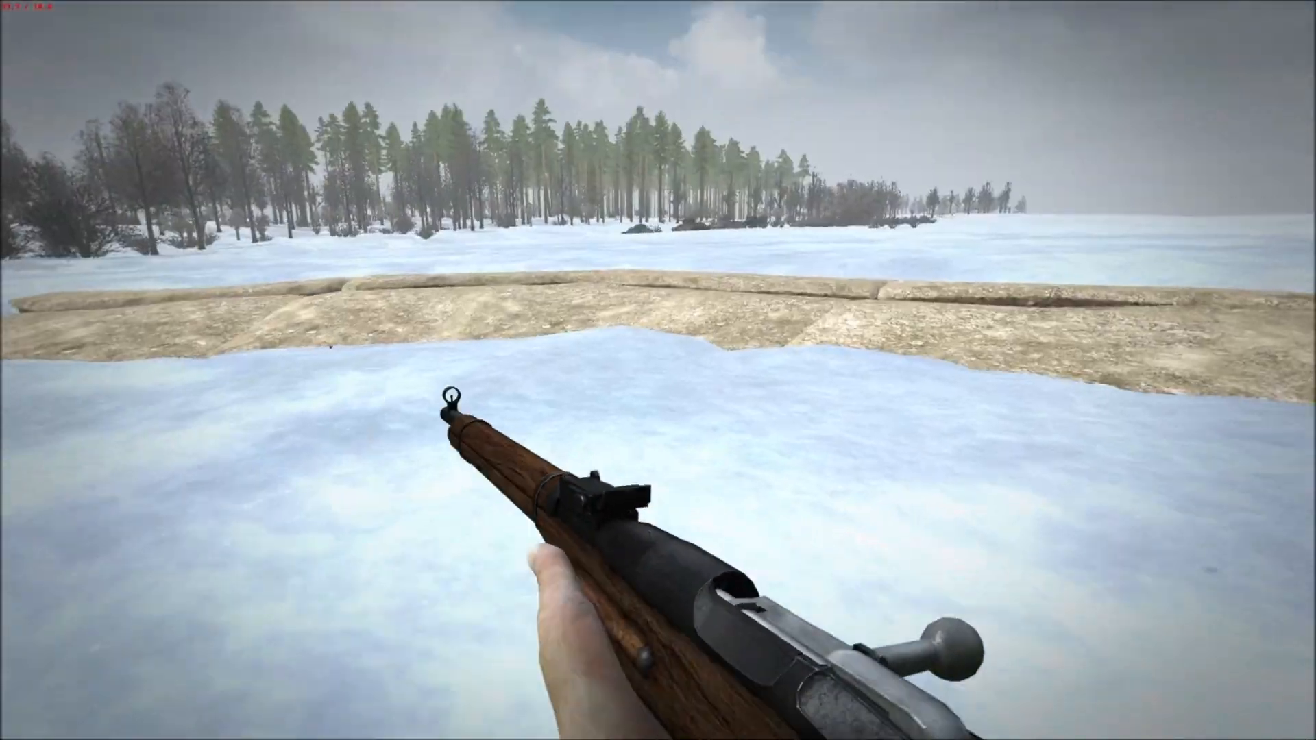
key(w)
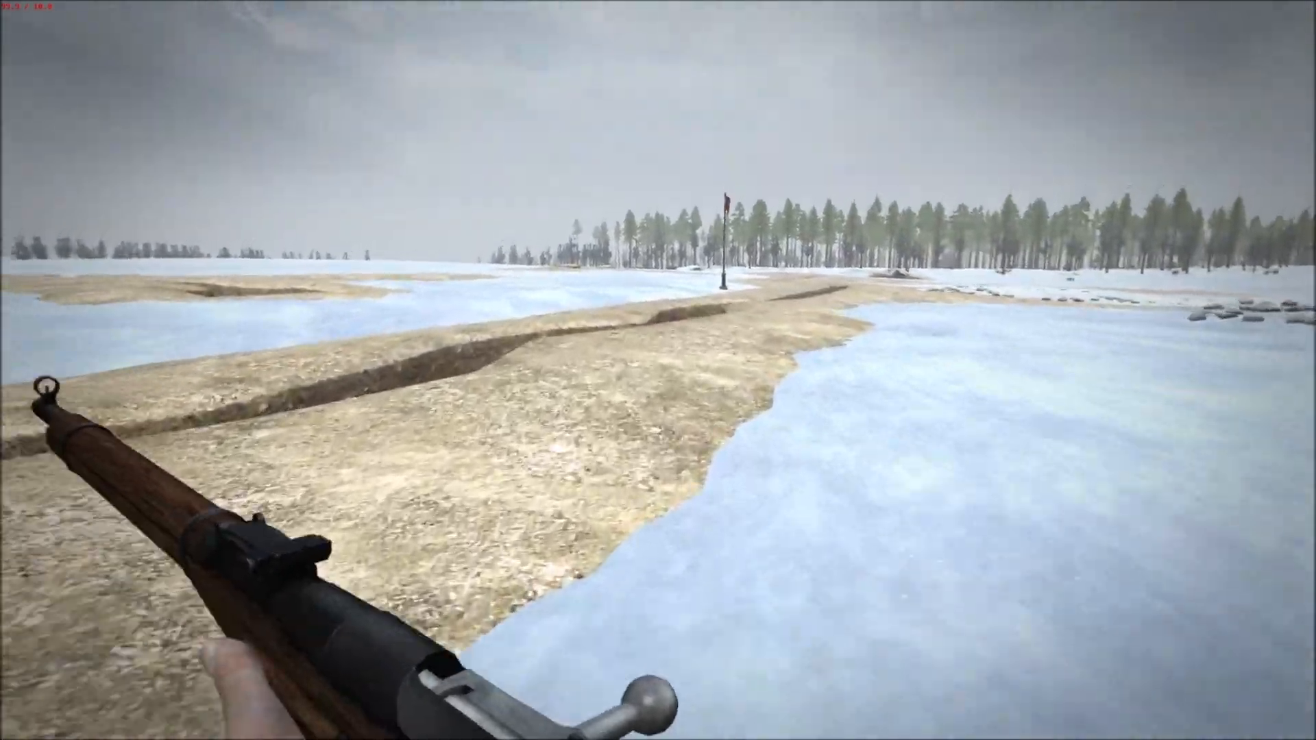
Walk along the trench near the flagpole and cross to the neighbouring earthworks to inspect the wide square dugout from above.
key(w)
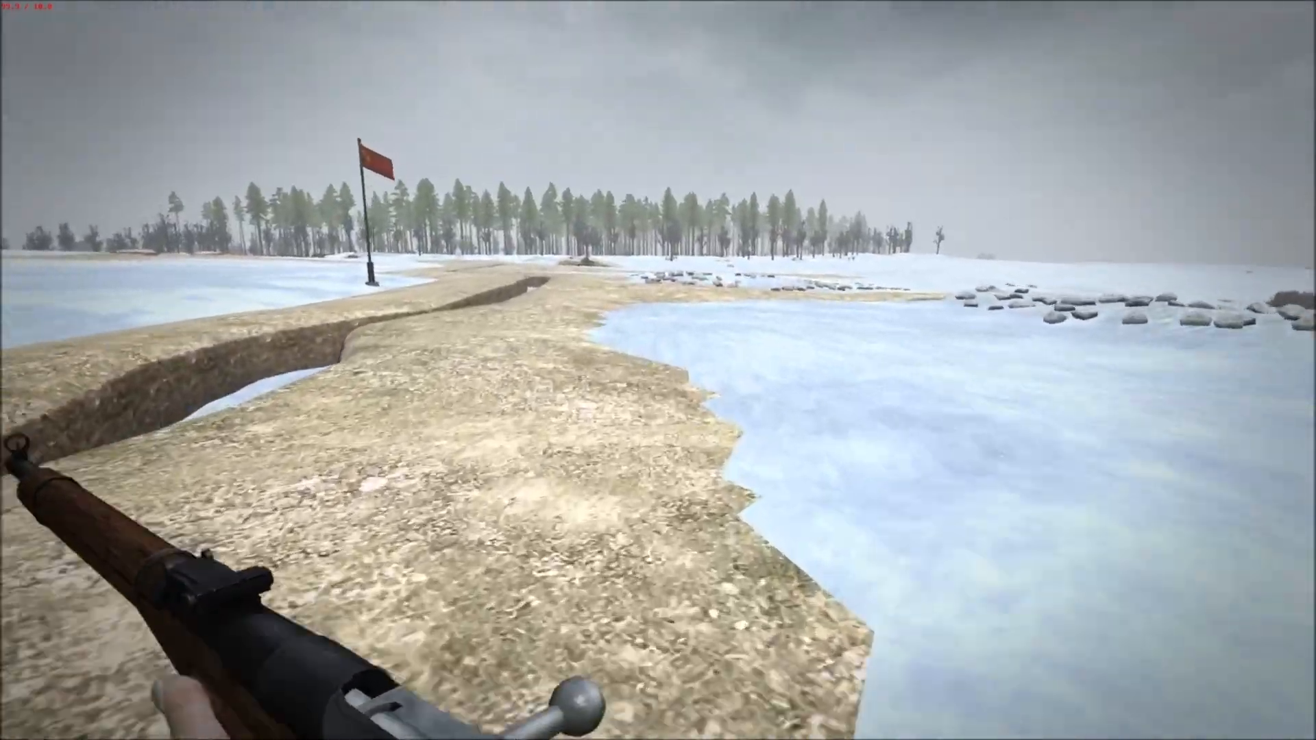
key(w)
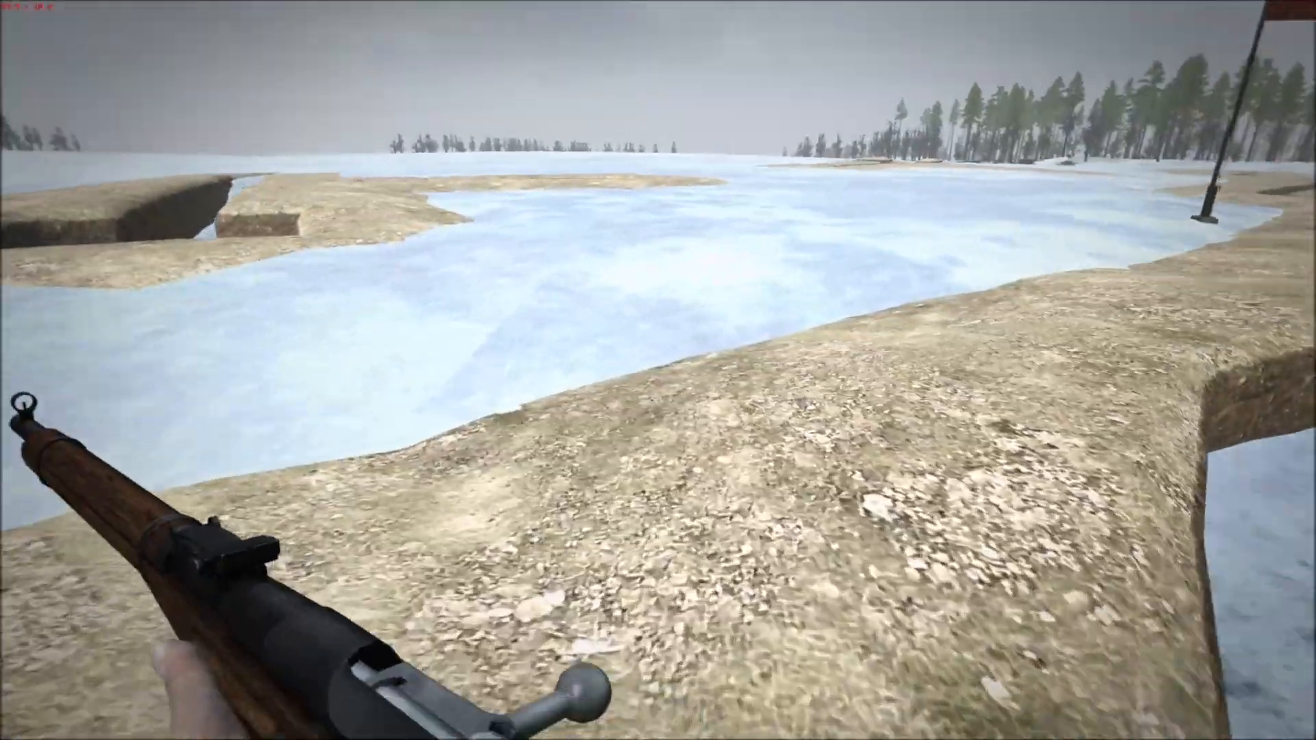
key(w)
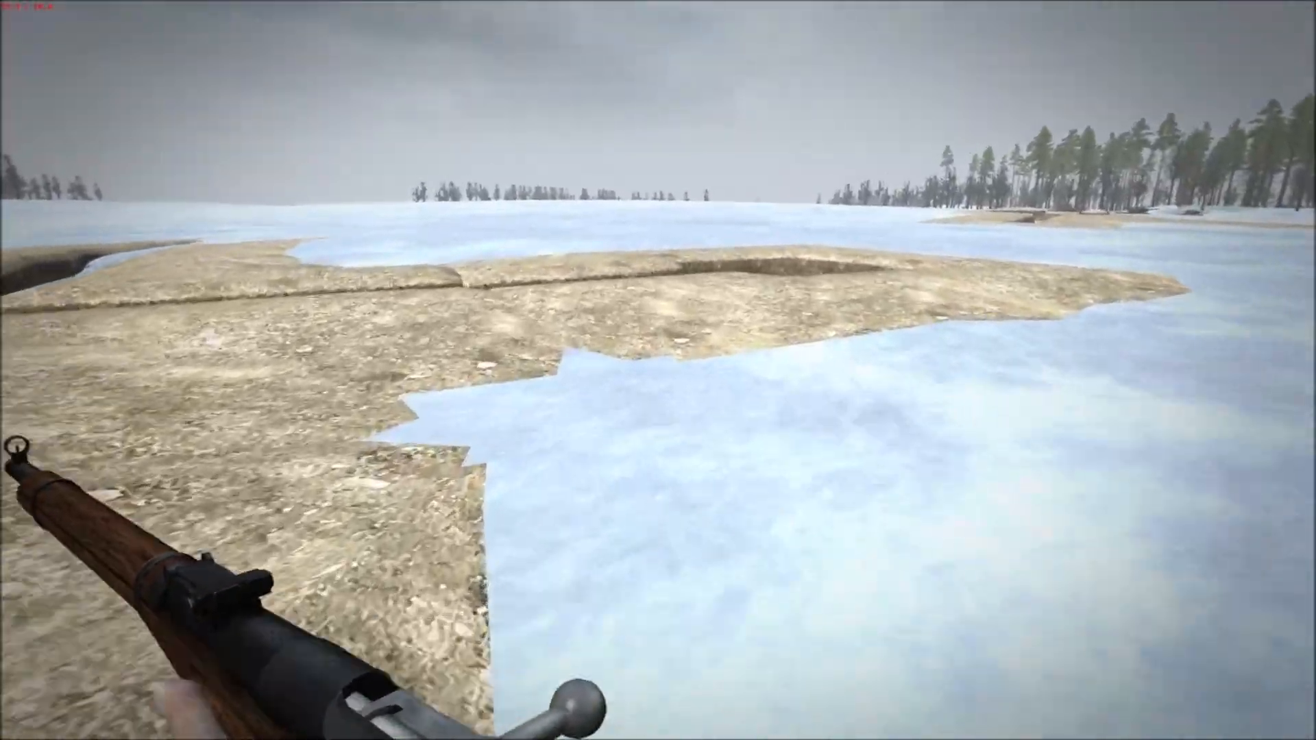
key(w)
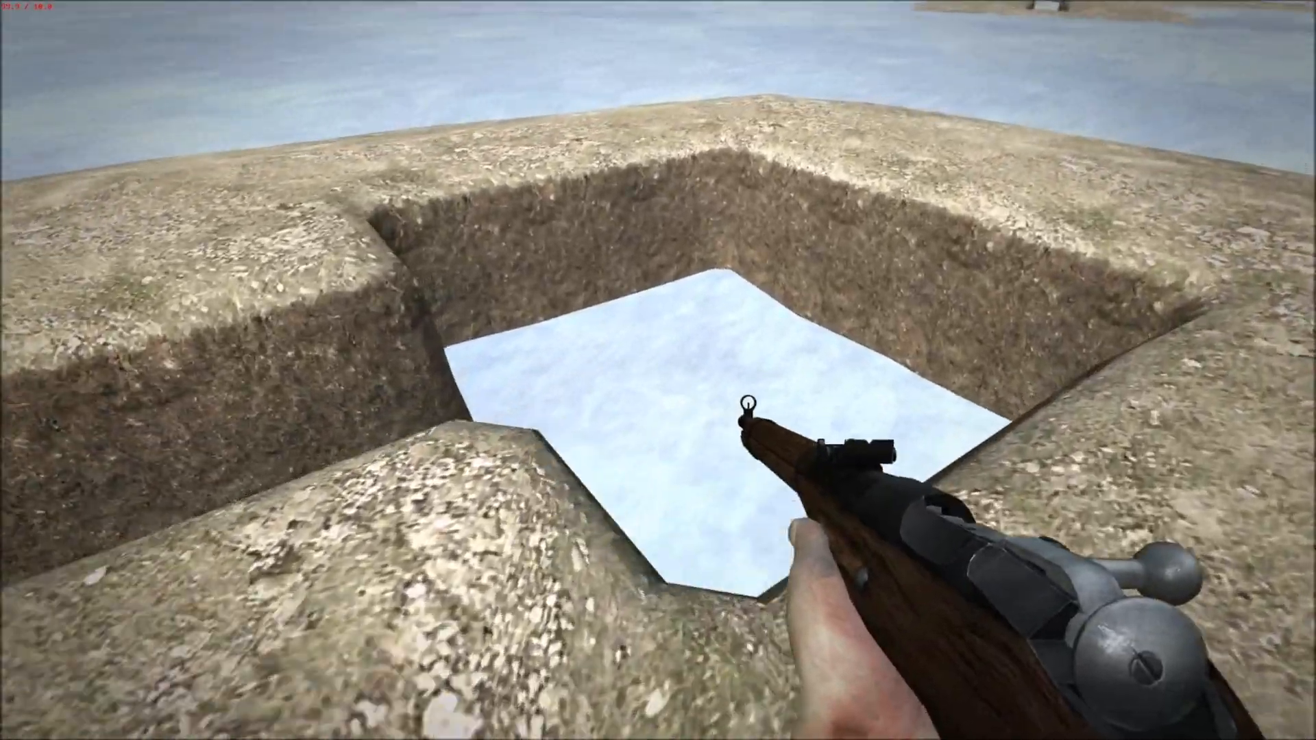
Return across the snow to the main trench and follow its sandy edge past the anti-tank gun to check the terrain transitions.
key(w)
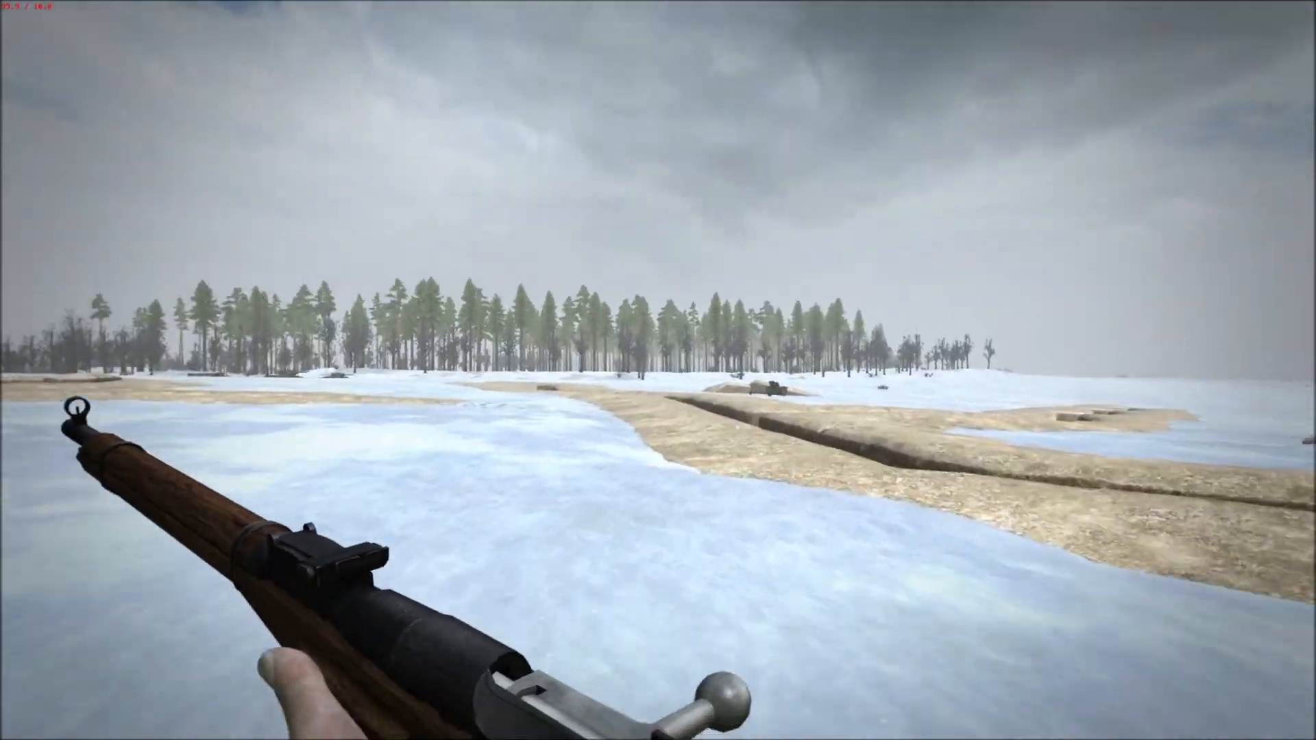
key(w)
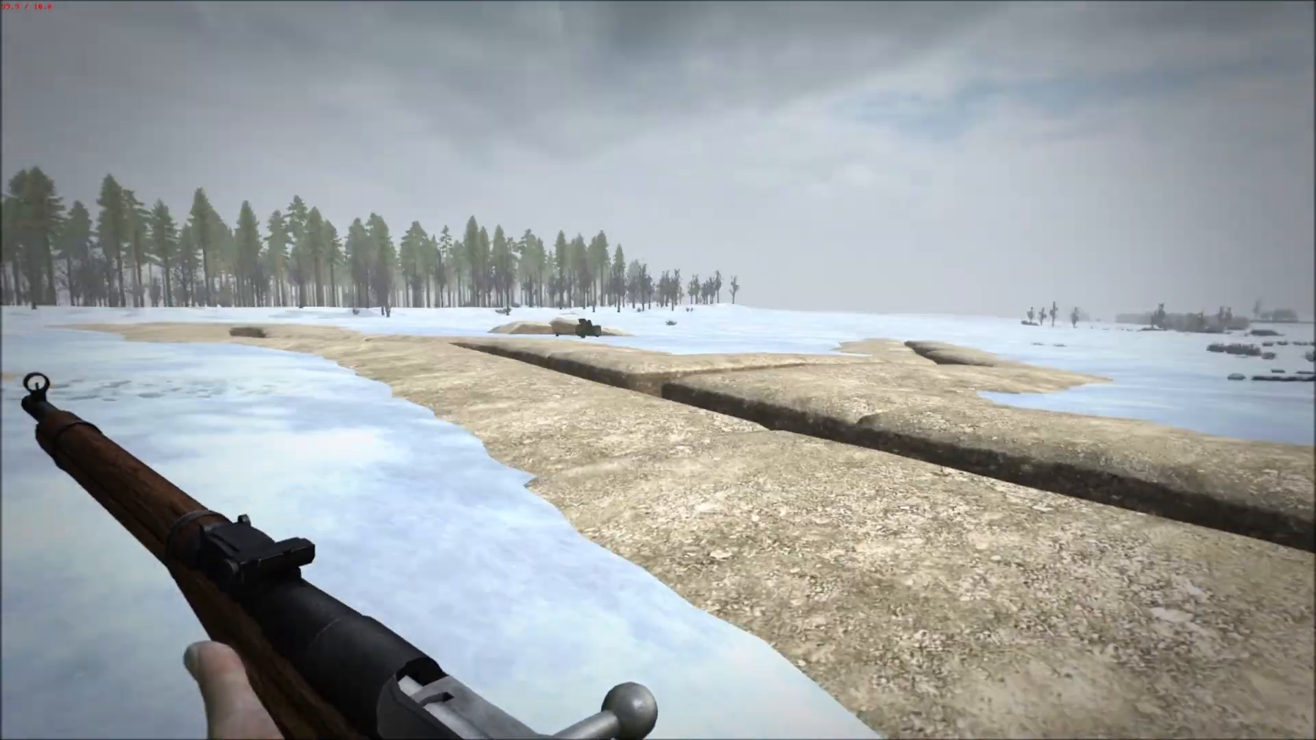
key(w)
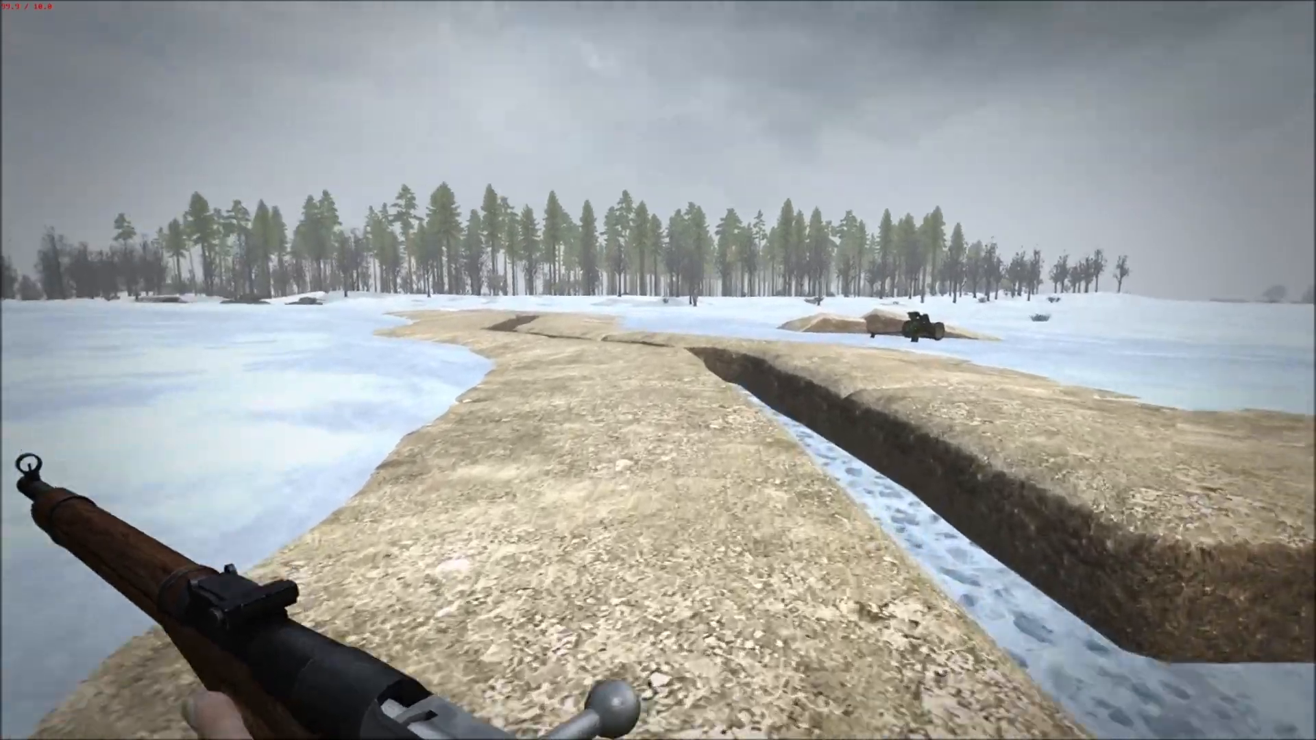
key(w)
key(w)
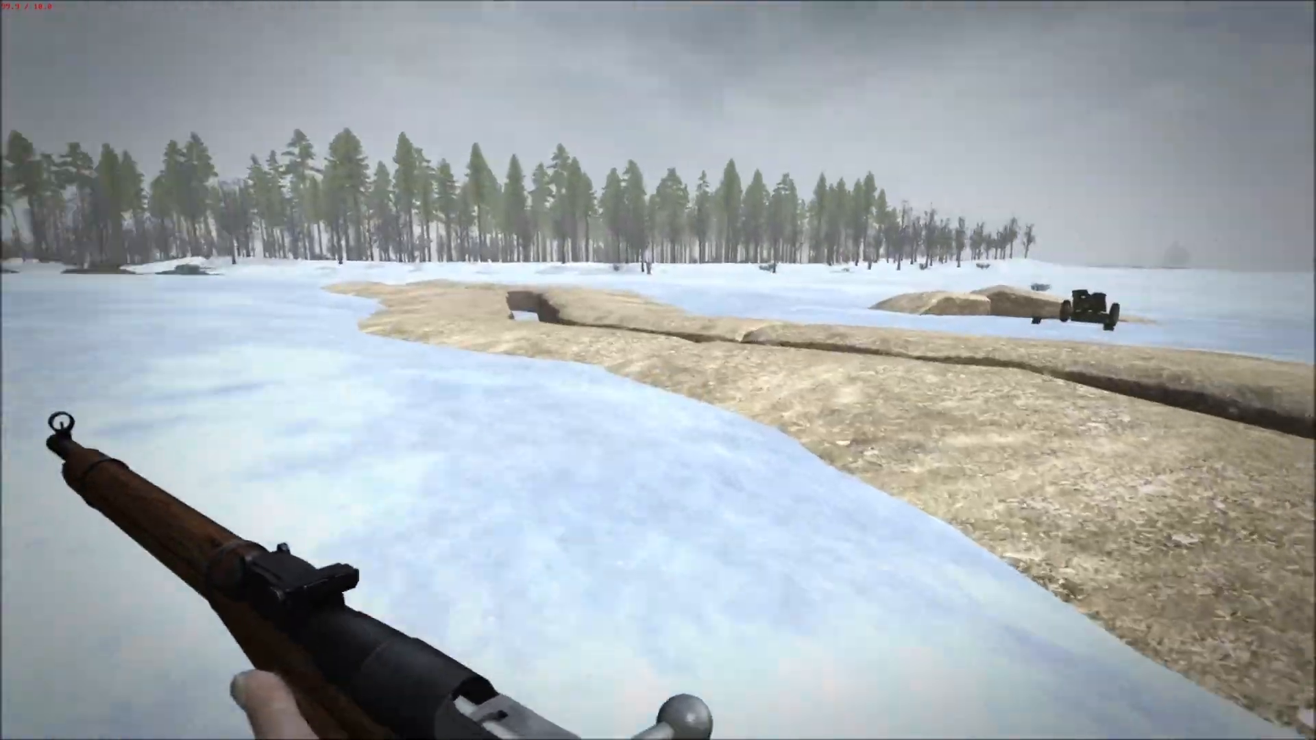
key(w)
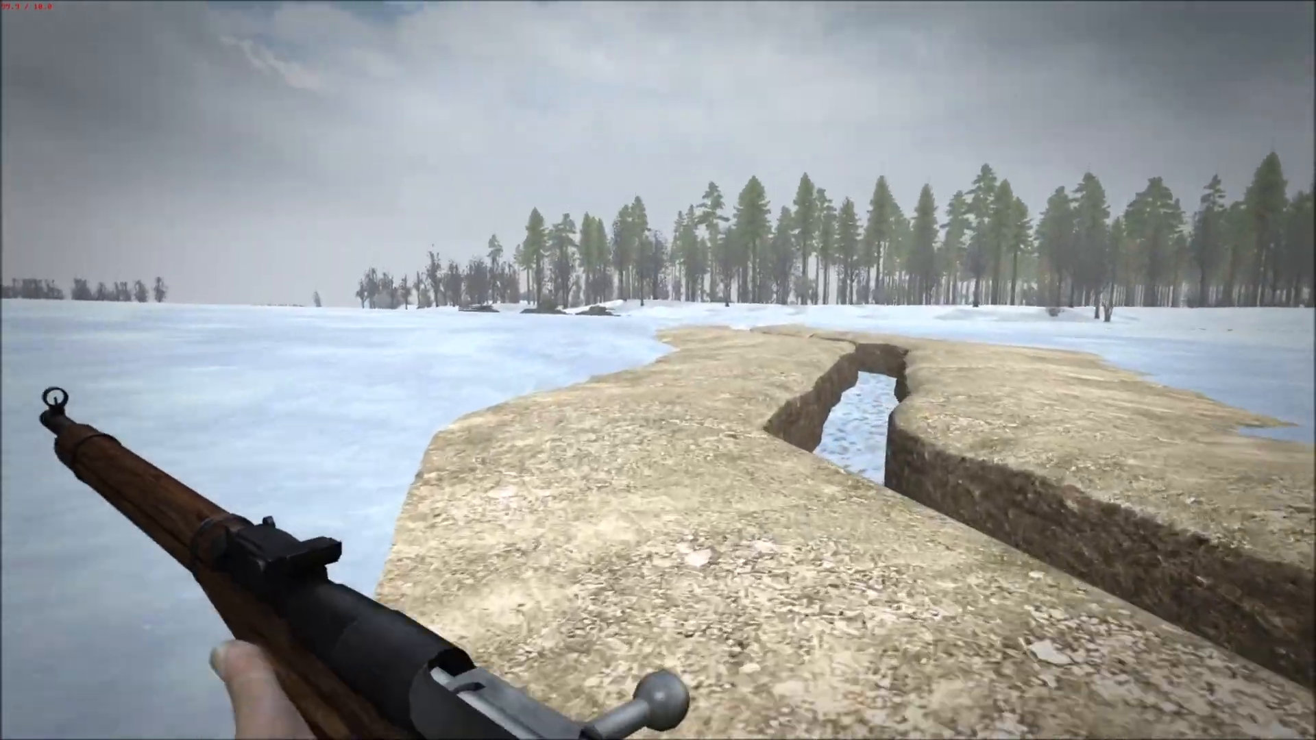
Examine the trench's far end facing the forest, and continue onto the open snowfield beside the stone-lined stream.
key(w)
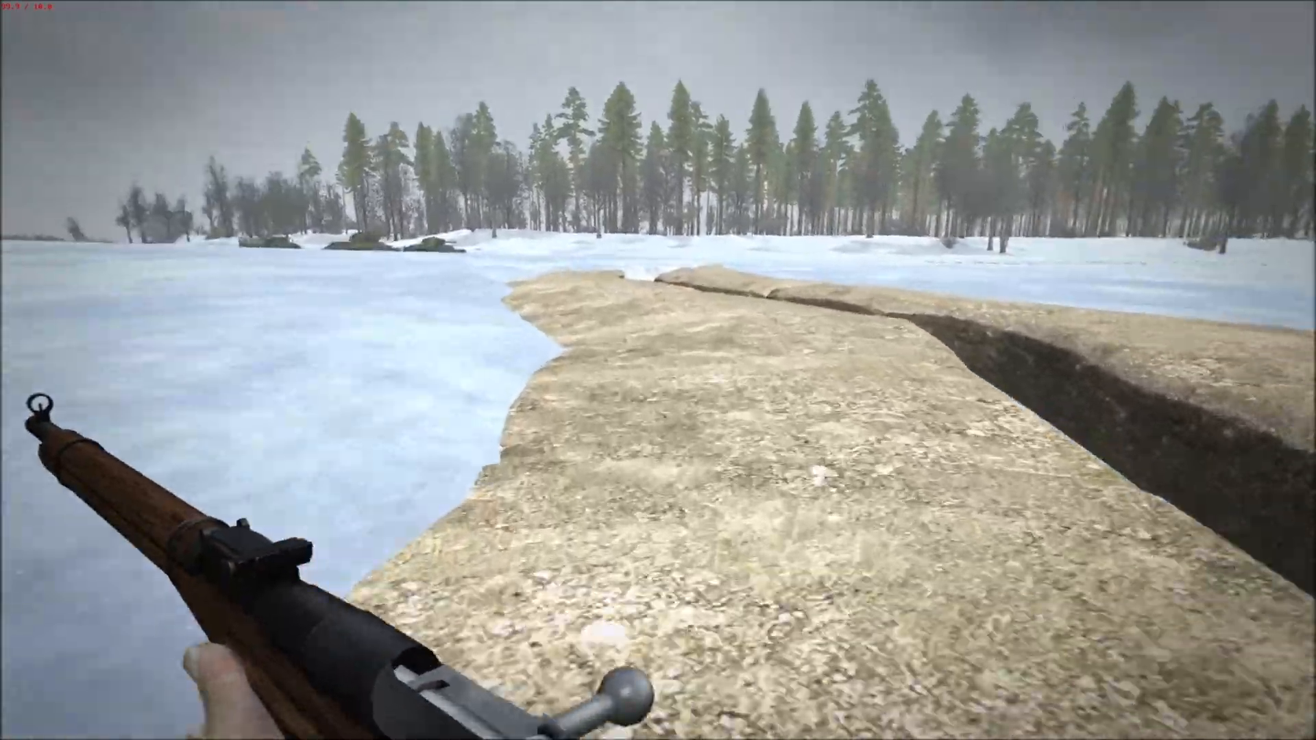
key(w)
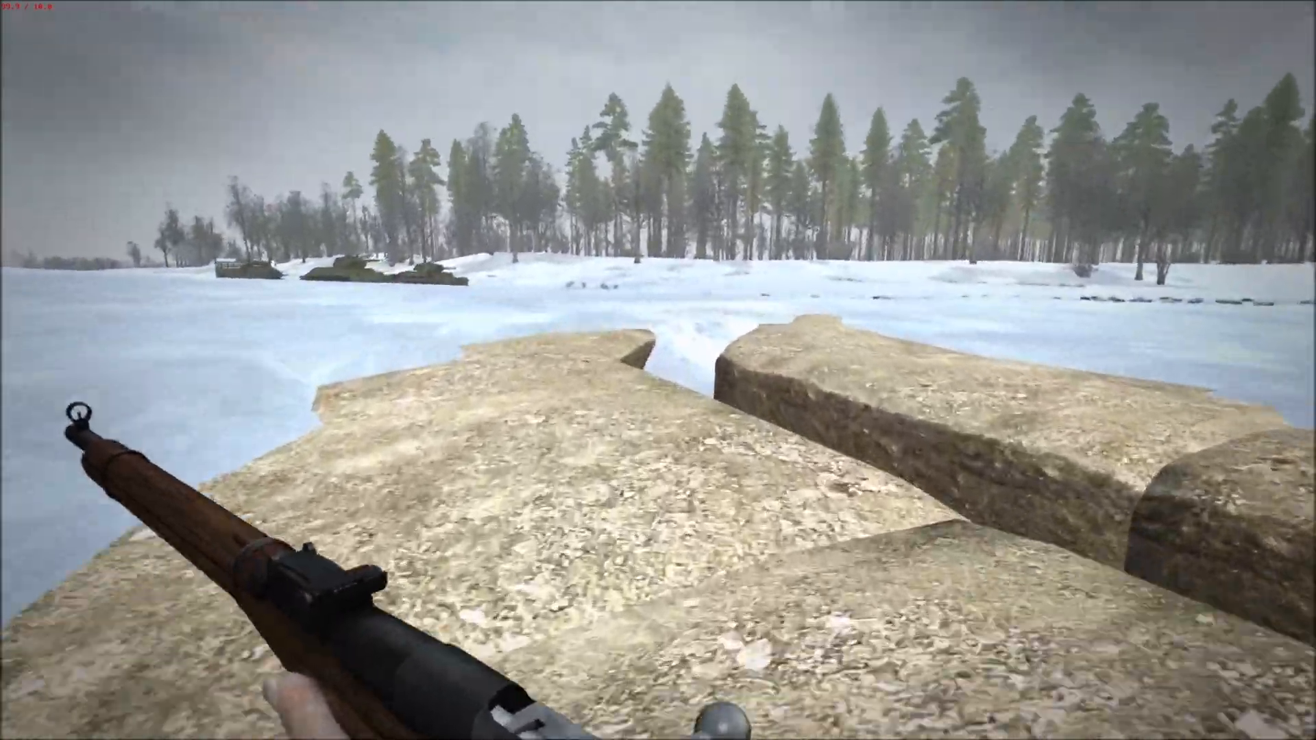
key(w)
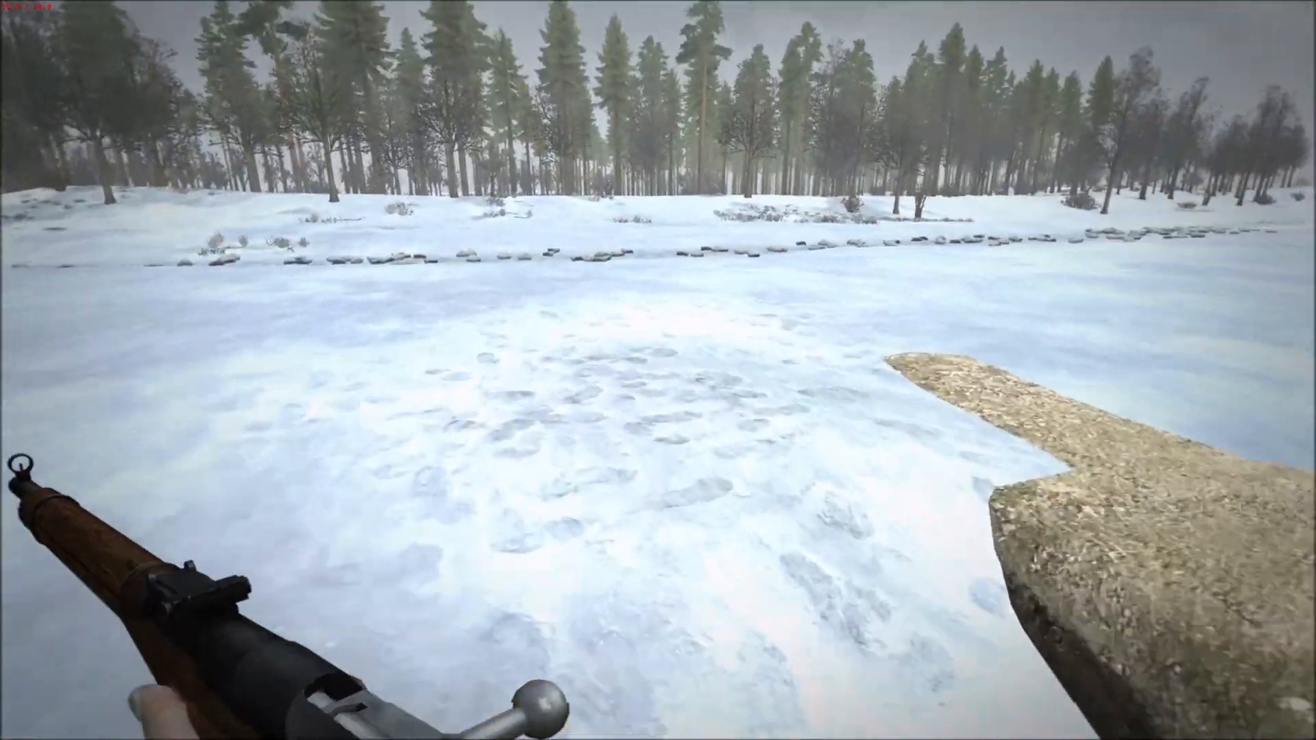
key(w)
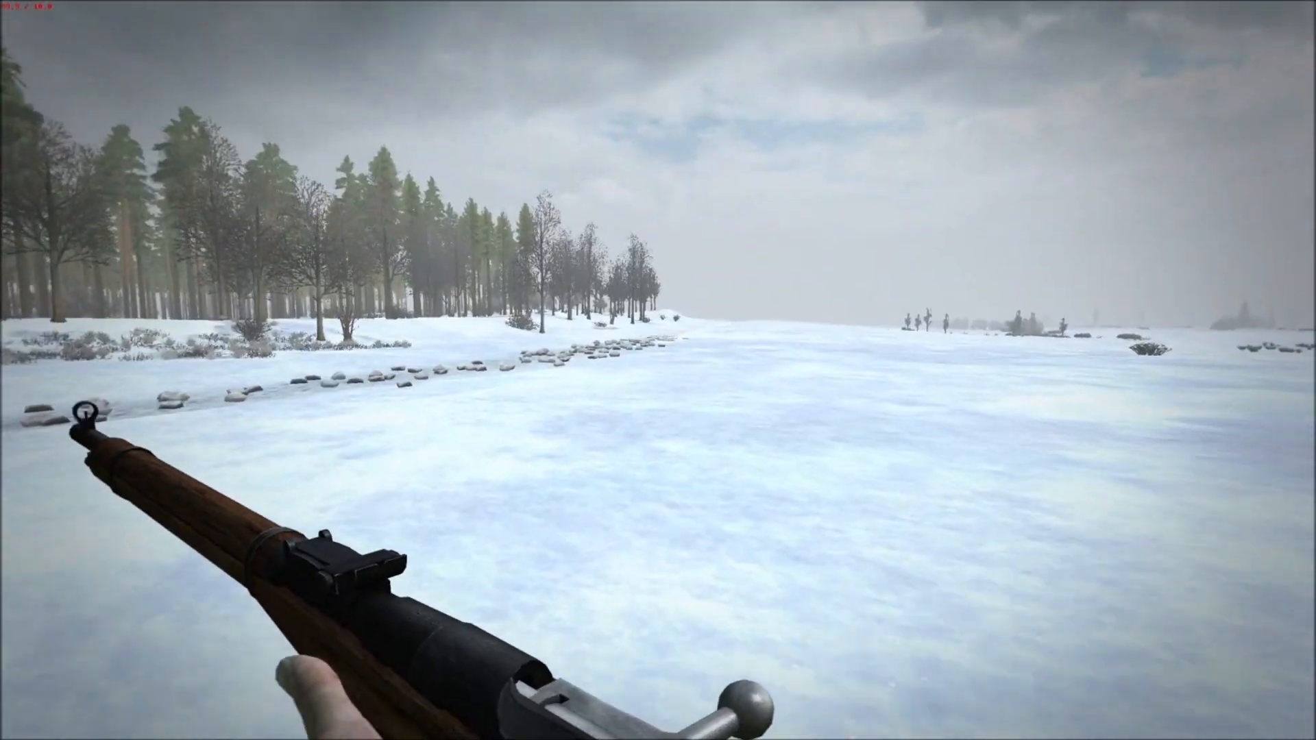